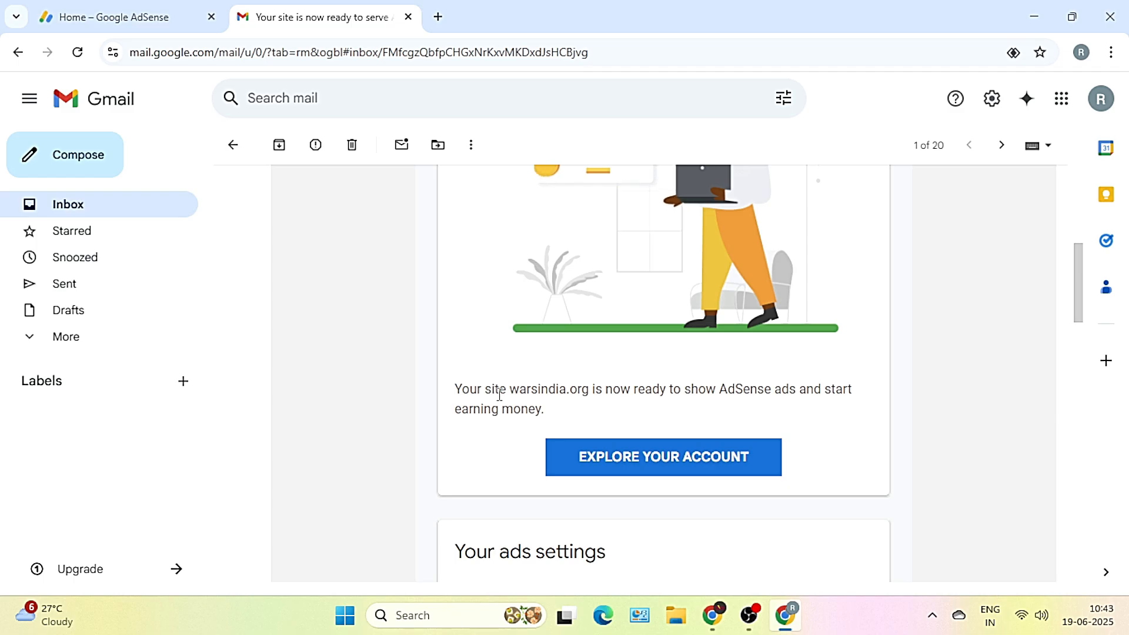
Review the AdSense approval email for warsindia.org, highlighting the site name, and open the Sites list in Google AdSense.
scroll(500, 423, "up", 5)
scroll(503, 434, "down", 5)
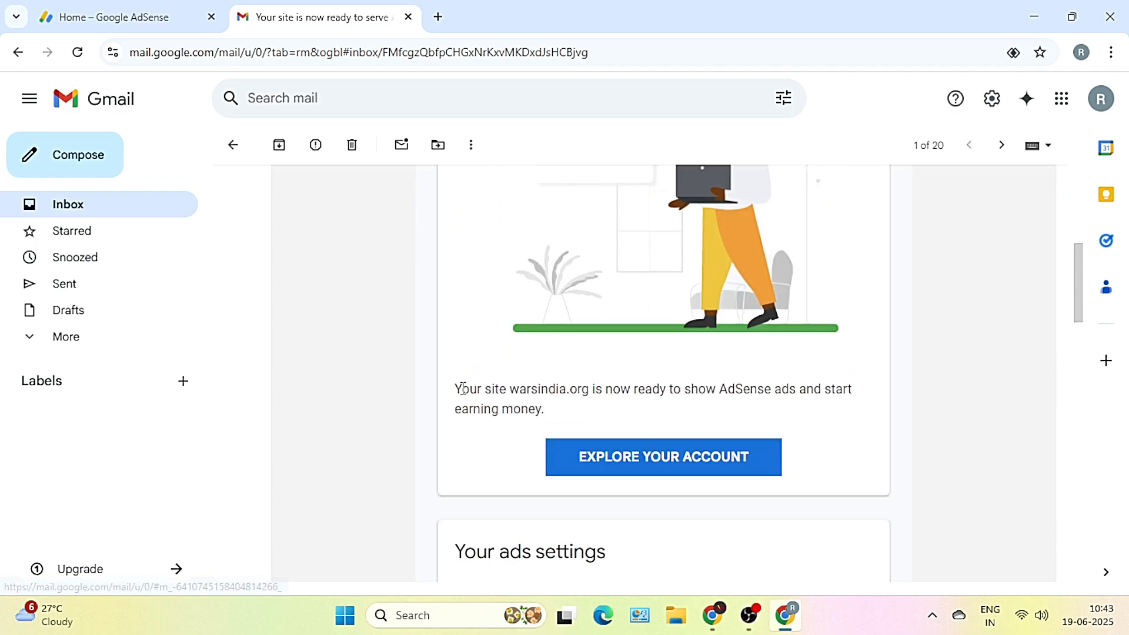
left_click_drag(462, 388, 605, 389)
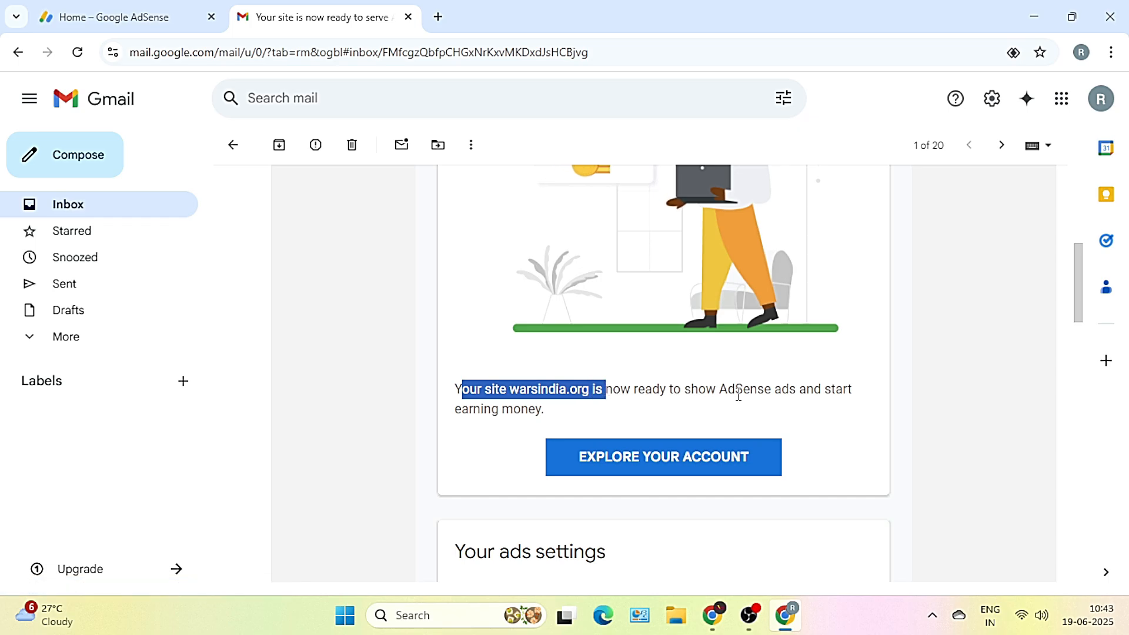
scroll(530, 411, "up", 6)
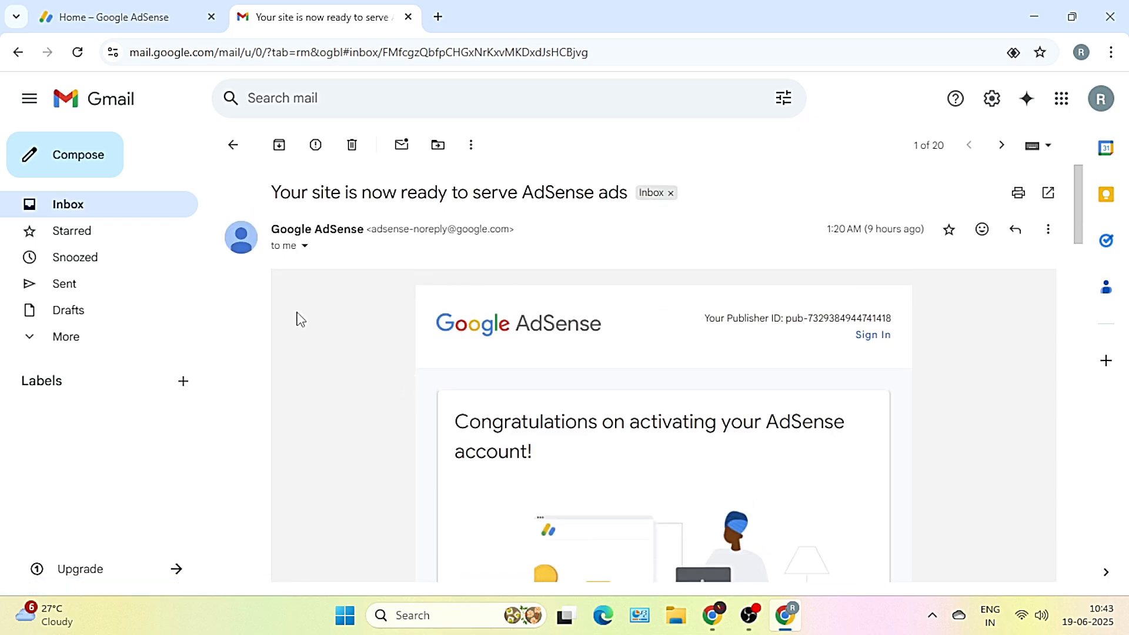
left_click(146, 17)
left_click(94, 235)
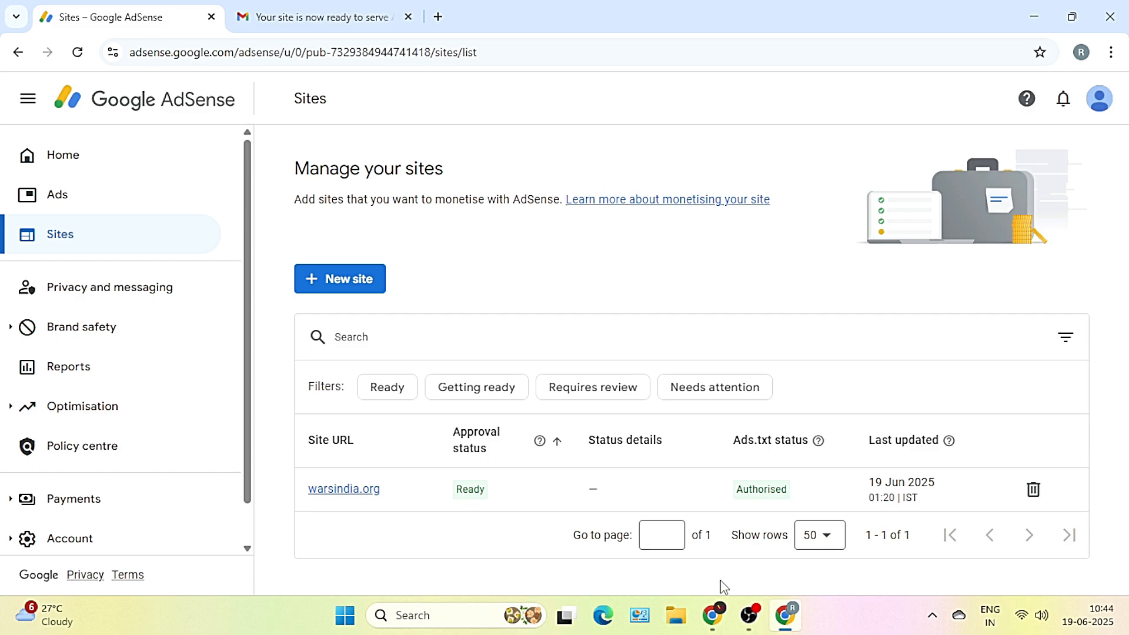
Switch to the Warsindia.ORG WordPress dashboard in the other browser window and look over the list of all posts.
left_click(712, 615)
left_click(647, 16)
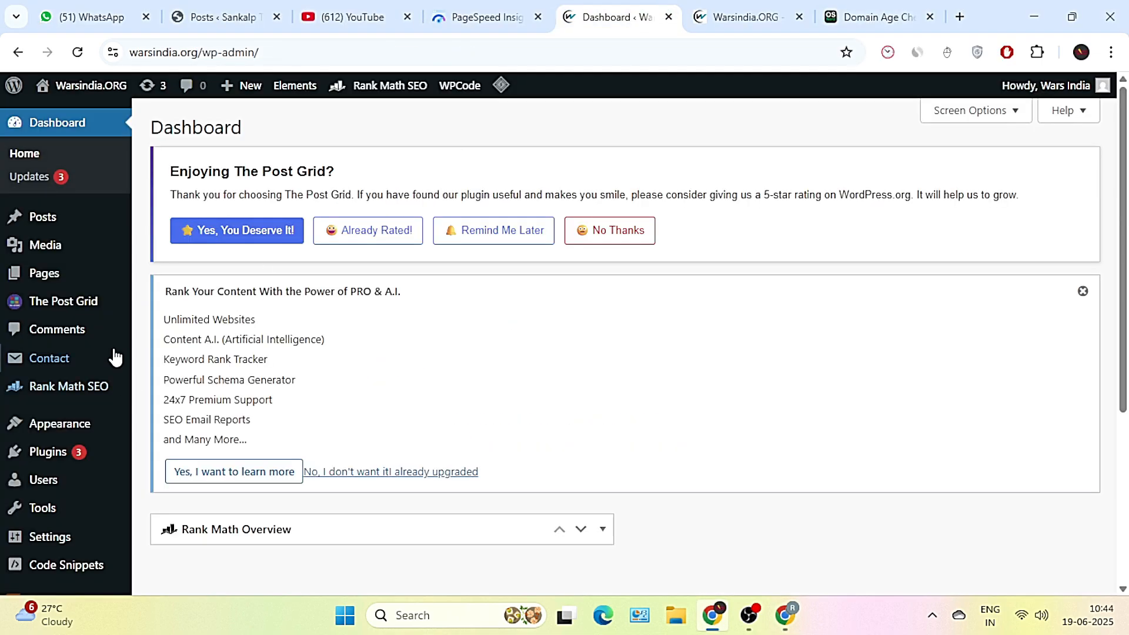
left_click(69, 221)
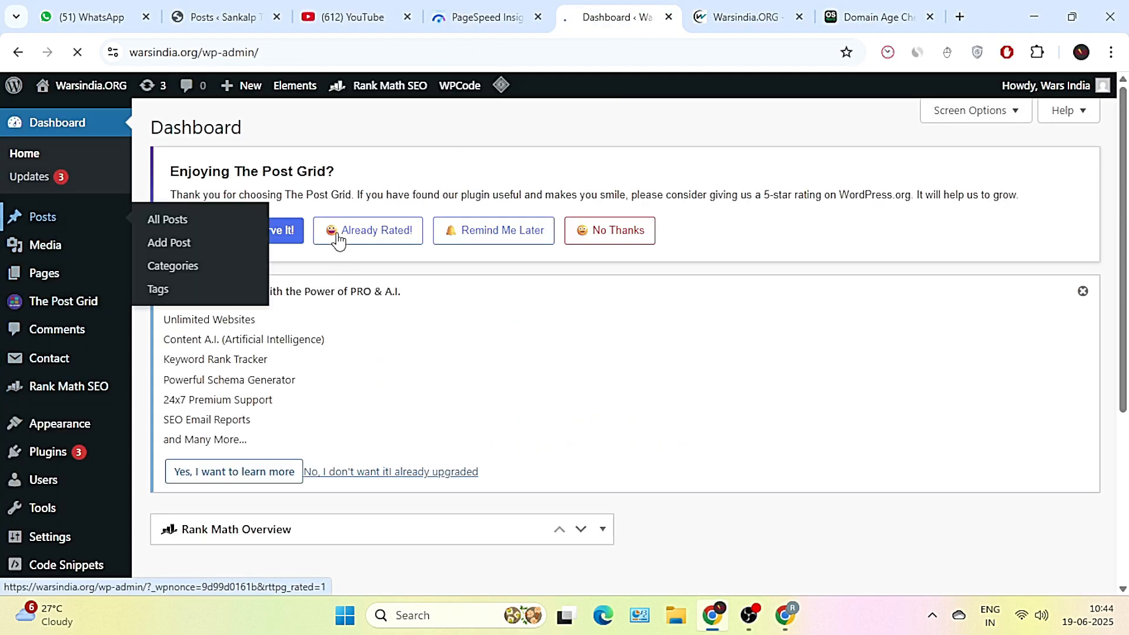
scroll(365, 318, "down", 5)
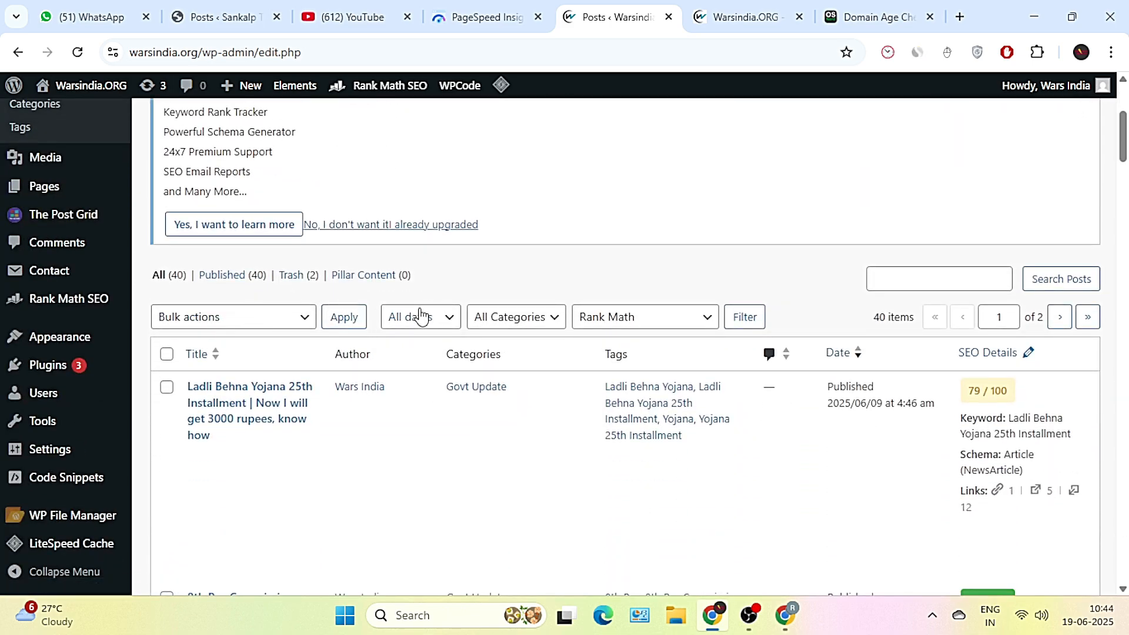
scroll(423, 341, "up", 5)
Look over the post cards on the live warsindia.org homepage.
left_click(746, 16)
scroll(481, 287, "down", 10)
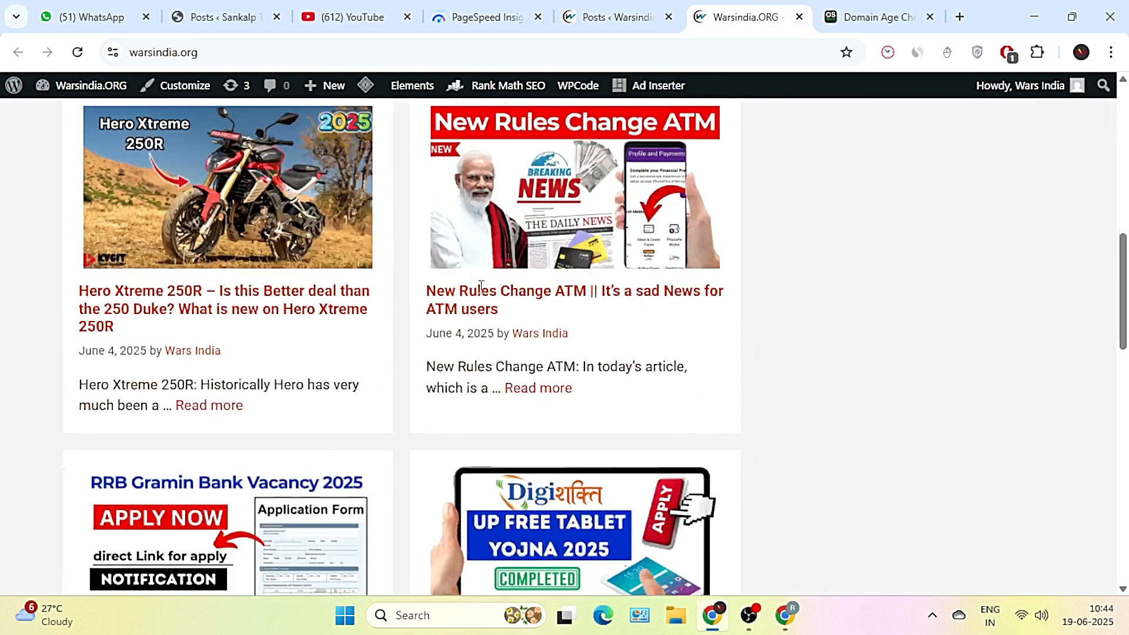
scroll(481, 286, "up", 10)
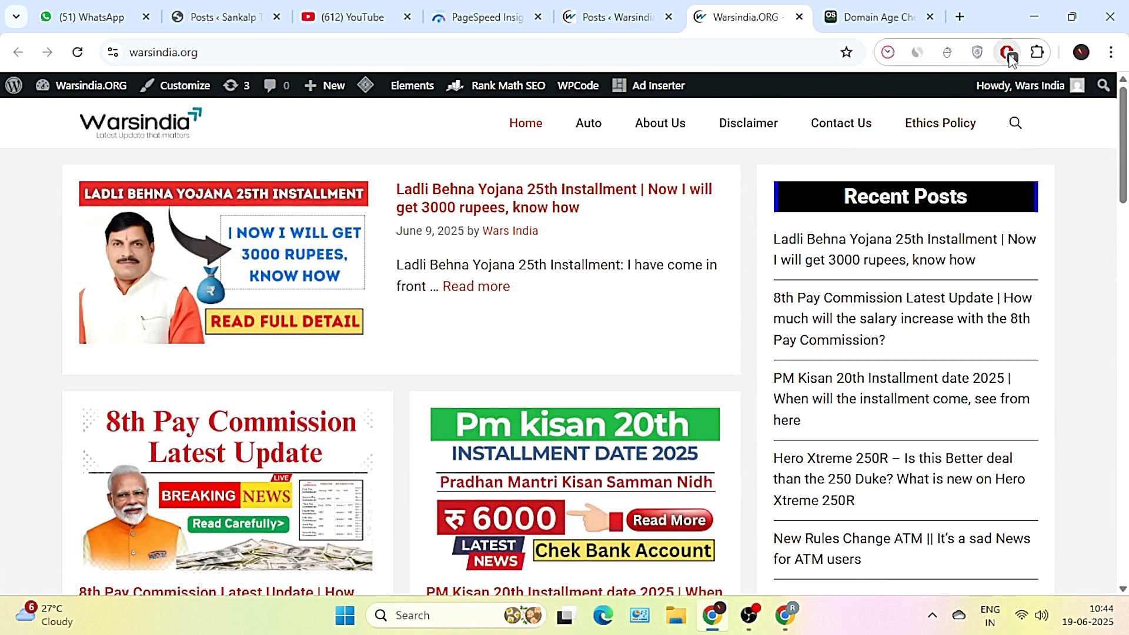
Pause AdBlock on warsindia.org and open the Ladli Behna Yojana 25th Installment article to check its ads.
left_click(1008, 53)
left_click(857, 406)
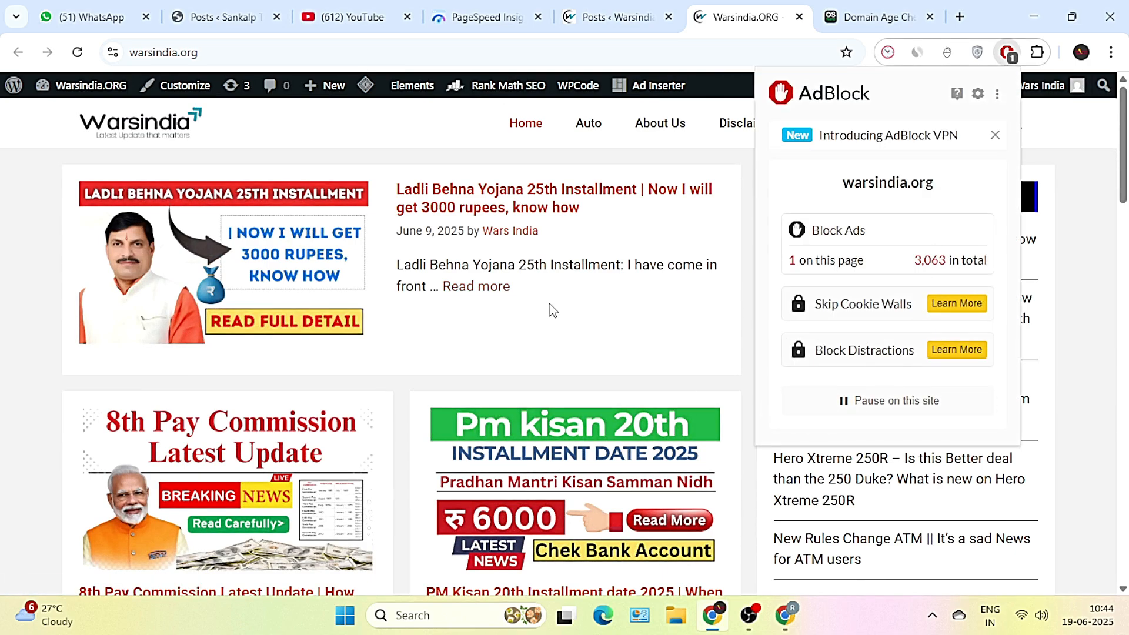
left_click(514, 209)
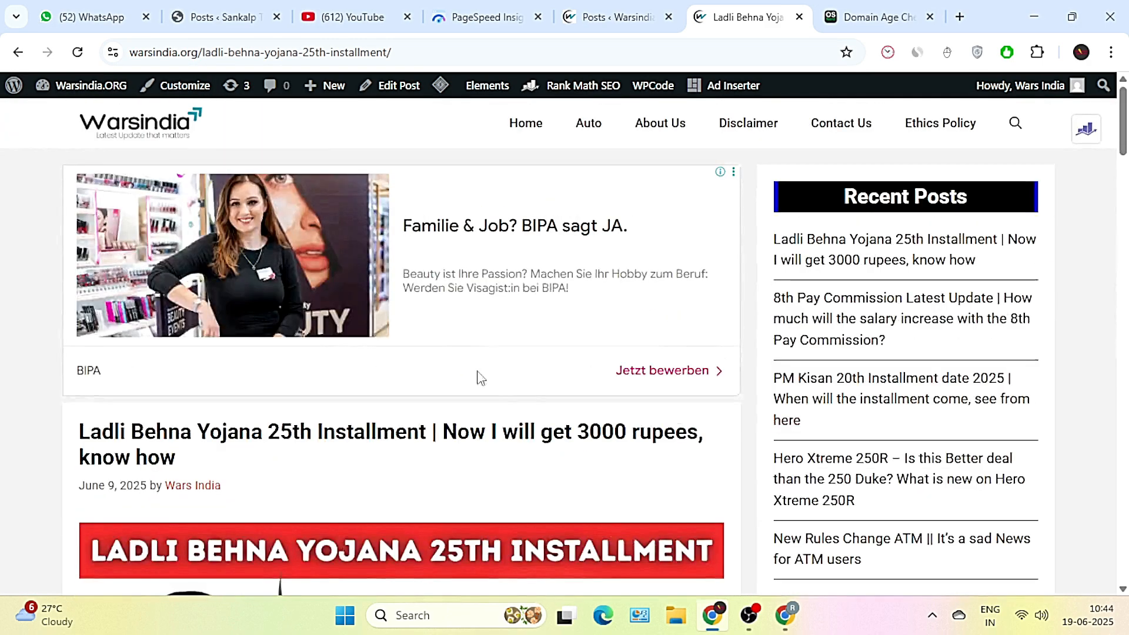
left_click(1007, 51)
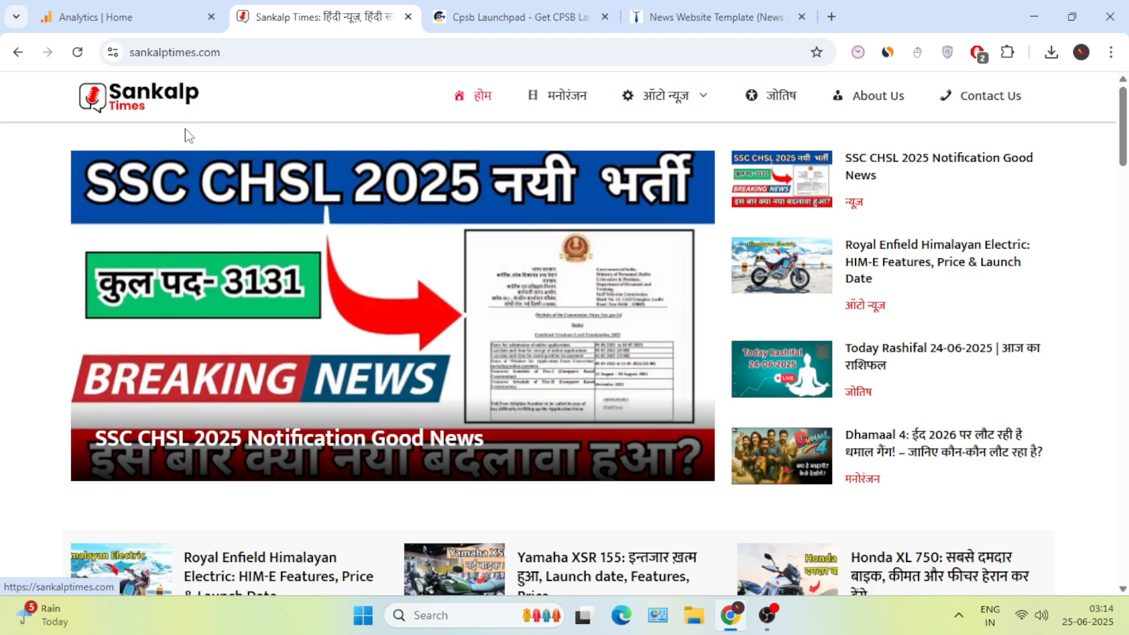
Examine the Sankalp Times homepage layout, from the featured story and news list to the category sections.
scroll(340, 261, "down", 15)
scroll(340, 262, "up", 6)
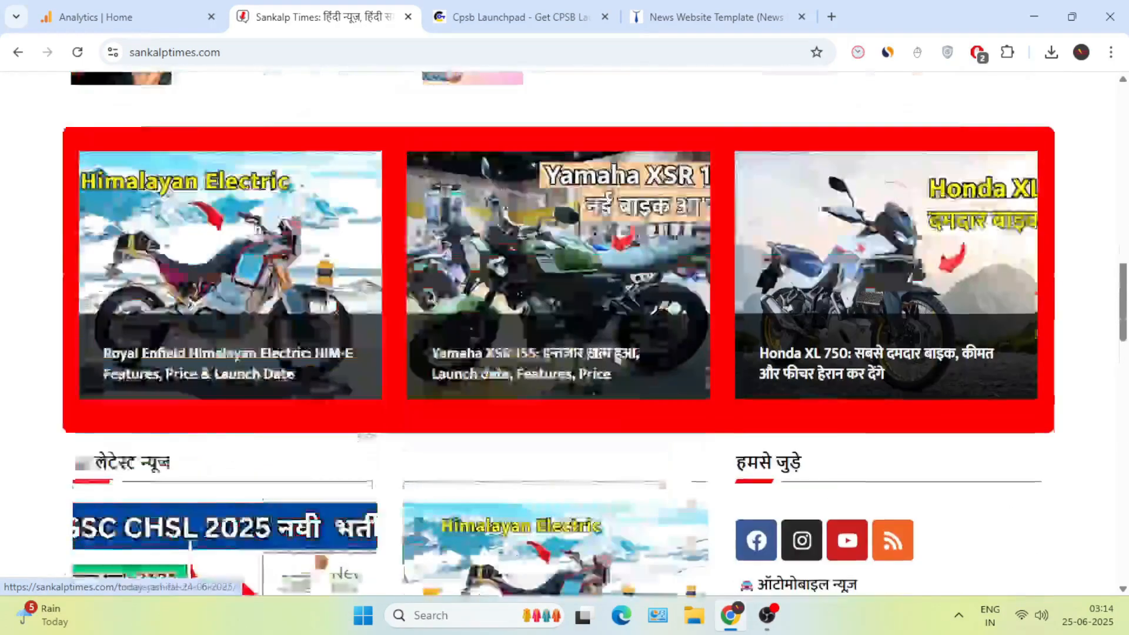
scroll(835, 388, "up", 10)
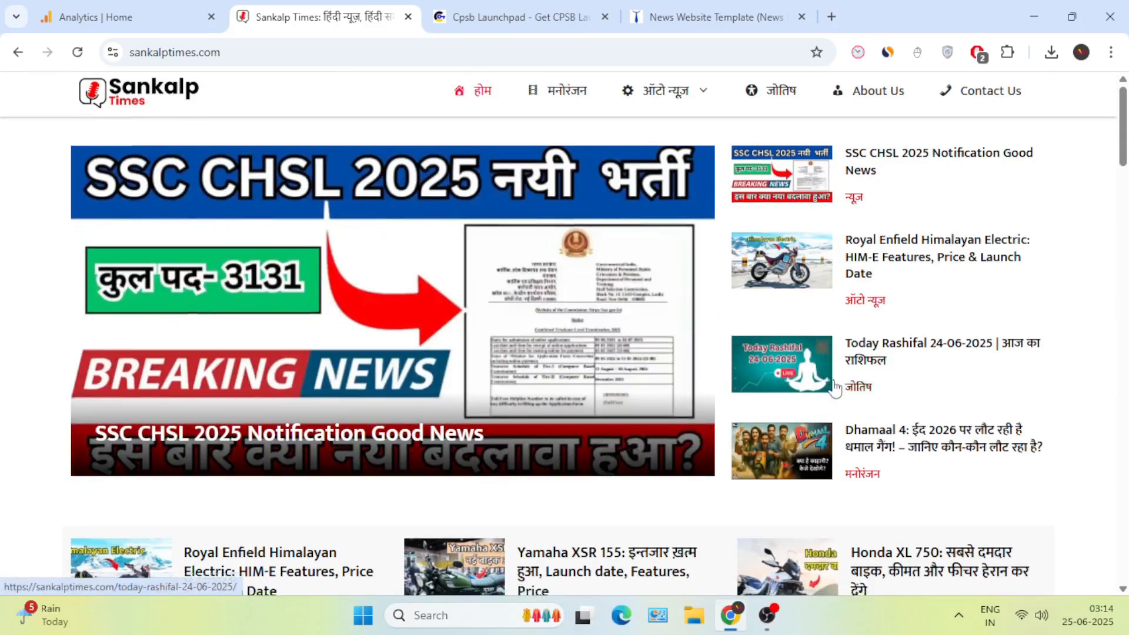
scroll(835, 388, "down", 5)
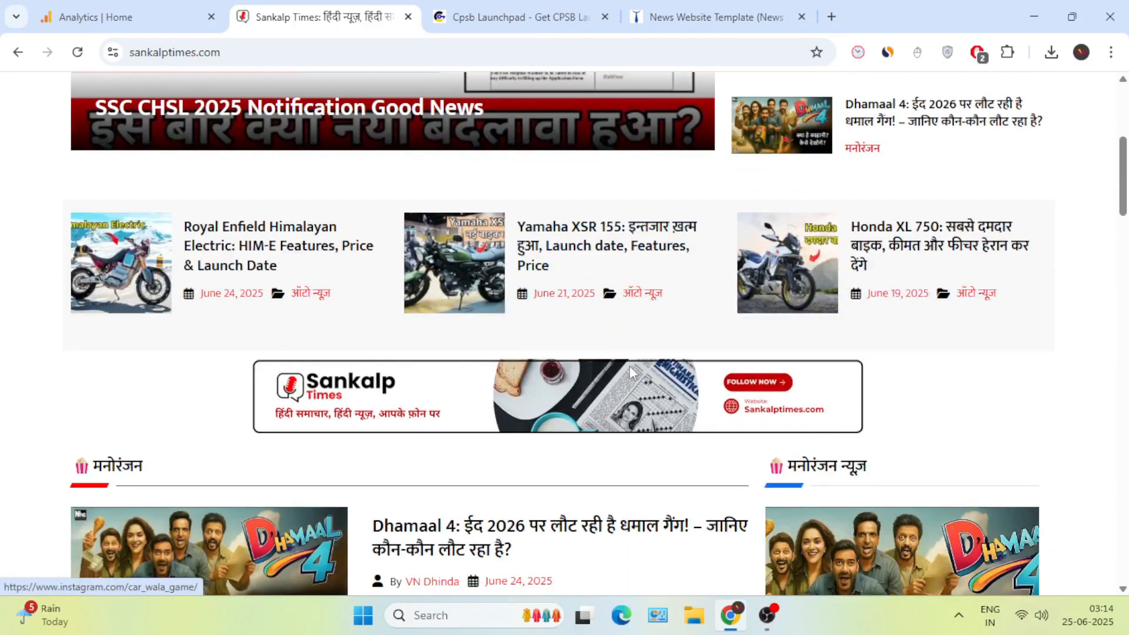
scroll(631, 372, "down", 4)
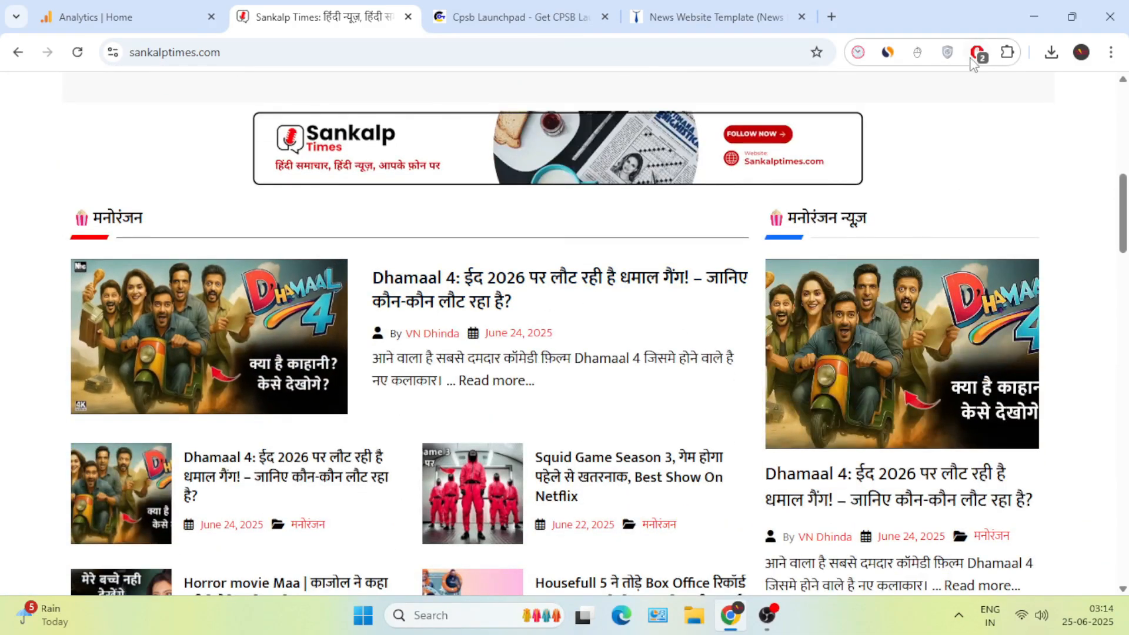
left_click(977, 52)
left_click(1056, 222)
scroll(663, 258, "up", 2)
scroll(663, 259, "up", 5)
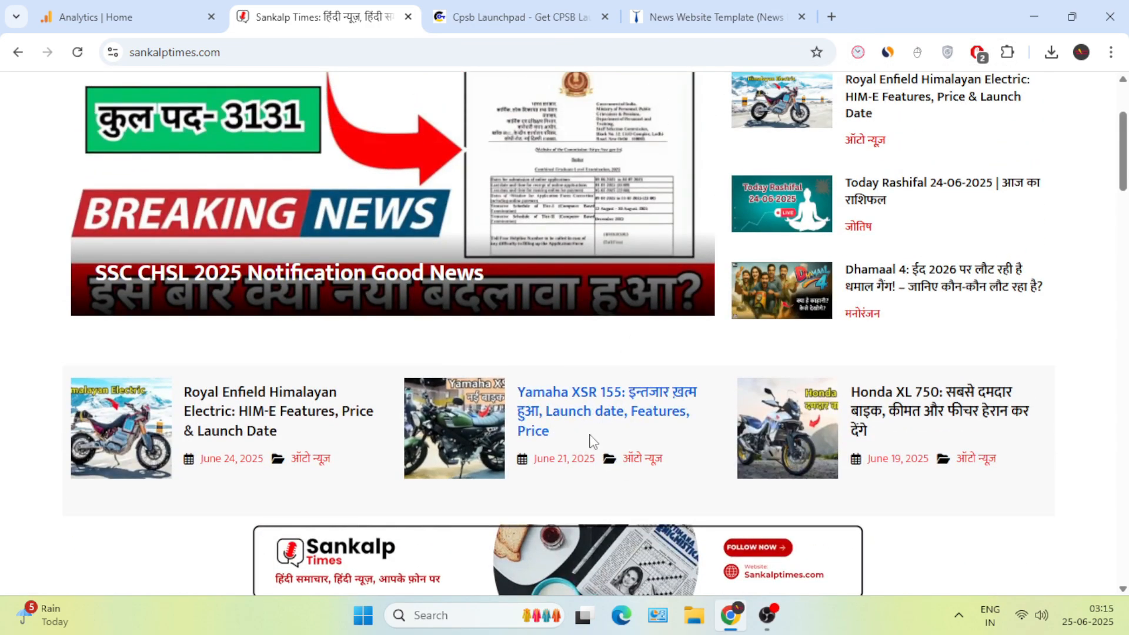
scroll(676, 441, "up", 2)
scroll(606, 406, "down", 4)
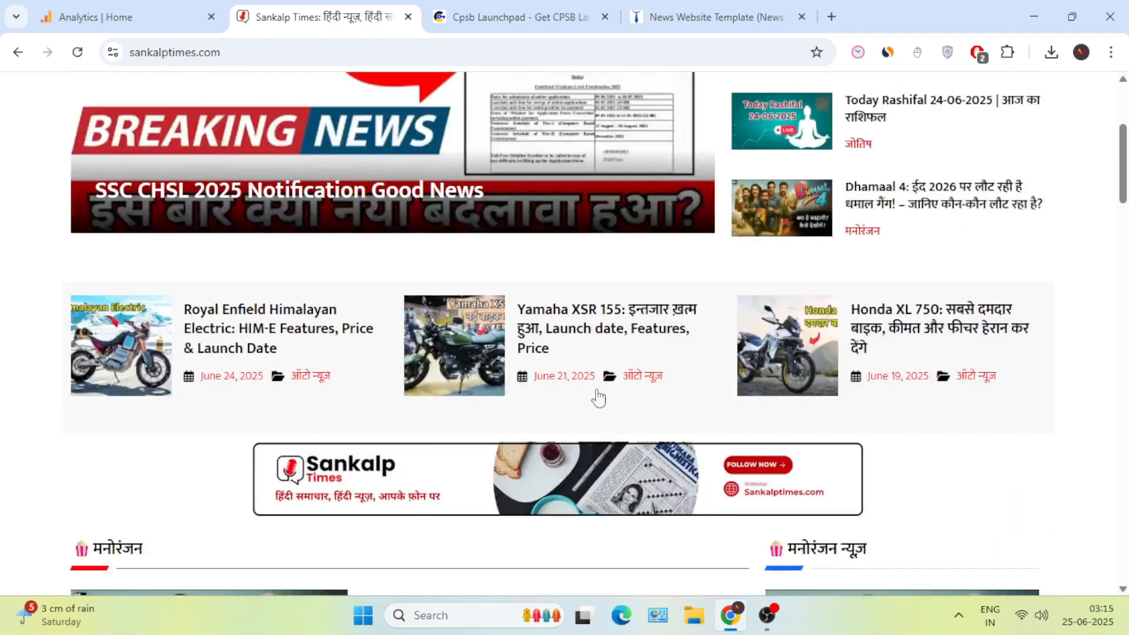
Open the Yamaha XSR 155 article and examine its breadcrumb, title, summary and author line.
left_click(560, 327)
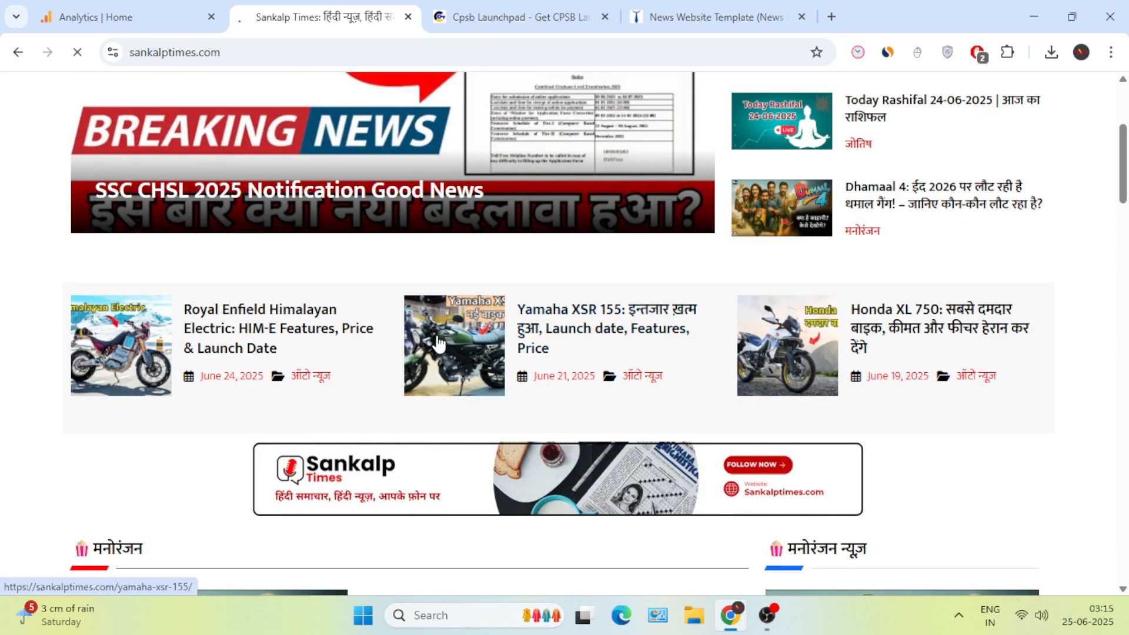
scroll(439, 341, "up", 3)
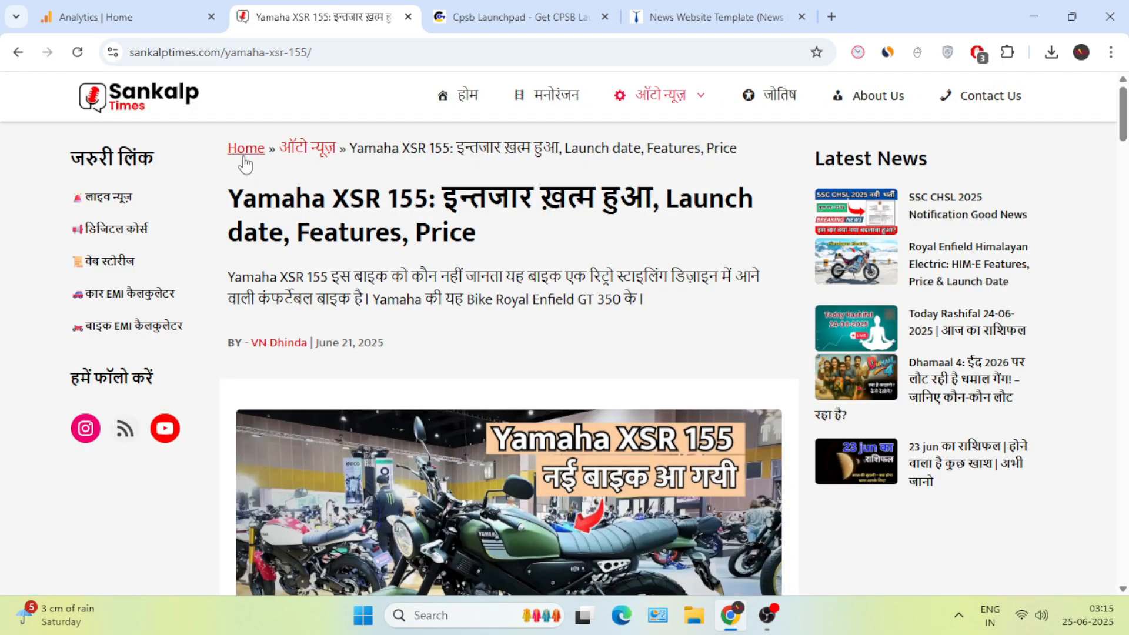
left_click_drag(222, 150, 706, 150)
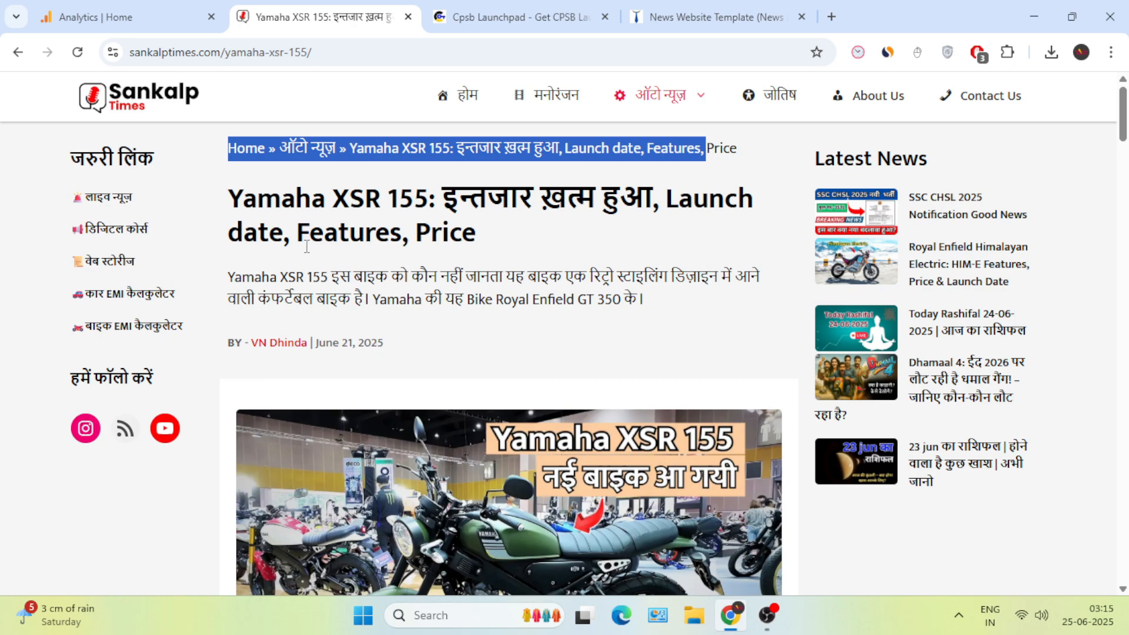
left_click_drag(251, 202, 371, 220)
left_click_drag(282, 275, 488, 286)
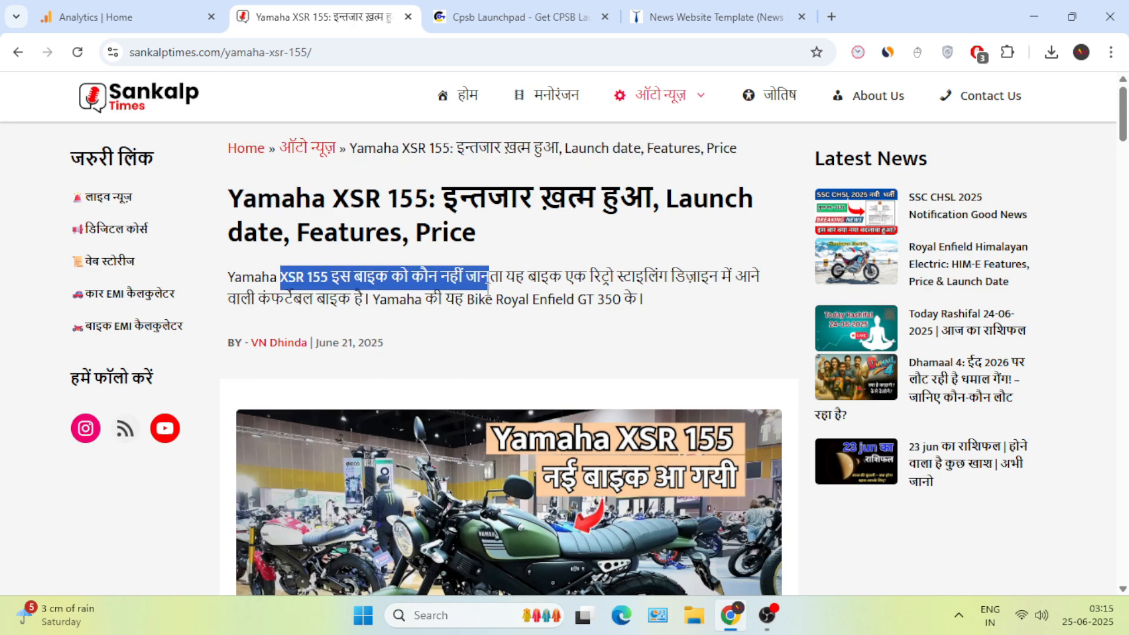
scroll(316, 333, "down", 1)
left_click_drag(383, 260, 232, 263)
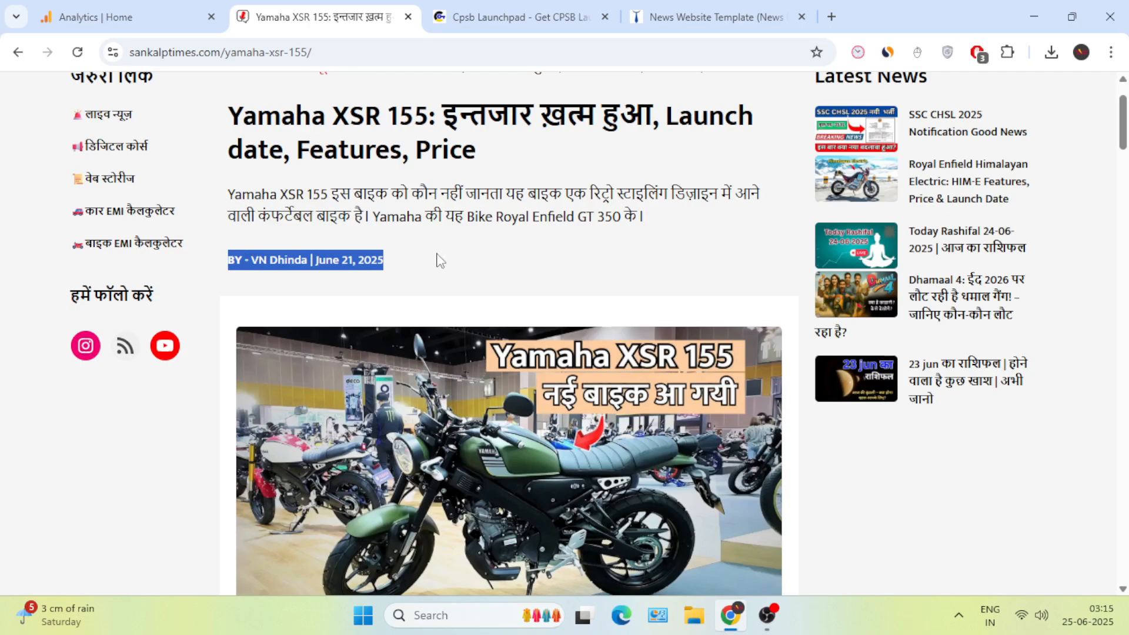
Open the bike EMI calculator from the article's important links in a new tab.
scroll(172, 250, "up", 1)
left_click_drag(157, 378, 63, 308)
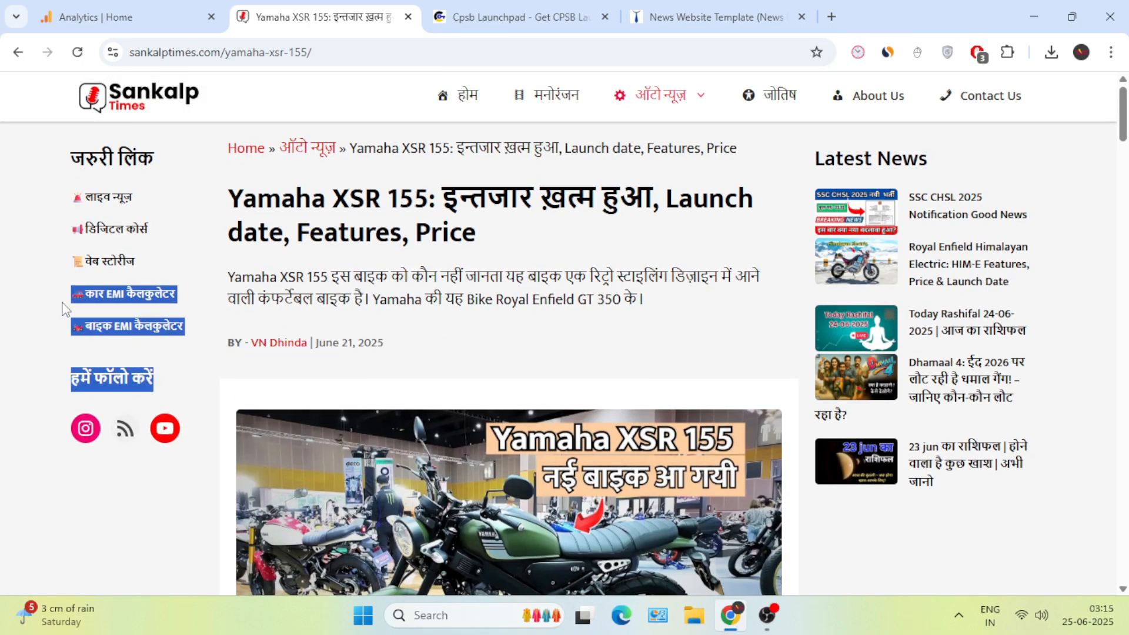
left_click(63, 312)
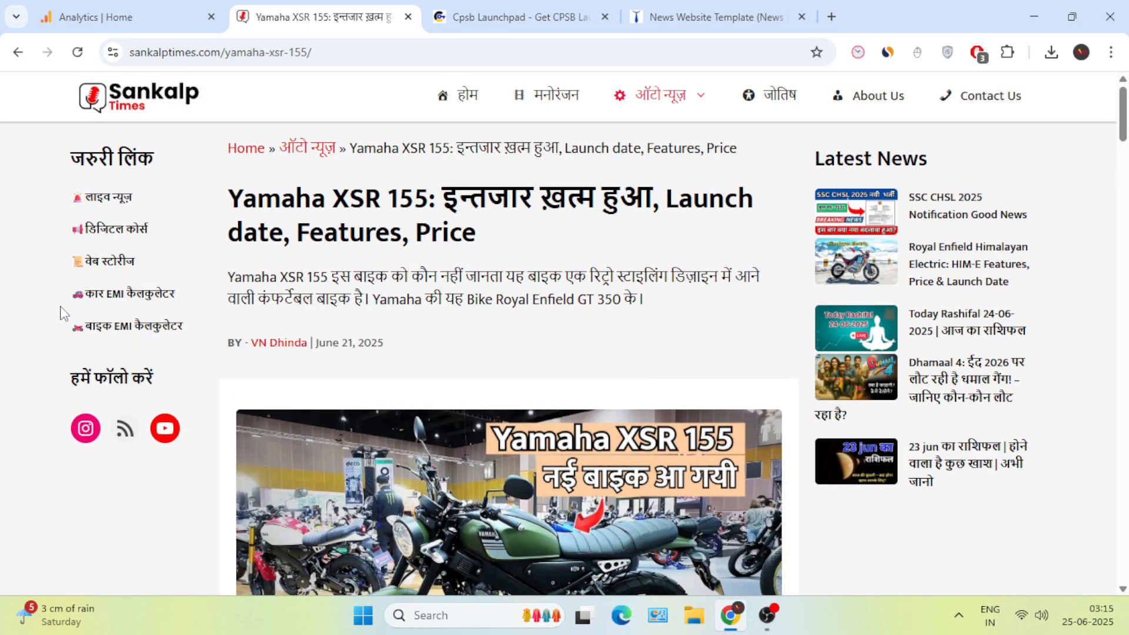
right_click(134, 334)
left_click(177, 351)
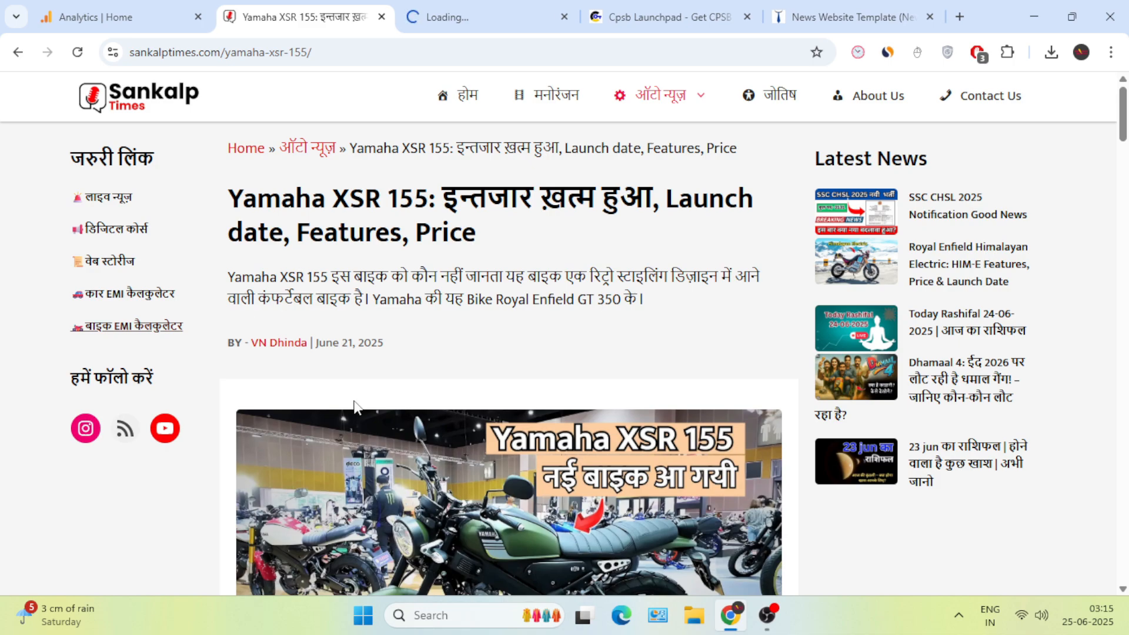
Examine the article's follow-us section and the Latest News sidebar.
scroll(486, 376, "down", 2)
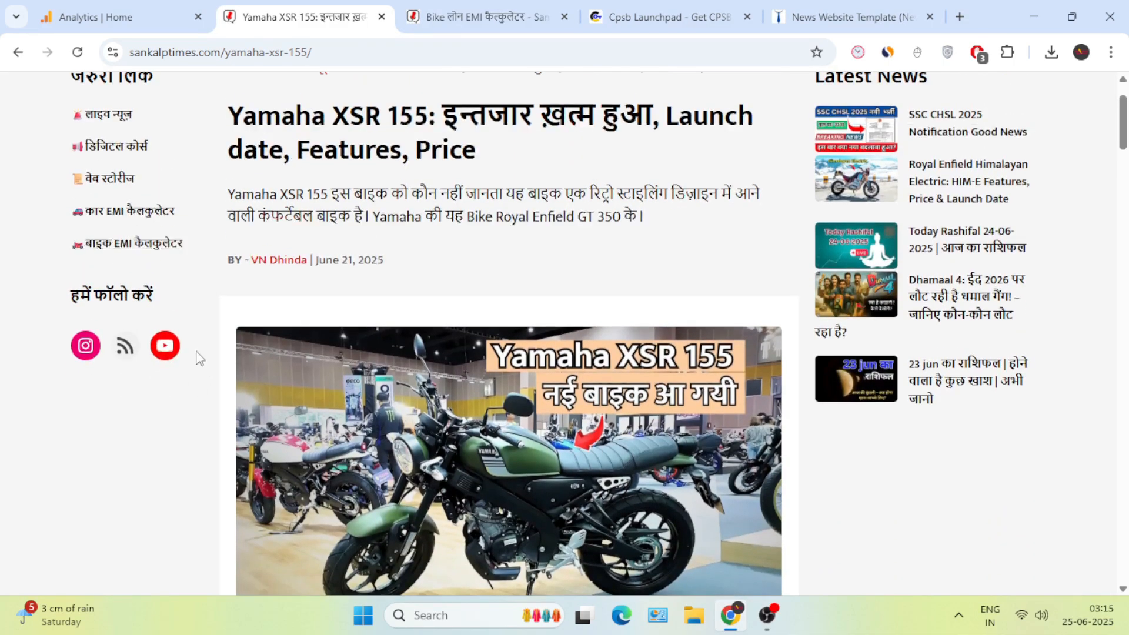
left_click_drag(167, 298, 76, 294)
scroll(646, 294, "up", 2)
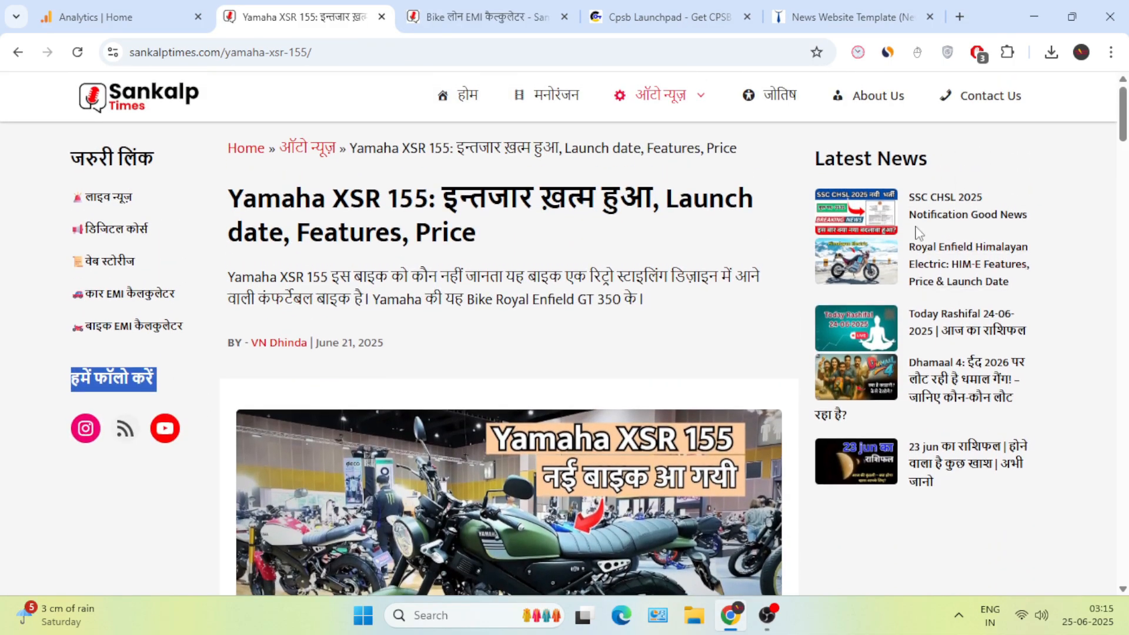
left_click_drag(826, 158, 1029, 334)
left_click(1071, 481)
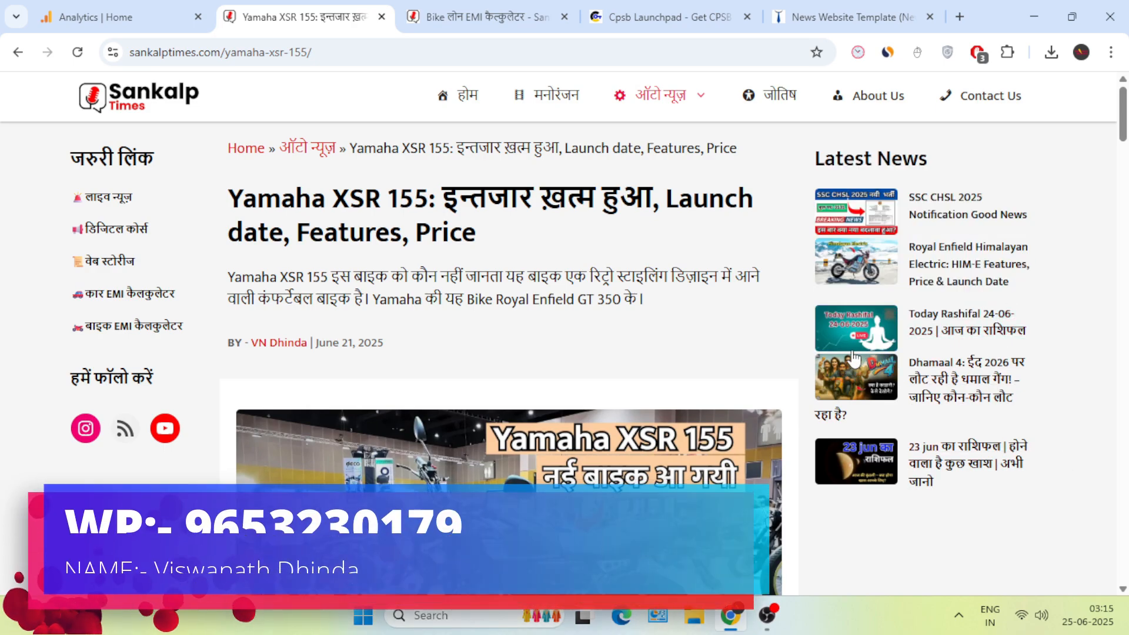
Examine the lower part of the Yamaha XSR 155 article, including the author box, comment form, Related News grid and footer.
scroll(742, 421, "down", 15)
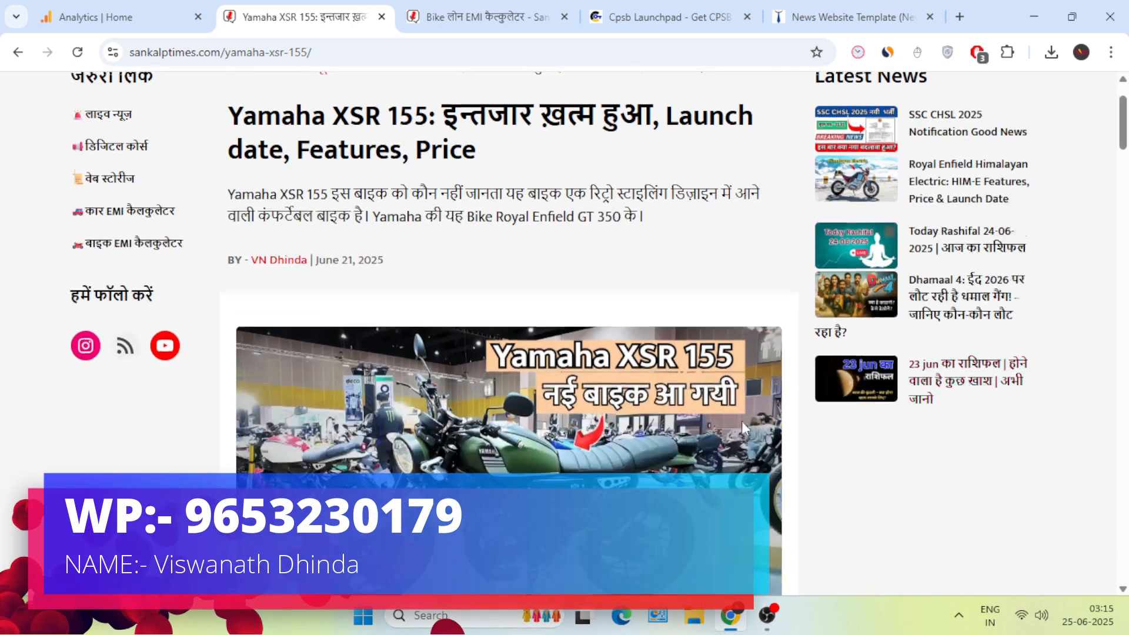
scroll(504, 353, "down", 8)
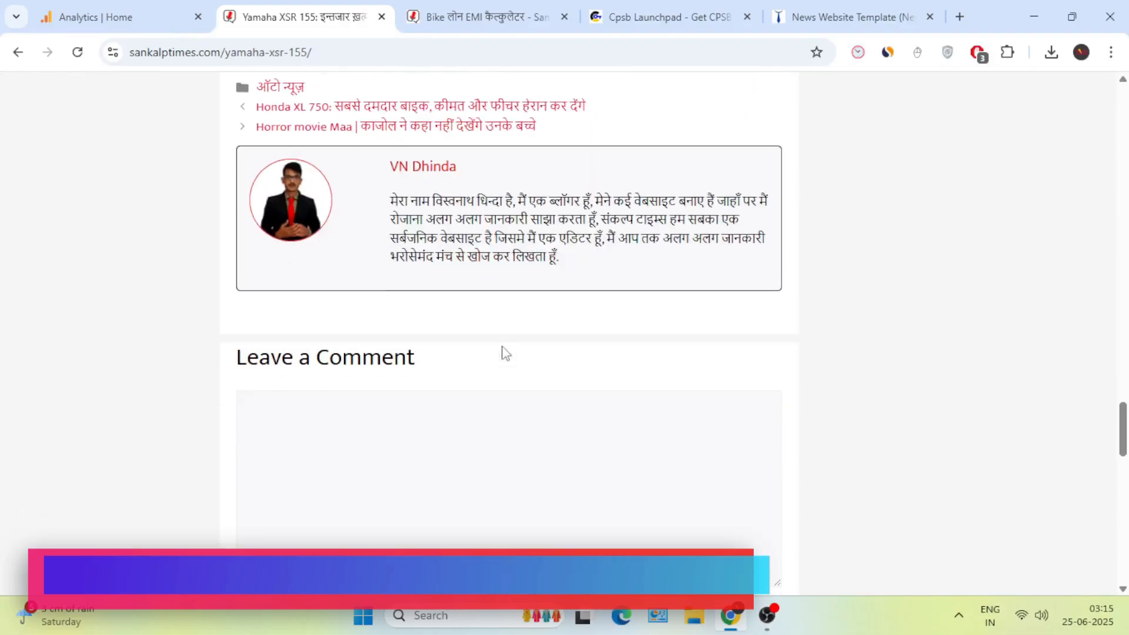
scroll(383, 337, "up", 2)
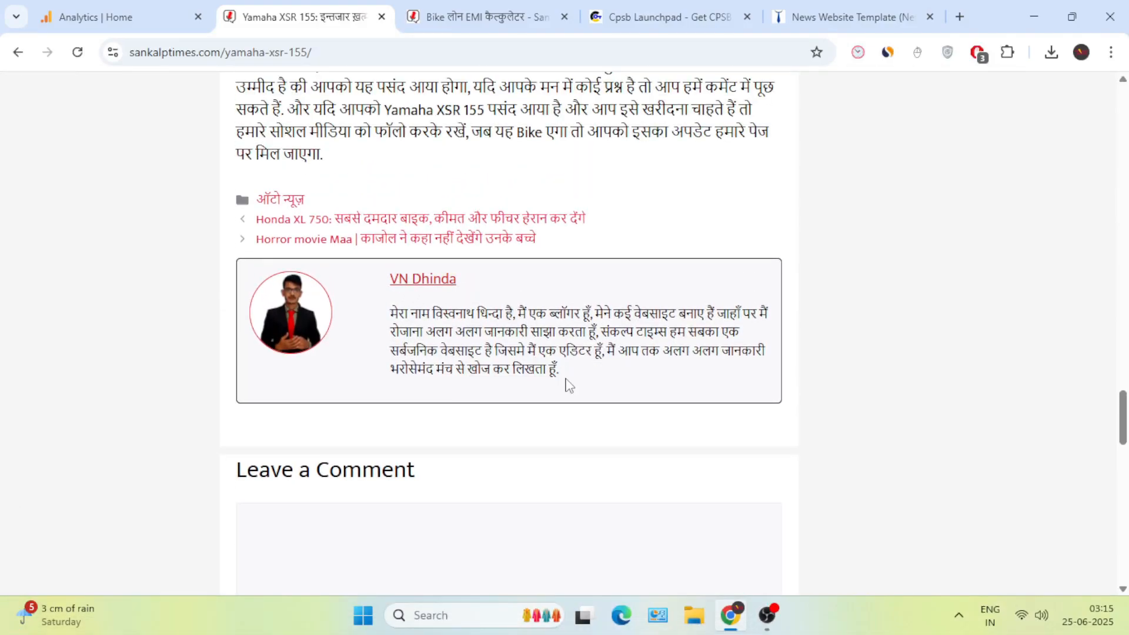
scroll(541, 400, "down", 14)
scroll(531, 394, "up", 3)
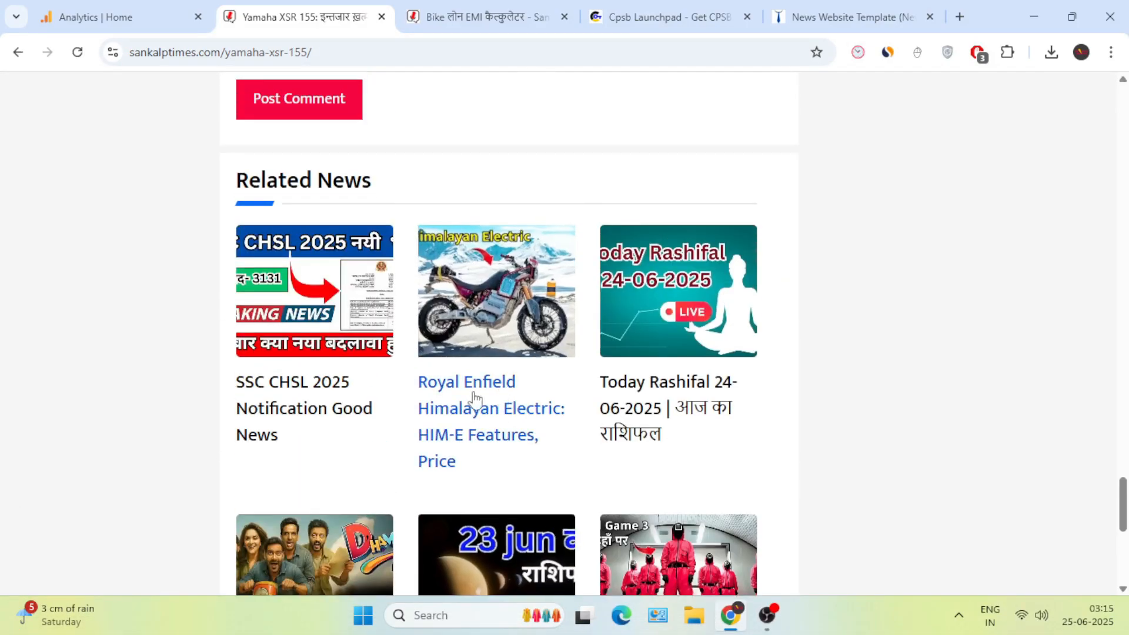
scroll(365, 447, "down", 3)
scroll(500, 382, "down", 3)
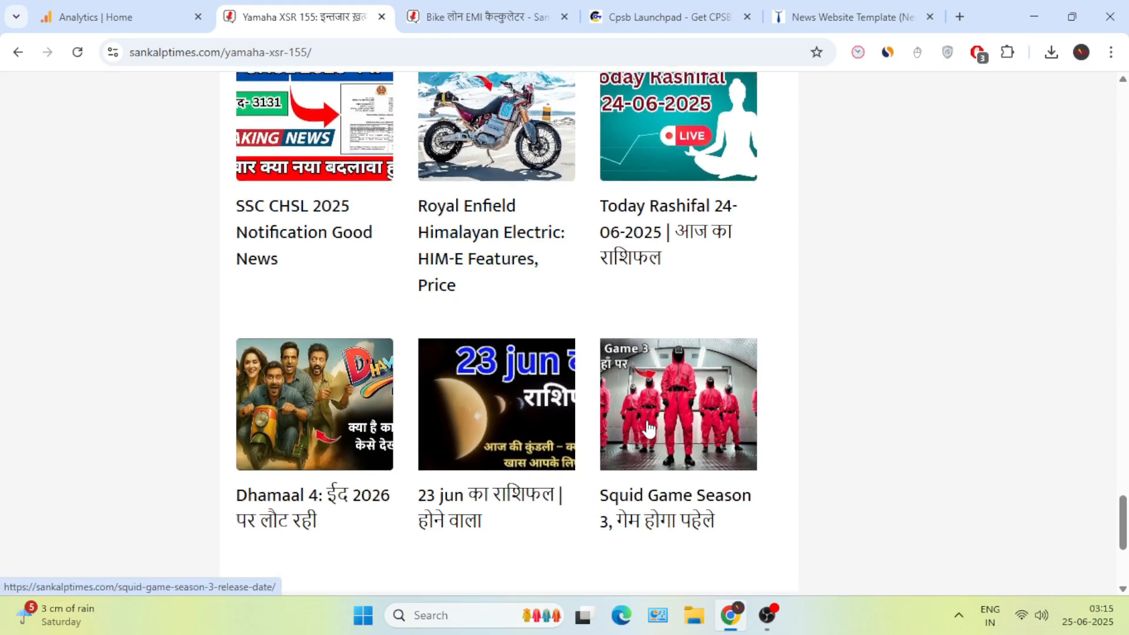
scroll(477, 418, "down", 2)
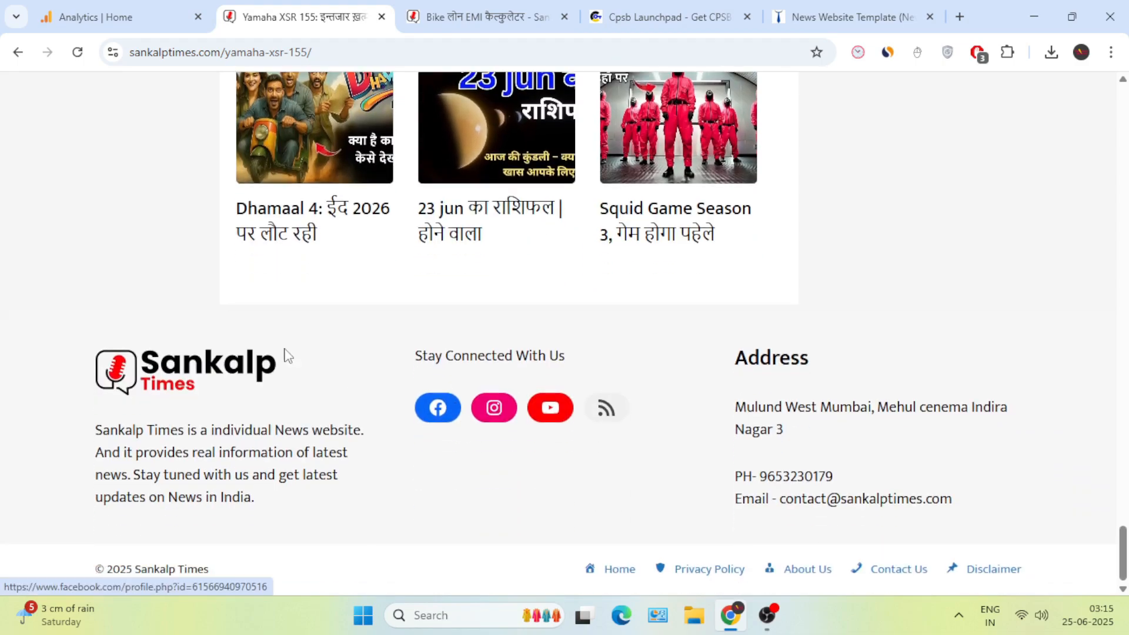
Examine the article footer's site description, social links and address block.
left_click_drag(96, 430, 333, 498)
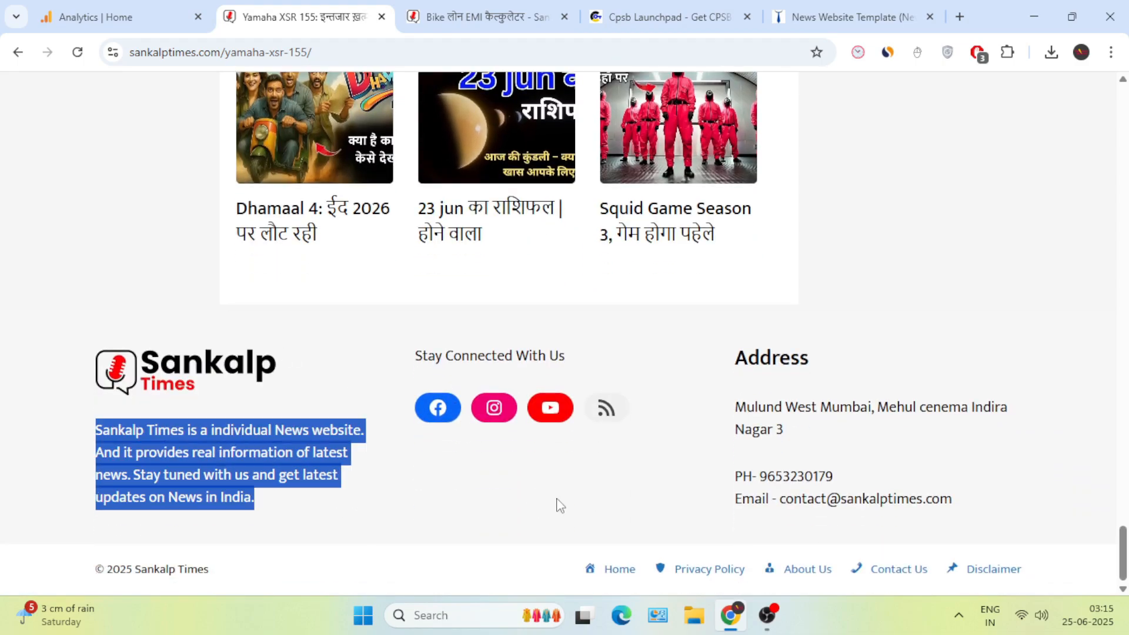
left_click(499, 506)
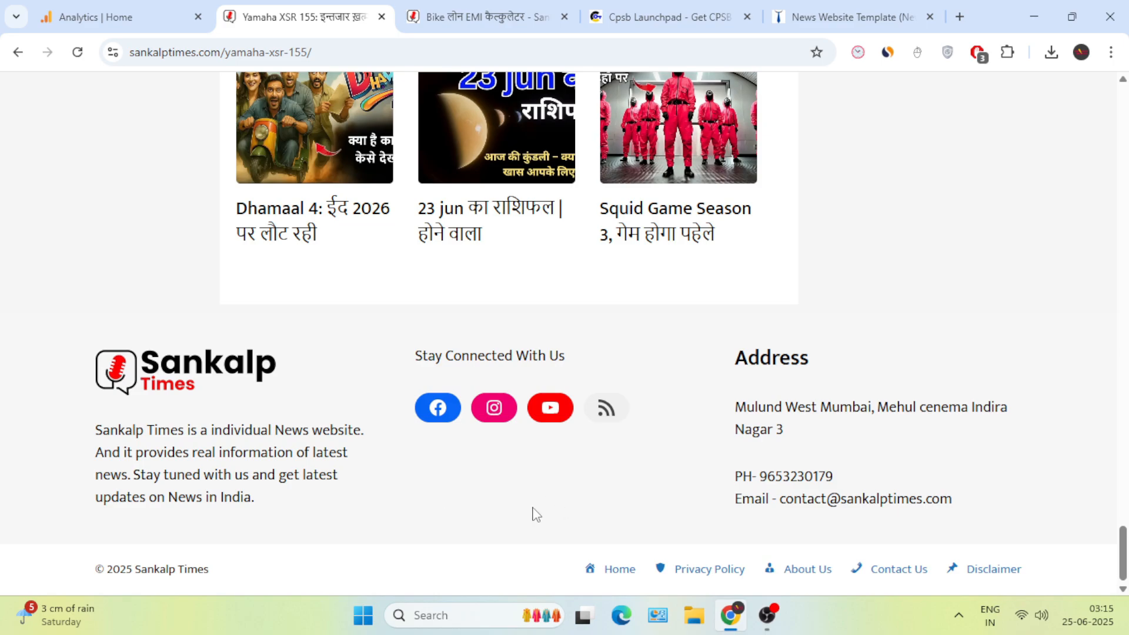
left_click_drag(773, 438, 729, 366)
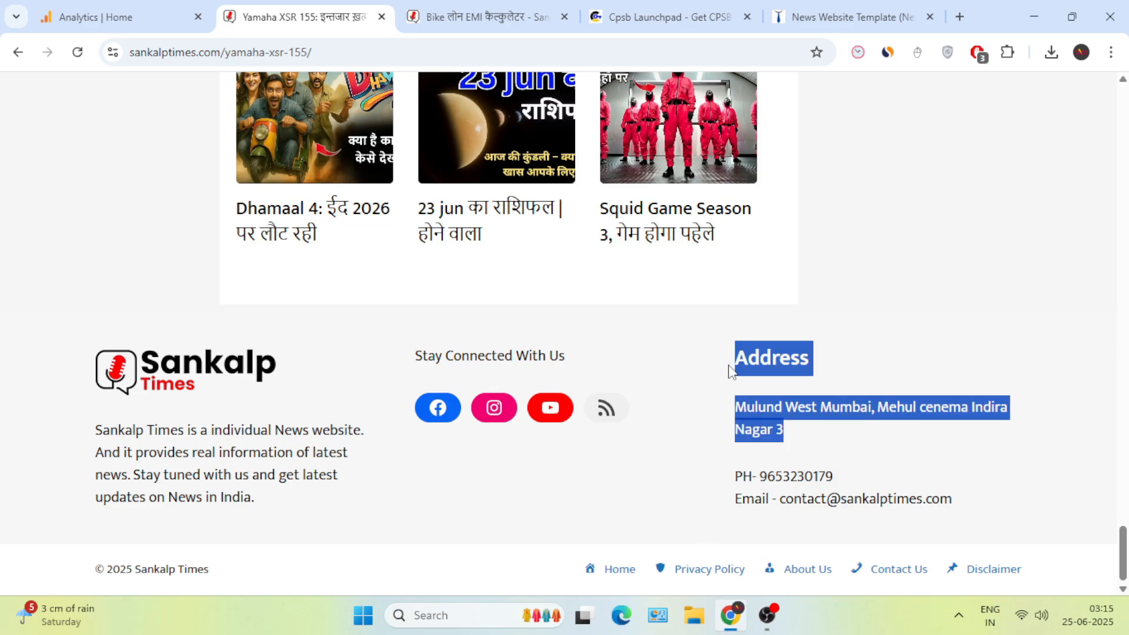
Return to the beginning of the Yamaha XSR 155 article and examine the header navigation menu.
scroll(708, 421, "up", 3)
scroll(703, 491, "up", 20)
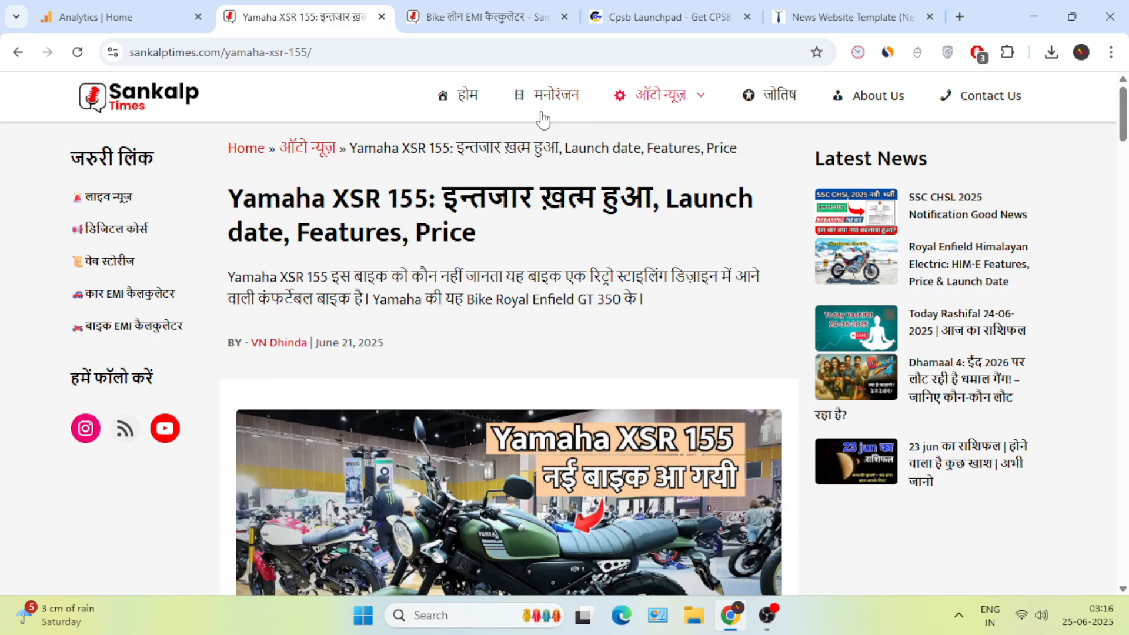
left_click_drag(383, 96, 781, 125)
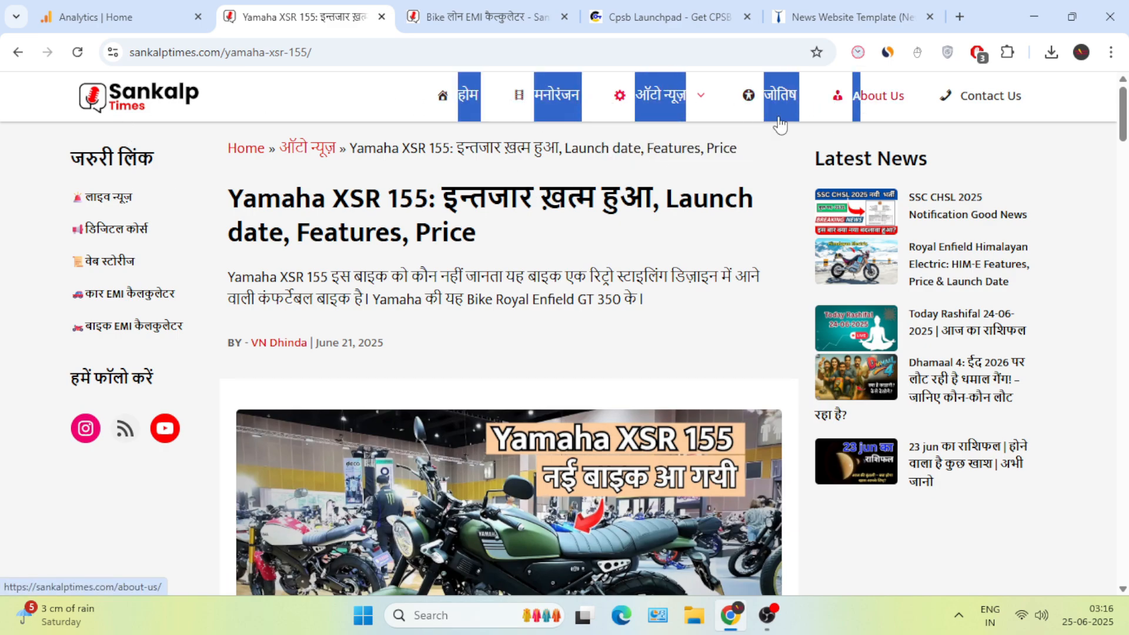
left_click(376, 113)
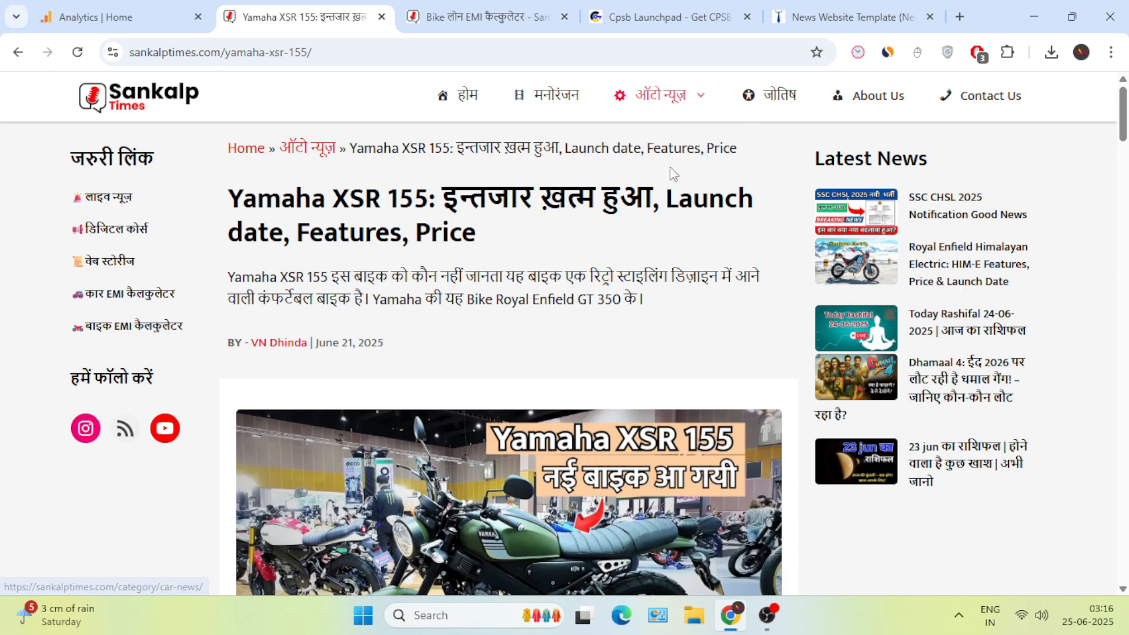
Switch to the bike loan EMI calculator page and examine its input sliders, result figures and pie chart.
left_click(492, 18)
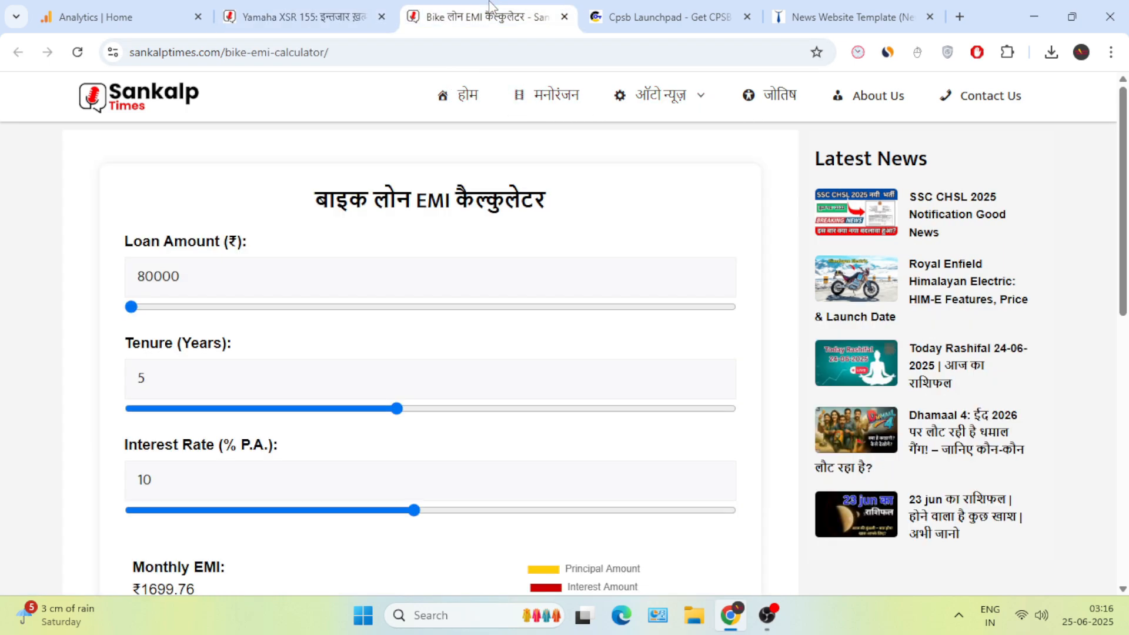
scroll(411, 269, "down", 10)
scroll(424, 298, "up", 10)
scroll(294, 323, "down", 1)
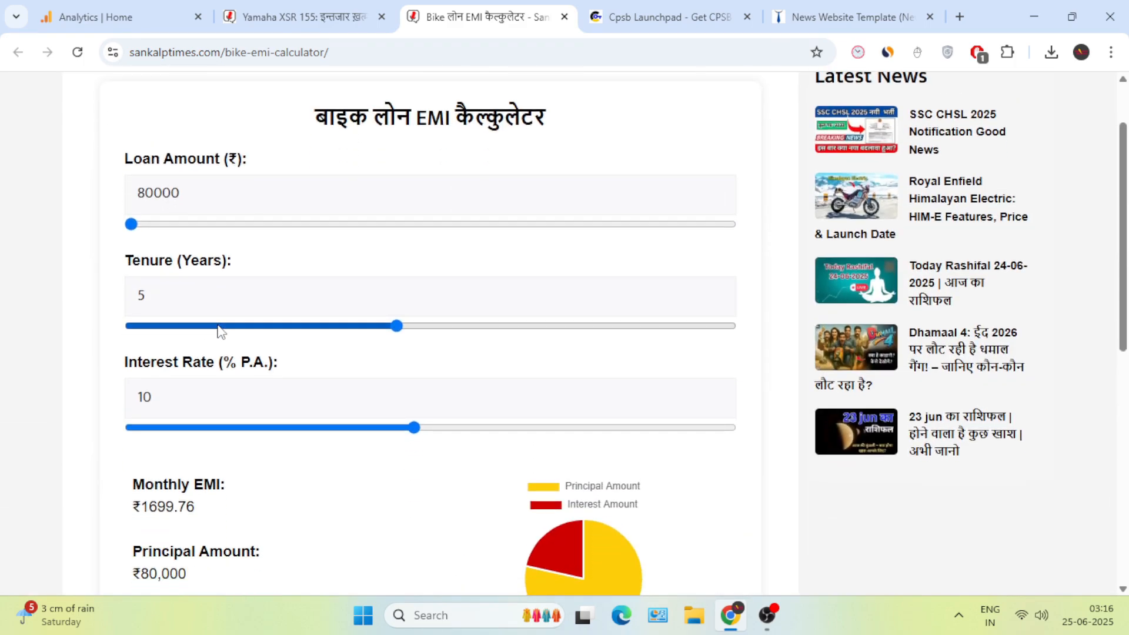
scroll(330, 376, "down", 4)
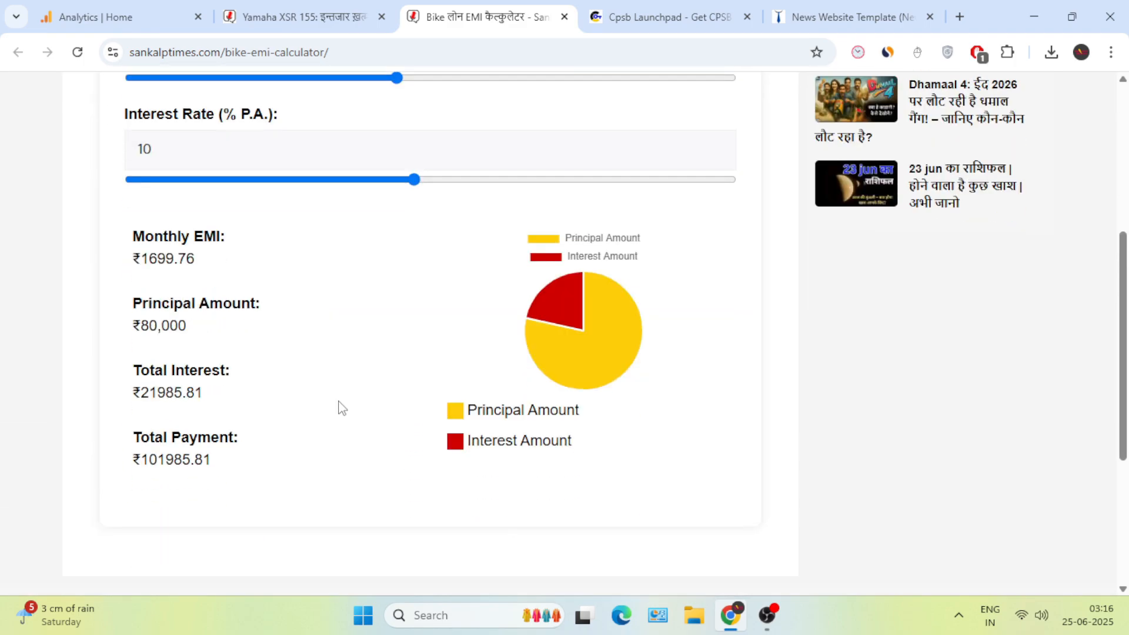
scroll(324, 374, "down", 4)
scroll(325, 435, "up", 10)
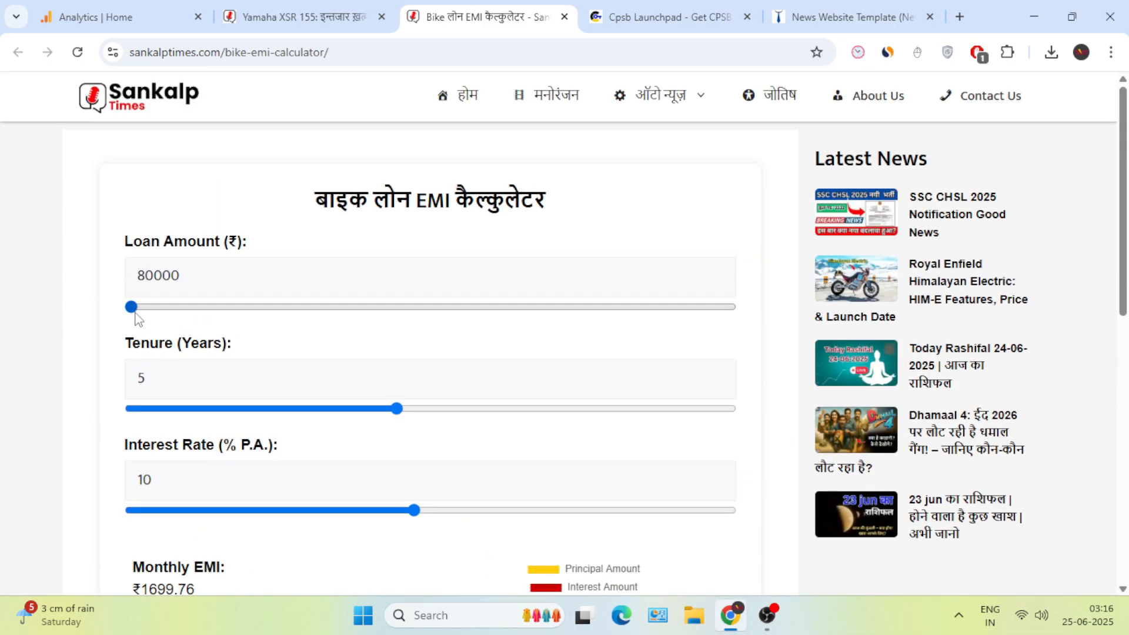
scroll(465, 402, "down", 1)
scroll(445, 454, "down", 5)
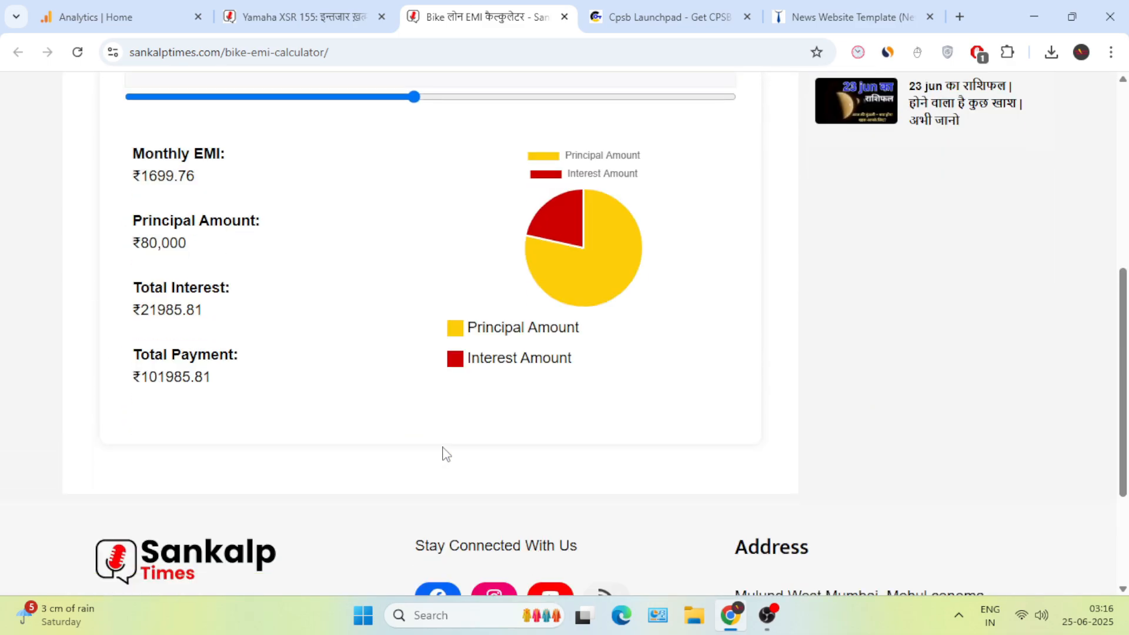
scroll(433, 454, "up", 6)
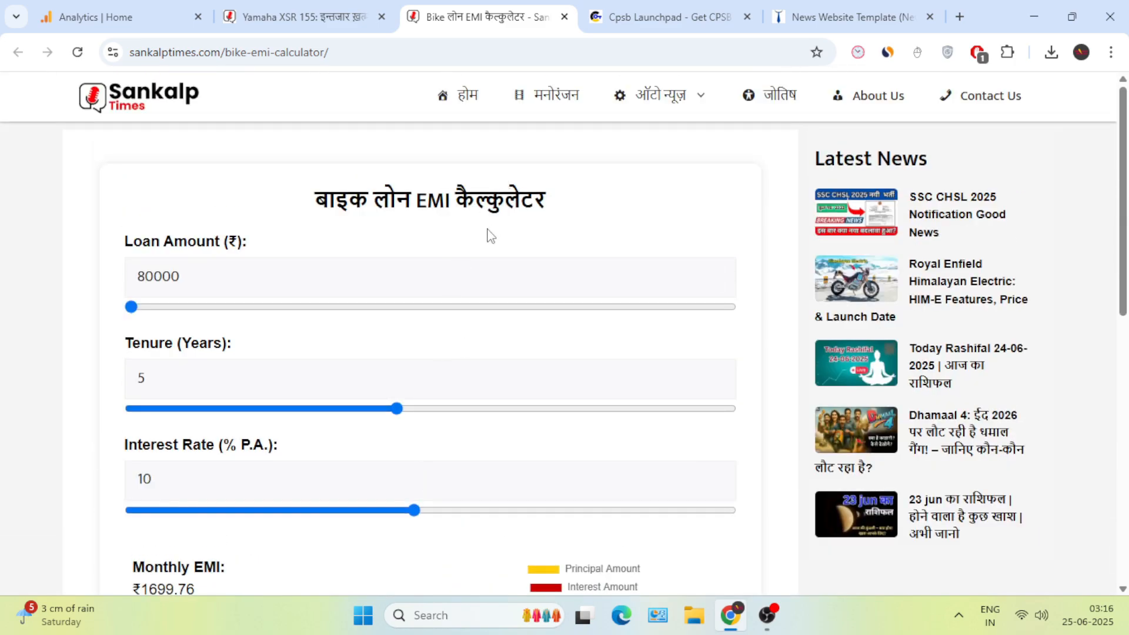
Bring up the Cpsb Launchpad site and close the bike EMI calculator page.
left_click(647, 16)
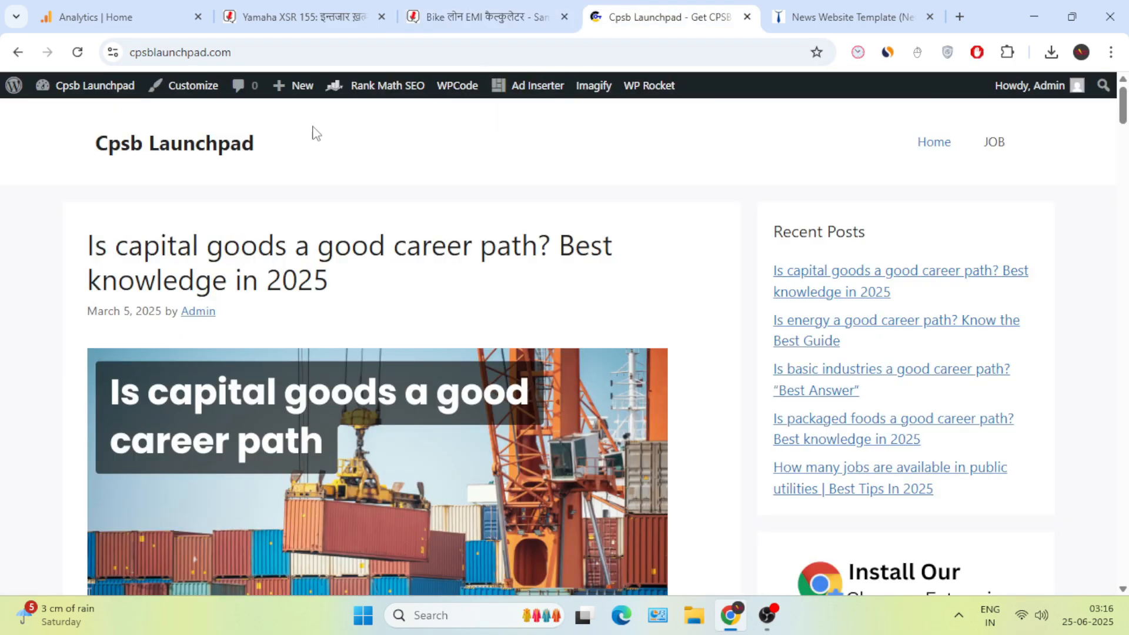
scroll(263, 288, "down", 5)
scroll(265, 283, "up", 5)
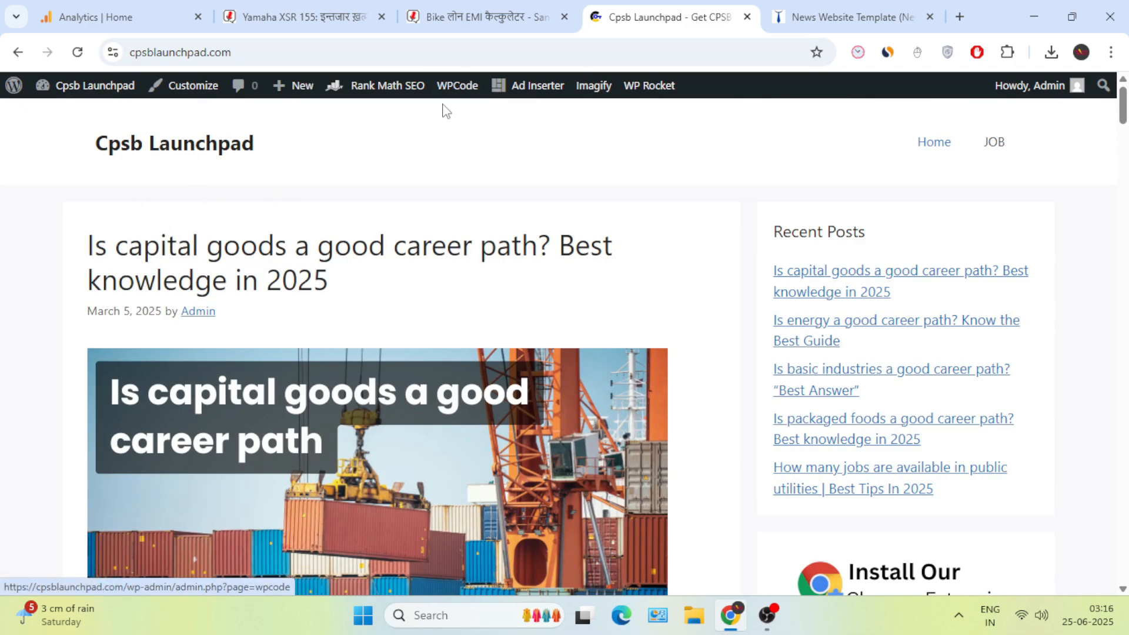
left_click(565, 17)
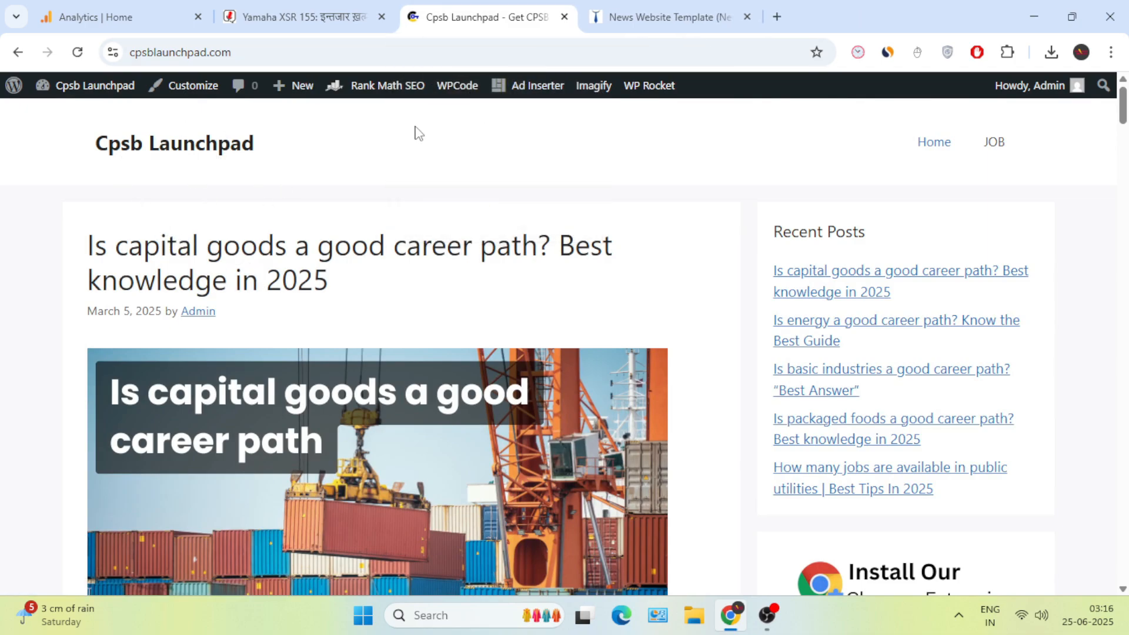
Examine the Cpsb Launchpad homepage's default layout and its list of career posts.
scroll(518, 318, "down", 20)
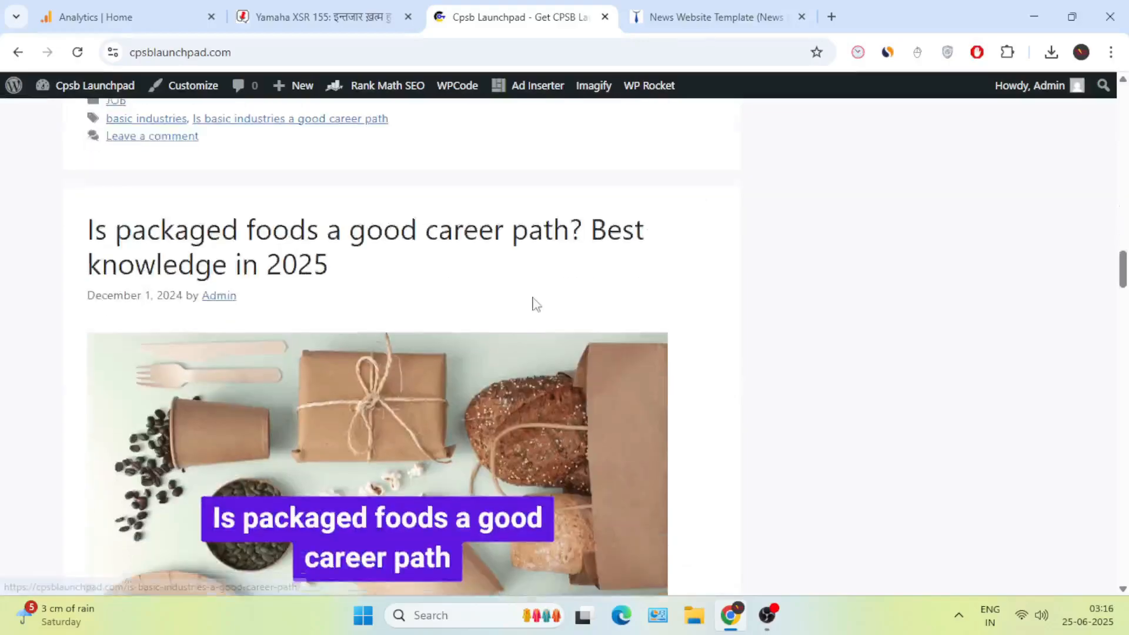
scroll(516, 327, "up", 18)
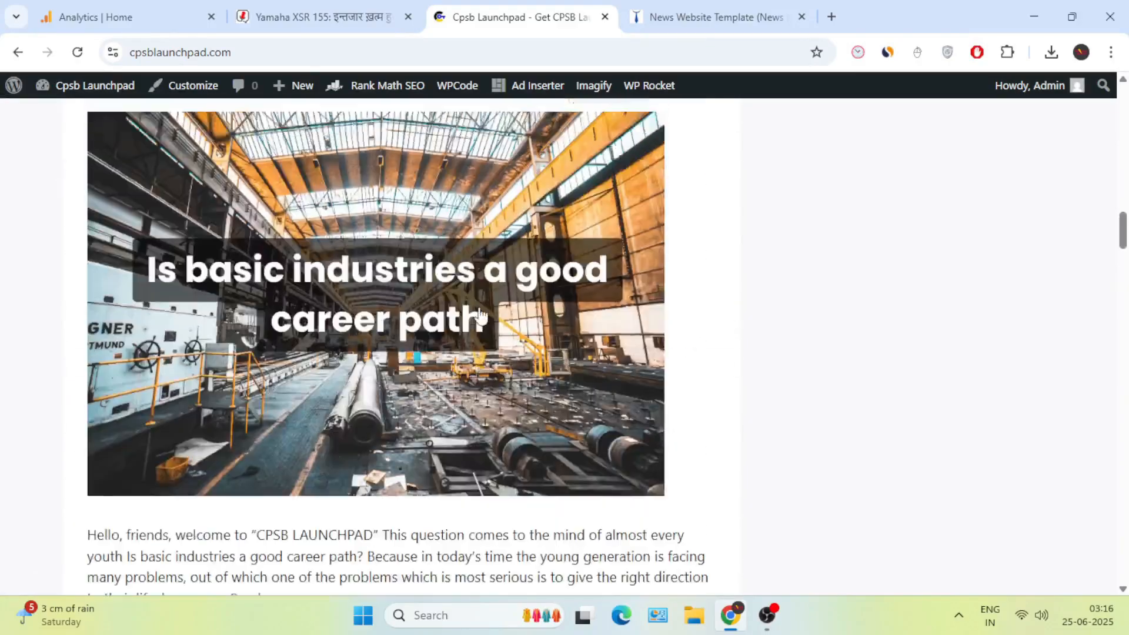
scroll(472, 335, "up", 10)
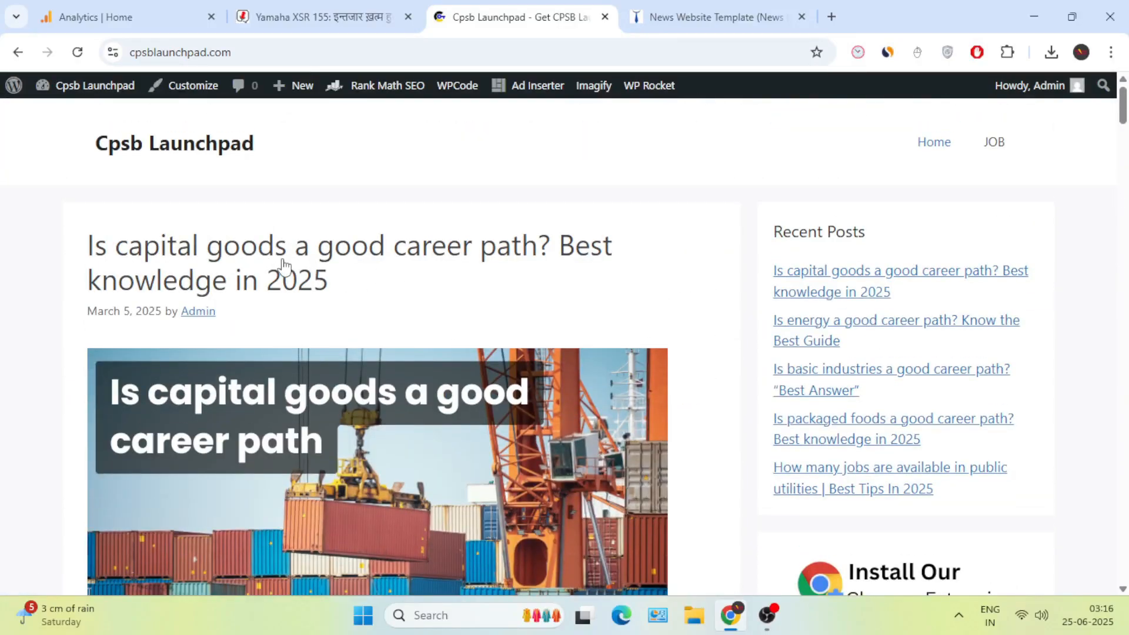
scroll(323, 317, "down", 8)
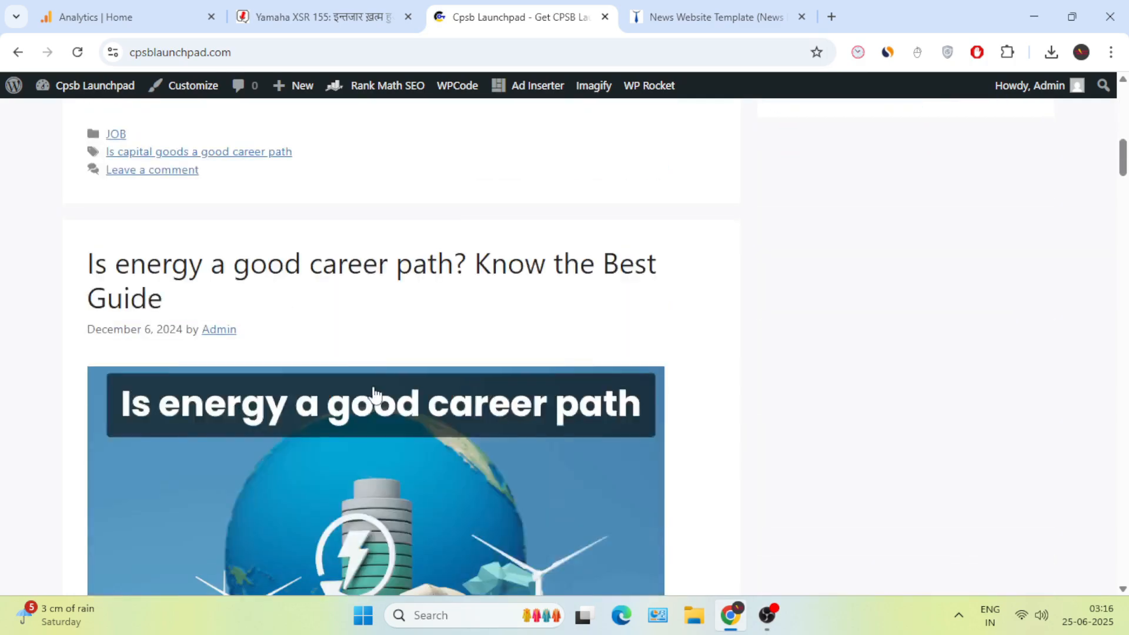
scroll(378, 398, "up", 8)
scroll(177, 318, "down", 14)
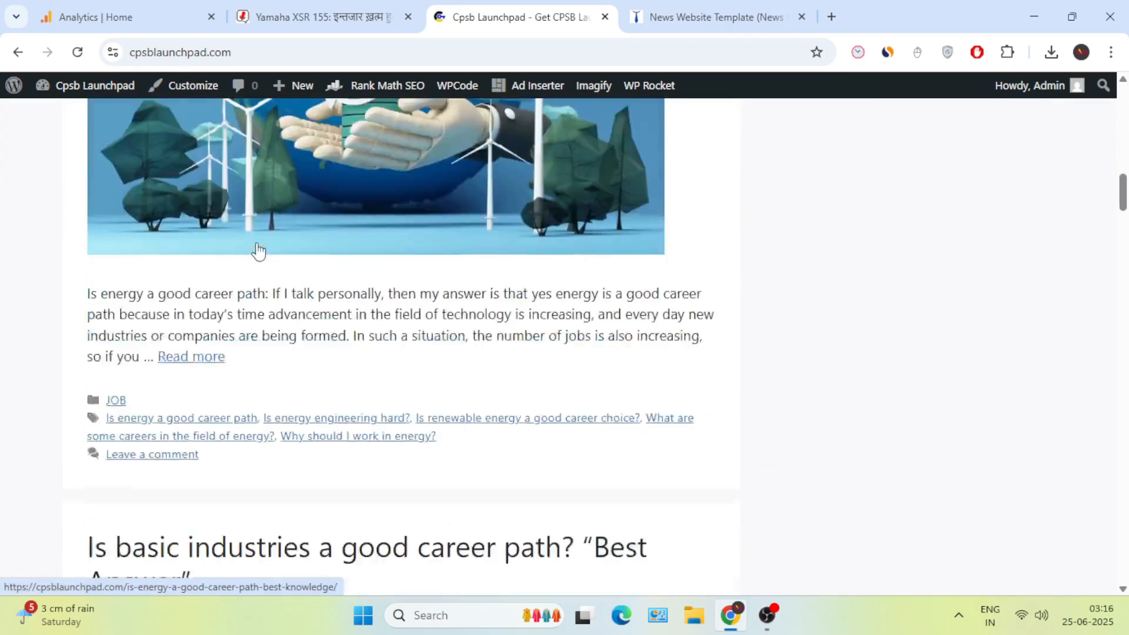
scroll(259, 254, "down", 10)
Open the Sankalp Times homepage from the Yamaha XSR 155 article, and return to the Cpsb Launchpad site.
key("ctrl+shift+Tab")
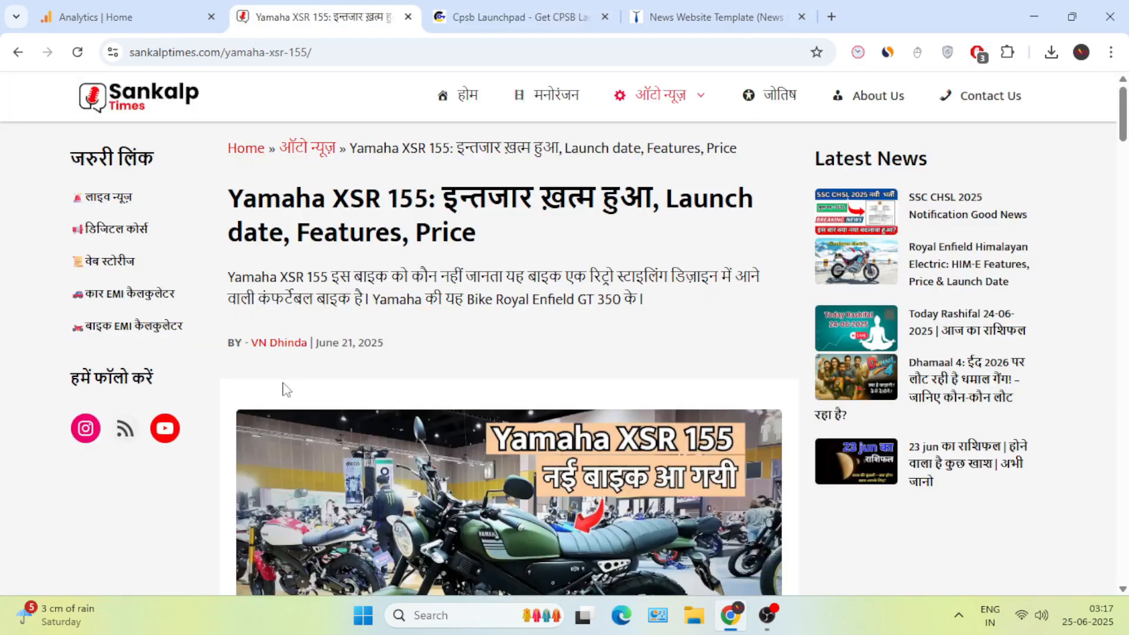
left_click(149, 97)
key("ctrl+Tab")
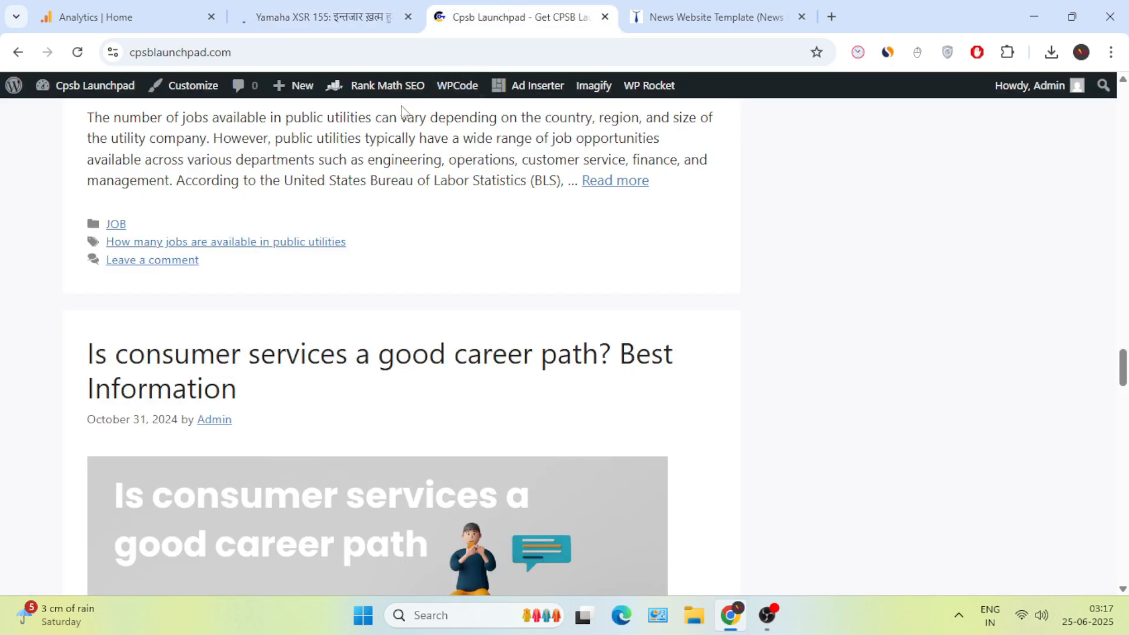
Open the Cpsb Launchpad WordPress dashboard and go to its list of installed plugins.
scroll(285, 323, "up", 10)
mouse_move(66, 117)
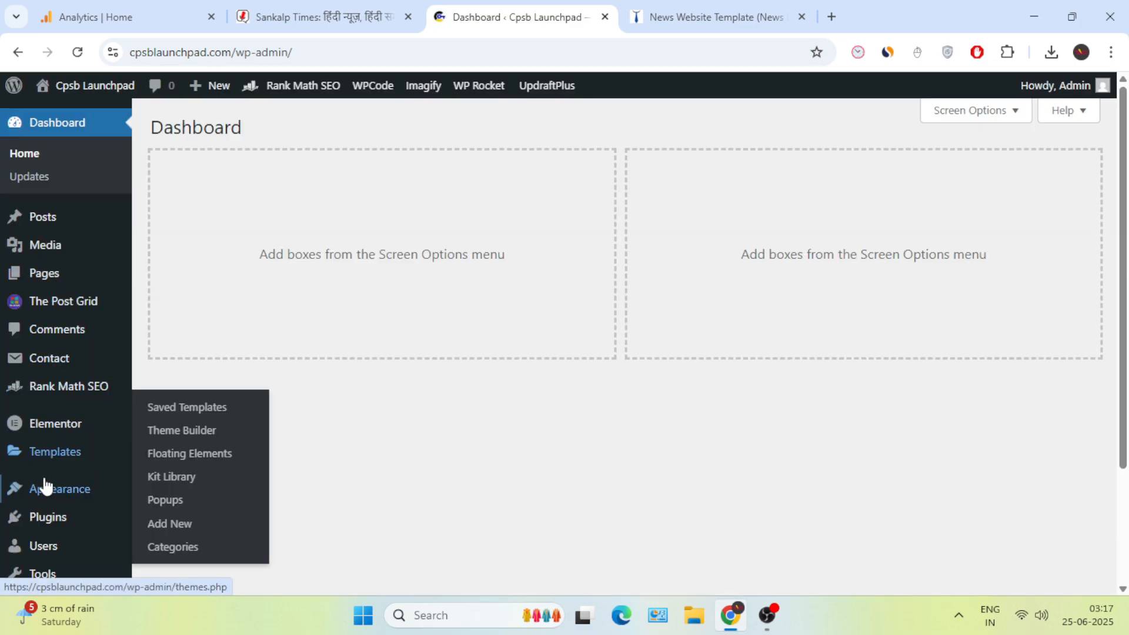
scroll(88, 521, "down", 2)
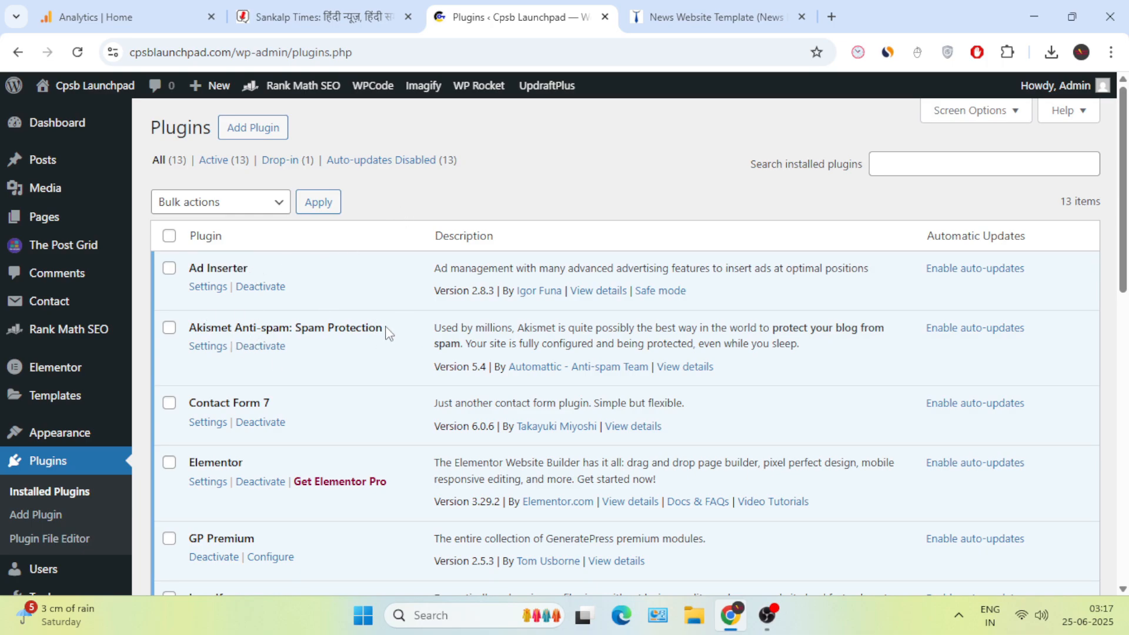
Review the Akismet Anti-spam, Contact Form 7, Elementor and GP Premium entries in the installed plugins list.
left_click_drag(405, 333, 204, 327)
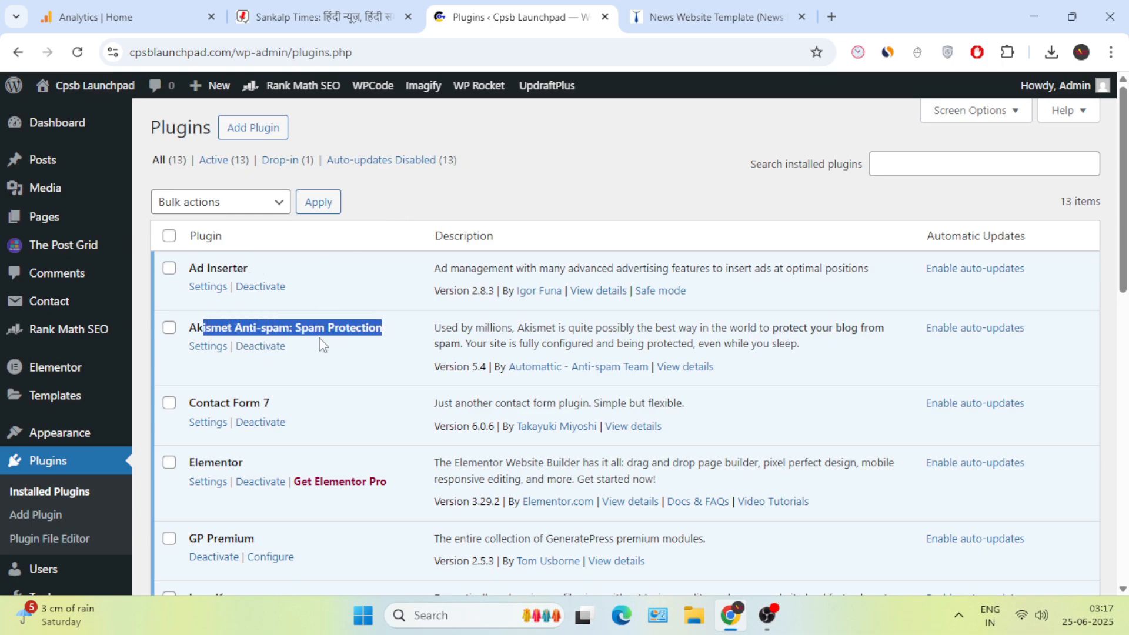
left_click(504, 210)
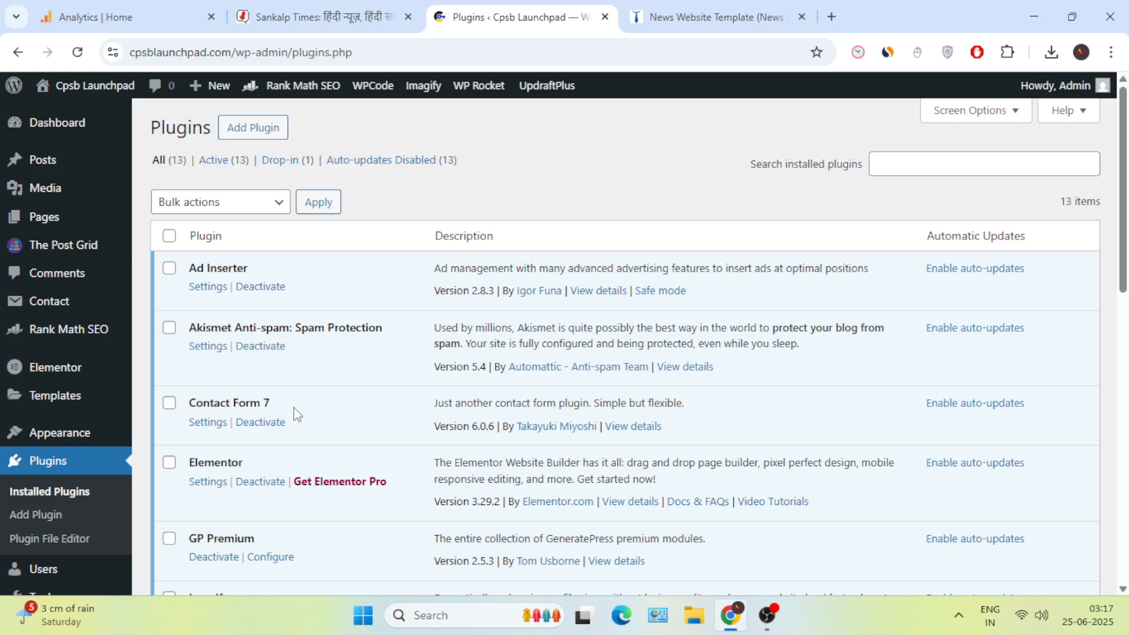
scroll(297, 414, "down", 3)
left_click_drag(283, 247, 214, 272)
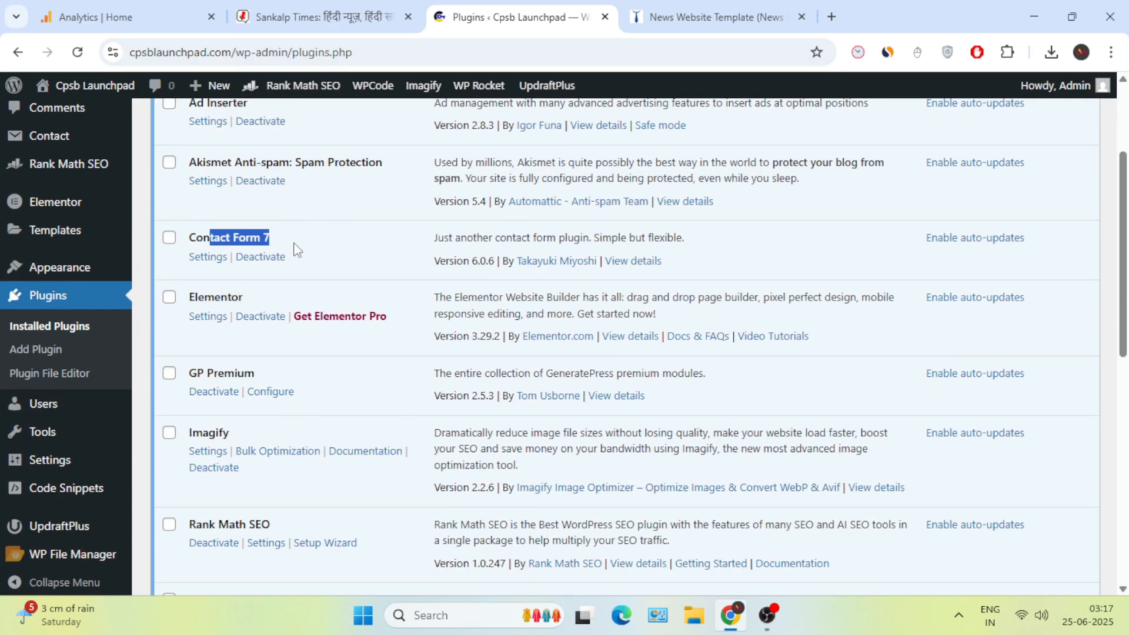
left_click_drag(246, 296, 207, 293)
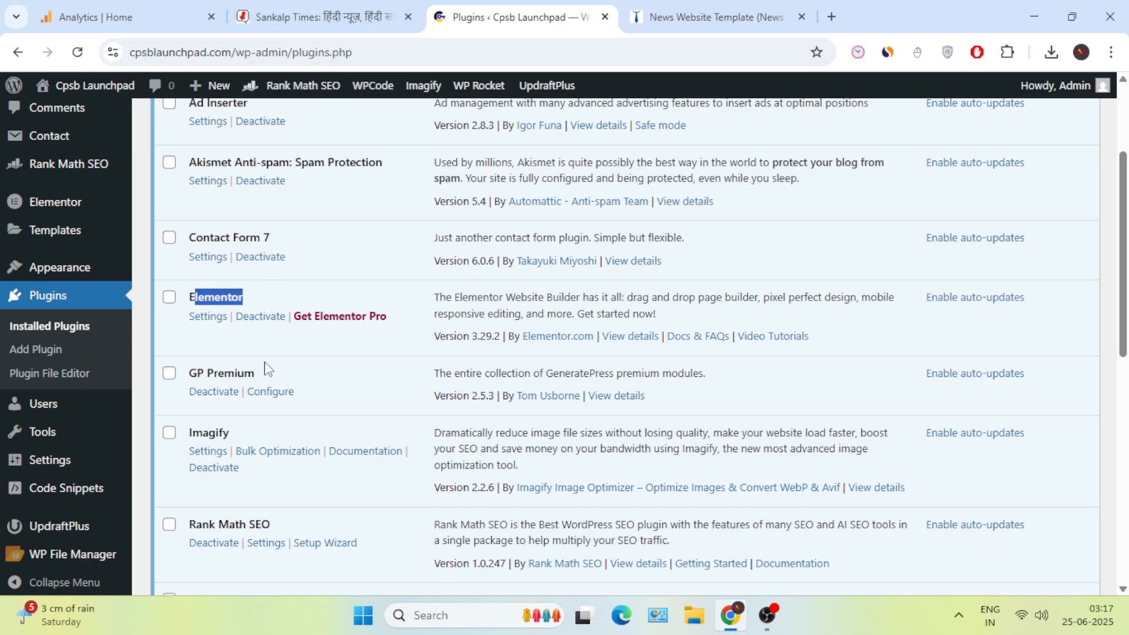
left_click_drag(268, 369, 187, 374)
Review the Imagify, Rank Math SEO and The Post Grid entries in the installed plugins list.
scroll(298, 388, "down", 3)
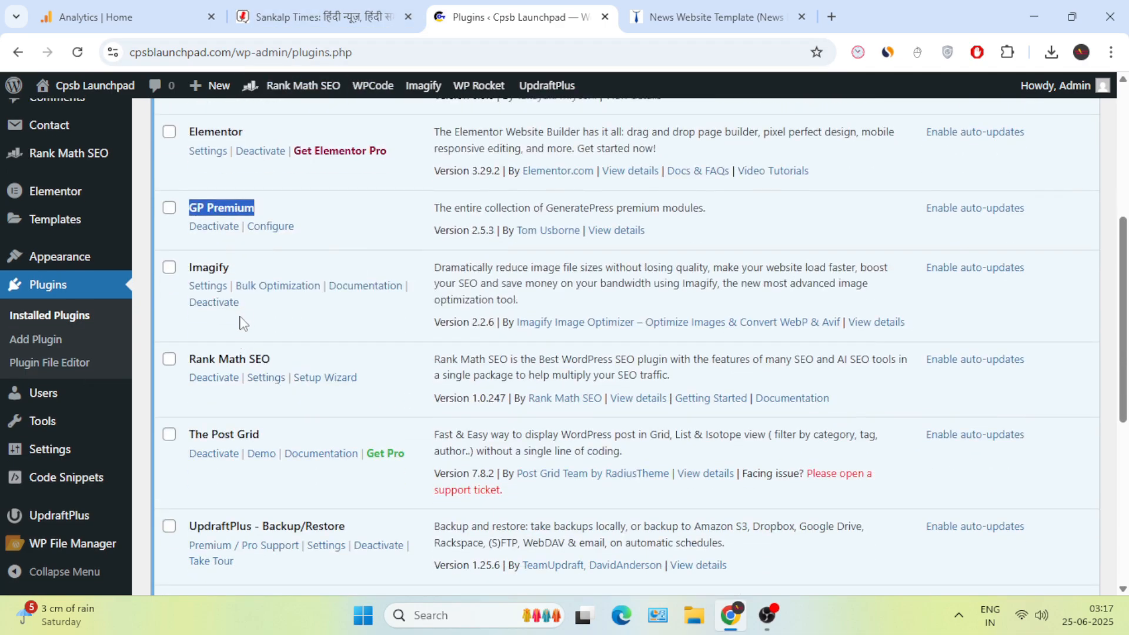
left_click_drag(232, 273, 202, 272)
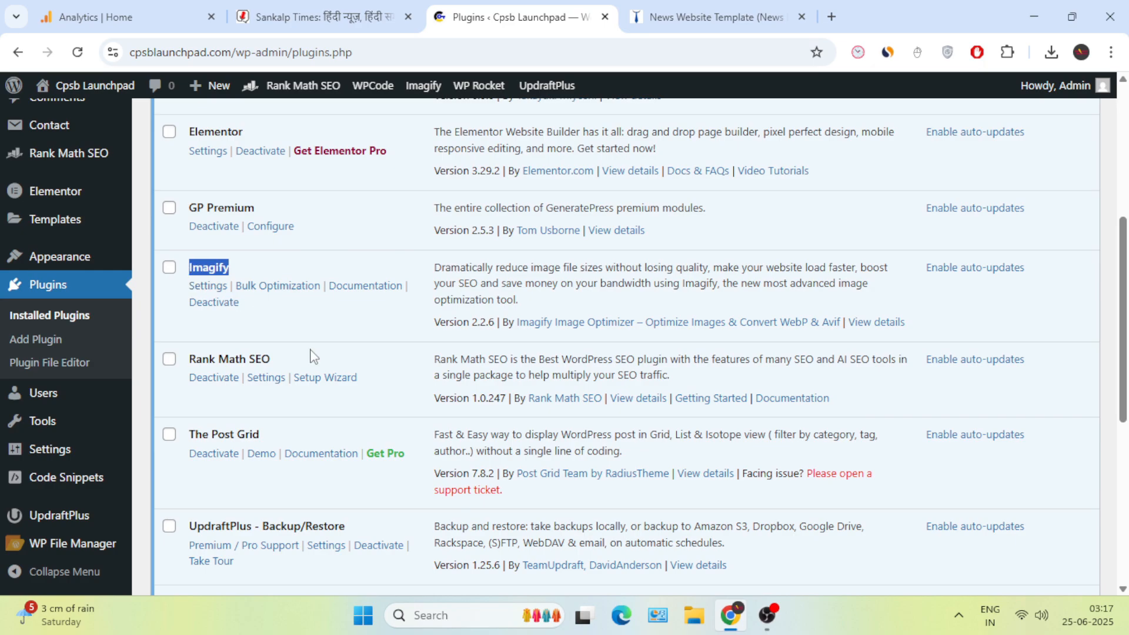
scroll(303, 363, "up", 1)
scroll(311, 410, "down", 3)
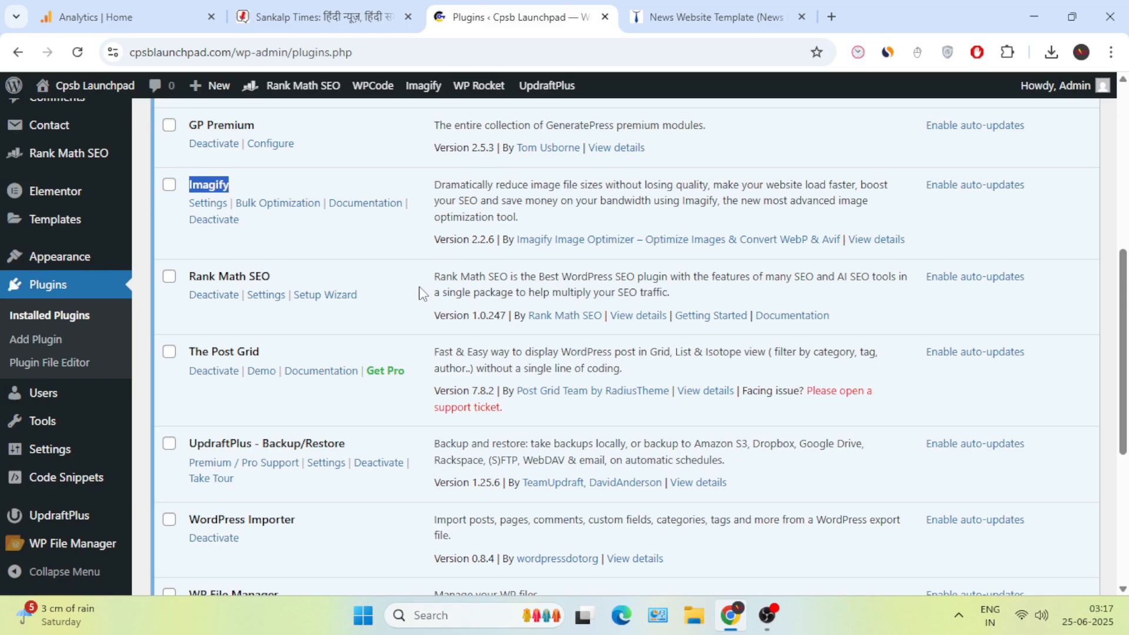
scroll(288, 407, "down", 3)
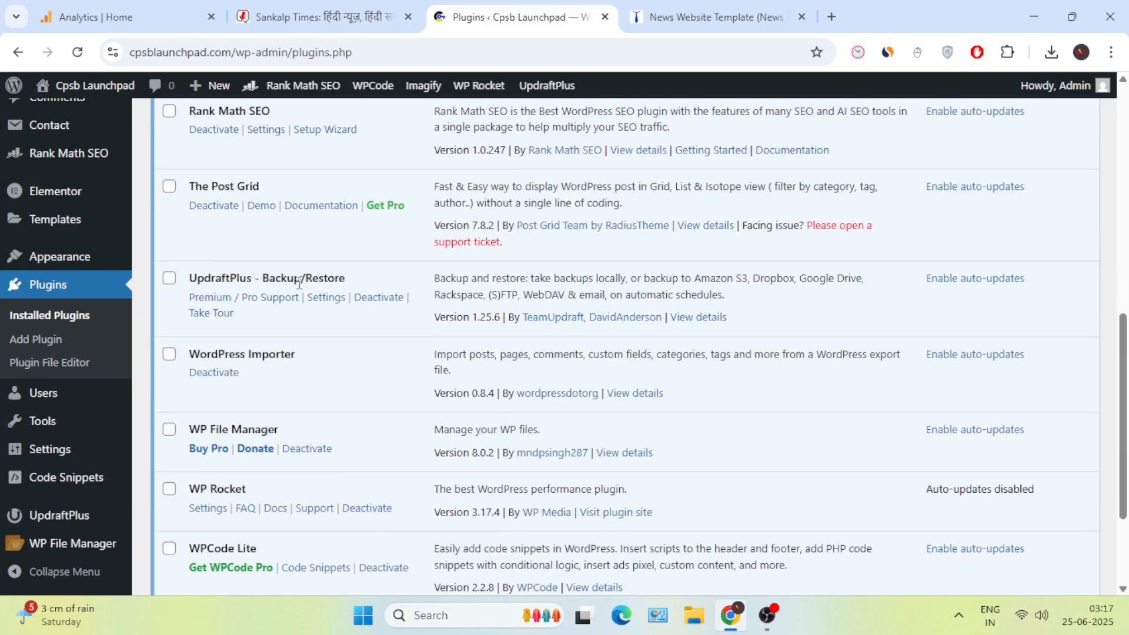
Review the UpdraftPlus, WordPress Importer, WP File Manager and WP Rocket entries in the installed plugins list.
left_click_drag(366, 279, 204, 280)
scroll(316, 281, "down", 2)
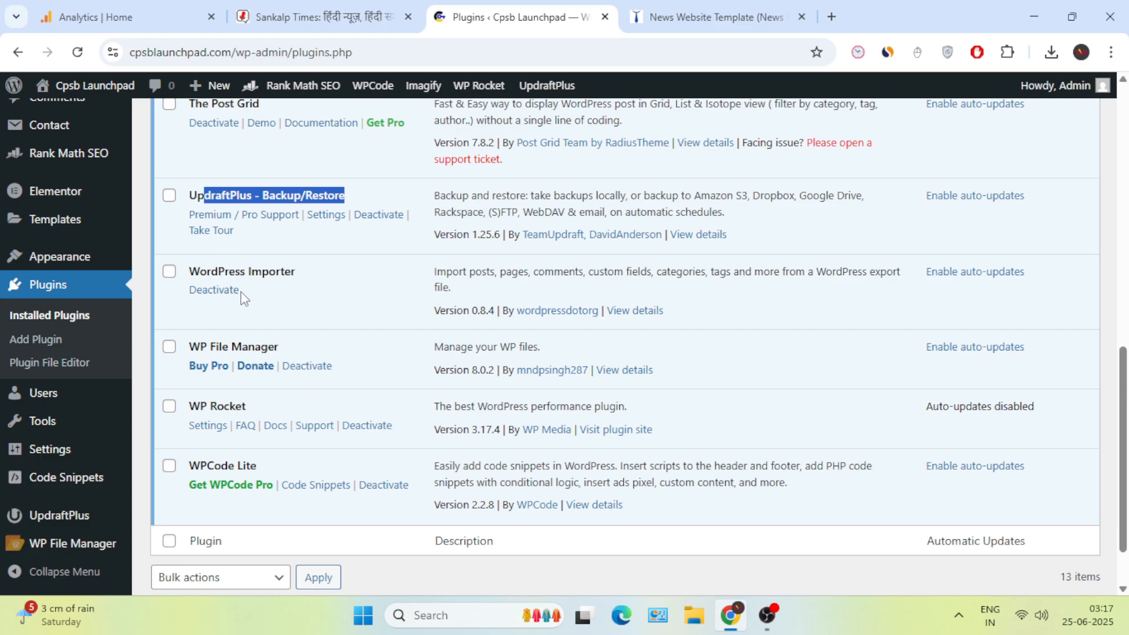
scroll(270, 419, "down", 1)
left_click_drag(189, 275, 308, 282)
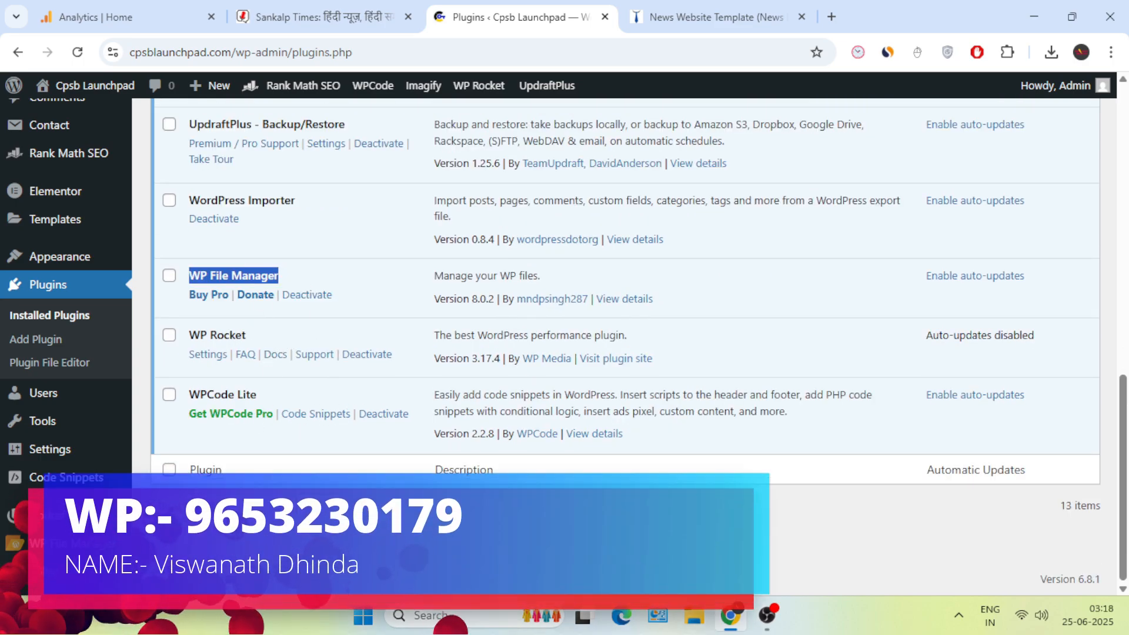
left_click(388, 524)
left_click_drag(246, 334, 188, 335)
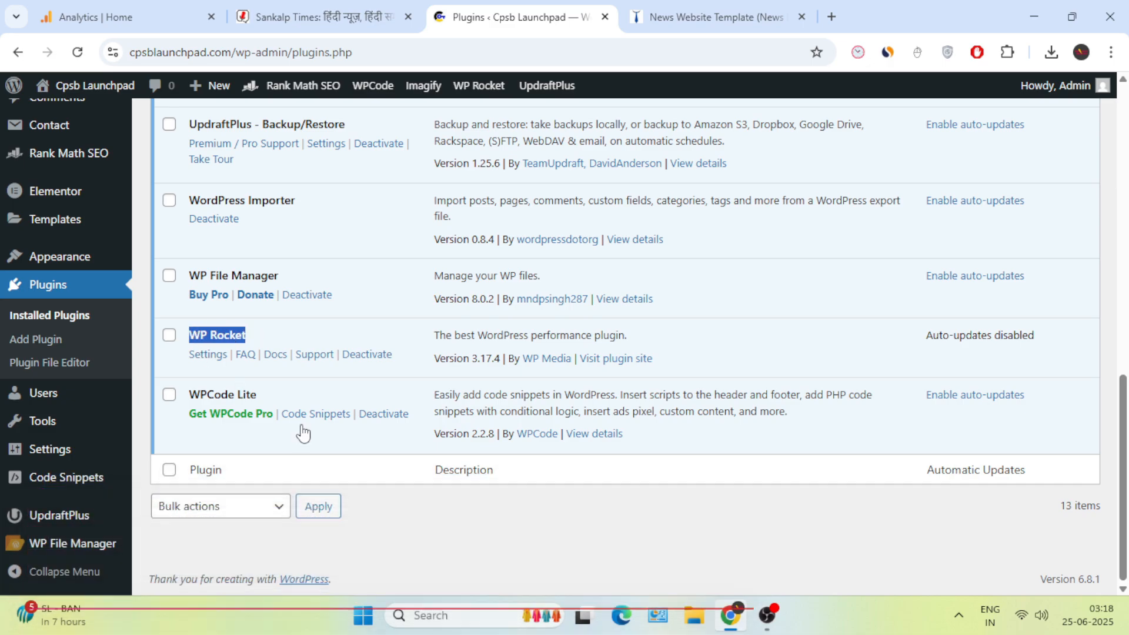
Review the WPCode Lite entry and return to the start of the installed plugins list.
left_click_drag(257, 394, 188, 395)
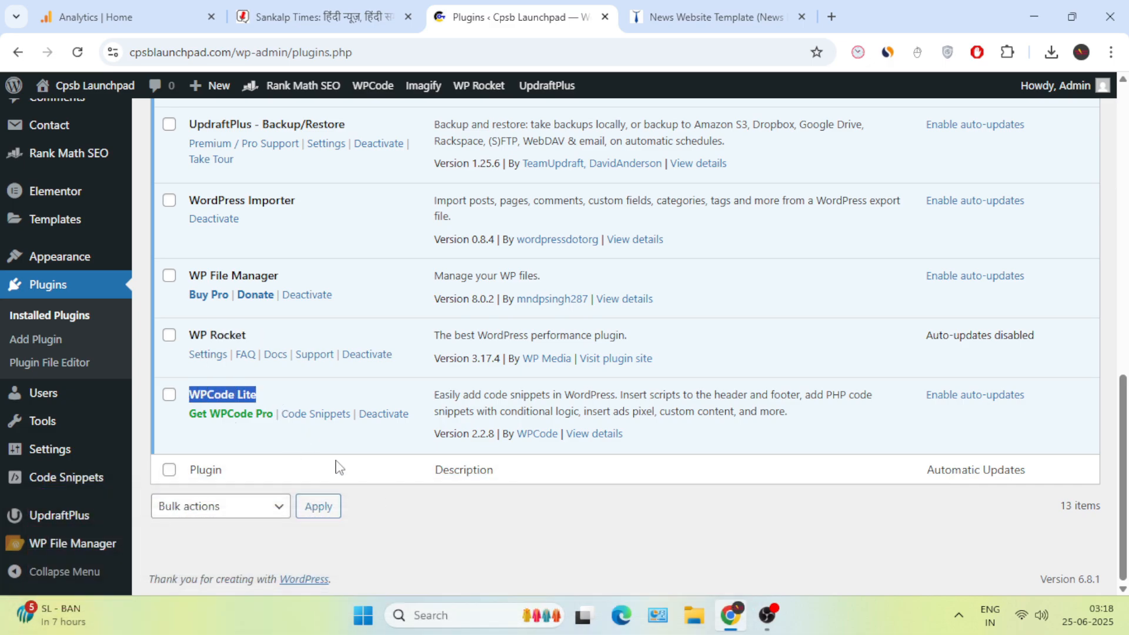
scroll(321, 517, "up", 10)
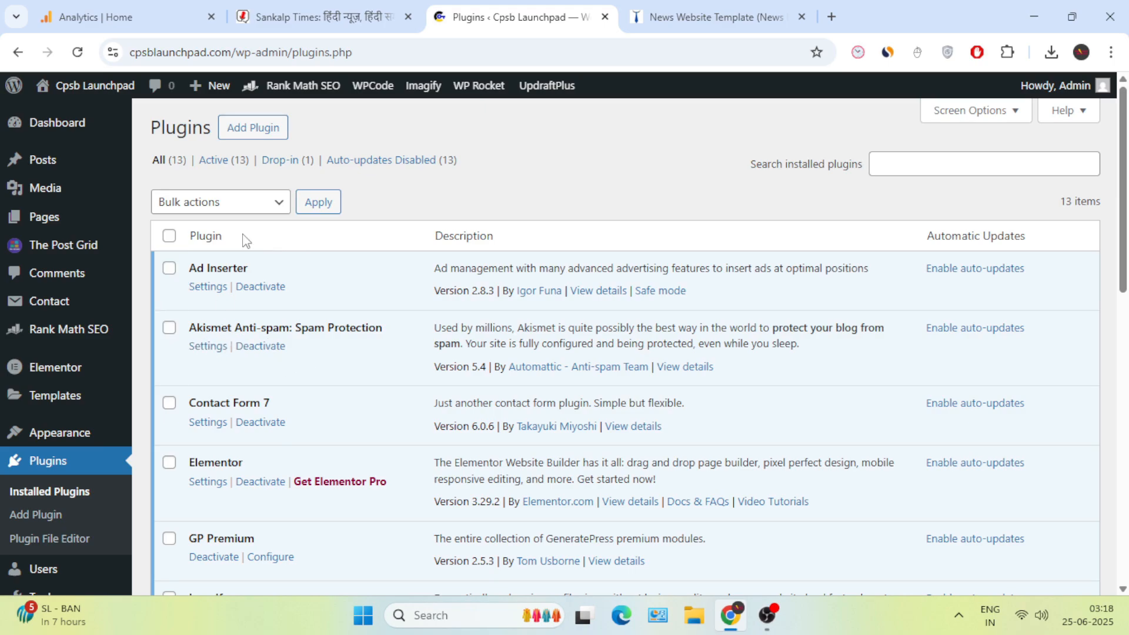
scroll(386, 280, "down", 1)
scroll(271, 300, "up", 1)
Open the configuration page of the GP Premium plugin and look over its license and modules sections.
scroll(328, 347, "down", 3)
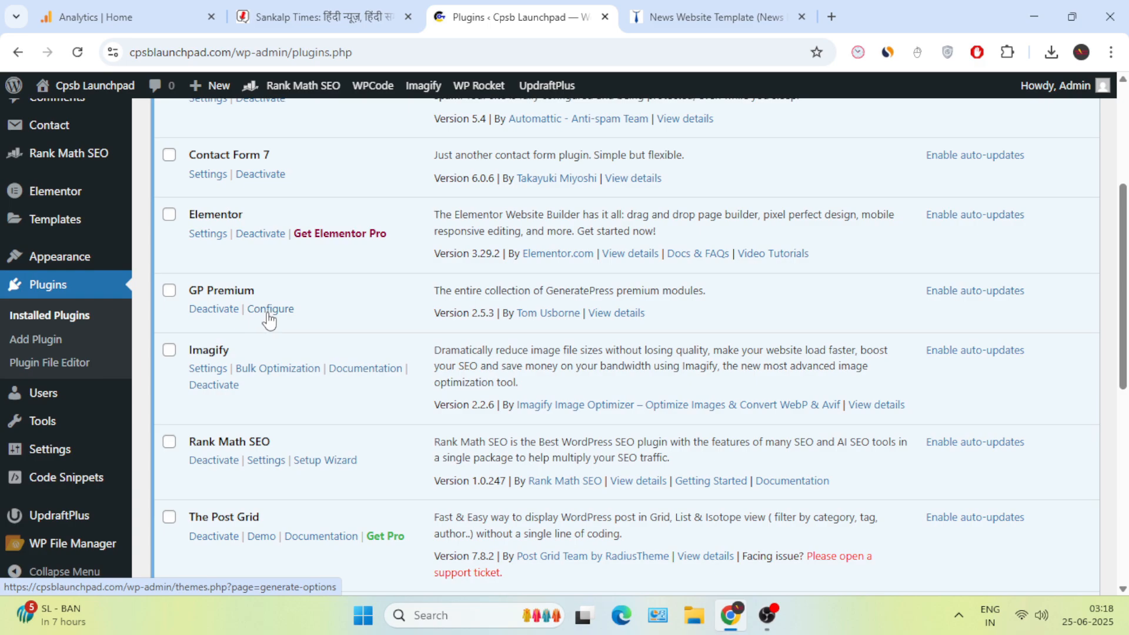
left_click(269, 319)
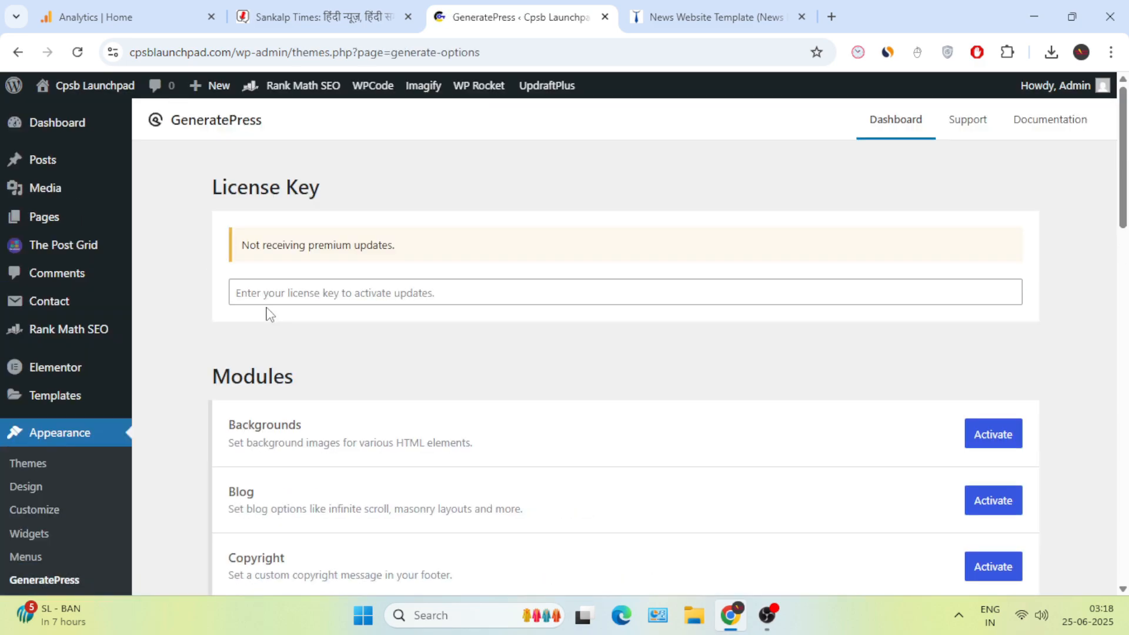
scroll(361, 363, "down", 3)
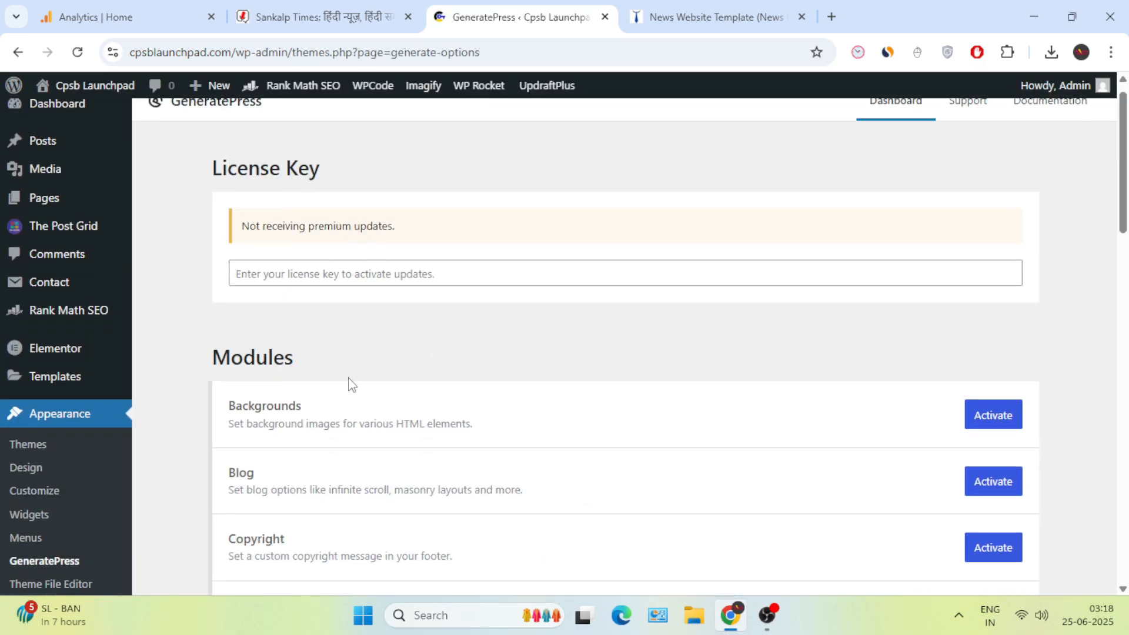
scroll(372, 361, "up", 3)
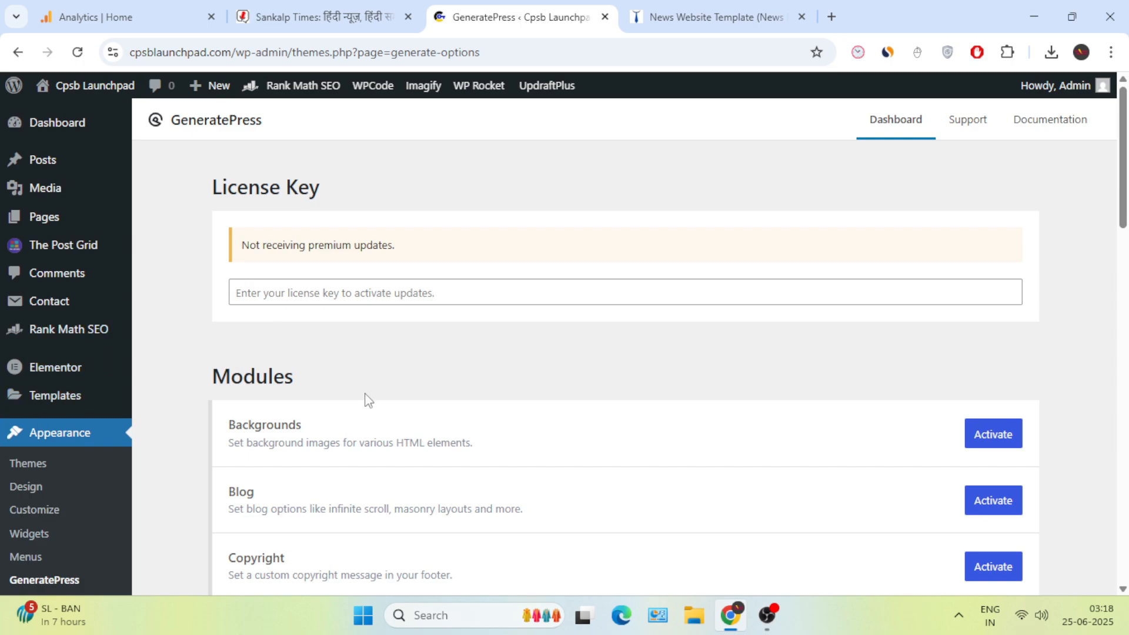
Activate the Backgrounds, Blog, Copyright, Disable Elements and Elements modules of GeneratePress.
scroll(428, 381, "down", 4)
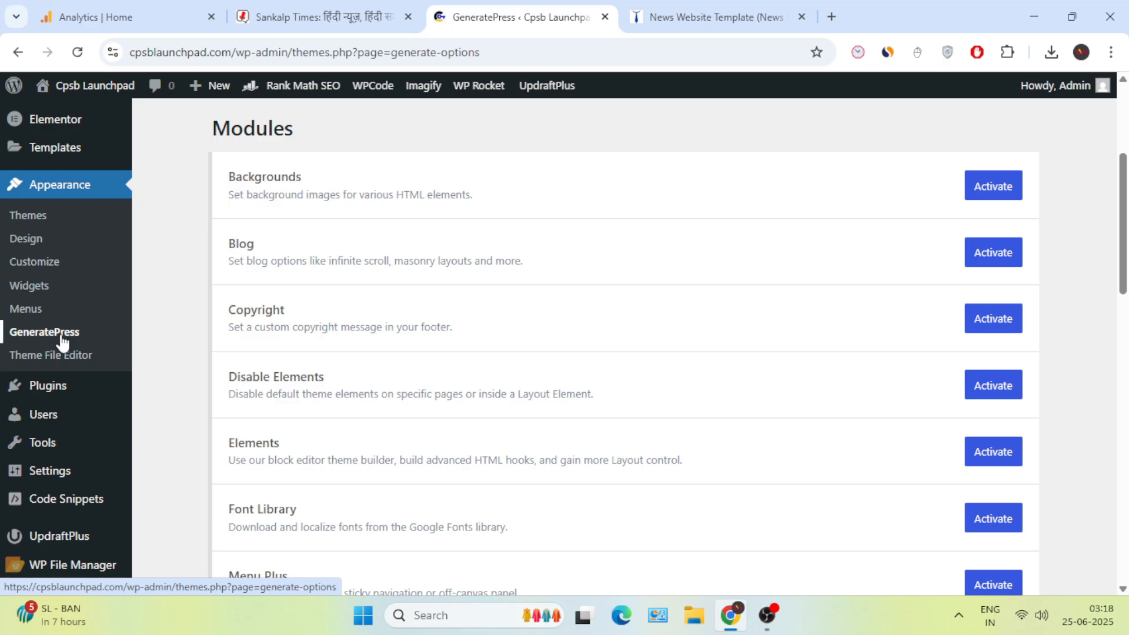
left_click(1005, 189)
left_click(1000, 256)
left_click(997, 320)
left_click(994, 387)
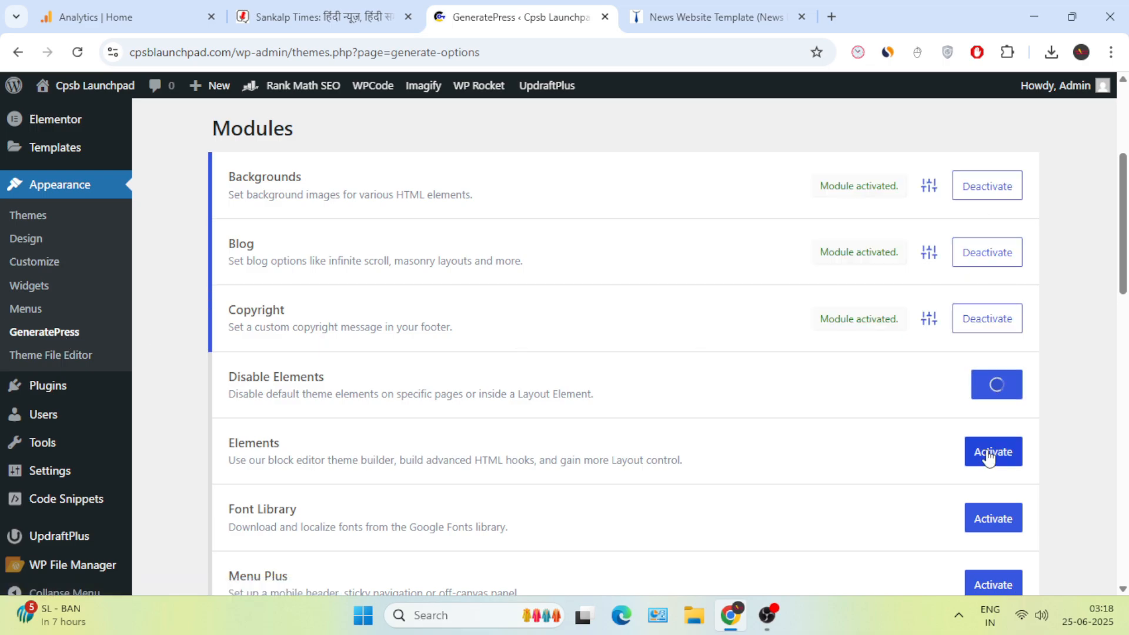
left_click(991, 453)
Activate the Font Library, Menu Plus, Secondary Nav, Site Library and Spacing modules of GeneratePress.
scroll(970, 464, "down", 3)
left_click(993, 352)
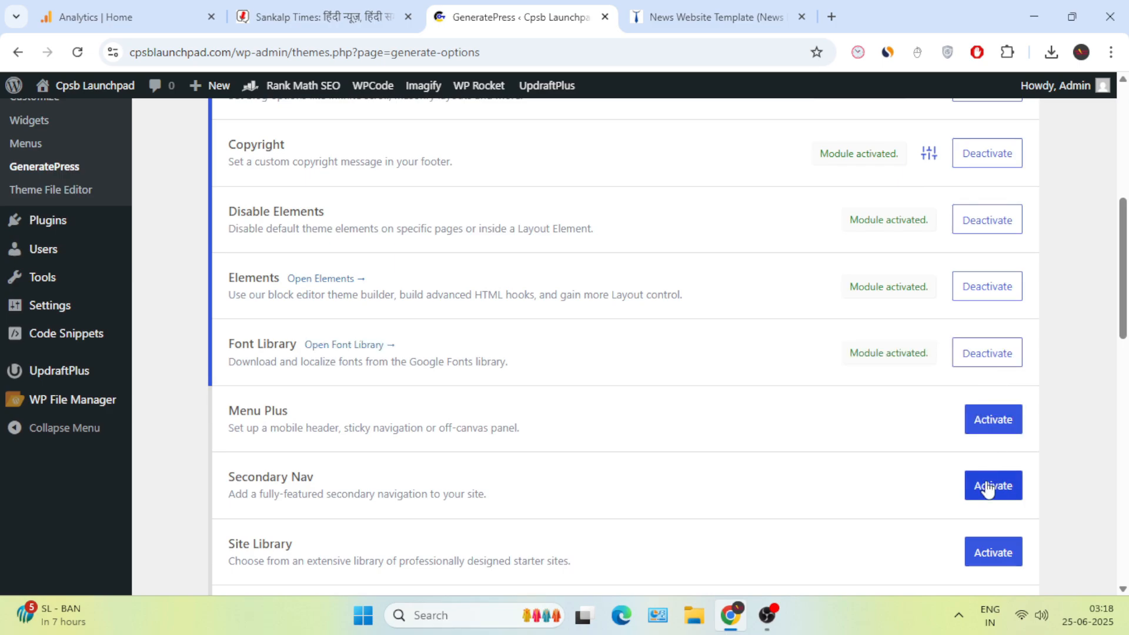
left_click(988, 488)
scroll(882, 461, "down", 3)
left_click(991, 387)
left_click(988, 452)
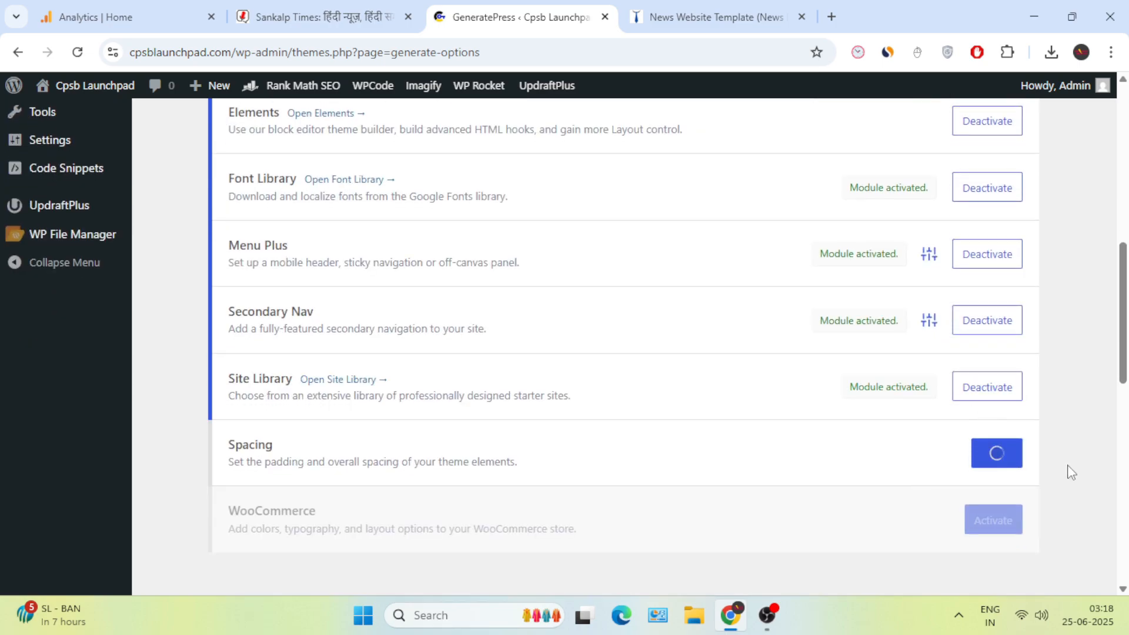
Check the activation state of every module in the GeneratePress modules list.
scroll(1078, 446, "down", 6)
scroll(1062, 464, "up", 8)
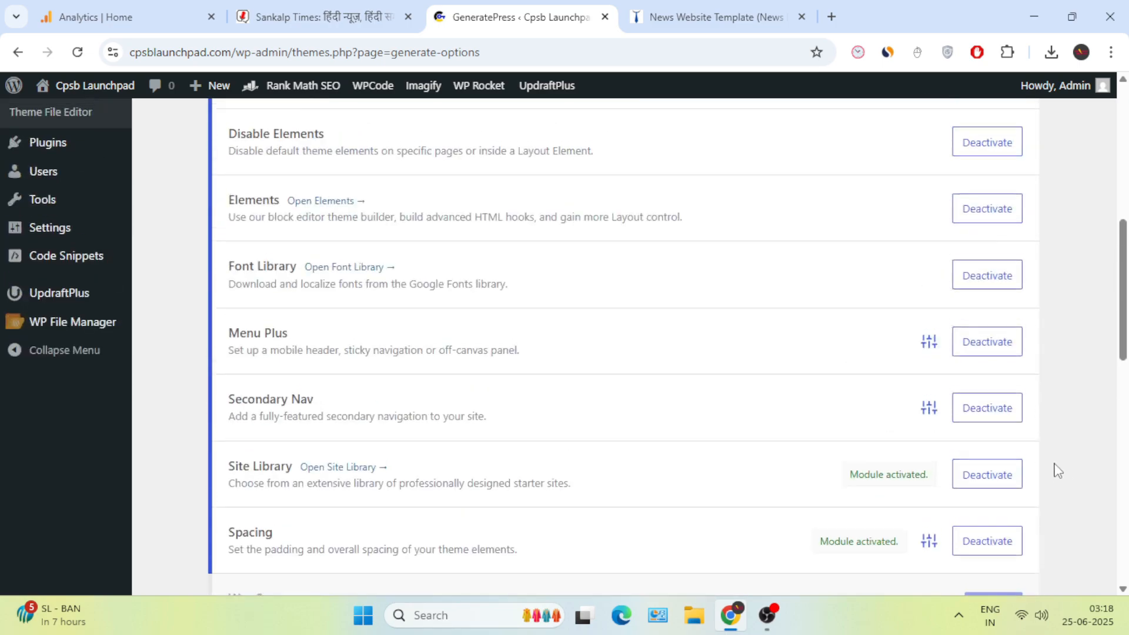
scroll(1059, 470, "up", 8)
scroll(1053, 473, "down", 8)
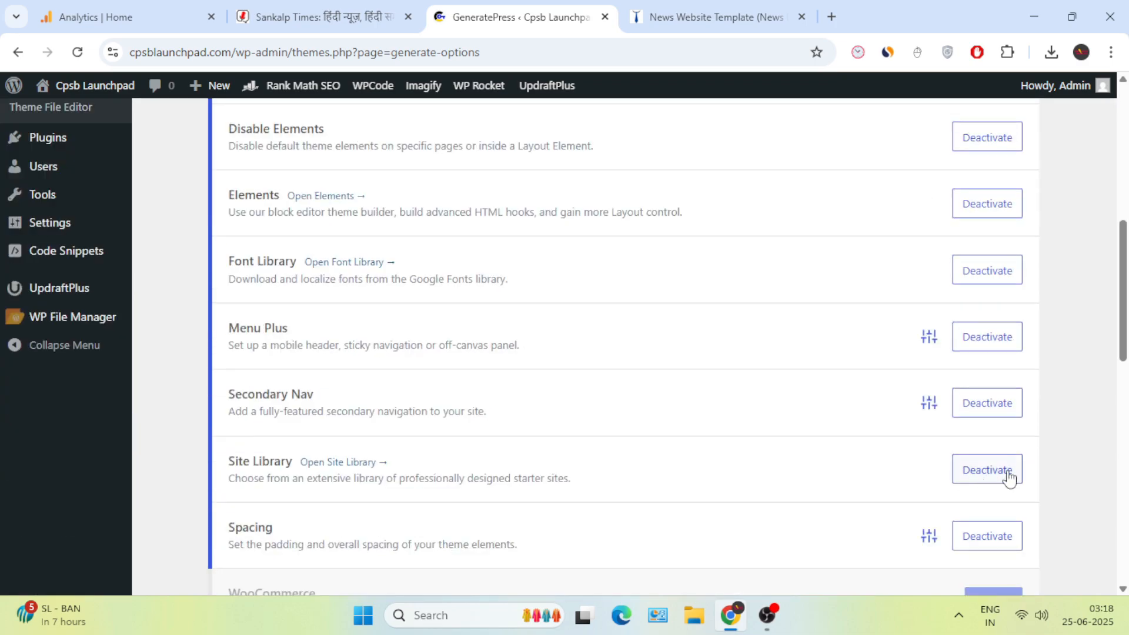
scroll(766, 444, "up", 8)
scroll(965, 433, "down", 12)
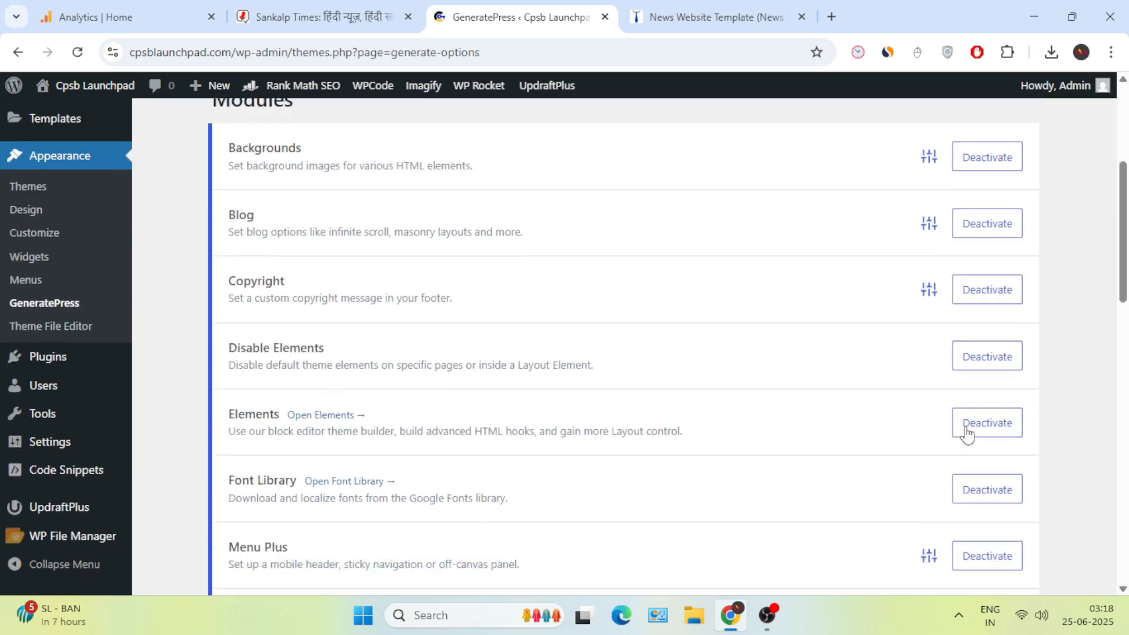
scroll(656, 427, "up", 3)
scroll(657, 427, "up", 10)
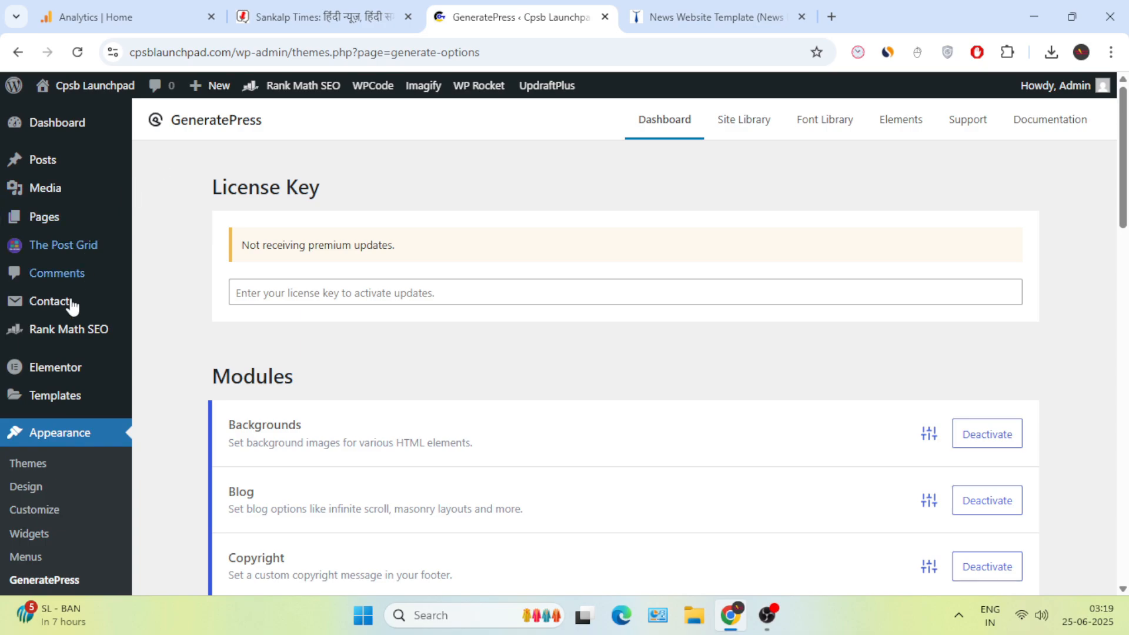
Review the site's installed themes and its list of all posts.
left_click(47, 463)
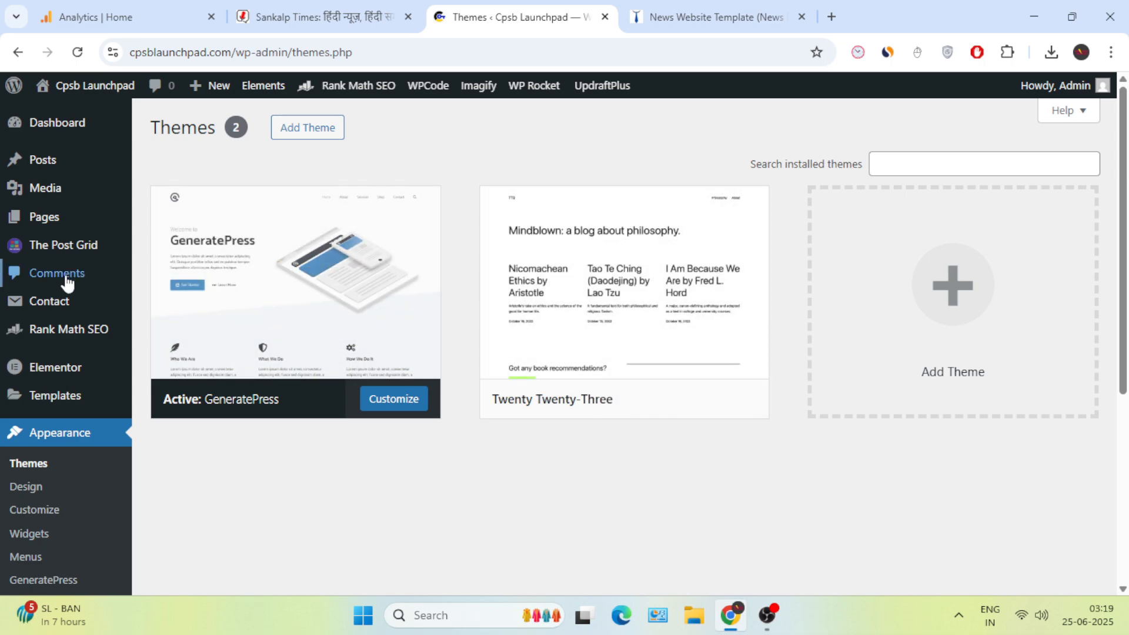
mouse_move(107, 299)
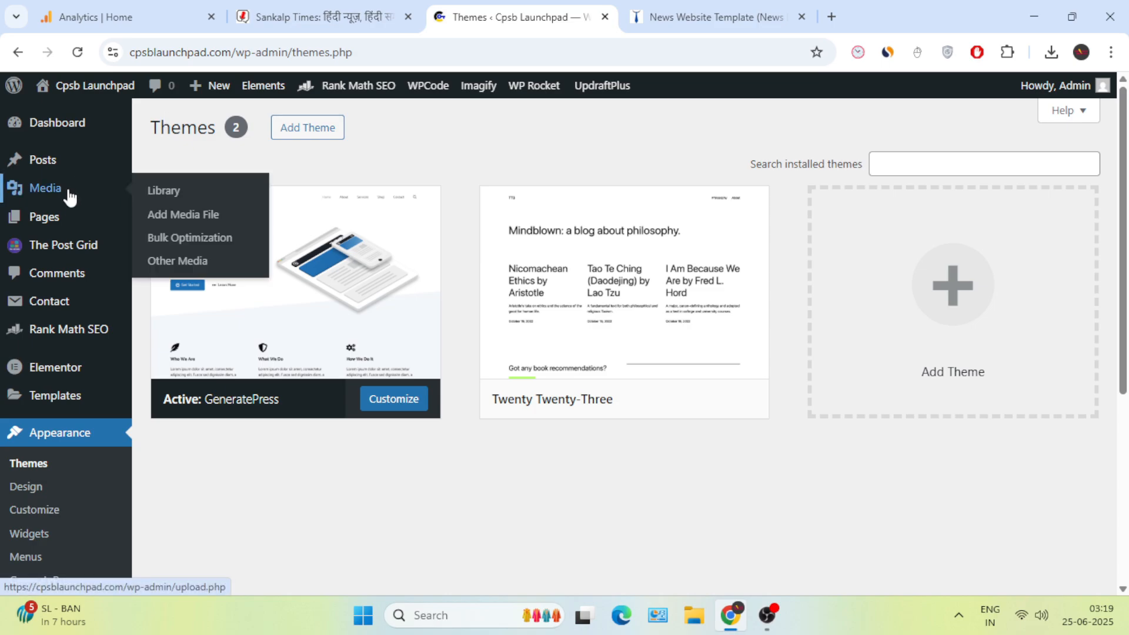
mouse_move(52, 172)
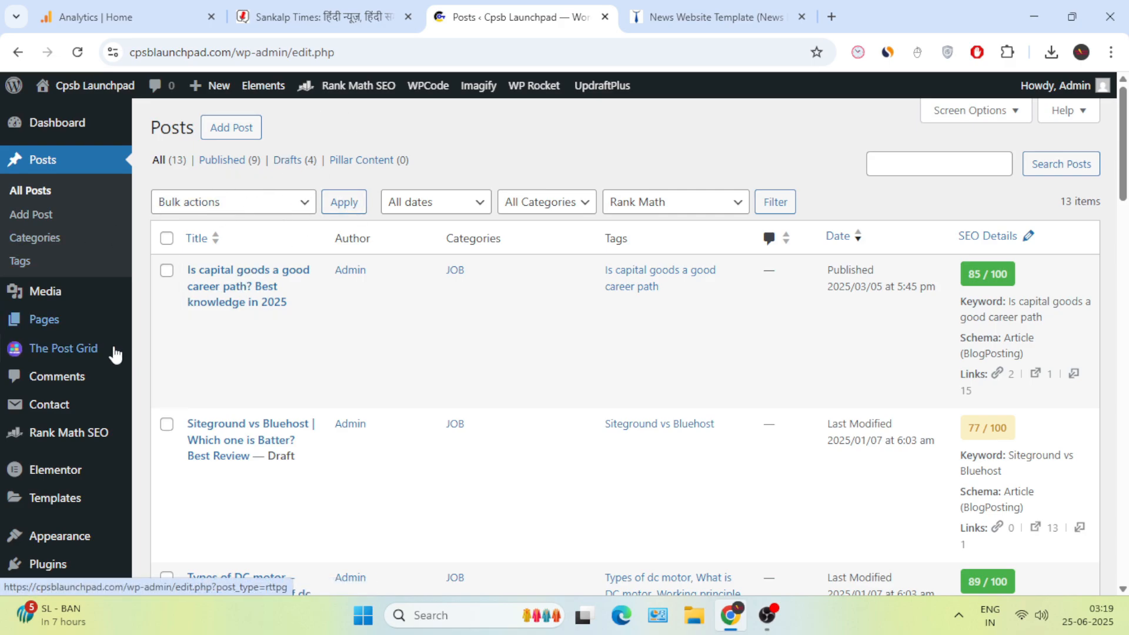
scroll(109, 370, "down", 1)
mouse_move(104, 386)
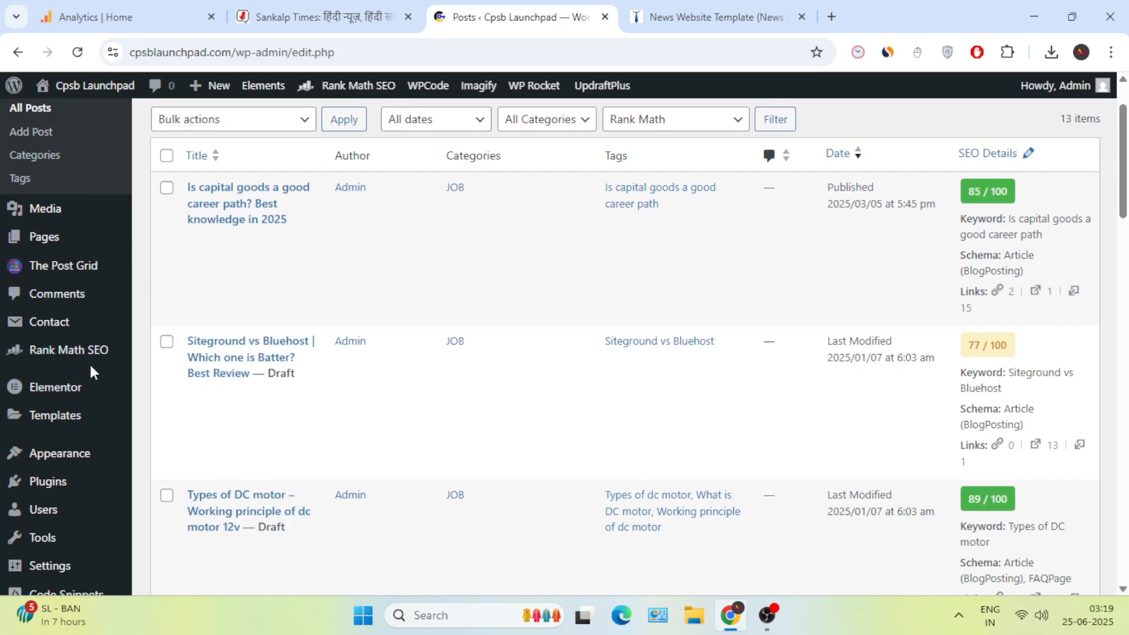
mouse_move(88, 362)
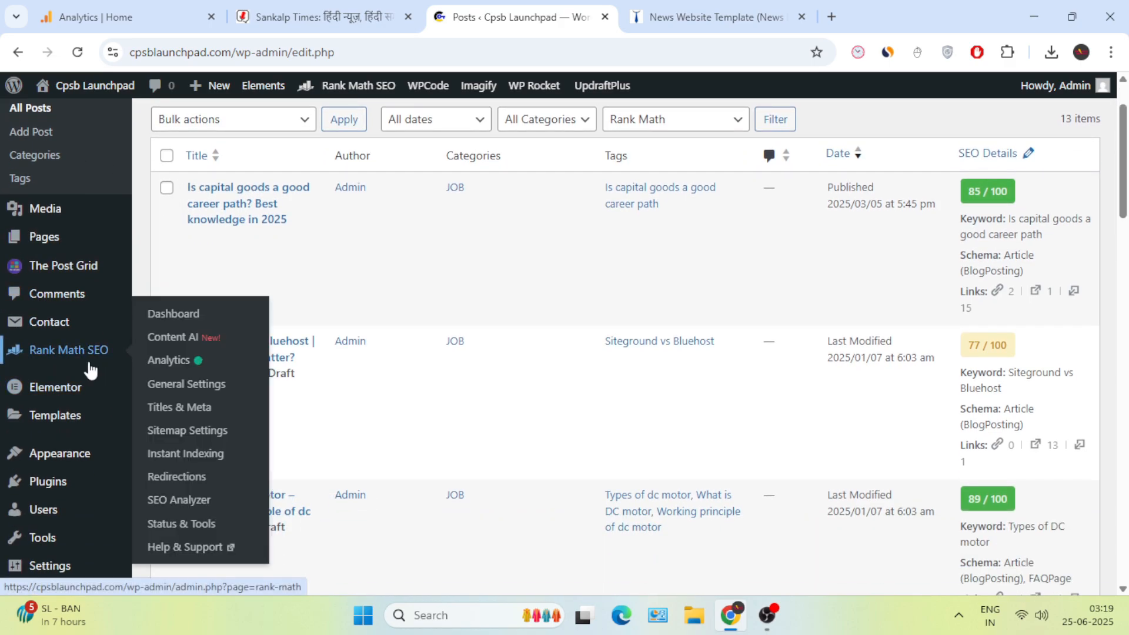
Open the list of all pages and look through the site's existing pages.
left_click(59, 242)
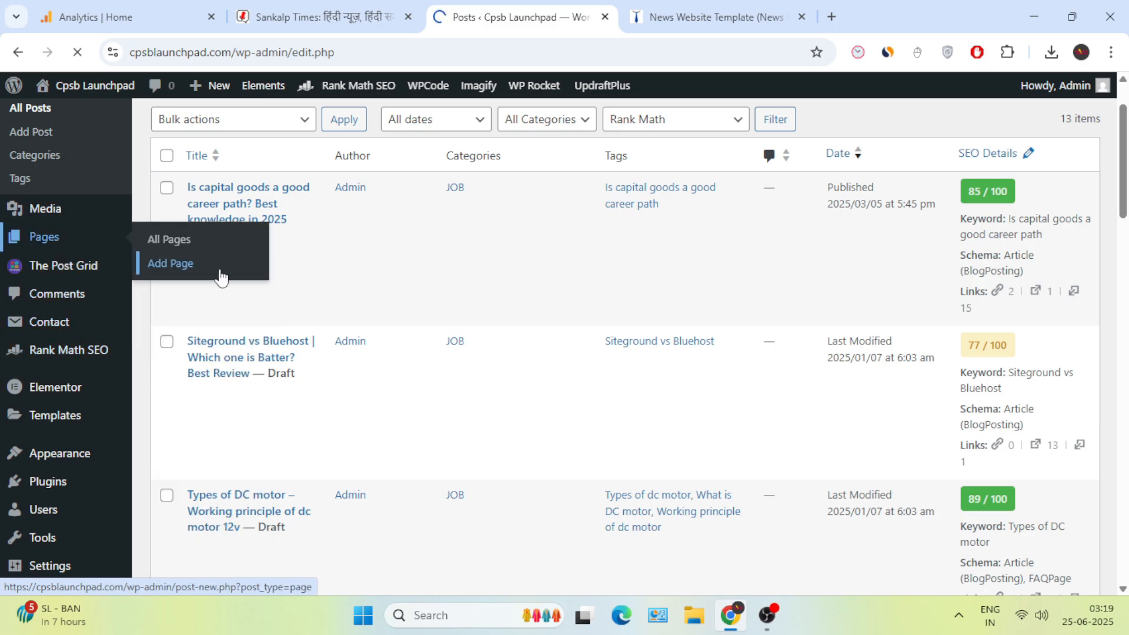
scroll(304, 360, "down", 10)
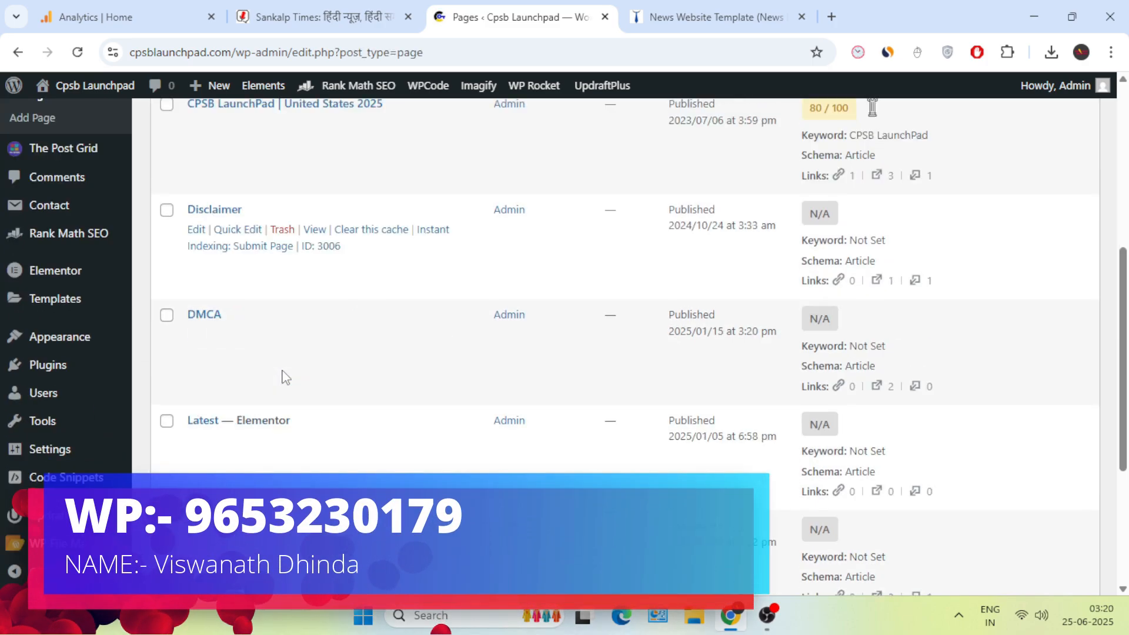
scroll(223, 403, "up", 10)
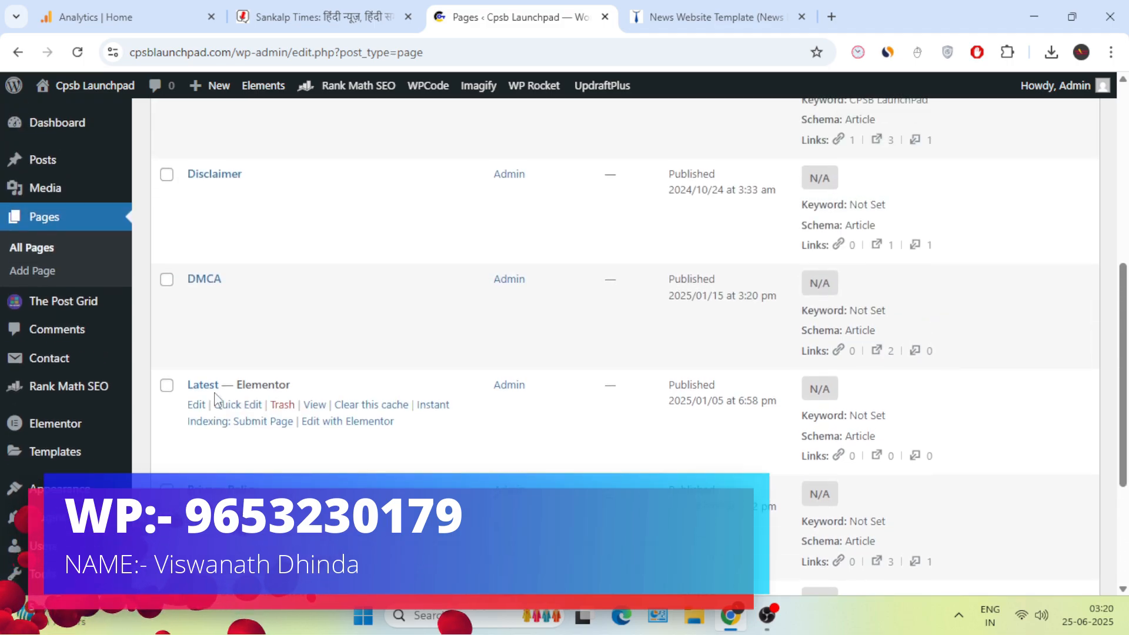
scroll(301, 282, "up", 2)
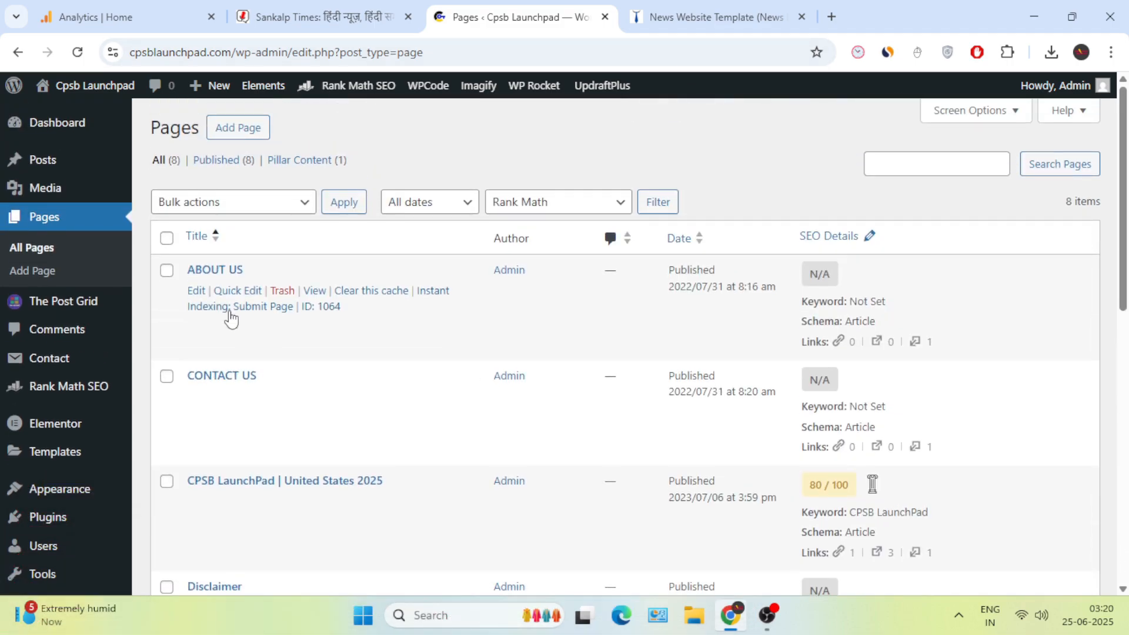
Open the Cpsb Launchpad site in a new browser tab and look through its current home page layout.
mouse_move(93, 94)
right_click(74, 120)
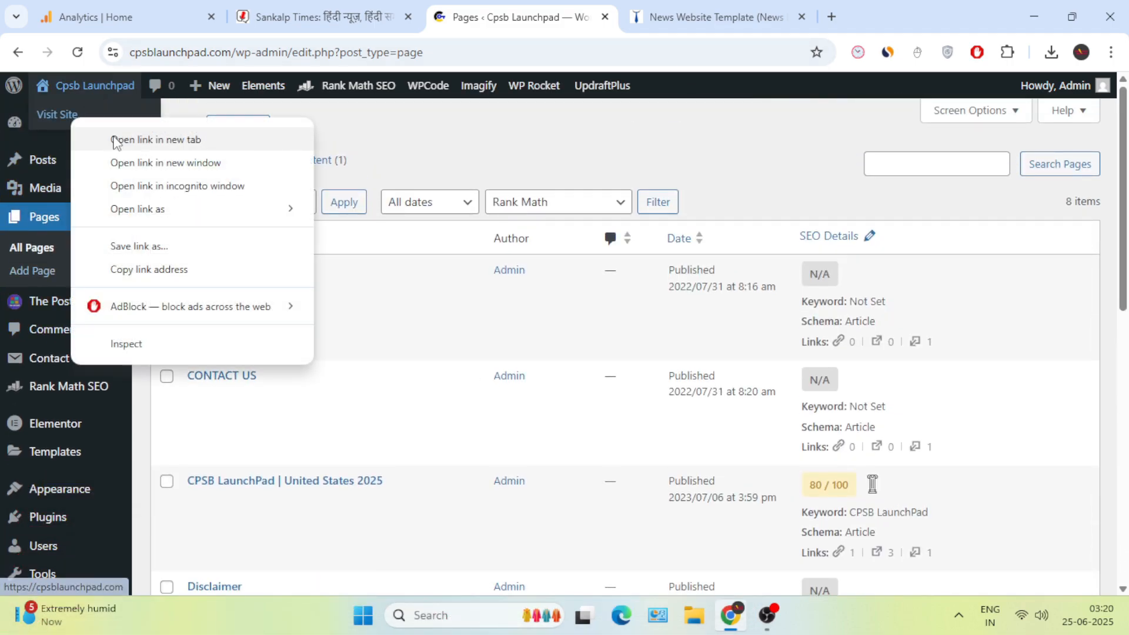
left_click(135, 139)
left_click(618, 16)
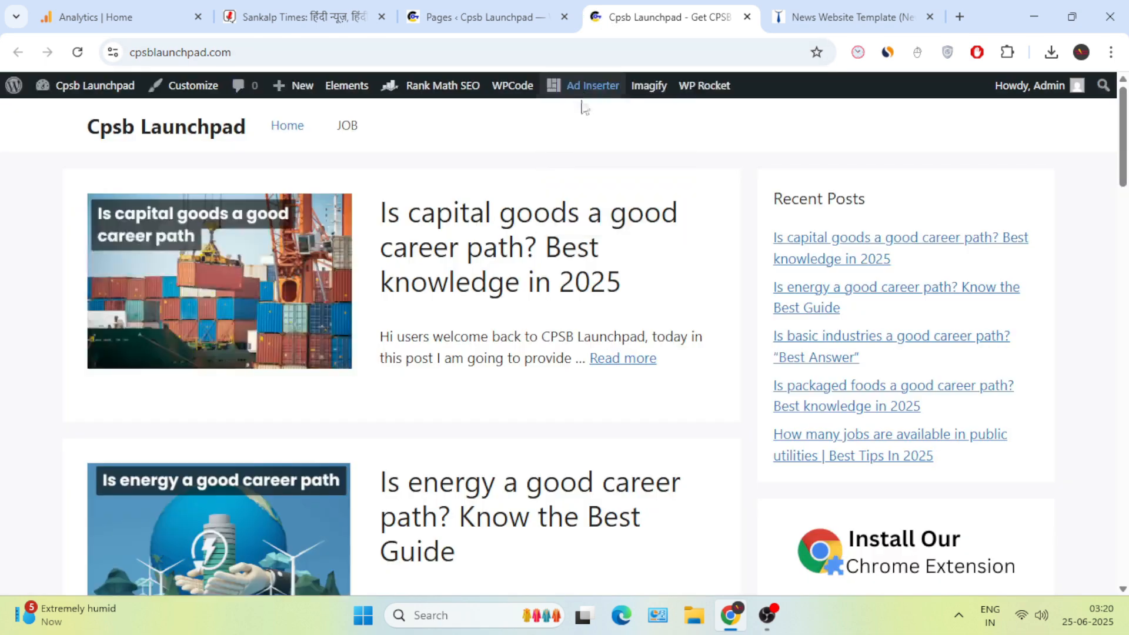
scroll(525, 316, "down", 10)
scroll(525, 316, "up", 10)
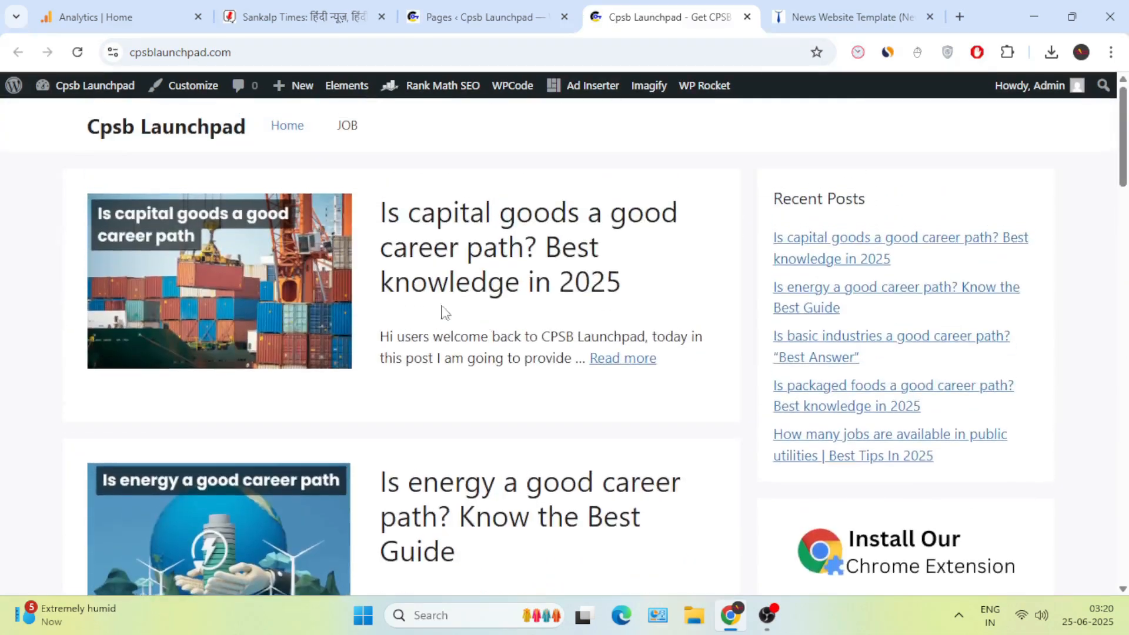
scroll(728, 516, "down", 20)
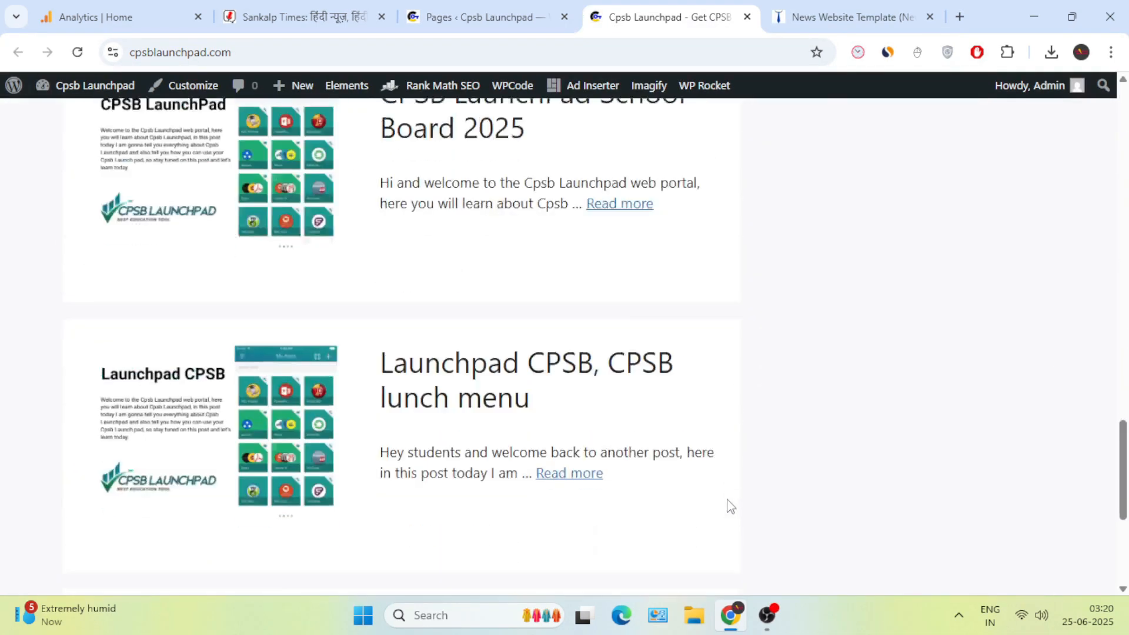
scroll(721, 498, "up", 20)
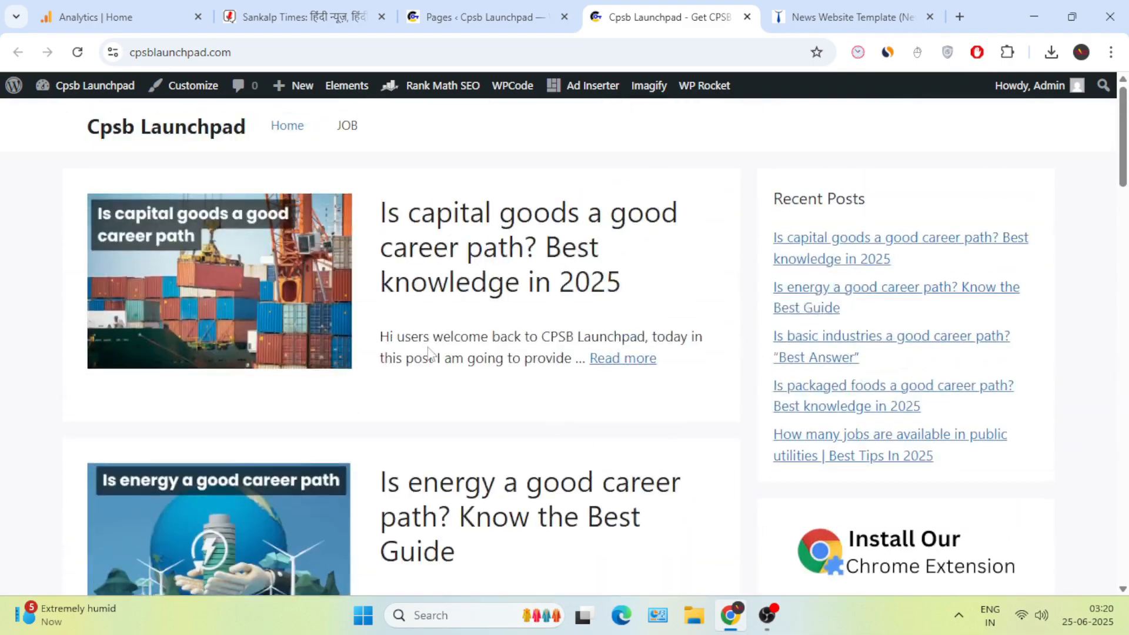
Switch to the Sankalp Times site and look over its home page for comparison.
left_click(275, 16)
scroll(370, 241, "down", 10)
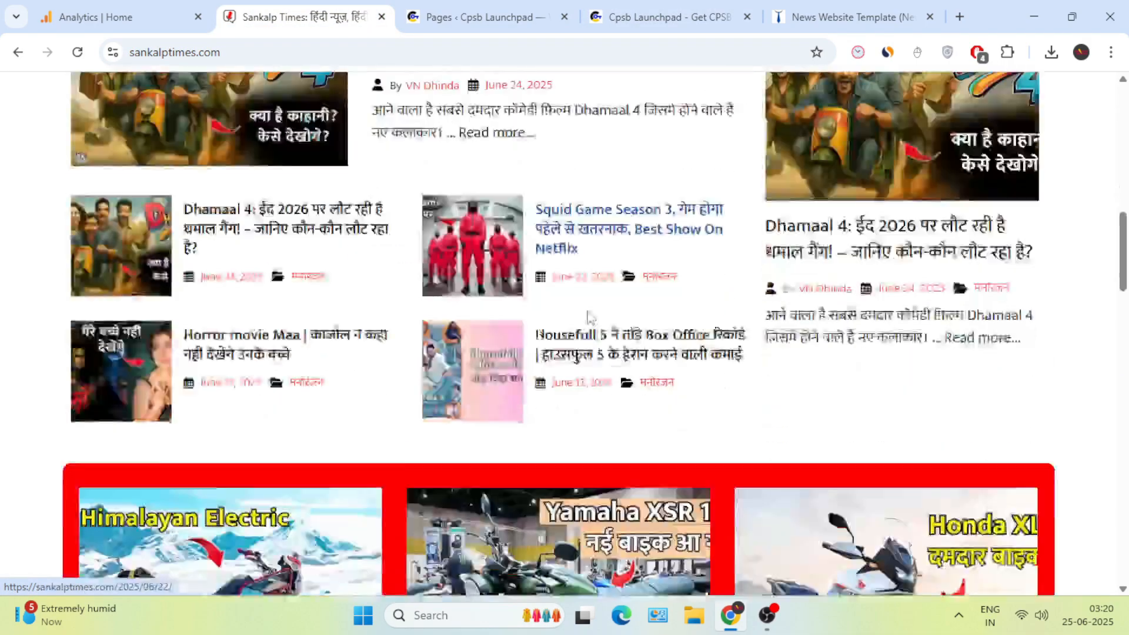
scroll(557, 371, "up", 10)
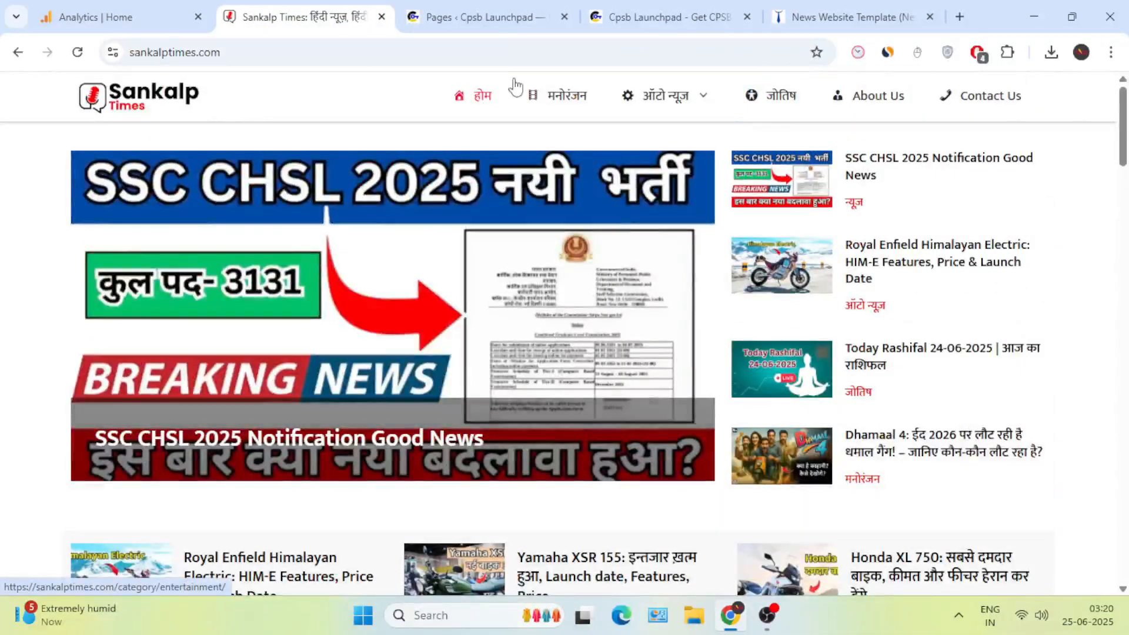
Return to the Cpsb Launchpad admin and run the WordPress importer from the site's import tools.
left_click(479, 17)
scroll(129, 456, "down", 5)
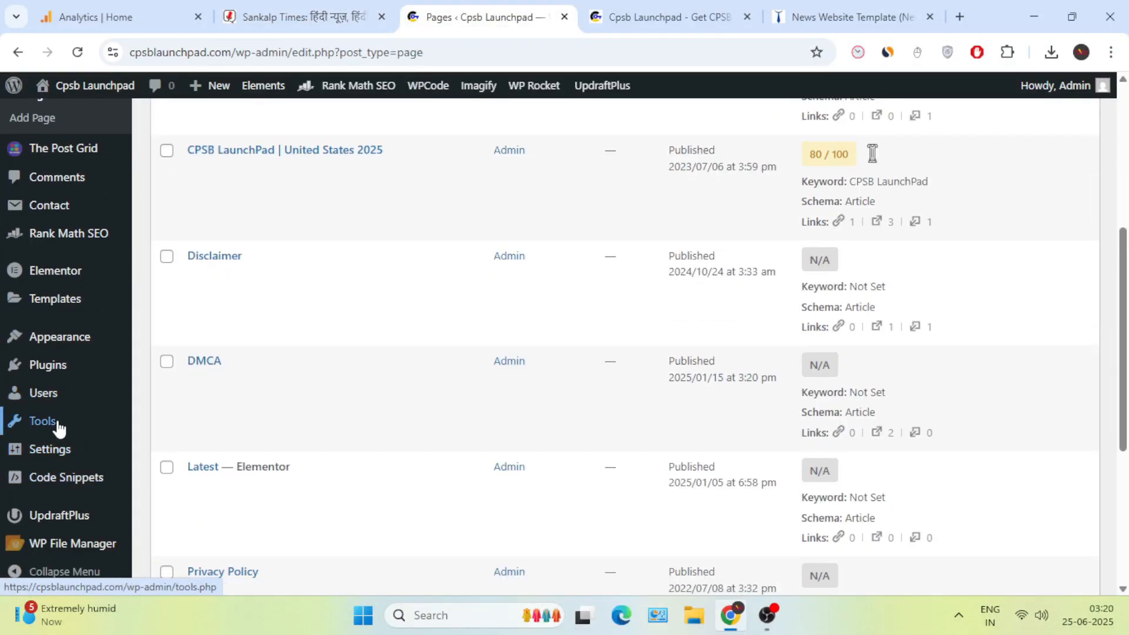
mouse_move(59, 429)
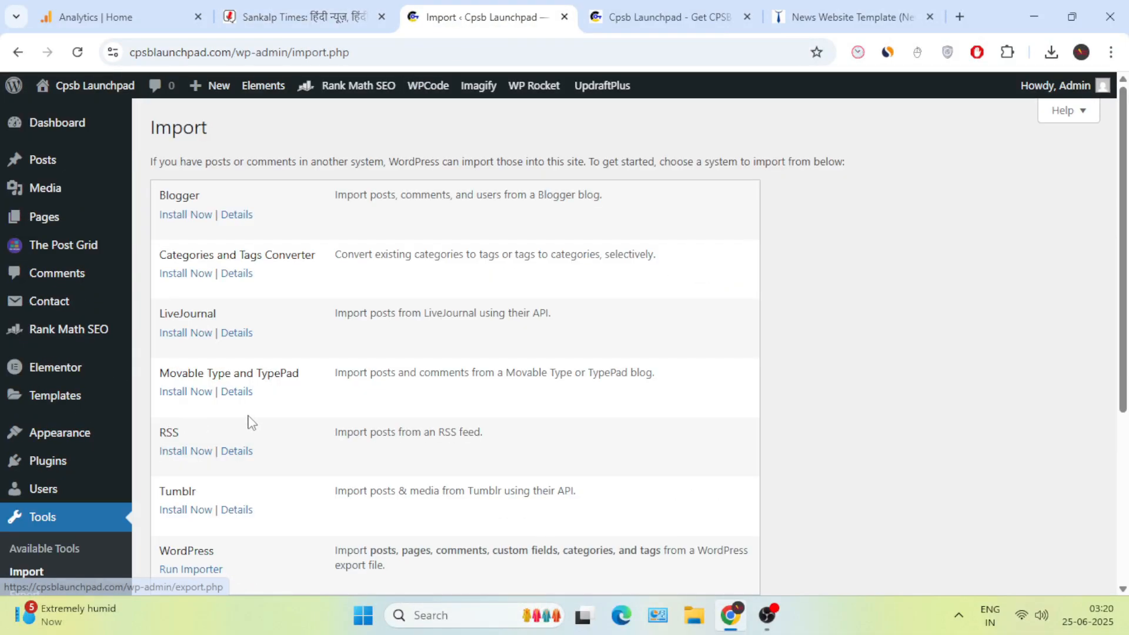
scroll(247, 418, "down", 5)
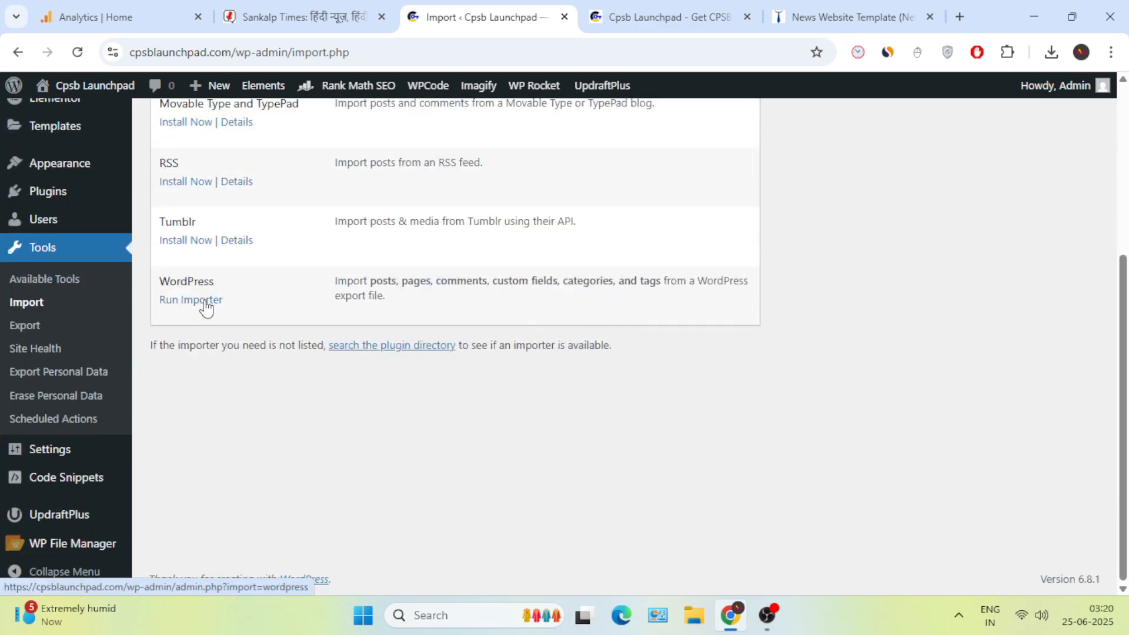
left_click_drag(216, 282, 161, 286)
left_click(221, 410)
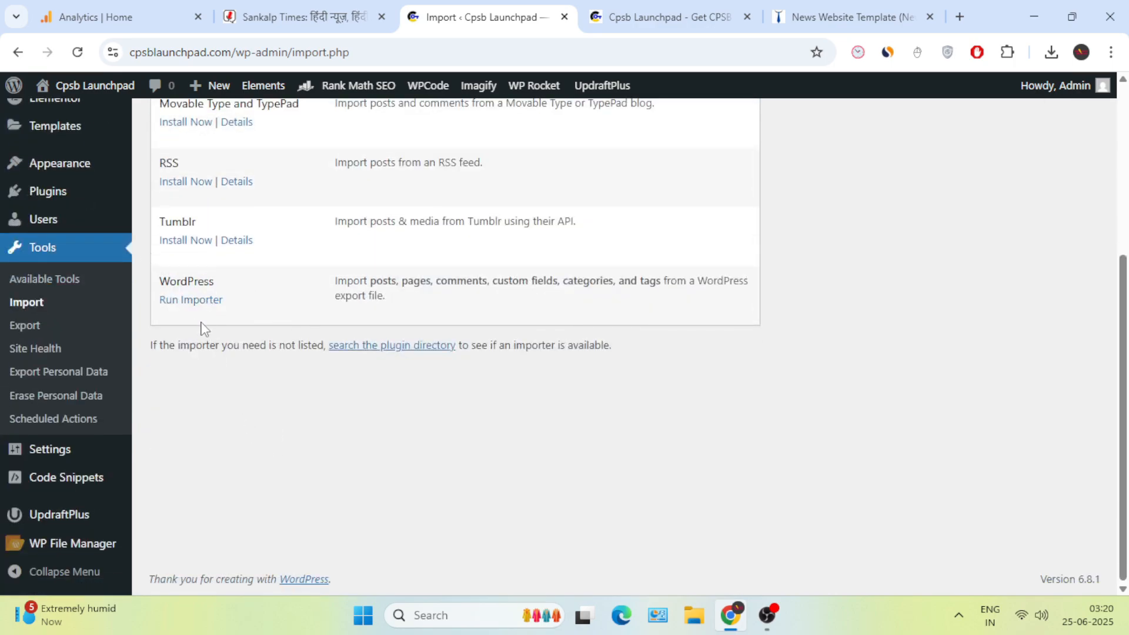
left_click(202, 303)
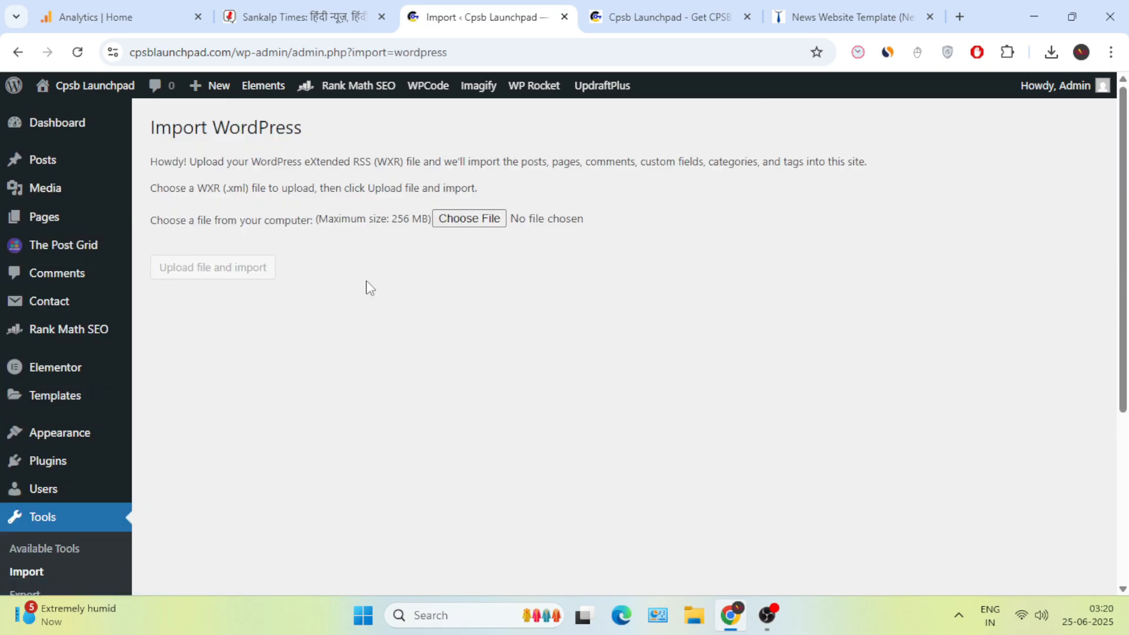
Upload the export file sankalptimes.WordPress.2025-06-24 (2).xml to the WordPress importer.
left_click(481, 222)
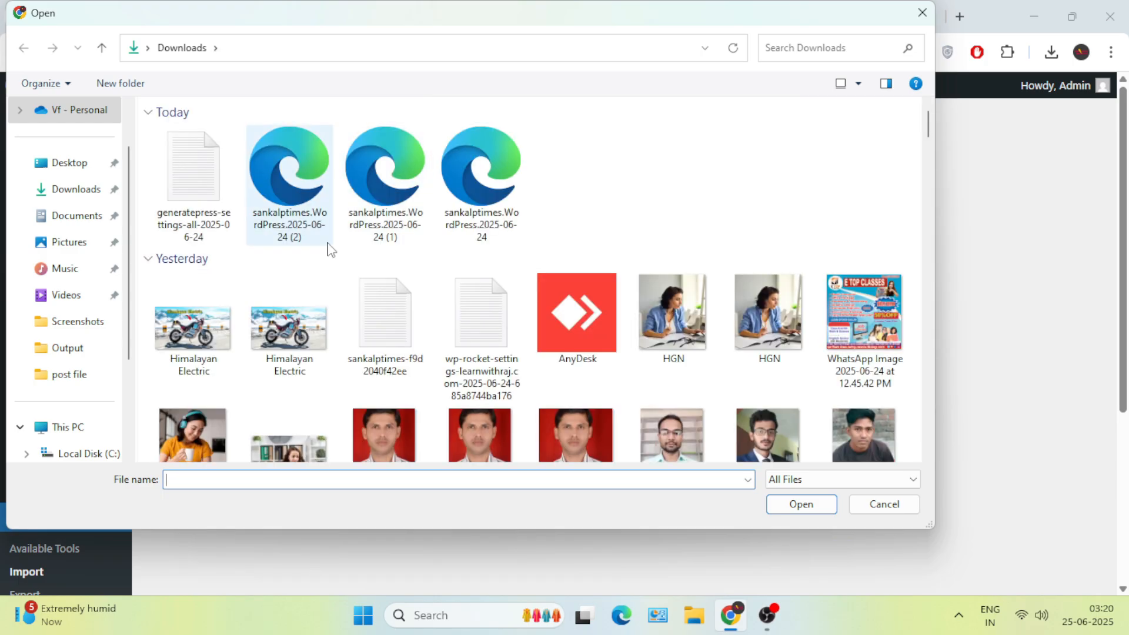
left_click(288, 176)
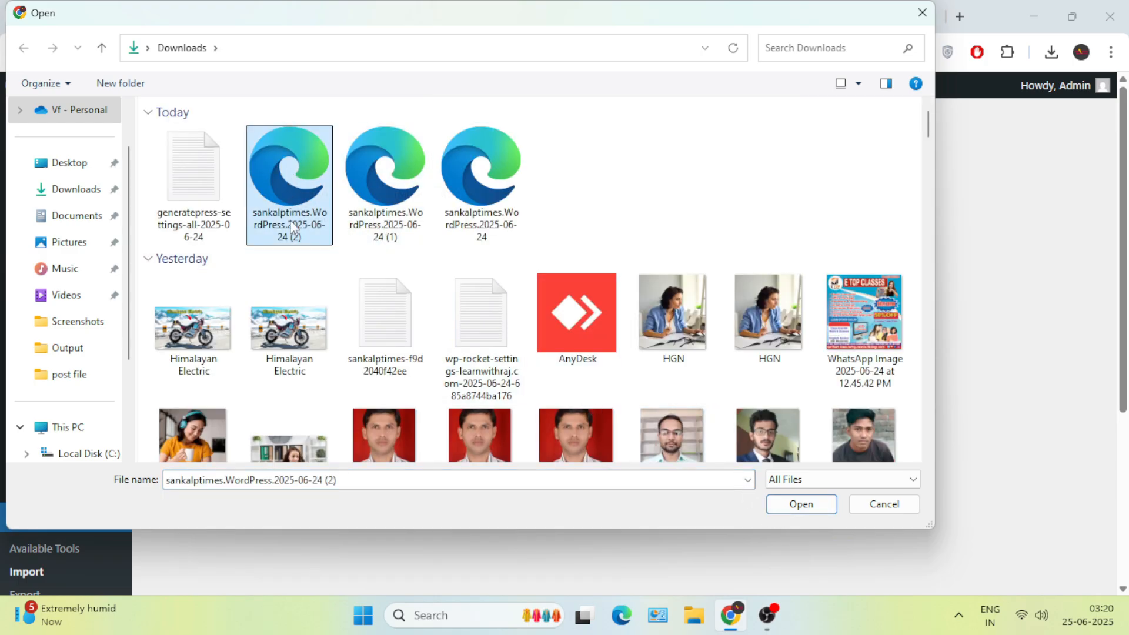
left_click(789, 506)
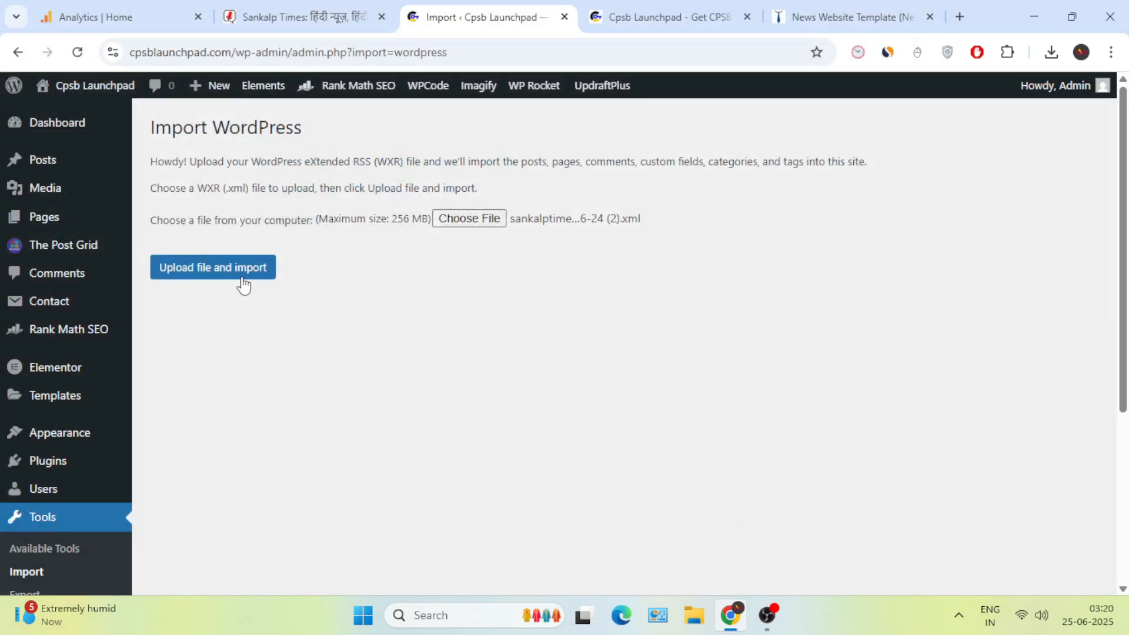
left_click(244, 275)
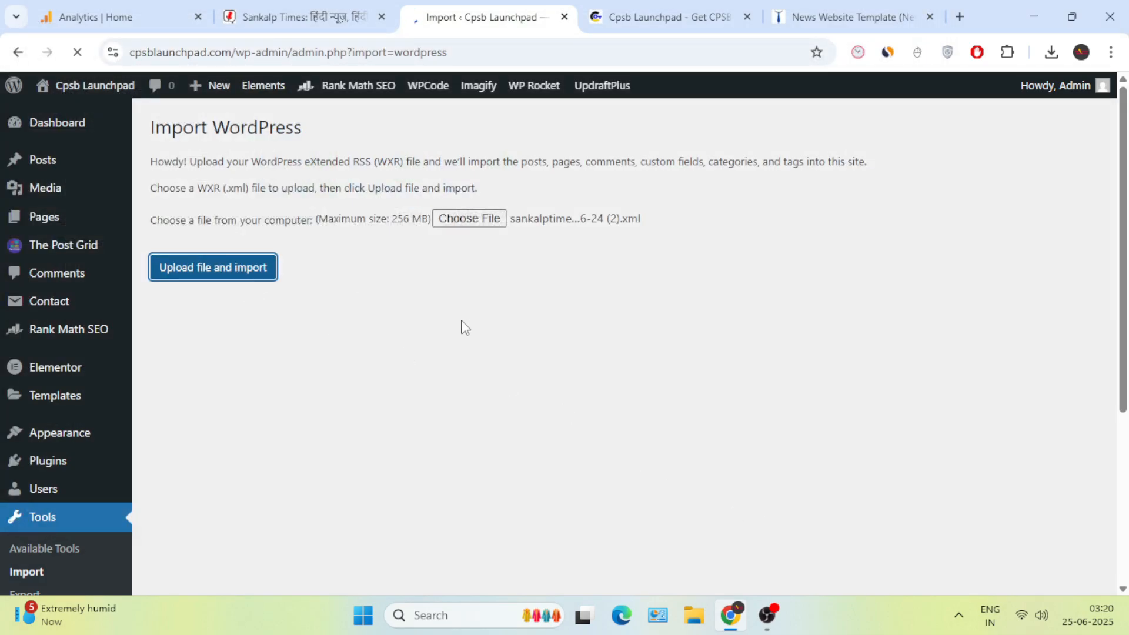
Switch to the News Website Template page on iamtheboos.app and look through its file details and design preview.
left_click(832, 4)
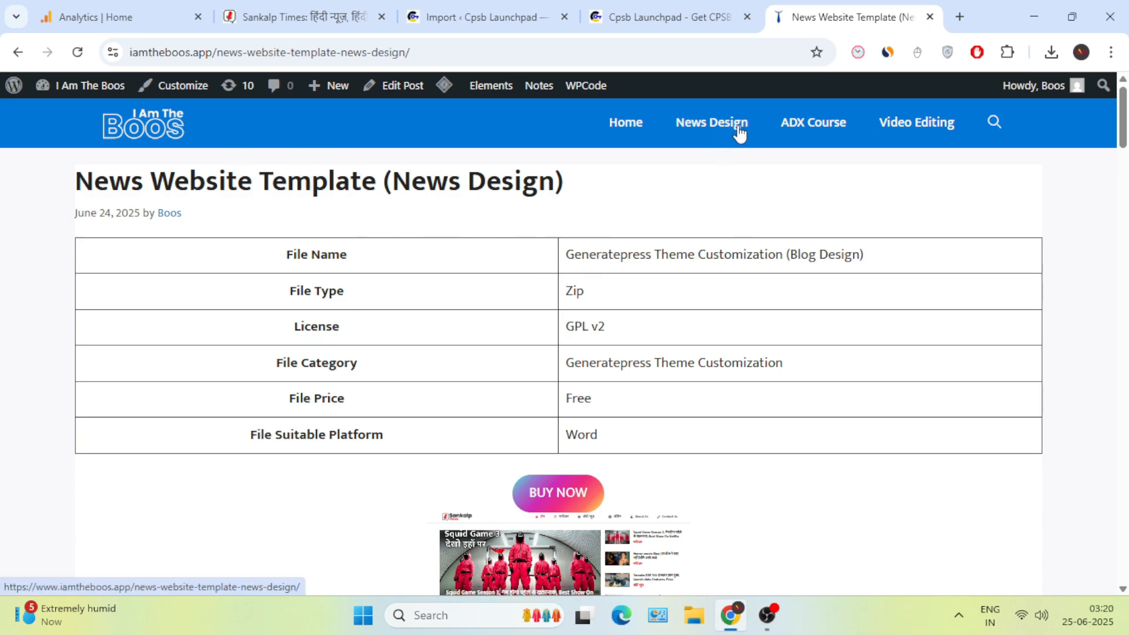
scroll(403, 247, "down", 4)
scroll(398, 254, "up", 4)
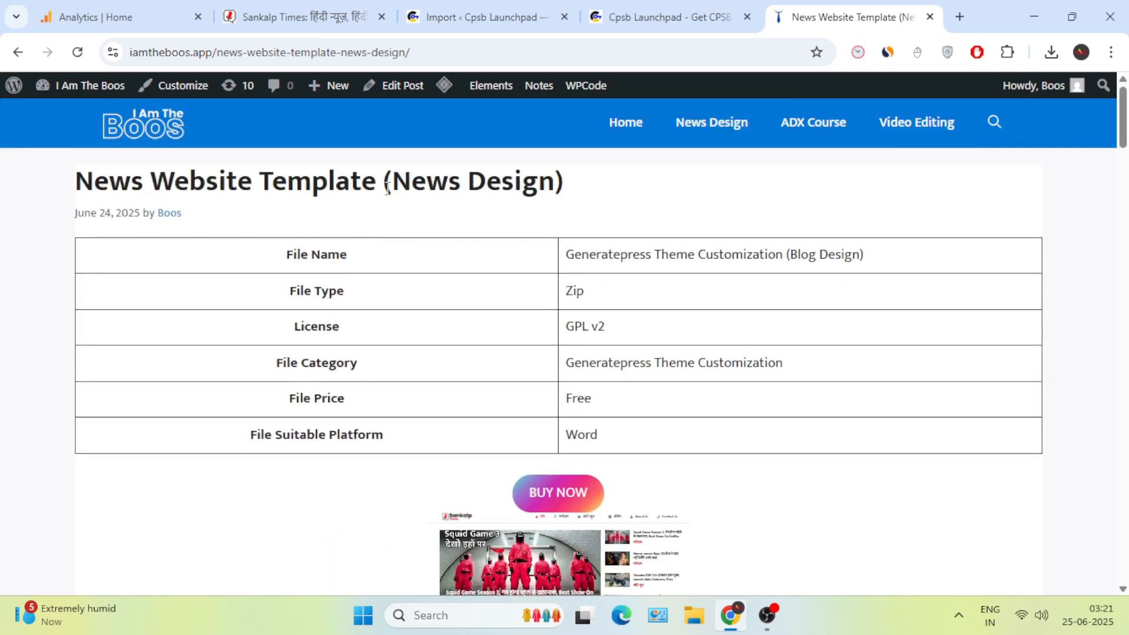
left_click(387, 246)
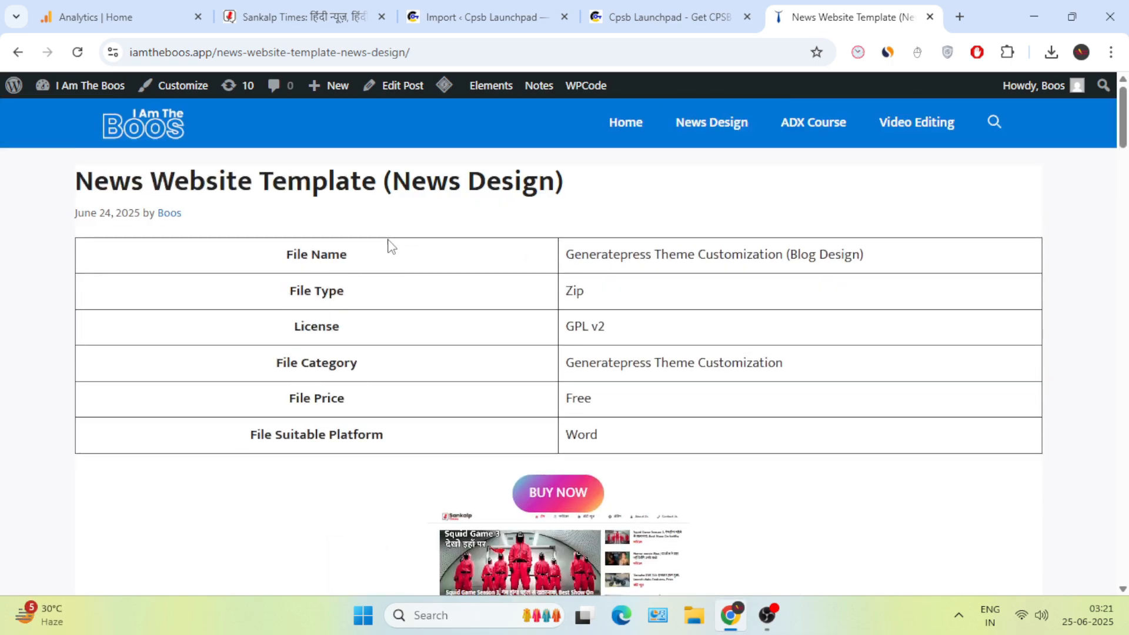
scroll(476, 289, "down", 15)
scroll(469, 300, "up", 20)
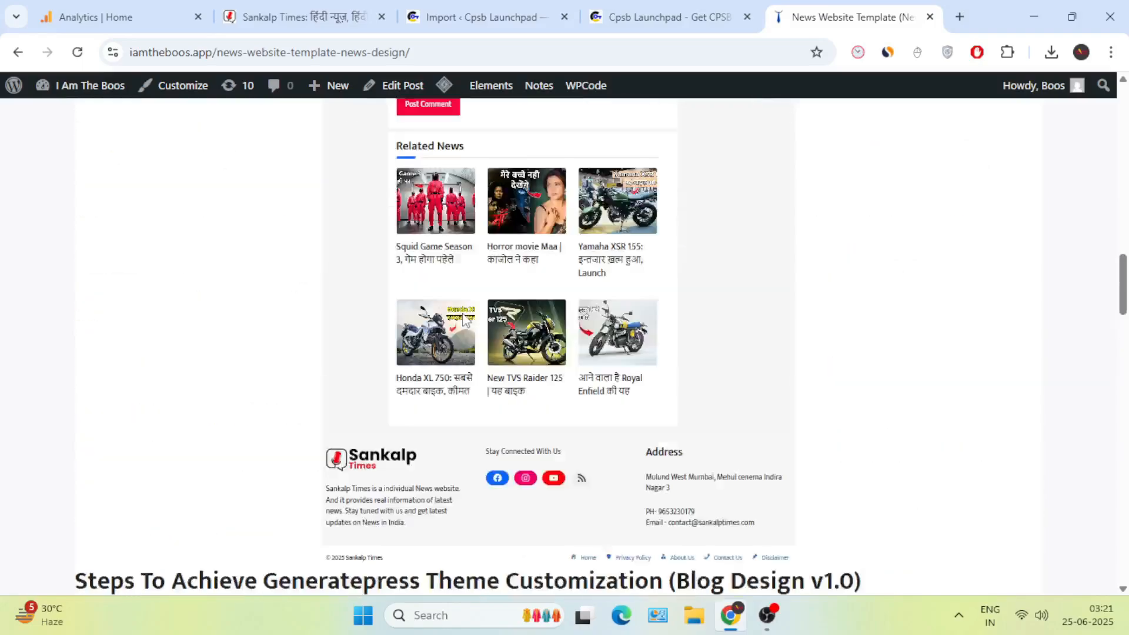
scroll(795, 463, "down", 5)
scroll(795, 463, "up", 5)
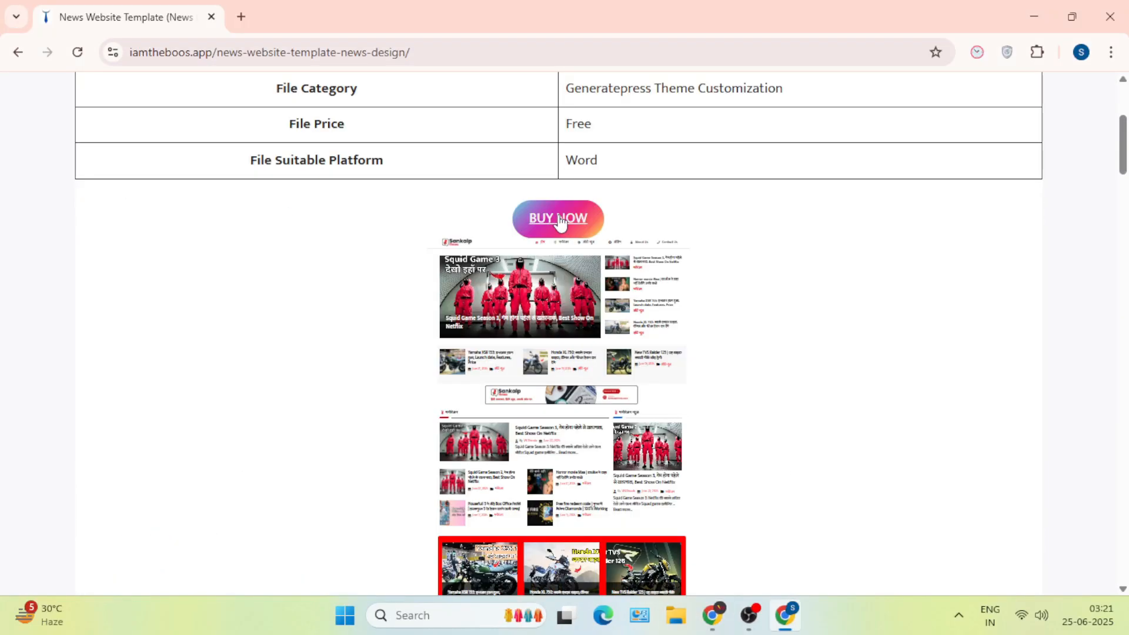
Open the template's purchase page, review the payment details form without filling it in, and close that browser window.
left_click(557, 219)
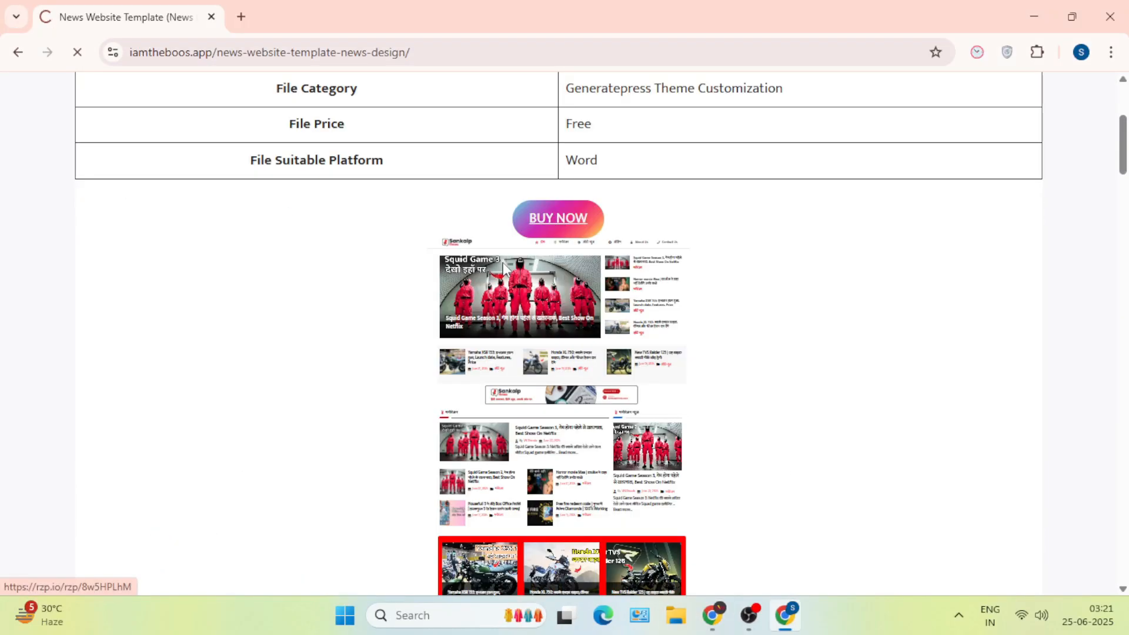
scroll(471, 294, "up", 2)
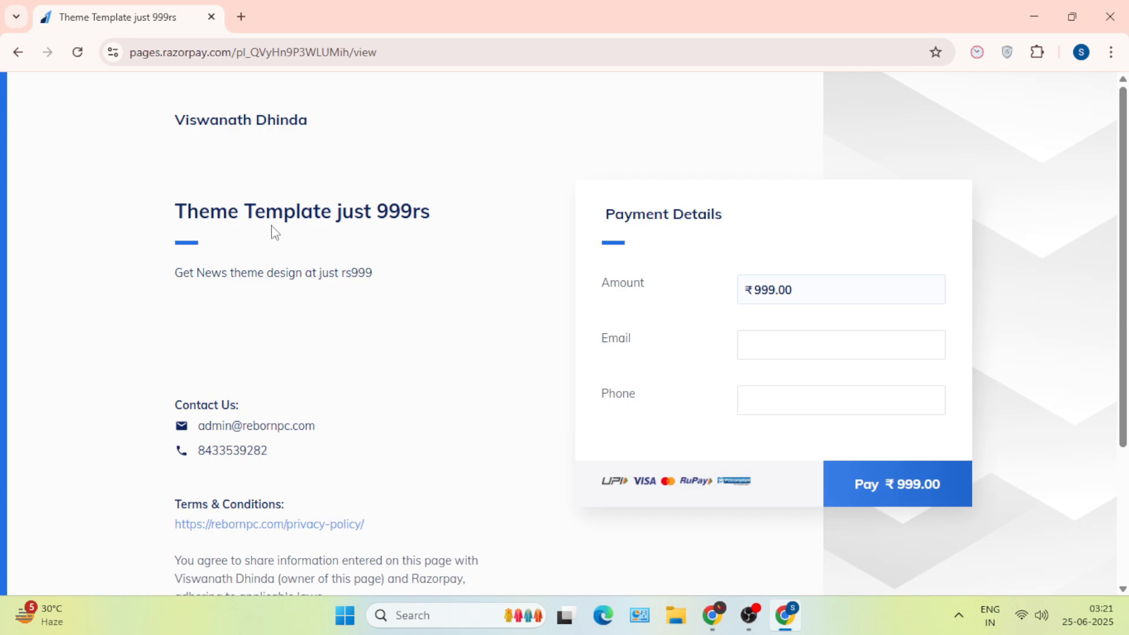
left_click_drag(210, 211, 757, 271)
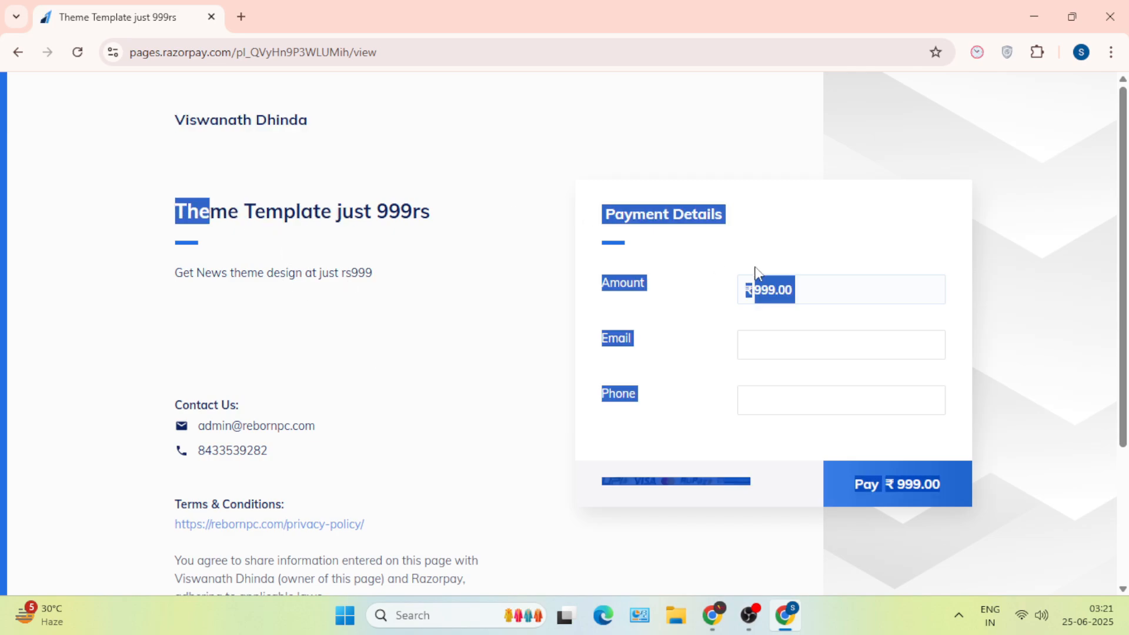
left_click(997, 263)
left_click(777, 349)
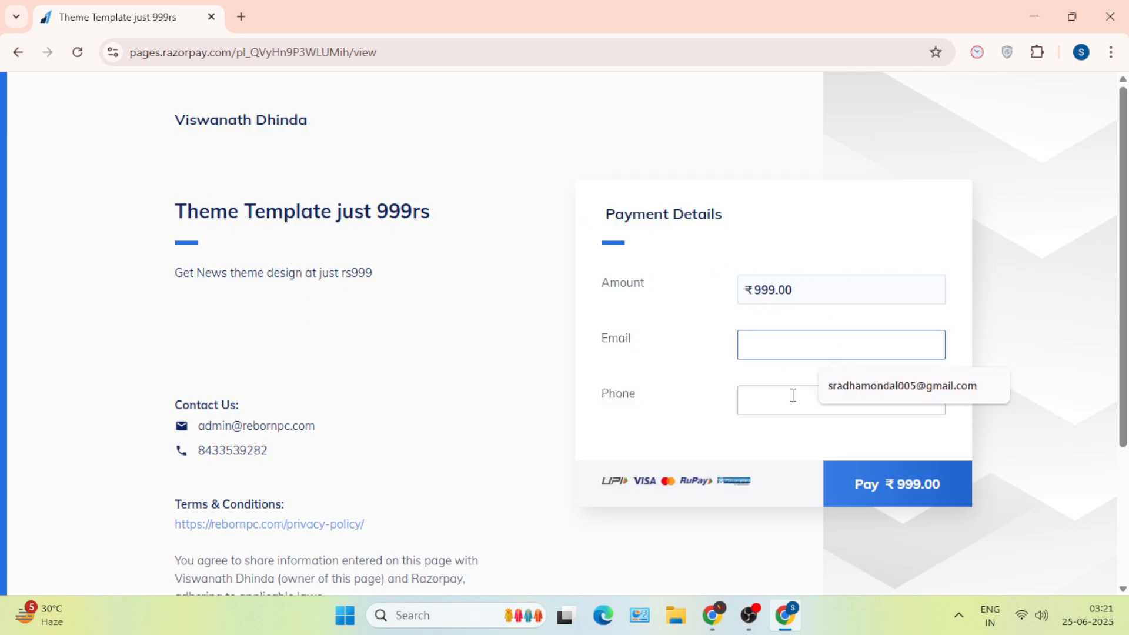
left_click(768, 406)
scroll(886, 436, "down", 1)
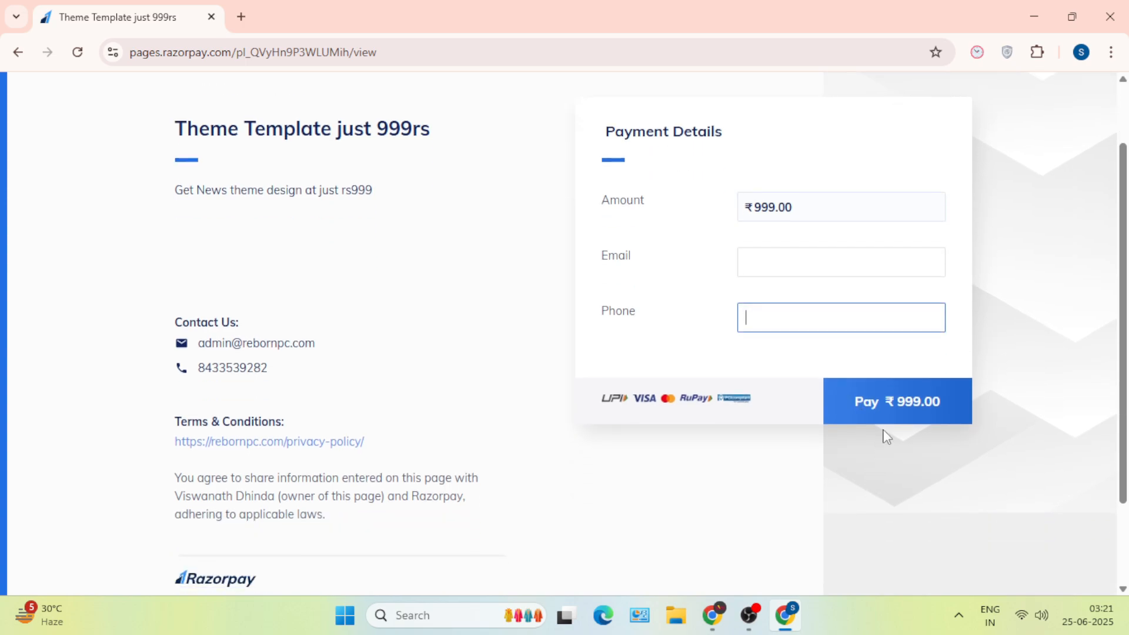
scroll(353, 420, "up", 1)
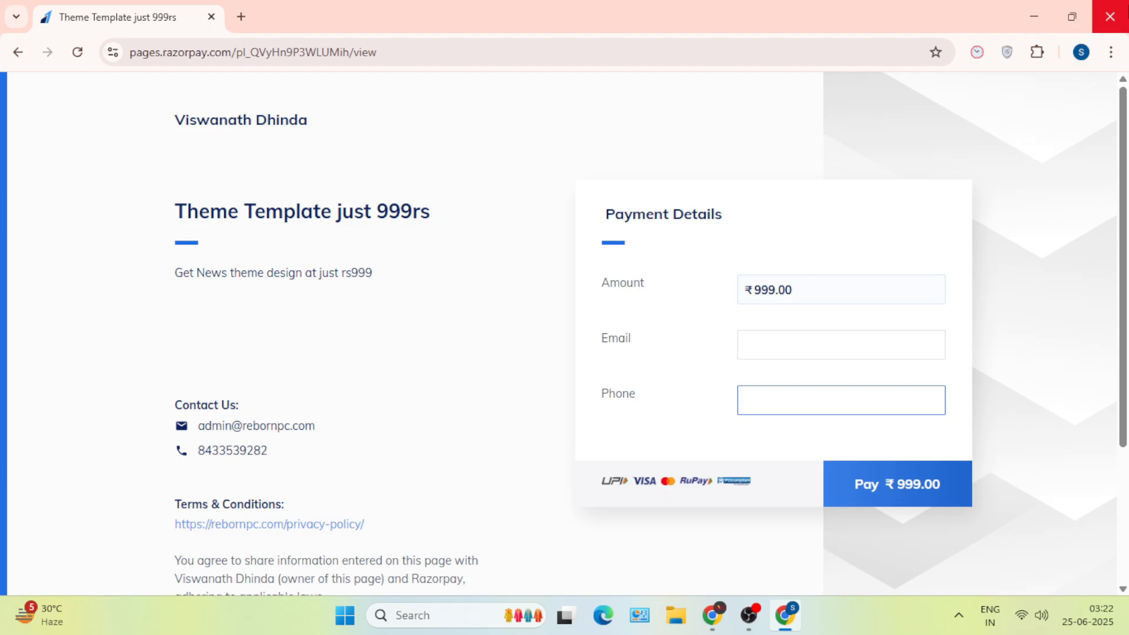
left_click(1110, 17)
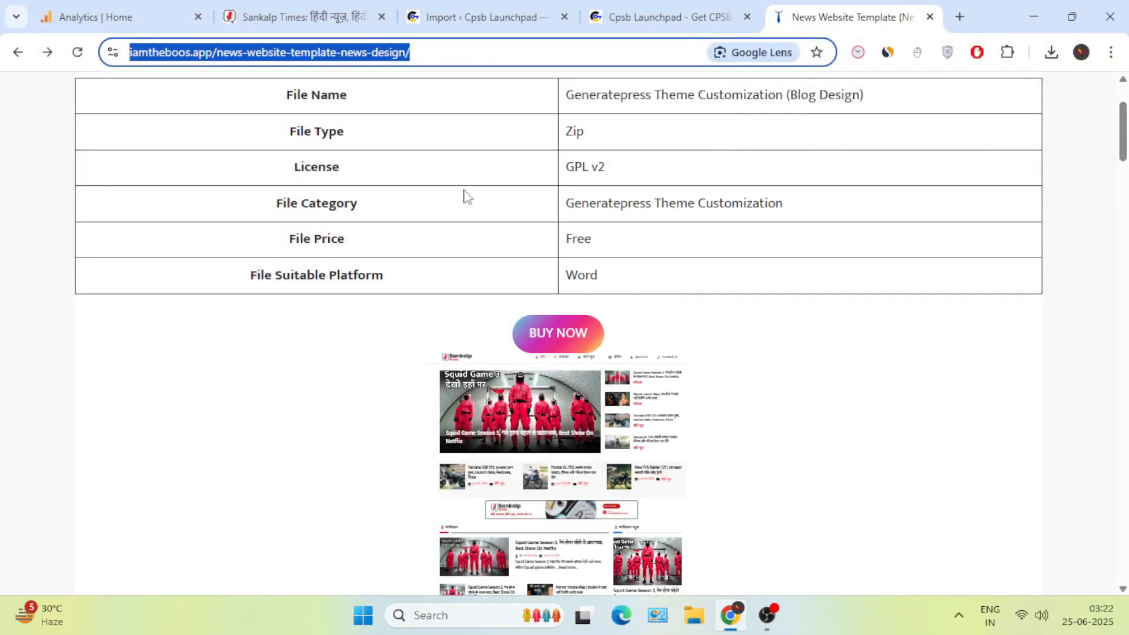
Return to the Cpsb Launchpad import, assign the imported posts to the existing Admin user, and submit the import.
left_click(478, 16)
left_click(432, 294)
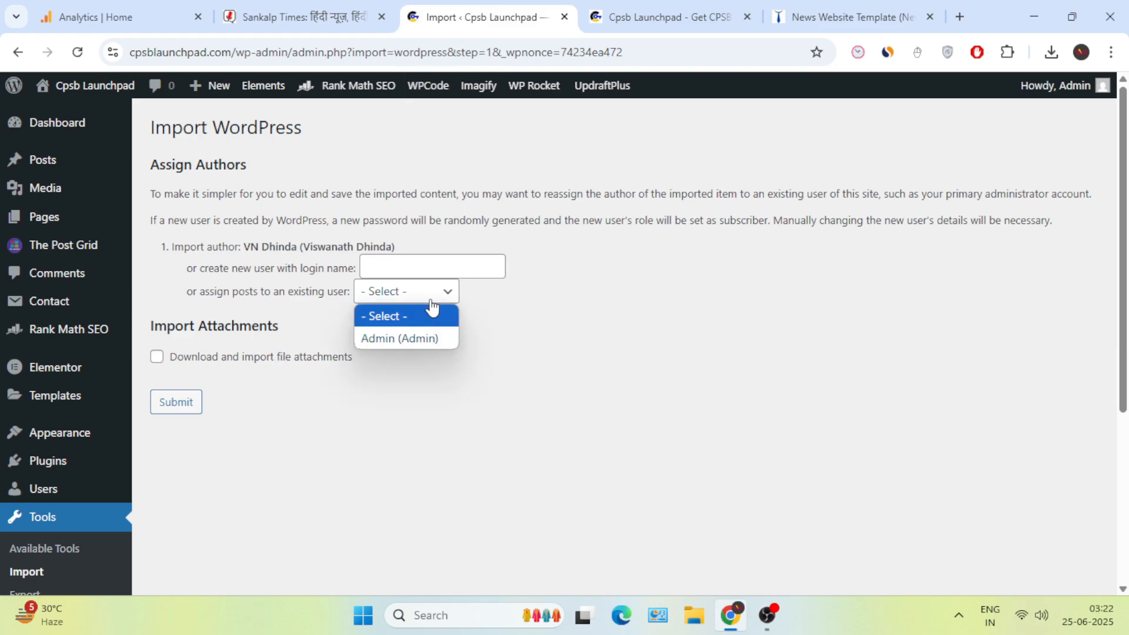
left_click(420, 337)
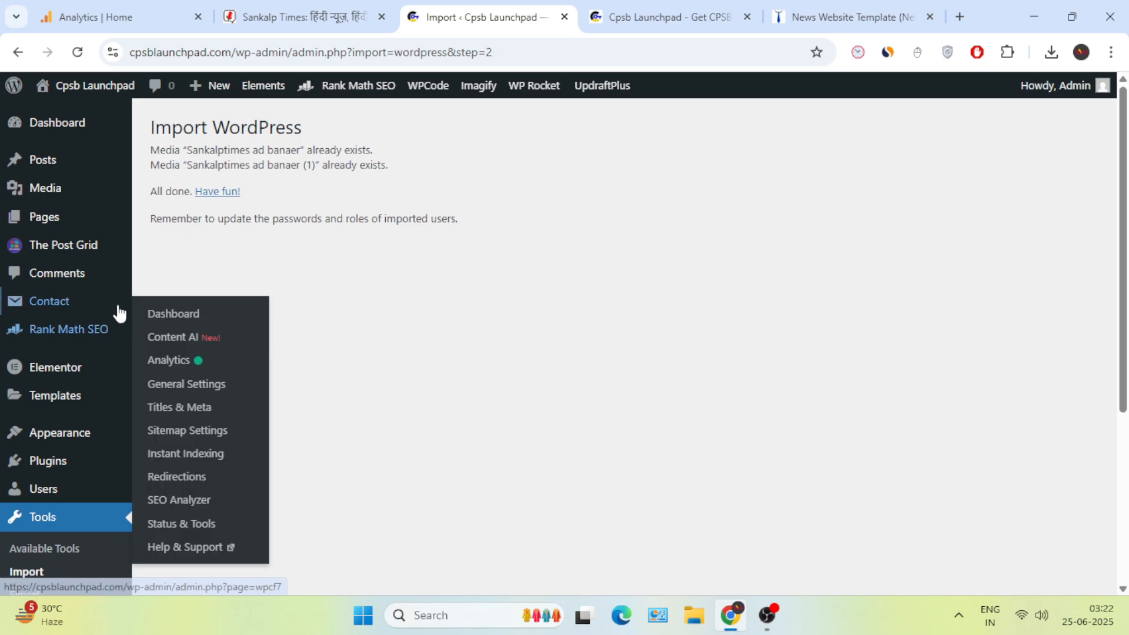
Go back to the site's import tools and run the WordPress importer again for another file.
scroll(73, 456, "down", 1)
scroll(69, 449, "down", 1)
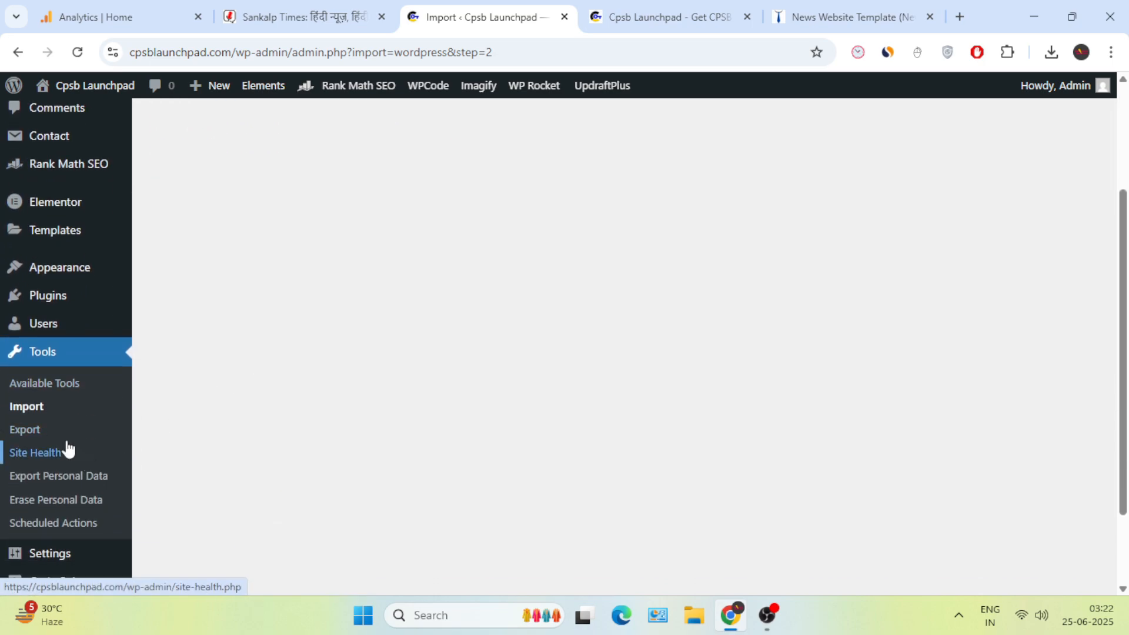
left_click(41, 407)
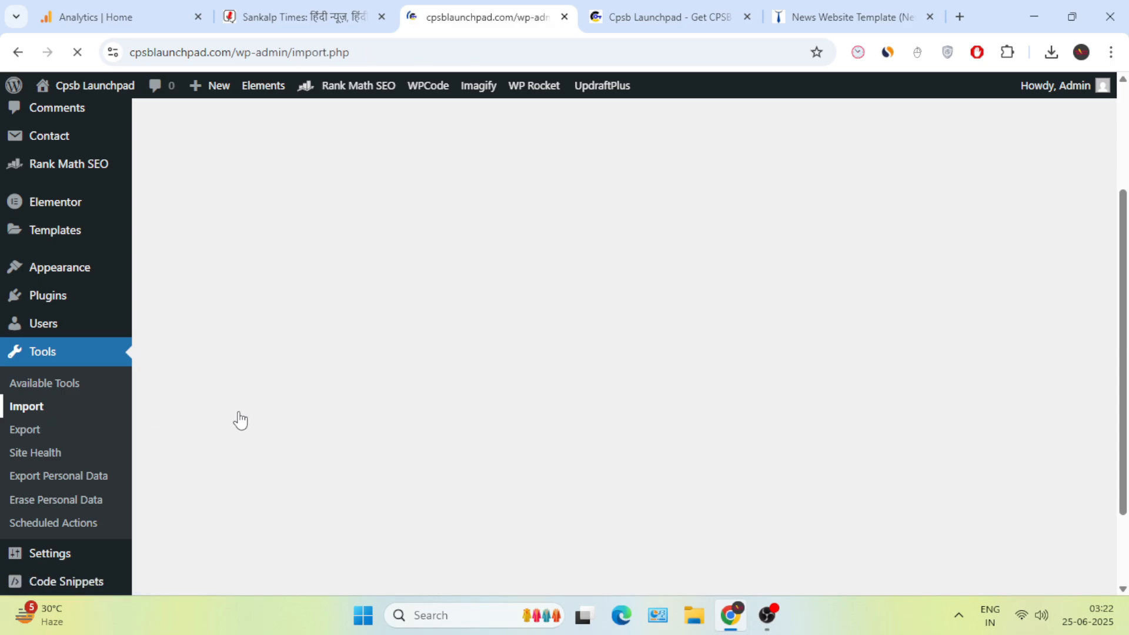
scroll(291, 477, "down", 1)
scroll(294, 476, "down", 3)
left_click(199, 321)
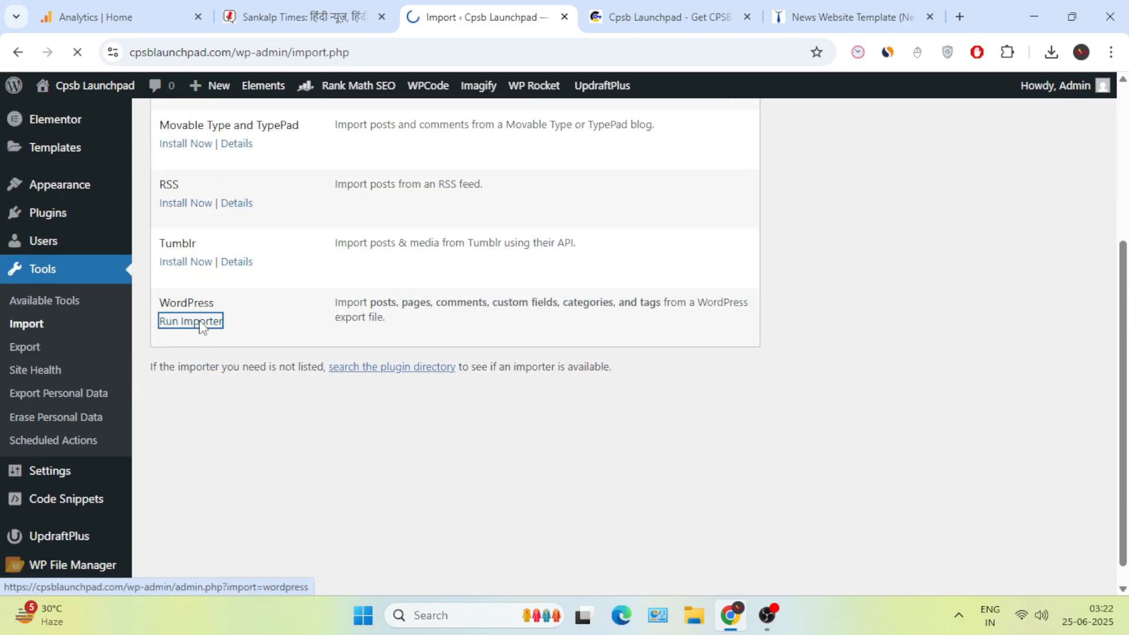
Upload sankalptimes.WordPress.2025-06-24.xml and import it with its posts assigned to the existing Admin user.
left_click(461, 224)
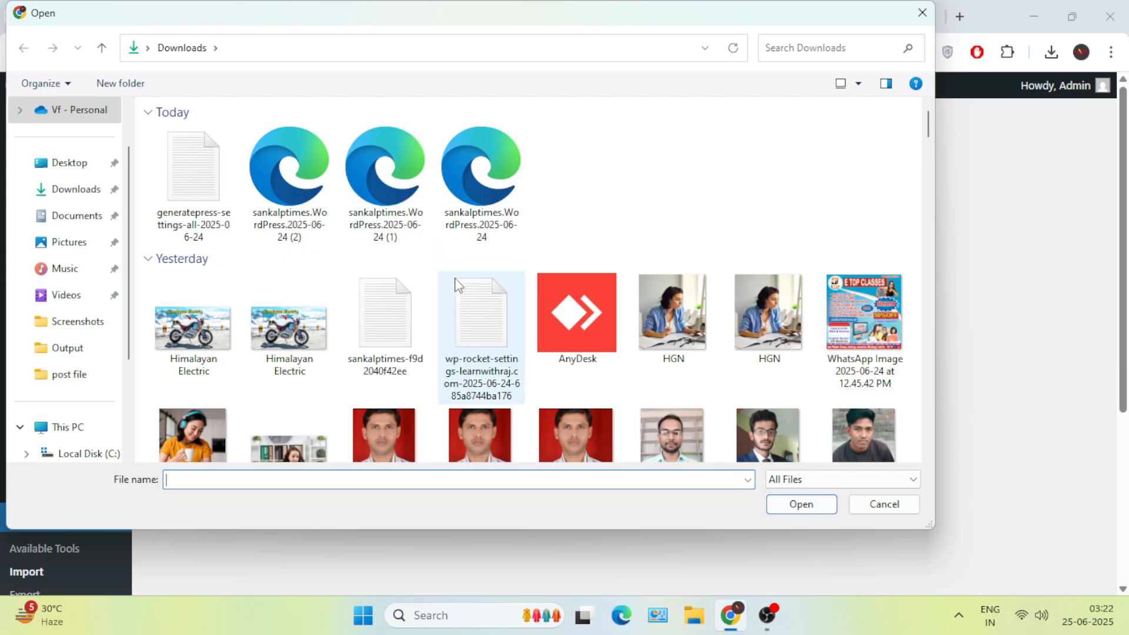
left_click(390, 184)
double_click(476, 187)
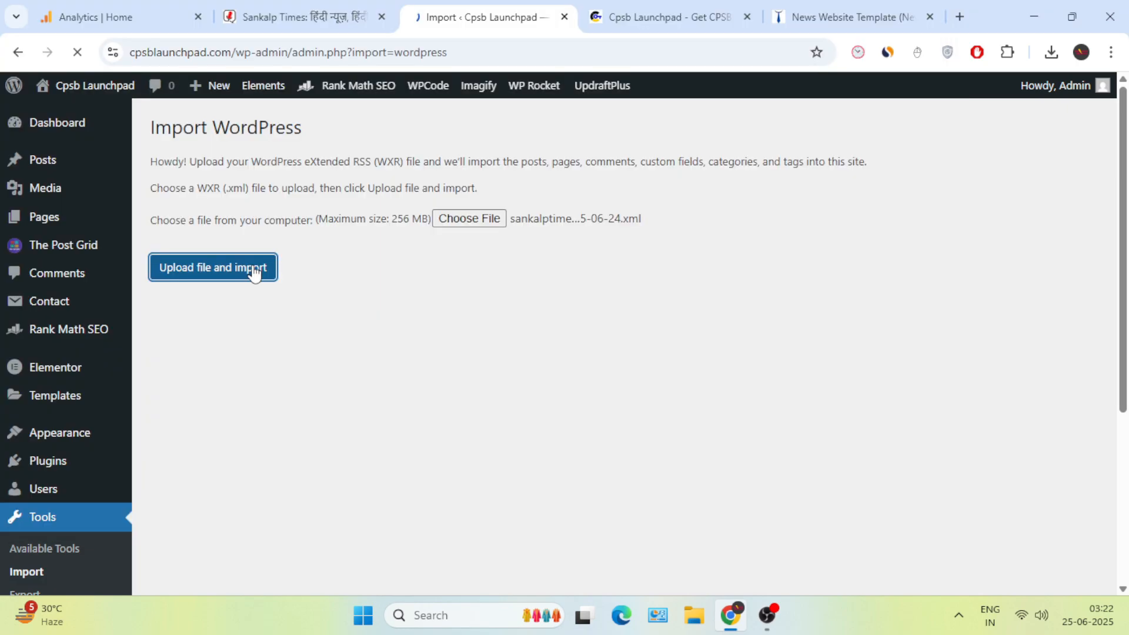
left_click(251, 268)
left_click(405, 290)
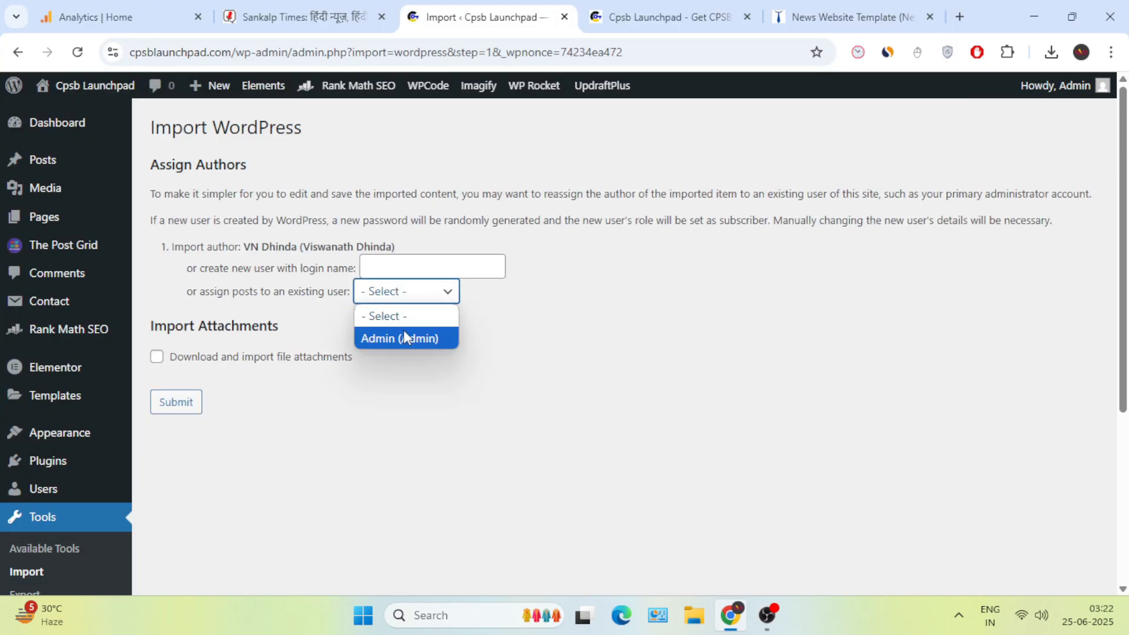
left_click(404, 330)
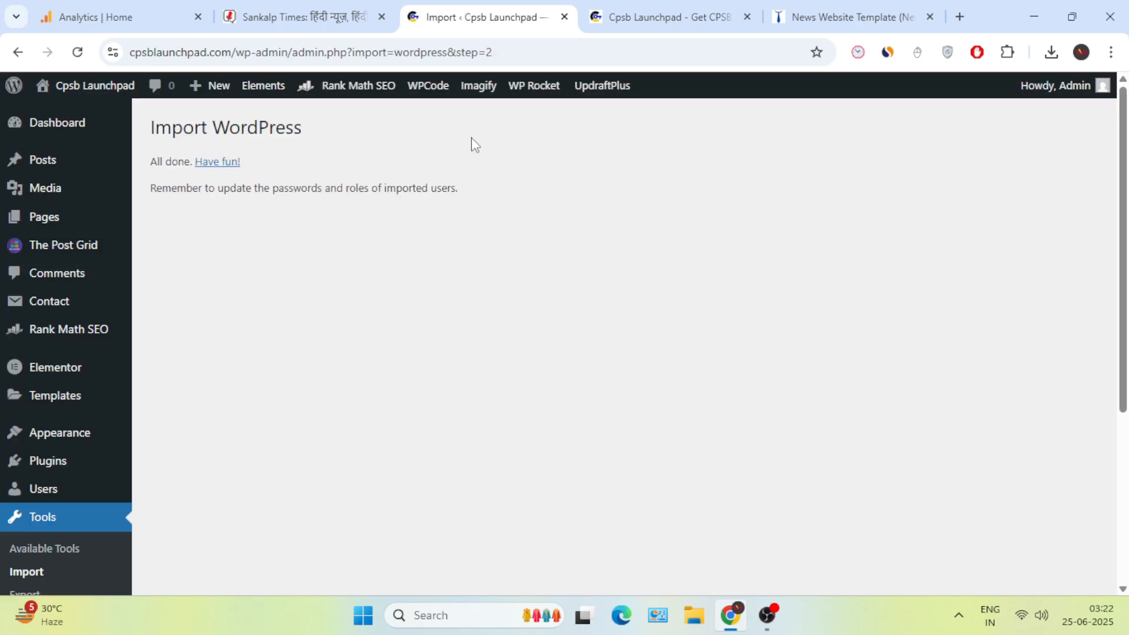
Check the GeneratePress elements list and the list of all pages for the imported content.
left_click(262, 95)
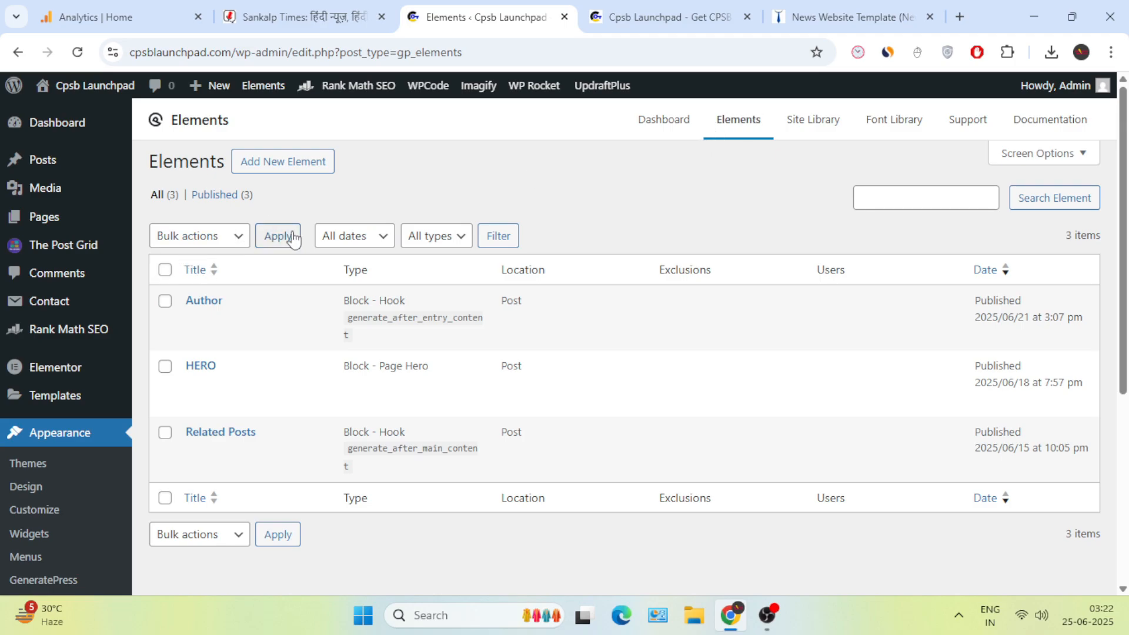
left_click(56, 214)
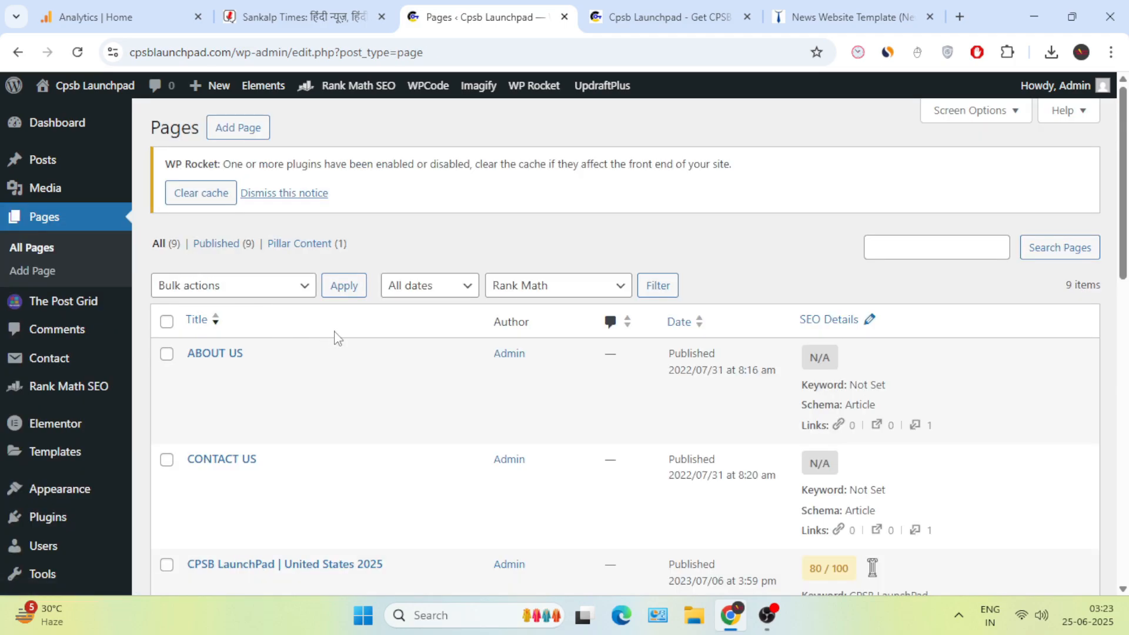
scroll(337, 338, "down", 12)
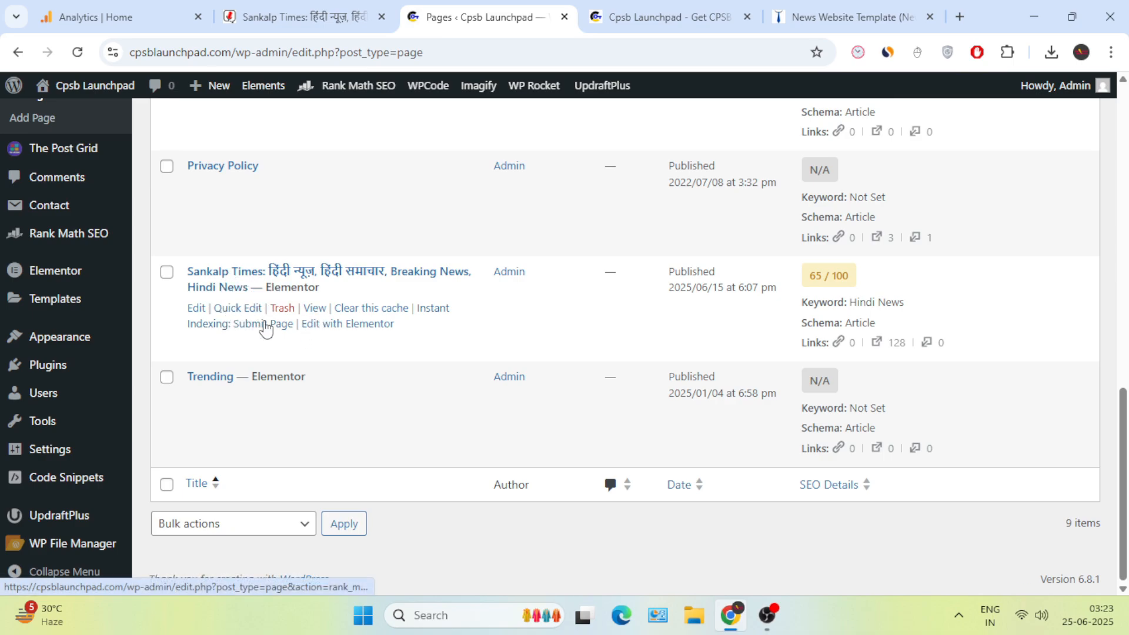
Open the imported Sankalp Times page in a new browser tab and look over its whole layout and post sections.
right_click(321, 316)
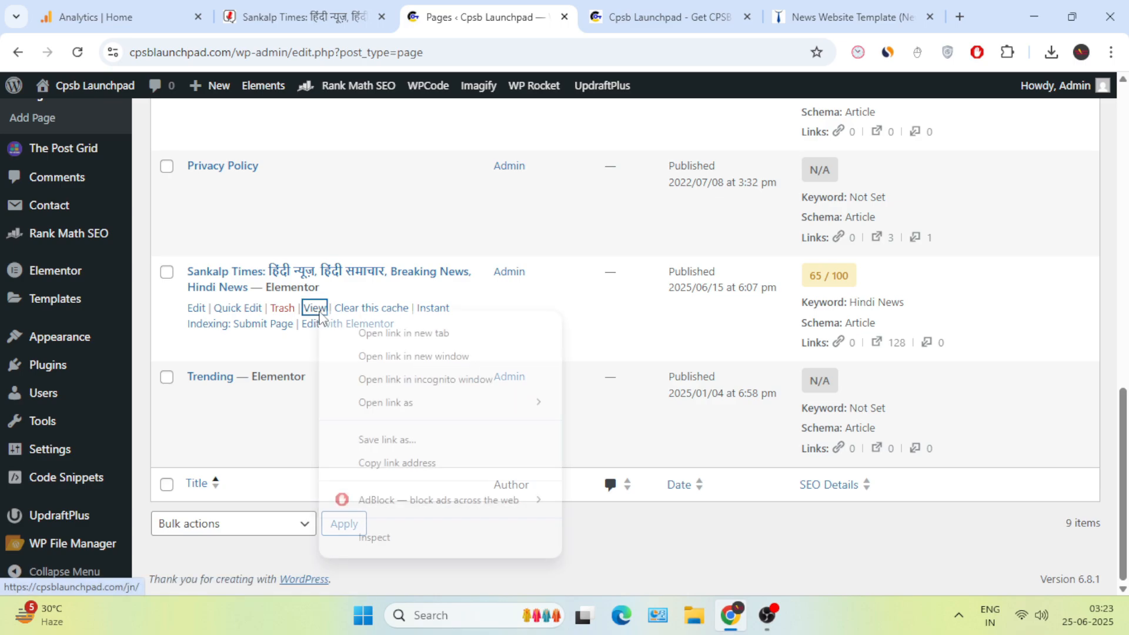
left_click(378, 333)
left_click(556, 12)
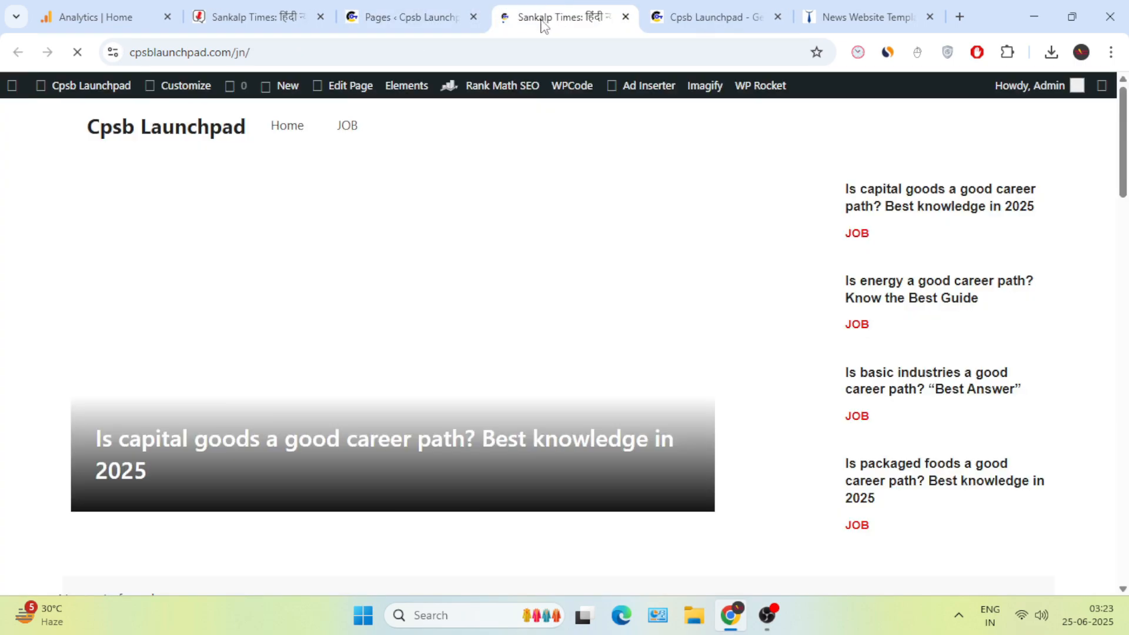
scroll(641, 341, "down", 8)
scroll(634, 338, "down", 7)
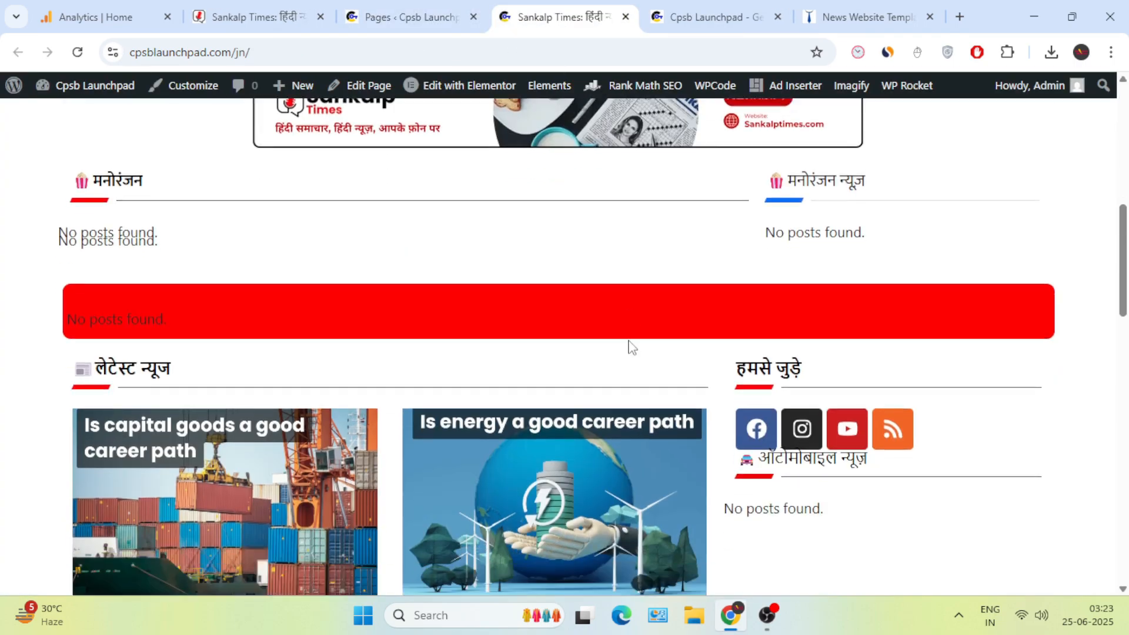
scroll(605, 348, "up", 7)
scroll(343, 209, "down", 5)
scroll(510, 467, "down", 15)
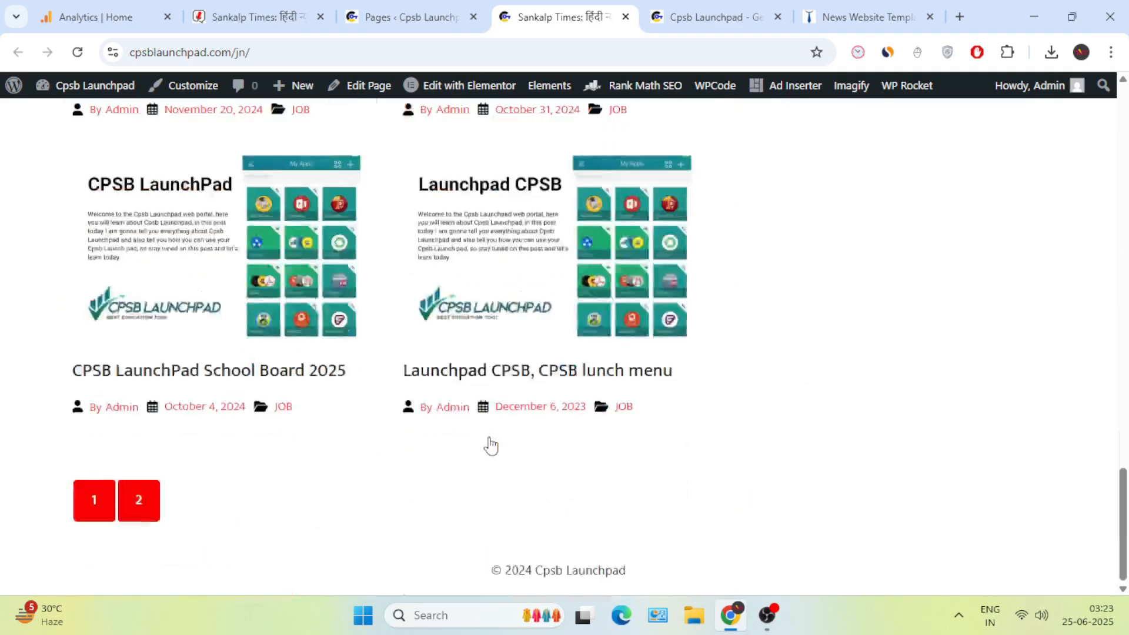
scroll(487, 441, "up", 20)
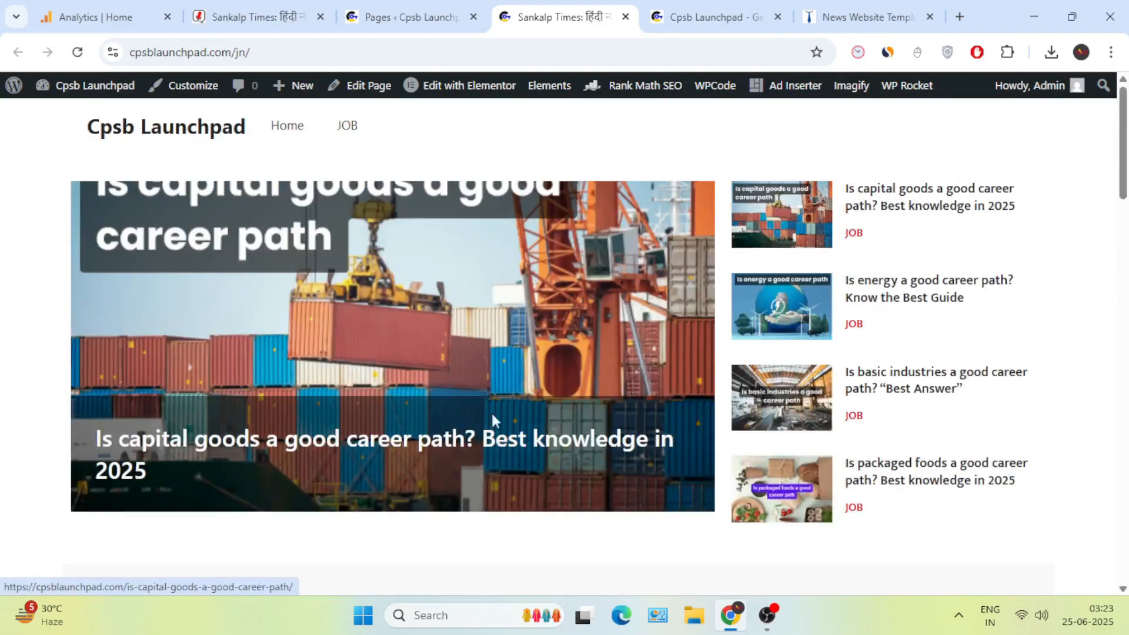
scroll(450, 353, "down", 7)
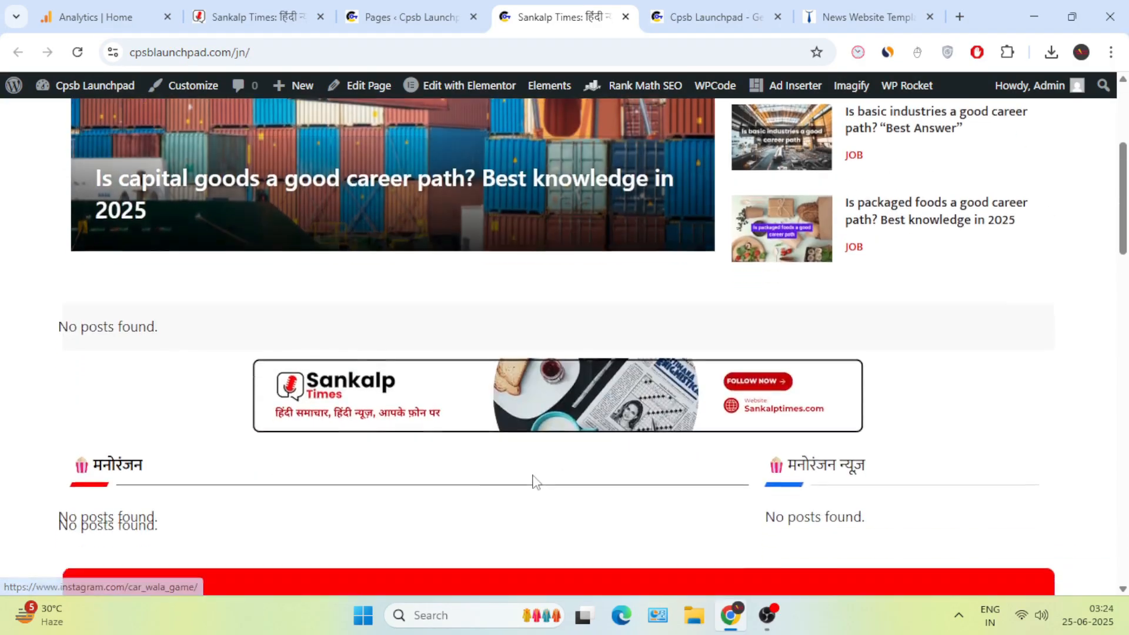
scroll(273, 389, "down", 3)
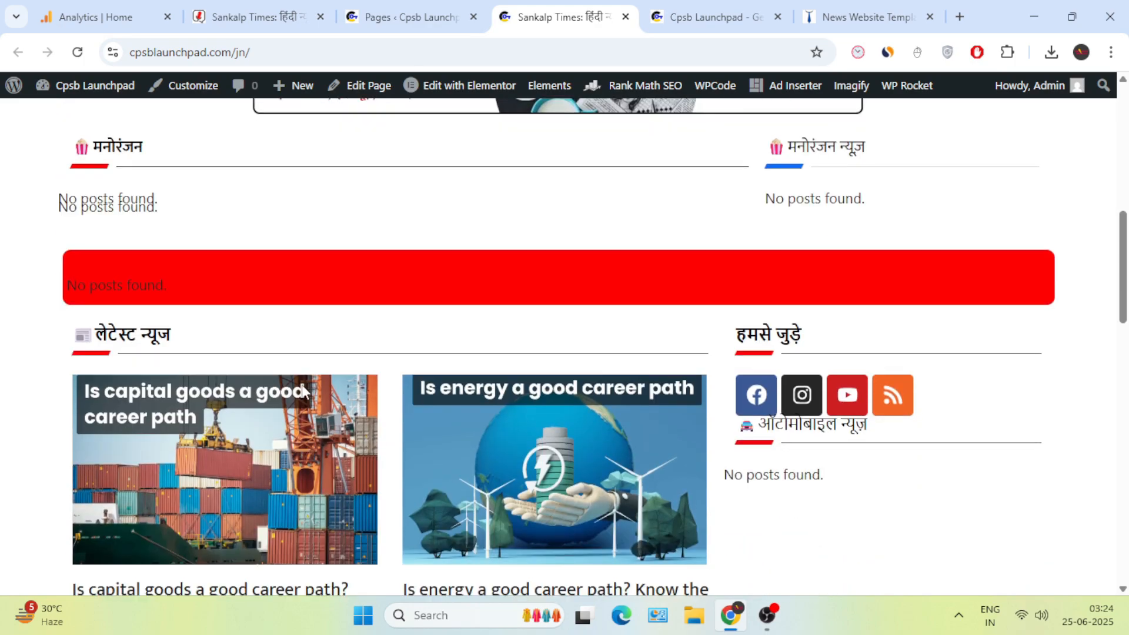
Compare the imported page's post sections with the same sections on the original sankalptimes.com home page.
scroll(255, 368, "up", 7)
scroll(269, 267, "down", 4)
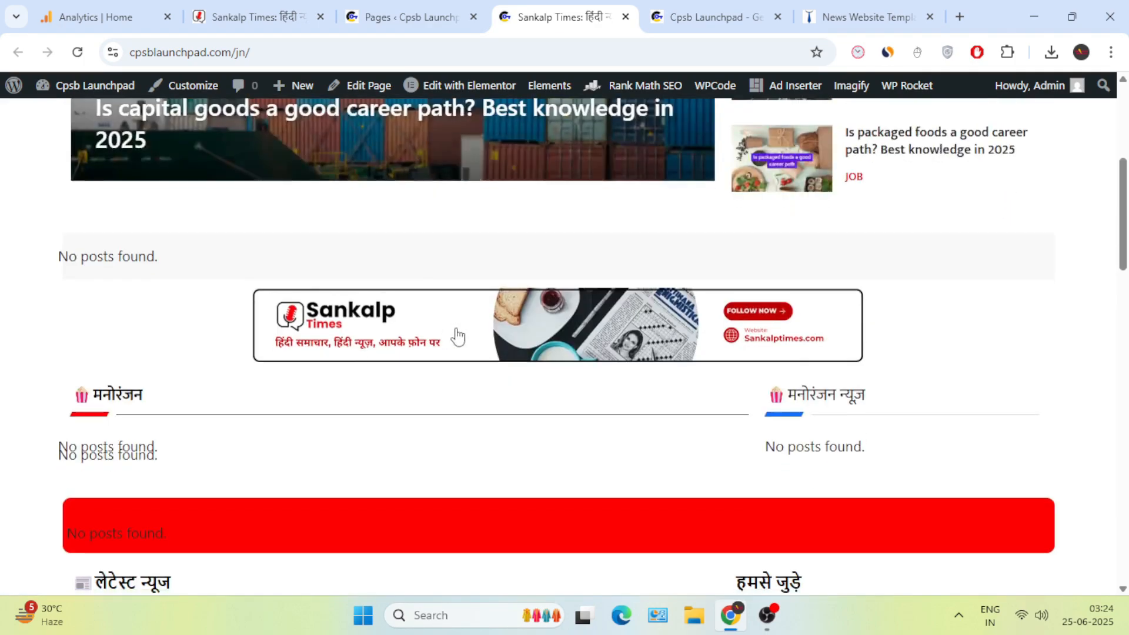
left_click(232, 17)
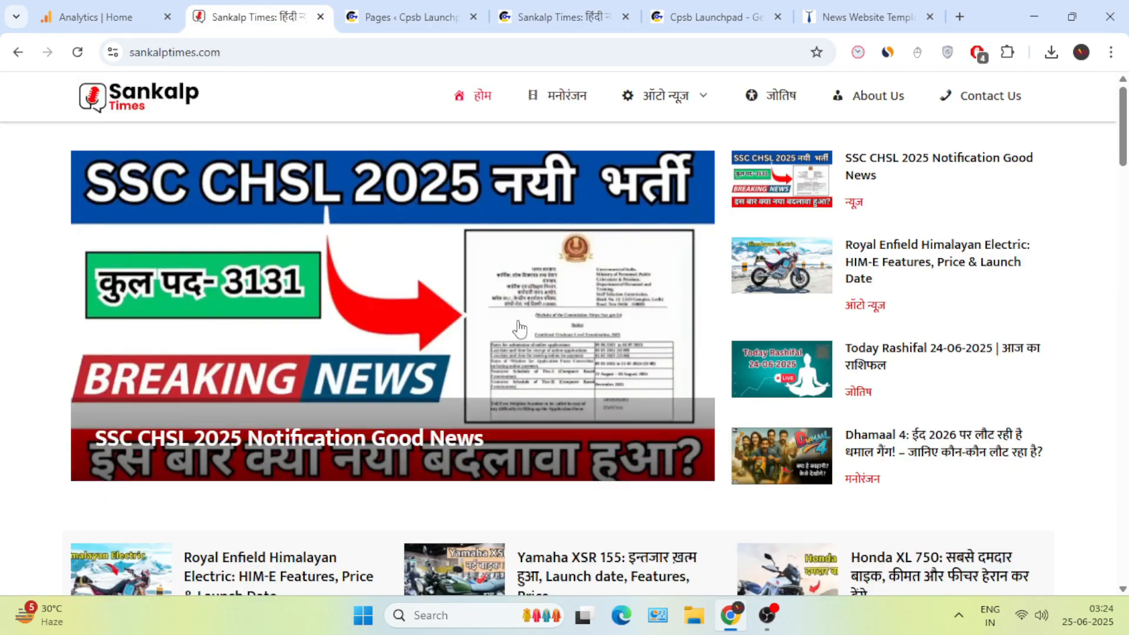
scroll(305, 252, "down", 7)
left_click_drag(57, 147, 693, 167)
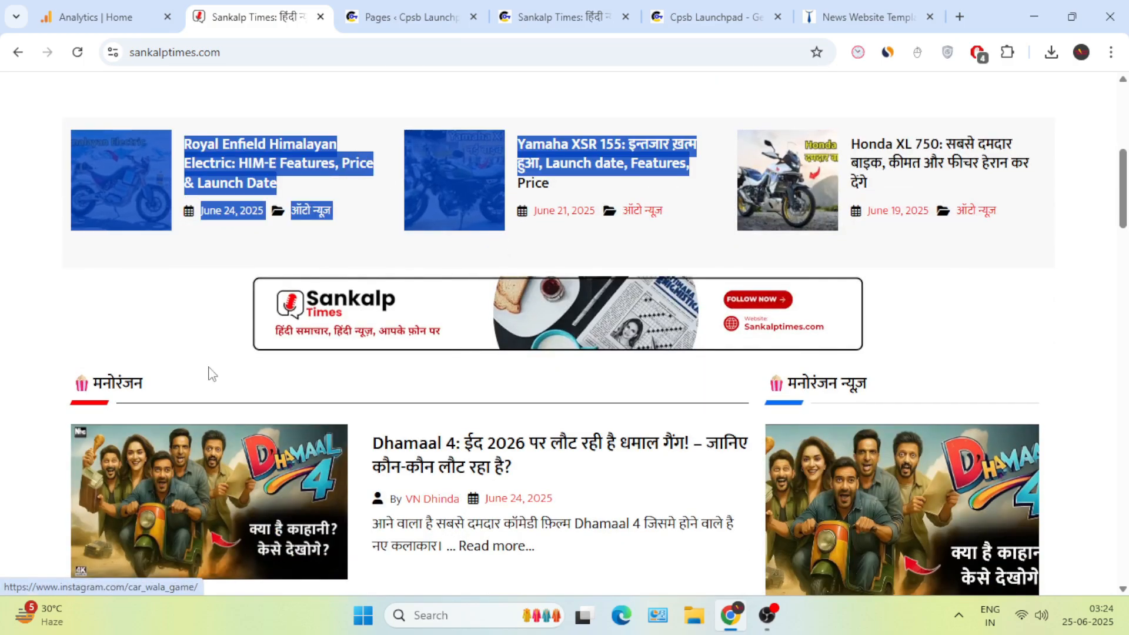
scroll(206, 368, "down", 5)
left_click_drag(175, 139, 566, 186)
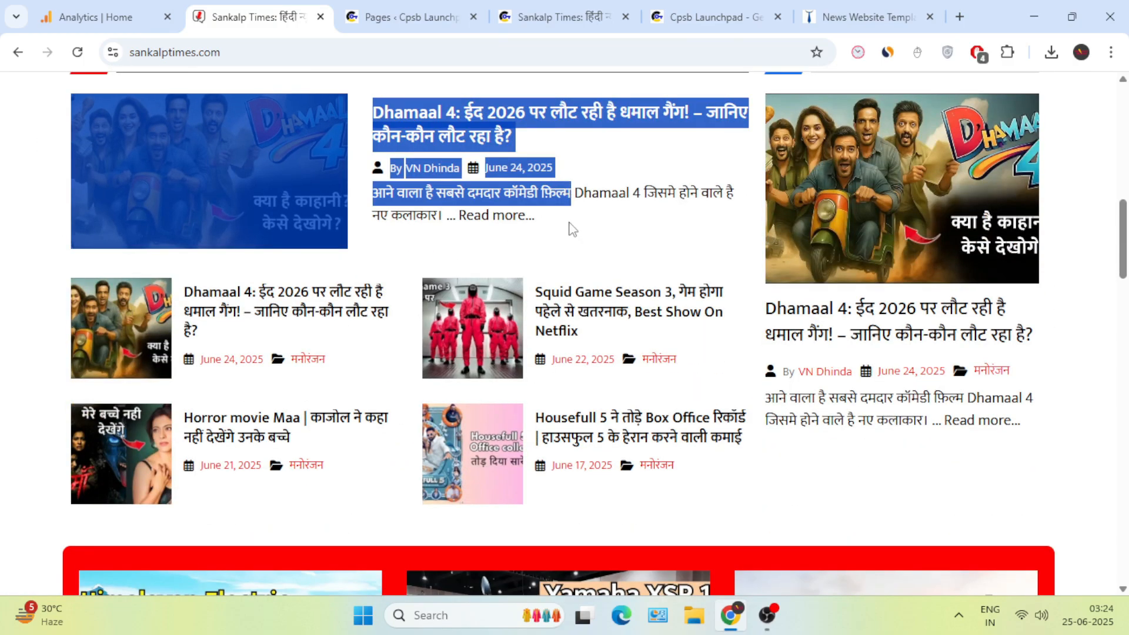
scroll(569, 222, "down", 4)
Return to the imported page and check its मनोरंजन section and the other post blocks against the original.
left_click(568, 8)
scroll(377, 337, "down", 2)
scroll(223, 336, "up", 2)
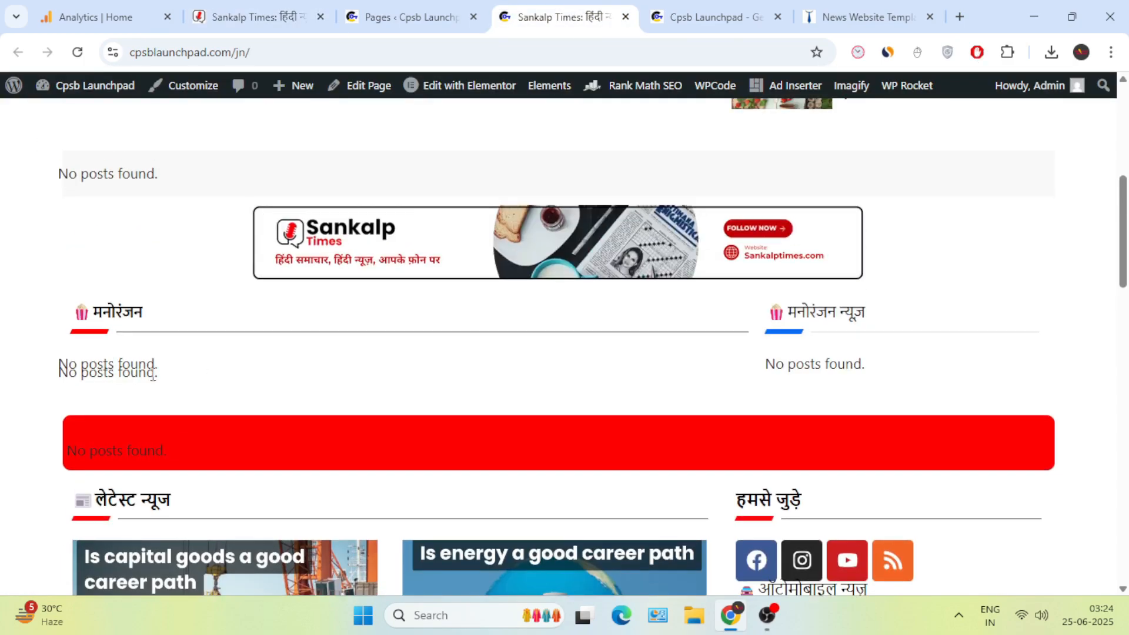
triple_click(152, 375)
scroll(341, 398, "up", 6)
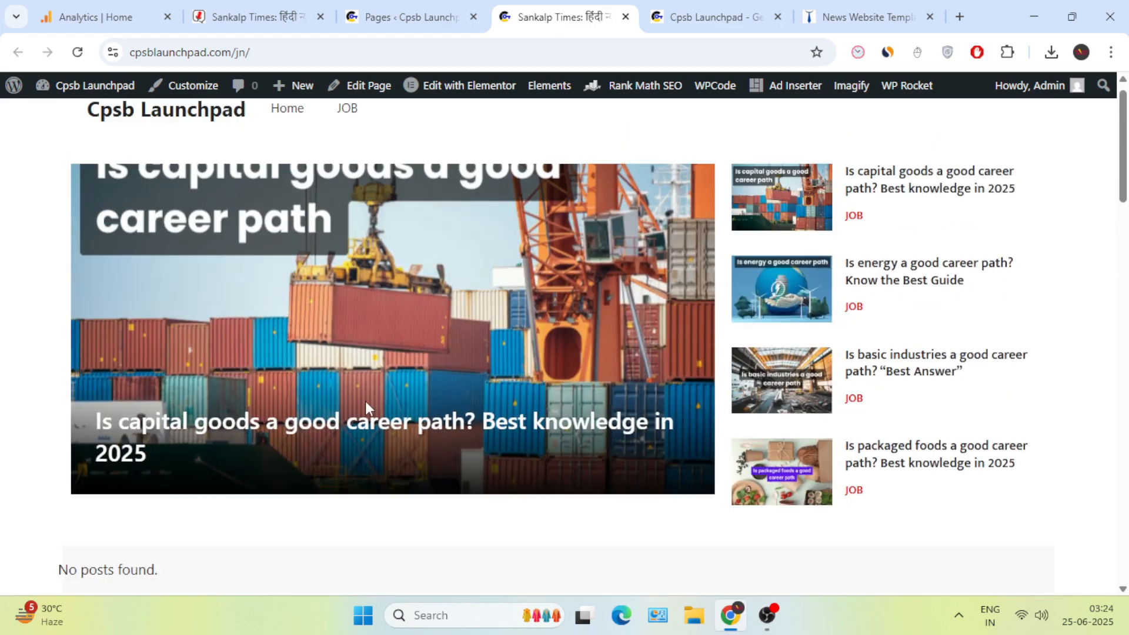
scroll(692, 358, "down", 10)
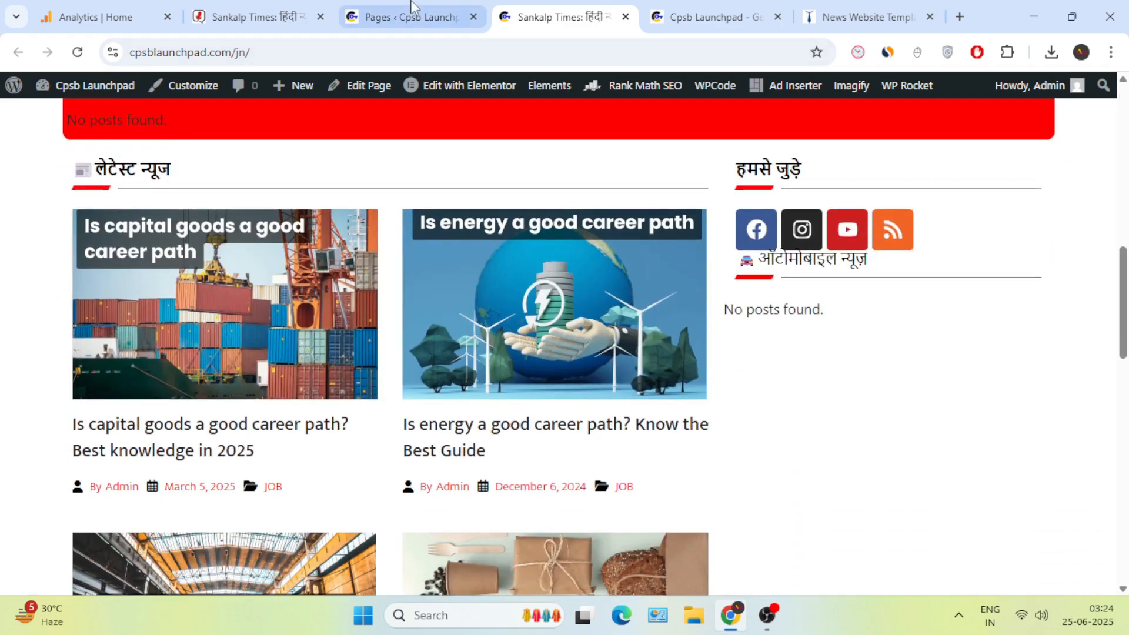
In the Reading settings, make the imported Sankalp Times page the site's static homepage and save the changes.
left_click(412, 7)
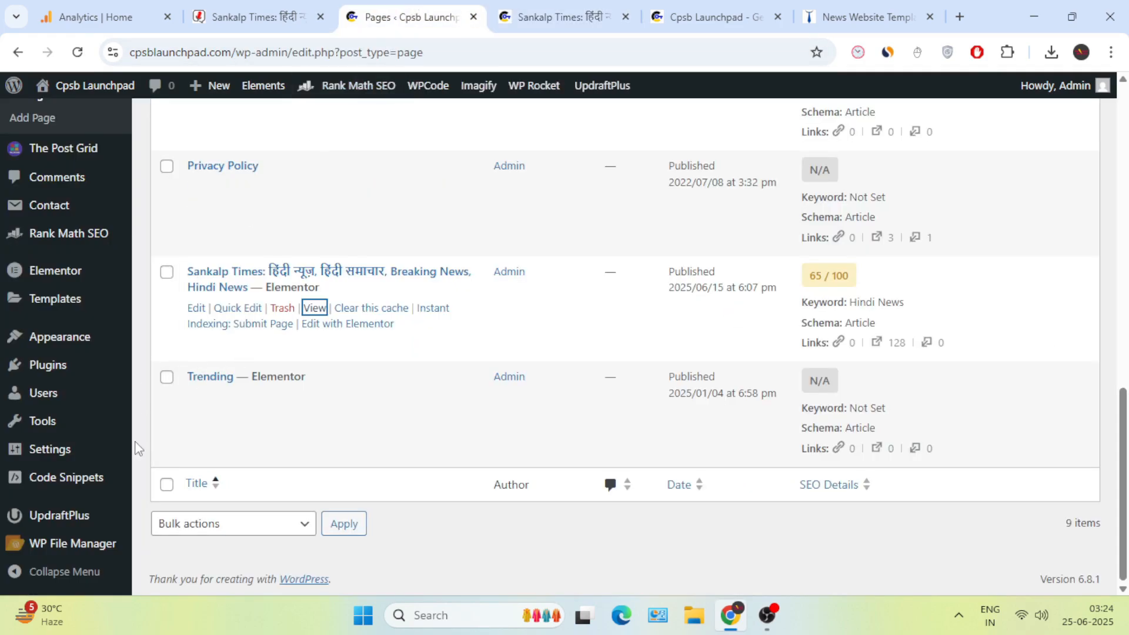
mouse_move(76, 454)
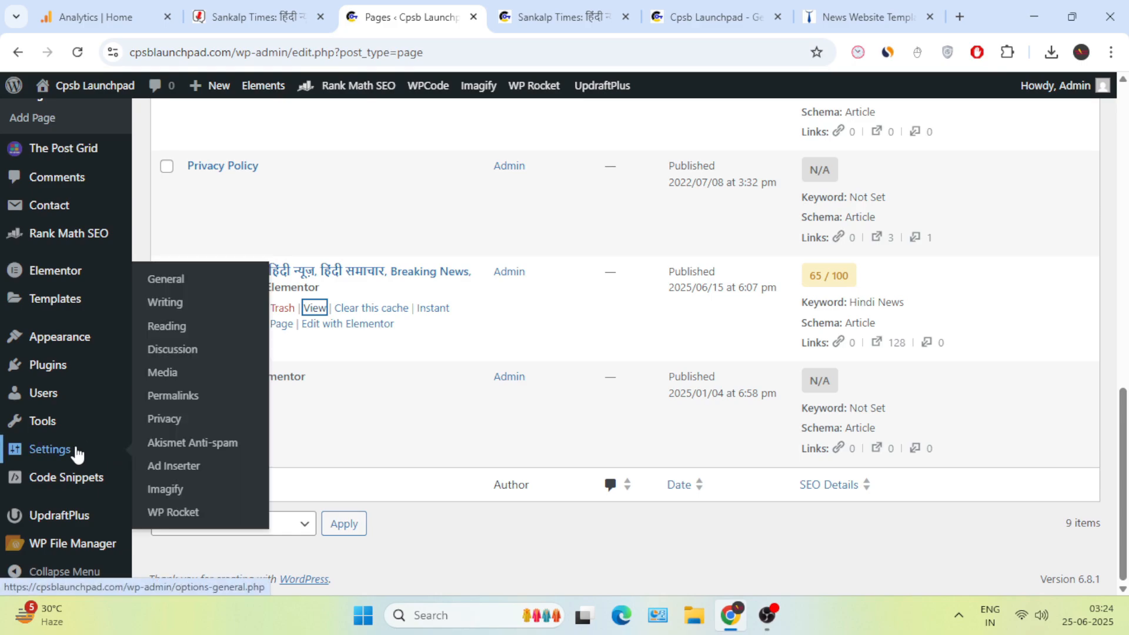
left_click(181, 333)
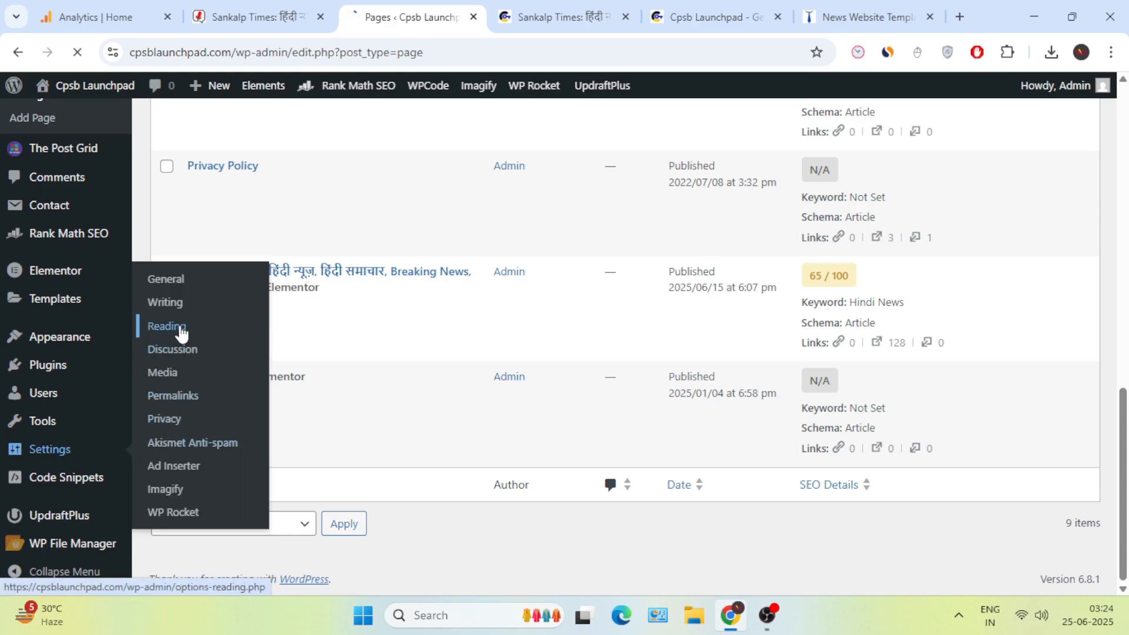
left_click(341, 278)
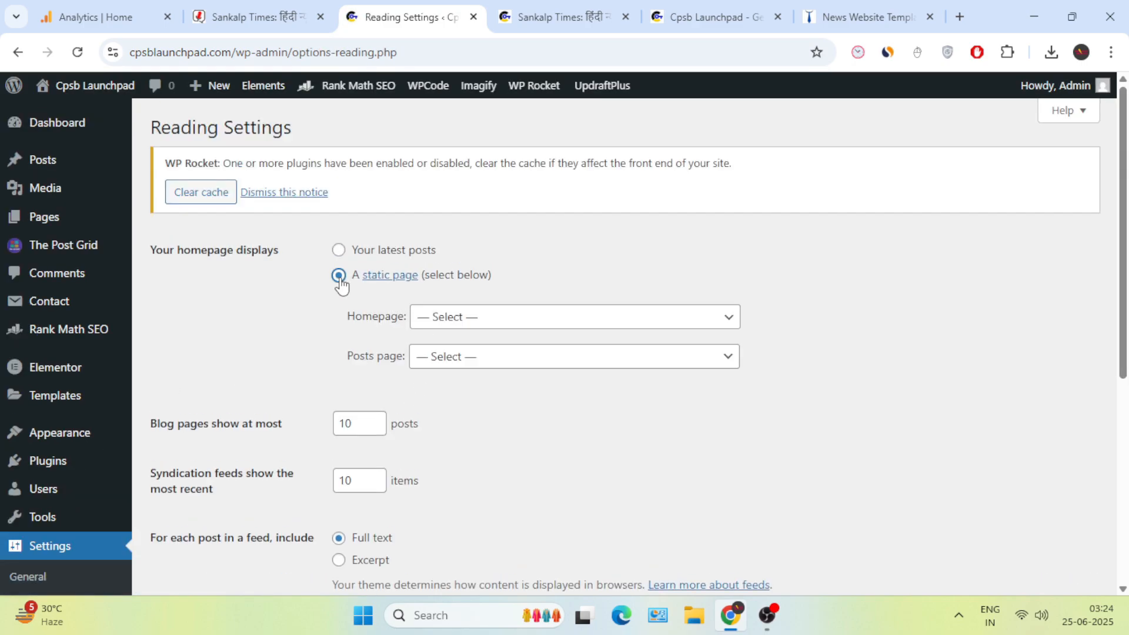
left_click(472, 326)
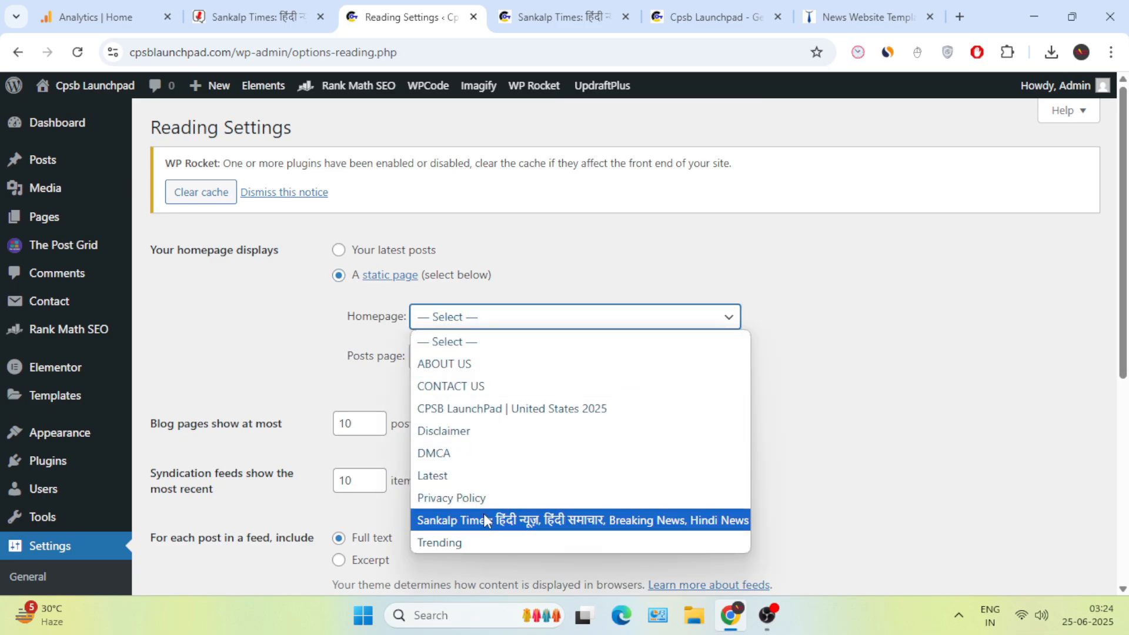
left_click(484, 515)
scroll(379, 422, "down", 5)
left_click(206, 383)
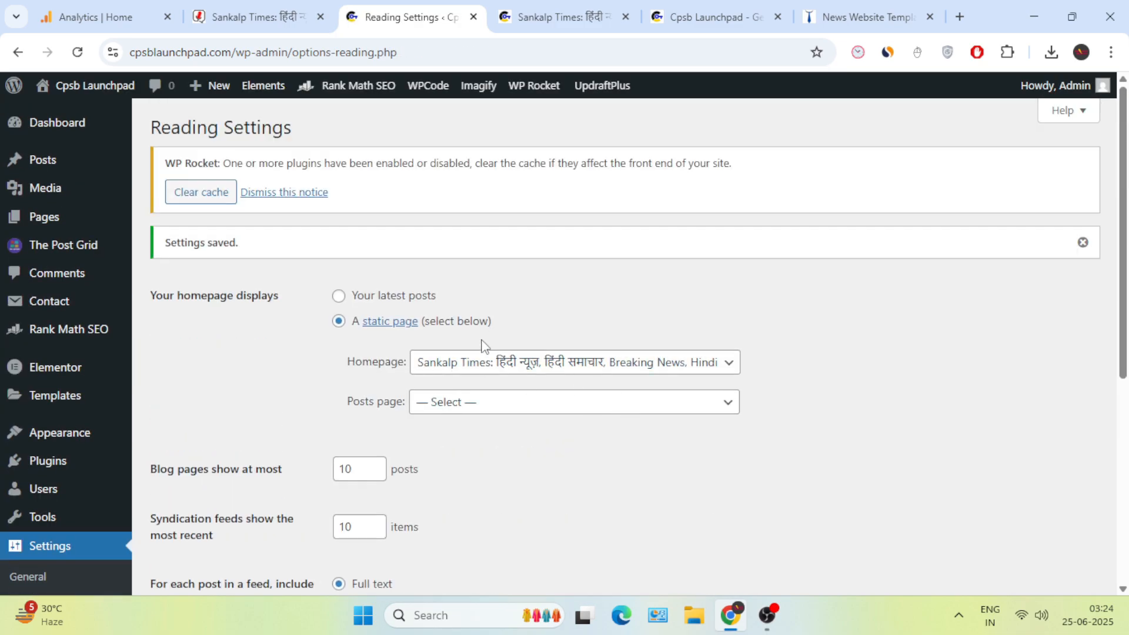
Visit the site's home page in a new browser tab and look over its layout down to the latest posts.
scroll(482, 344, "down", 3)
mouse_move(82, 88)
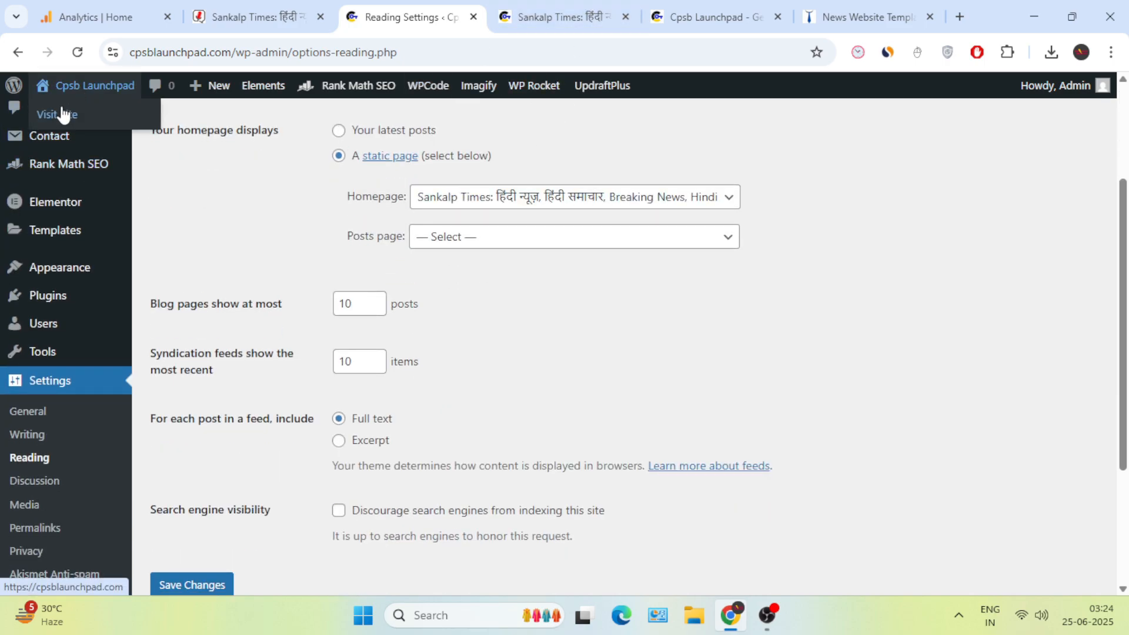
right_click(63, 115)
left_click(118, 133)
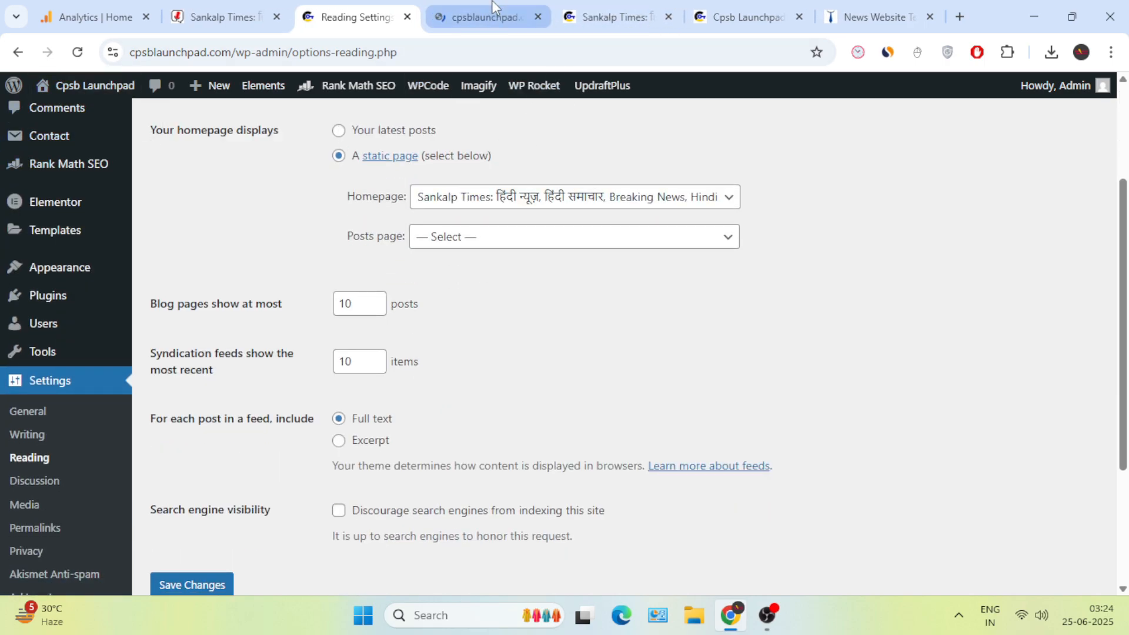
left_click(493, 8)
scroll(464, 300, "down", 9)
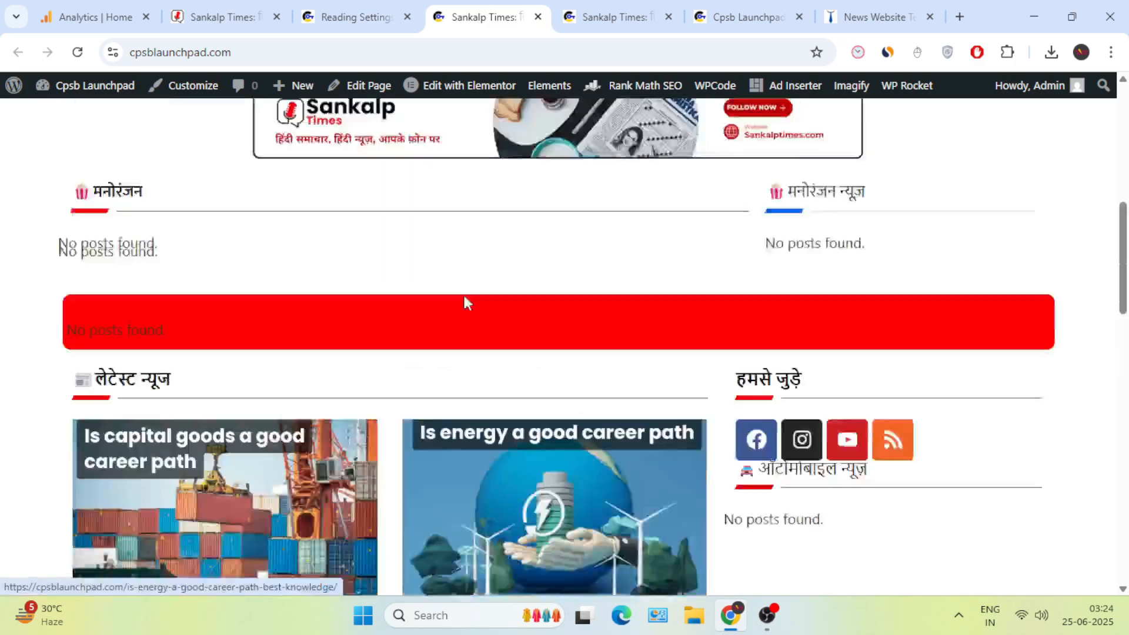
scroll(464, 295, "up", 9)
scroll(553, 365, "down", 20)
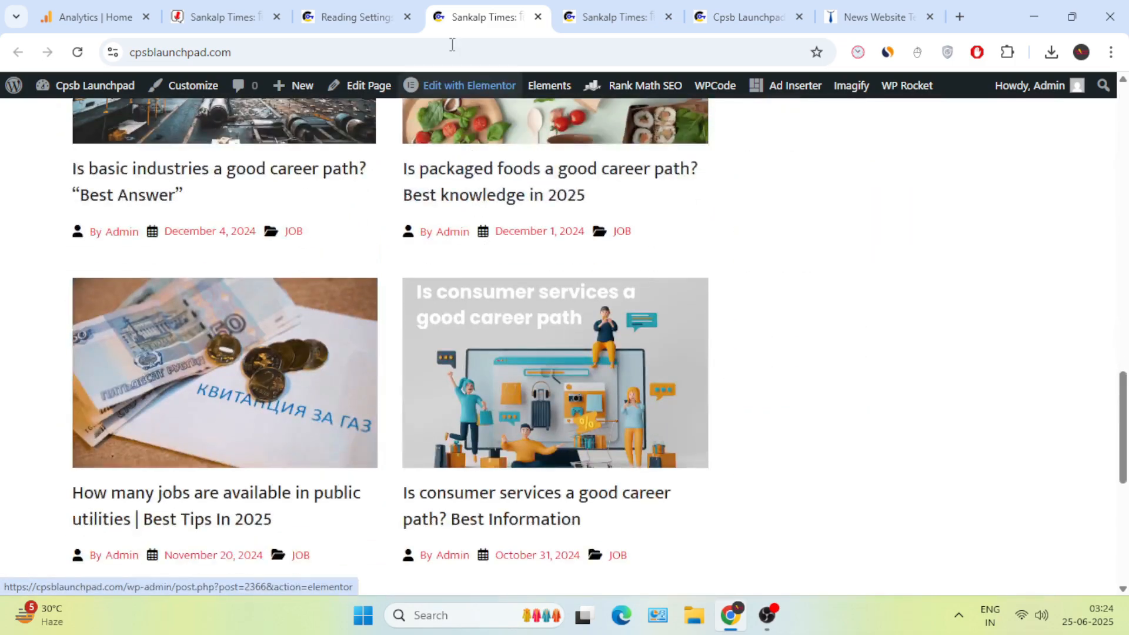
Go through the home page's मनोरंजन, red banner and latest news sections to find the blocks that need posts.
left_click(615, 17)
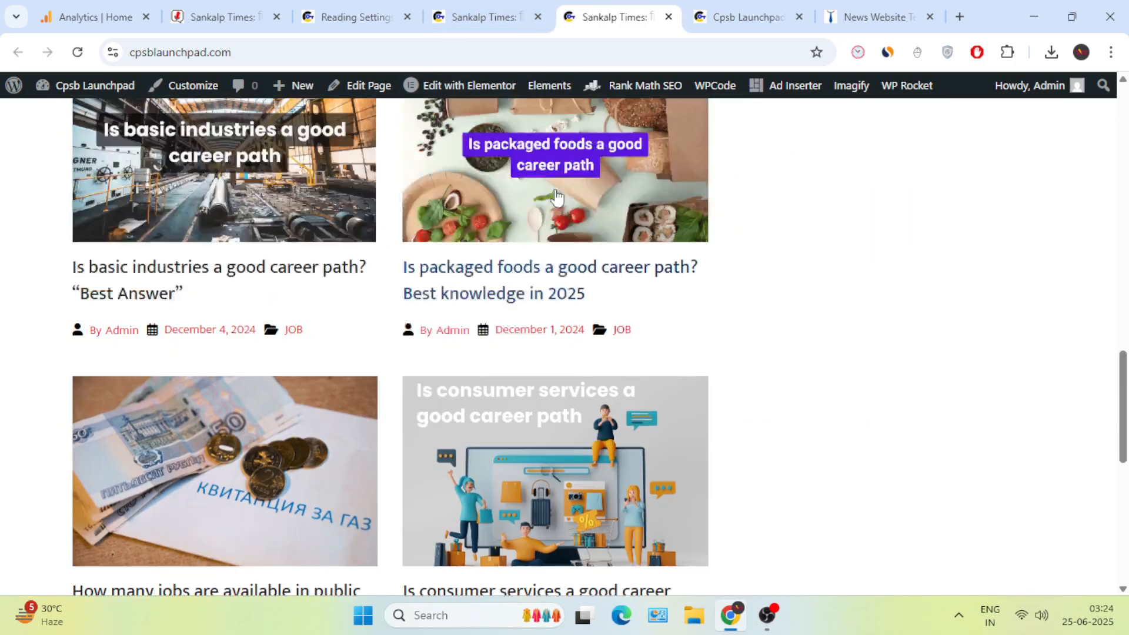
scroll(556, 197, "up", 10)
scroll(553, 294, "up", 5)
scroll(559, 321, "down", 10)
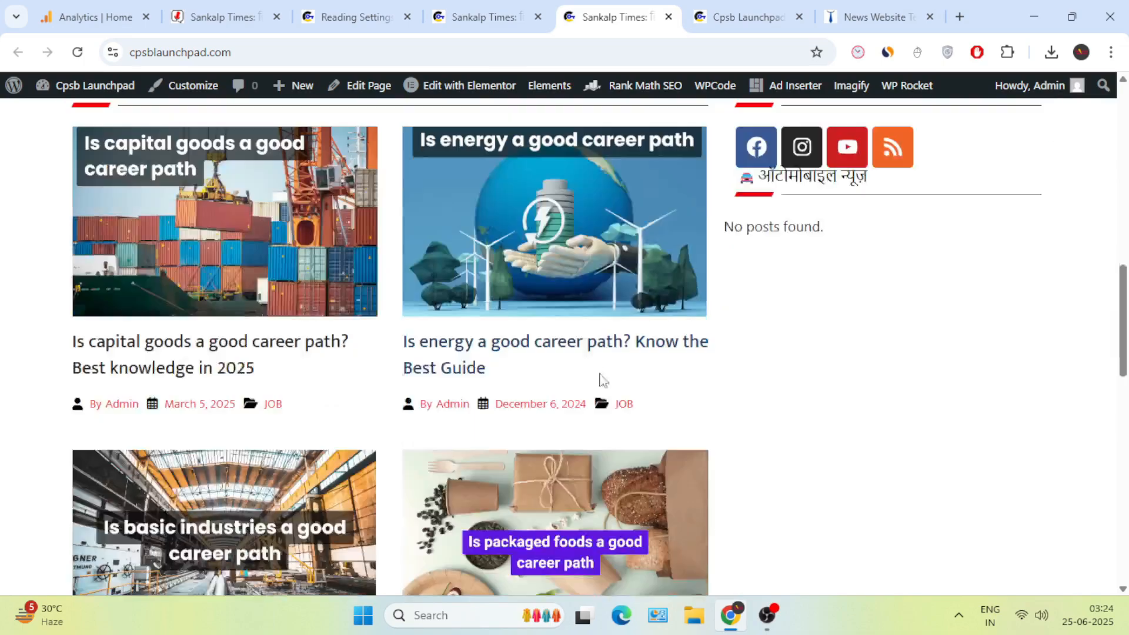
scroll(529, 378, "up", 5)
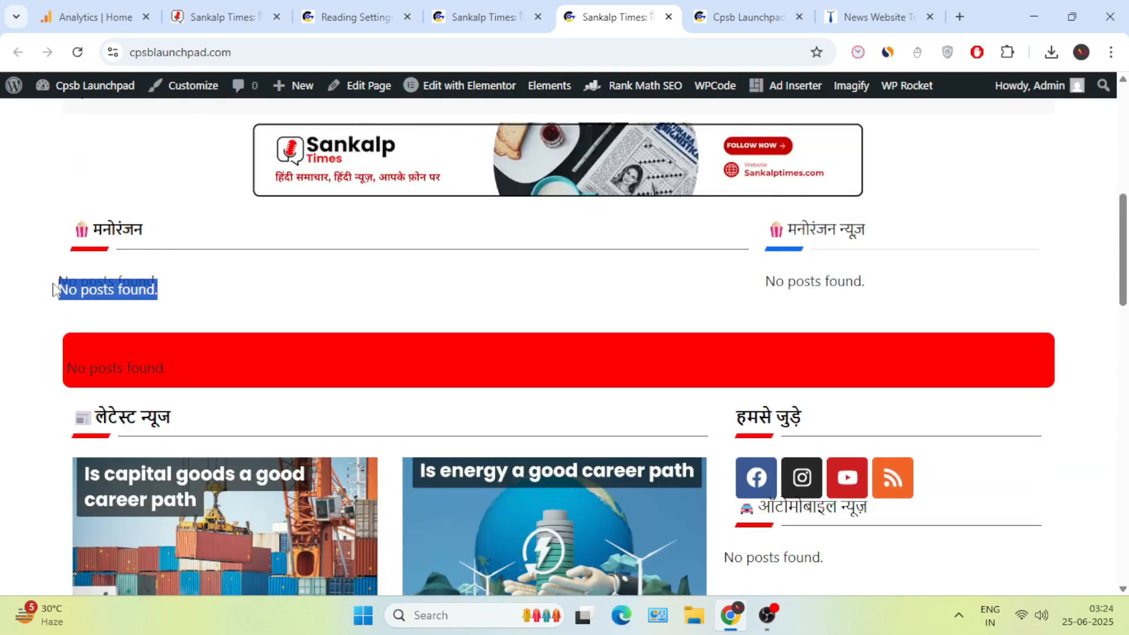
scroll(294, 282, "up", 4)
scroll(441, 176, "down", 3)
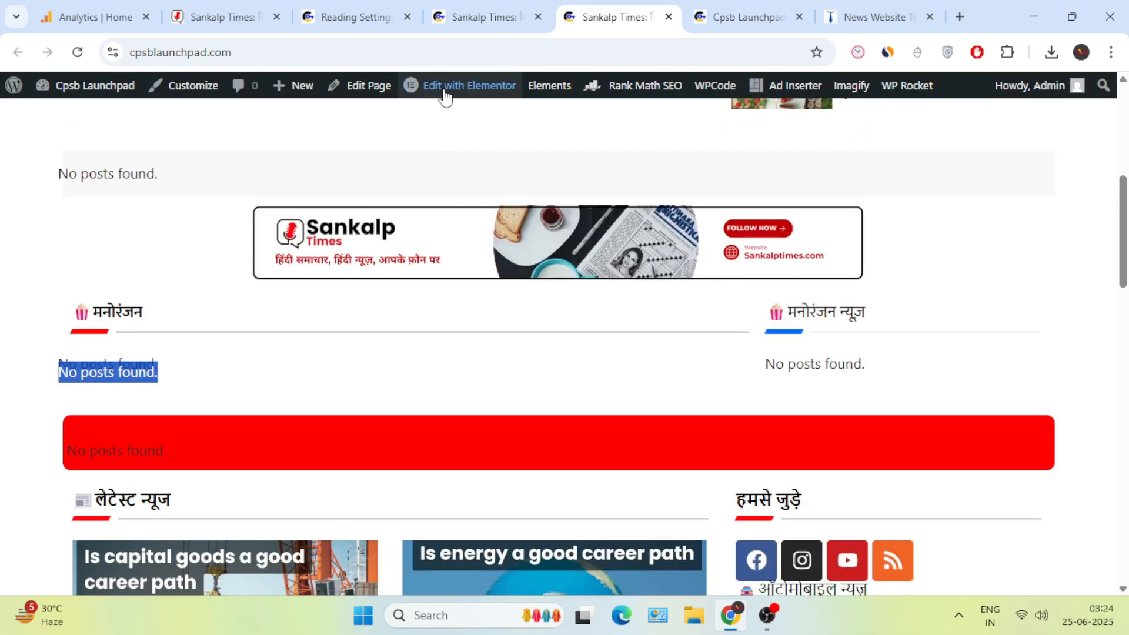
Open the Sankalp Times page in the Elementor editor, looking over the live home page while the editor loads.
mouse_move(446, 94)
left_click(465, 21)
left_click(494, 85)
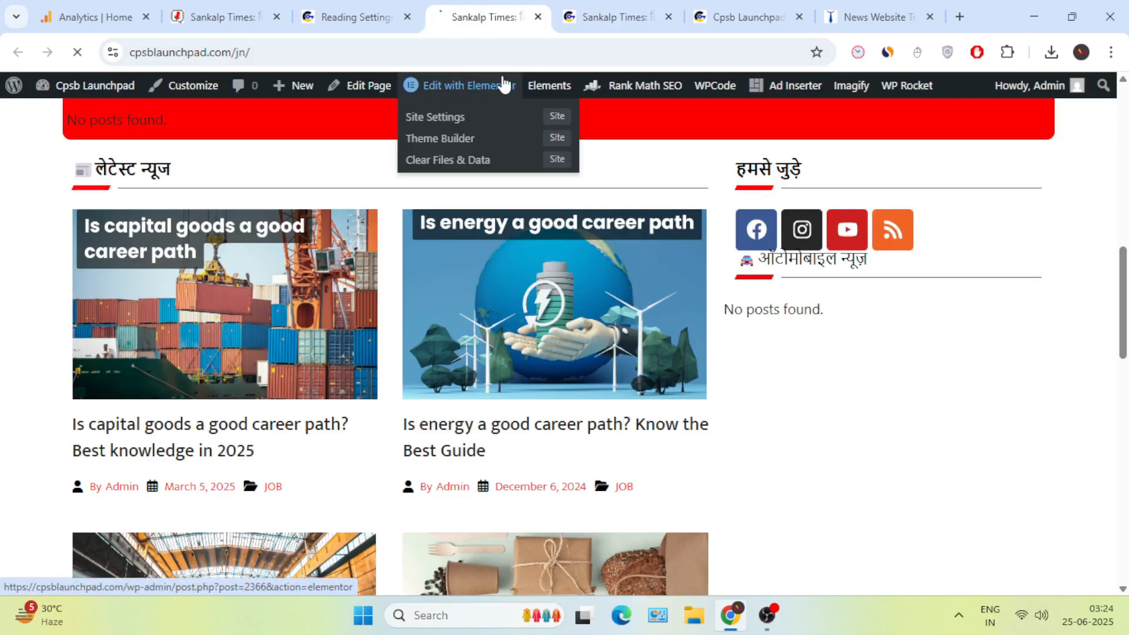
left_click(600, 22)
scroll(415, 282, "down", 20)
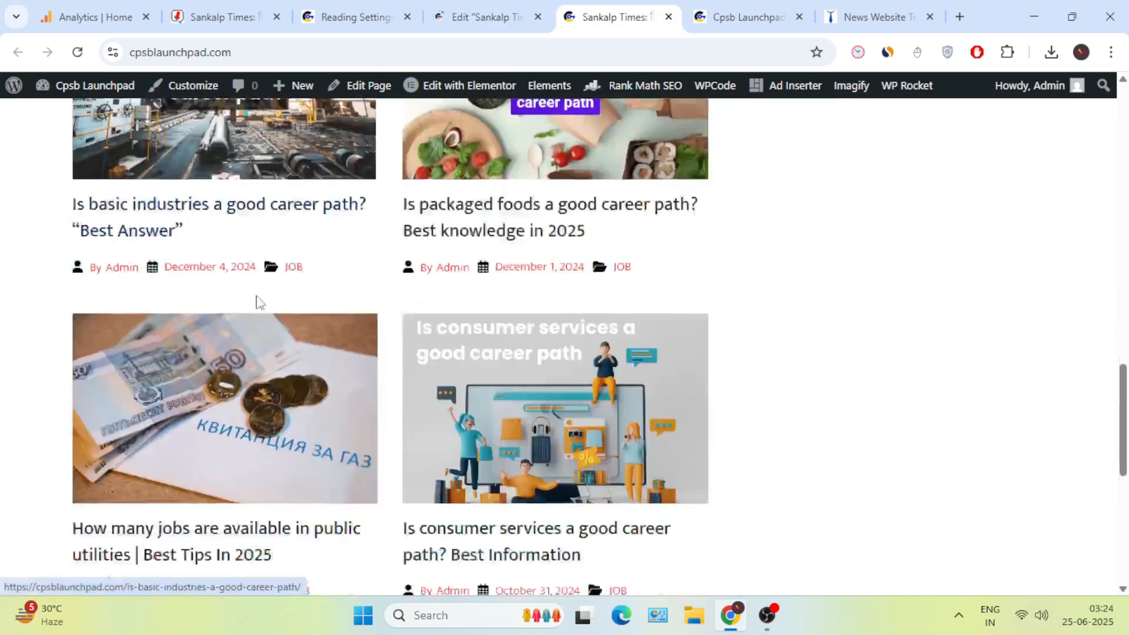
scroll(464, 306, "up", 6)
scroll(450, 332, "up", 10)
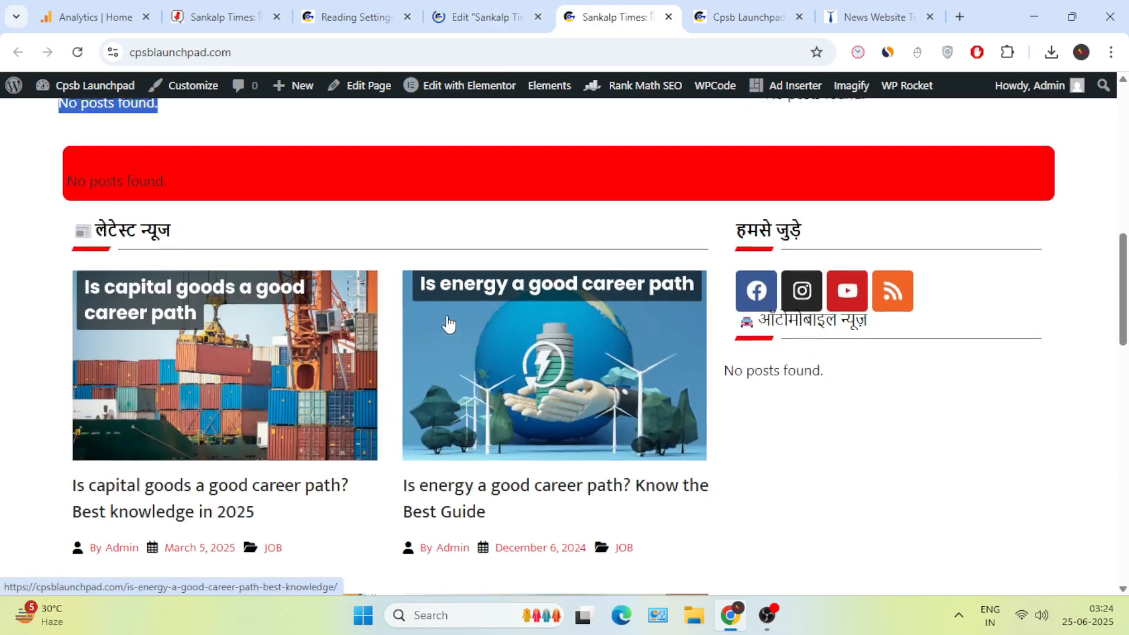
scroll(445, 325, "up", 1)
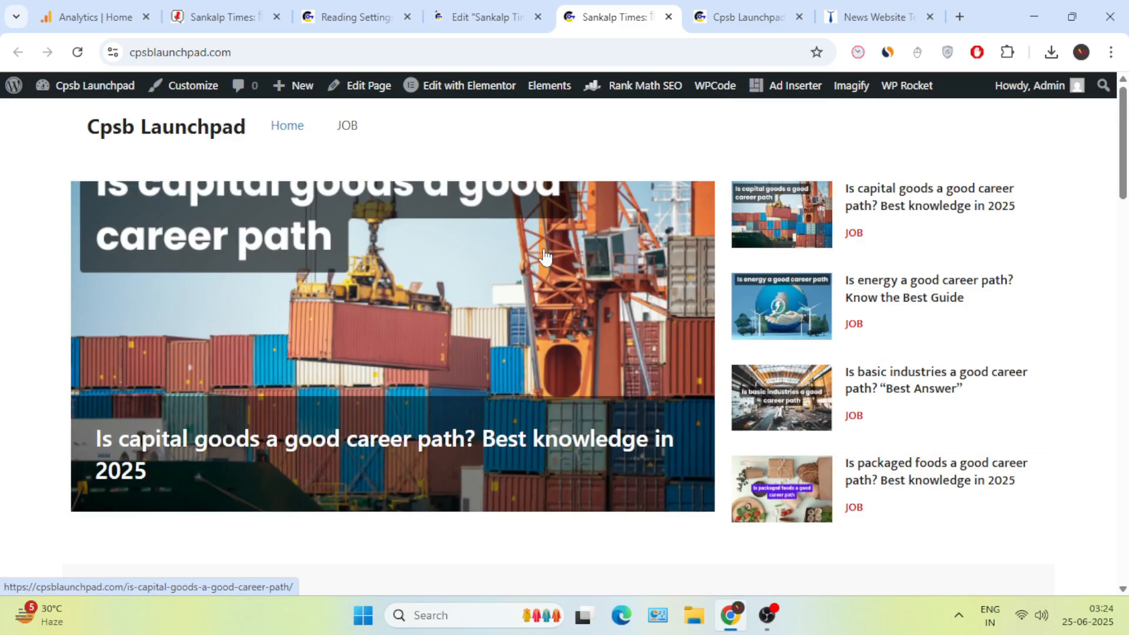
left_click(493, 17)
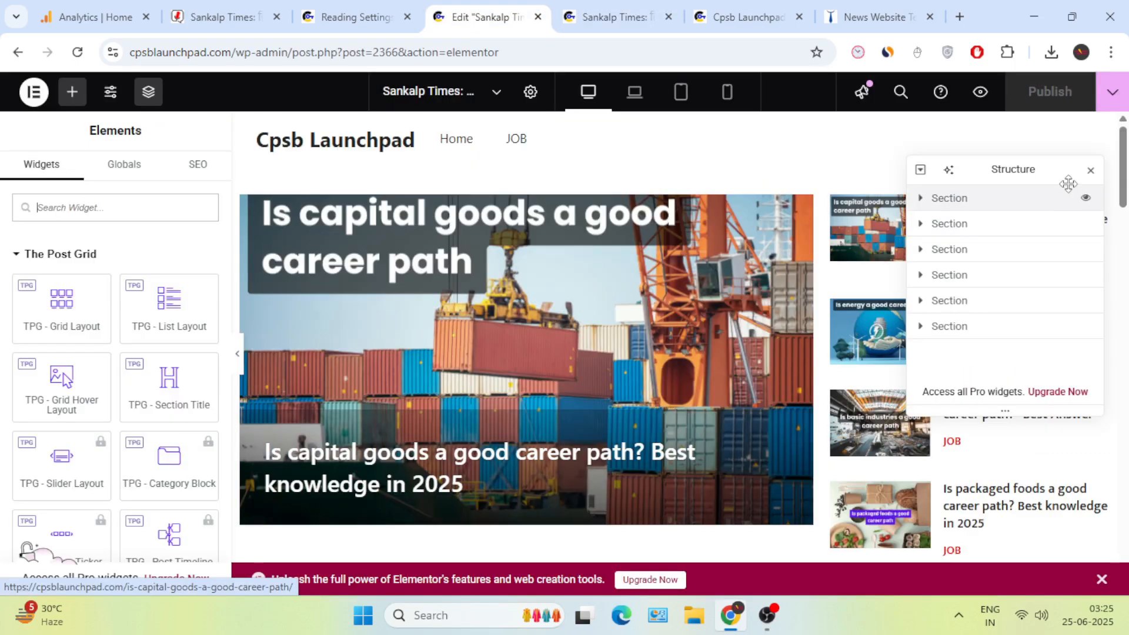
Close the editor's Structure panel and the upgrade banner to clear the view of the page.
left_click(1091, 170)
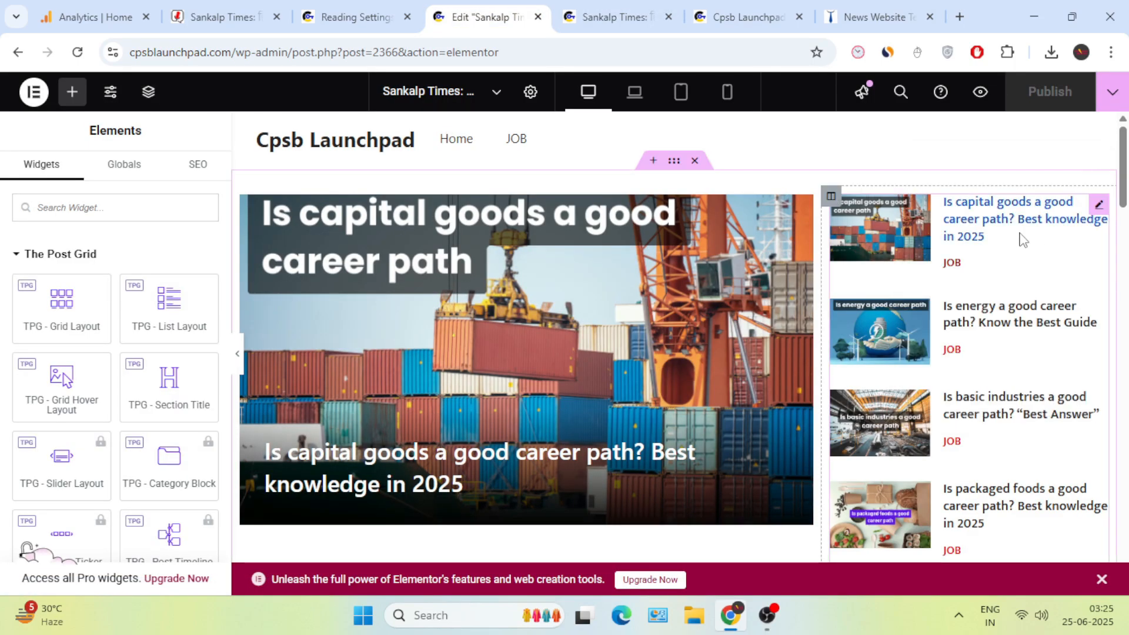
scroll(1023, 240, "down", 5)
left_click(1102, 580)
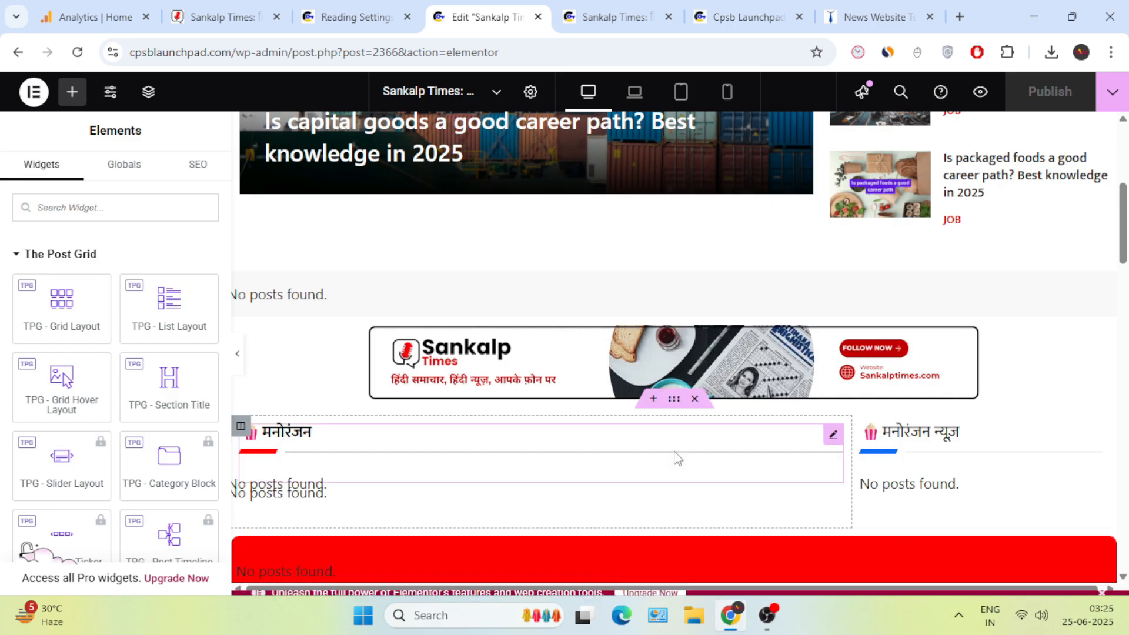
Filter the three-column TPG List Layout above the Sankalp Times banner by the JOB category in its query settings.
scroll(626, 398, "down", 1)
scroll(600, 400, "up", 3)
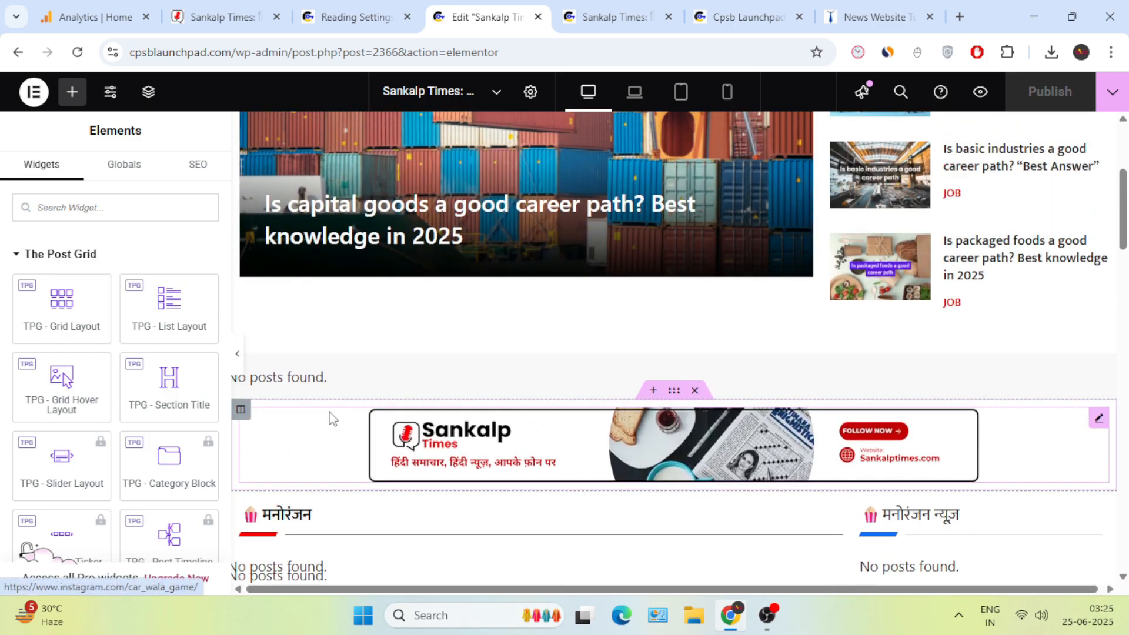
left_click(321, 372)
scroll(53, 410, "down", 5)
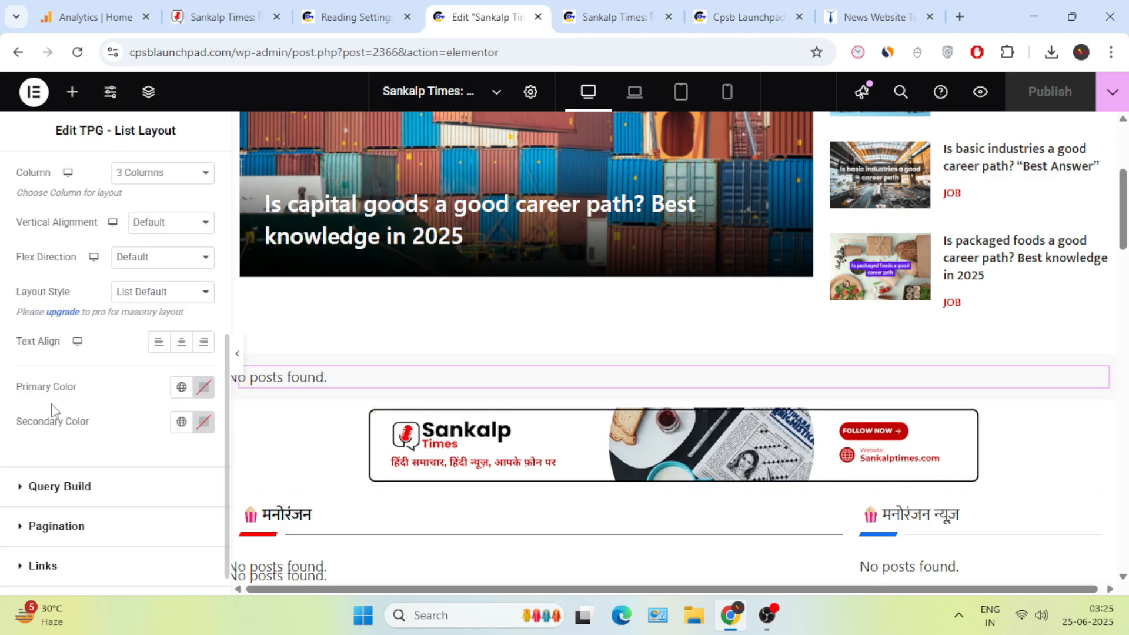
left_click(67, 456)
scroll(77, 441, "down", 6)
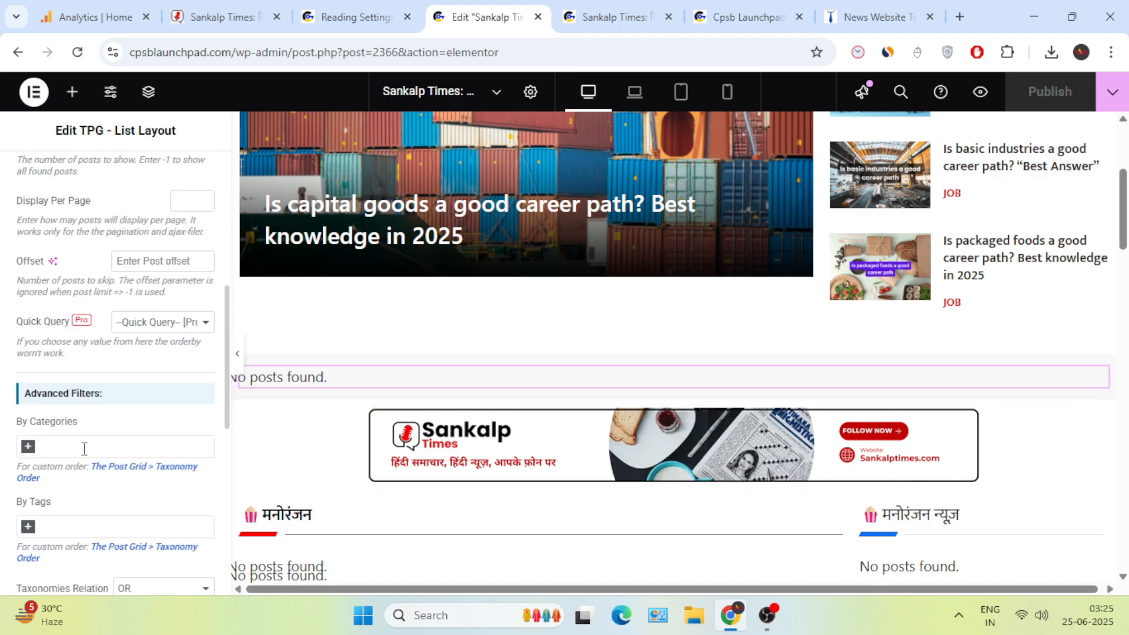
left_click(37, 448)
left_click(43, 469)
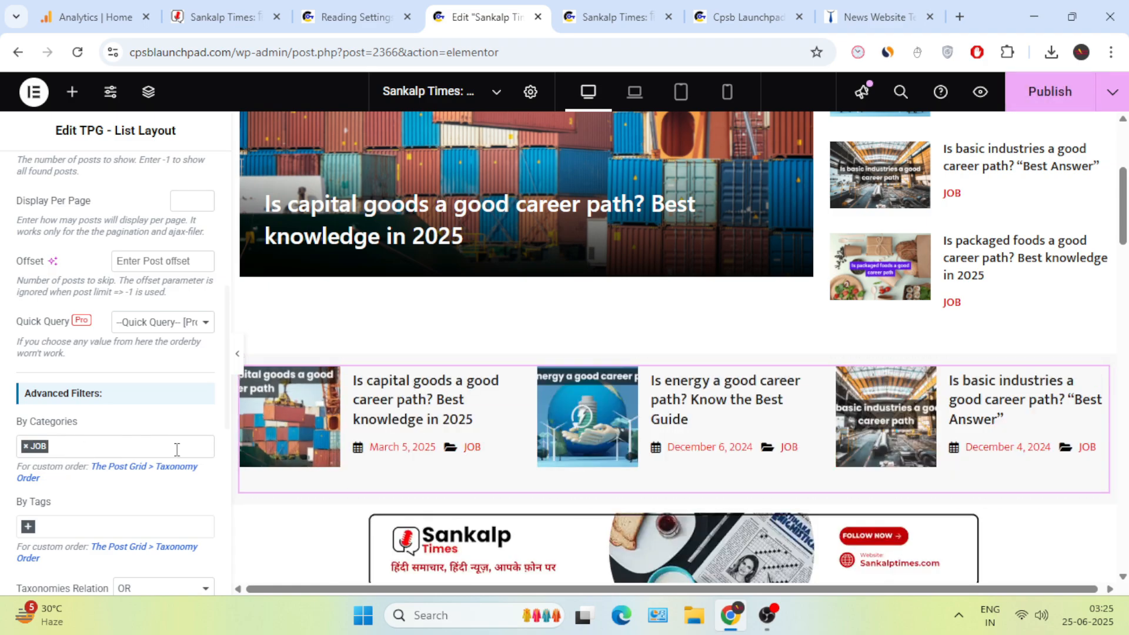
left_click(123, 445)
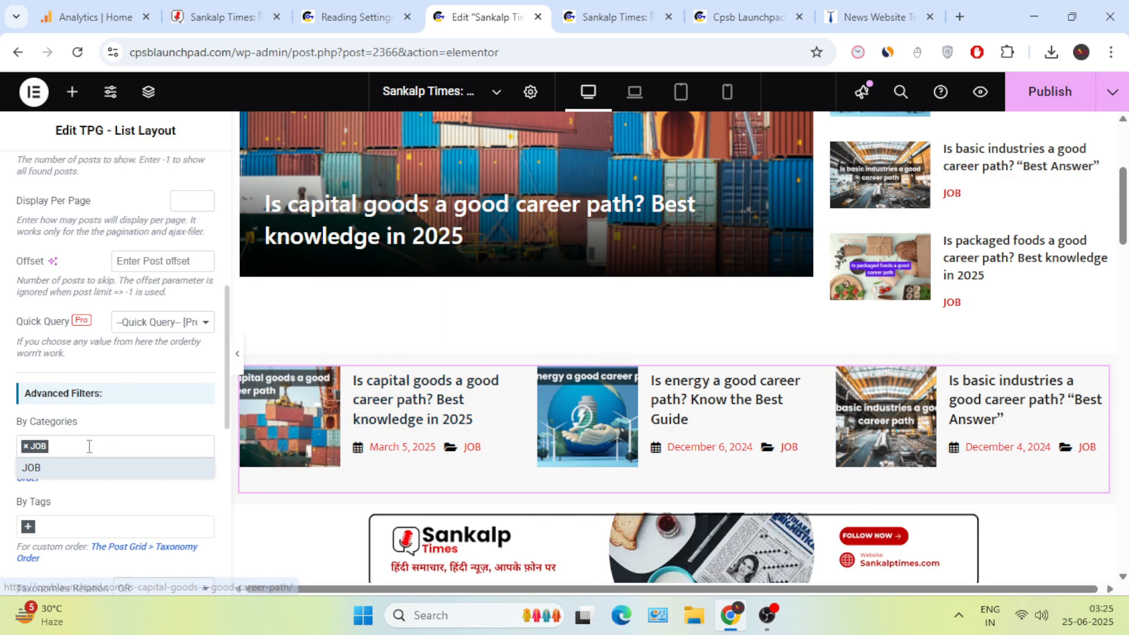
Filter the two-column TPG List Layout under the मनोरंजन heading by the JOB category in its query settings.
scroll(559, 474, "down", 5)
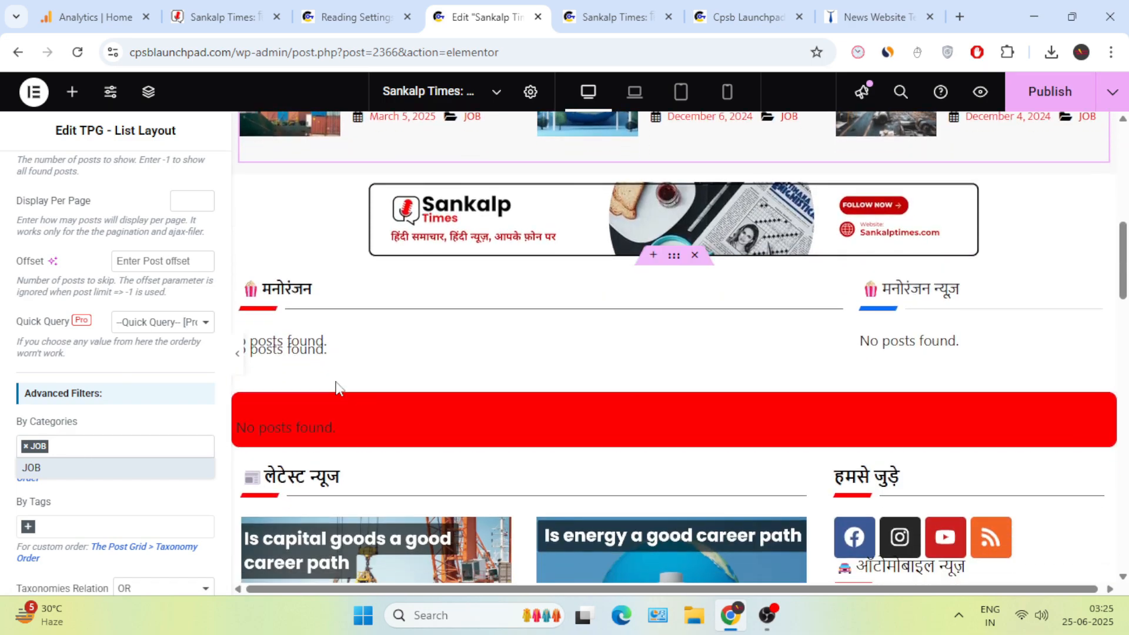
left_click(286, 341)
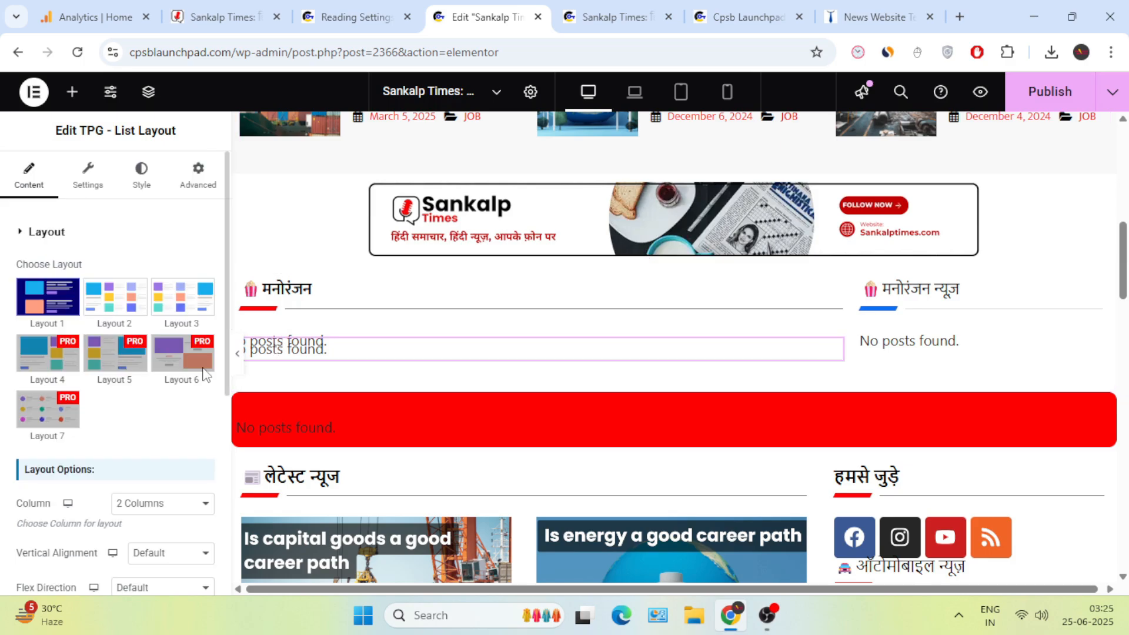
scroll(143, 457, "down", 3)
scroll(143, 456, "down", 3)
left_click(82, 458)
scroll(76, 461, "down", 5)
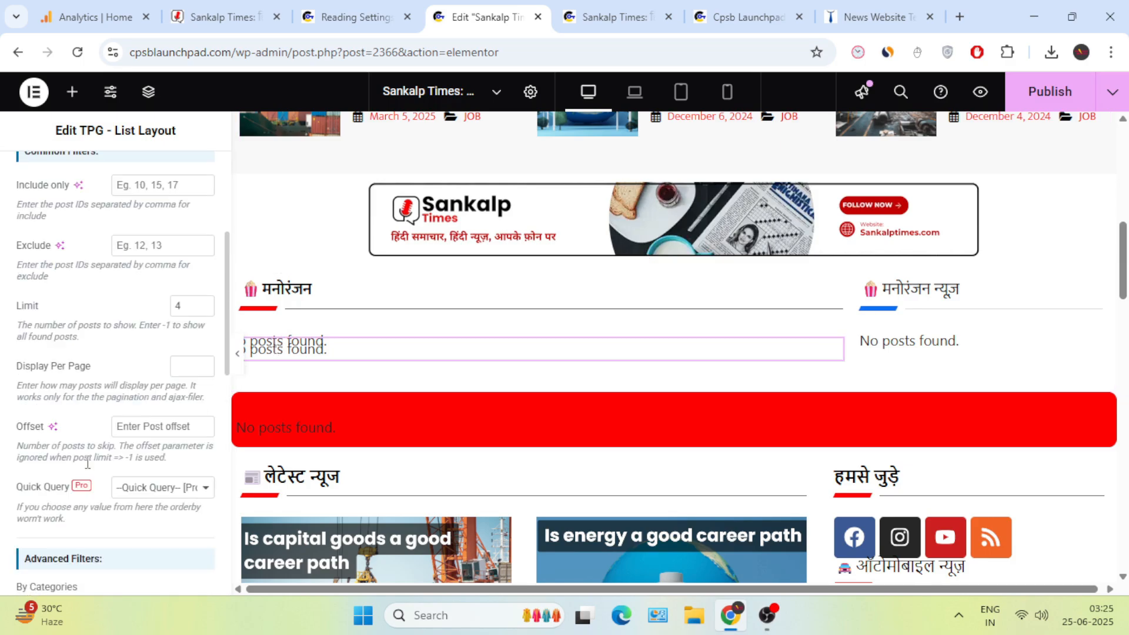
scroll(53, 482, "down", 3)
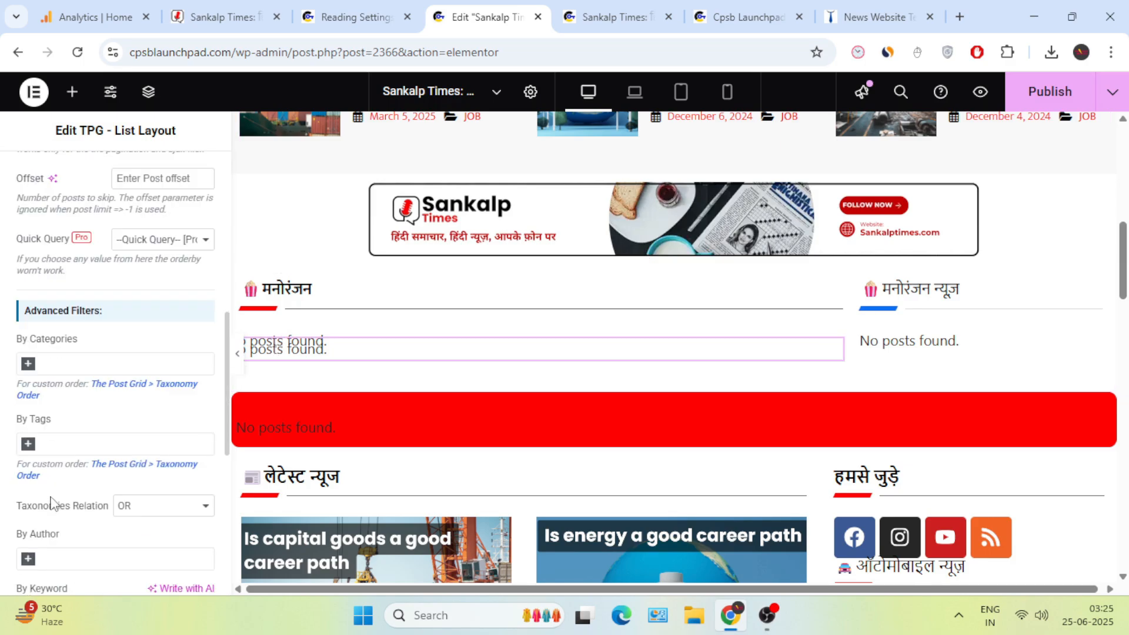
left_click(29, 363)
left_click(37, 388)
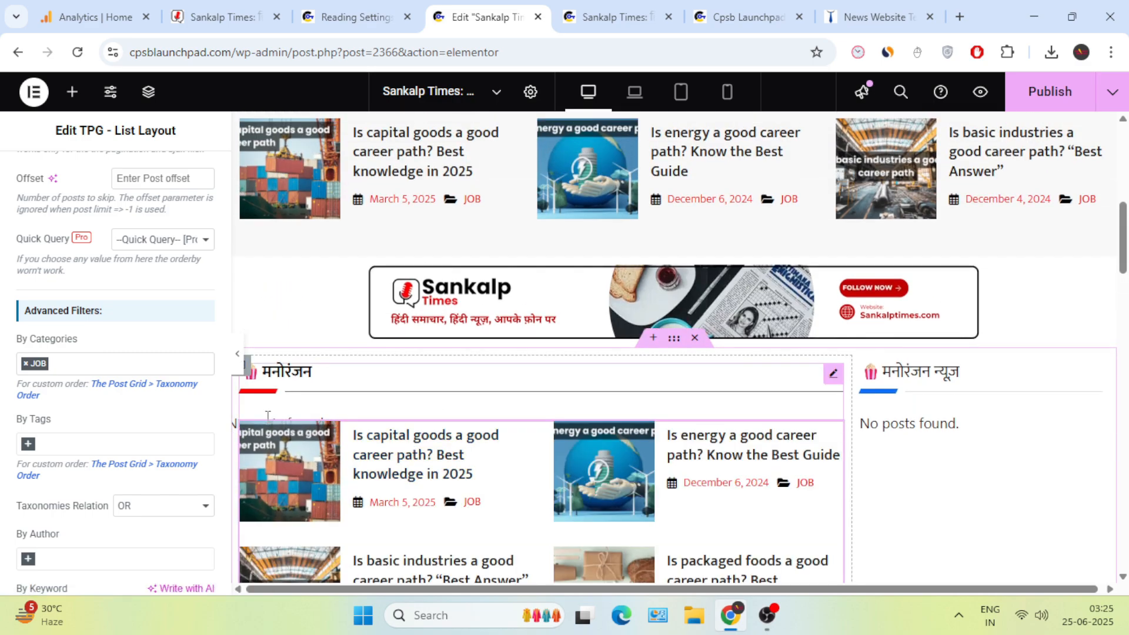
Filter the single-post TPG List Layout directly beneath the मनोरंजन heading by the JOB category.
left_click(267, 416)
scroll(104, 435, "down", 5)
left_click(106, 457)
scroll(107, 406, "down", 1)
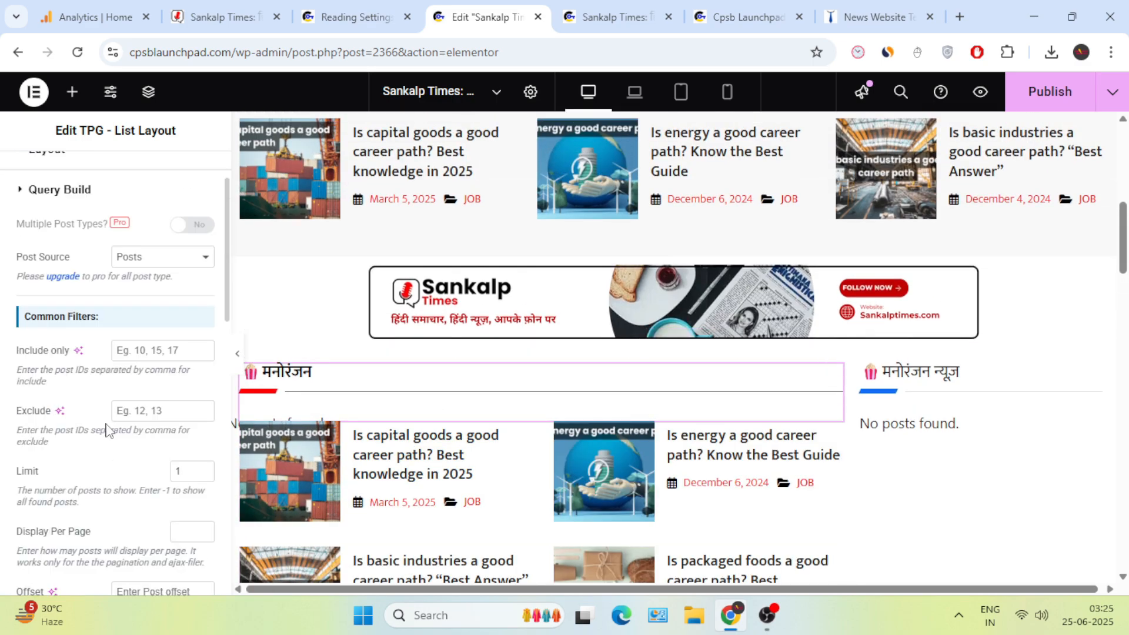
scroll(106, 428, "down", 5)
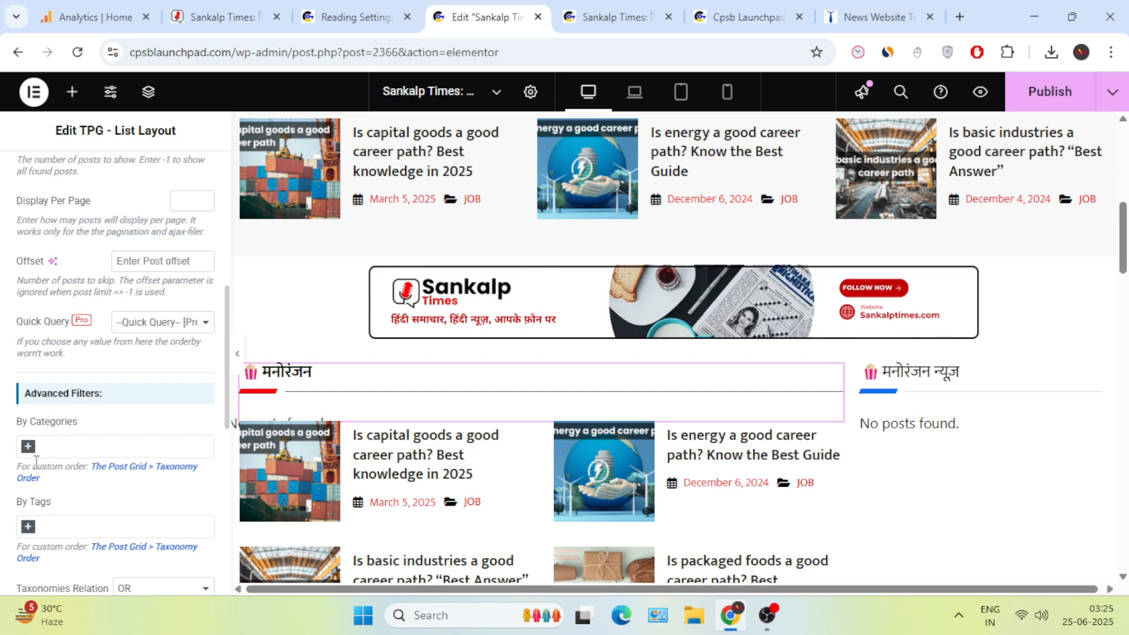
left_click(30, 448)
left_click(41, 468)
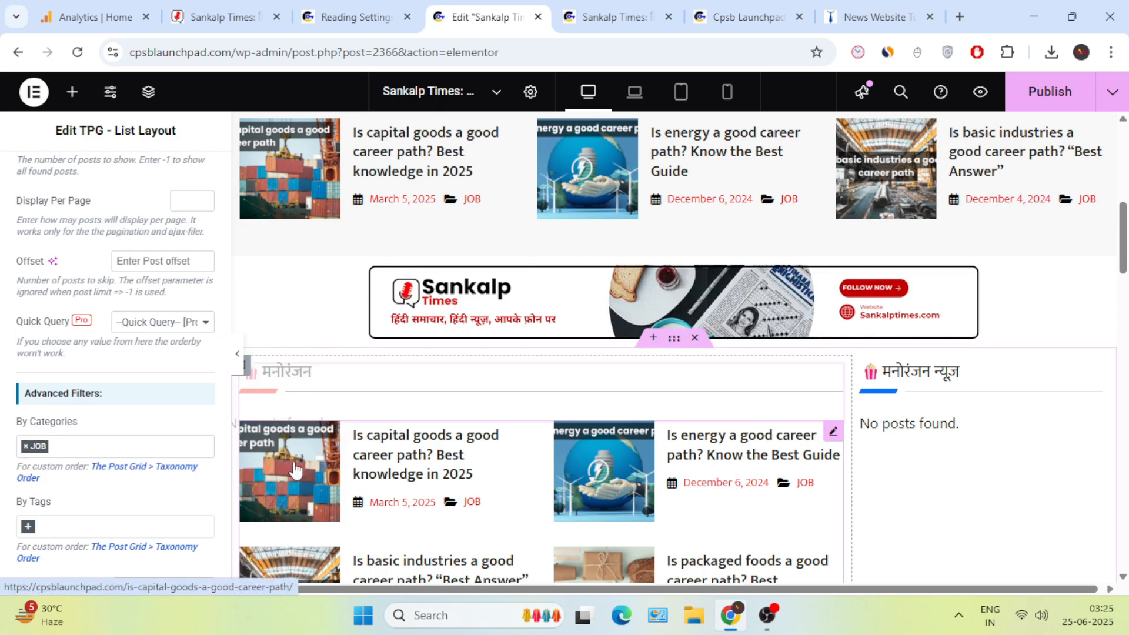
Filter the TPG Grid Layout in the मनोरंजन न्यूज़ column by the JOB category in its query settings.
scroll(588, 433, "down", 3)
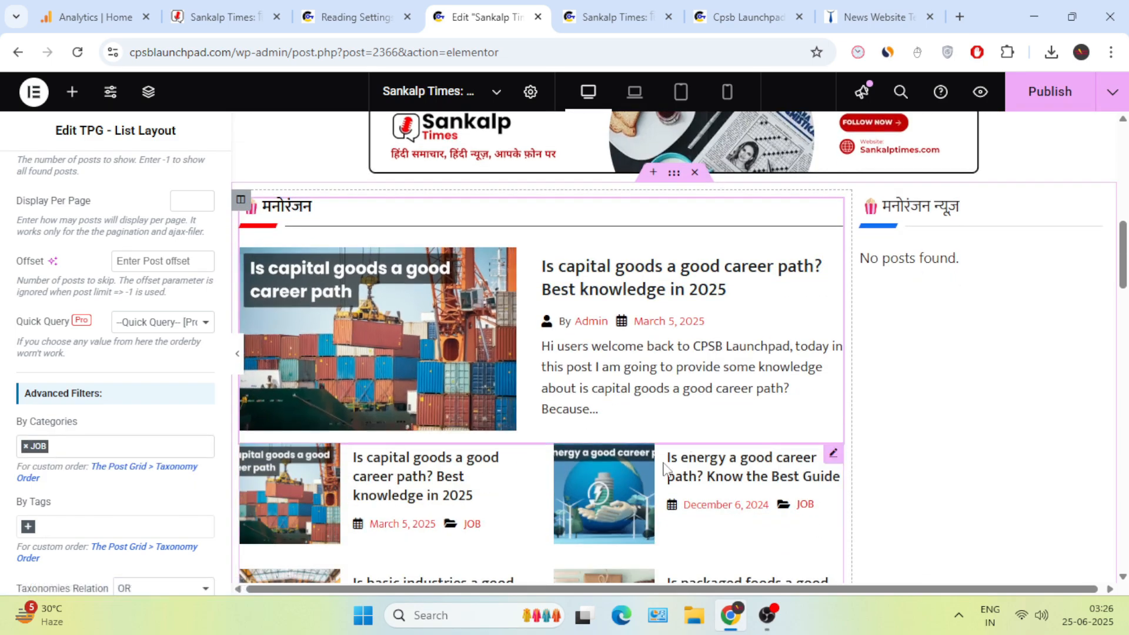
scroll(705, 412, "down", 6)
scroll(686, 414, "up", 7)
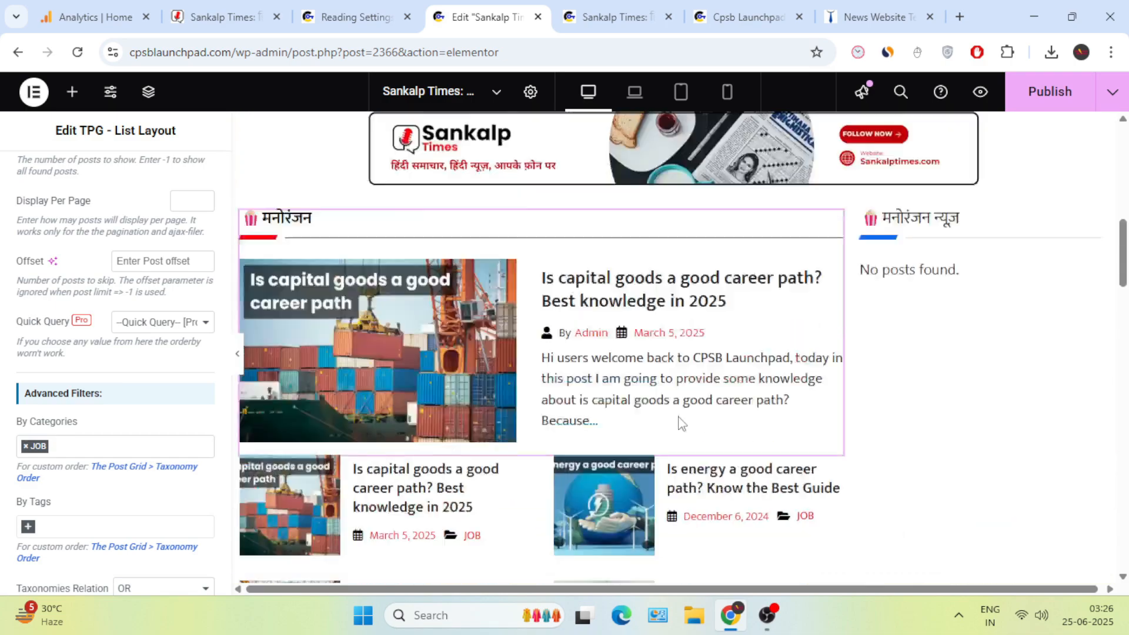
scroll(682, 371, "down", 2)
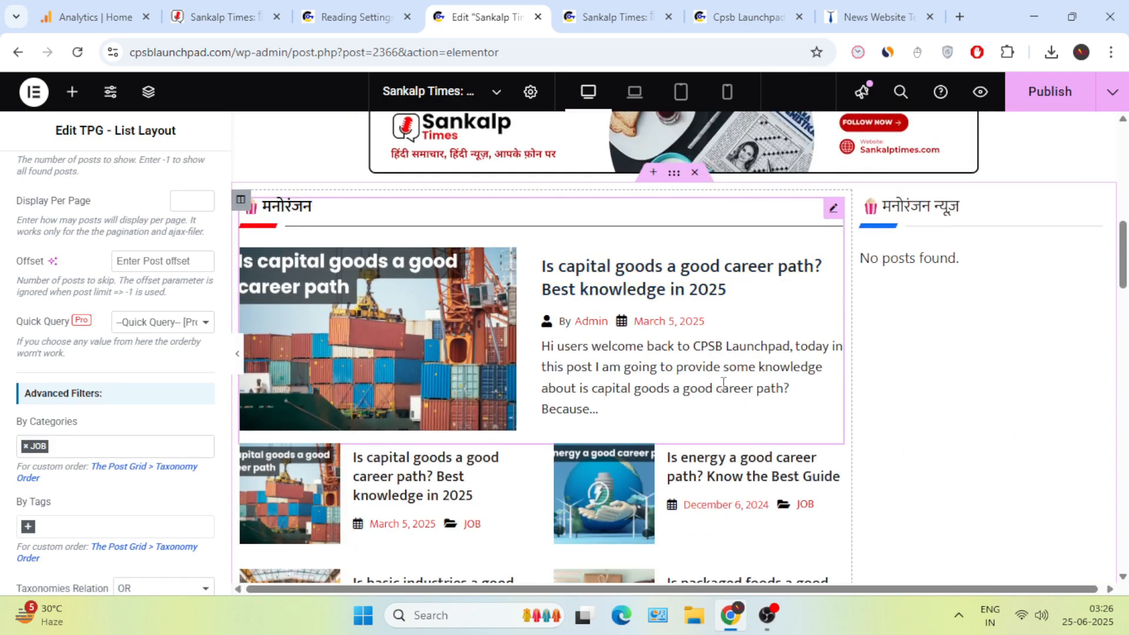
left_click(905, 257)
scroll(150, 391, "down", 5)
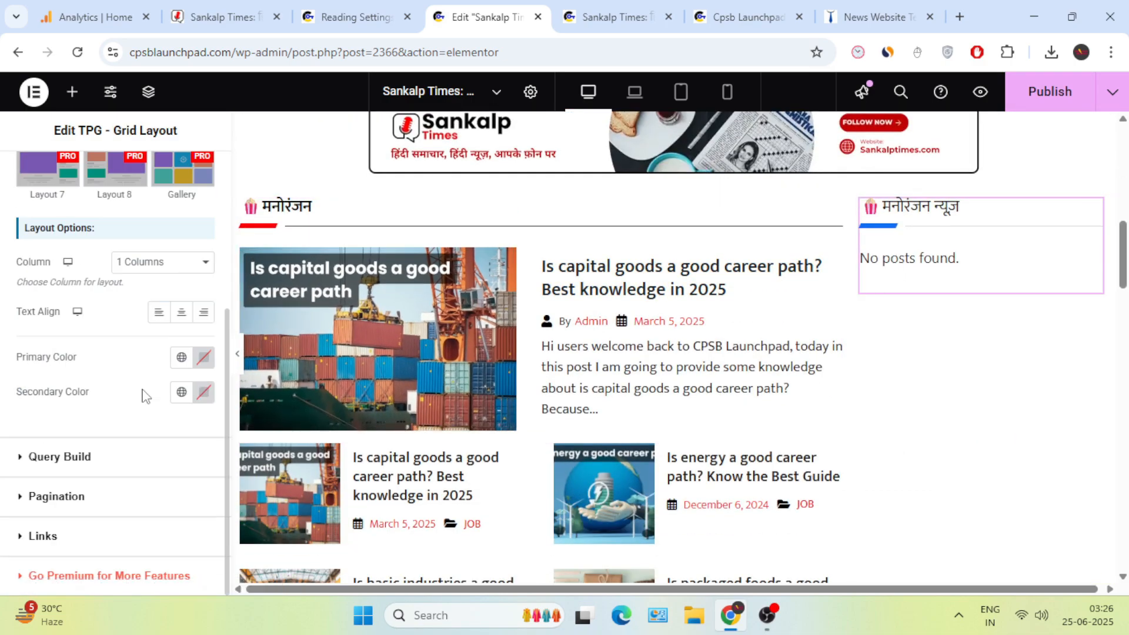
left_click(59, 457)
scroll(83, 471, "down", 7)
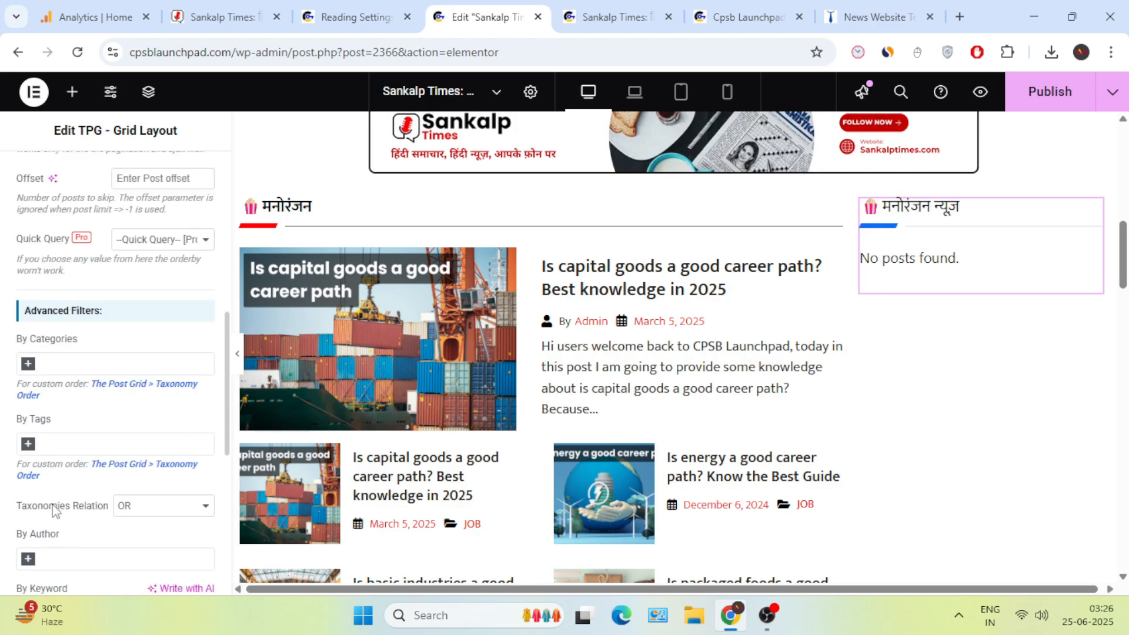
left_click(31, 365)
left_click(35, 385)
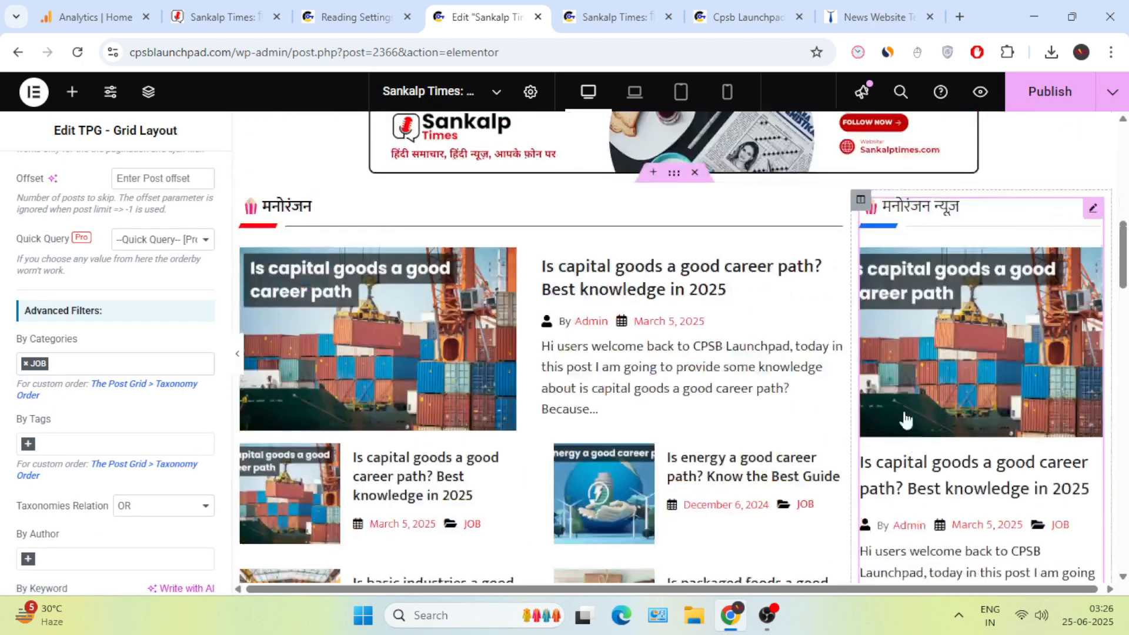
Compare the empty red banner section with the same section on the live sankalptimes.com home page, and return to the Elementor editor.
scroll(891, 394, "down", 10)
scroll(759, 352, "up", 1)
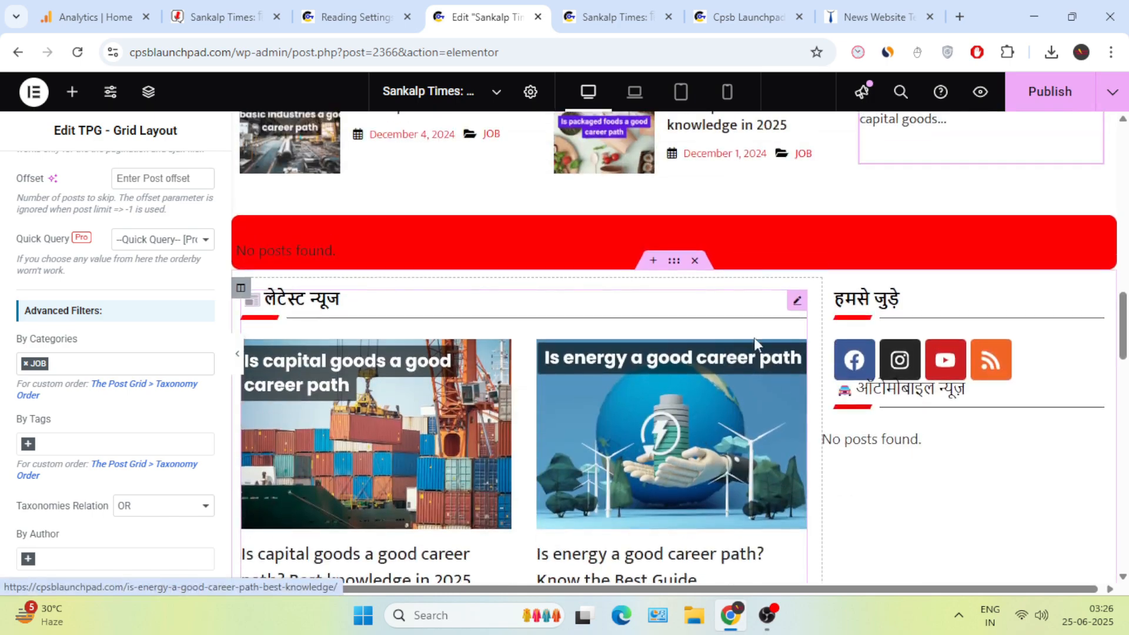
scroll(706, 341, "down", 1)
scroll(615, 347, "down", 4)
scroll(529, 365, "up", 7)
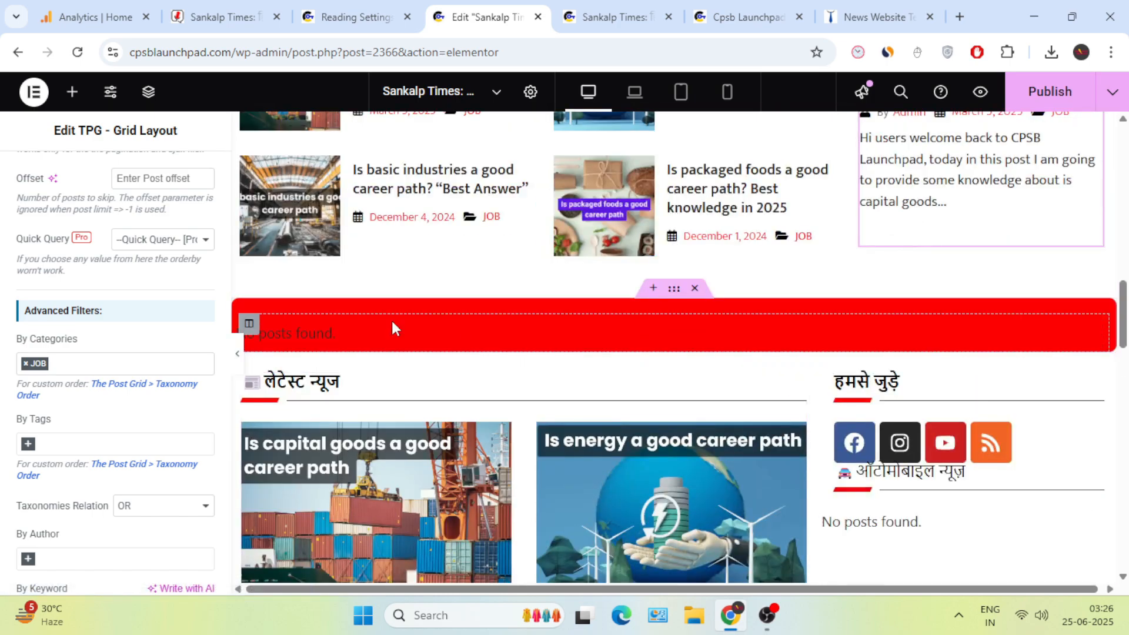
left_click(226, 17)
scroll(479, 329, "down", 10)
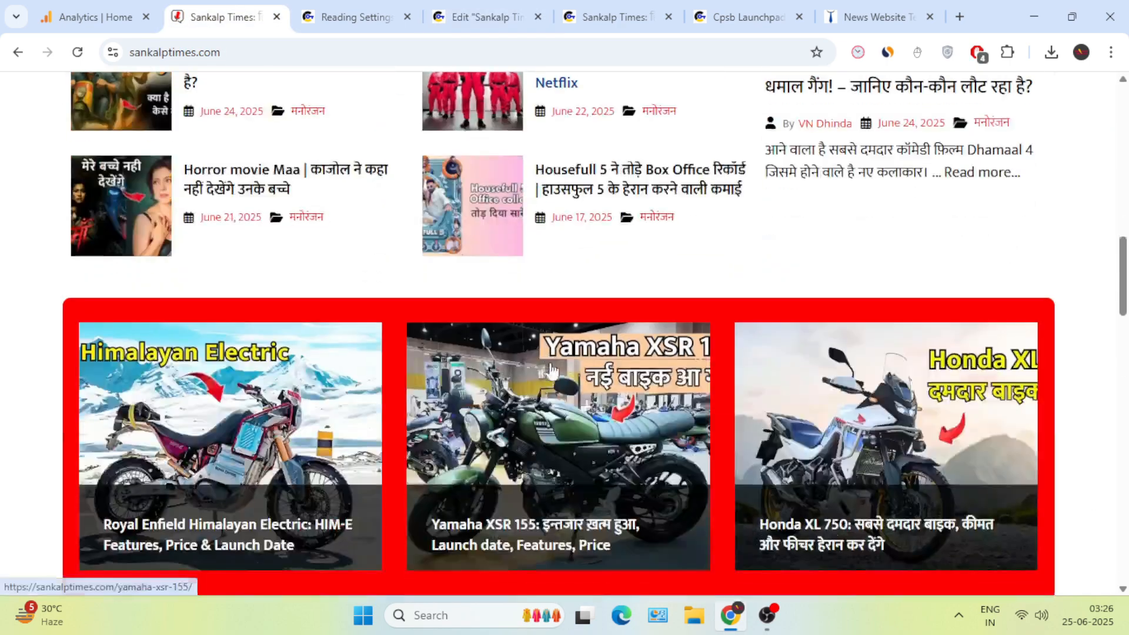
scroll(470, 321, "up", 4)
scroll(588, 329, "down", 7)
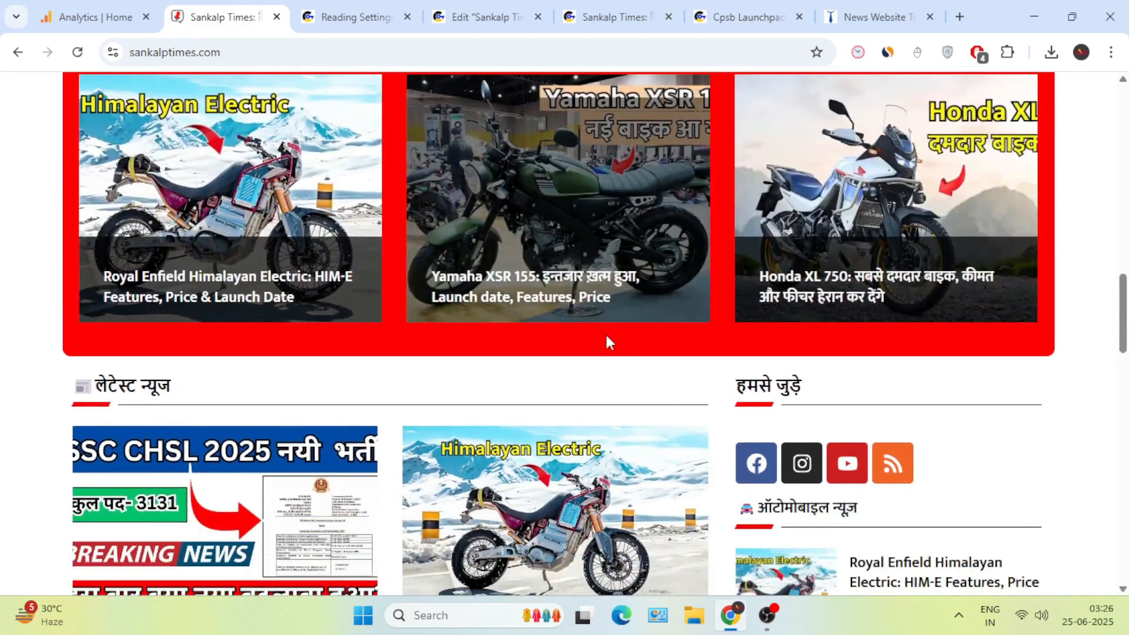
scroll(608, 380, "up", 5)
left_click(611, 17)
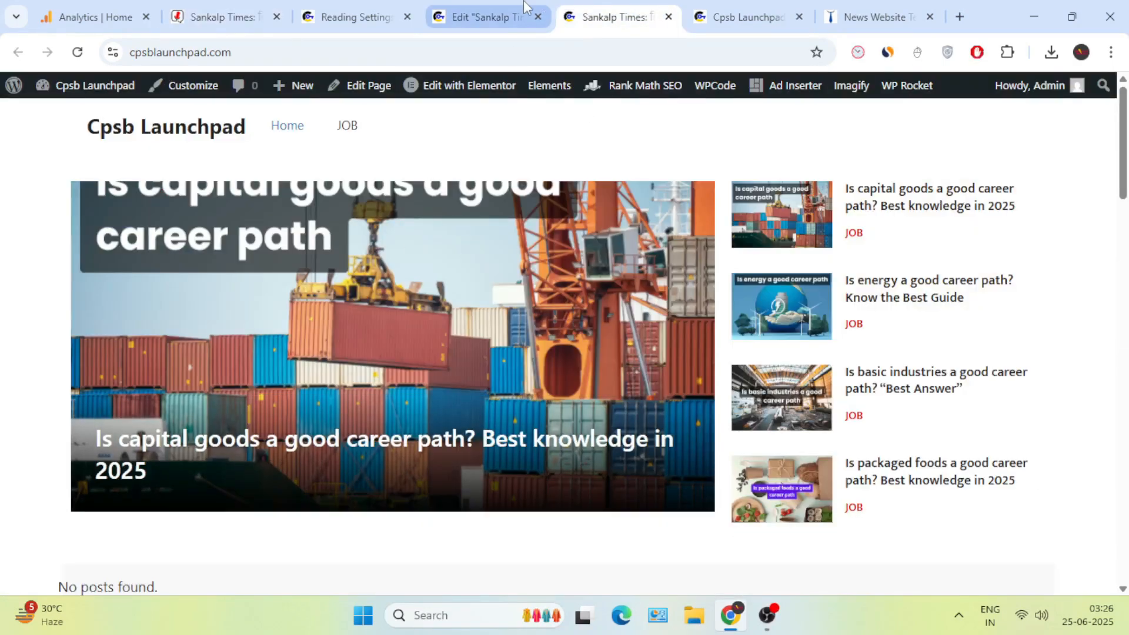
left_click(483, 17)
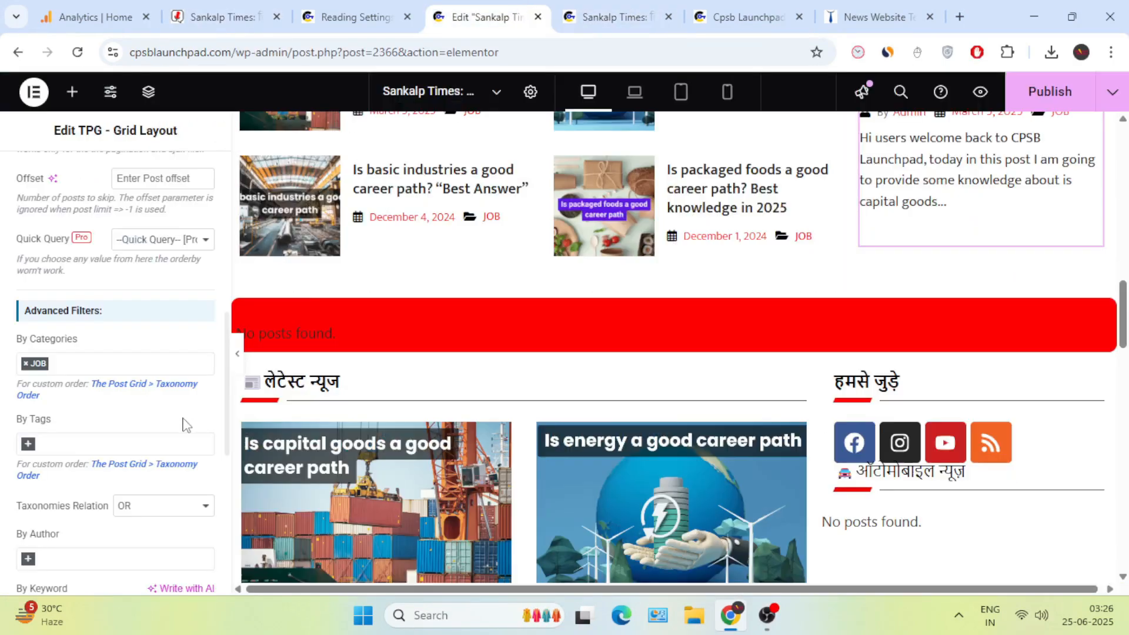
Filter the three-column TPG Grid Hover Layout in the red banner section by the JOB category.
left_click(365, 333)
scroll(78, 364, "down", 6)
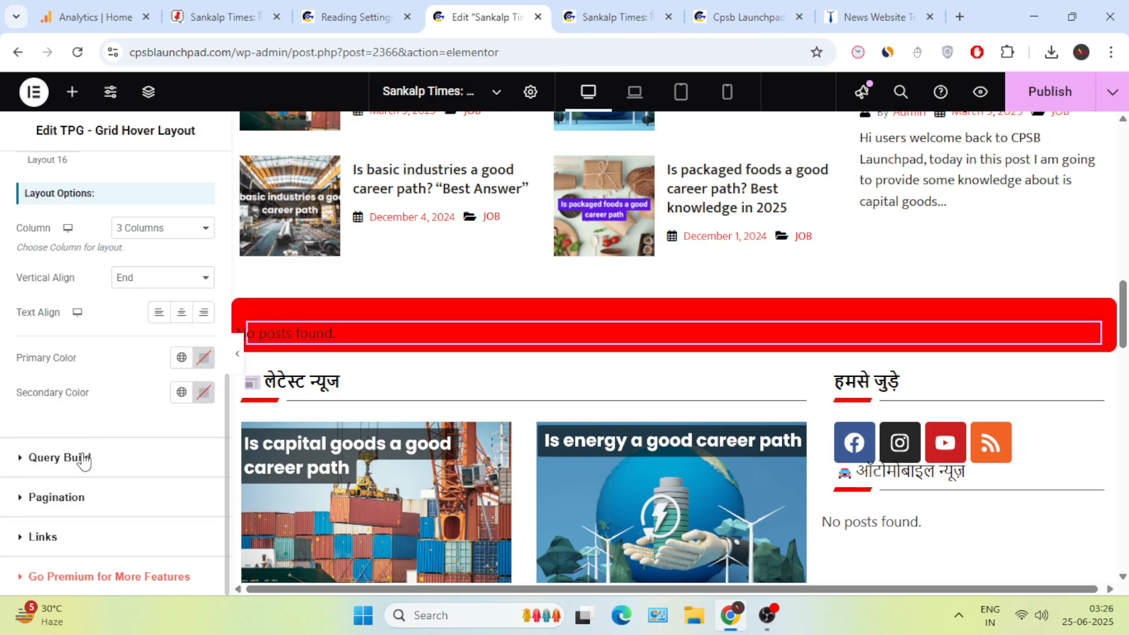
left_click(83, 462)
scroll(82, 447, "down", 5)
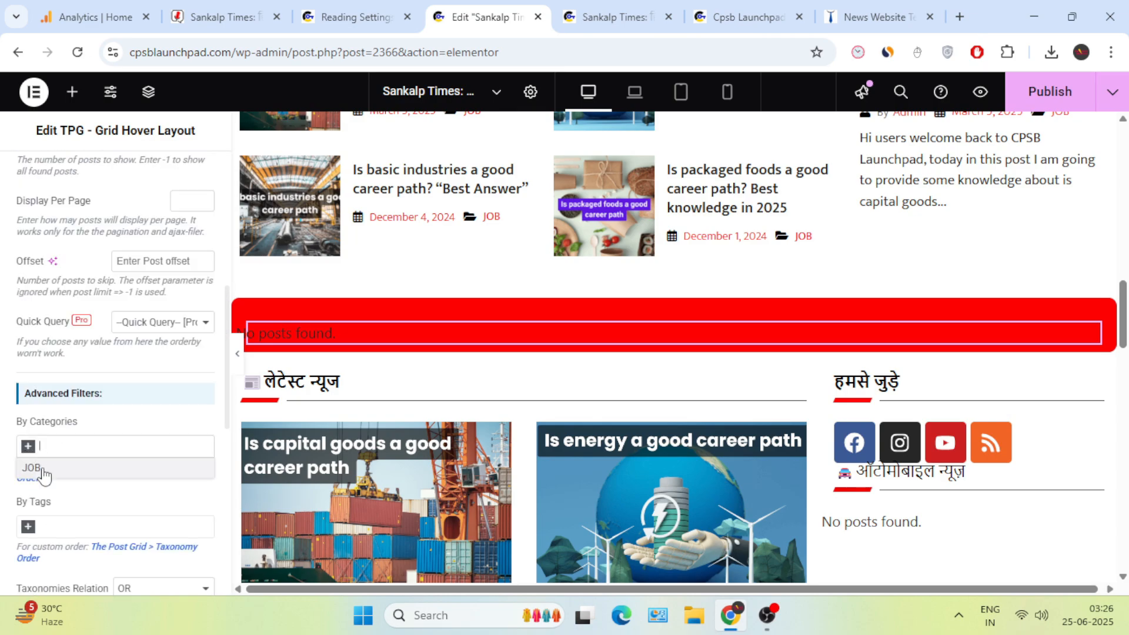
left_click(40, 467)
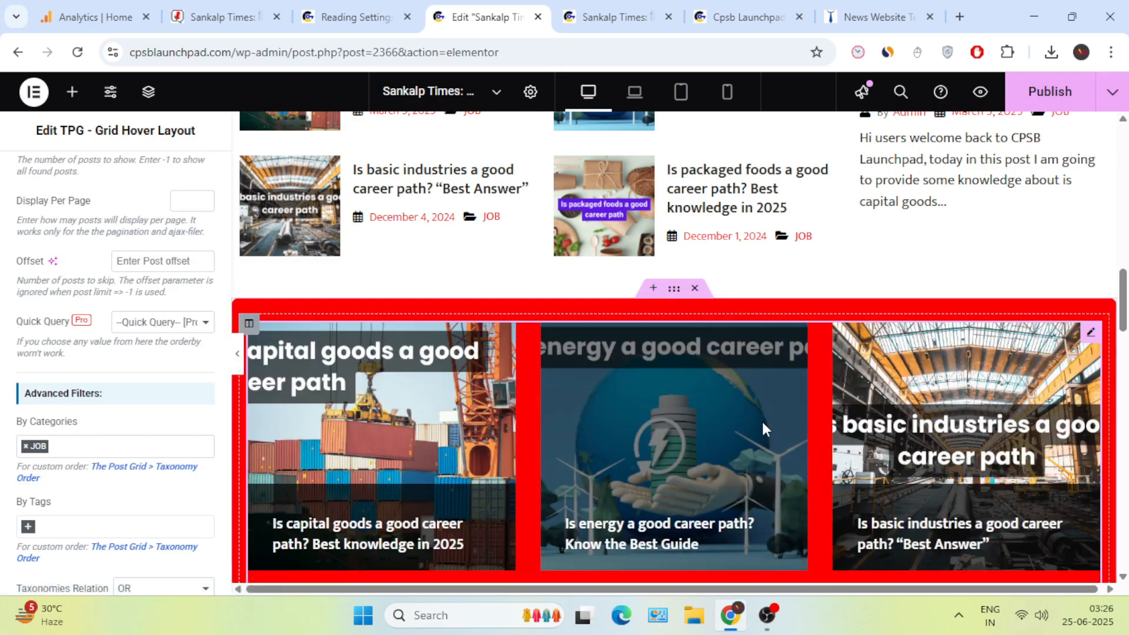
Filter the TPG List Layout under the ऑटोमोबाइल न्यूज़ heading by the JOB category in its query settings.
scroll(761, 429, "down", 5)
scroll(765, 470, "down", 3)
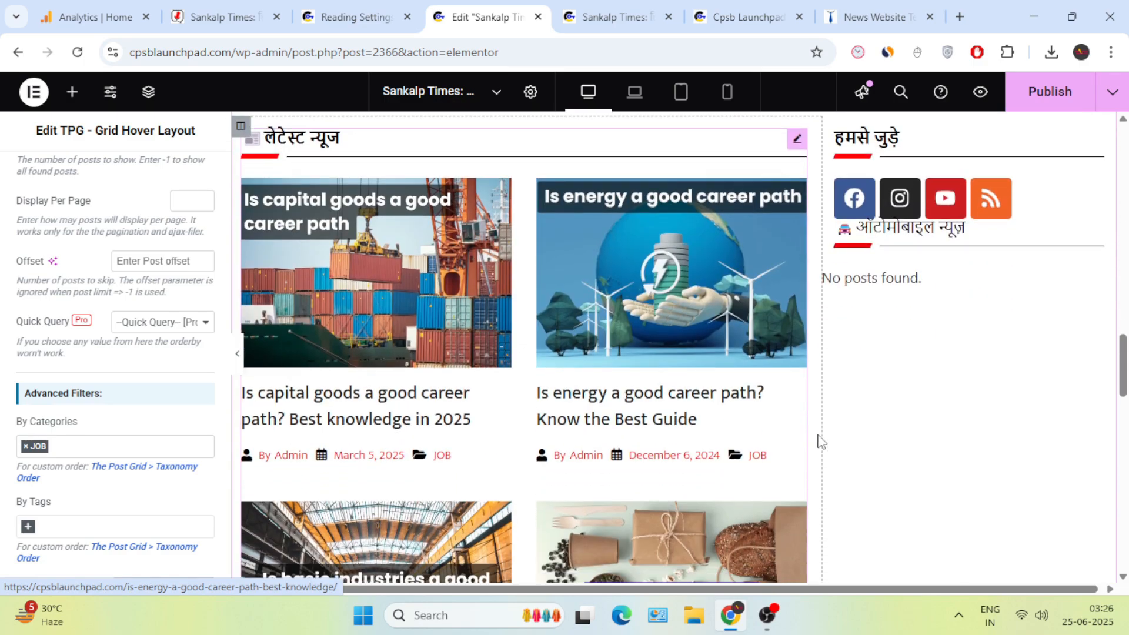
left_click(861, 279)
scroll(135, 423, "down", 5)
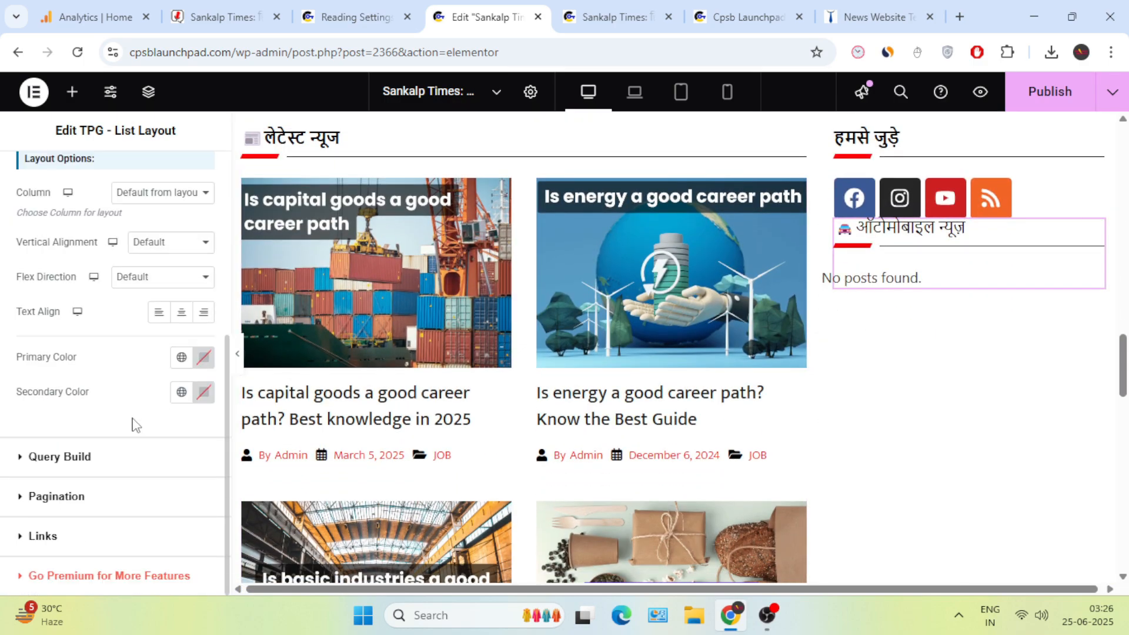
left_click(66, 456)
scroll(83, 446, "down", 8)
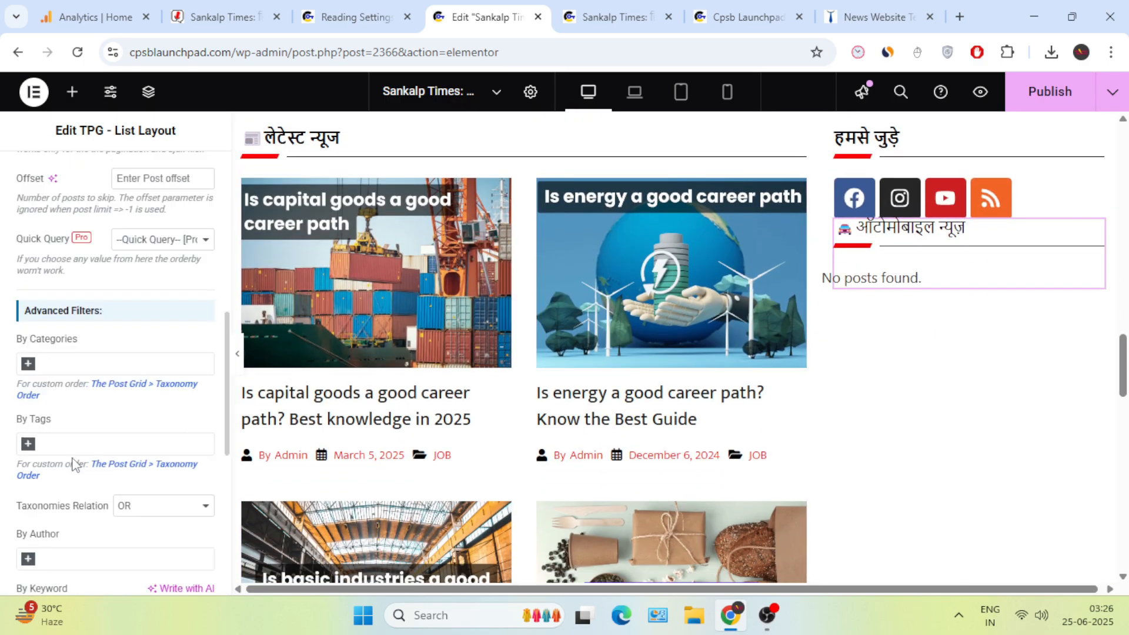
left_click(30, 285)
left_click(50, 302)
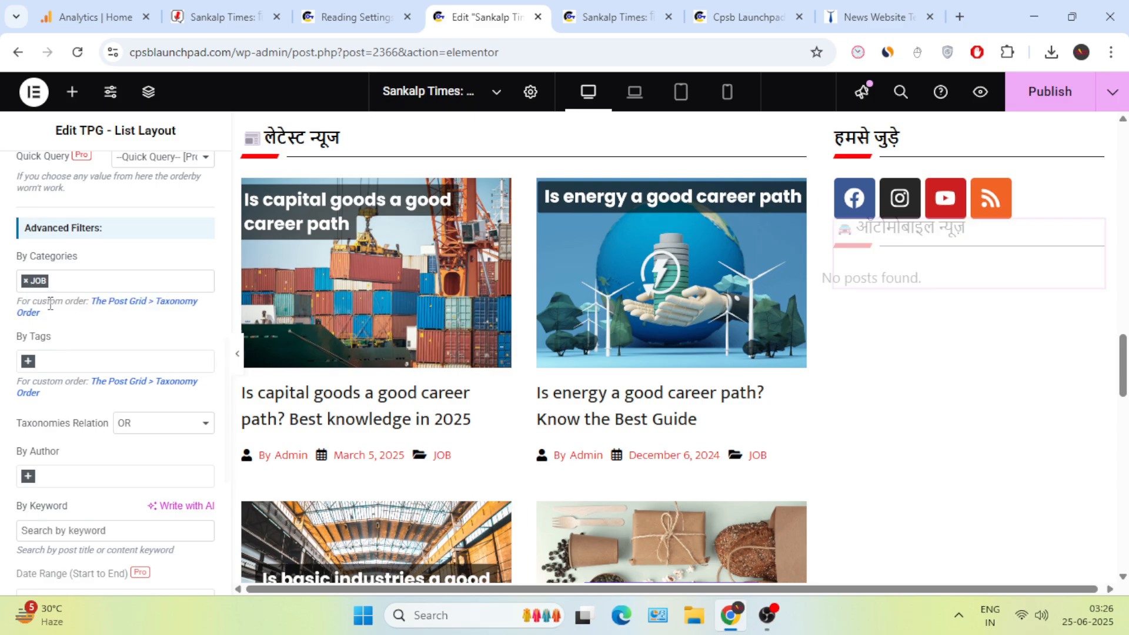
Look over the filled post blocks and publish the changes to the Sankalp Times page.
scroll(647, 370, "down", 10)
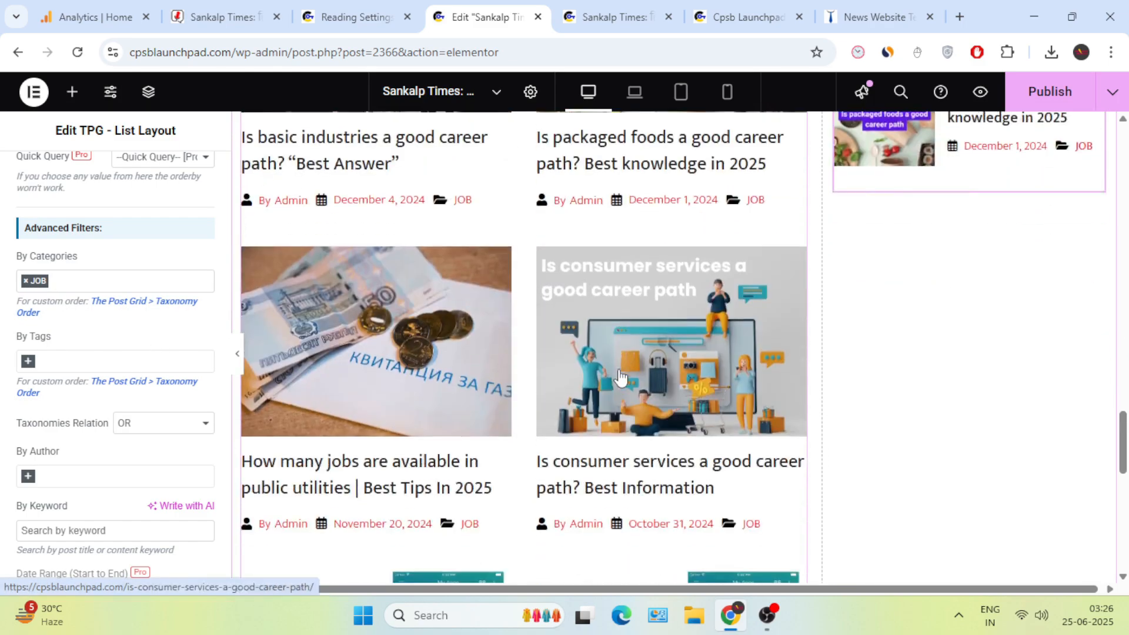
scroll(711, 361, "up", 10)
scroll(712, 361, "up", 15)
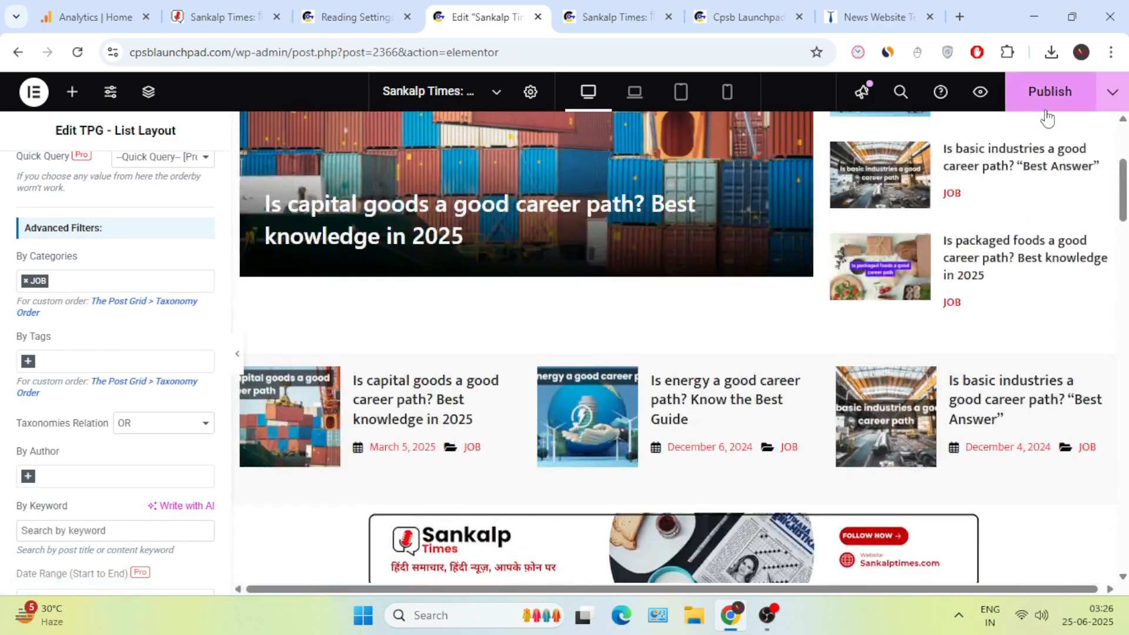
left_click(1049, 91)
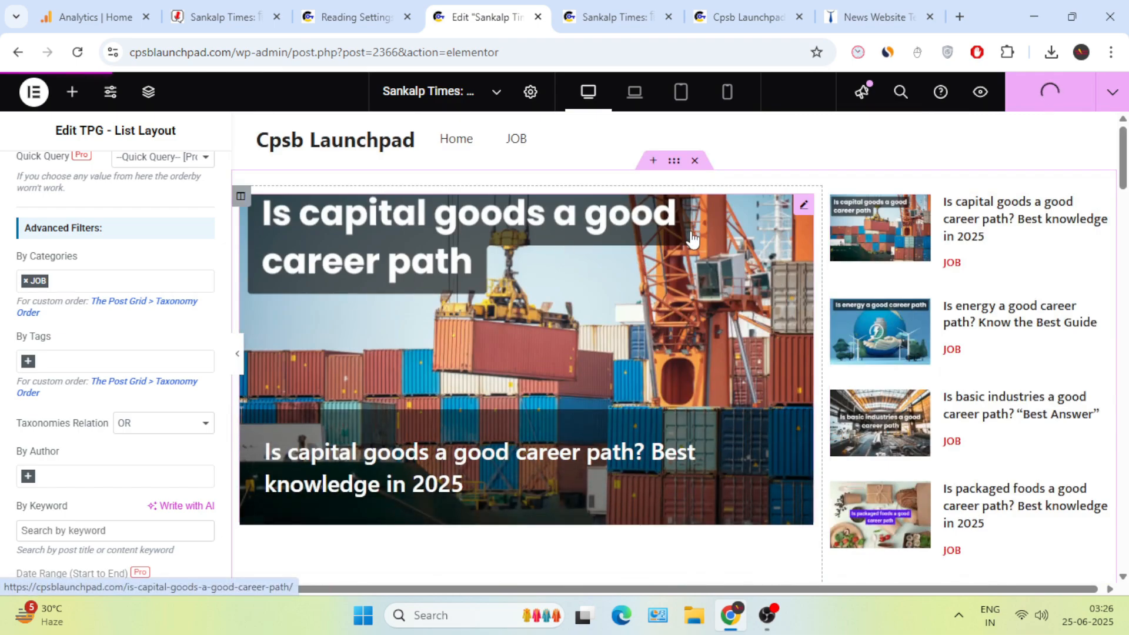
Examine the मनोरंजन, मनोरंजन न्यूज़ and लेटेस्ट न्यूज section headings on the published page in the editor.
scroll(538, 324, "down", 4)
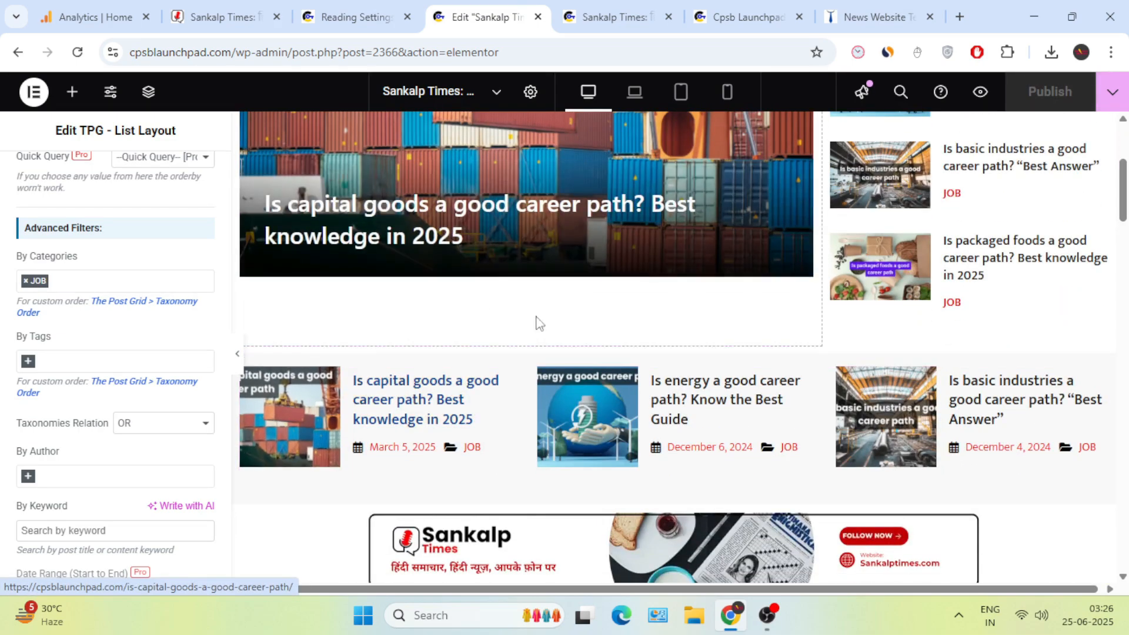
scroll(542, 398, "down", 4)
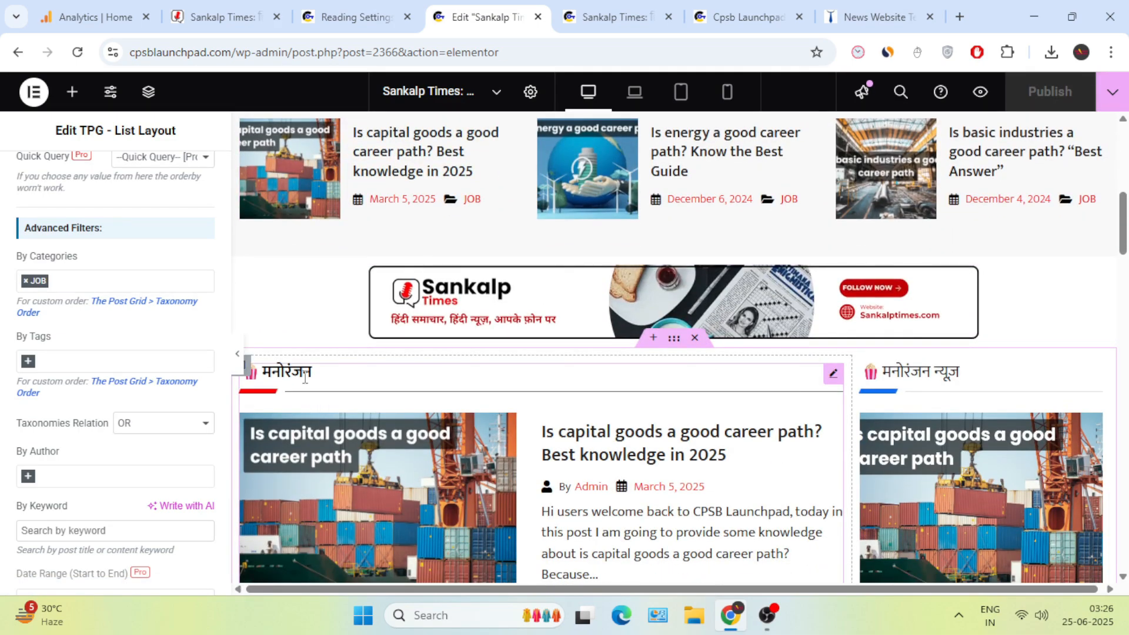
left_click(978, 381)
left_click(695, 399)
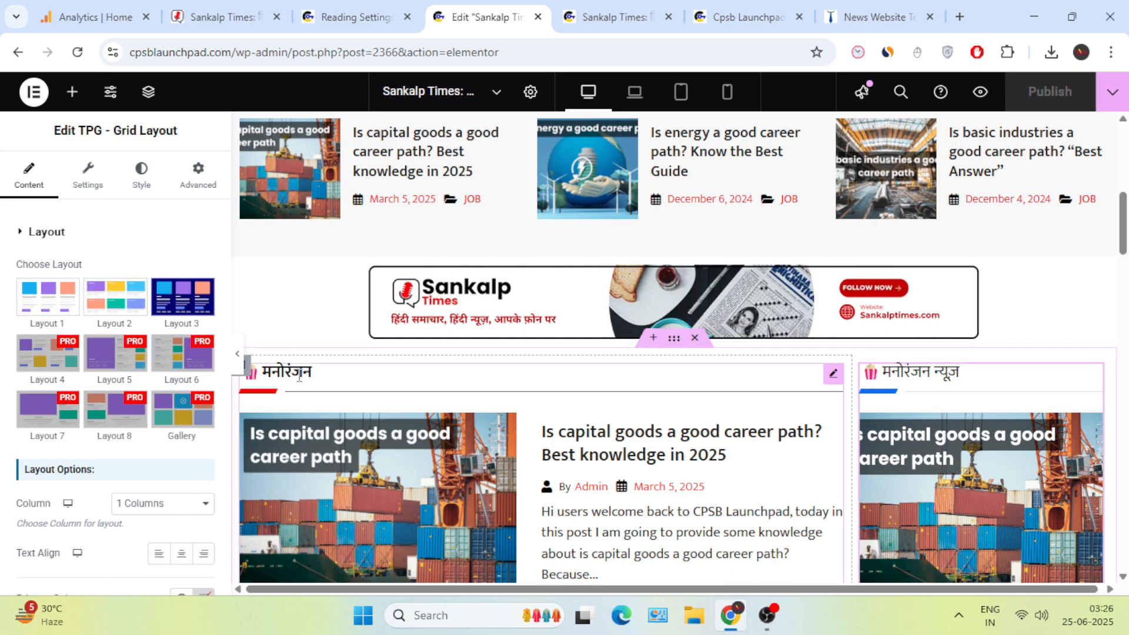
left_click(866, 383)
left_click(933, 374)
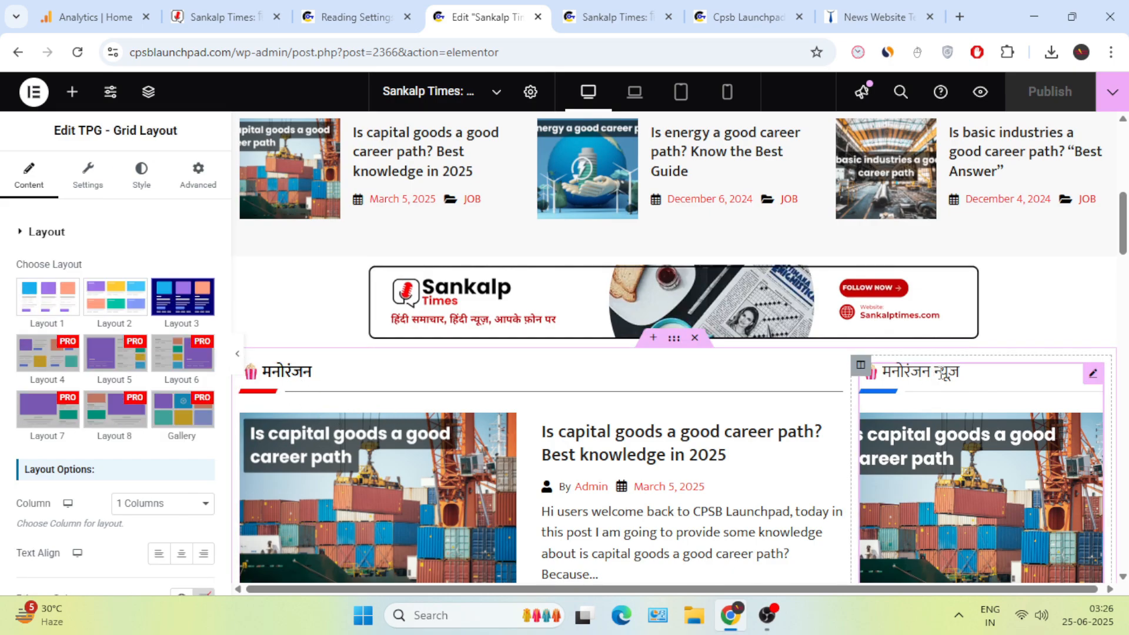
scroll(294, 436, "down", 6)
scroll(294, 441, "down", 10)
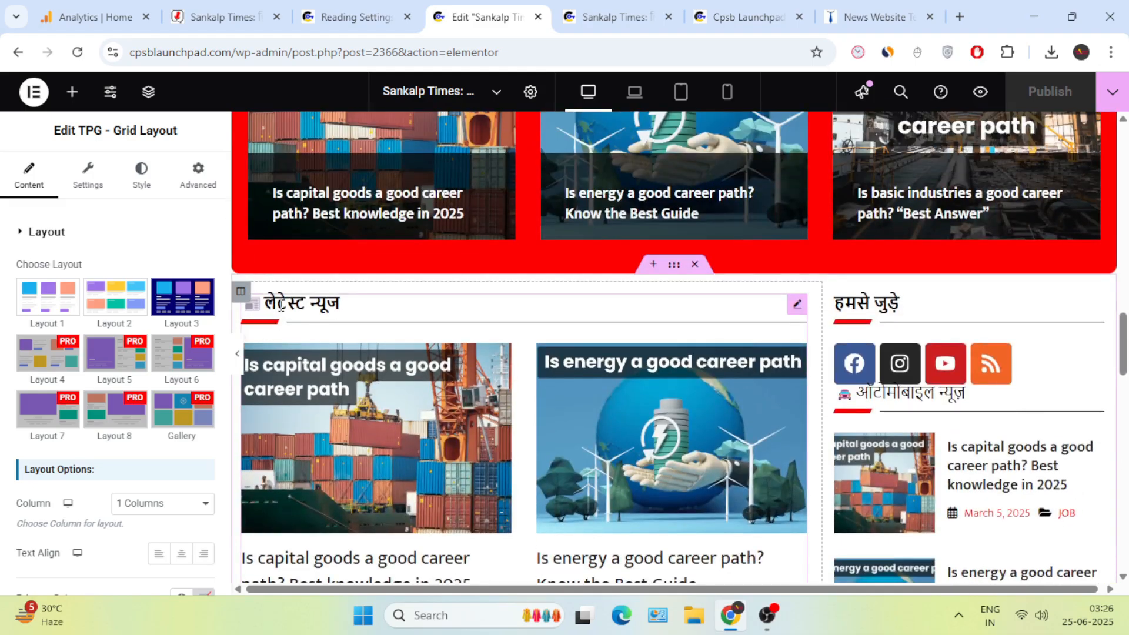
Replace the मनोरंजन text in the TPG List Layout's section title with TECH, keeping the popcorn icon, and publish the page.
mouse_move(260, 327)
left_mouse_down()
mouse_move(345, 307)
mouse_move(278, 331)
left_mouse_up()
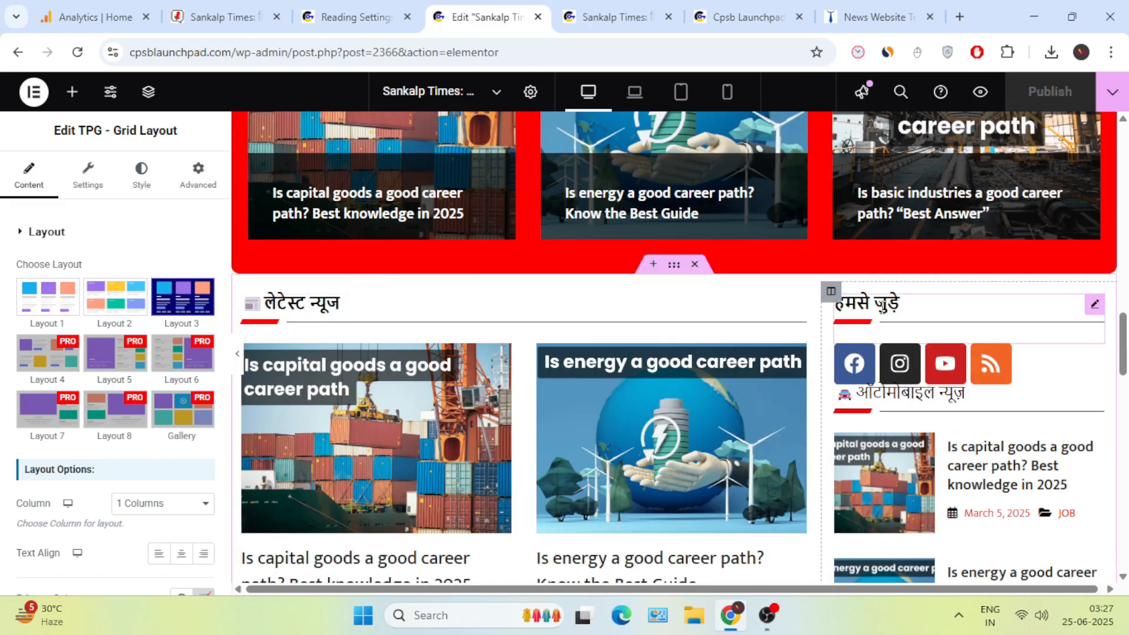
scroll(386, 333, "up", 15)
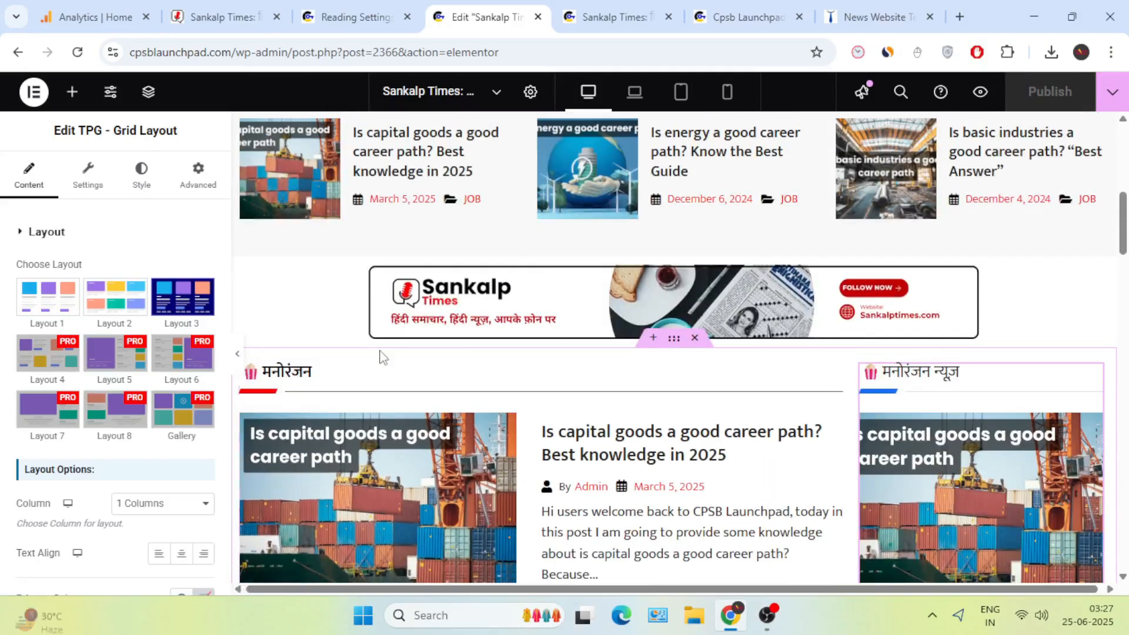
scroll(388, 377, "up", 6)
scroll(378, 406, "down", 8)
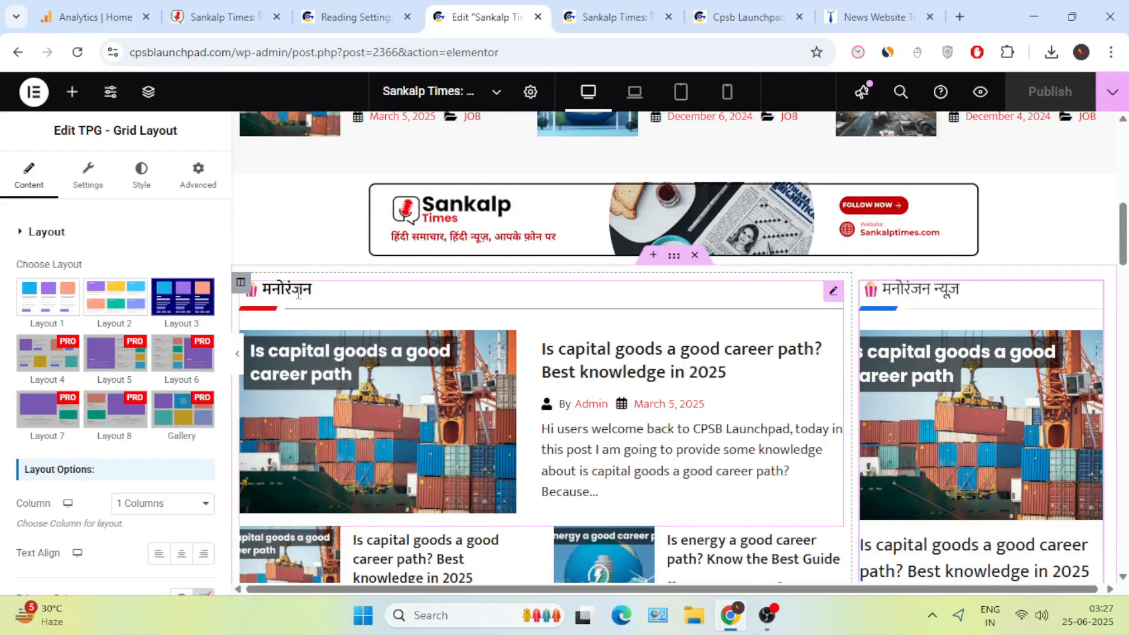
left_click(297, 296)
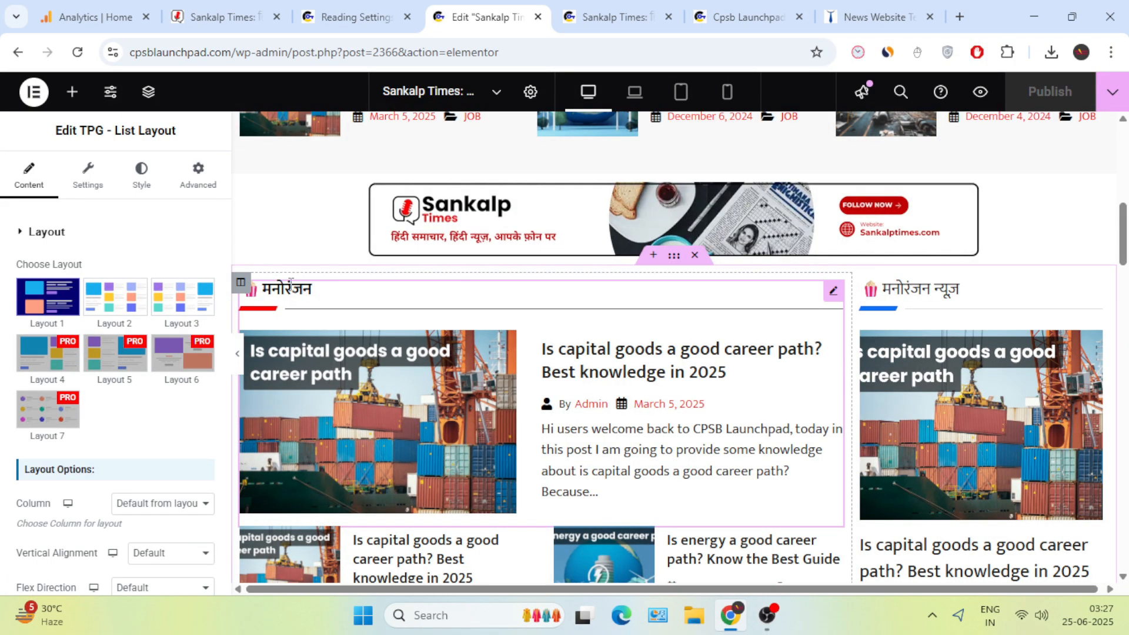
scroll(88, 412, "down", 3)
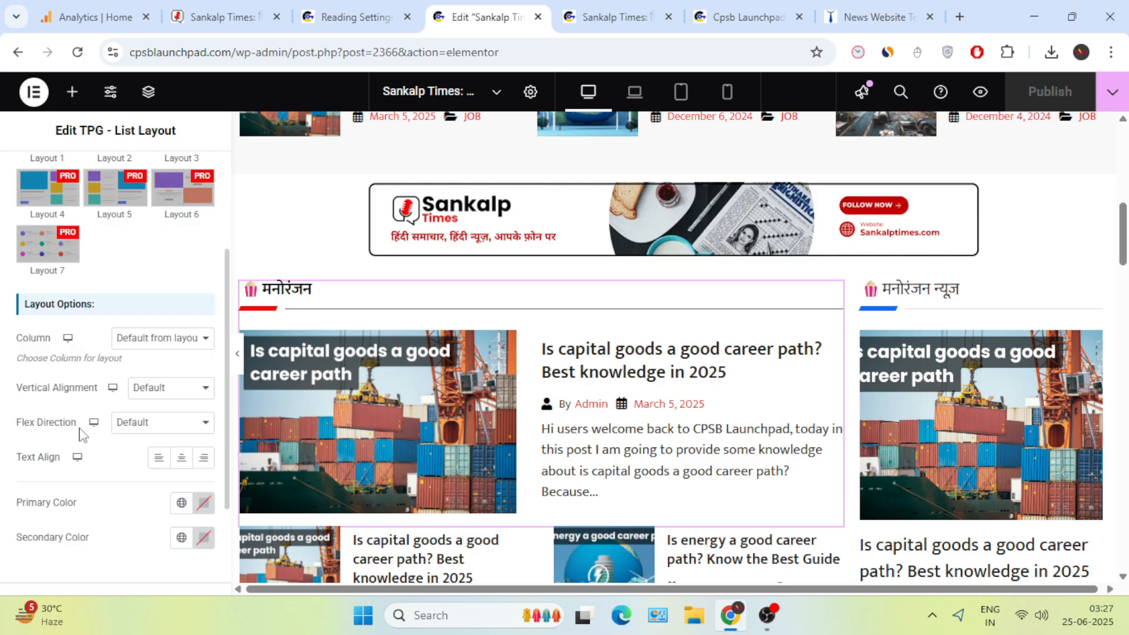
scroll(101, 395, "up", 3)
left_click(41, 235)
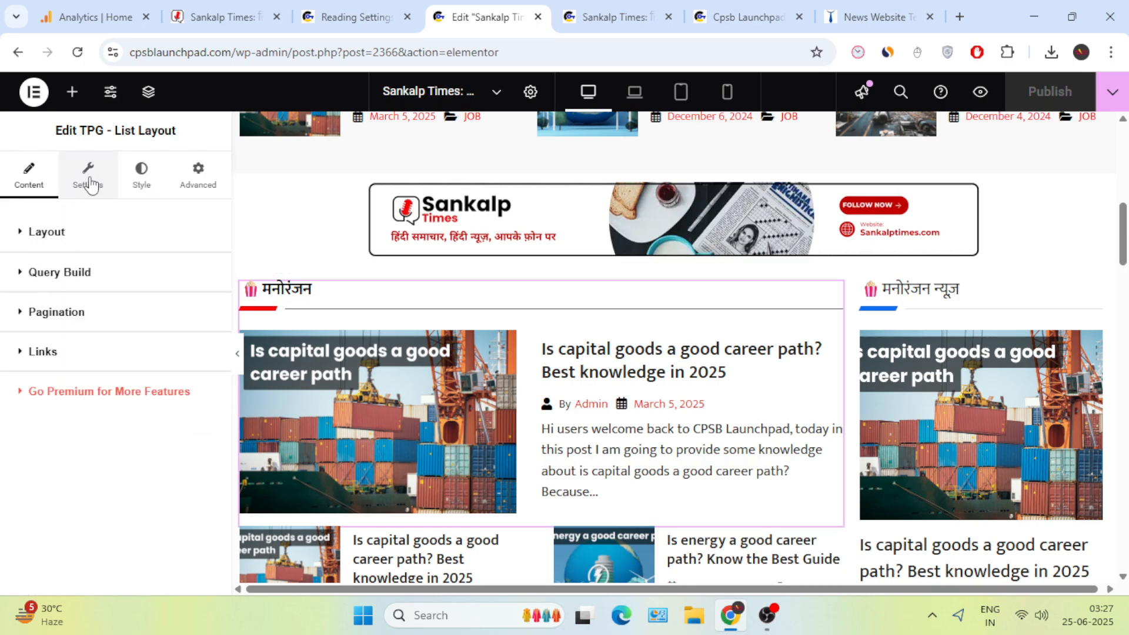
left_click(87, 180)
left_click(42, 235)
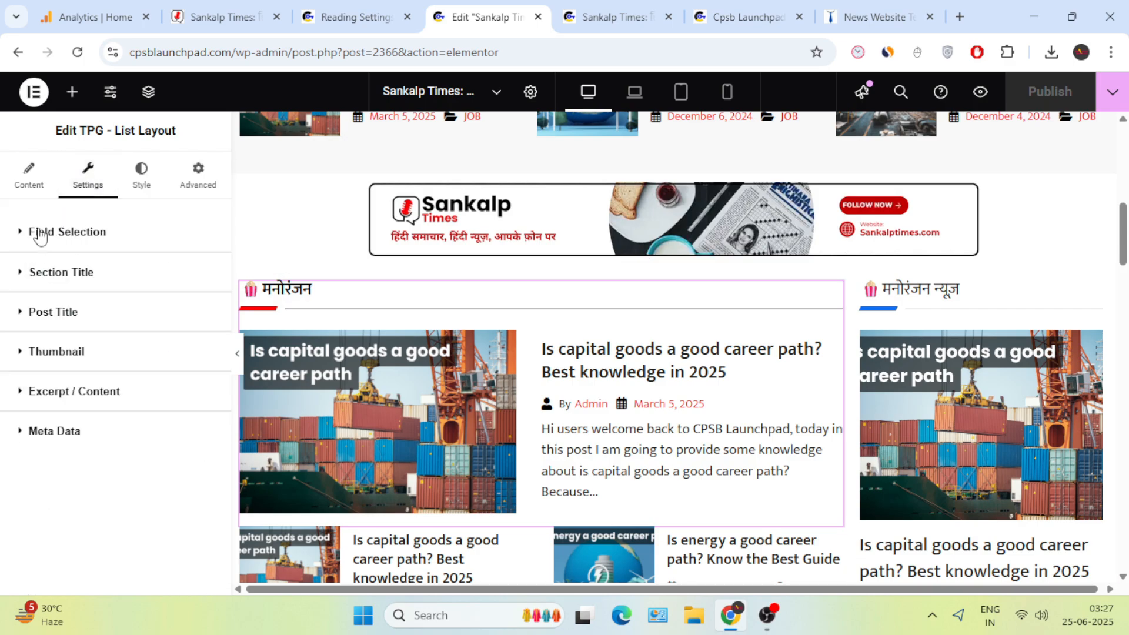
left_click(64, 272)
scroll(63, 360, "down", 1)
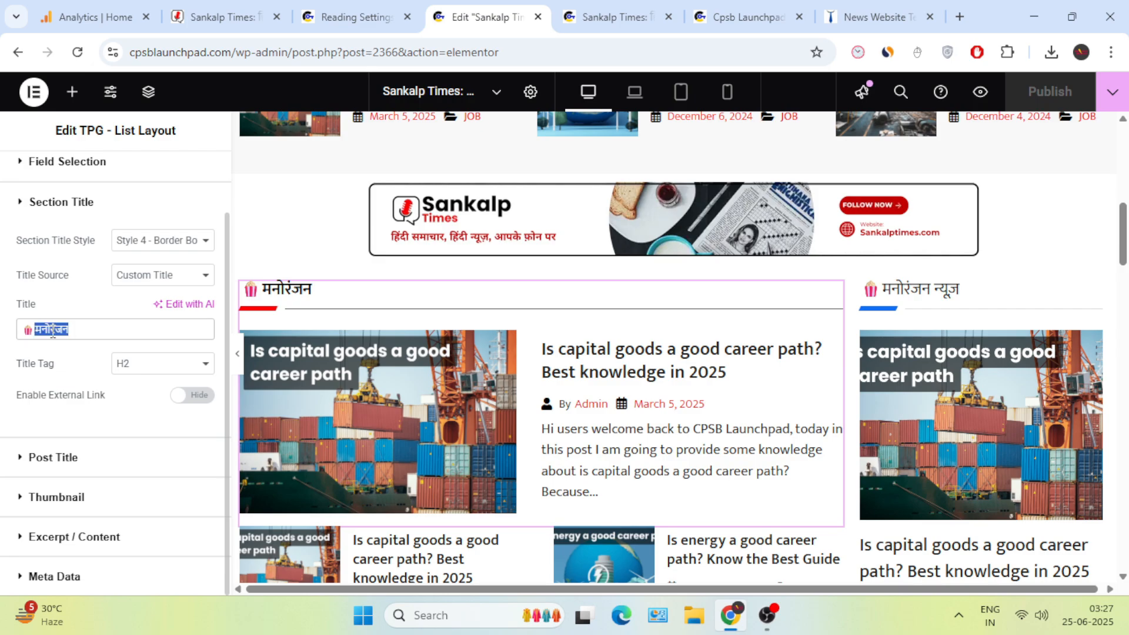
type("TECH")
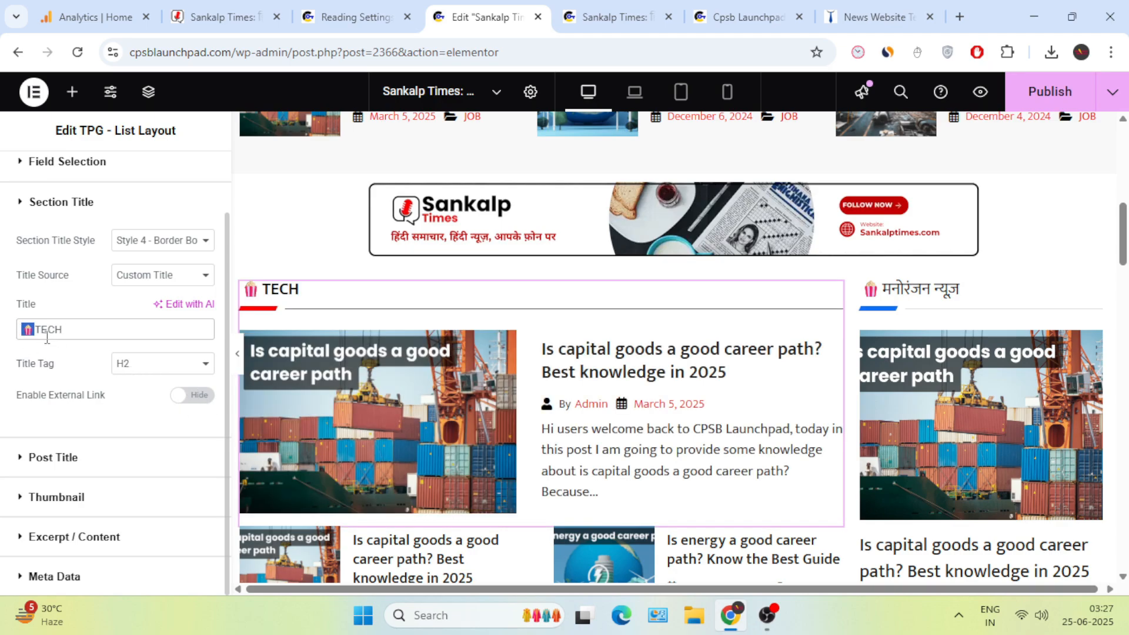
left_click(1050, 91)
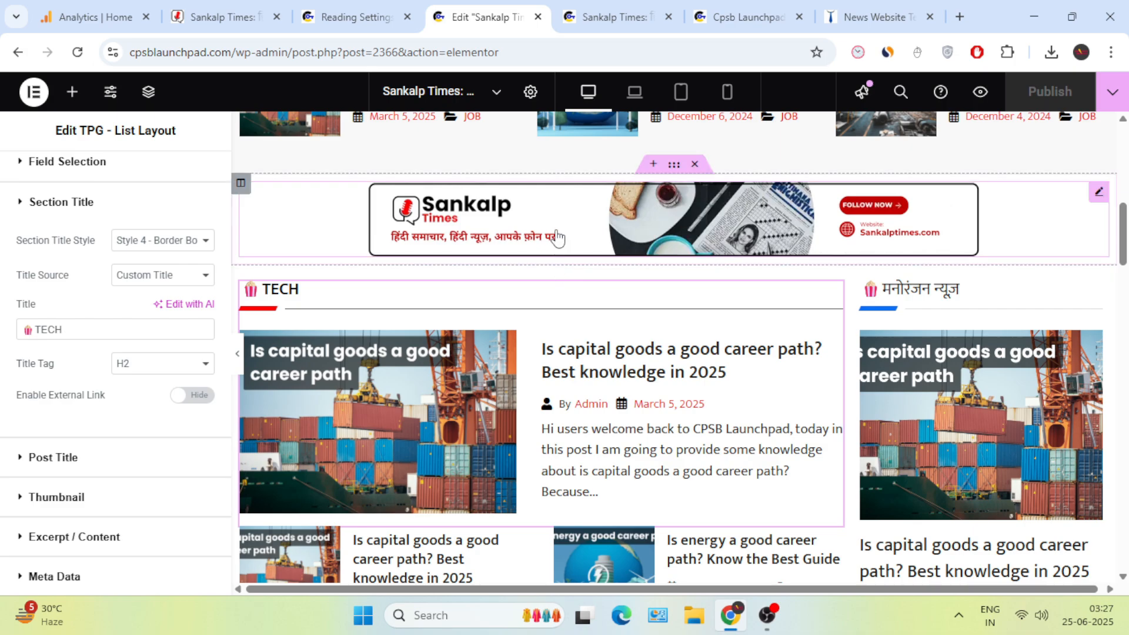
Open the Sankalp Times banner image's settings and review its chosen image and custom URL link.
left_click(557, 238)
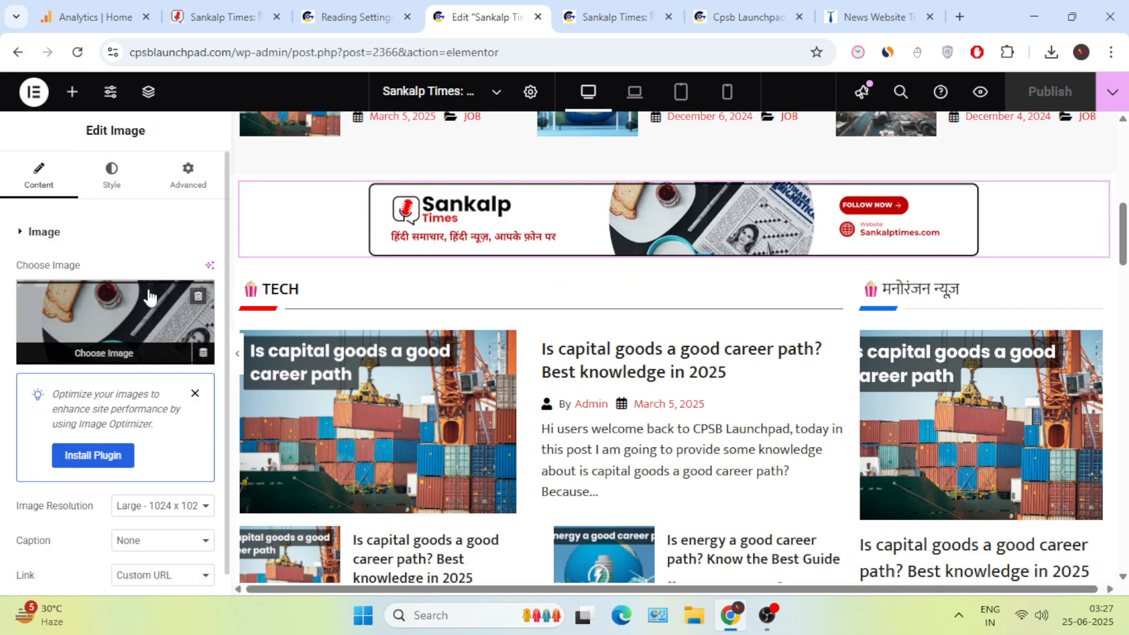
scroll(151, 310, "down", 2)
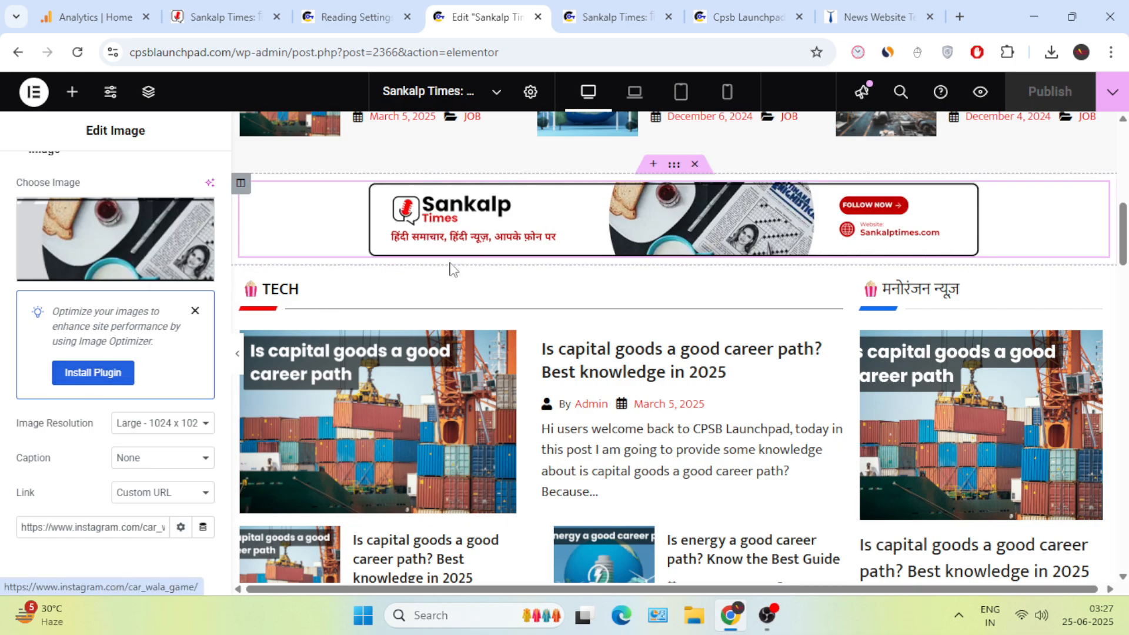
scroll(553, 255, "up", 1)
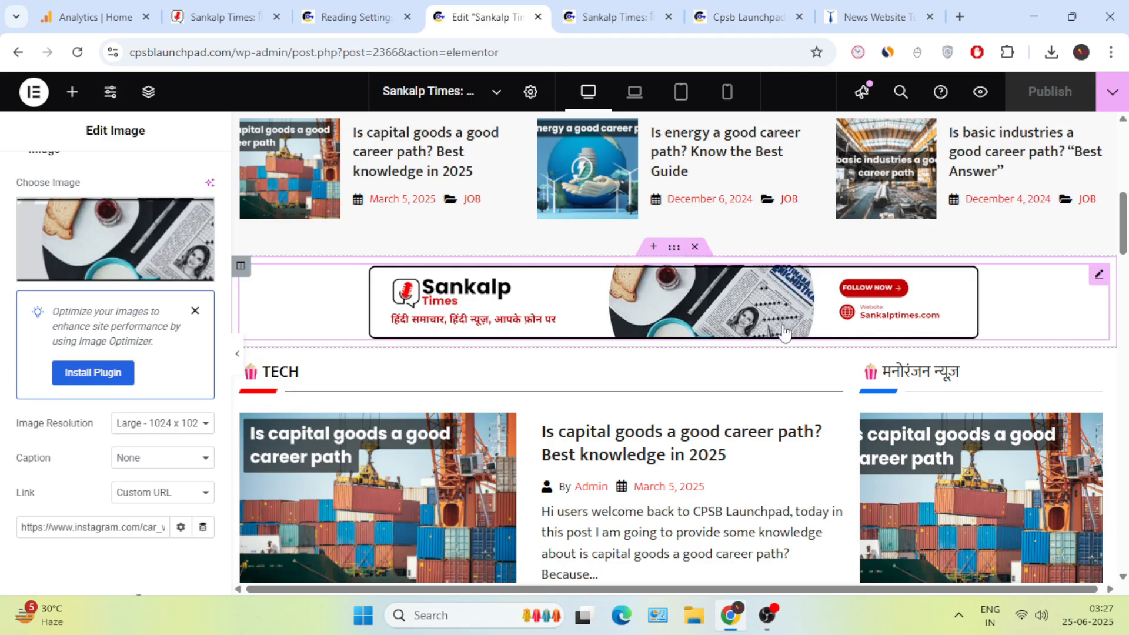
scroll(566, 308, "up", 1)
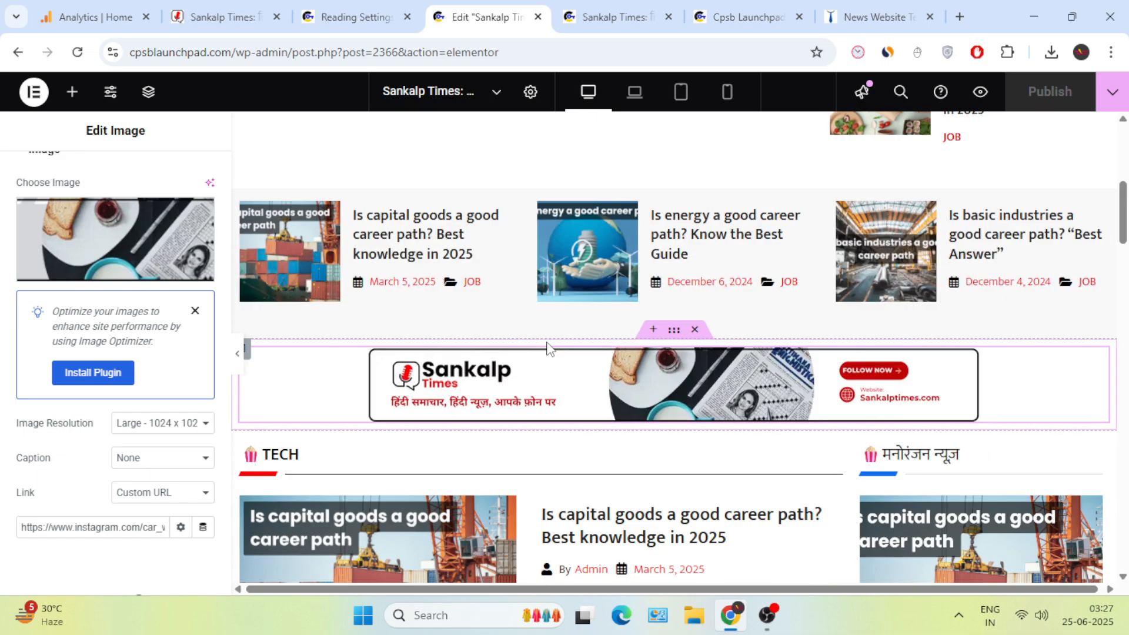
scroll(558, 382, "down", 1)
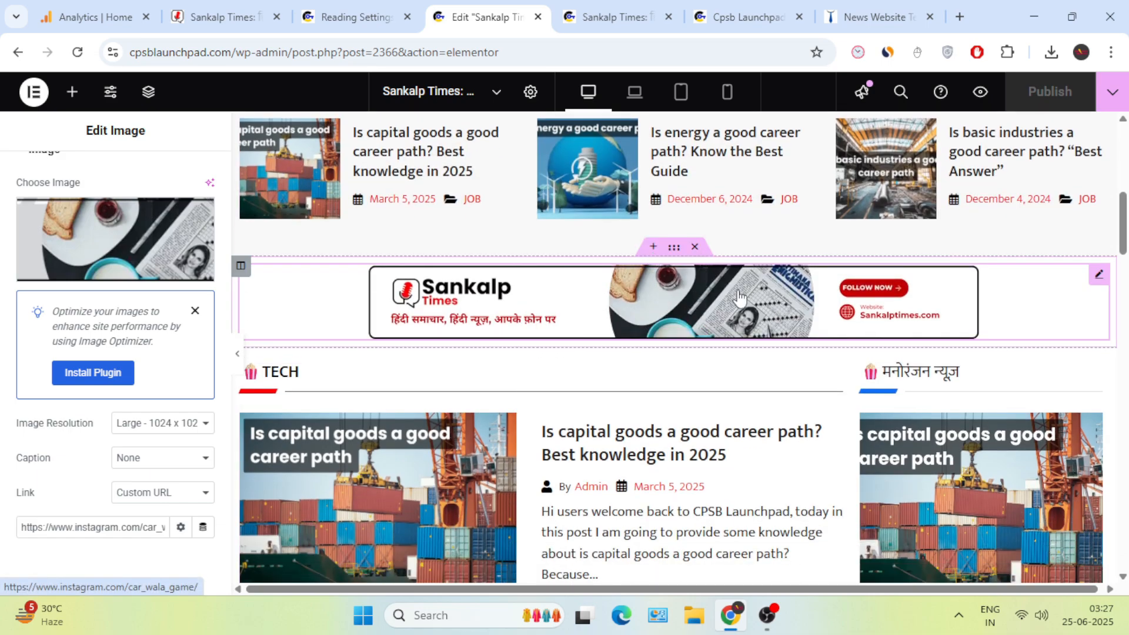
scroll(581, 301, "up", 5)
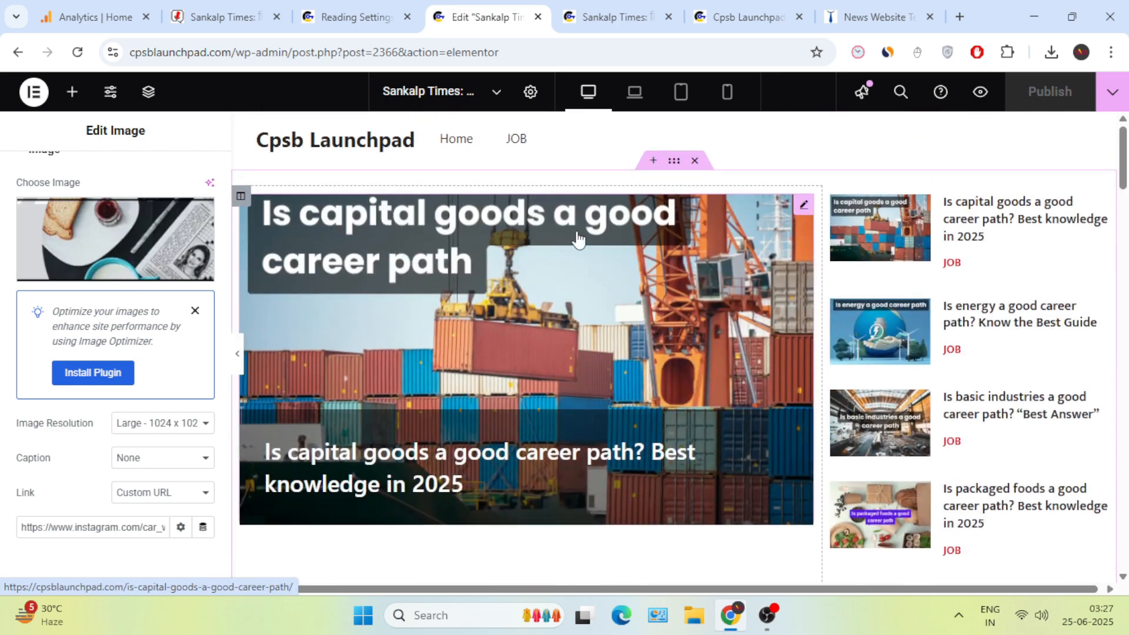
Close the Elementor editor and reload the live Cpsb Launchpad home page to review its post sections.
left_click(538, 17)
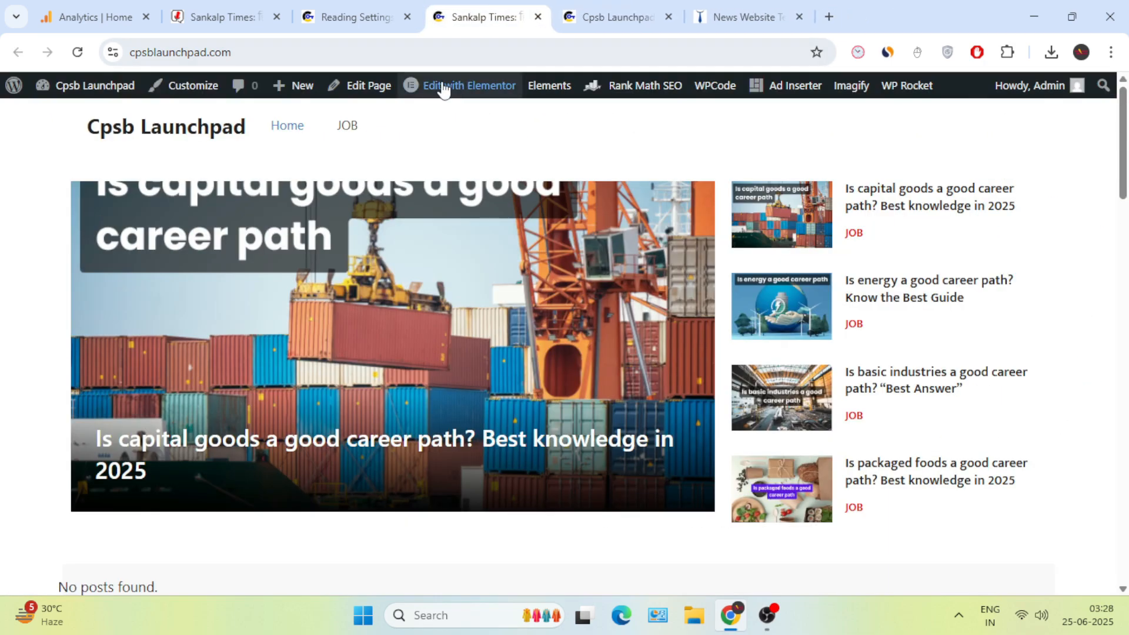
left_click(77, 53)
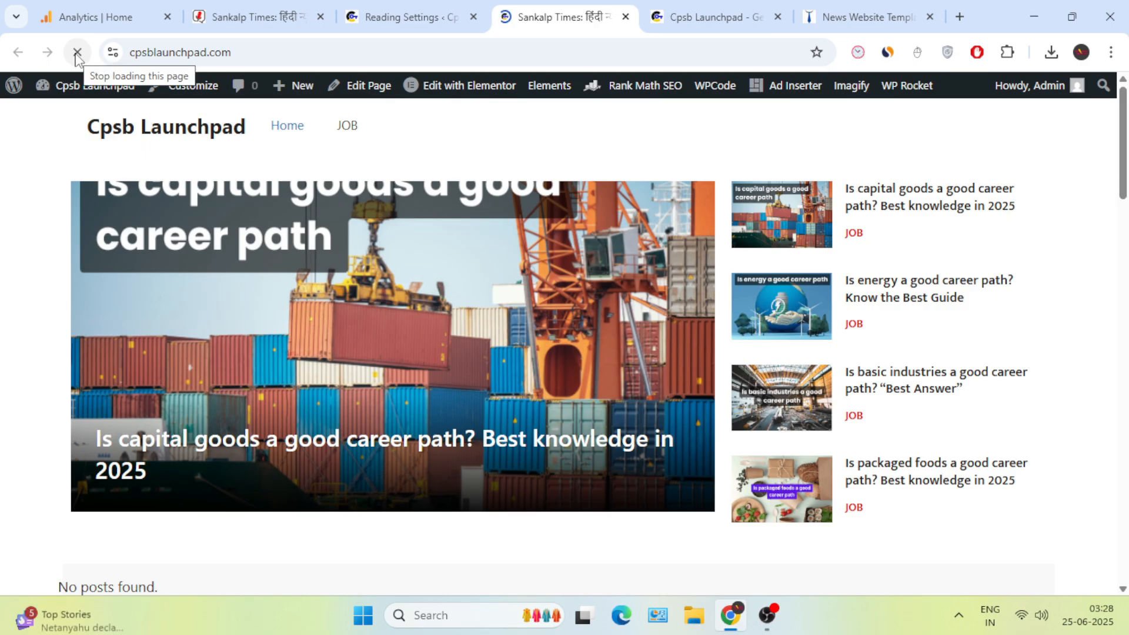
scroll(569, 360, "down", 15)
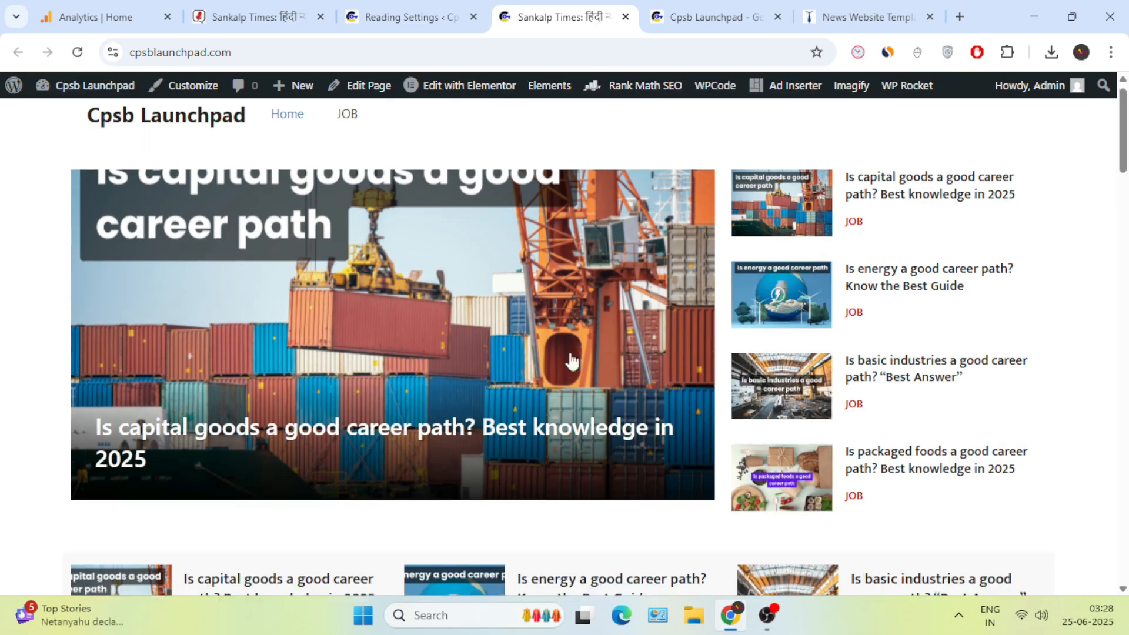
scroll(585, 454, "down", 10)
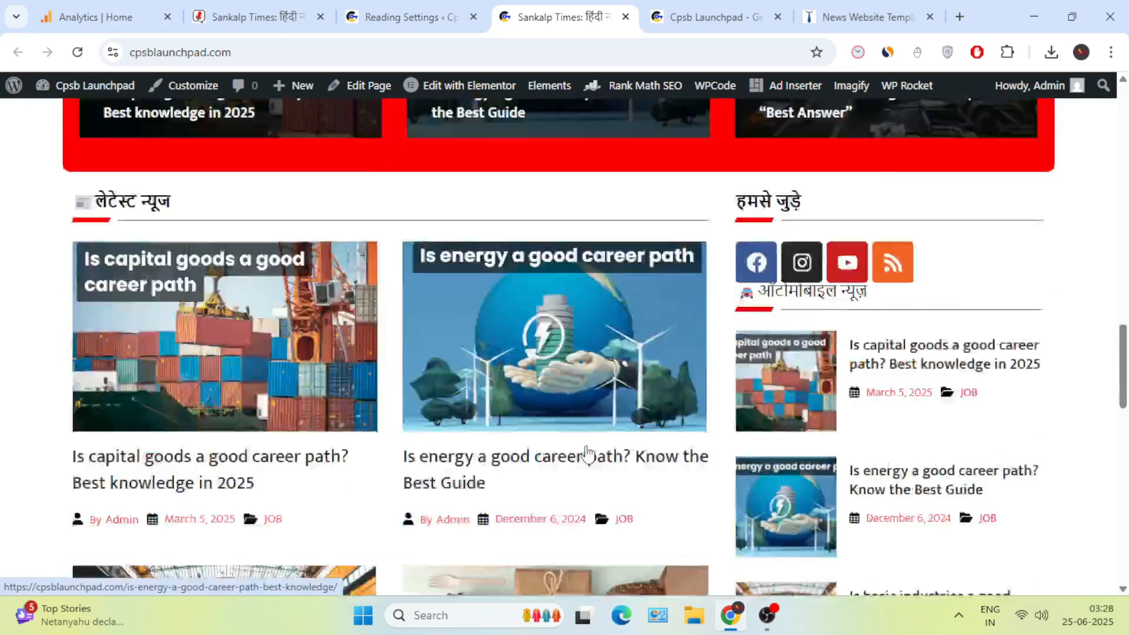
scroll(594, 449, "up", 15)
scroll(614, 392, "up", 10)
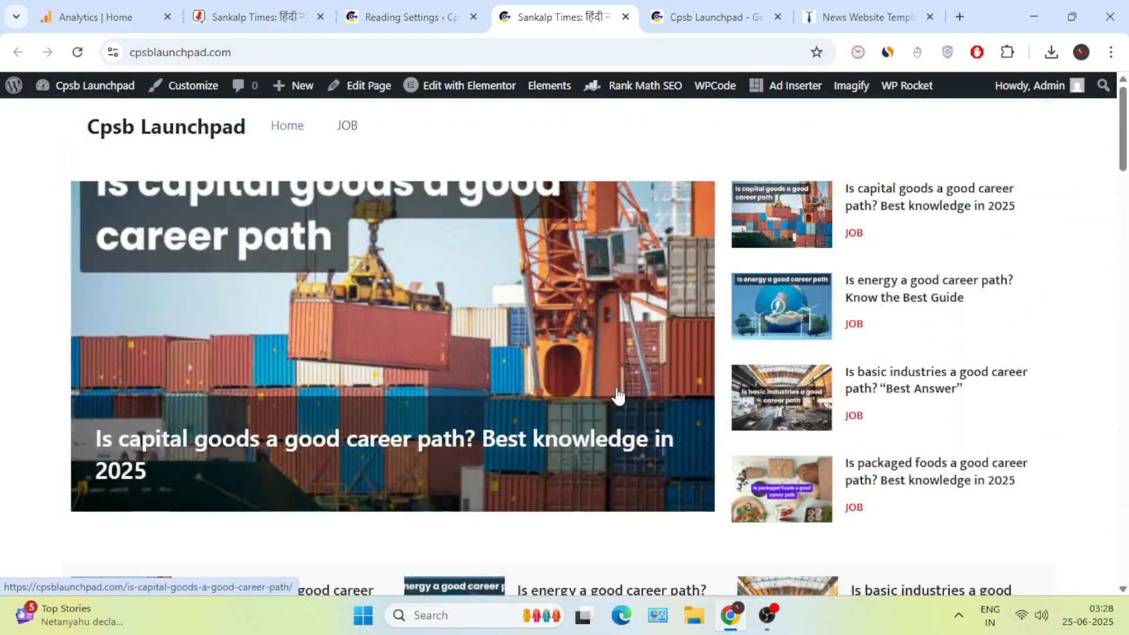
scroll(616, 396, "down", 15)
scroll(609, 380, "down", 10)
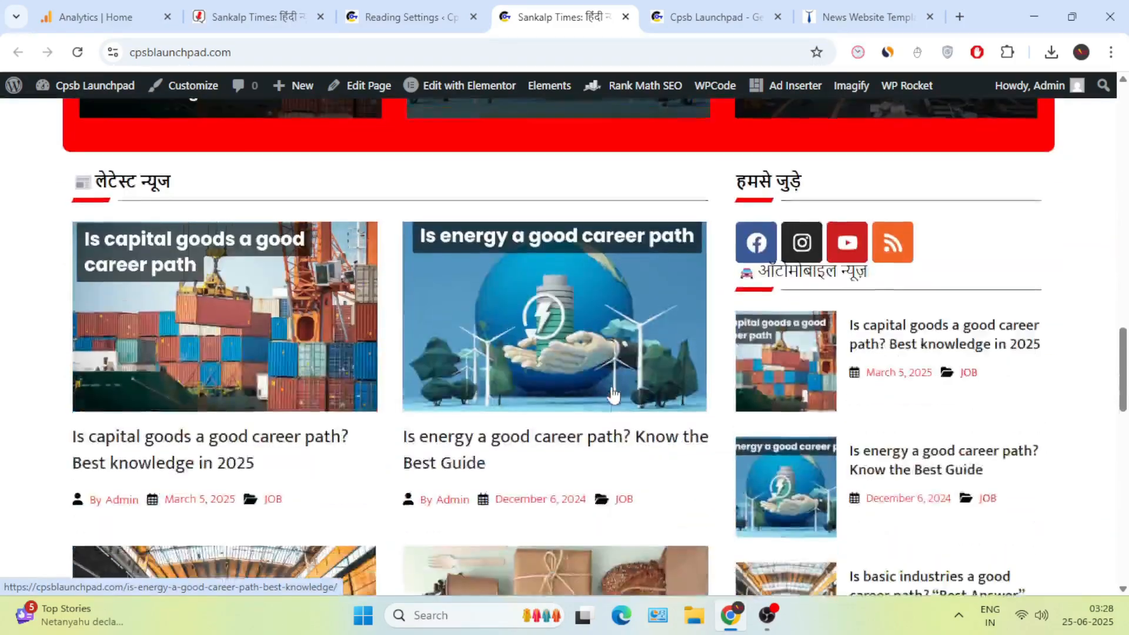
scroll(677, 373, "up", 20)
scroll(509, 234, "down", 15)
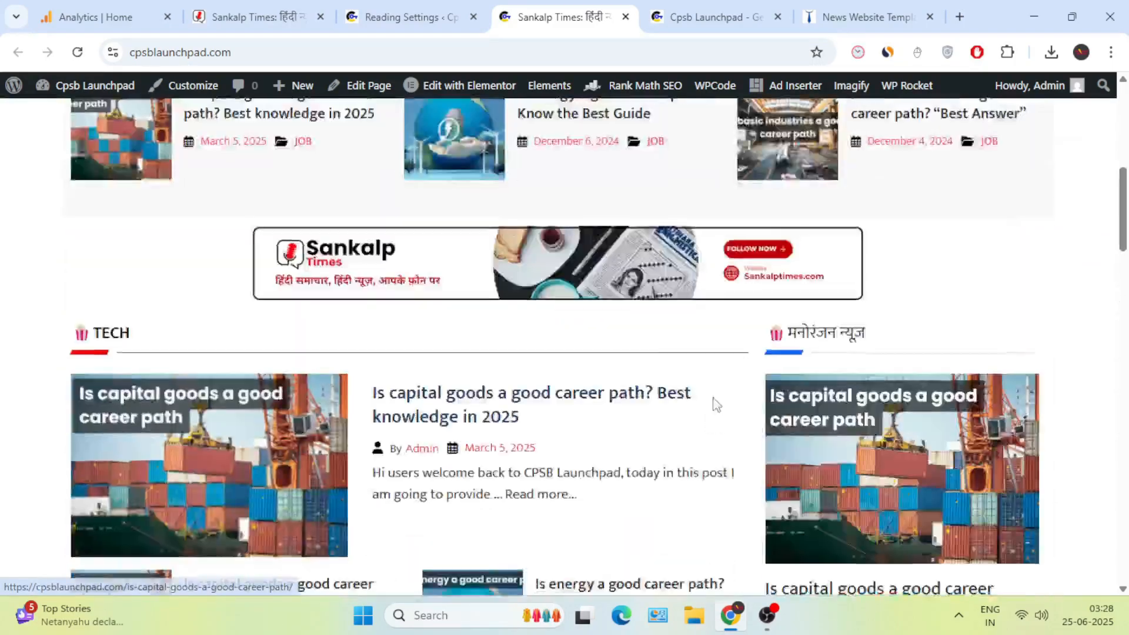
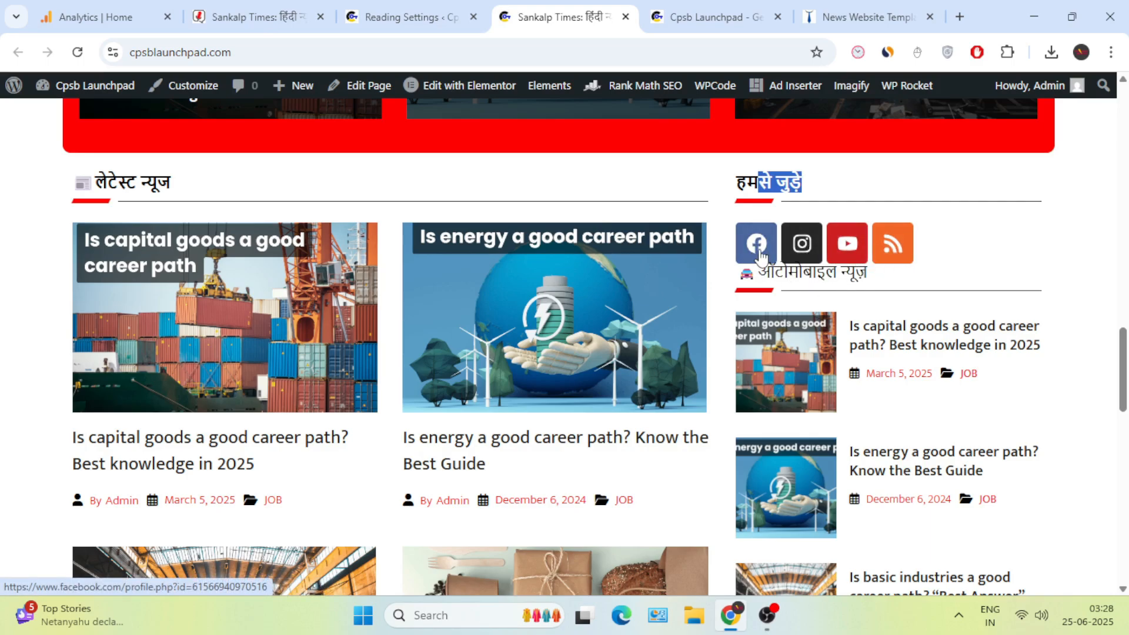
Open the featured capital goods career post from the live home page and examine the placeholder tags in its header.
scroll(499, 226, "up", 15)
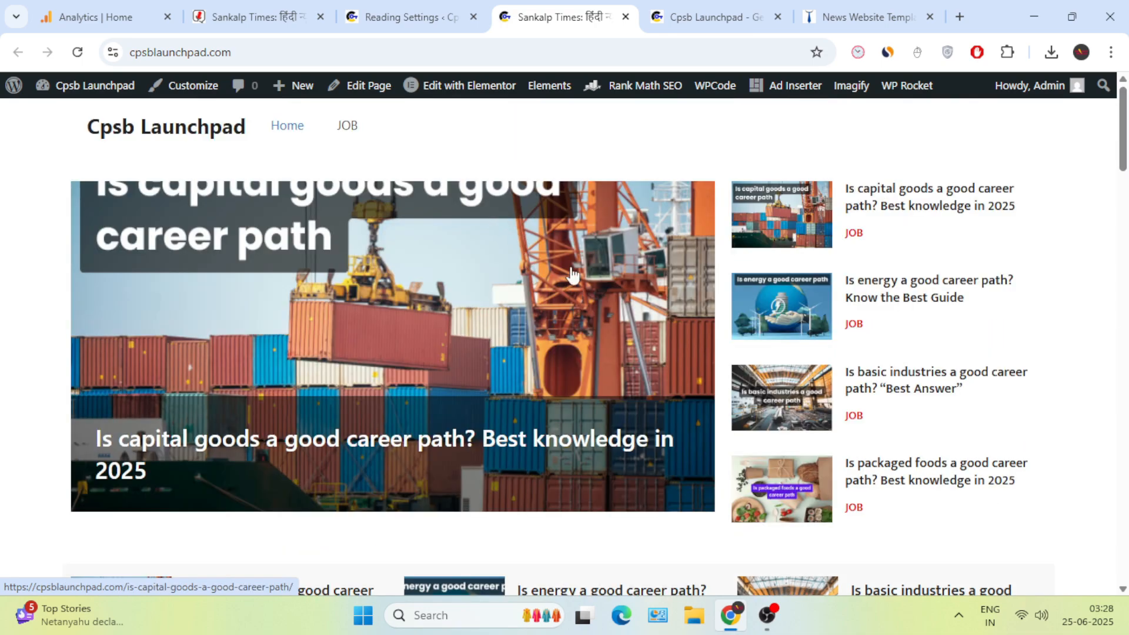
scroll(497, 290, "down", 2)
scroll(402, 369, "up", 1)
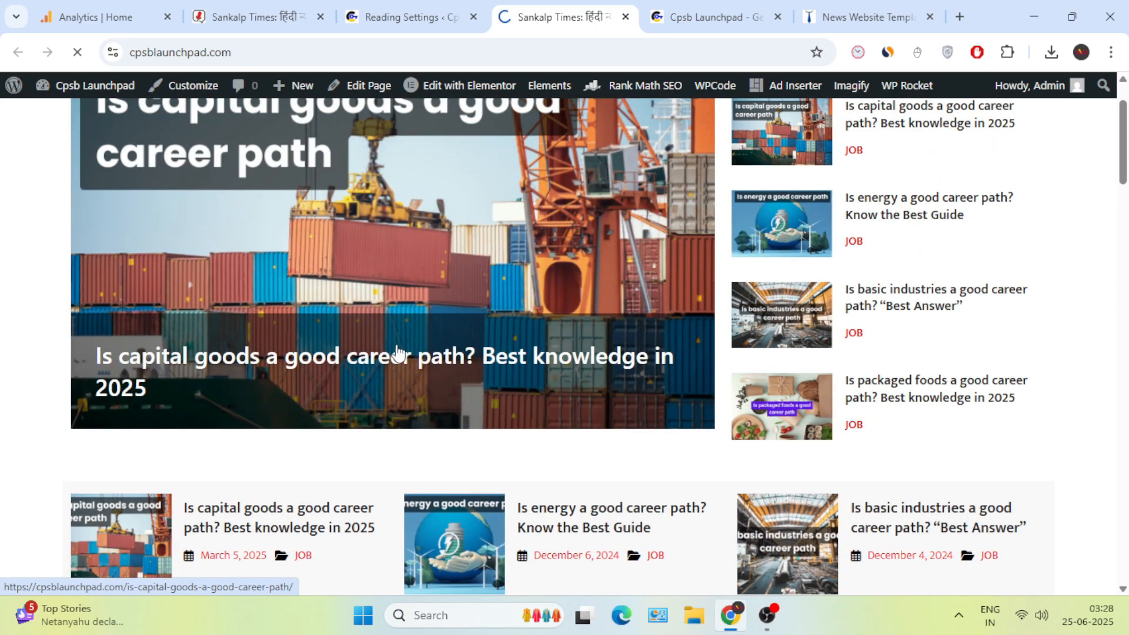
mouse_move(256, 5)
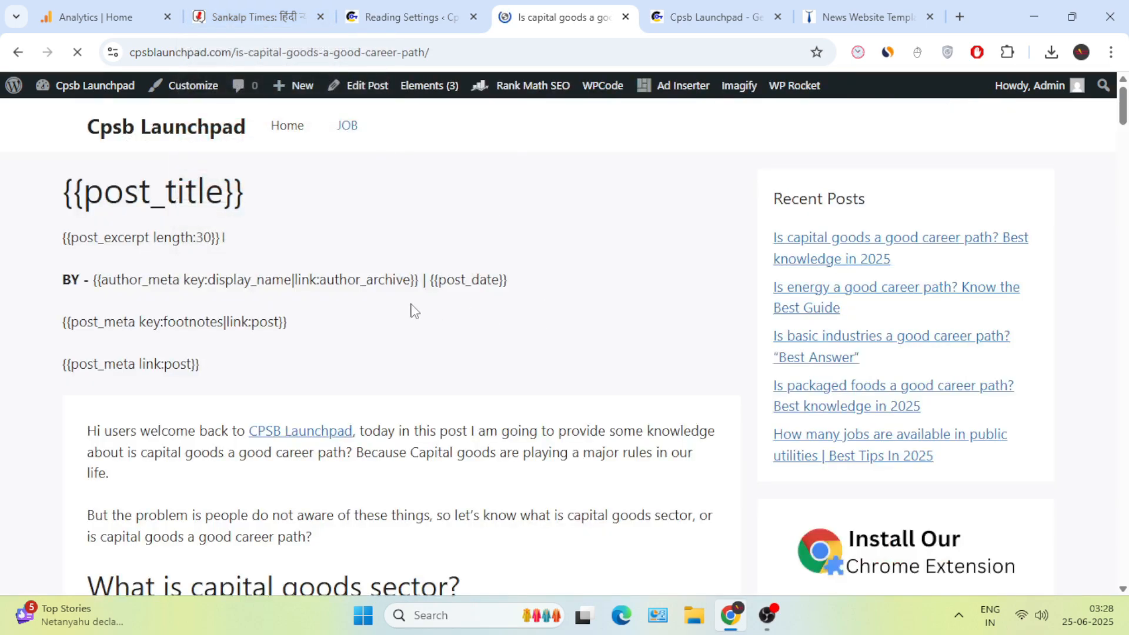
scroll(409, 311, "down", 2)
scroll(397, 325, "down", 3)
scroll(391, 327, "up", 5)
scroll(486, 388, "down", 1)
scroll(337, 334, "up", 1)
scroll(303, 309, "down", 2)
scroll(464, 282, "up", 2)
left_click_drag(105, 194, 270, 209)
left_click(316, 224)
scroll(364, 303, "down", 3)
scroll(350, 329, "up", 3)
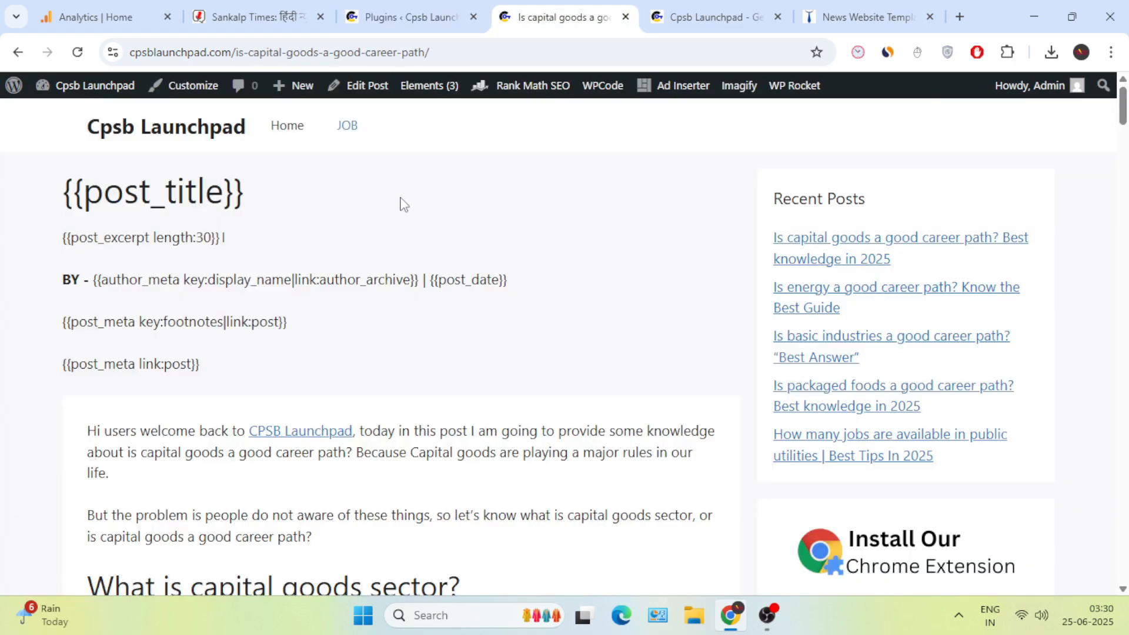
left_click_drag(293, 203, 187, 213)
Open the Royal Enfield Himalayan Electric post on the Sankalp Times site and compare its title area with the Cpsb Launchpad post.
left_click(235, 7)
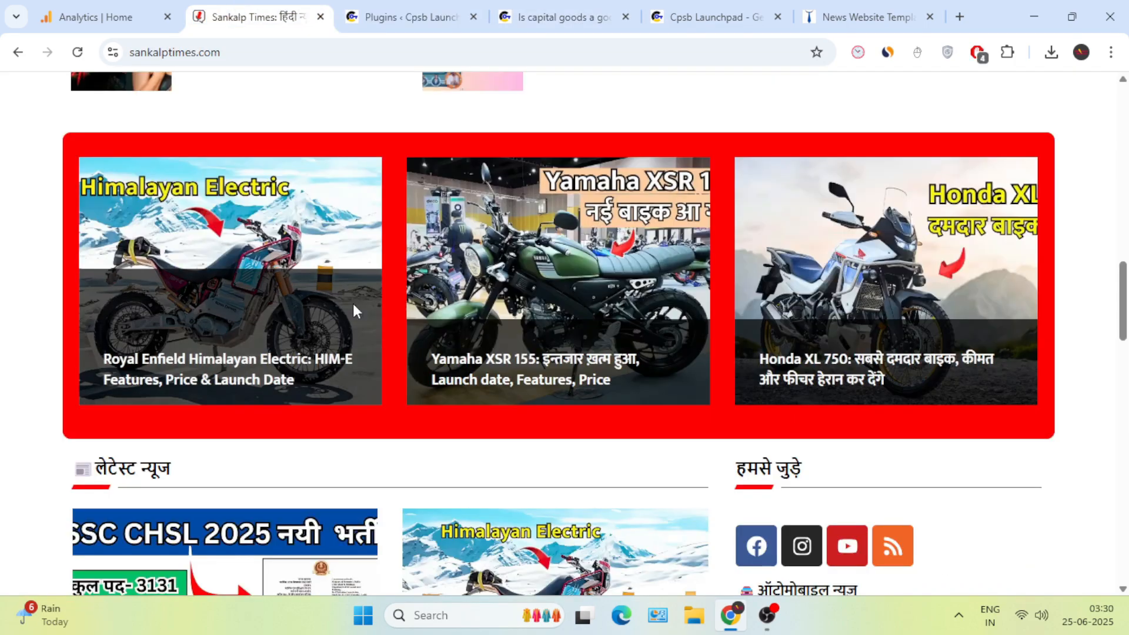
left_click(204, 368)
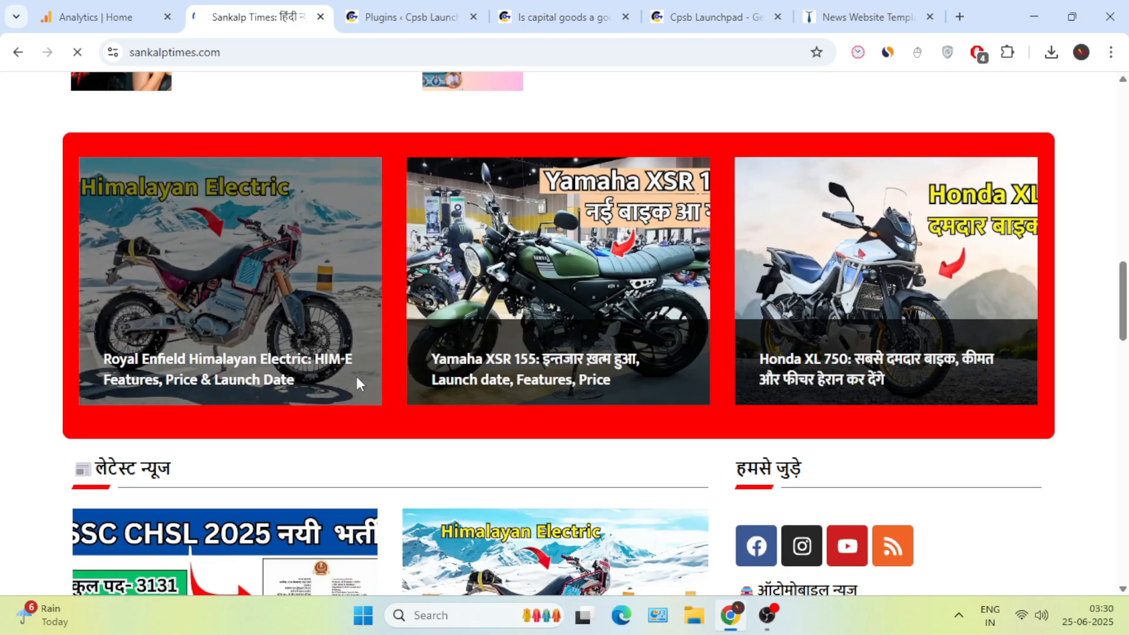
left_click_drag(252, 7, 556, 7)
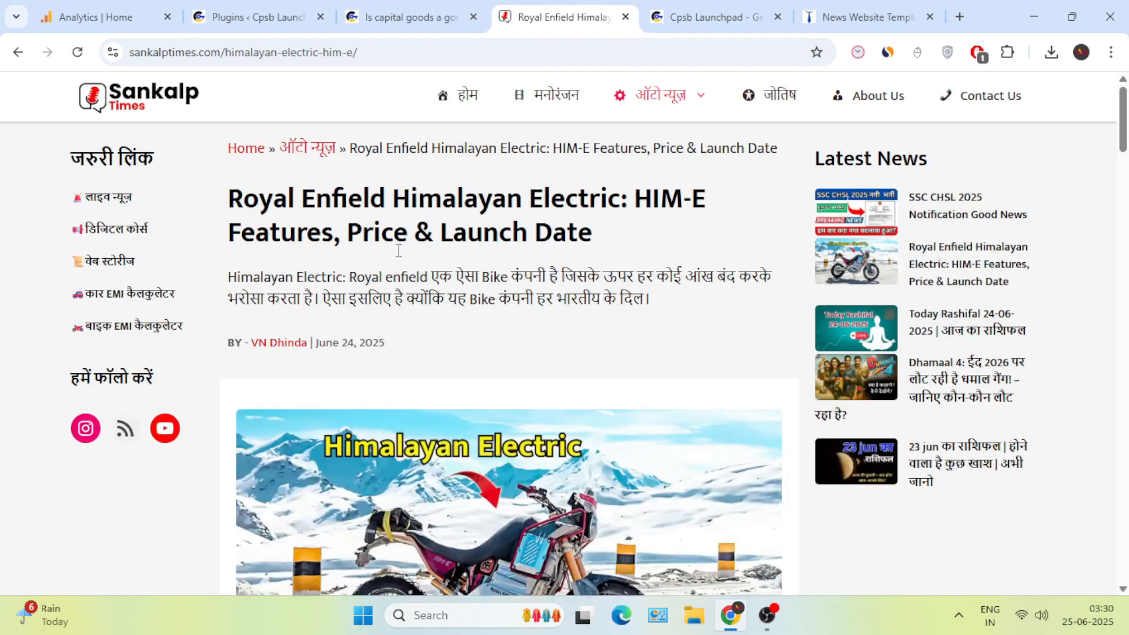
left_click_drag(318, 198, 510, 213)
left_click(391, 8)
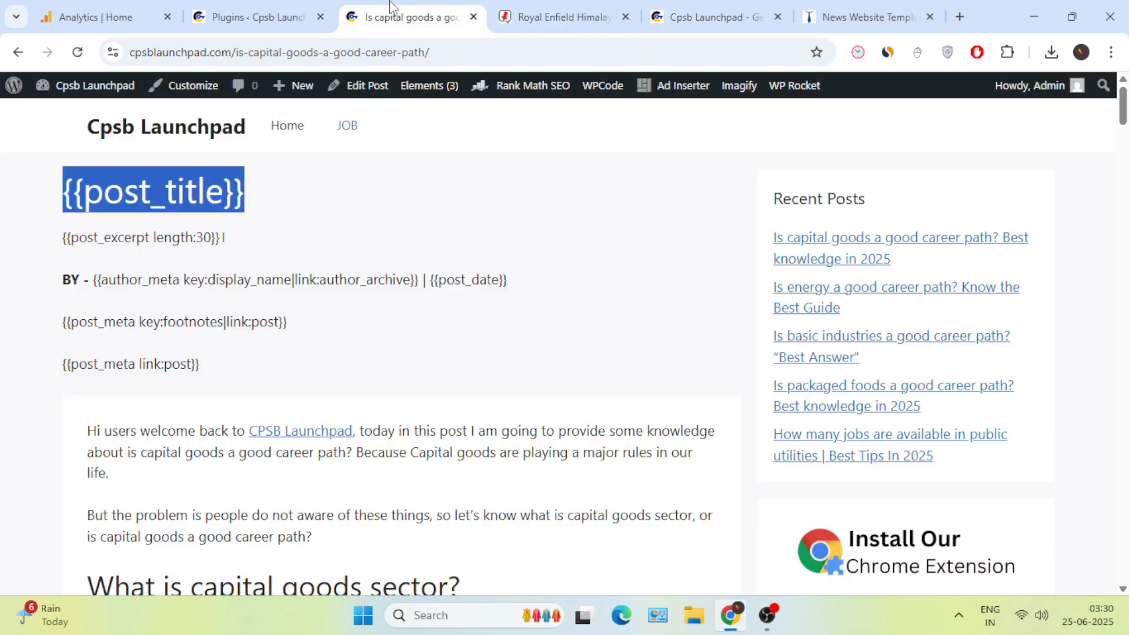
Check GenerateBlocks Pro in the installed plugins list, and view the BUY NOW link on the iamtheboos.app news template page.
left_click(247, 16)
scroll(258, 400, "down", 5)
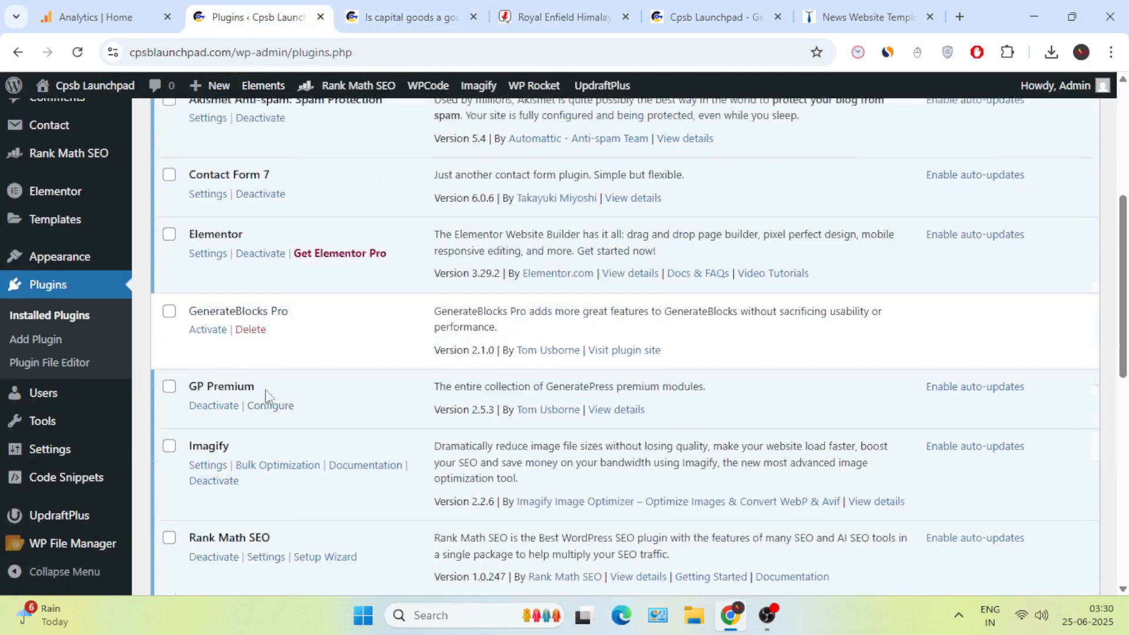
scroll(261, 402, "up", 1)
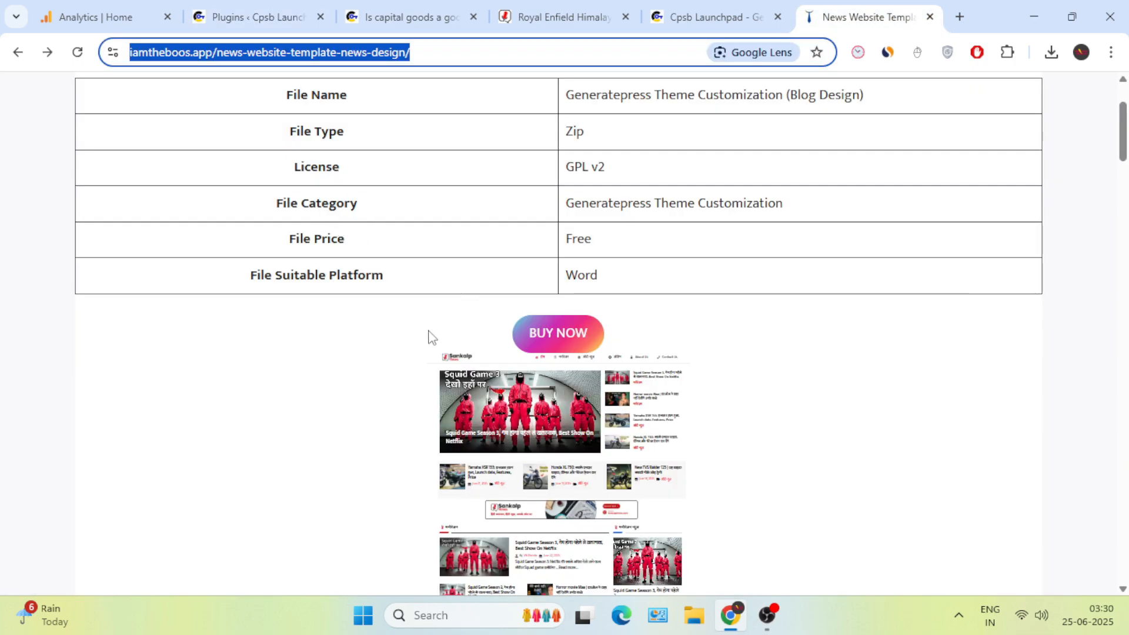
left_click(672, 312)
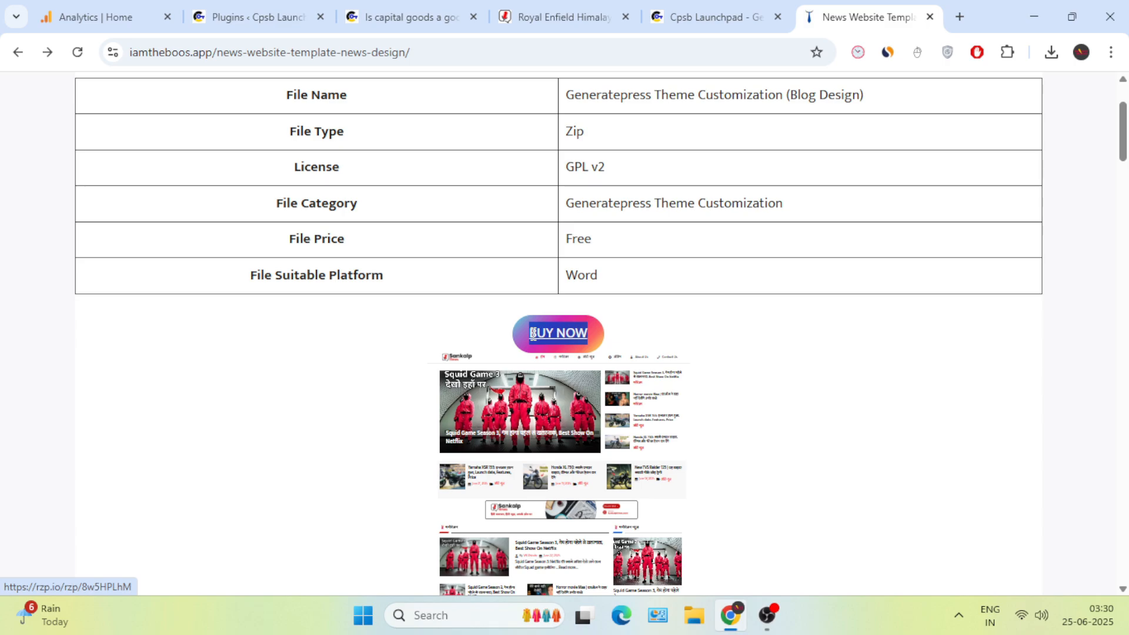
Activate the GenerateBlocks Pro plugin in the Cpsb Launchpad installed plugins list and check the list for missing requirements.
left_click(258, 16)
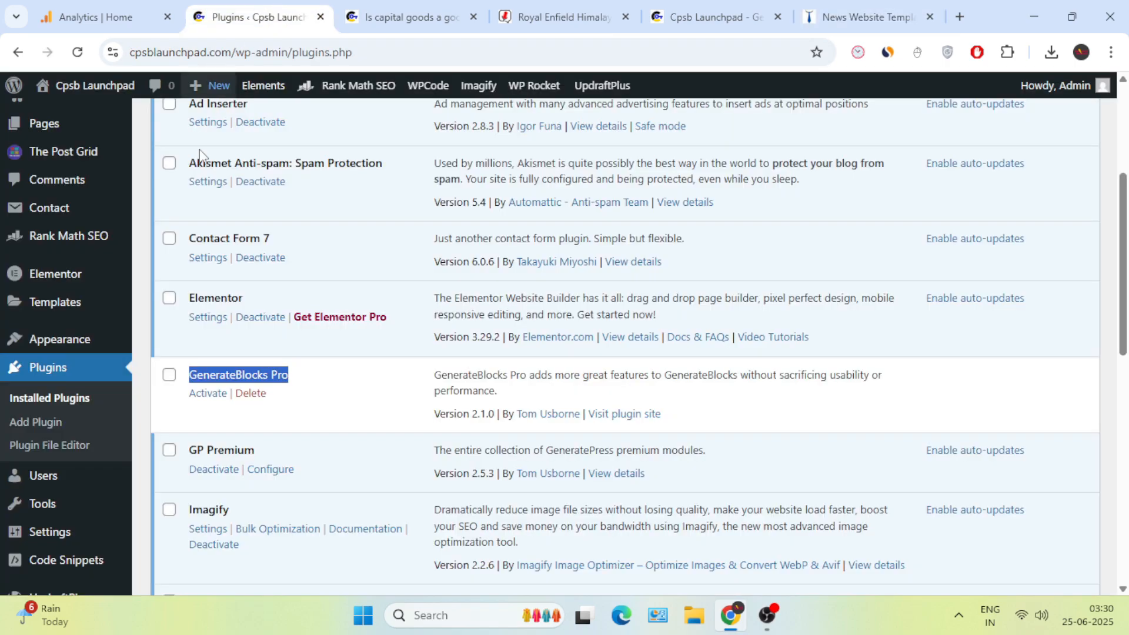
left_click(210, 394)
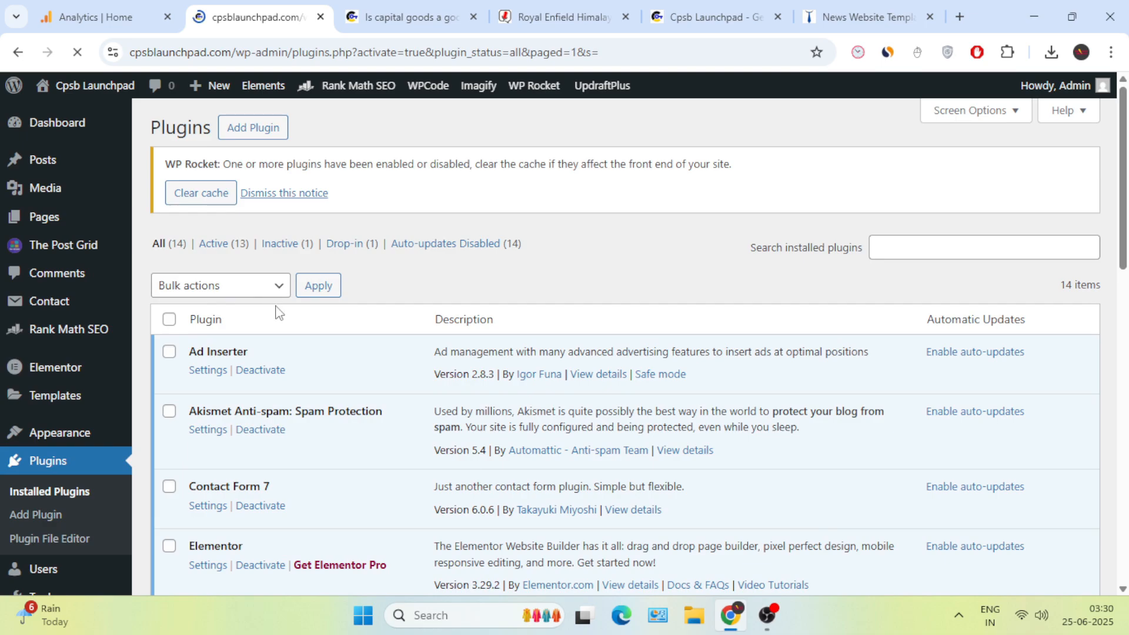
scroll(259, 303, "down", 2)
scroll(253, 300, "up", 5)
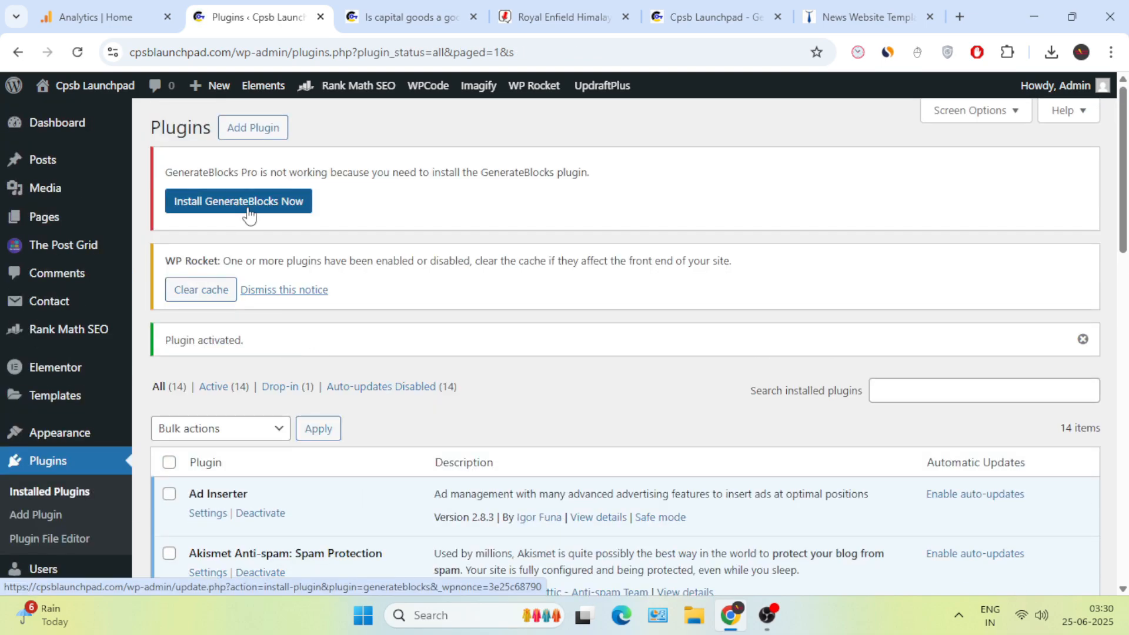
scroll(322, 382, "down", 10)
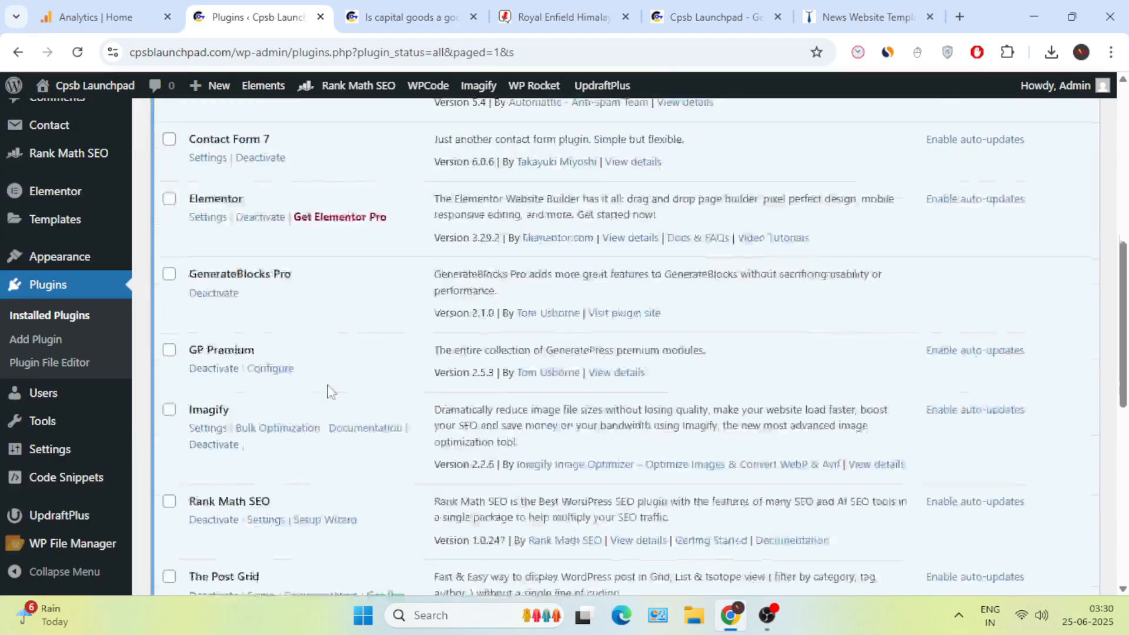
scroll(283, 383, "up", 10)
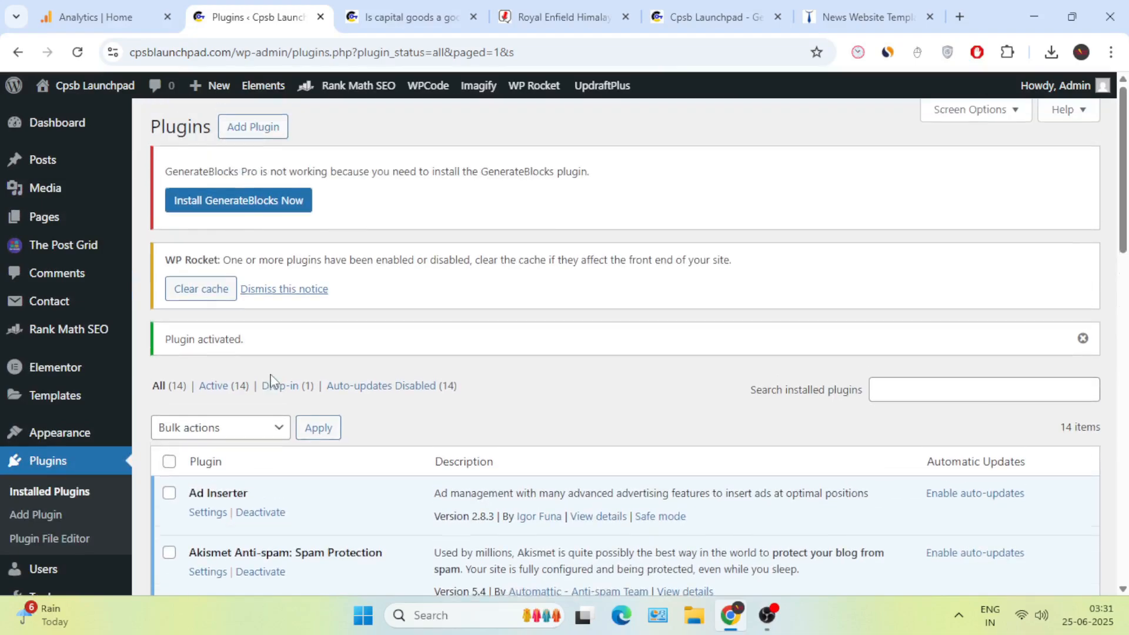
Install the required free GenerateBlocks 2.1.0 plugin and activate it.
left_click(230, 207)
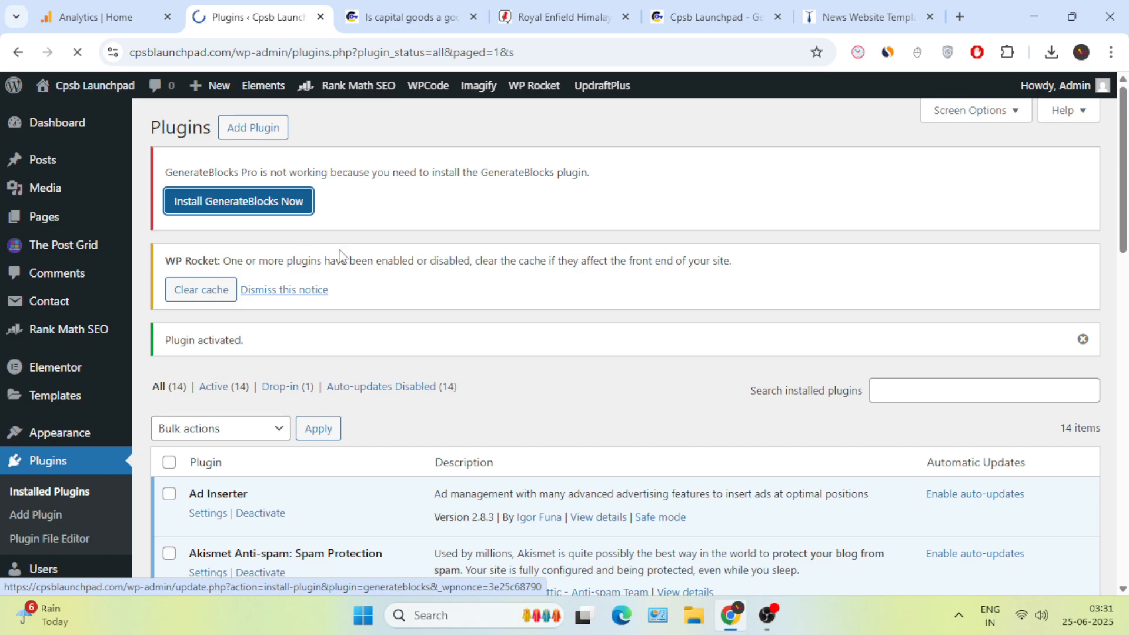
scroll(323, 304, "down", 2)
scroll(323, 335, "up", 2)
scroll(363, 334, "down", 3)
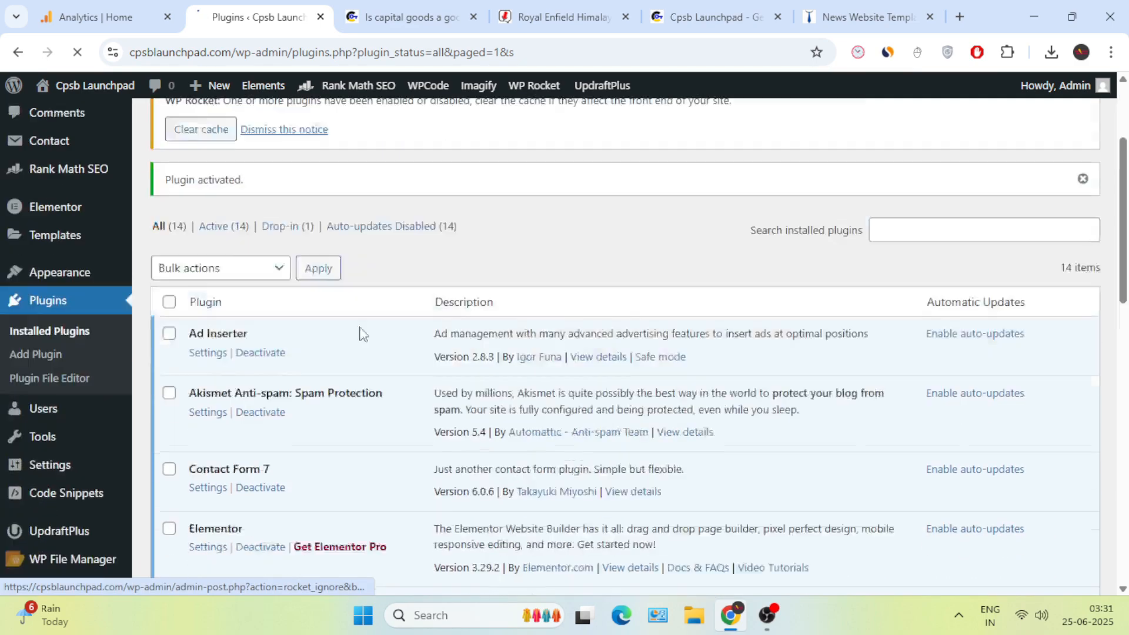
scroll(363, 333, "down", 6)
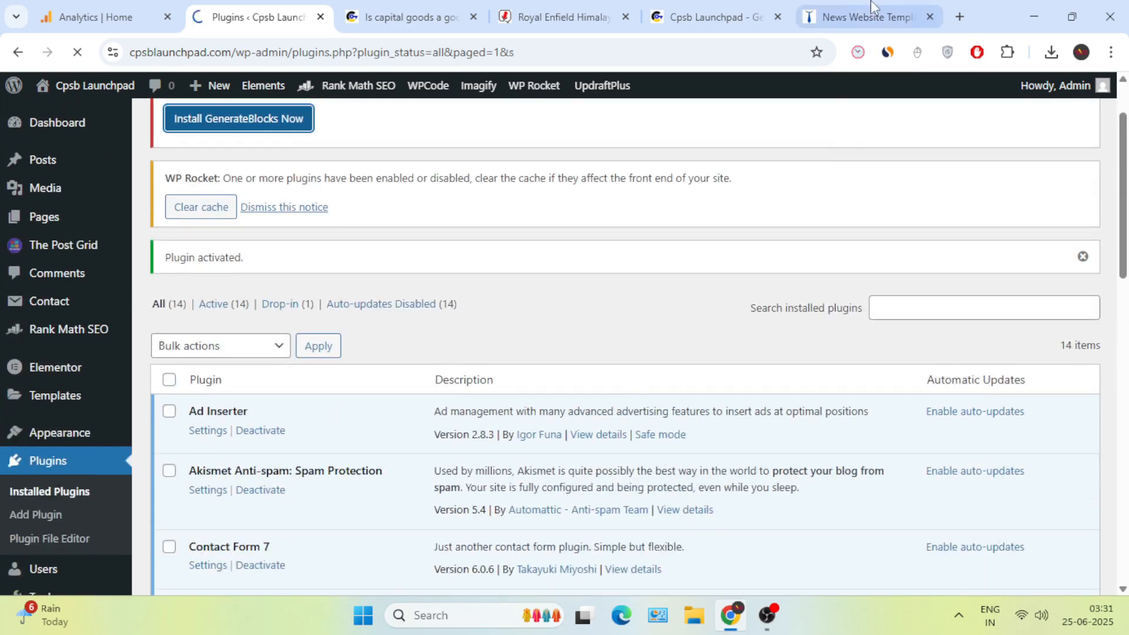
left_click(864, 16)
scroll(743, 442, "up", 2)
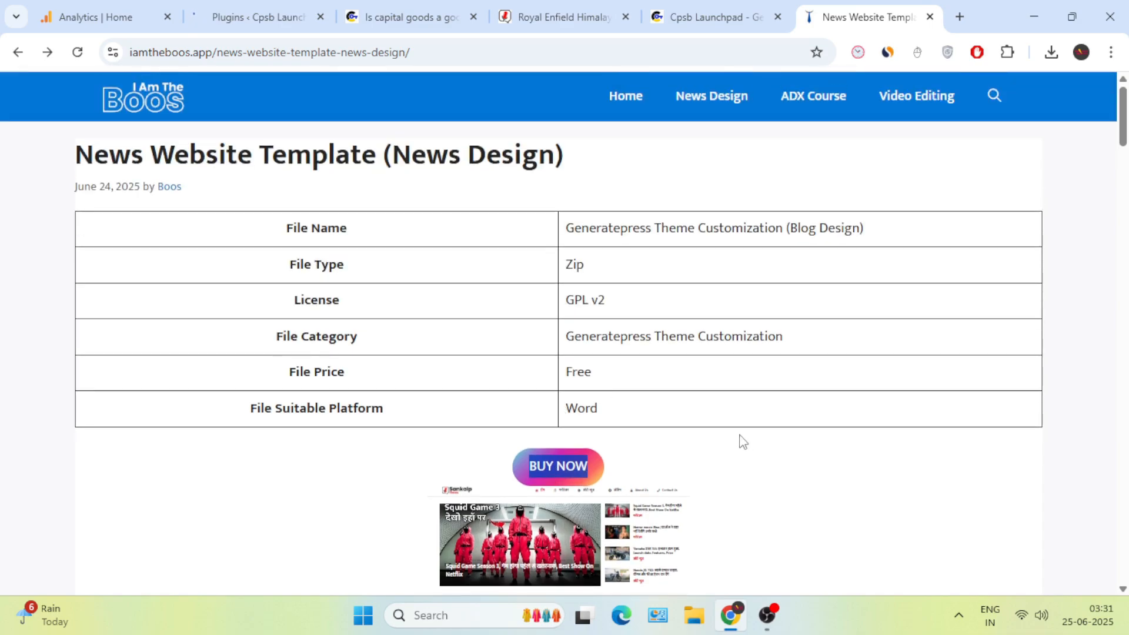
left_click(743, 443)
left_click(239, 8)
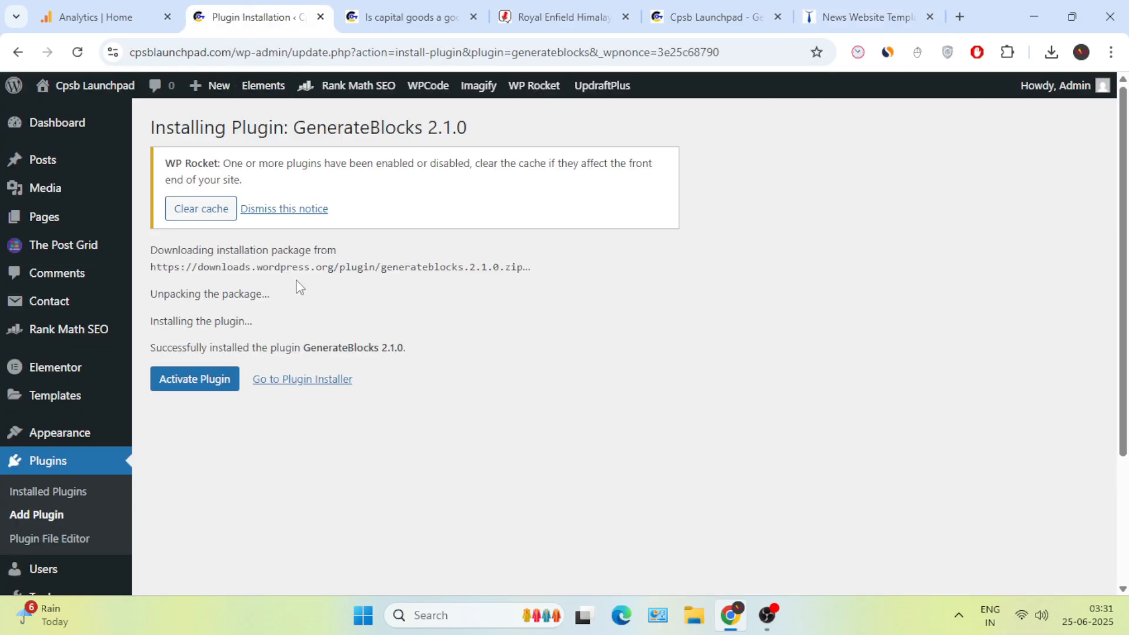
left_click(209, 387)
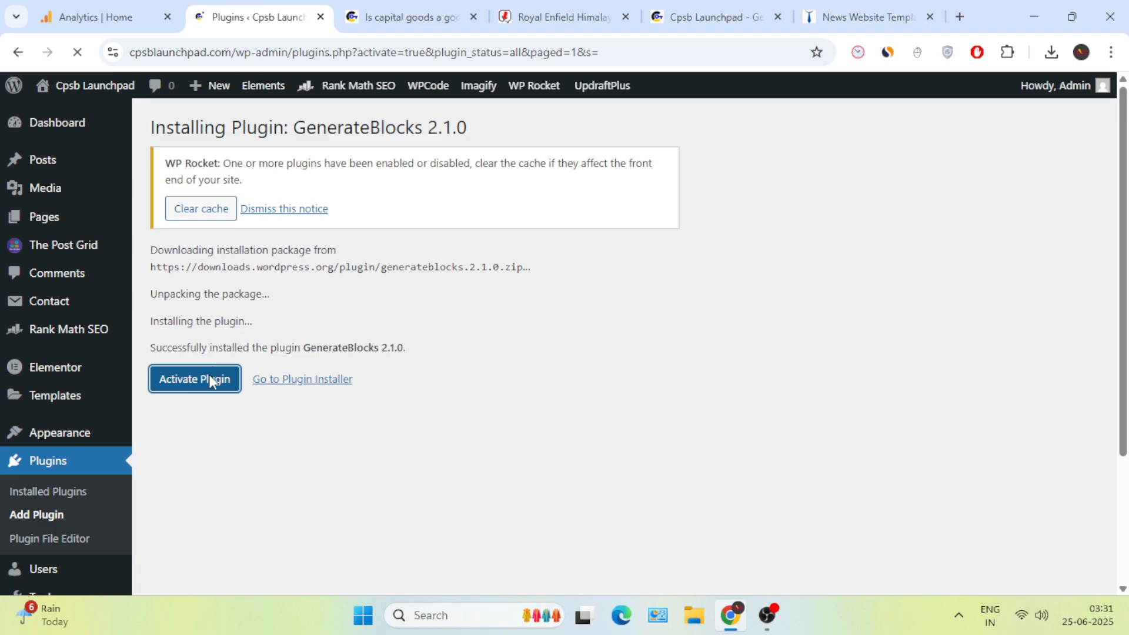
scroll(265, 355, "down", 4)
scroll(263, 356, "up", 5)
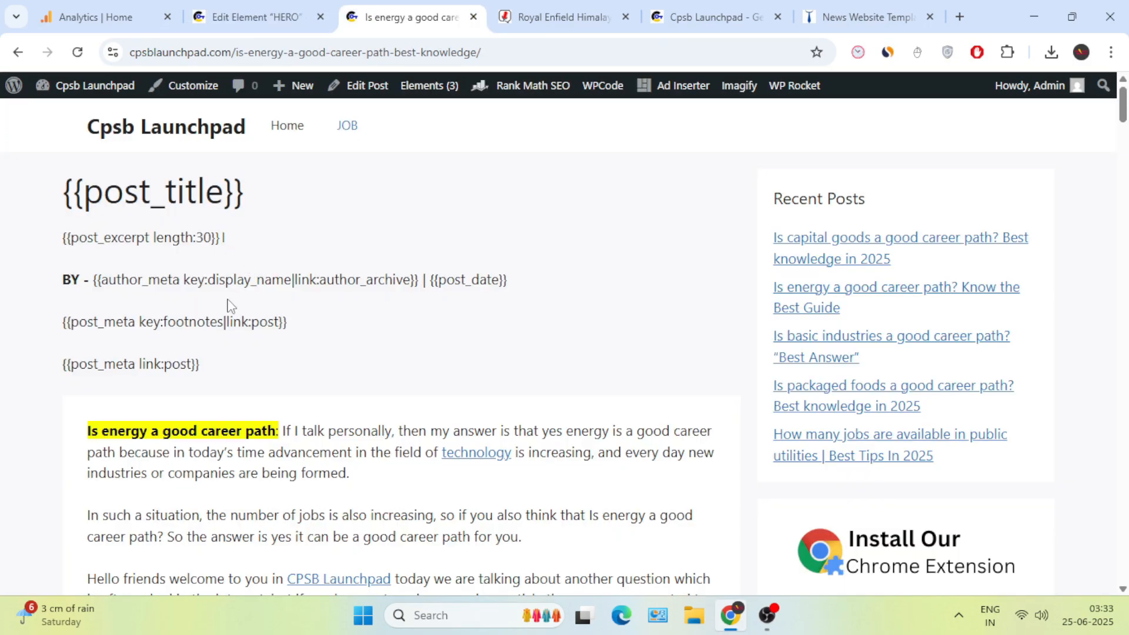
Reload the energy career post and compare its title, excerpt and author line with the Royal Enfield post on Sankalp Times.
left_click_drag(121, 280, 207, 280)
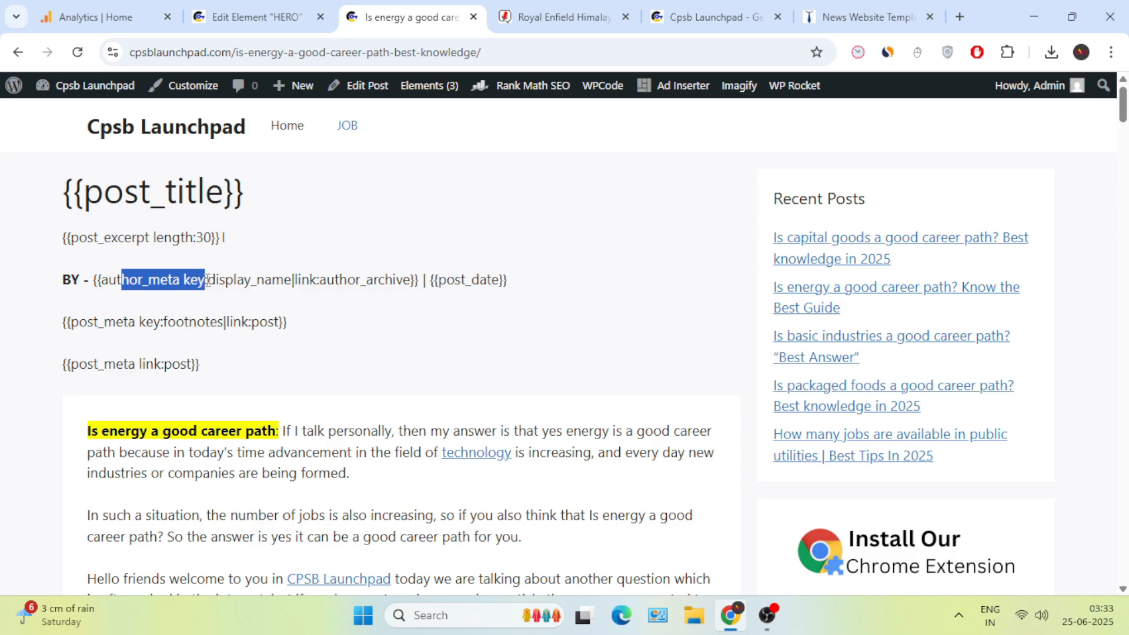
left_click(227, 281)
left_click(77, 52)
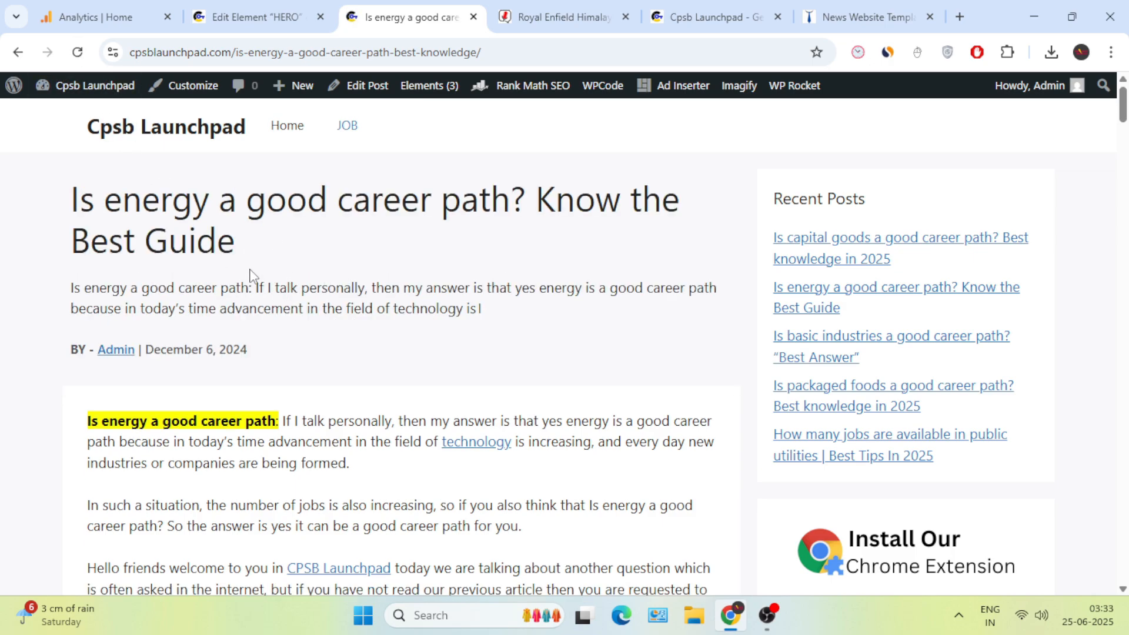
scroll(283, 305, "down", 3)
scroll(300, 325, "up", 3)
left_click_drag(71, 203, 236, 203)
left_click_drag(73, 287, 341, 308)
left_click(529, 17)
left_click(336, 219)
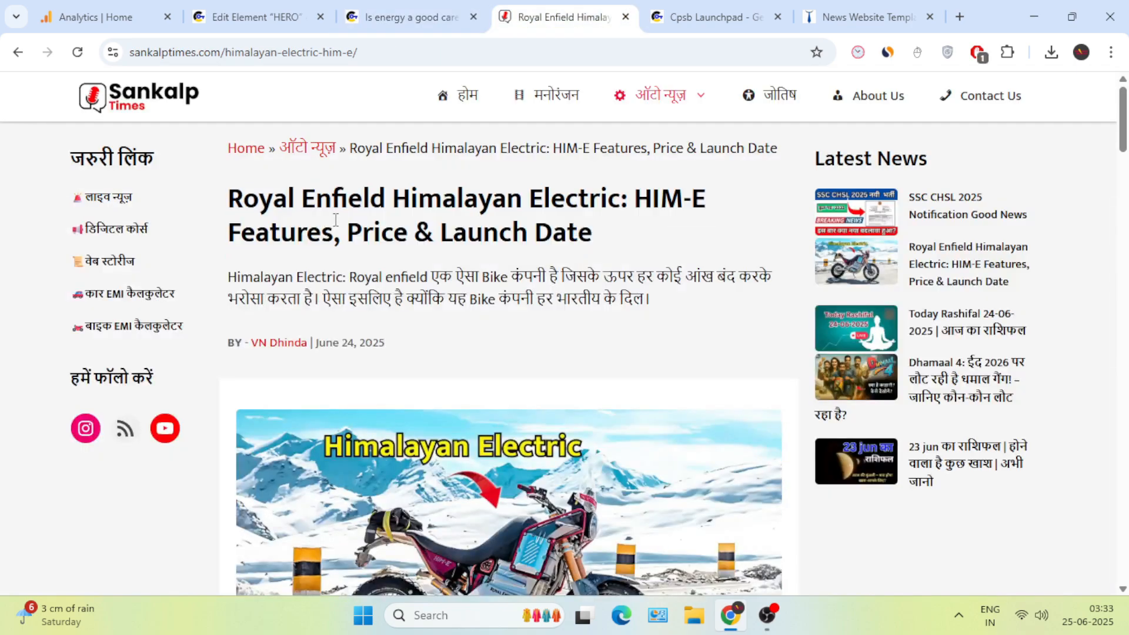
key("ctrl+shift+Tab")
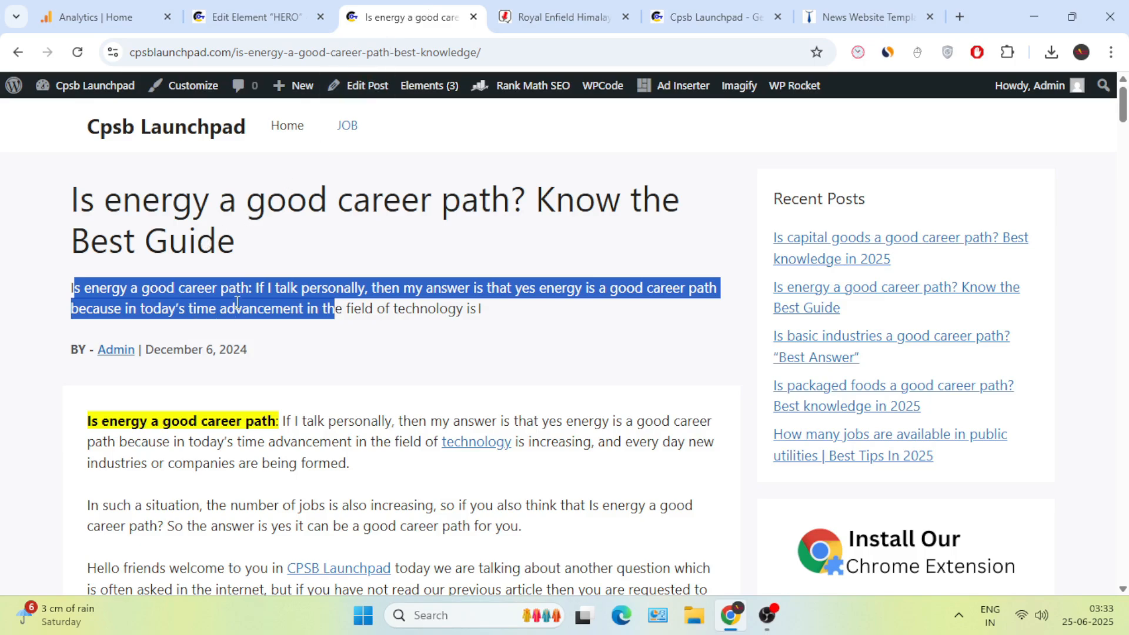
Inspect the breadcrumb shortcode, headline and author/date blocks in the HERO element editor.
left_click(216, 1)
scroll(322, 387, "down", 4)
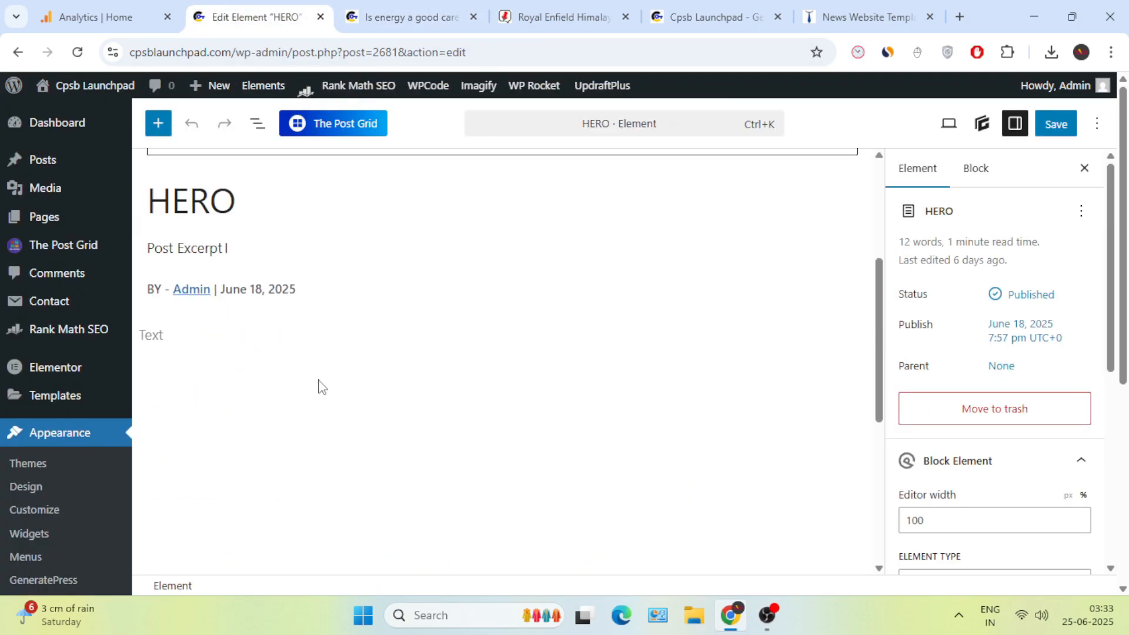
scroll(214, 418, "up", 3)
left_click(279, 335)
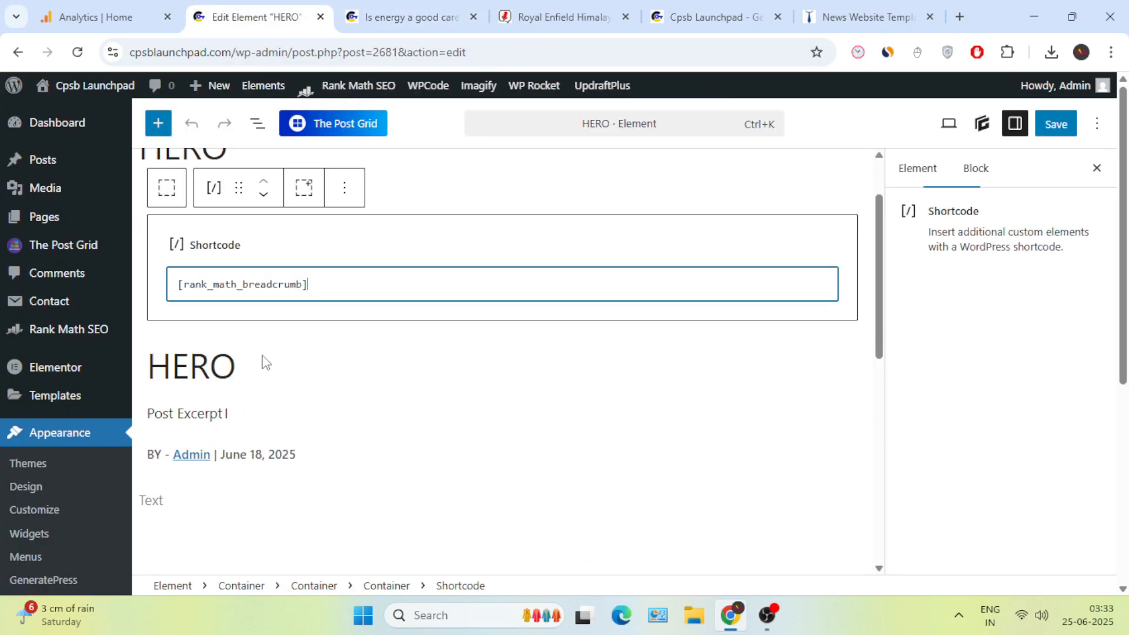
left_click(238, 376)
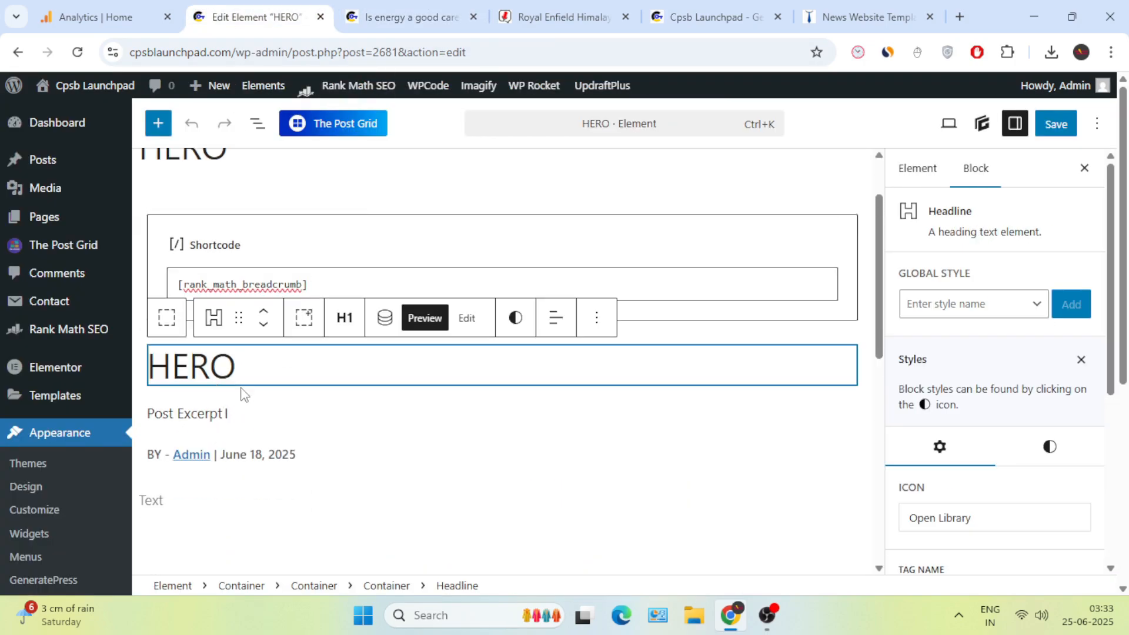
left_click(276, 458)
scroll(178, 381, "up", 2)
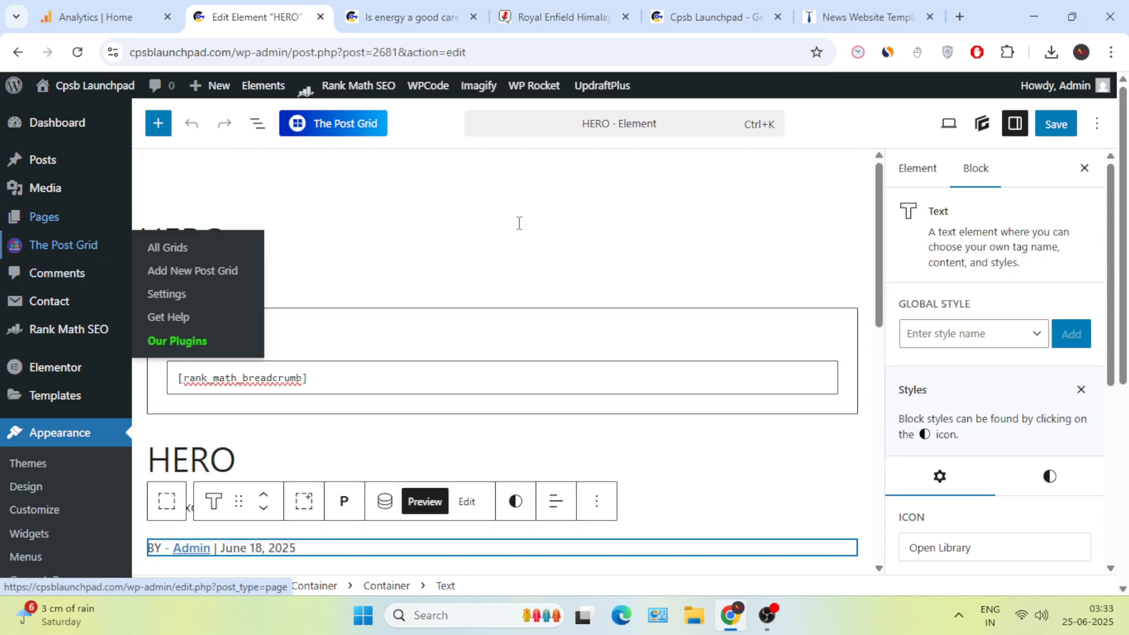
Check the energy post's title area again, and examine the Sankalp Times post's title and quick-link sidebar.
left_click(400, 6)
left_click(291, 209)
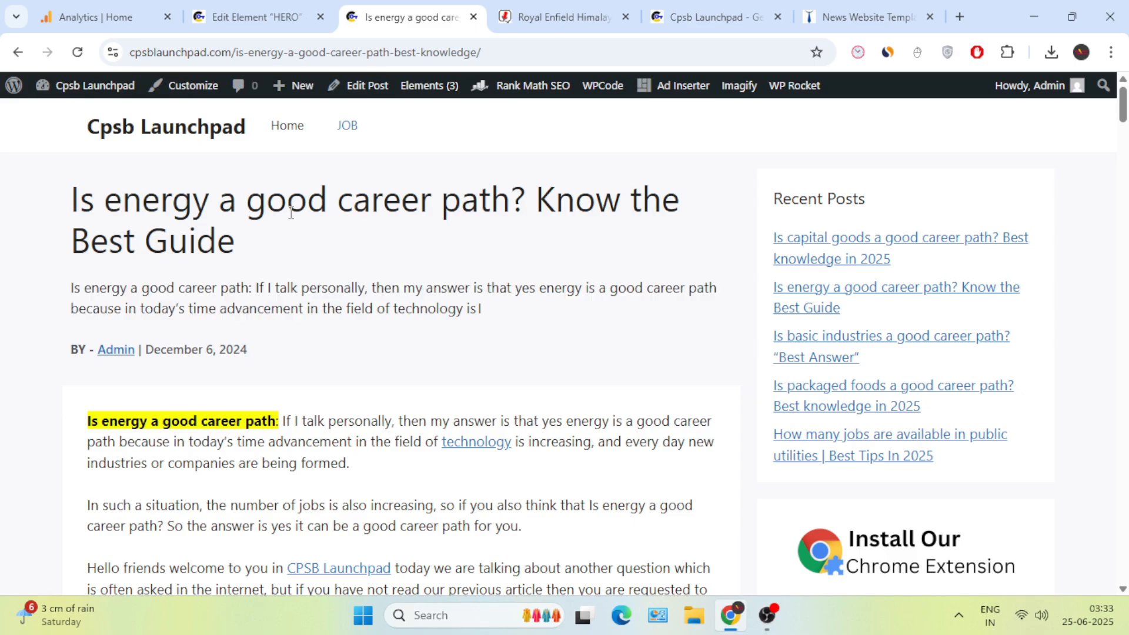
left_click(217, 13)
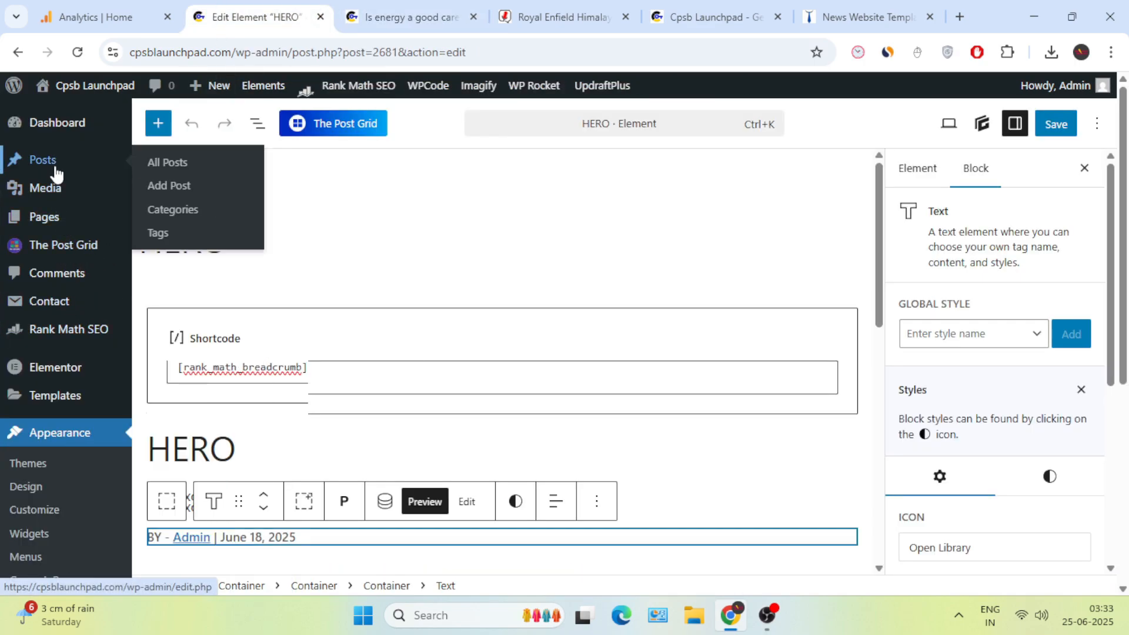
left_click(554, 14)
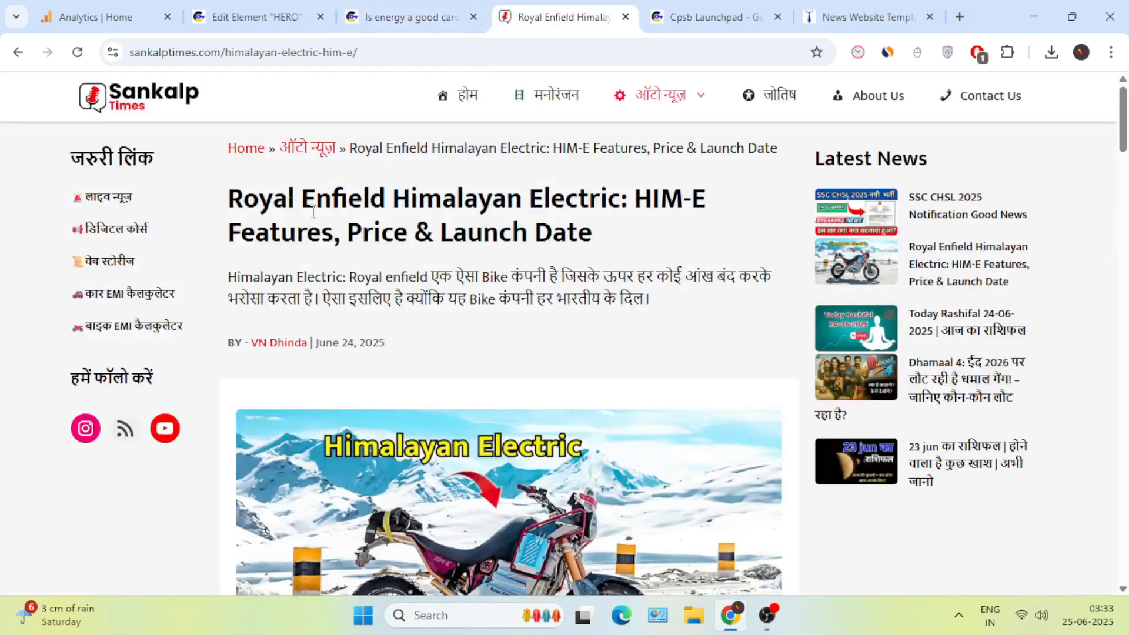
left_click_drag(288, 198, 524, 243)
left_click(664, 270)
left_click_drag(184, 330, 72, 292)
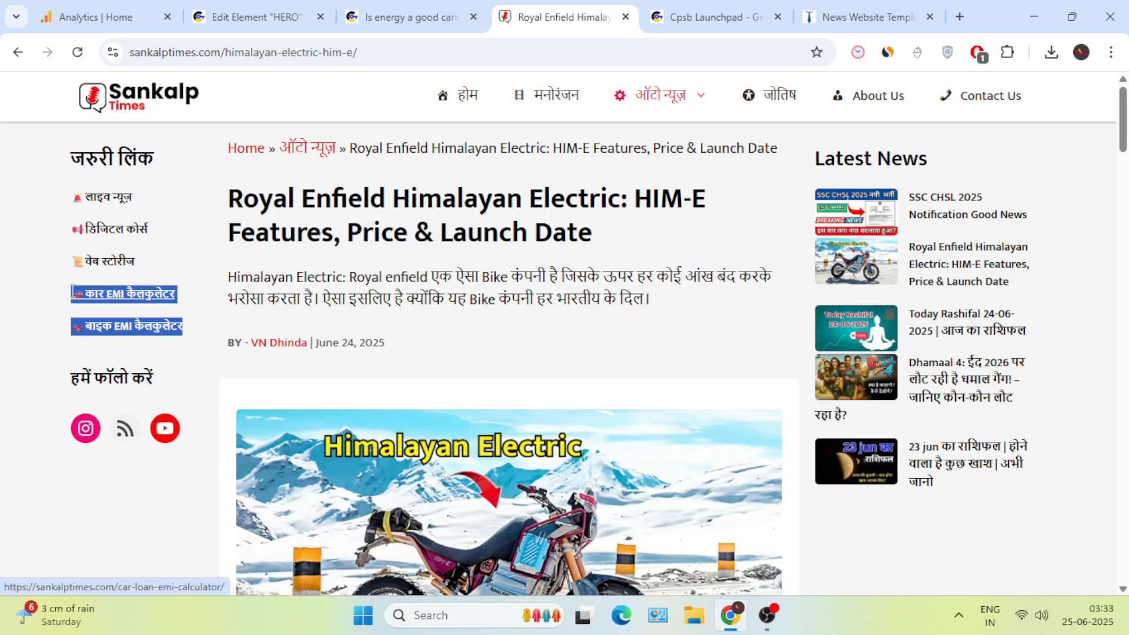
left_click(49, 329)
Open the Cpsb Launchpad theme Customizer from the HERO element page in a new tab.
left_click(276, 12)
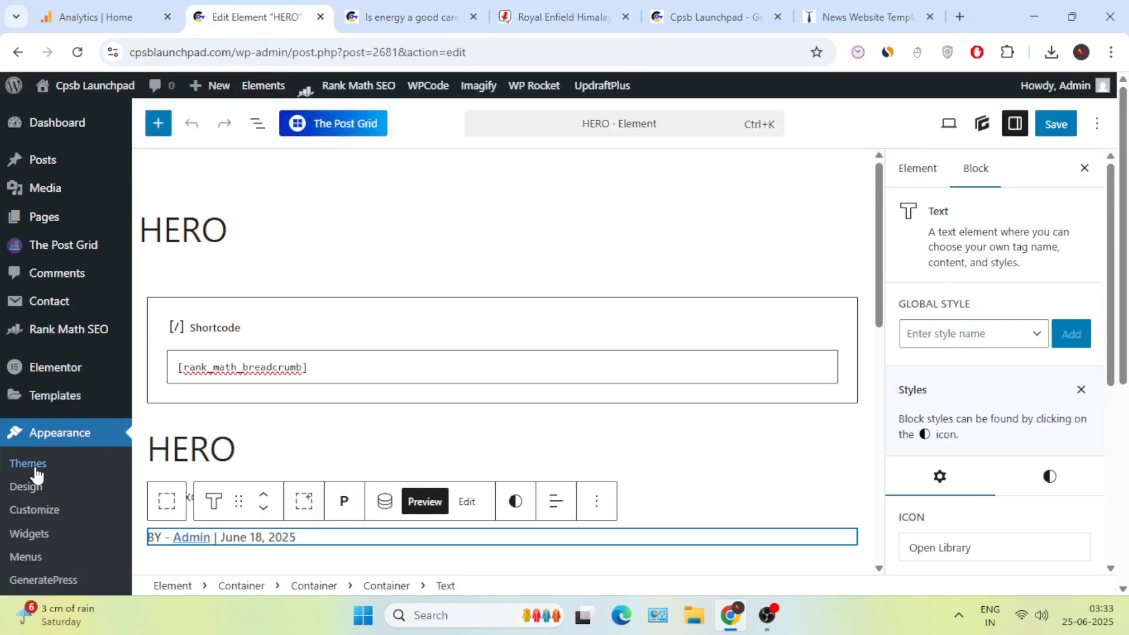
scroll(25, 509, "down", 2)
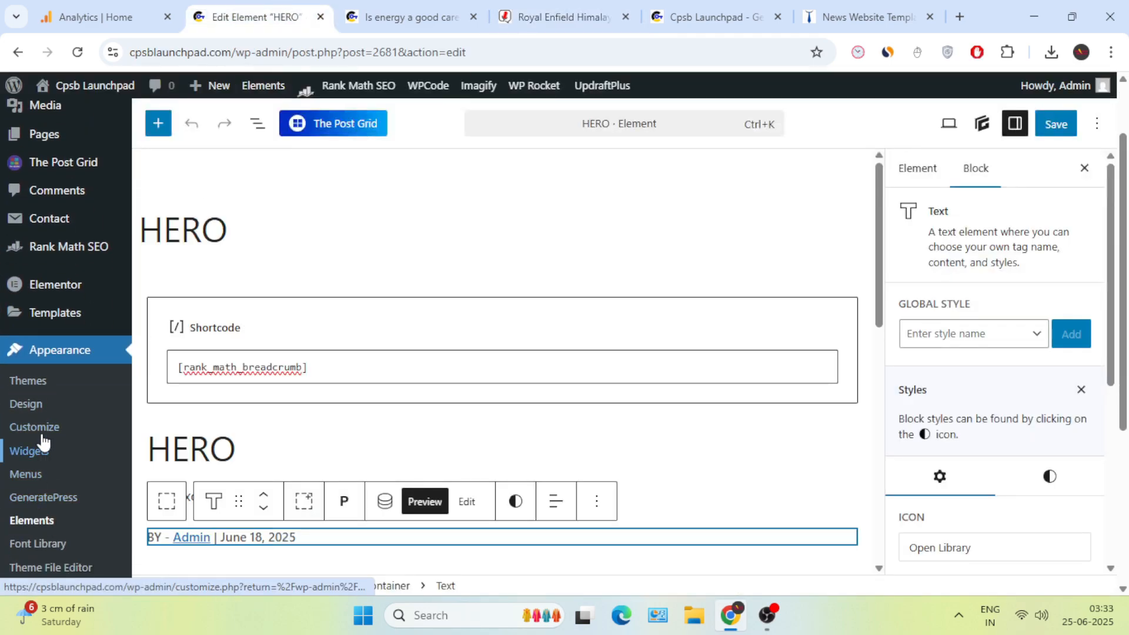
right_click(43, 427)
left_click(122, 207)
left_click(338, 9)
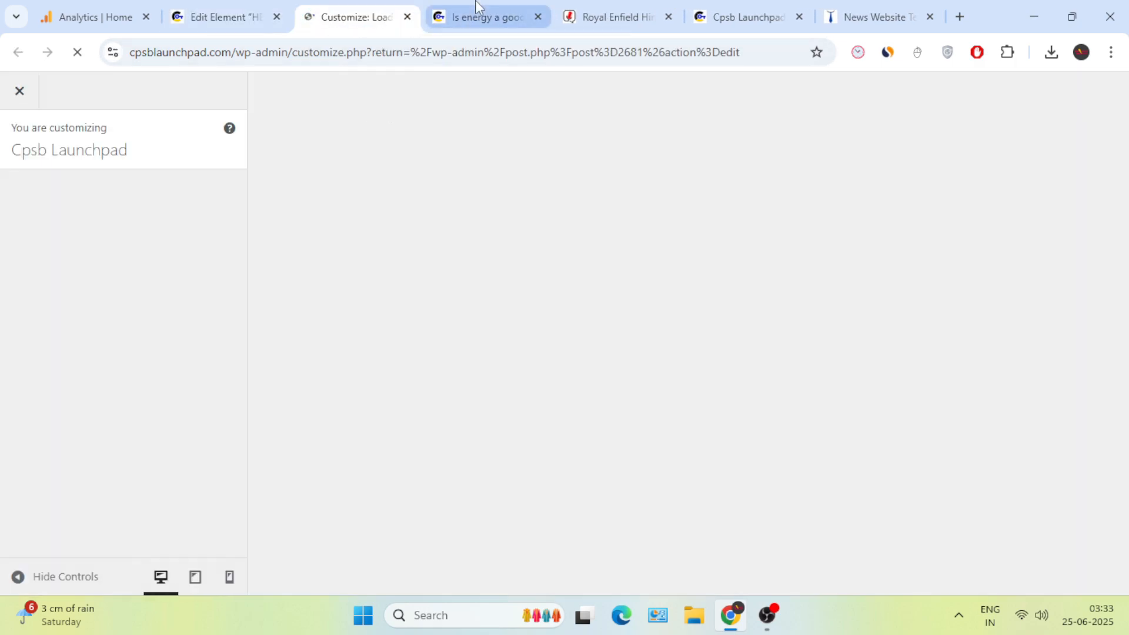
Compare the energy career post's header, content and sidebar with the Sankalp Times post layout.
left_click(479, 14)
left_click(614, 16)
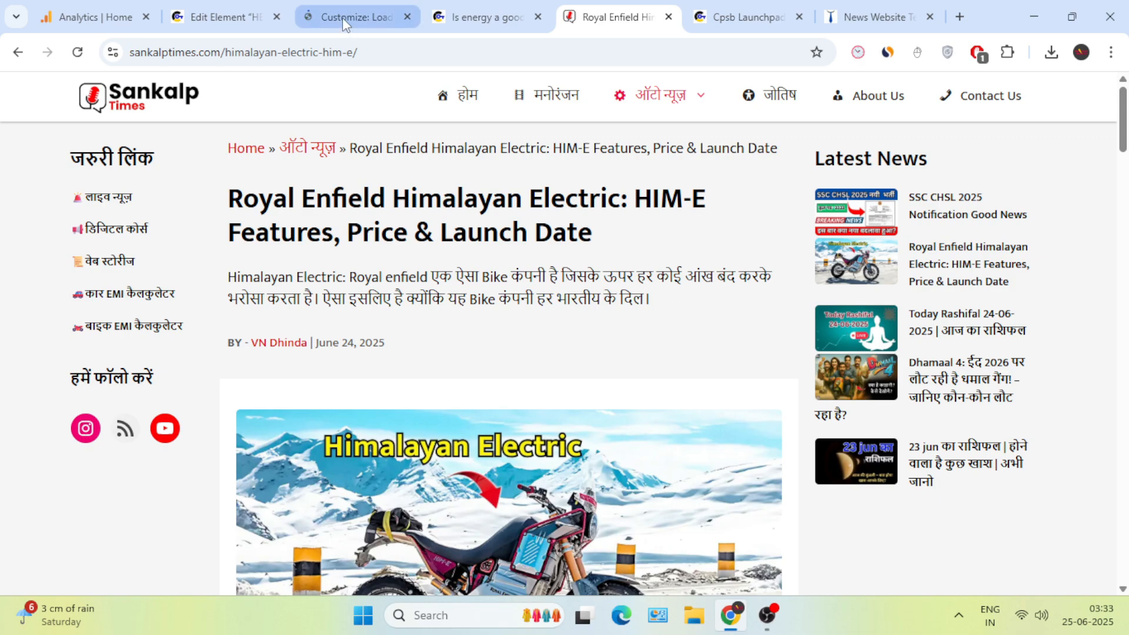
left_click(483, 16)
scroll(330, 390, "down", 6)
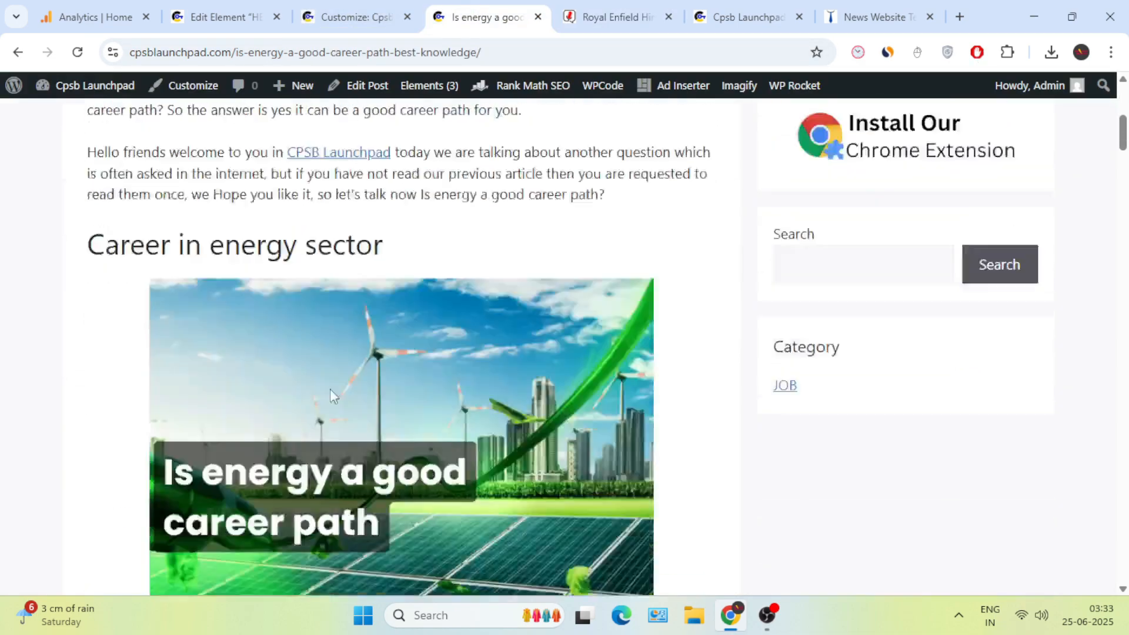
scroll(372, 389, "up", 6)
Set the coloured CPSB LaunchPad image from the media library as the site logo in Site Identity, without cropping.
left_click(353, 17)
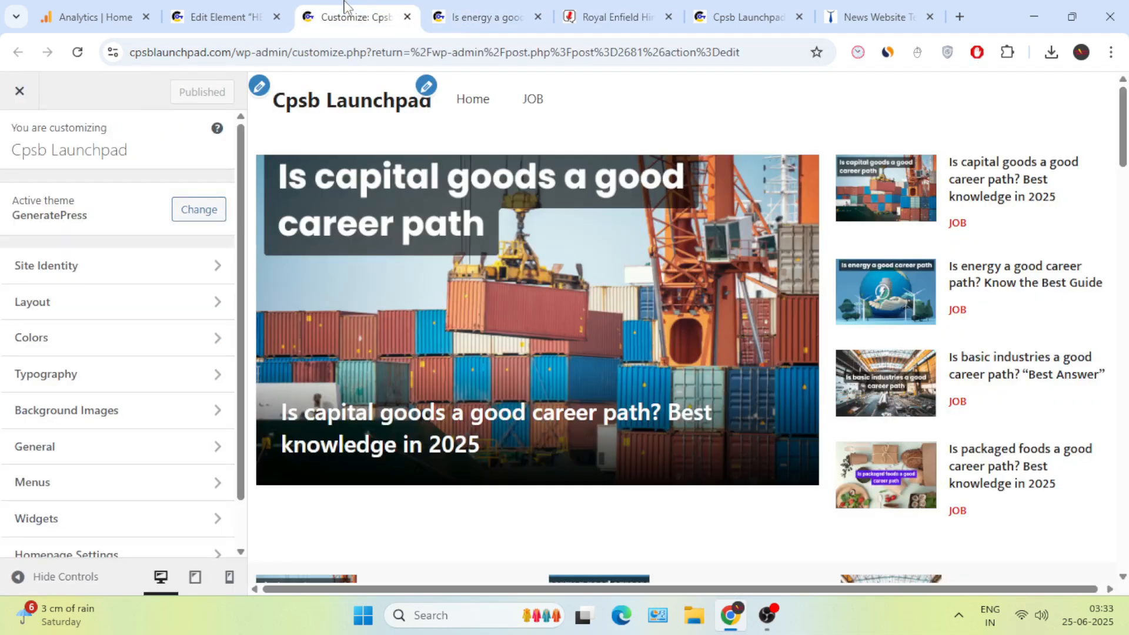
left_click(140, 266)
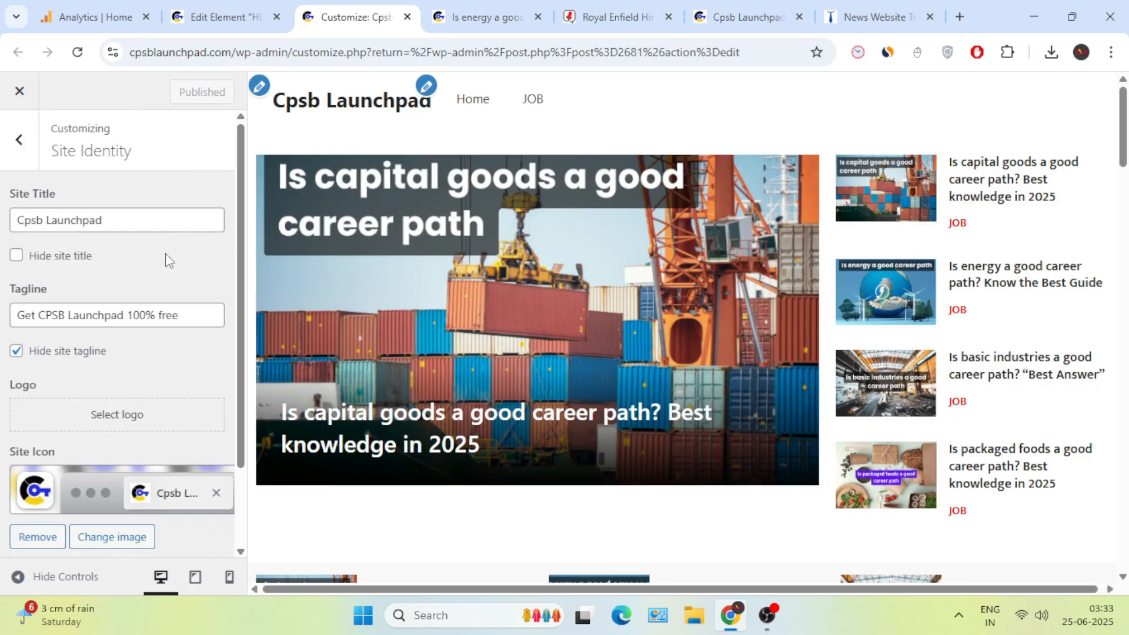
left_click(102, 421)
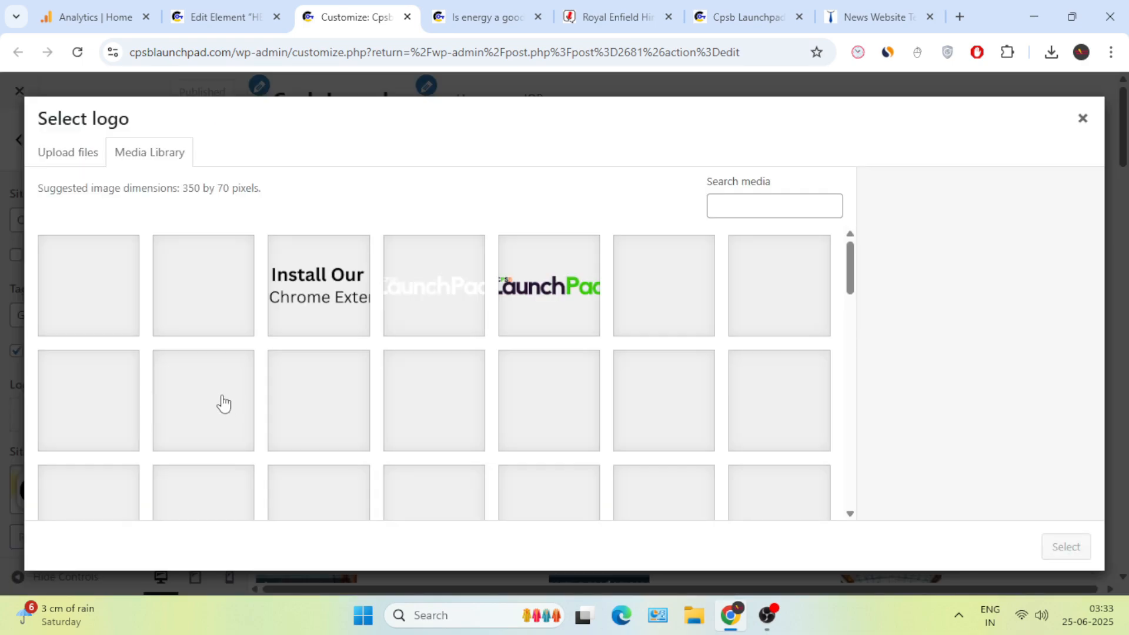
left_click(553, 284)
left_click(1038, 550)
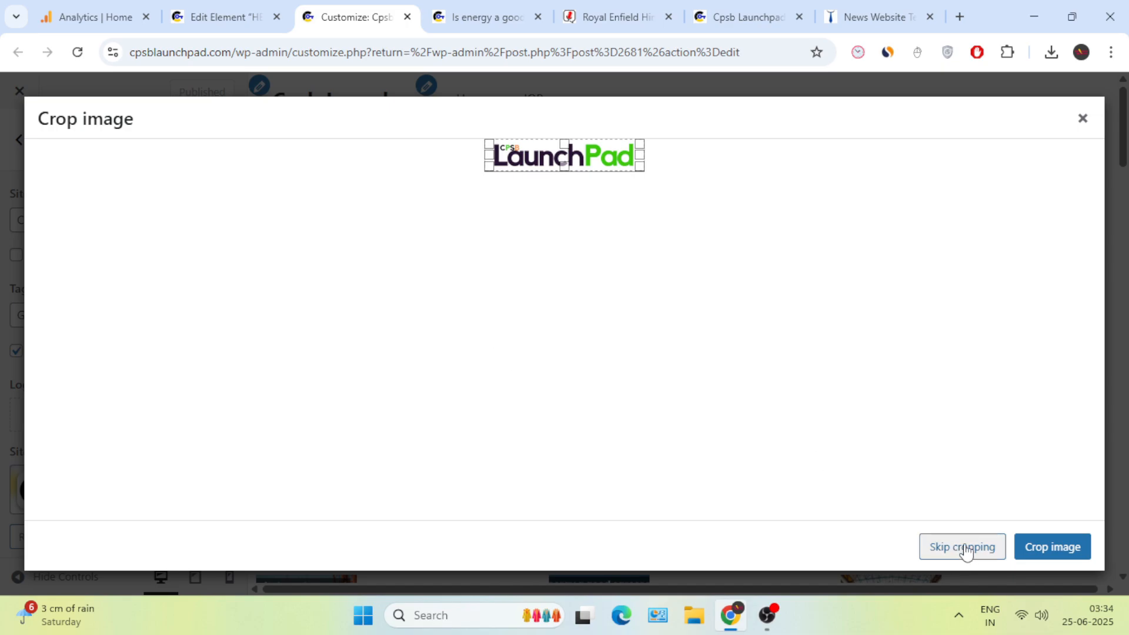
left_click(966, 553)
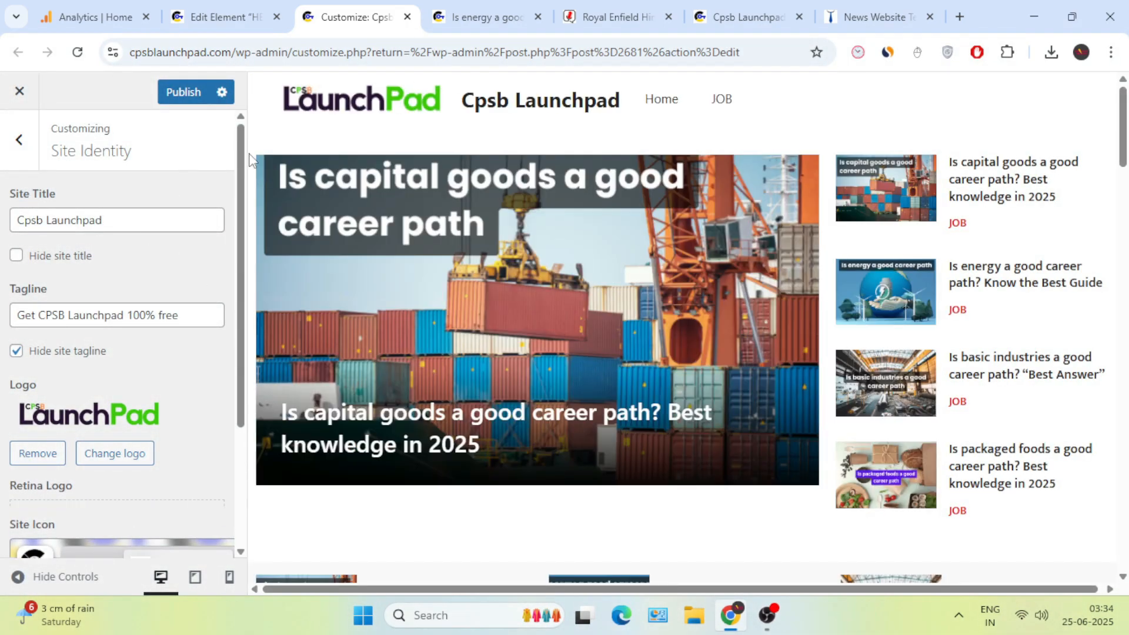
Hide the site title in Site Identity and publish the Customizer changes.
left_click(21, 257)
left_click(19, 140)
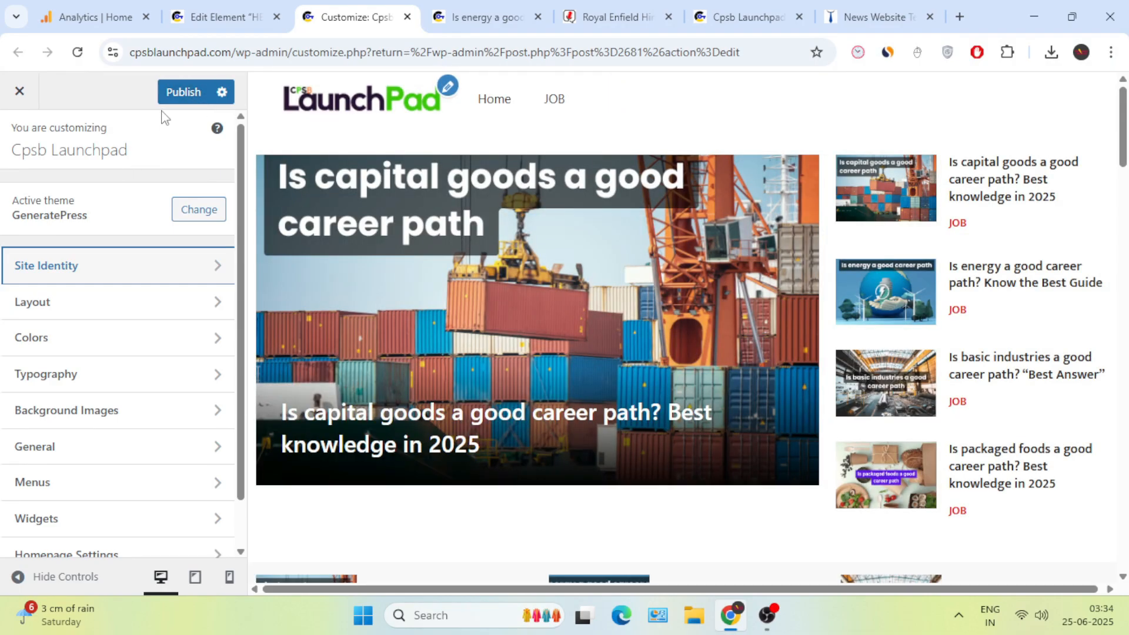
left_click(170, 94)
Look through the Customizer sections and open the featured capital goods career post in the live preview.
scroll(92, 245, "down", 1)
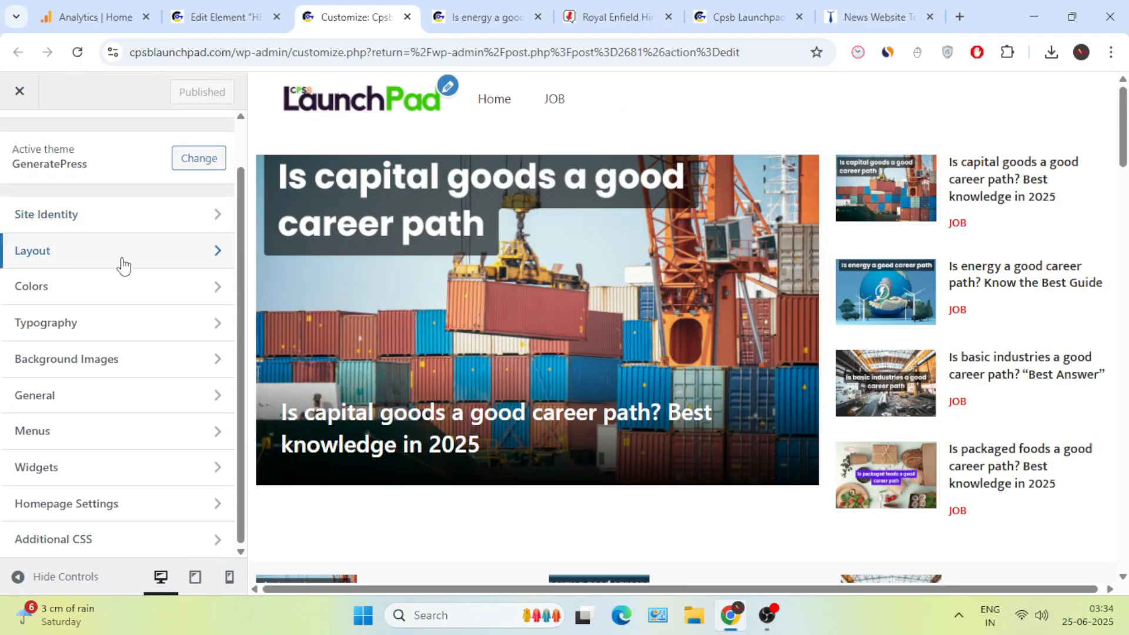
scroll(122, 265, "up", 1)
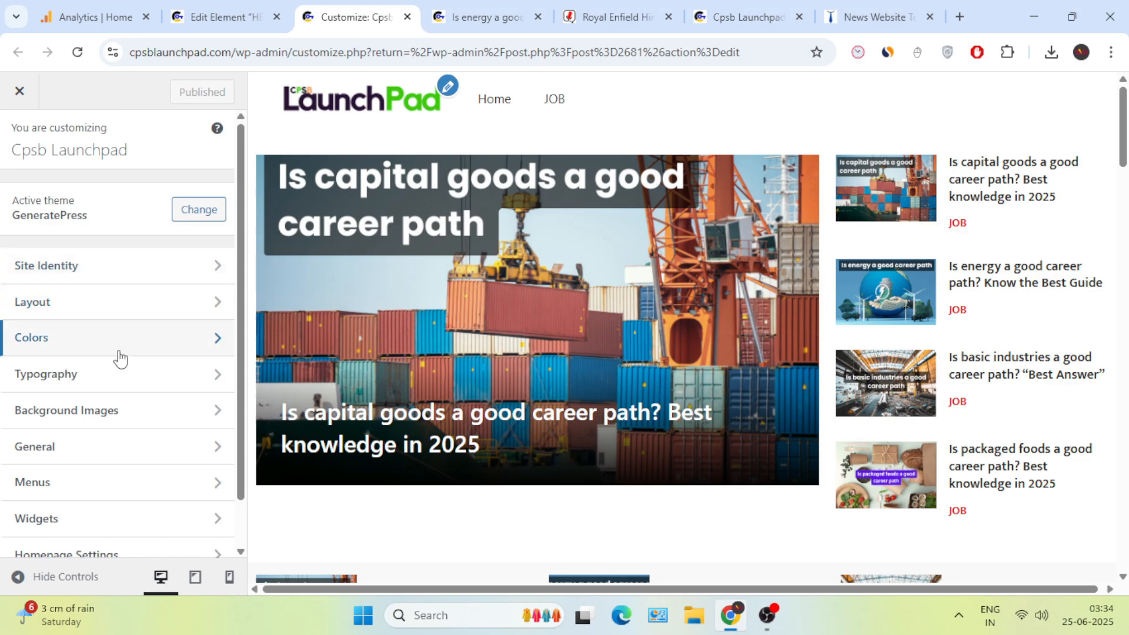
scroll(210, 408, "down", 1)
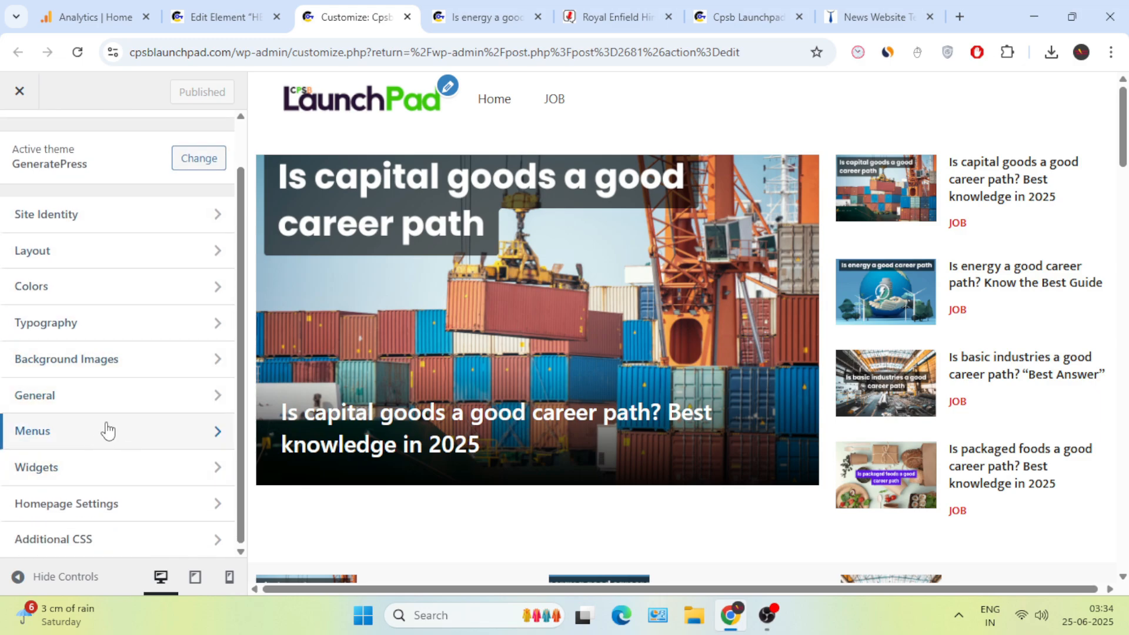
left_click(453, 334)
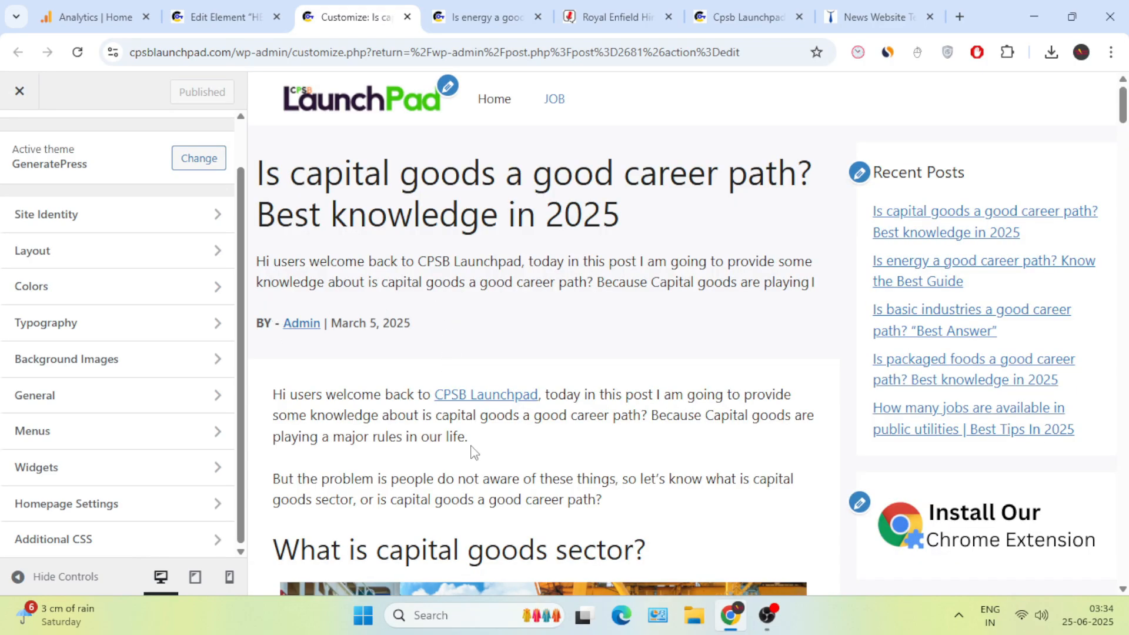
Look over the Sankalp Times article page as the design reference for the post layout and sidebar.
key("ctrl+minus")
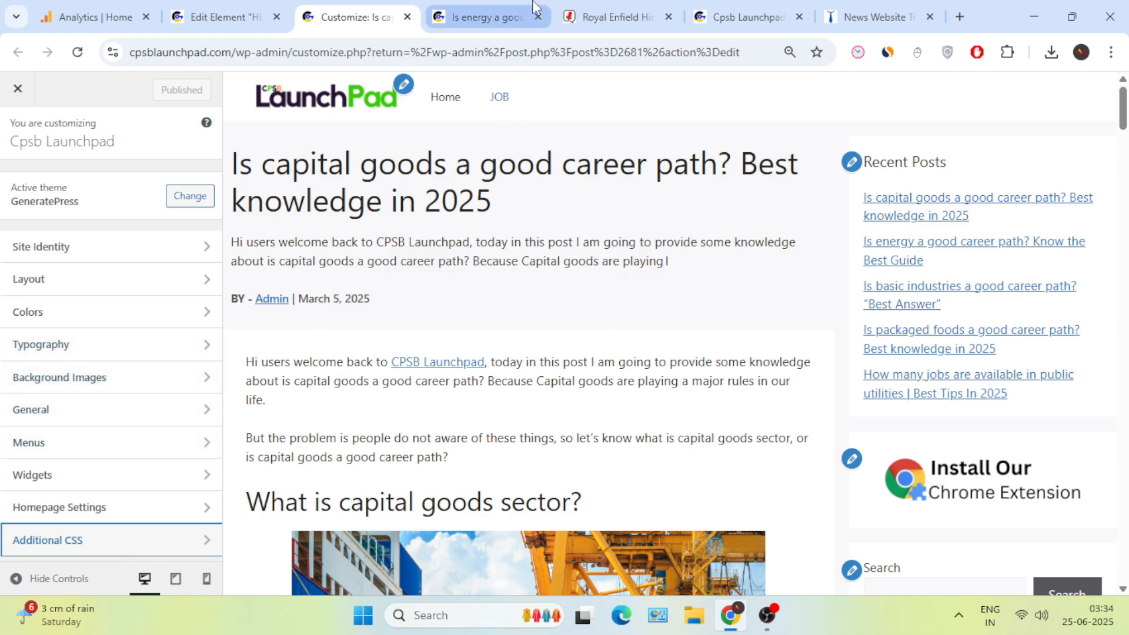
left_click(607, 17)
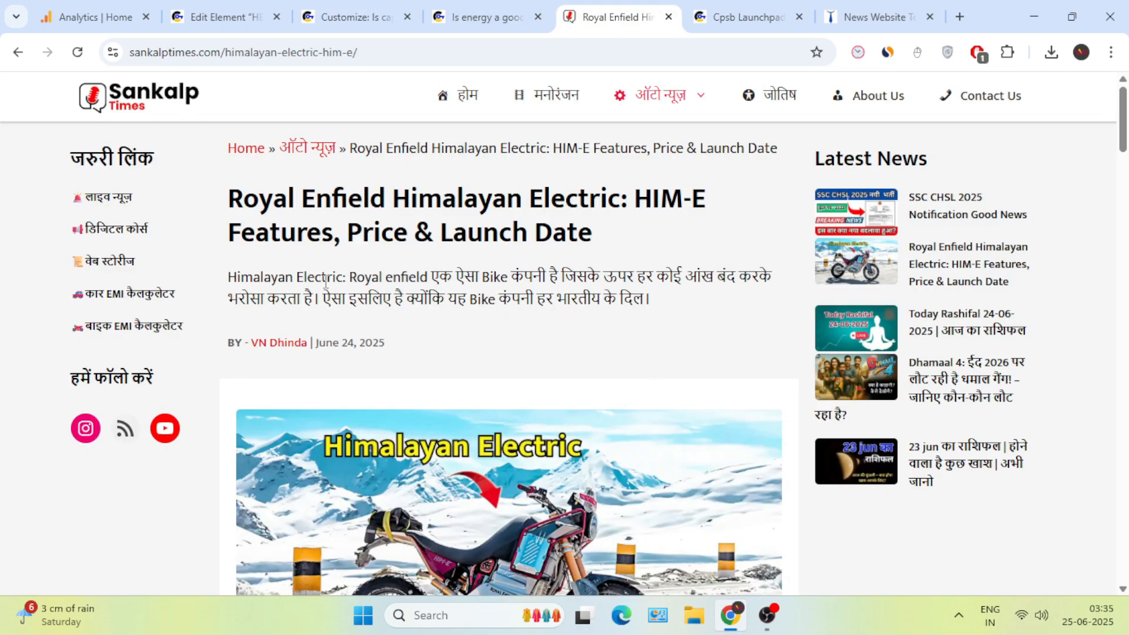
left_click(353, 16)
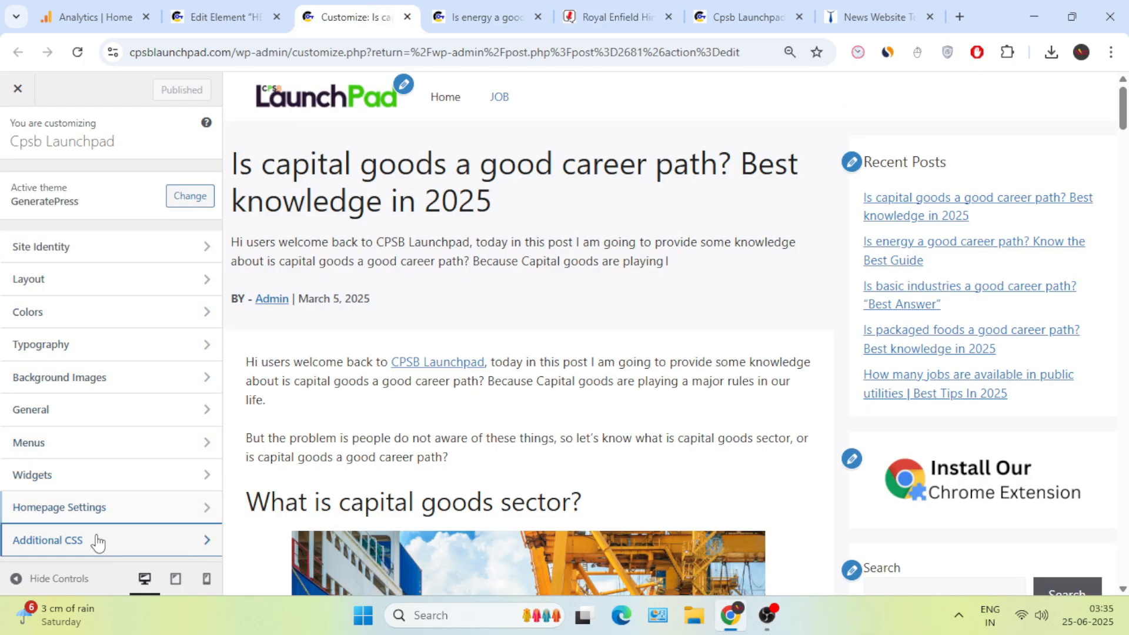
Copy the entire CSS code block under "Step 4: Upload All Required Files" on the News Website Template page.
left_click(866, 7)
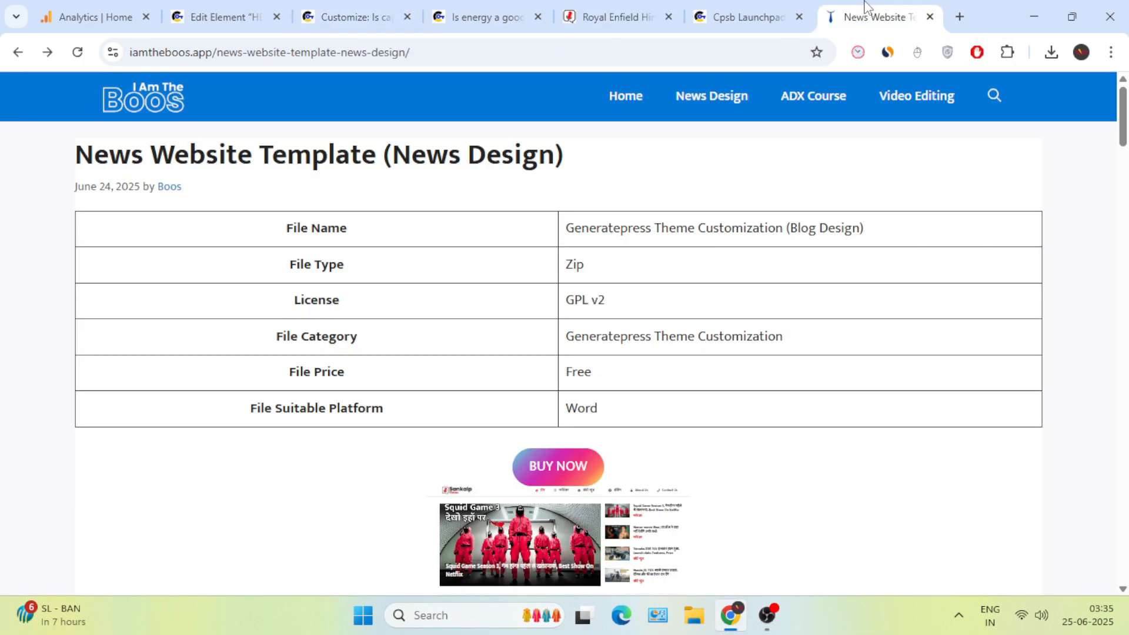
scroll(408, 382, "down", 20)
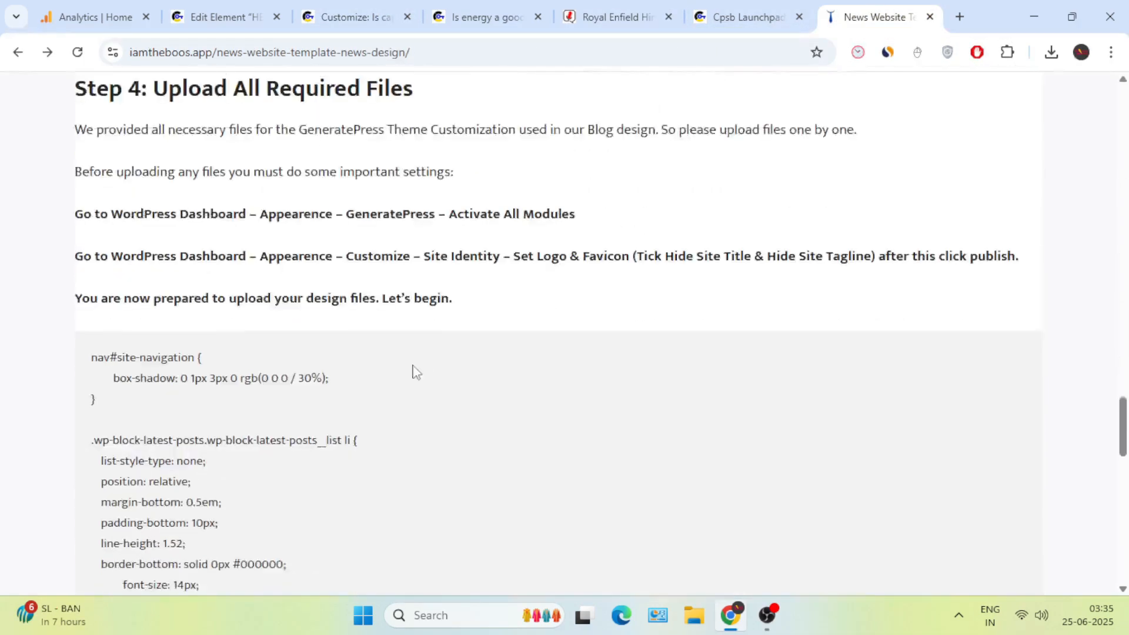
scroll(415, 371, "down", 4)
scroll(109, 212, "up", 1)
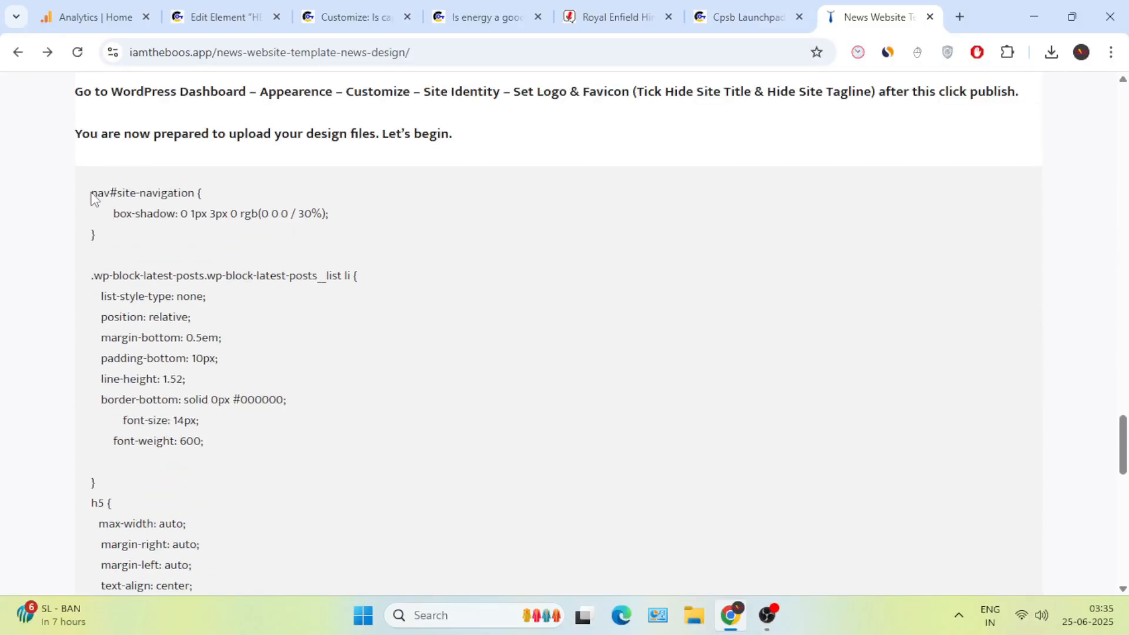
left_click_drag(91, 194, 116, 379)
scroll(111, 261, "down", 7)
scroll(111, 273, "down", 1)
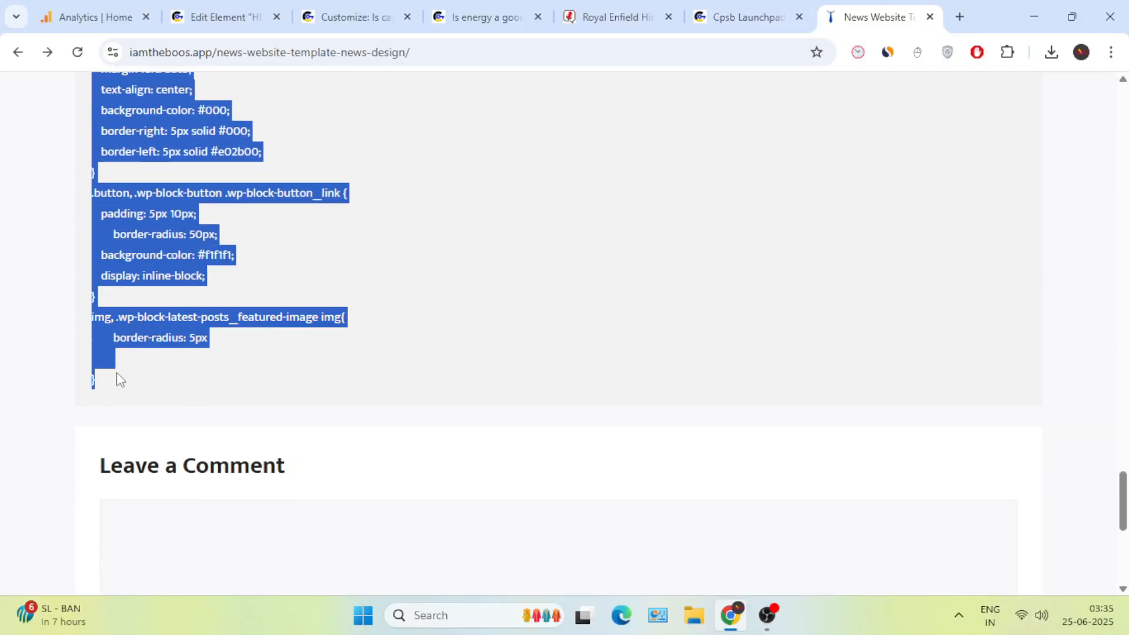
right_click(141, 323)
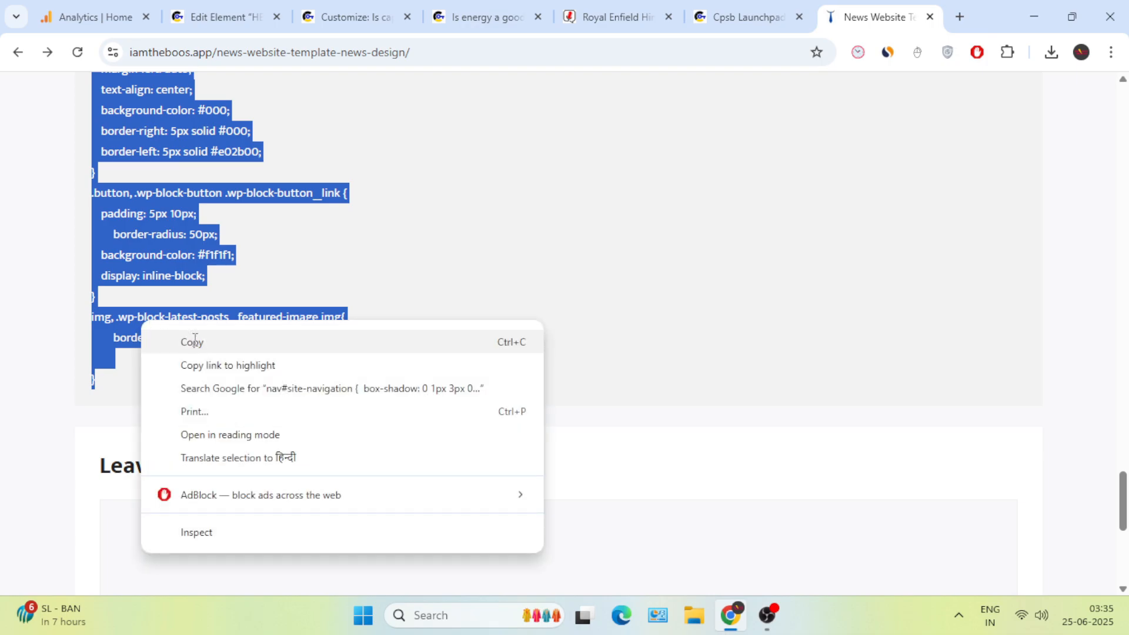
left_click(195, 341)
left_click(140, 385)
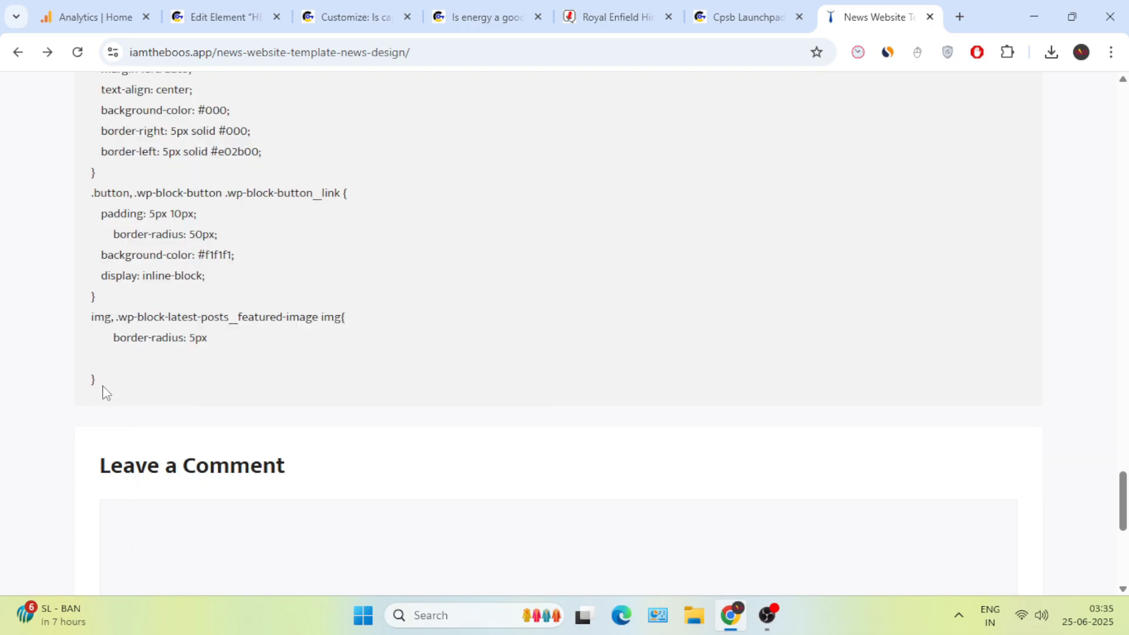
left_click_drag(104, 392, 95, 359)
scroll(81, 297, "up", 10)
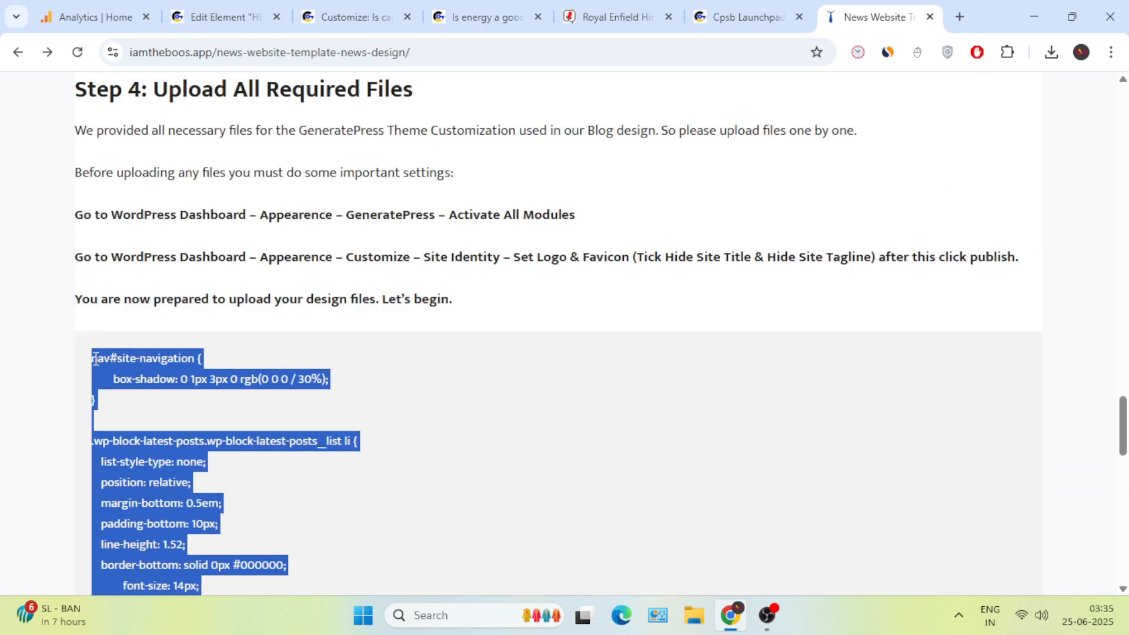
right_click(124, 359)
left_click(164, 380)
Paste the copied code into the Additional CSS of the Cpsb Launchpad customizer and publish it.
left_click(353, 16)
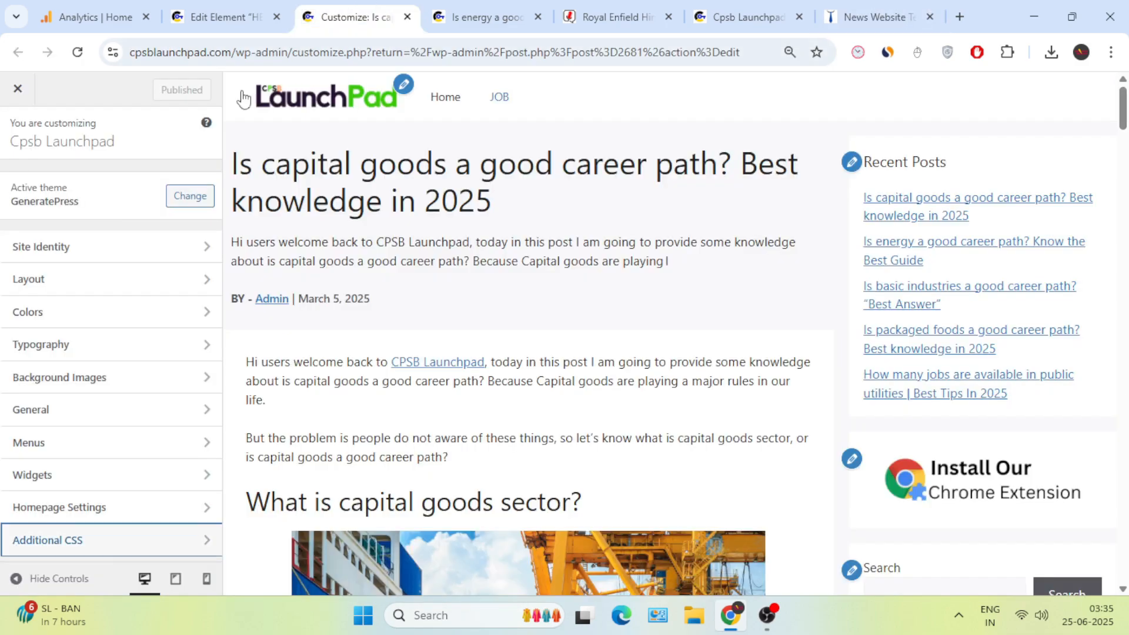
left_click(116, 541)
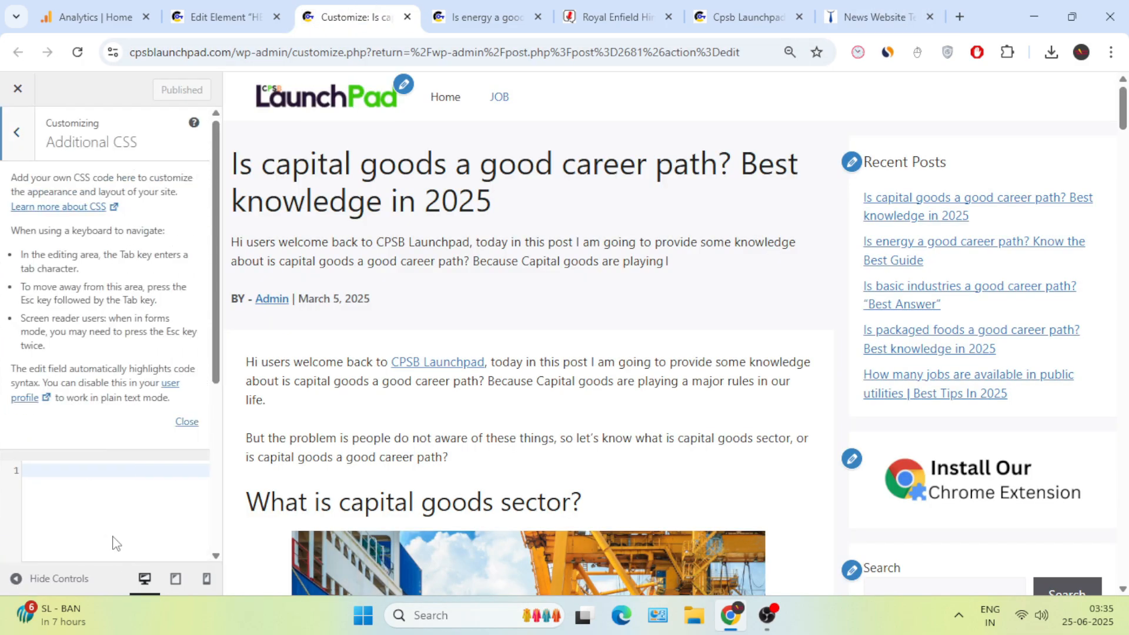
right_click(75, 475)
left_click(134, 249)
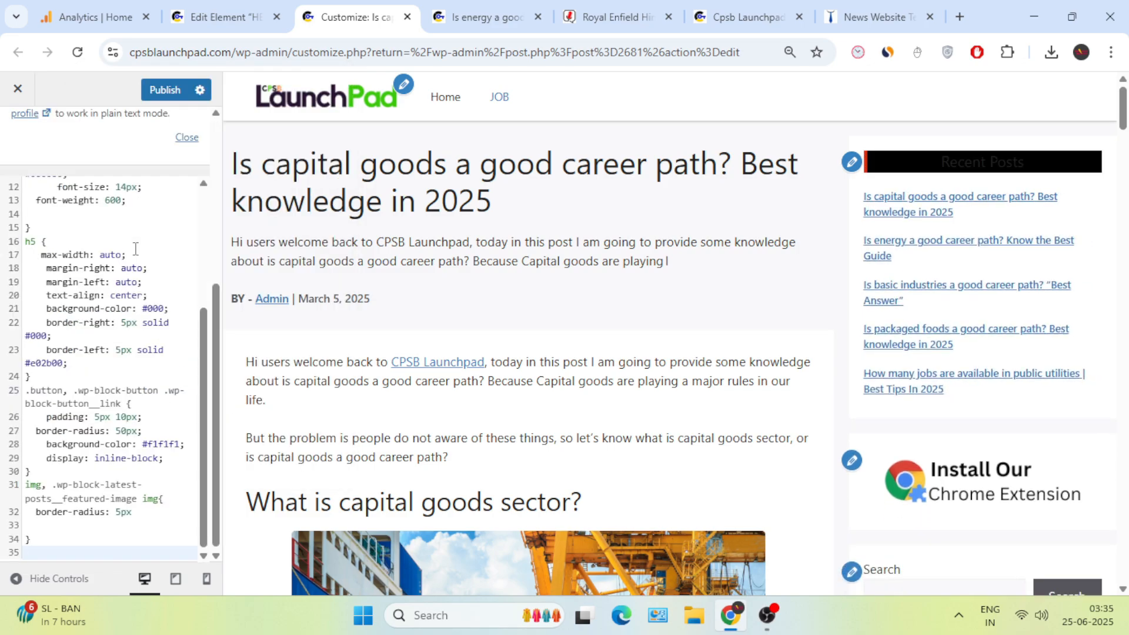
left_click(165, 89)
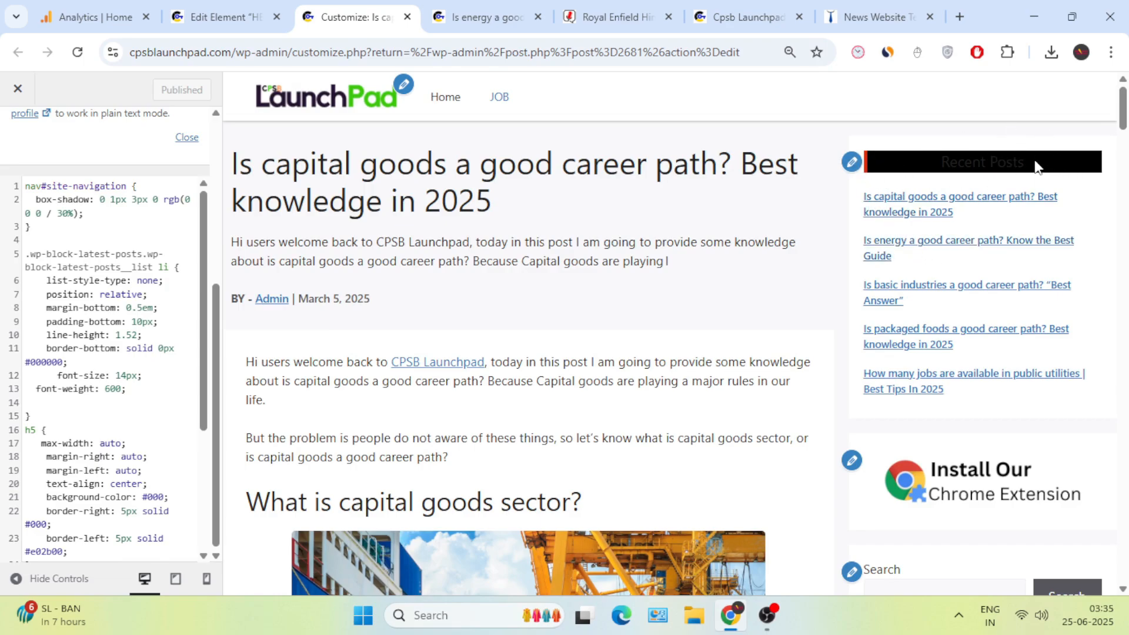
Change the Recent Posts heading in the right sidebar to Heading 2 and publish the change.
left_click(851, 161)
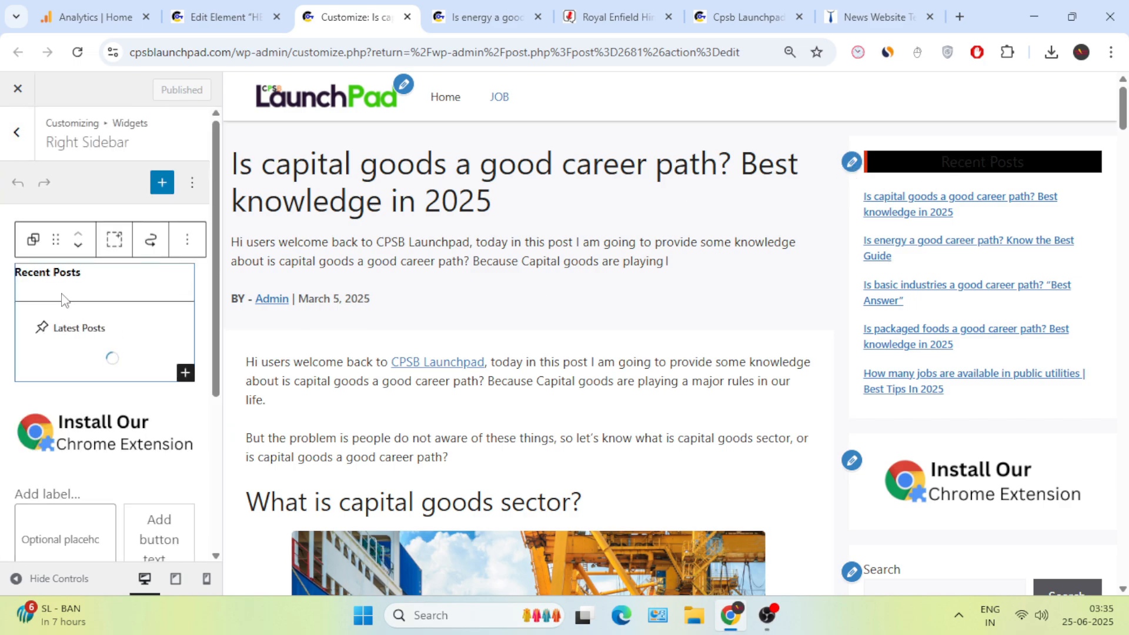
left_click(62, 275)
left_click(191, 239)
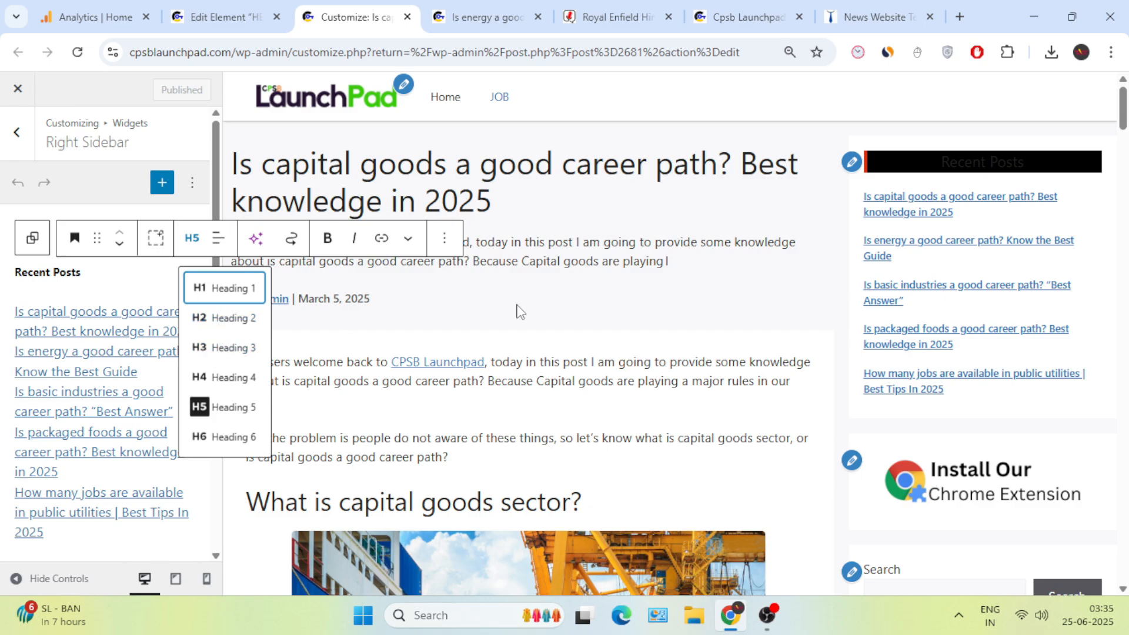
left_click(214, 322)
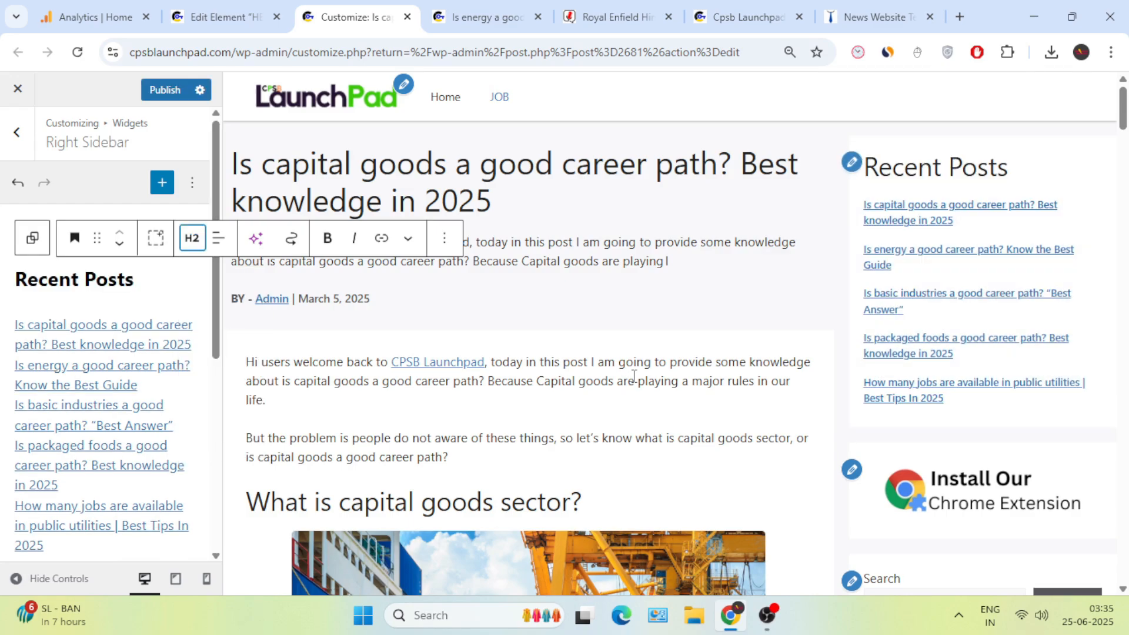
left_click(164, 89)
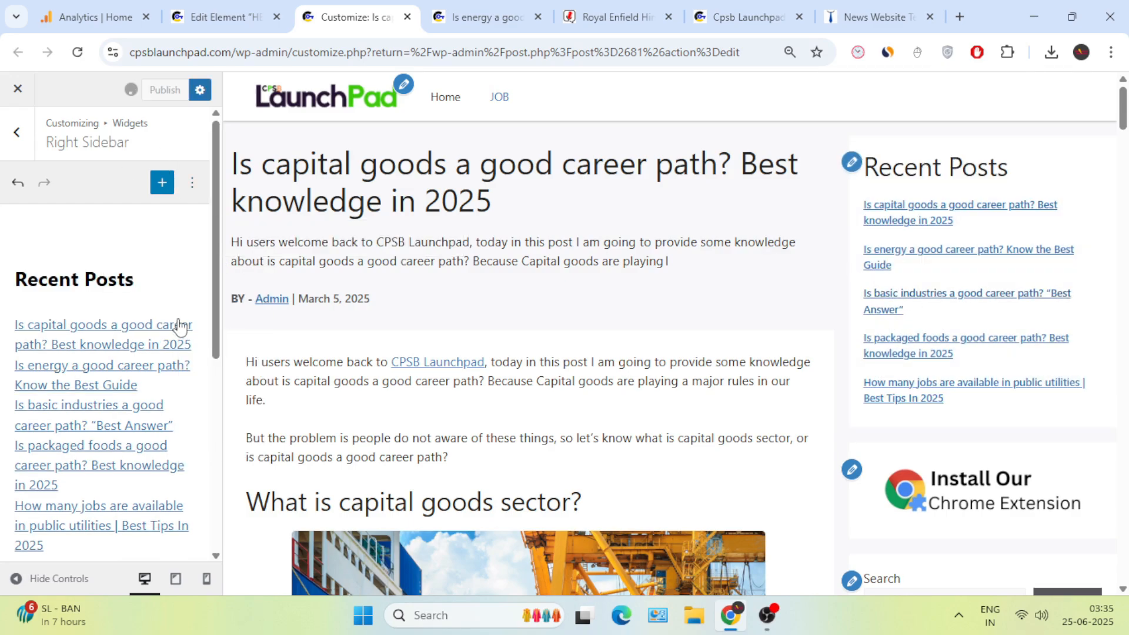
Display featured images in the sidebar's Latest Posts block and align them left, following the Sankalp Times reference.
left_click(612, 13)
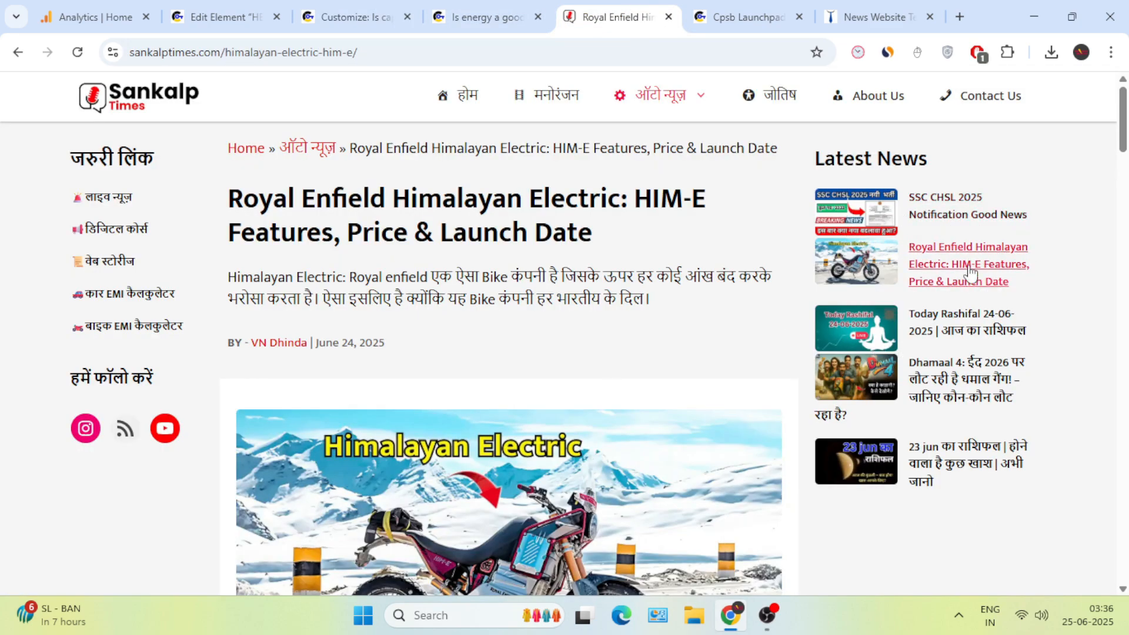
left_click(356, 17)
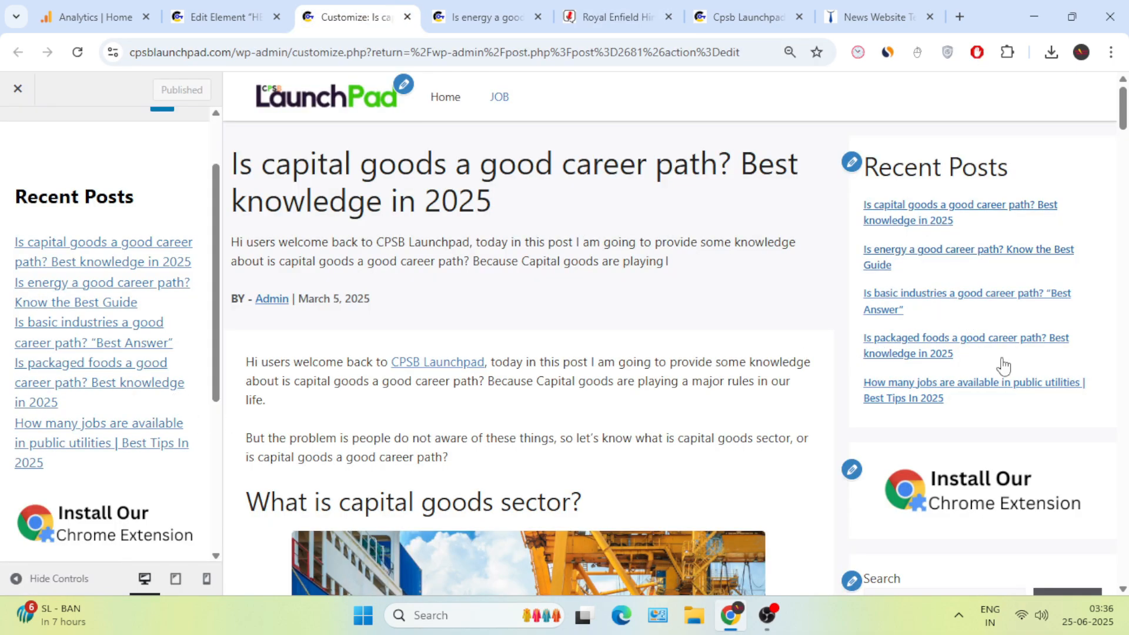
left_click(100, 403)
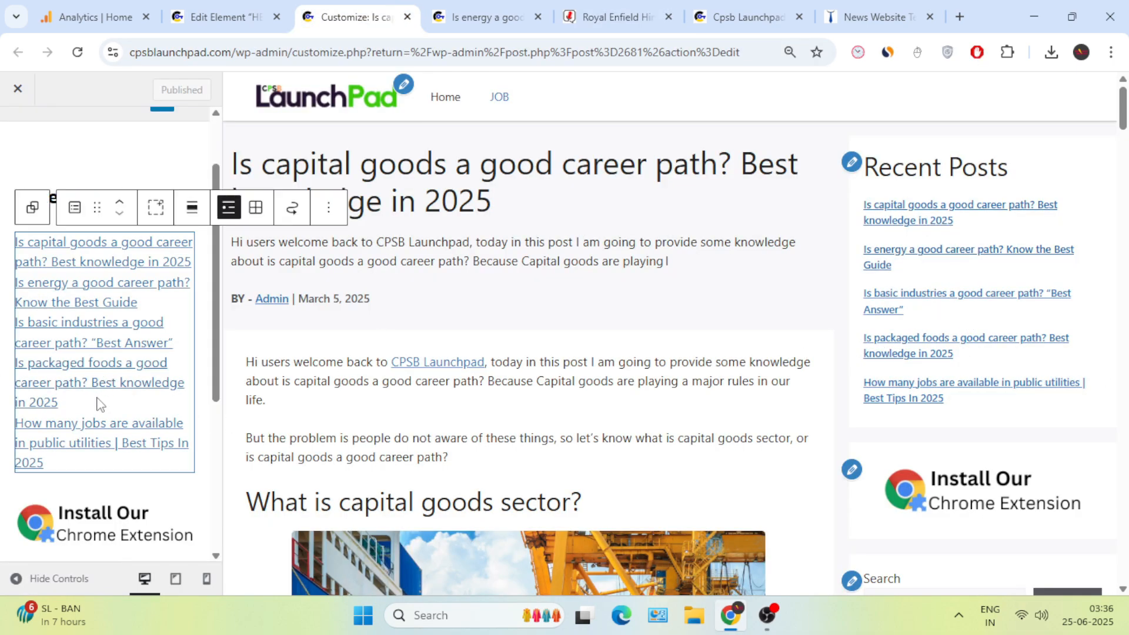
left_click(328, 207)
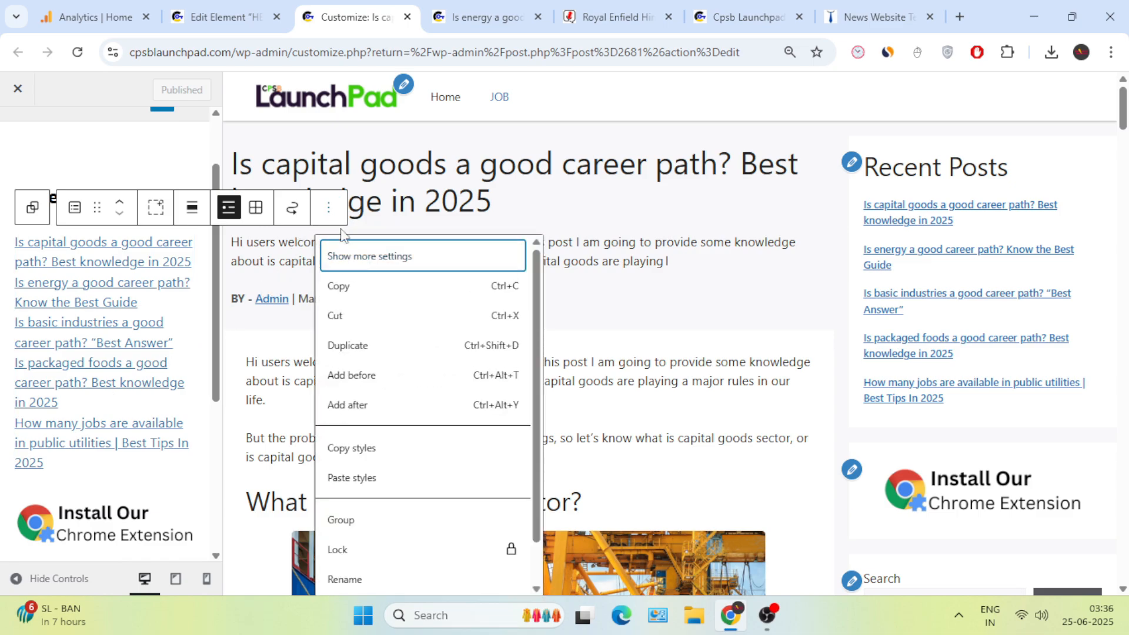
left_click(368, 268)
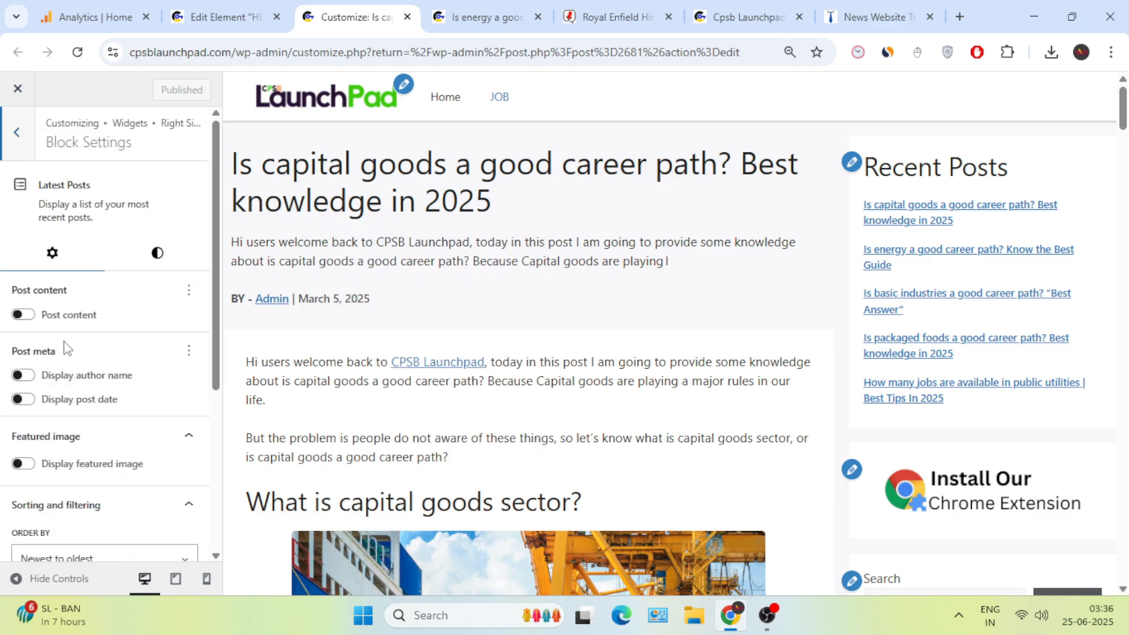
scroll(63, 364, "down", 3)
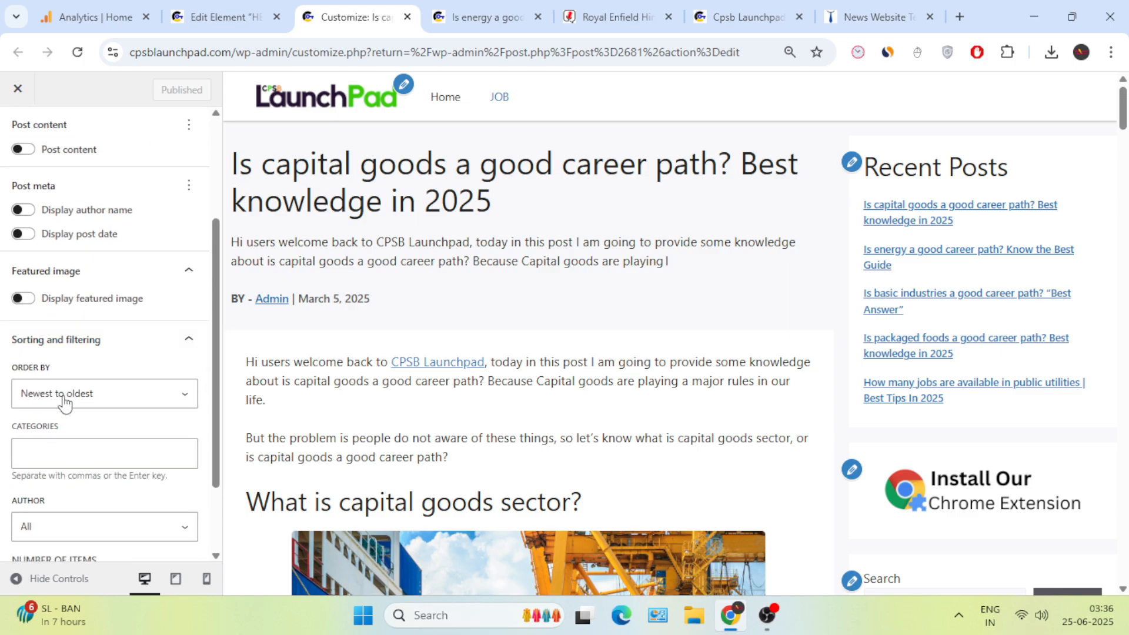
left_click(25, 301)
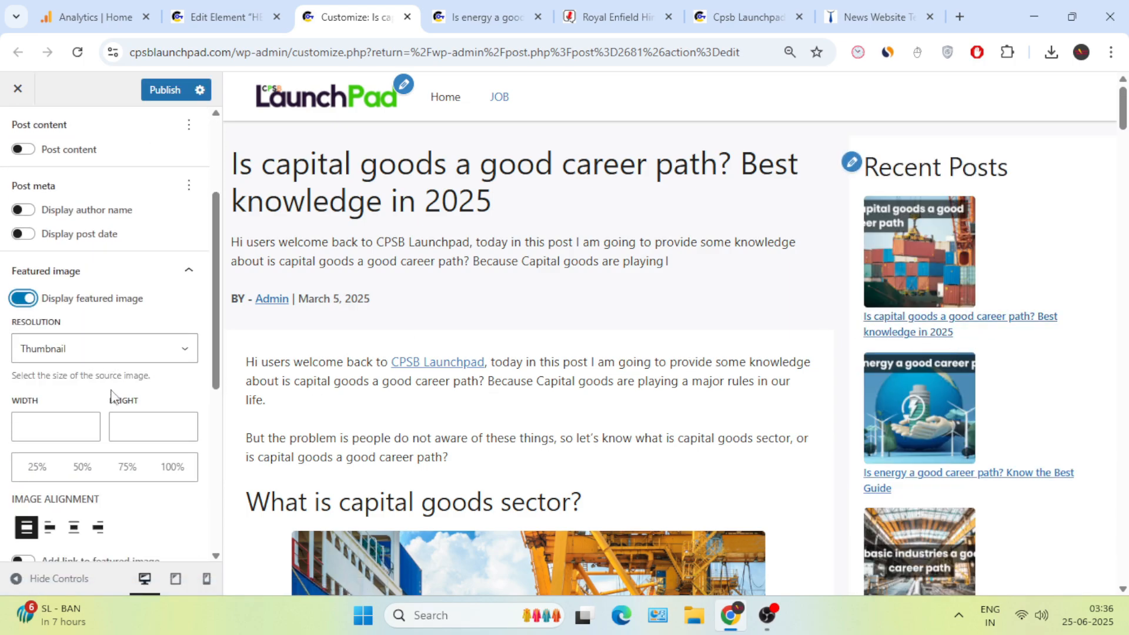
scroll(112, 396, "down", 2)
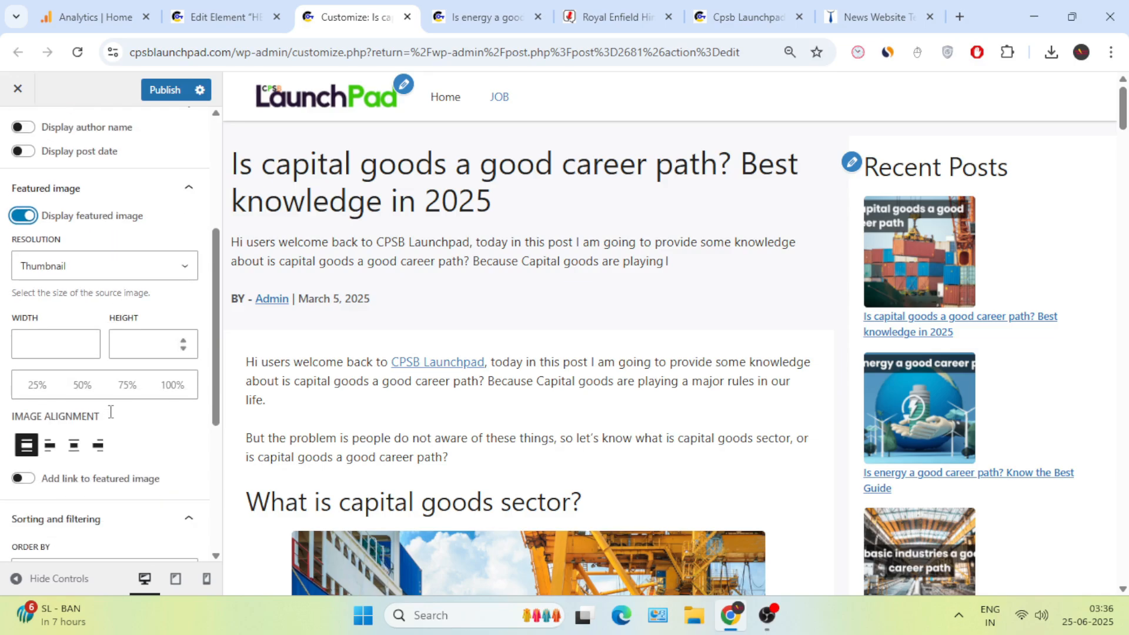
left_click(50, 447)
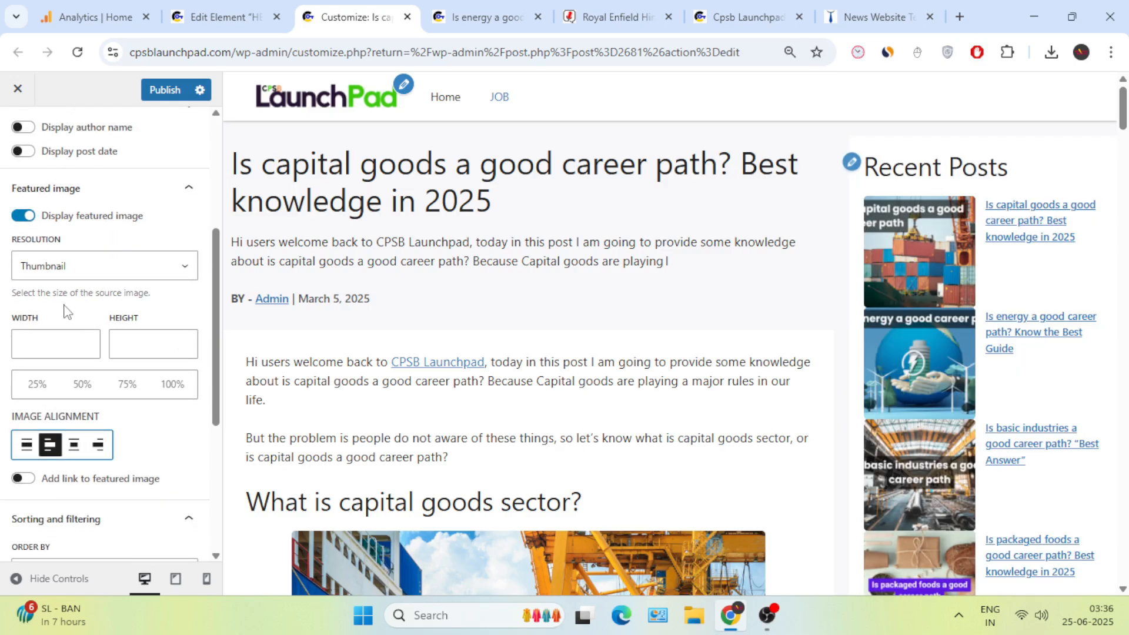
Set the Latest Posts featured images to 100 wide and 100 high, and add links to them.
left_click(45, 346)
type("10")
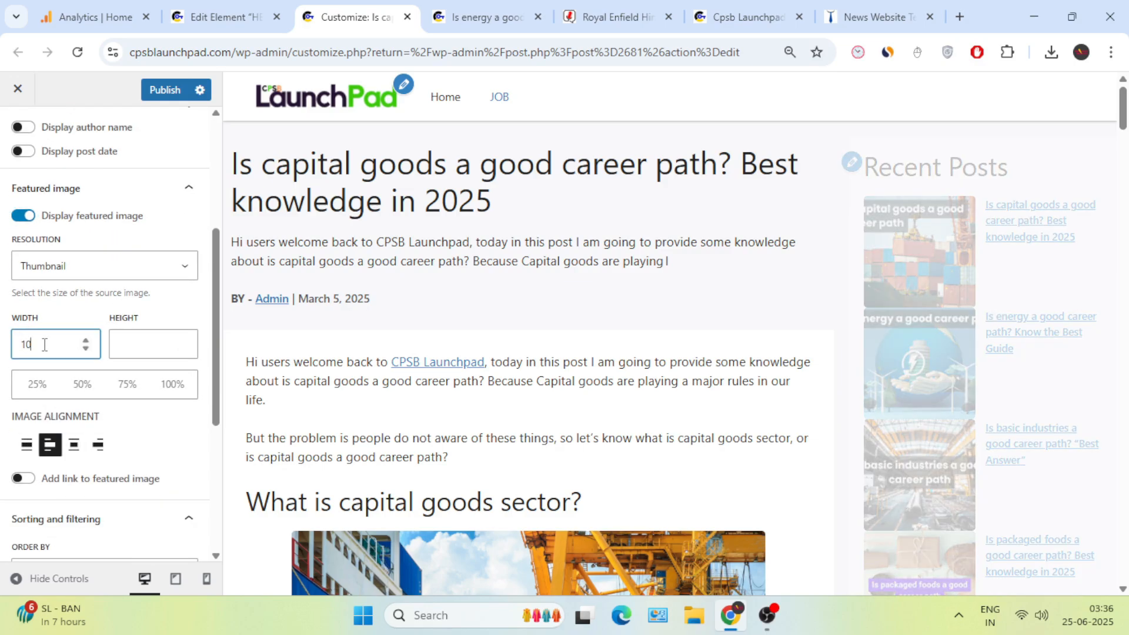
type("0")
left_click(144, 347)
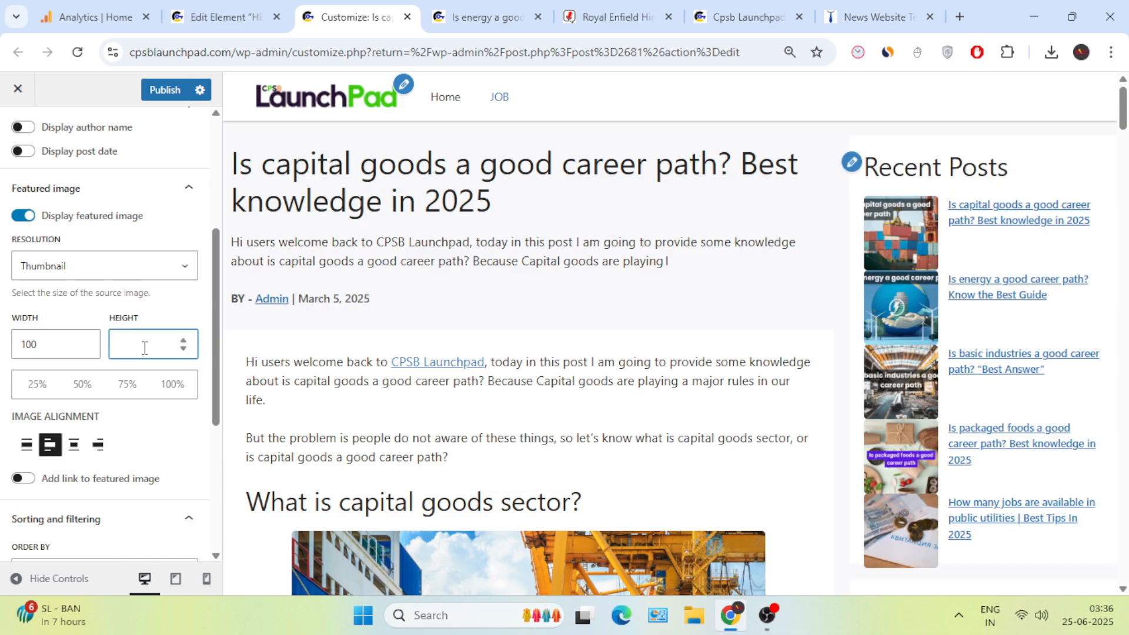
type("100")
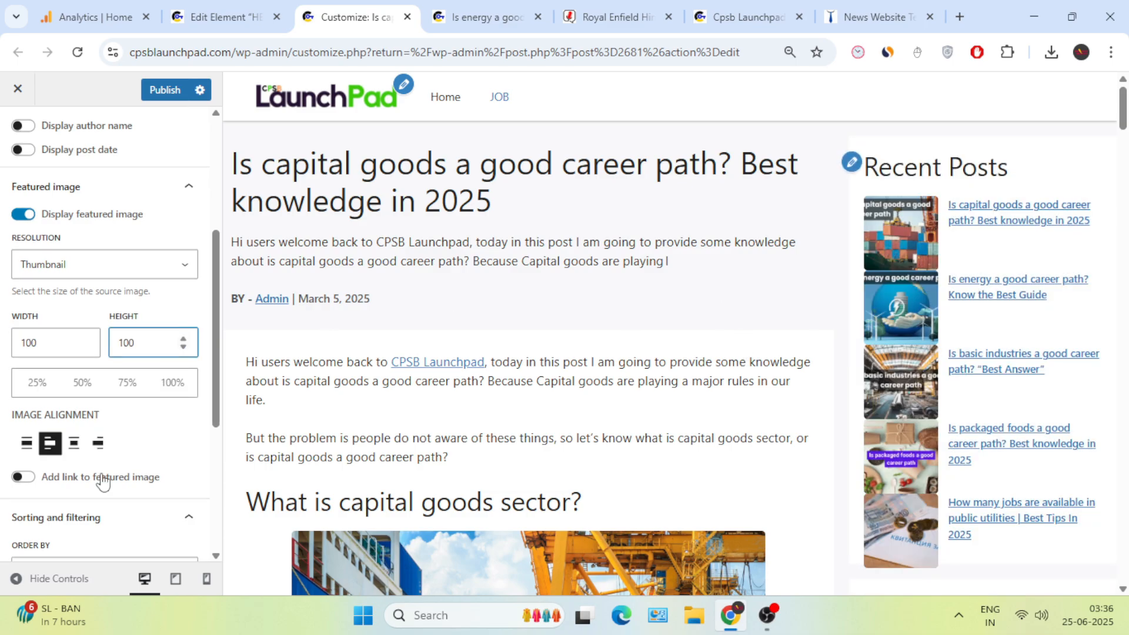
scroll(100, 478, "down", 1)
left_click(29, 396)
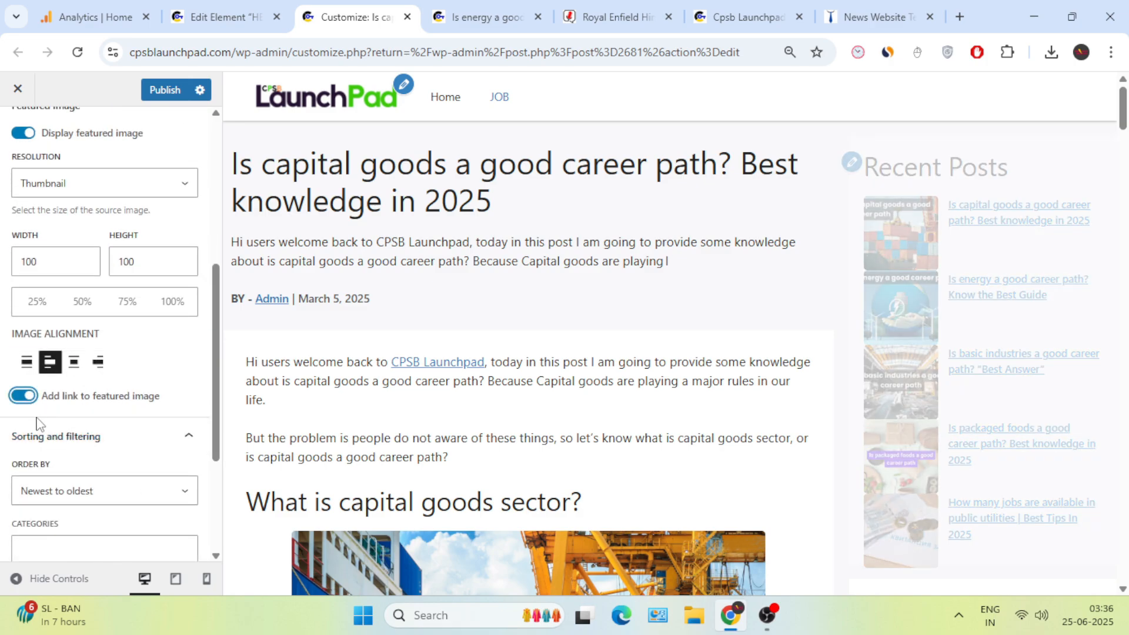
Preview the post page without the customizer controls, examining the sidebar widgets from Recent Posts to Category.
left_click(17, 578)
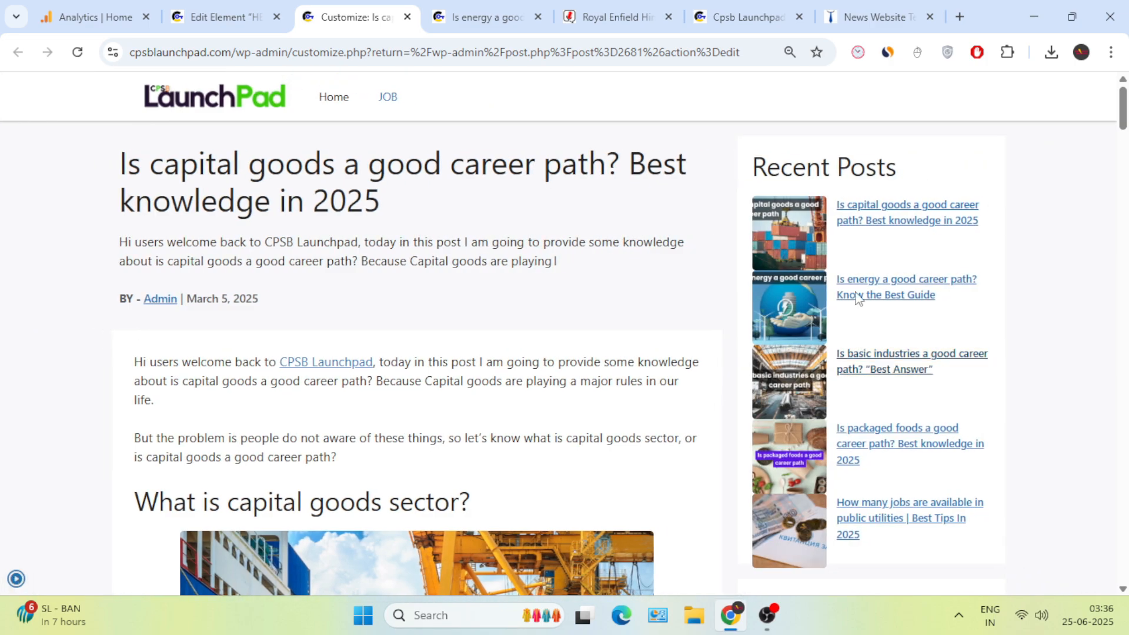
scroll(919, 345, "down", 4)
scroll(536, 411, "up", 2)
scroll(536, 411, "up", 2)
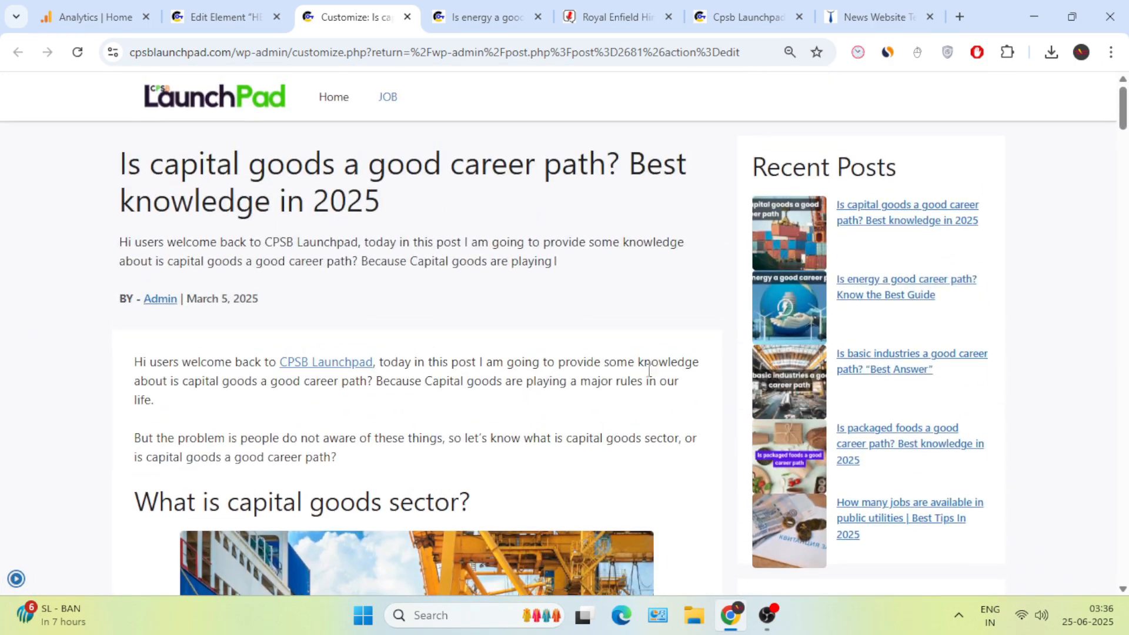
scroll(413, 435, "down", 7)
scroll(614, 462, "up", 7)
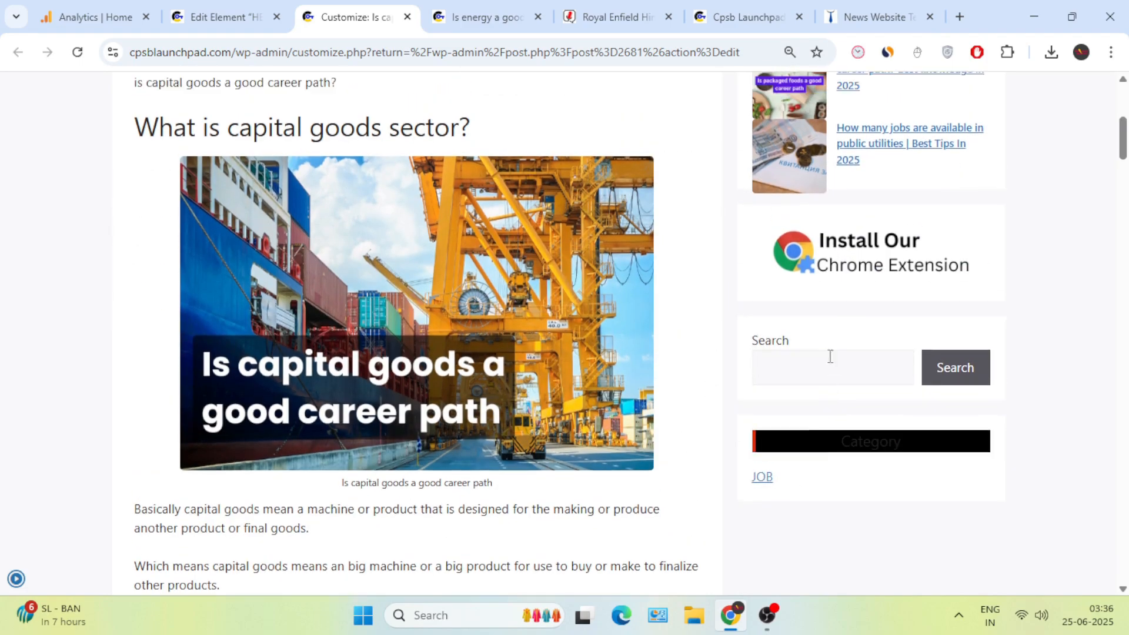
left_click(15, 580)
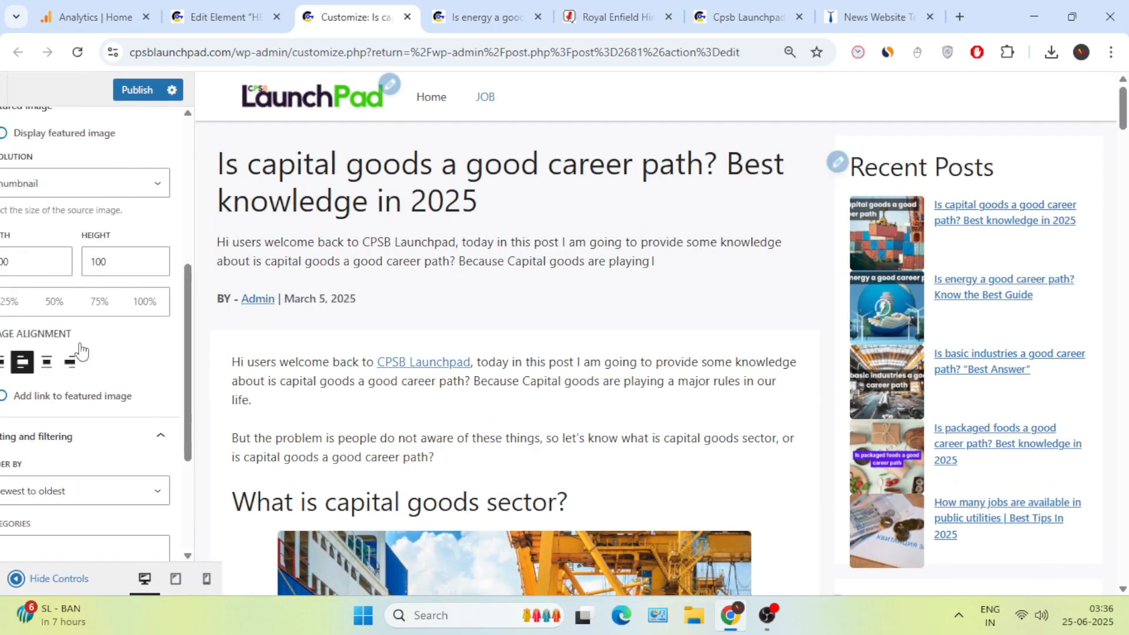
Open the GeneratePress options in the WordPress dashboard and go to the Import / Export section.
left_click(244, 12)
scroll(50, 368, "down", 3)
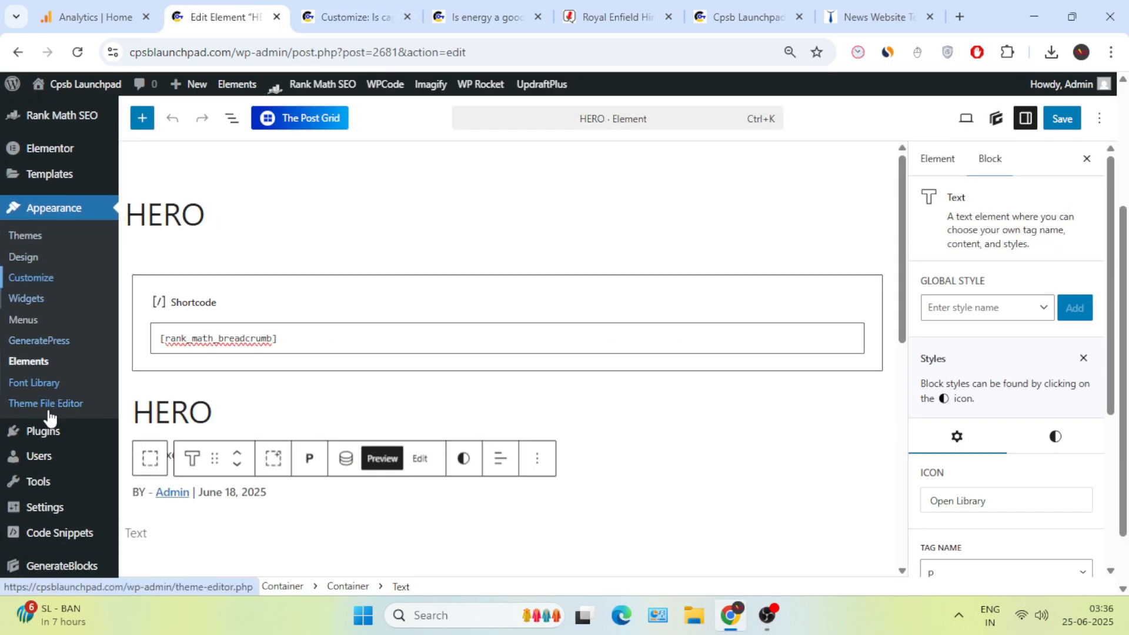
left_click(65, 291)
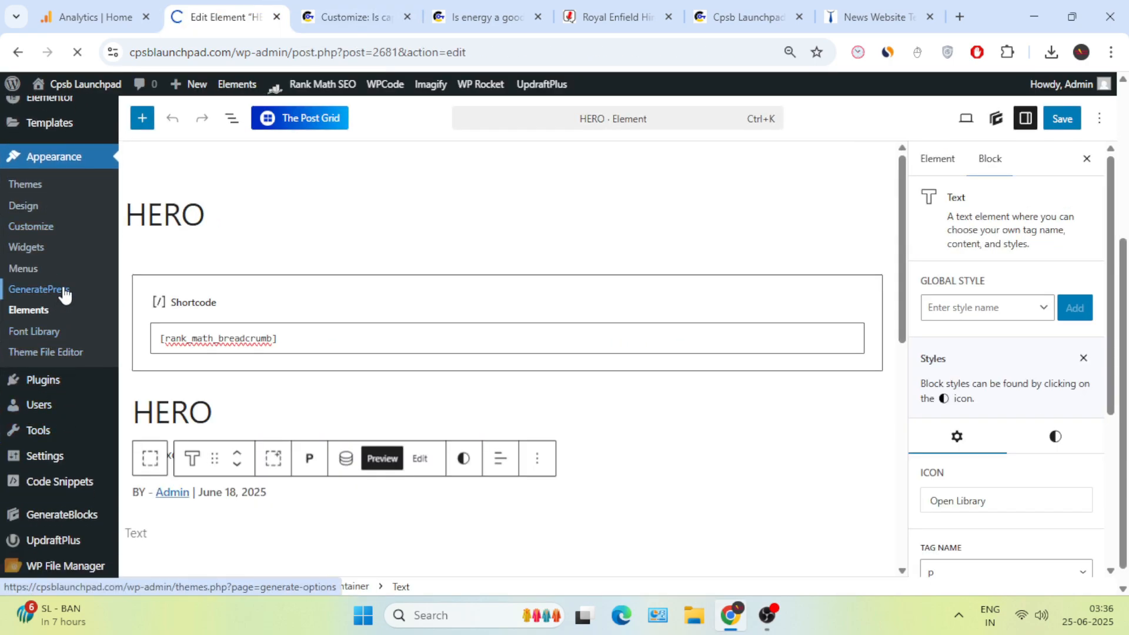
scroll(36, 347, "down", 2)
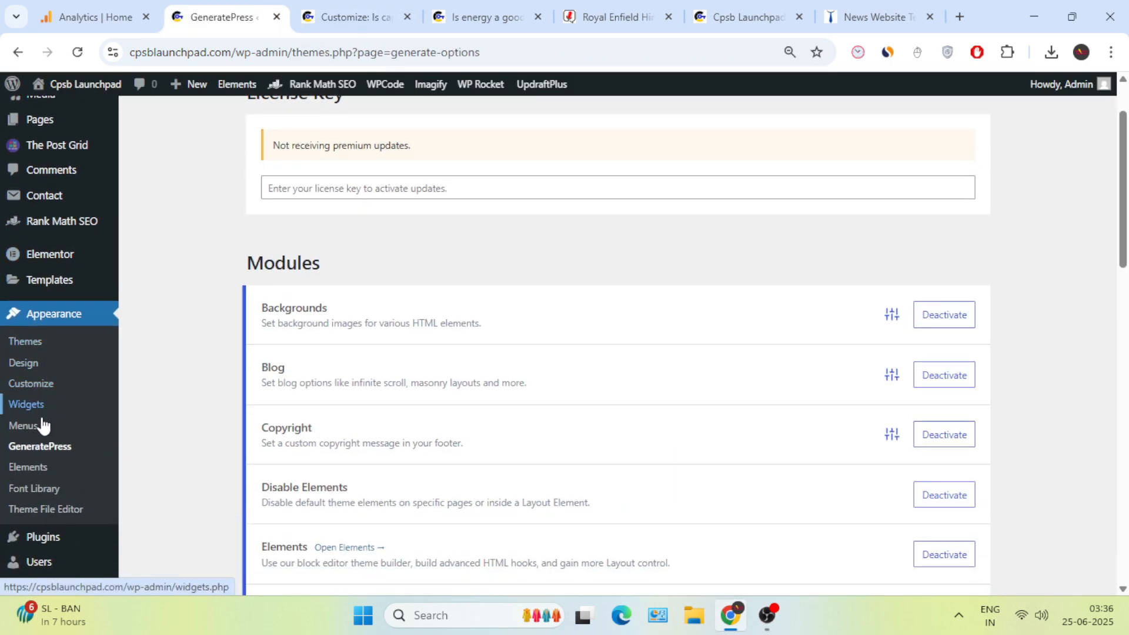
scroll(696, 479, "down", 9)
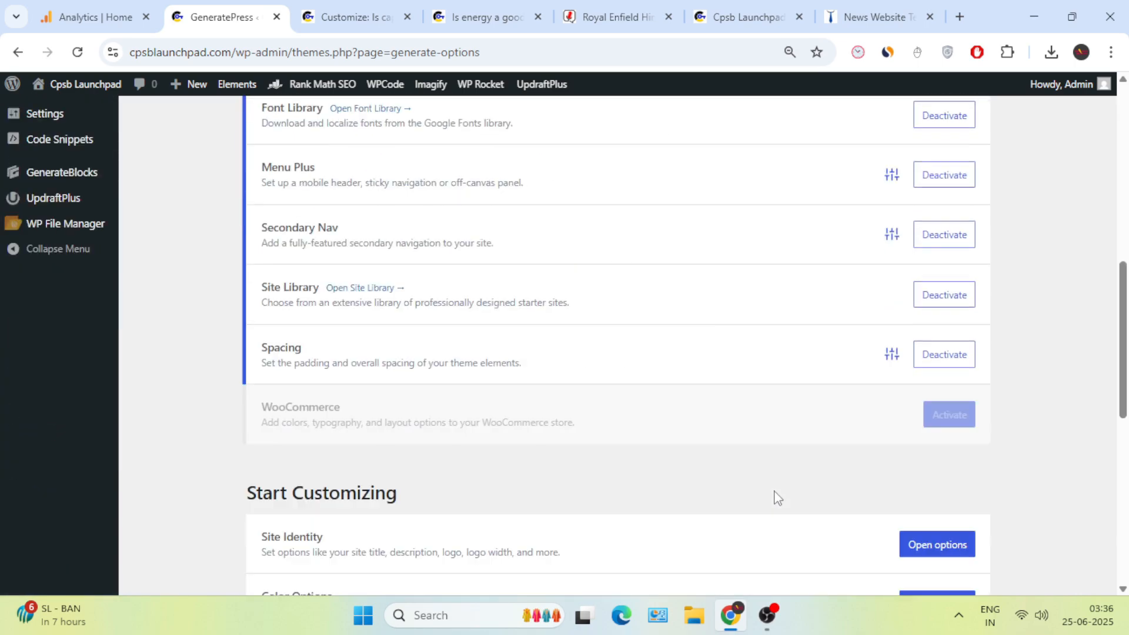
scroll(778, 498, "down", 1)
scroll(904, 344, "down", 7)
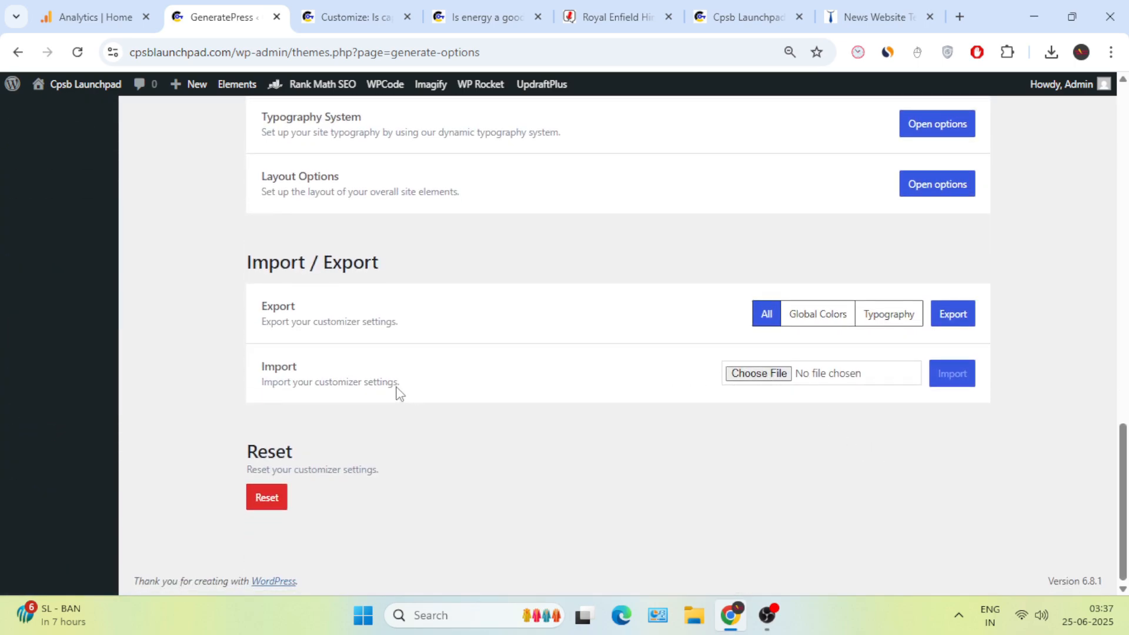
Import the customizer settings from the generatepress-settings-all-2025-06-24 JSON file and accept overwriting the existing settings.
left_click_drag(258, 366, 433, 396)
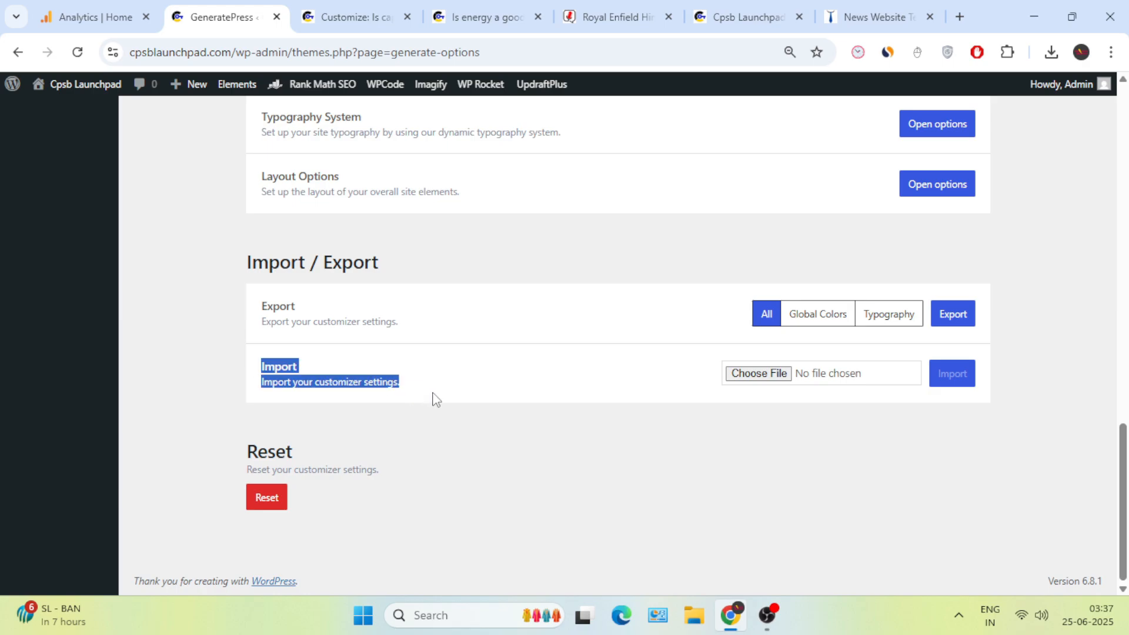
left_click(757, 376)
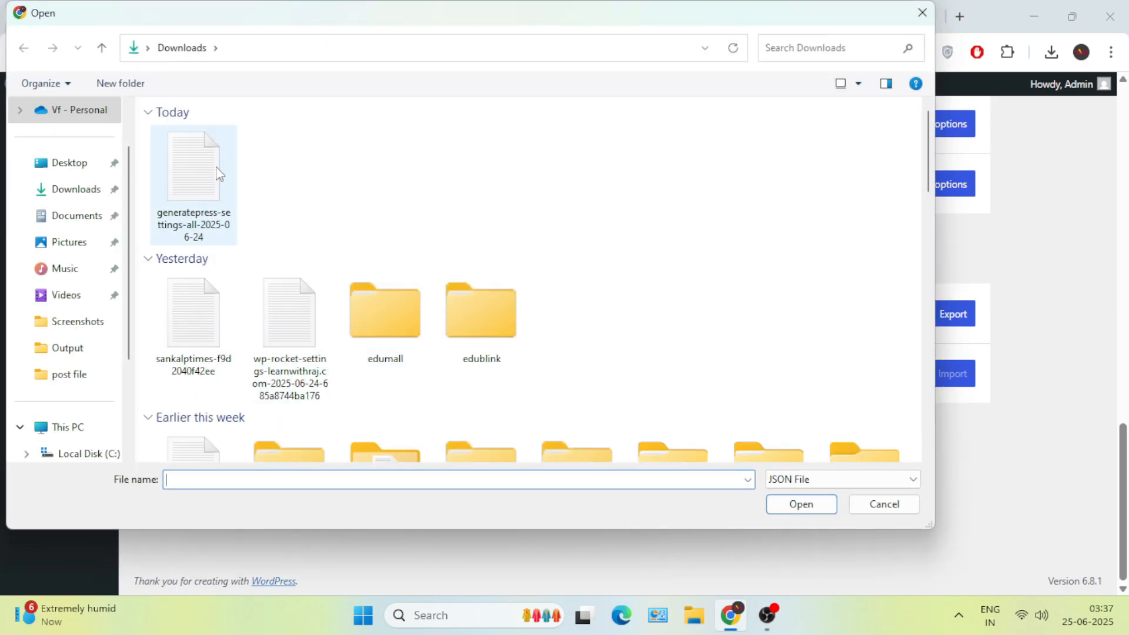
left_click(202, 190)
left_click(785, 507)
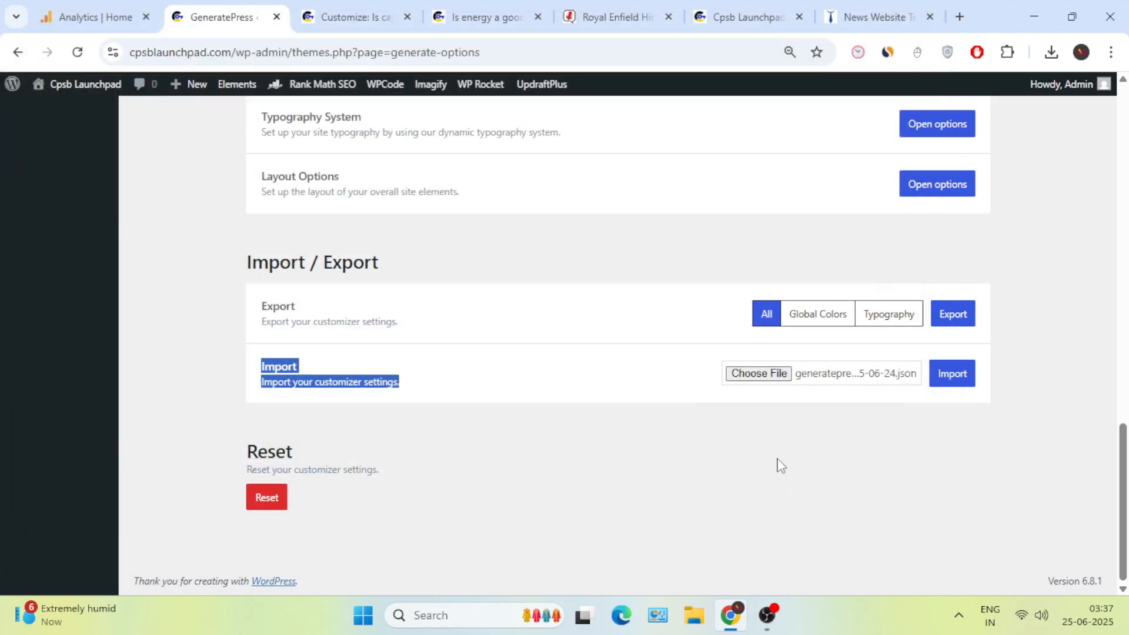
left_click(949, 382)
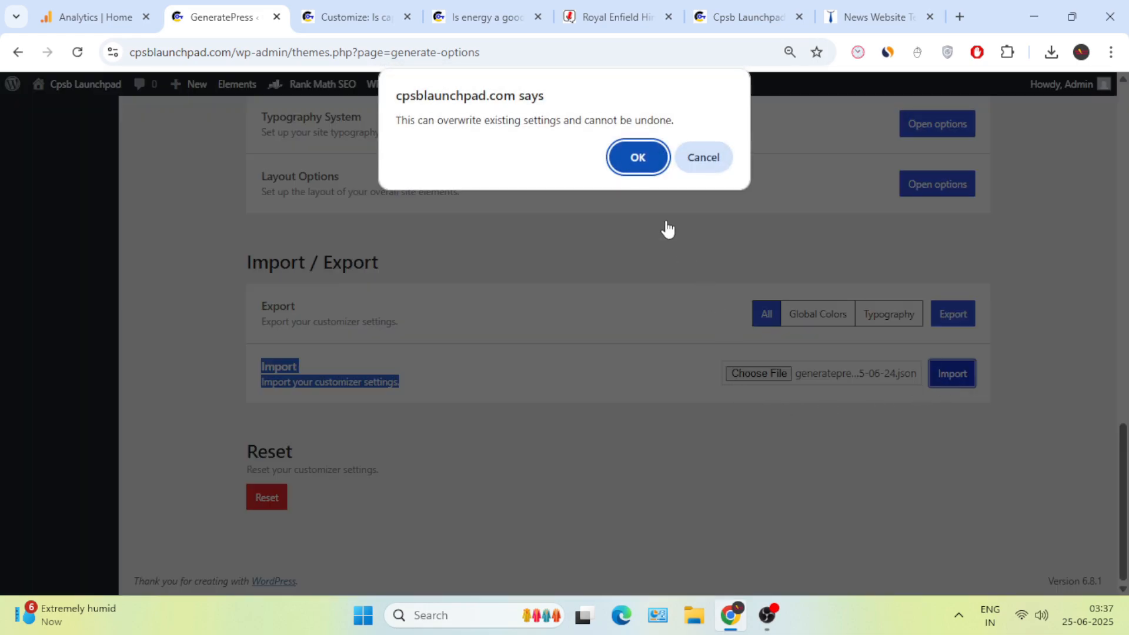
left_click(644, 159)
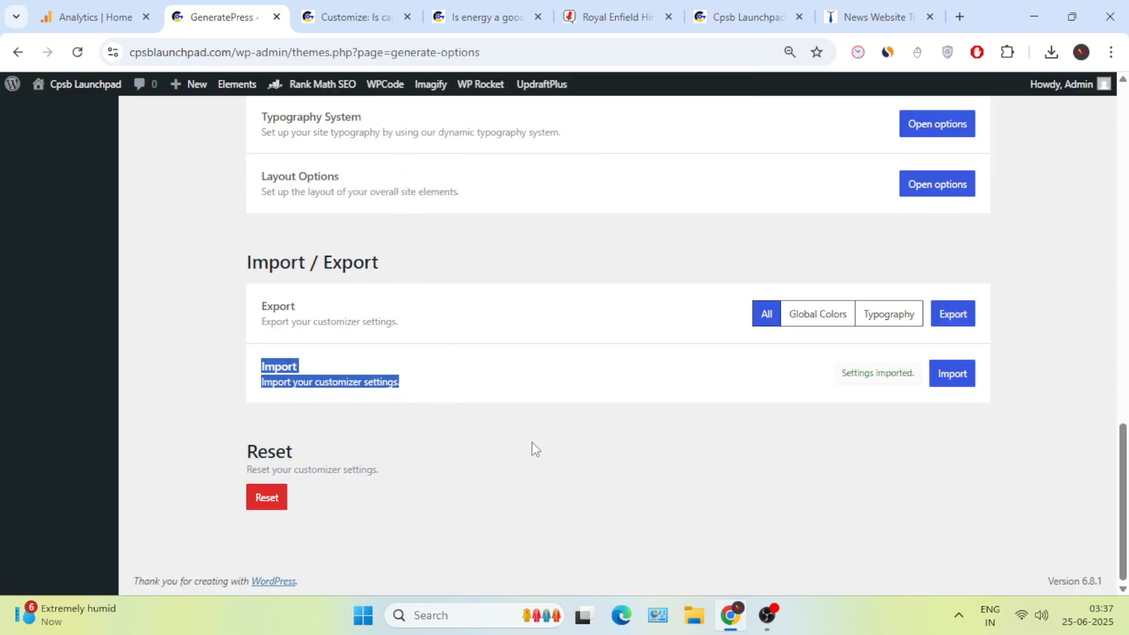
Reload the "Is energy a good career path" post and examine its header, sidebars and content against the Sankalp Times page.
left_click(446, 7)
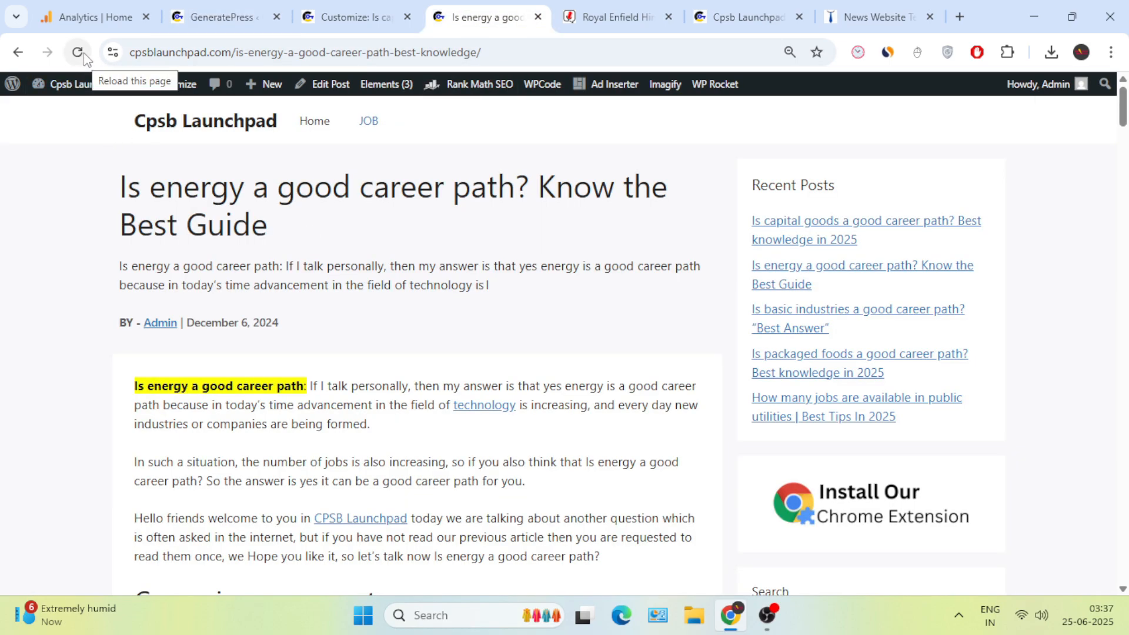
left_click(588, 15)
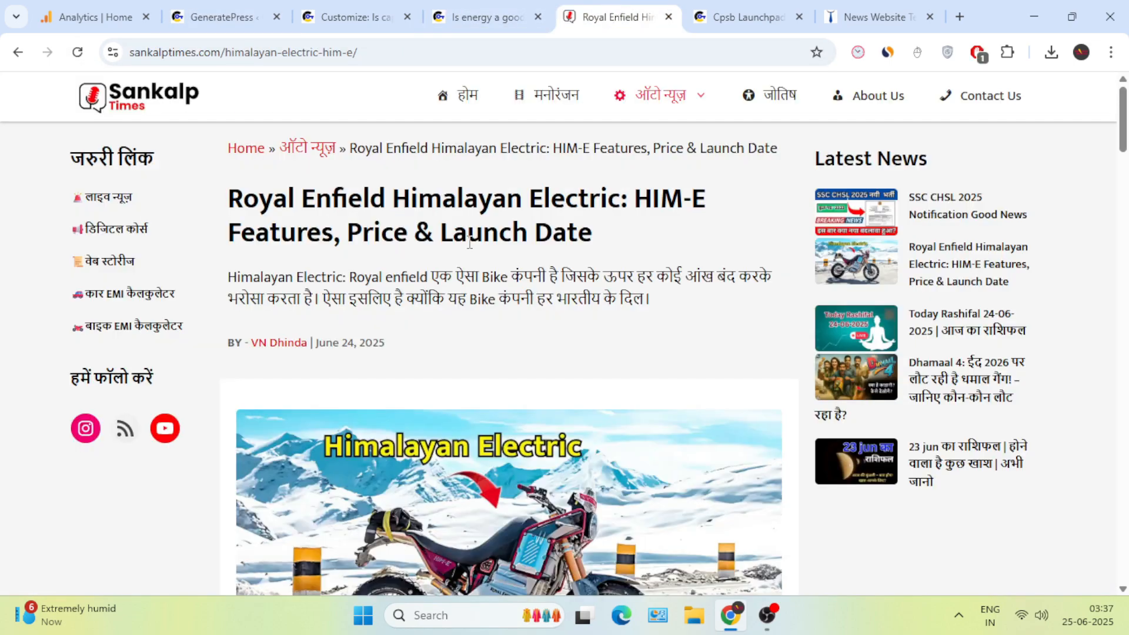
left_click(475, 9)
left_click(77, 51)
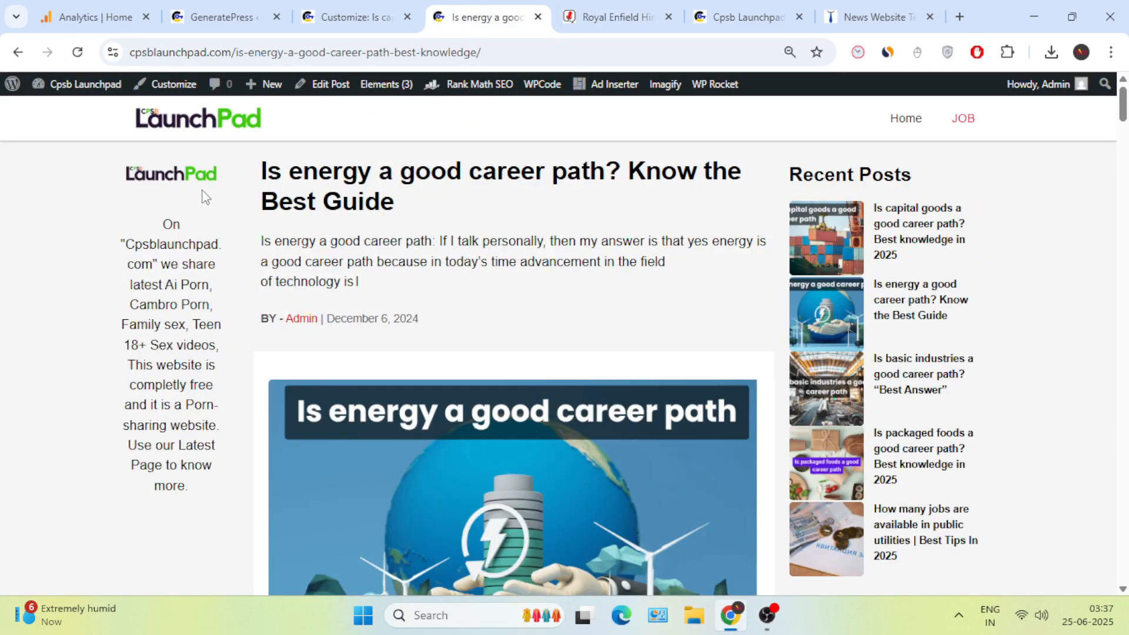
scroll(581, 333, "down", 8)
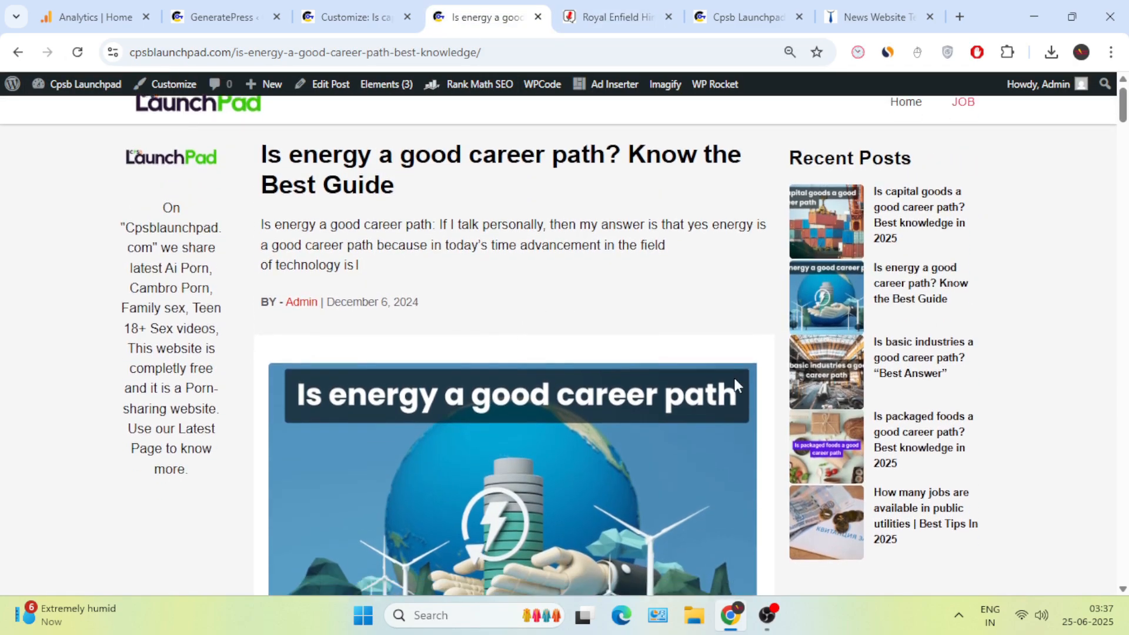
scroll(755, 329, "up", 8)
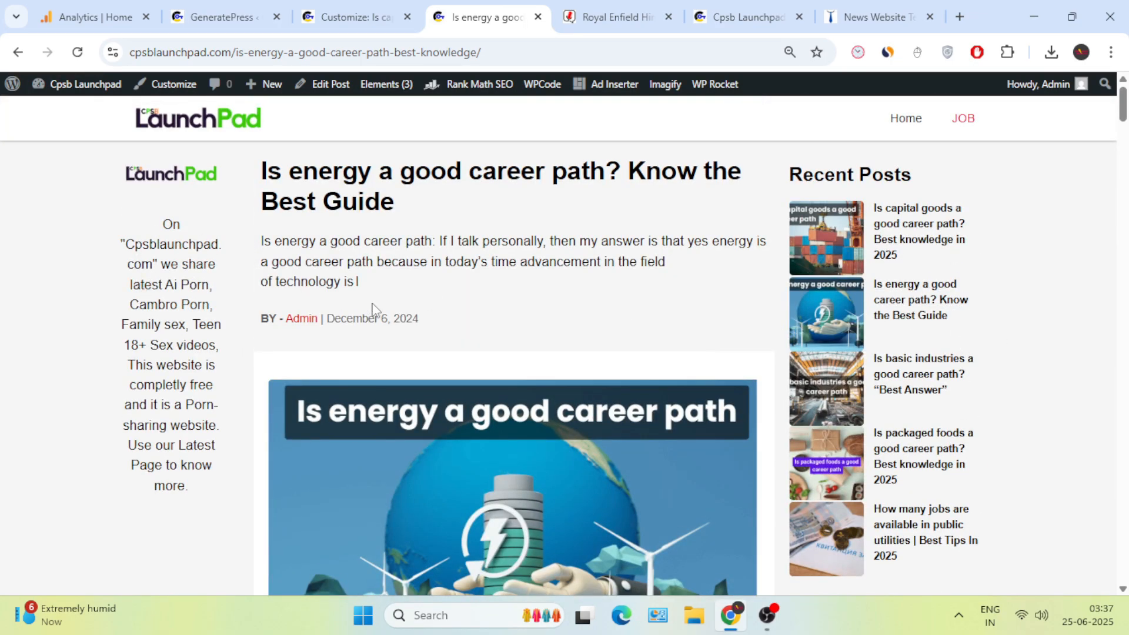
scroll(377, 312, "down", 6)
scroll(533, 317, "up", 6)
scroll(504, 316, "down", 3)
scroll(443, 333, "up", 3)
Delete the site description paragraph from the Left Sidebar widget area in the customizer.
left_click(347, 18)
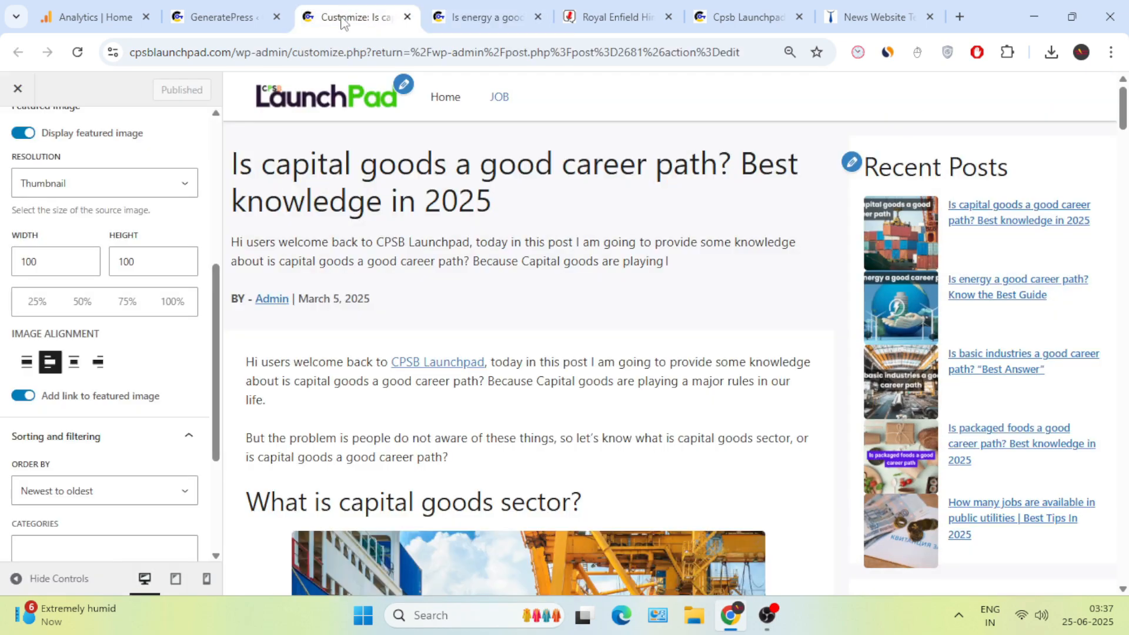
left_click(974, 220)
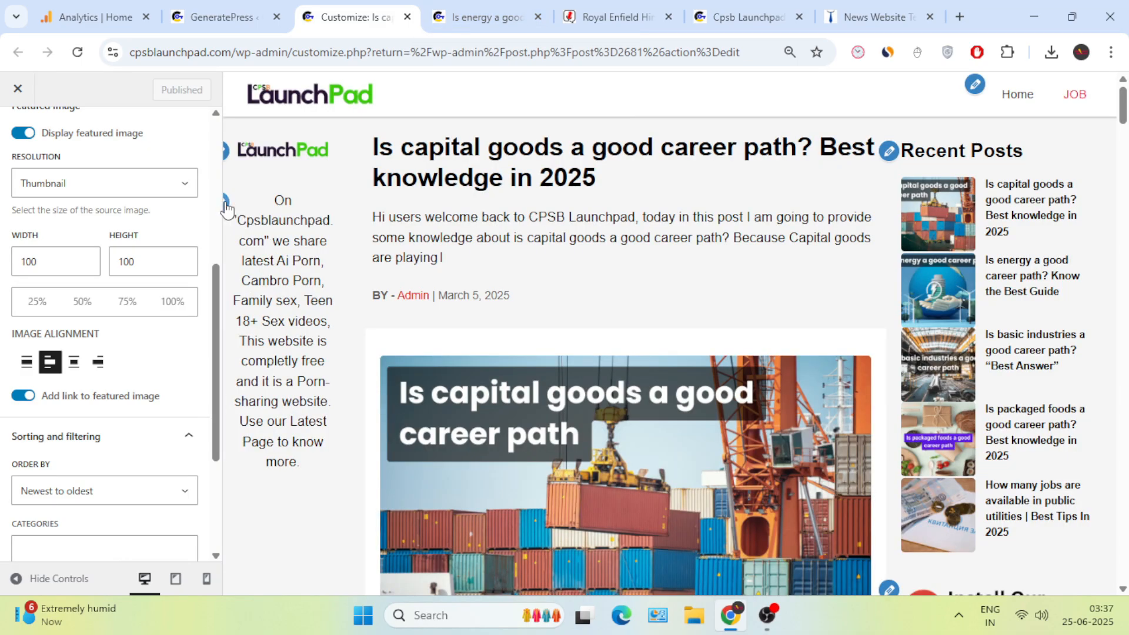
left_click(226, 203)
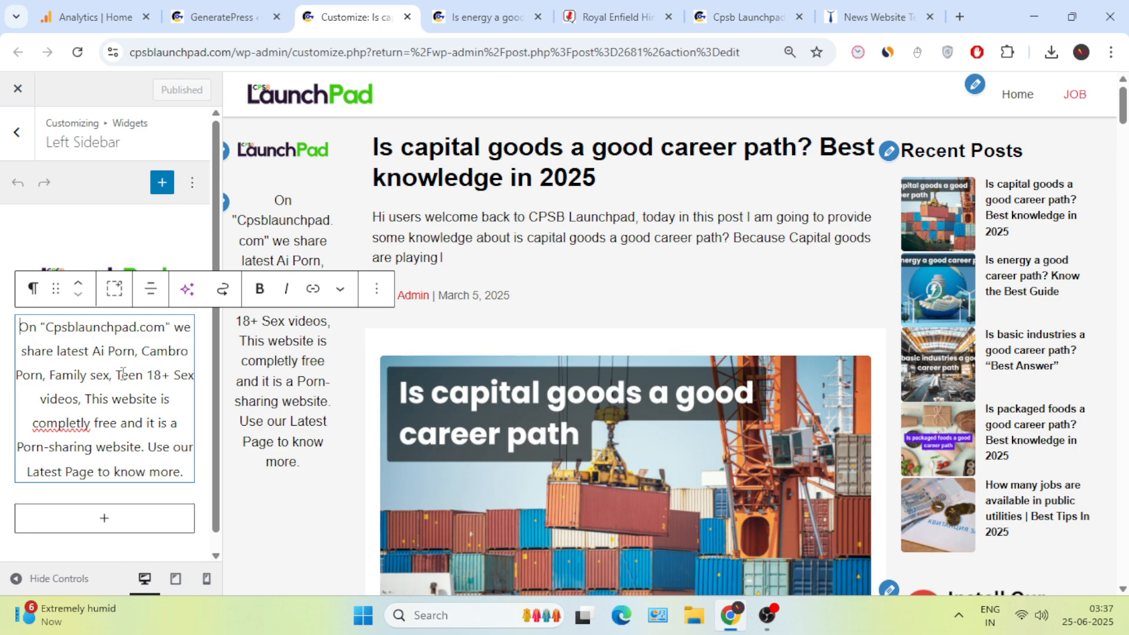
triple_click(101, 346)
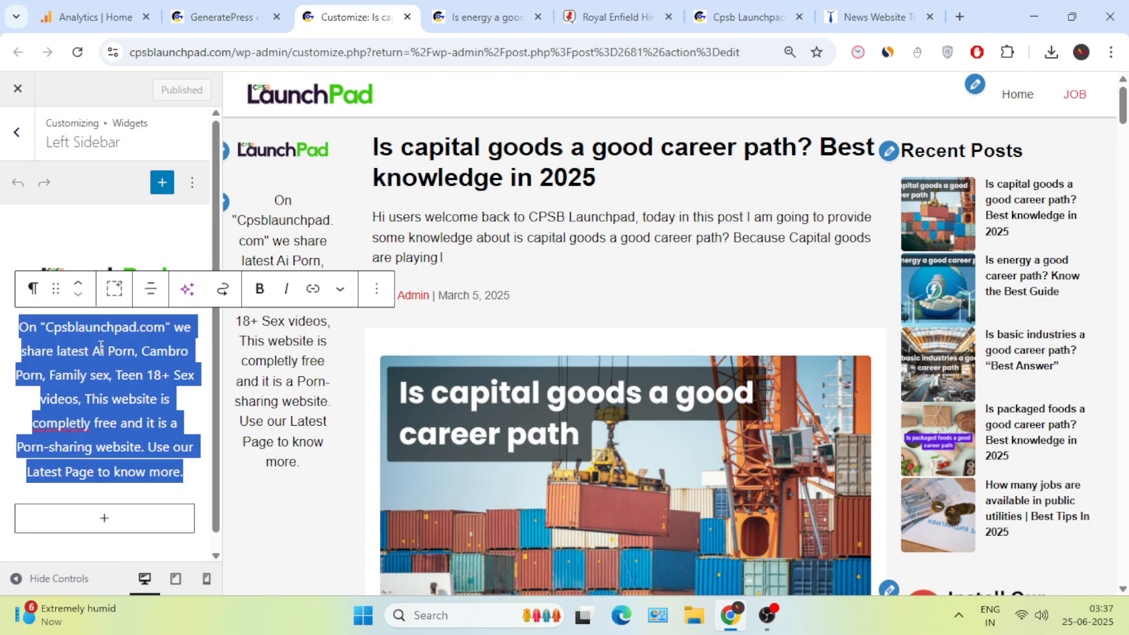
key("BackSpace")
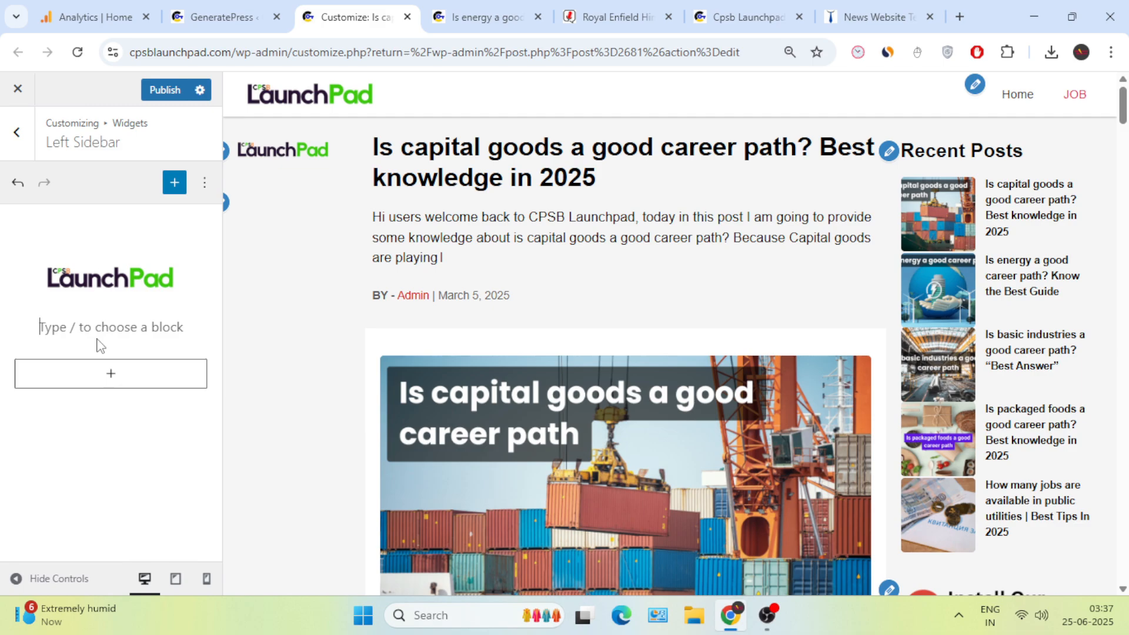
Copy the "जरुरी लिंक" heading from the left sidebar of the Sankalp Times page.
left_click(612, 18)
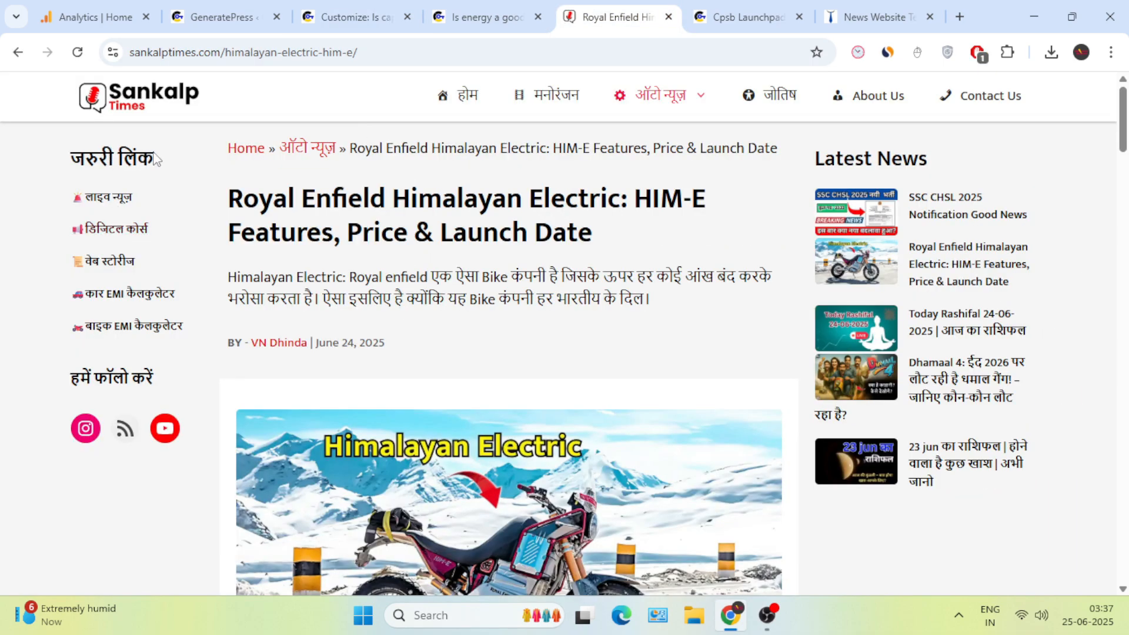
left_click_drag(156, 159, 71, 158)
right_click(71, 158)
left_click(125, 186)
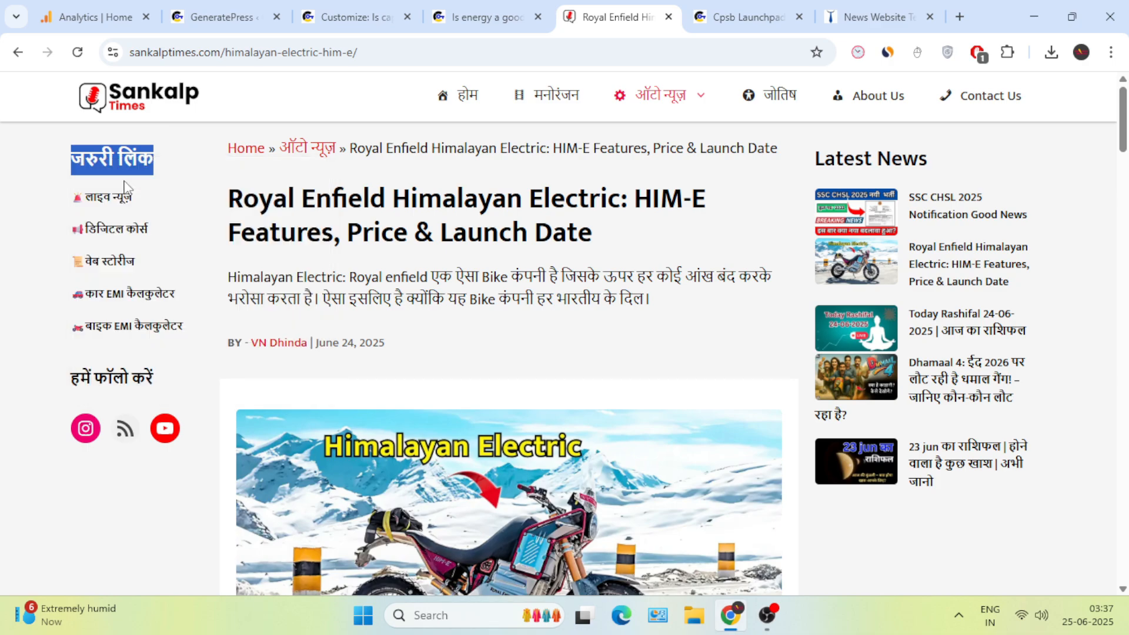
Delete the LaunchPad logo image from the Left Sidebar widgets and clear the centering of the empty paragraph.
left_click(366, 23)
left_click(146, 240)
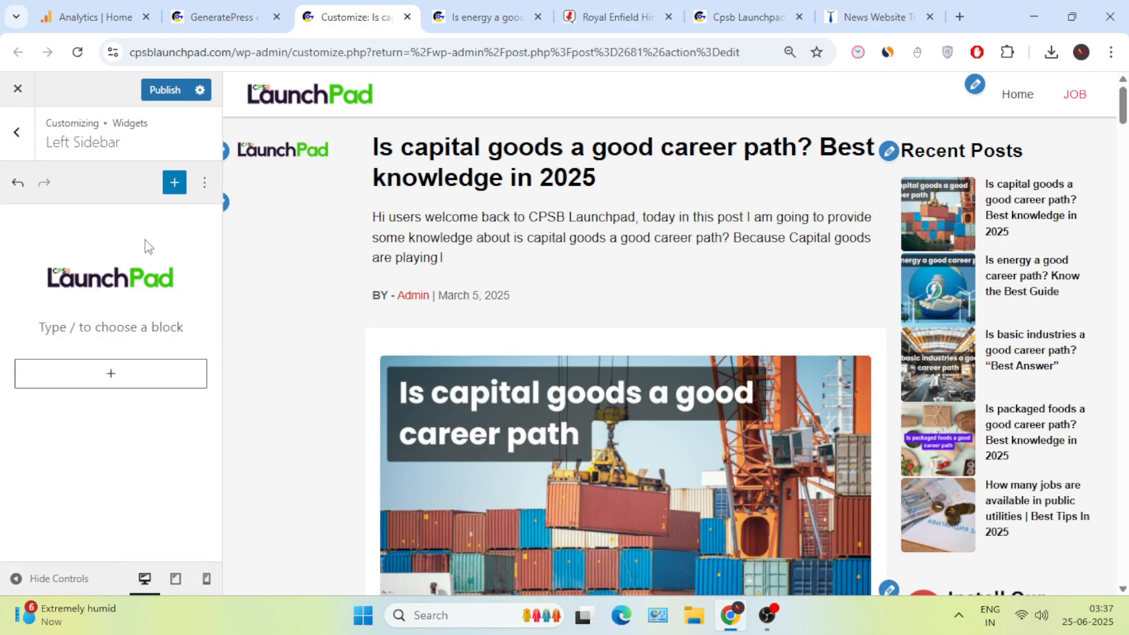
left_click(122, 281)
key("Delete")
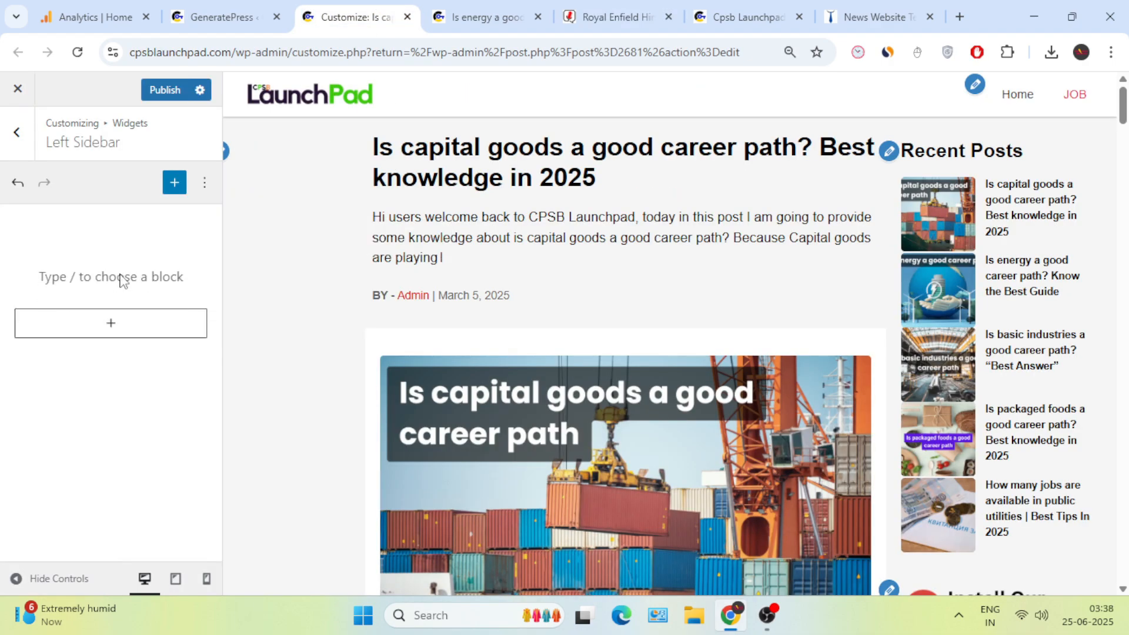
left_click(109, 274)
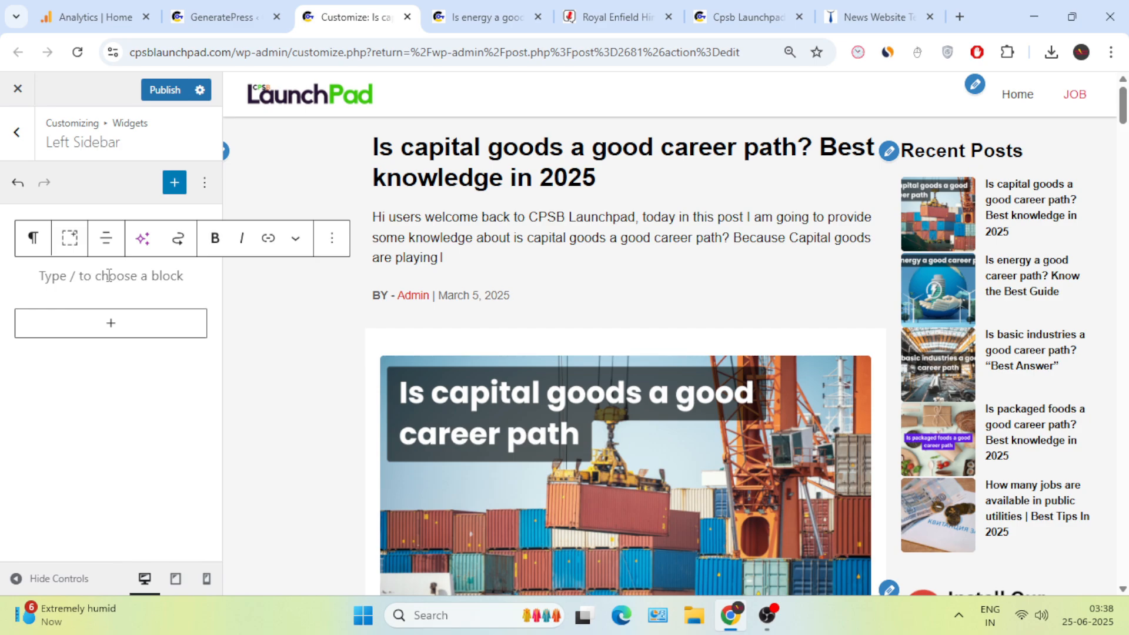
key("BackSpace")
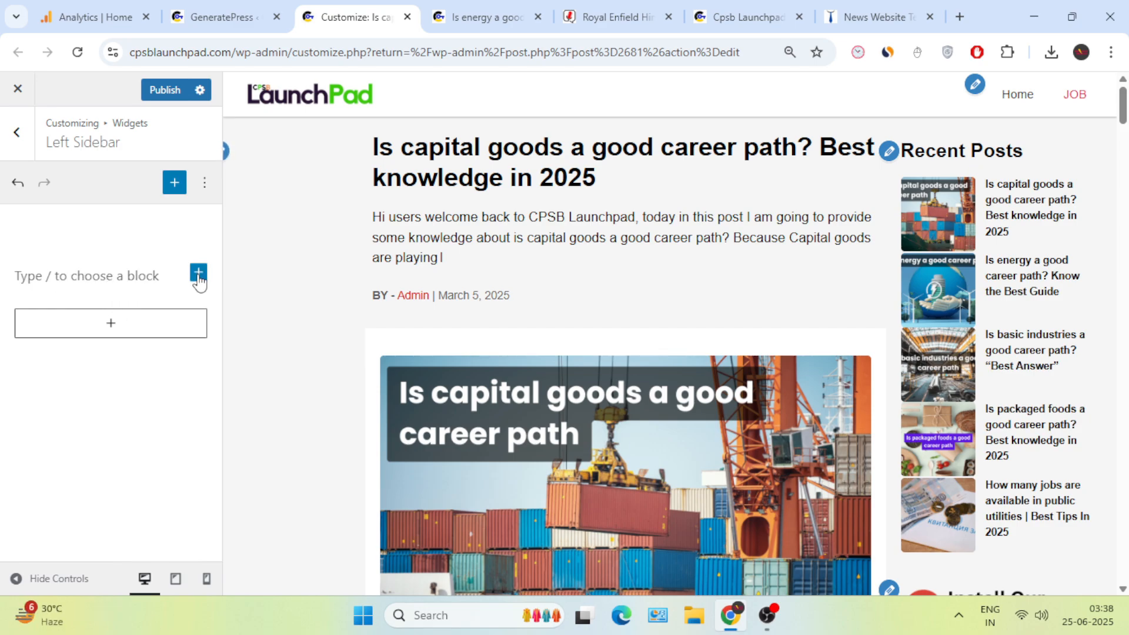
Add a Group block with the single-container layout to the Left Sidebar.
left_click(199, 274)
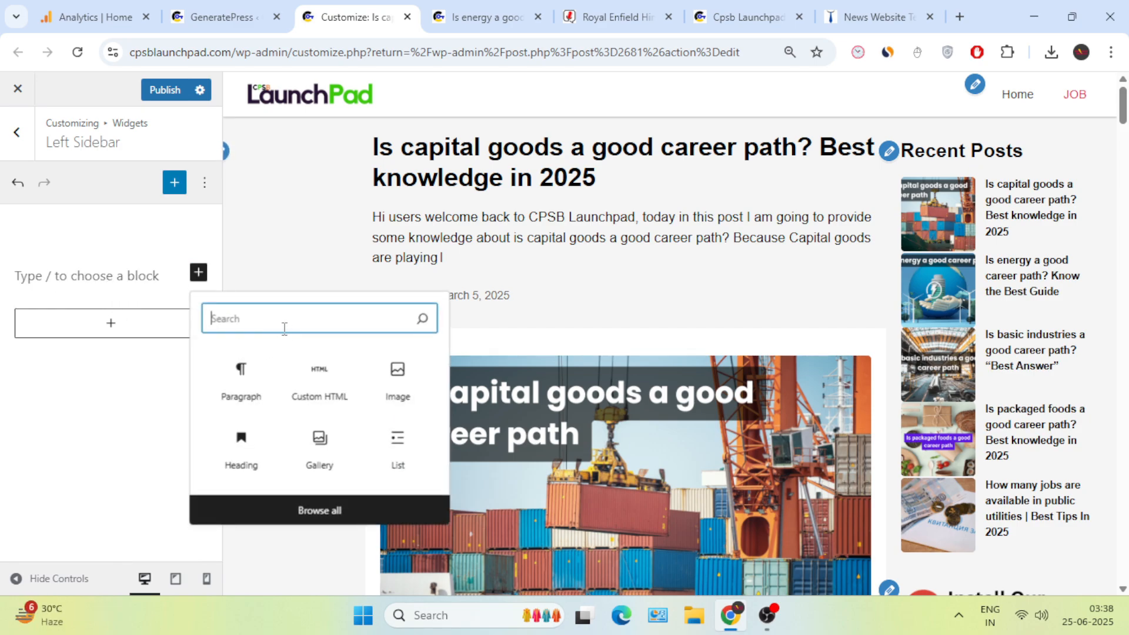
type("GROUP")
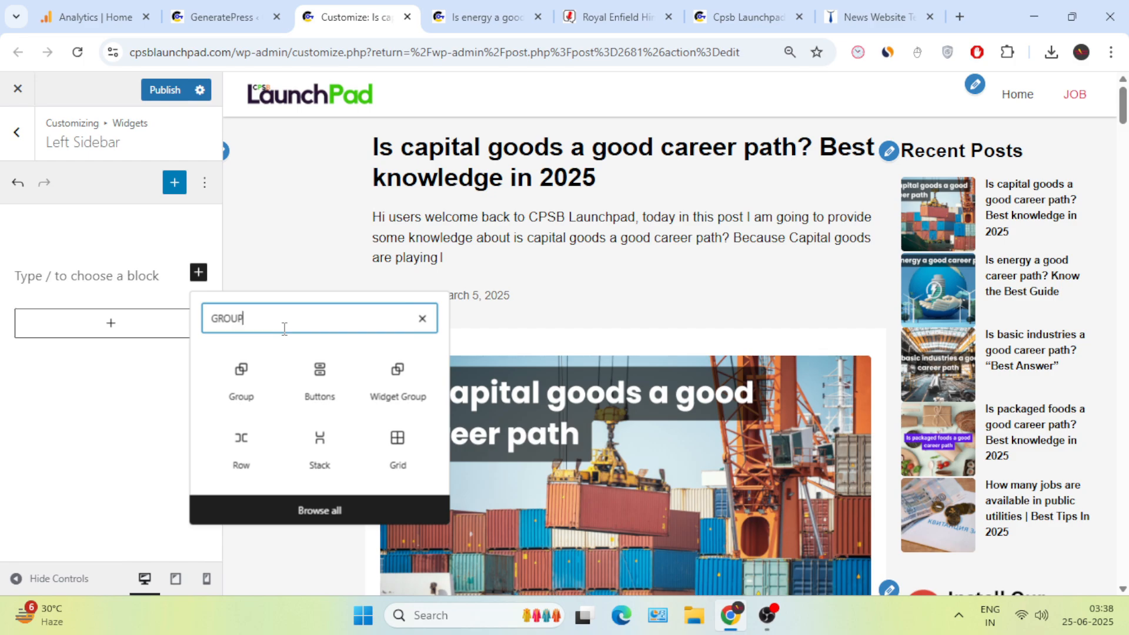
left_click(254, 382)
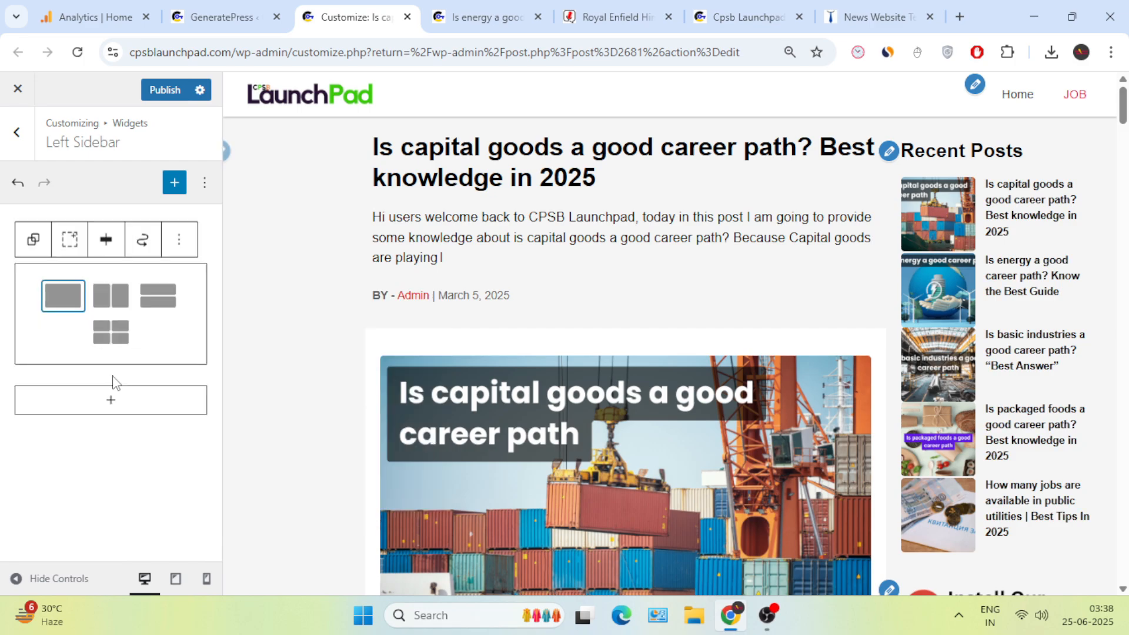
left_click(60, 297)
Paste "जरुरी लिंक" into a paragraph inside the group, convert it to a Heading block, and start a new line below.
left_click(81, 281)
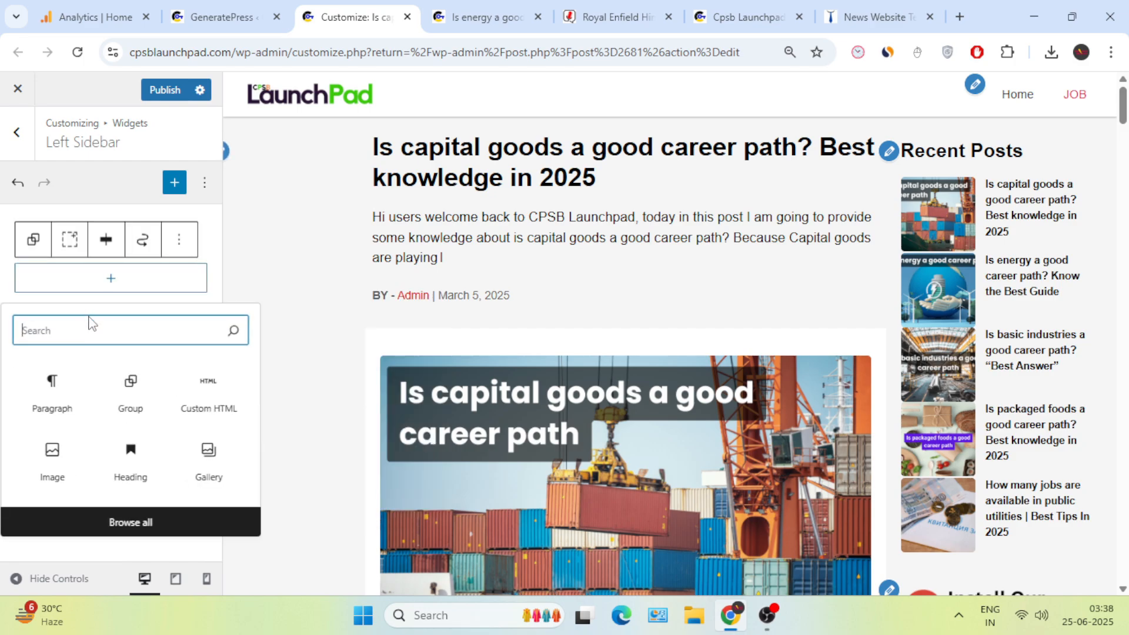
left_click(54, 380)
right_click(71, 276)
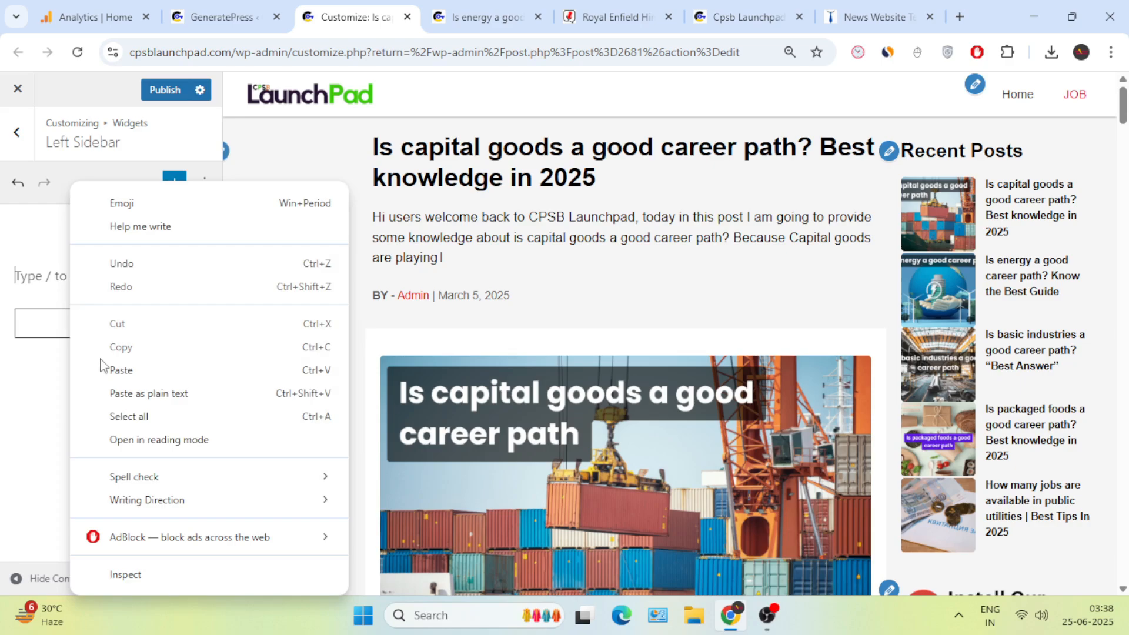
left_click(106, 368)
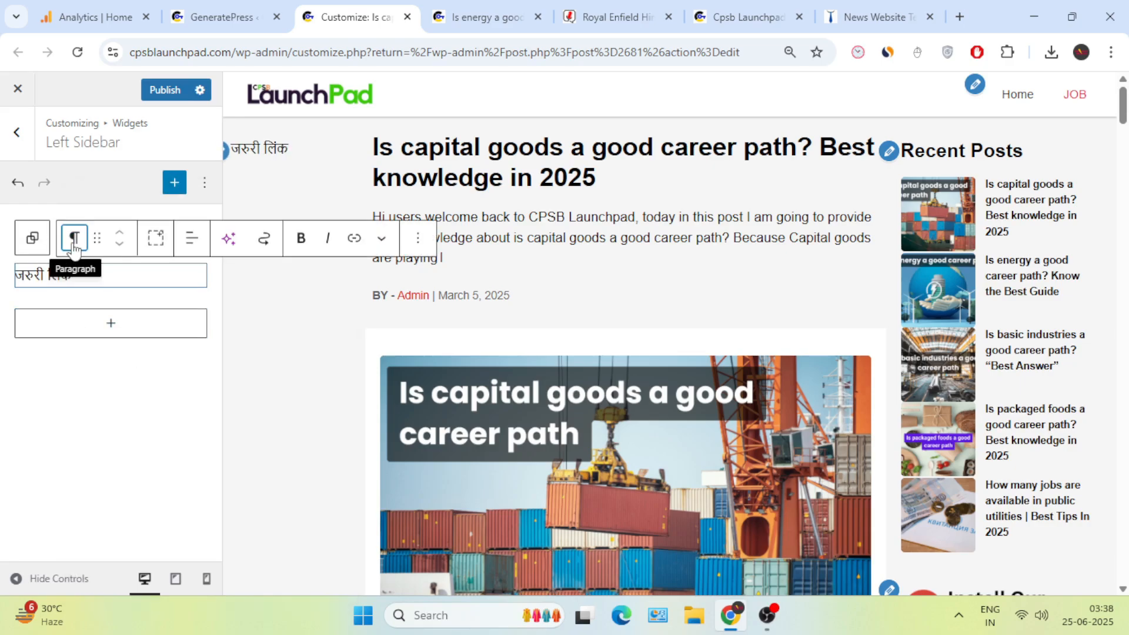
left_click(73, 241)
left_click(110, 323)
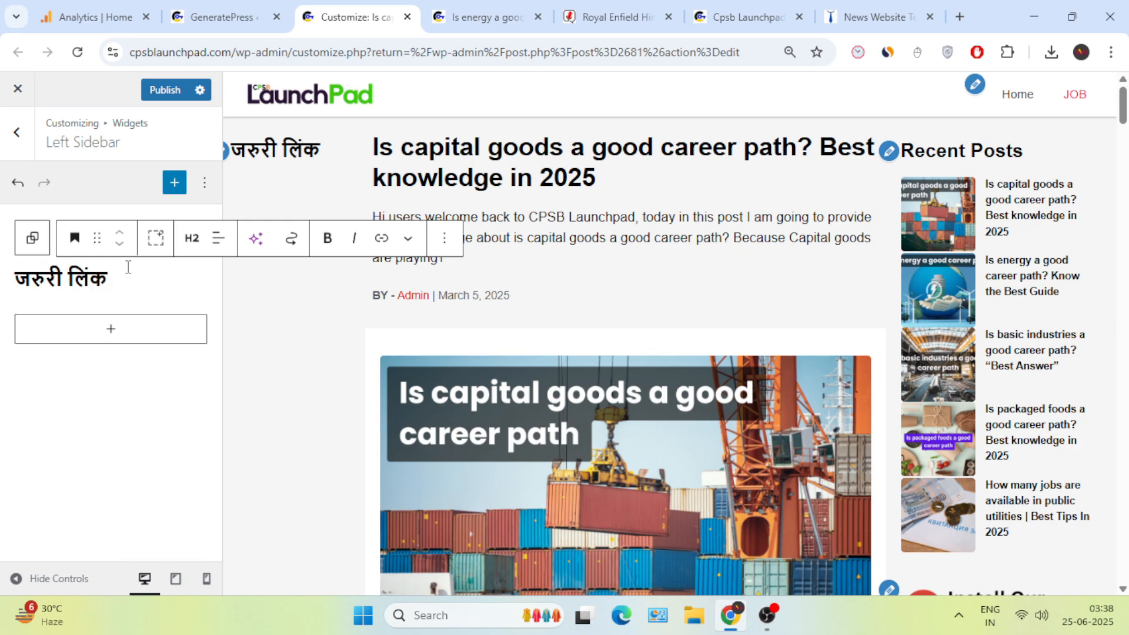
key("Return")
Copy the five links under "जरुरी लिंक", from लाइव न्यूज़ to बाइक EMI कैलकुलेटर, on the Sankalp Times page.
left_click(479, 26)
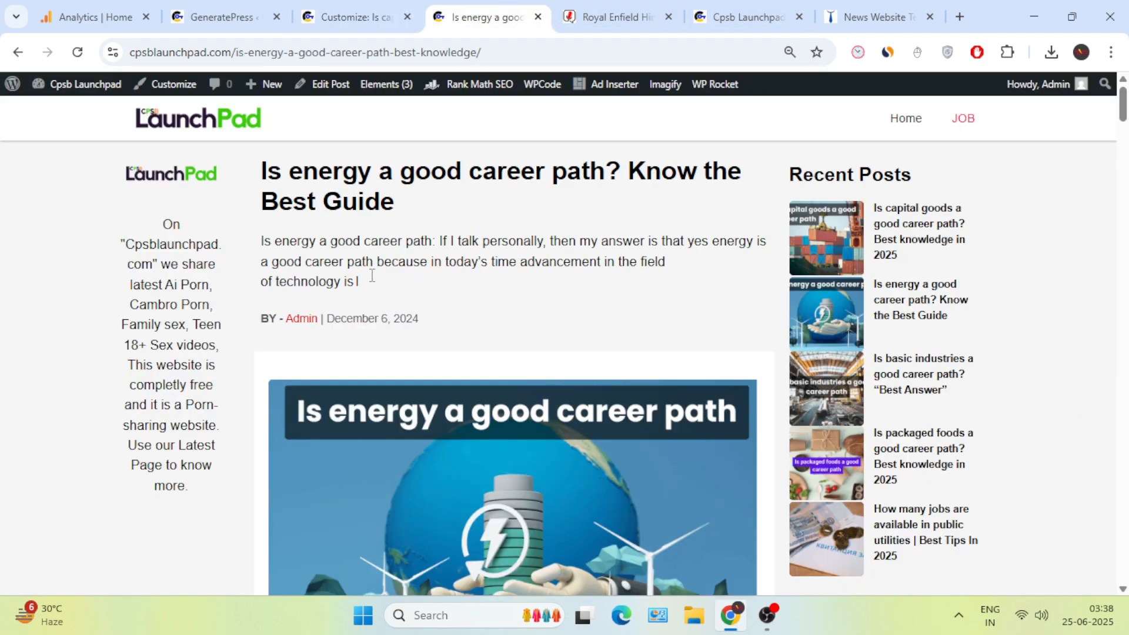
left_click(612, 16)
left_click_drag(67, 205, 181, 330)
right_click(179, 331)
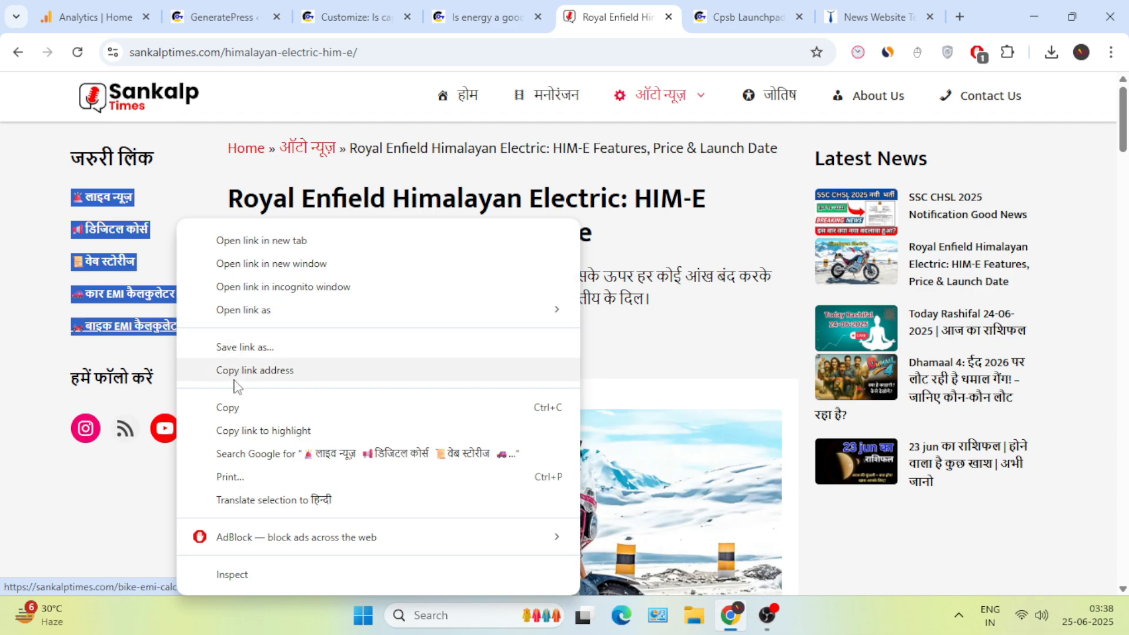
left_click(241, 407)
Paste the copied links into the empty paragraph below the "जरुरी लिंक" heading in the Customizer's Left Sidebar.
left_click(353, 17)
right_click(82, 322)
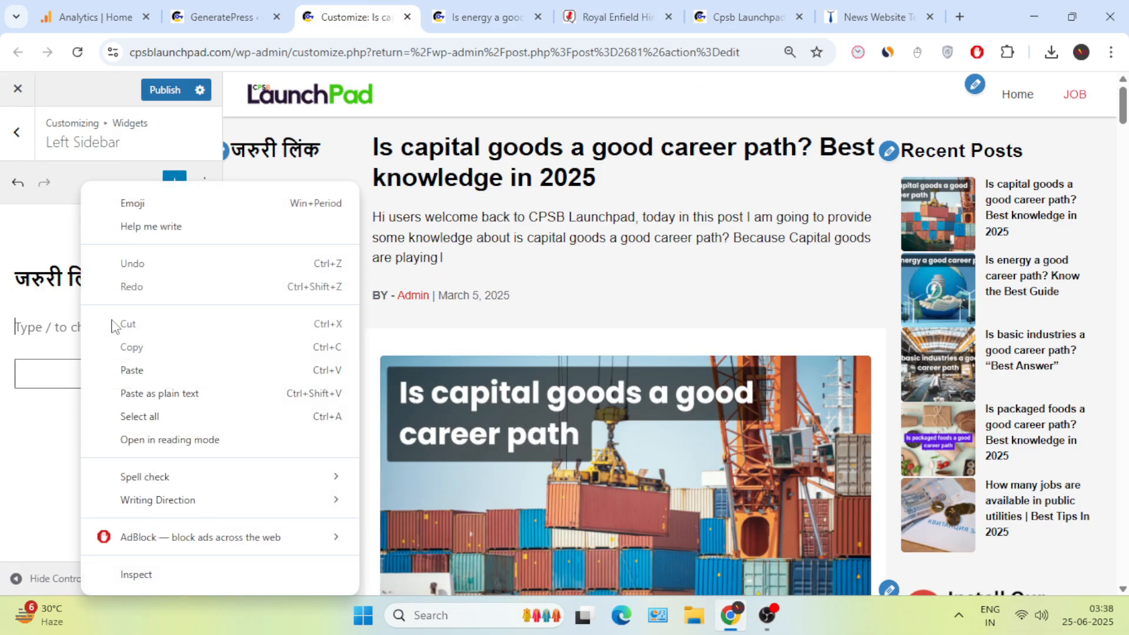
left_click(126, 369)
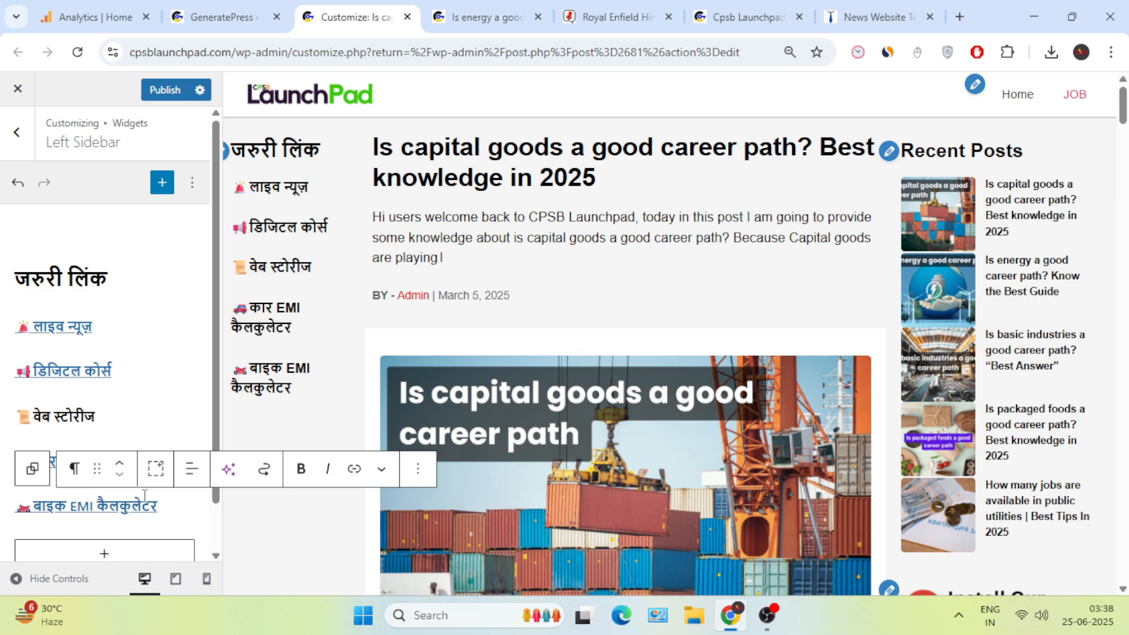
Set the font size of the five pasted link paragraphs to Small and publish the changes.
left_click_drag(144, 496, 18, 327)
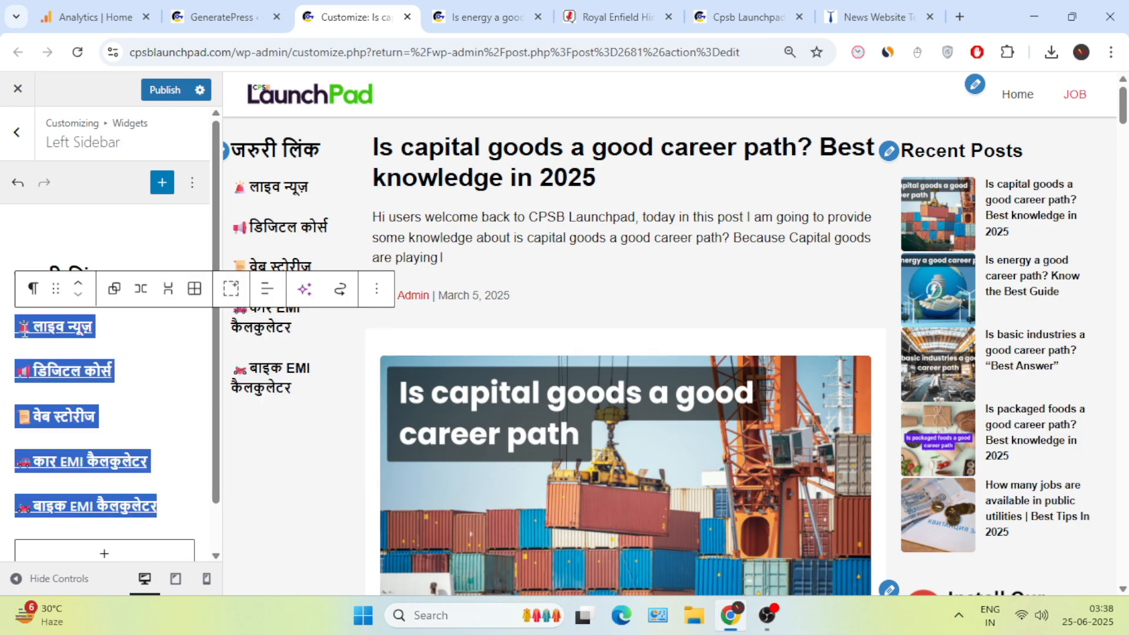
left_click(376, 288)
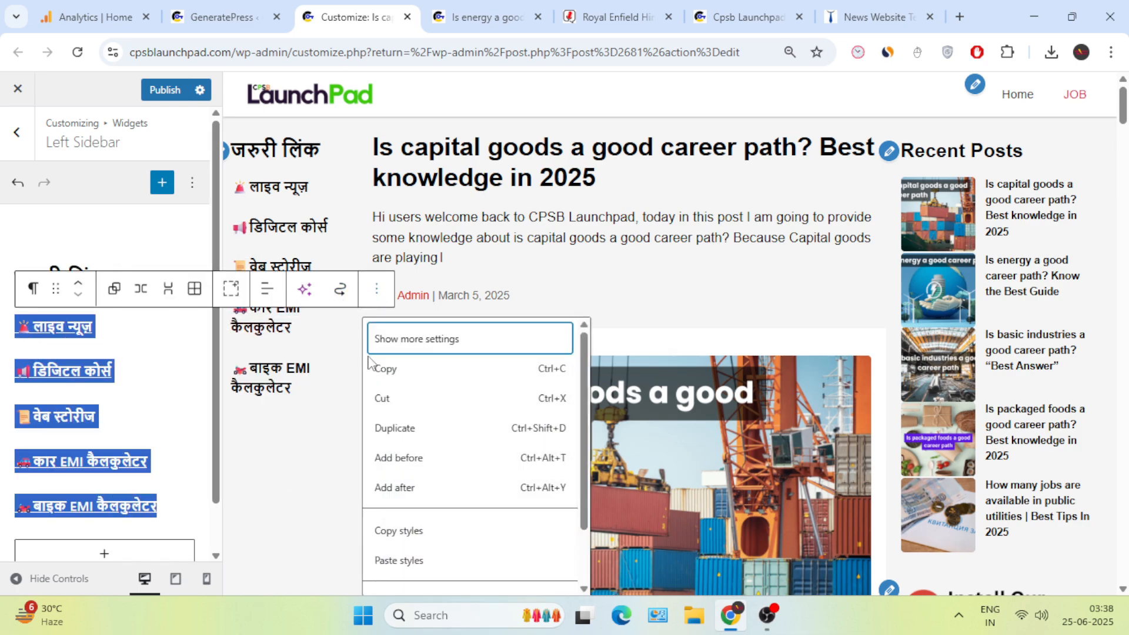
key("Return")
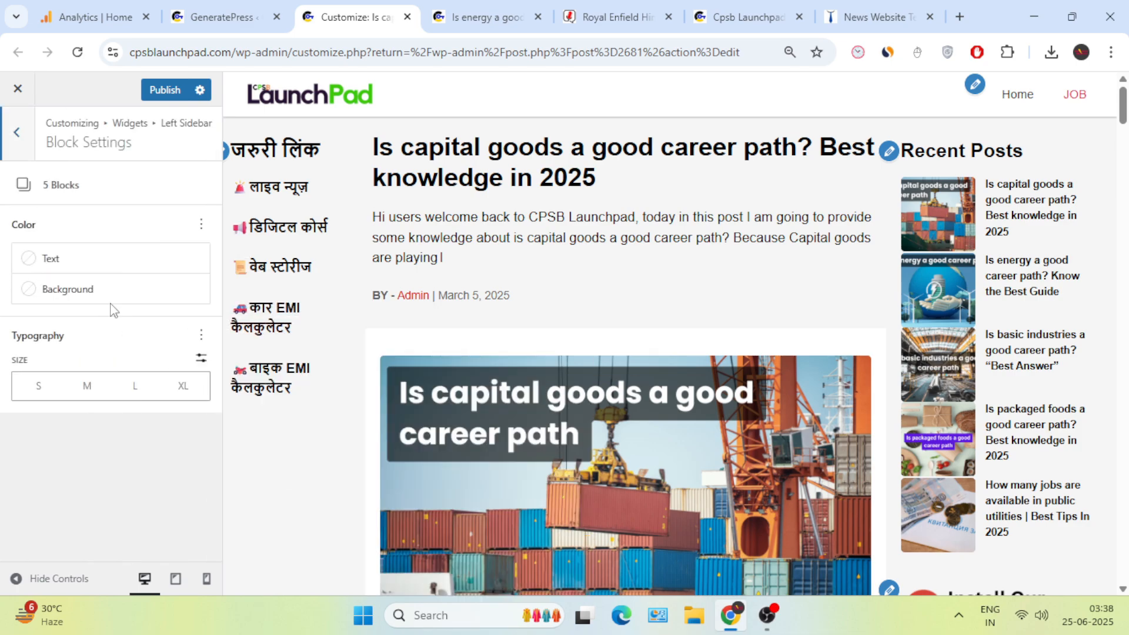
left_click(51, 388)
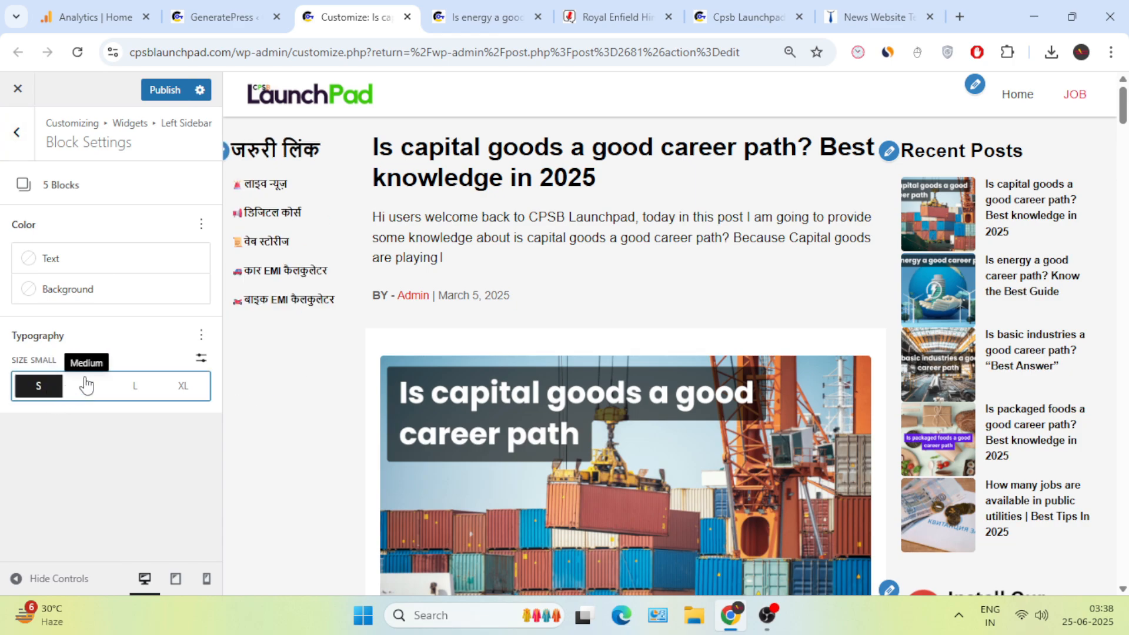
left_click(165, 89)
left_click(15, 139)
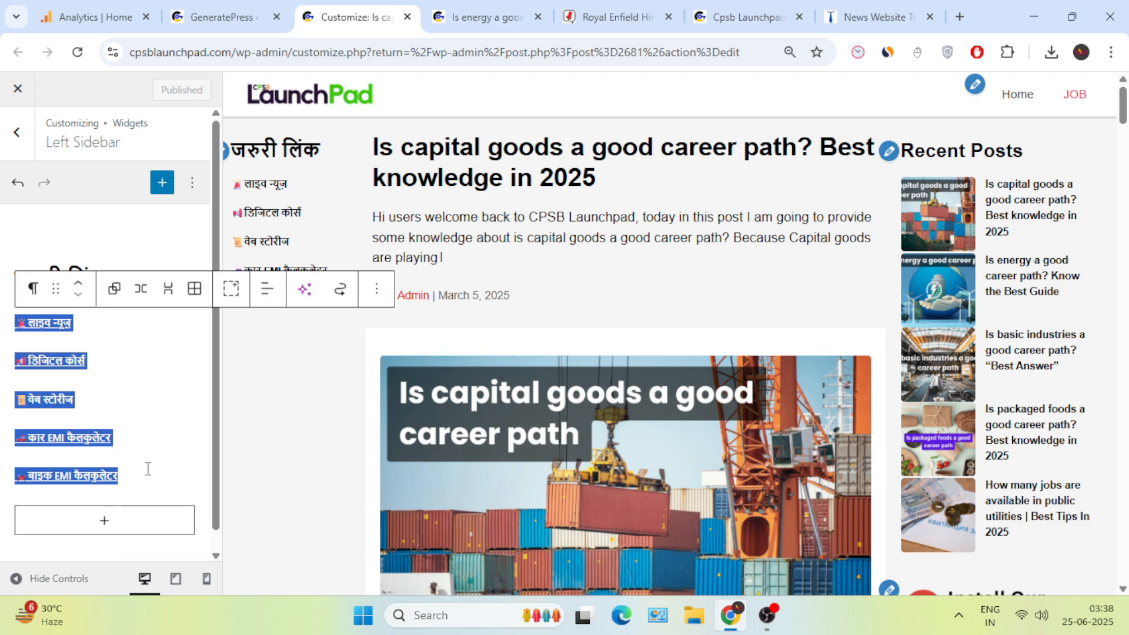
left_click(148, 469)
Copy the "हमें फॉलो करें" heading from the left sidebar of the Sankalp Times page.
left_click(488, 17)
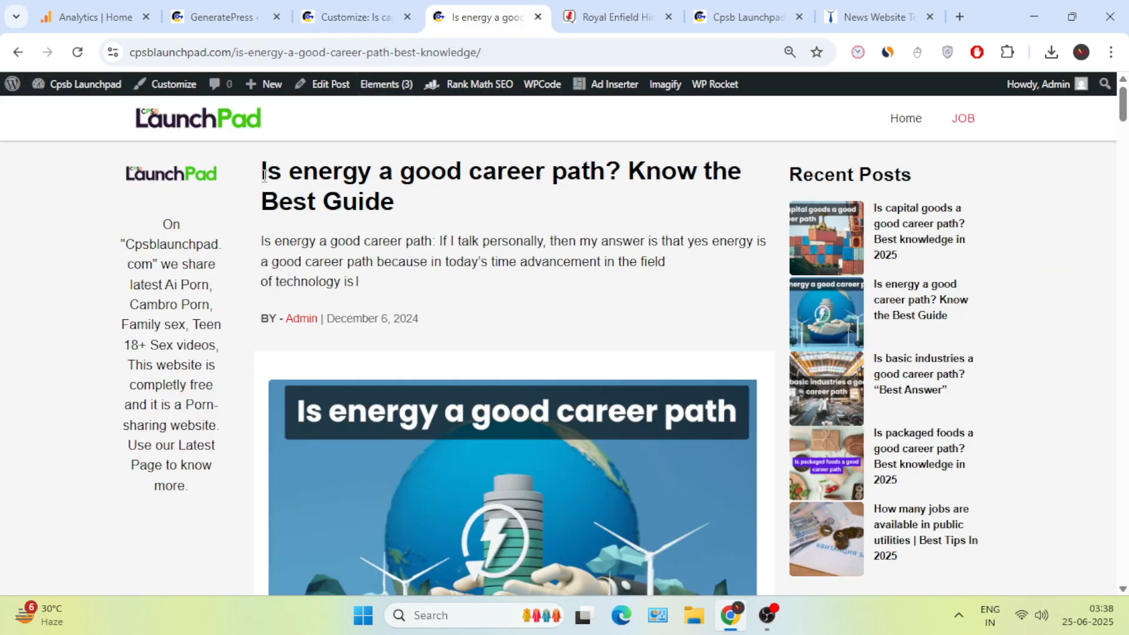
left_click(612, 17)
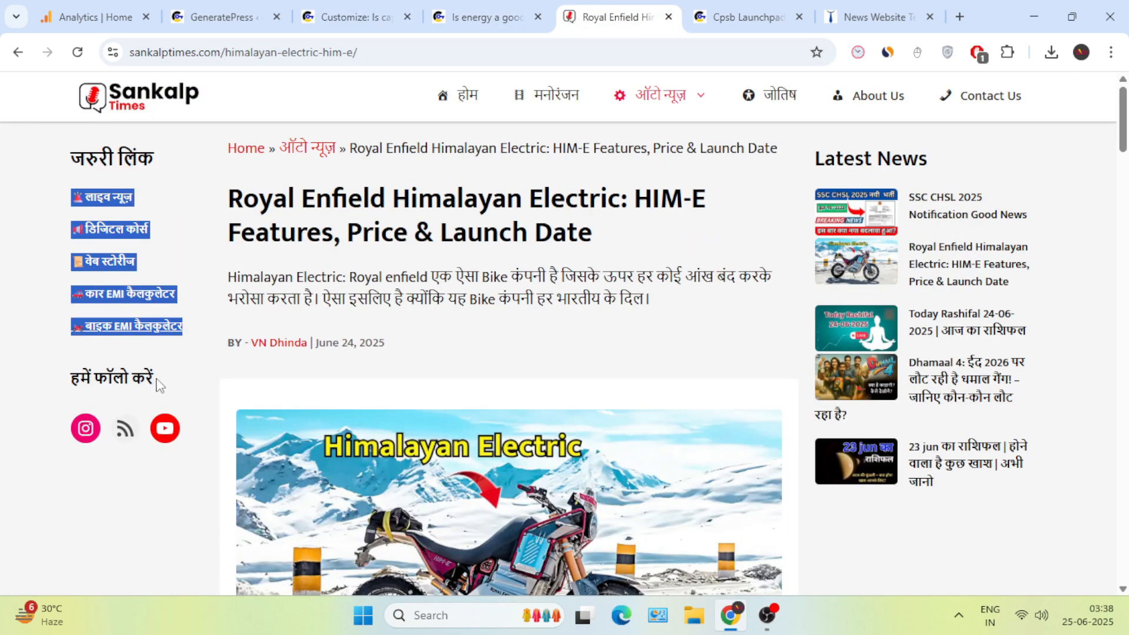
left_click_drag(155, 381, 87, 383)
right_click(104, 379)
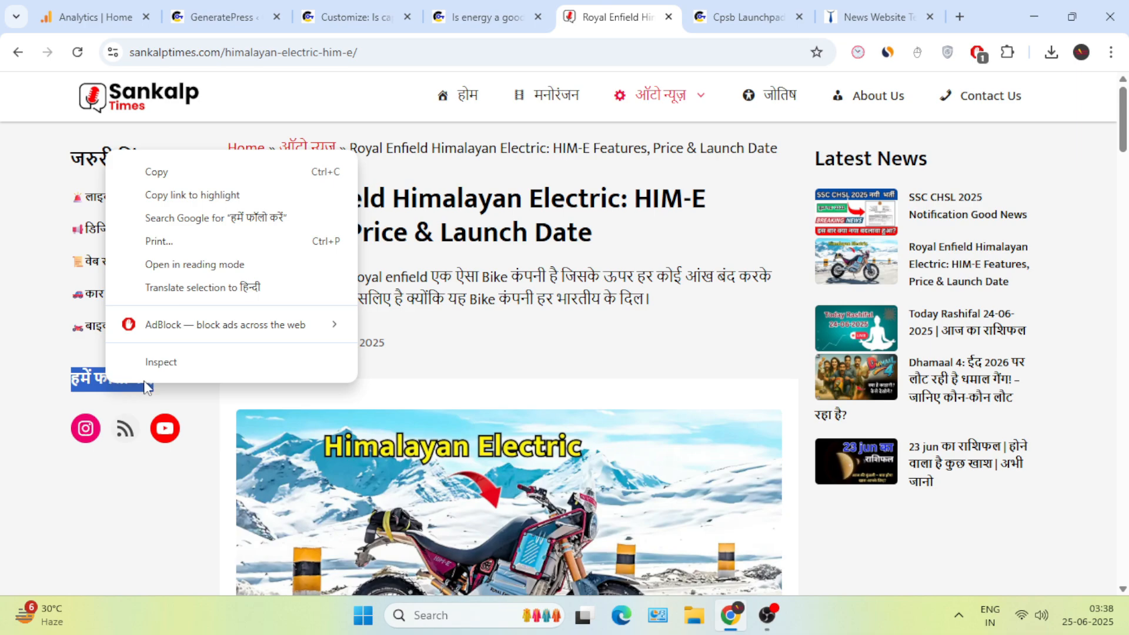
left_click(182, 176)
Add a second Group block with the single-container layout below the link group in the Customizer's Left Sidebar.
left_click(394, 8)
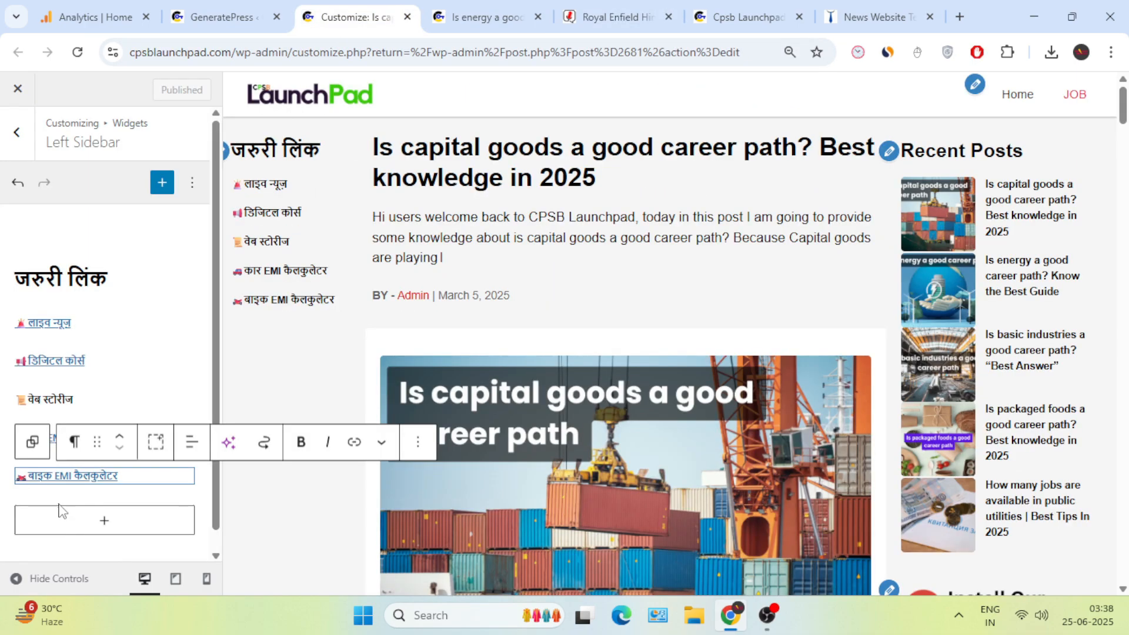
left_click(83, 521)
left_click(192, 353)
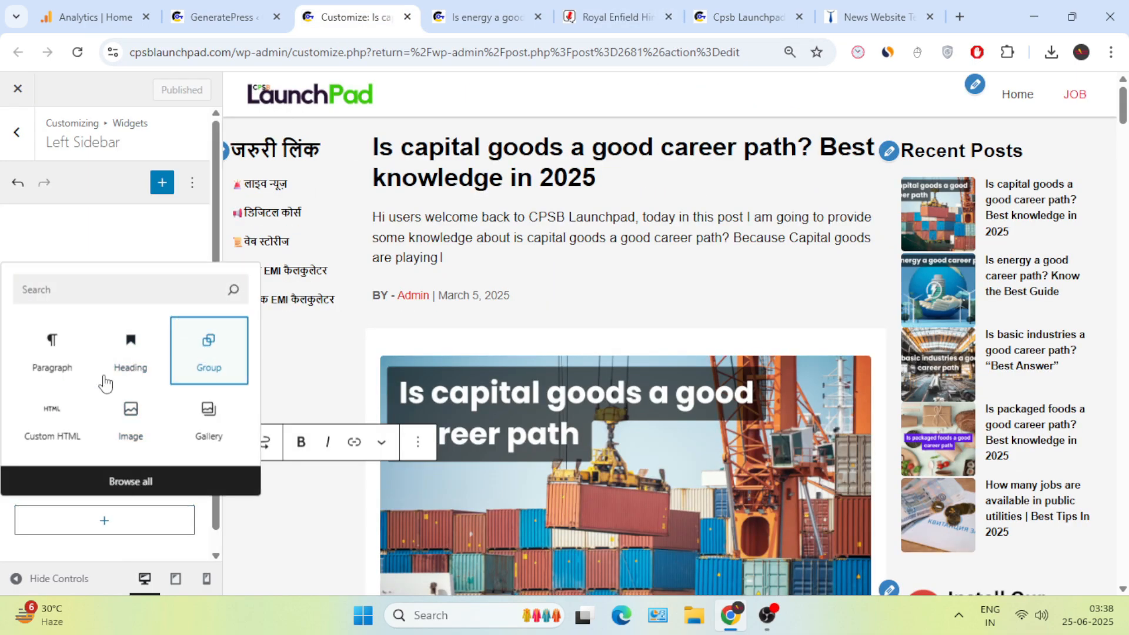
left_click(63, 404)
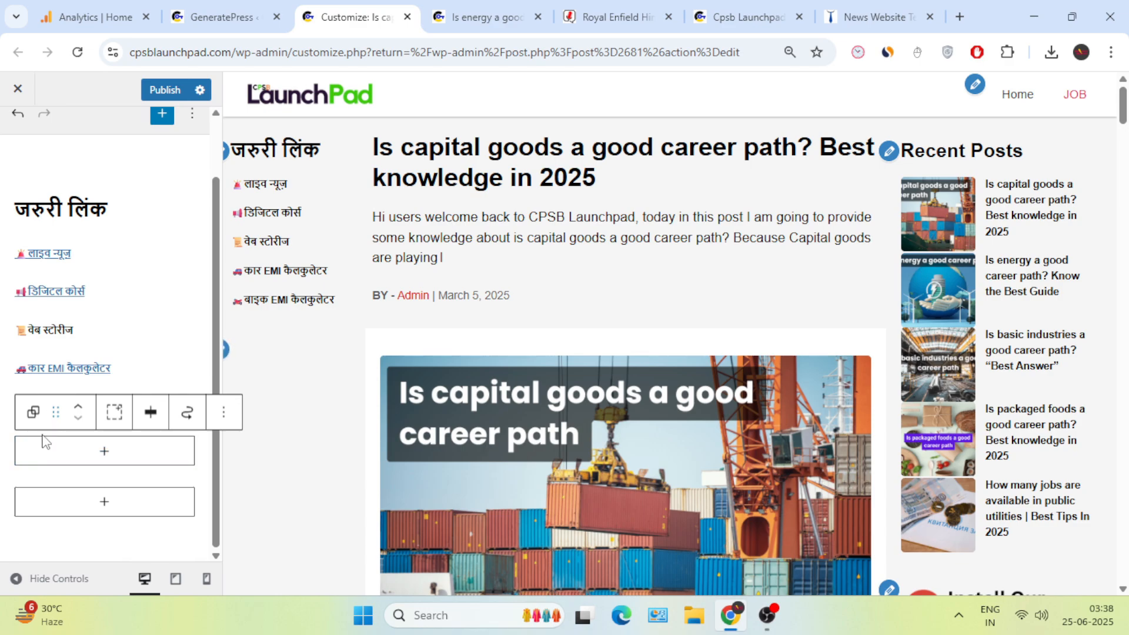
Paste "हमें फॉलो करें" into a new paragraph inside the second group and convert it to a Heading block.
left_click(56, 456)
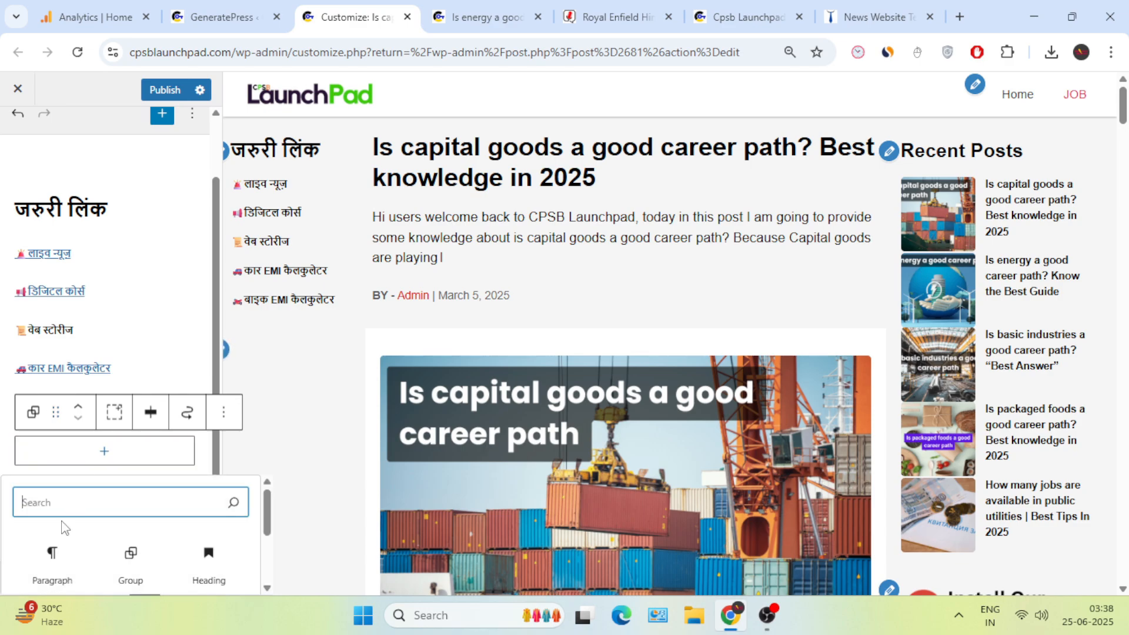
left_click(52, 559)
right_click(71, 458)
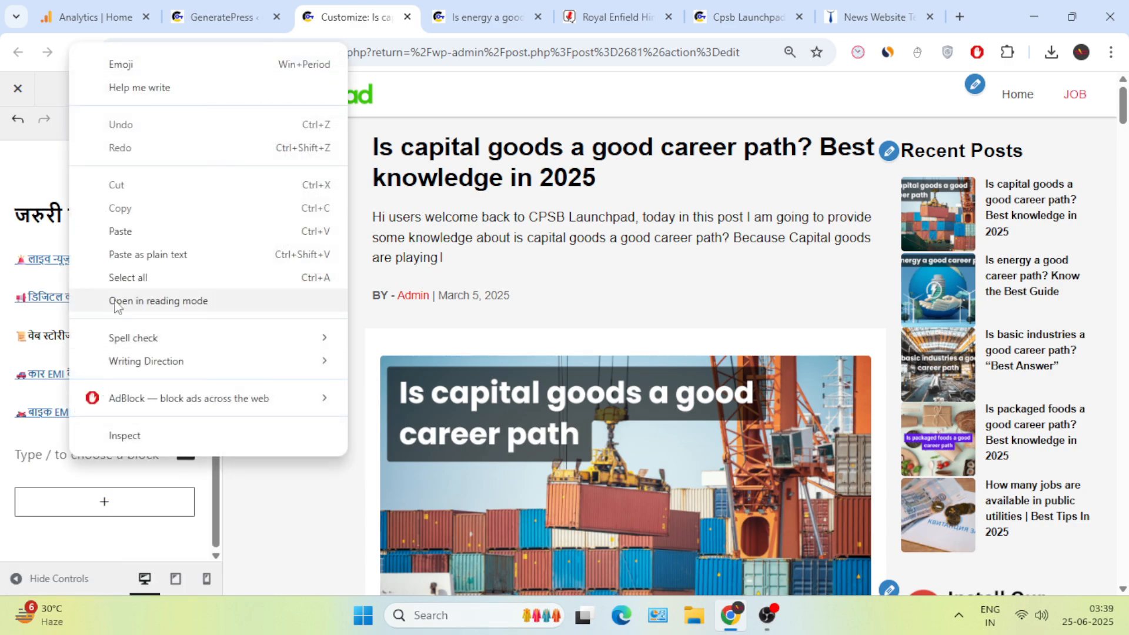
left_click(126, 230)
left_click(74, 418)
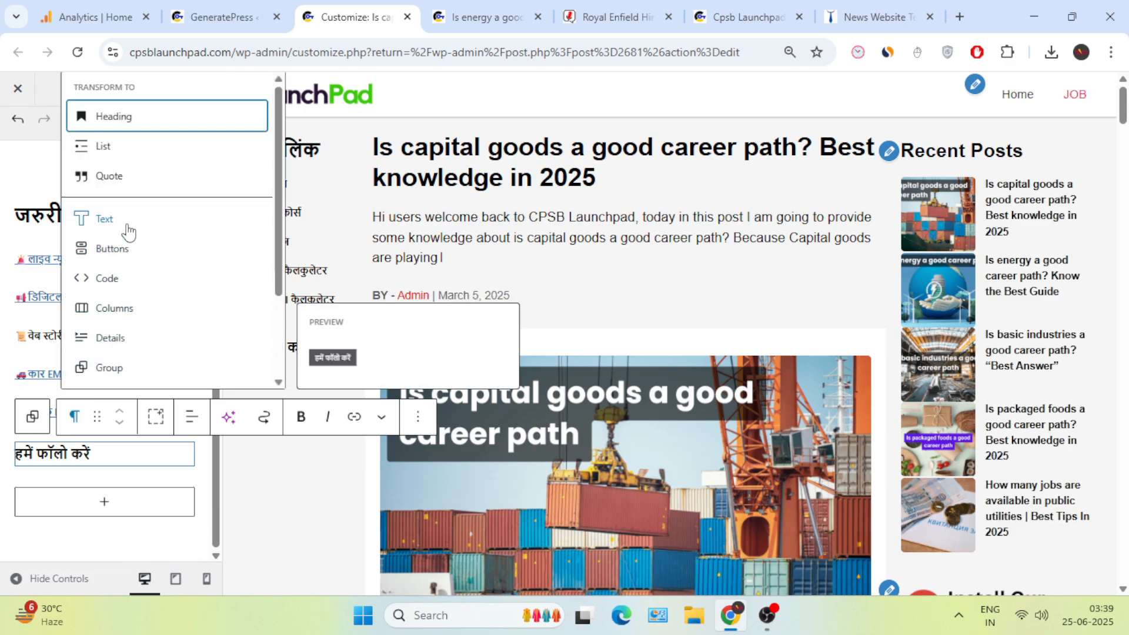
left_click(132, 117)
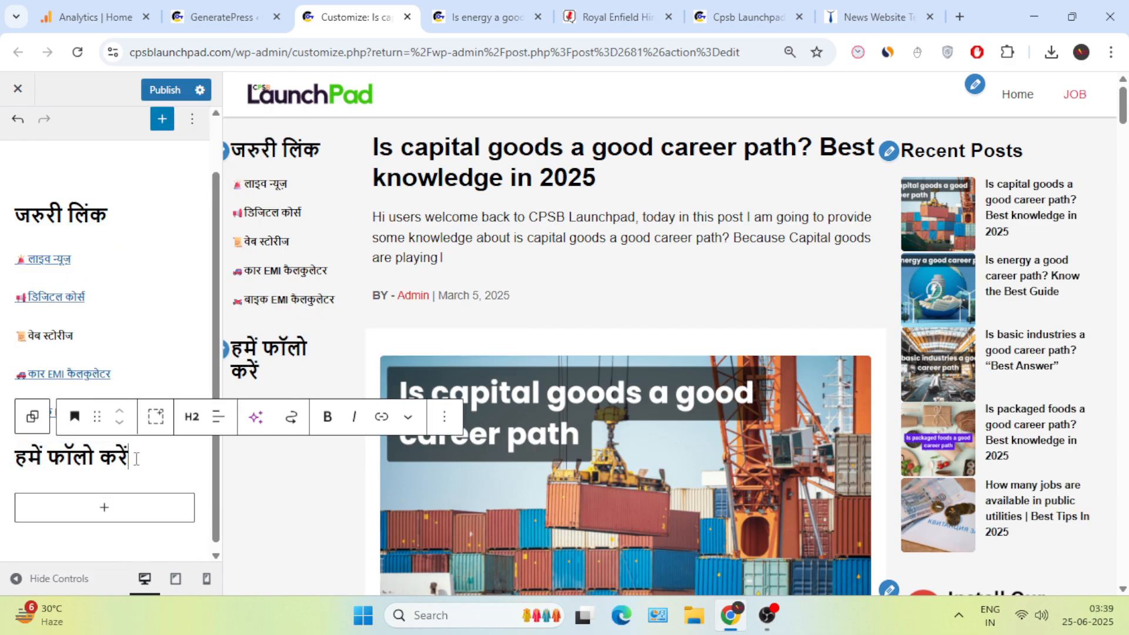
Insert a Social Icons block on a new line below the "हमें फॉलो करें" heading.
key("Return")
type("/")
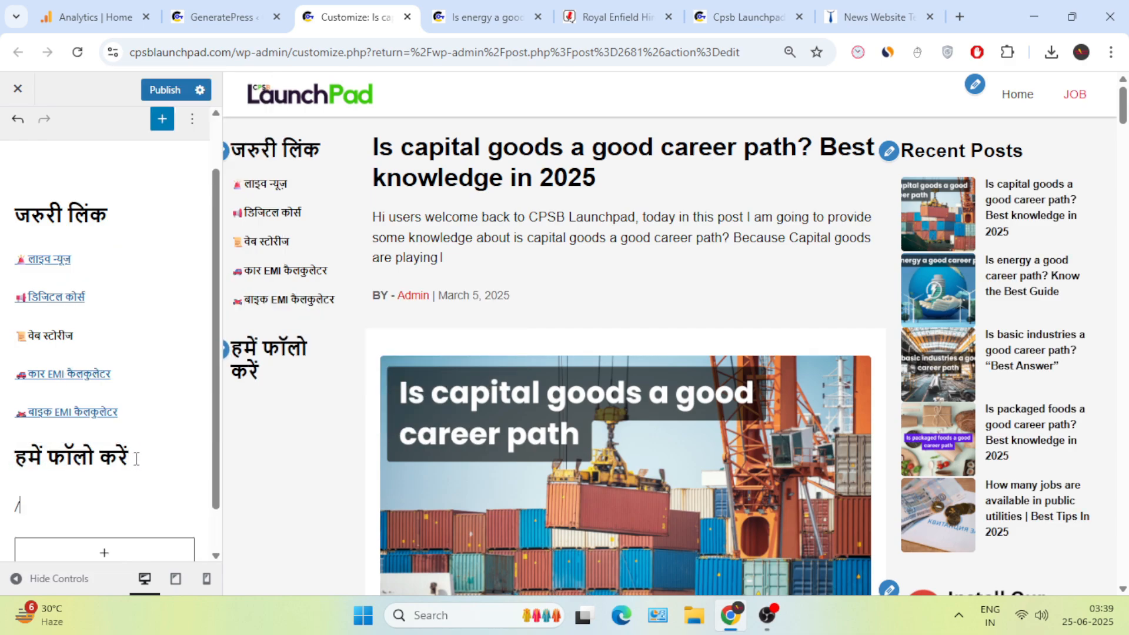
type("SOC")
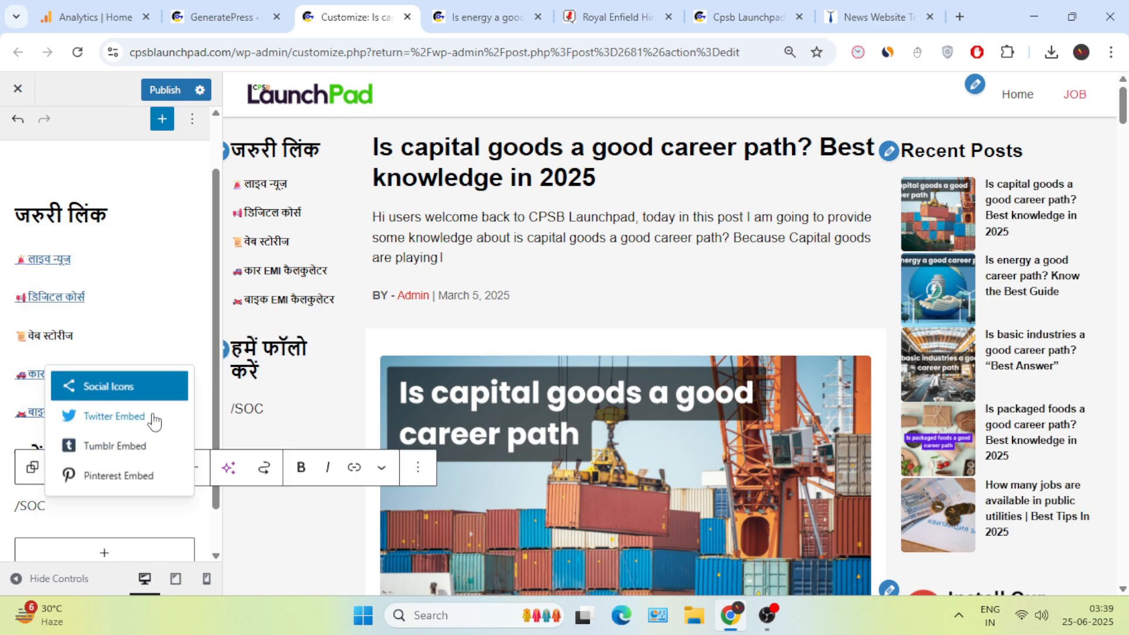
left_click(130, 390)
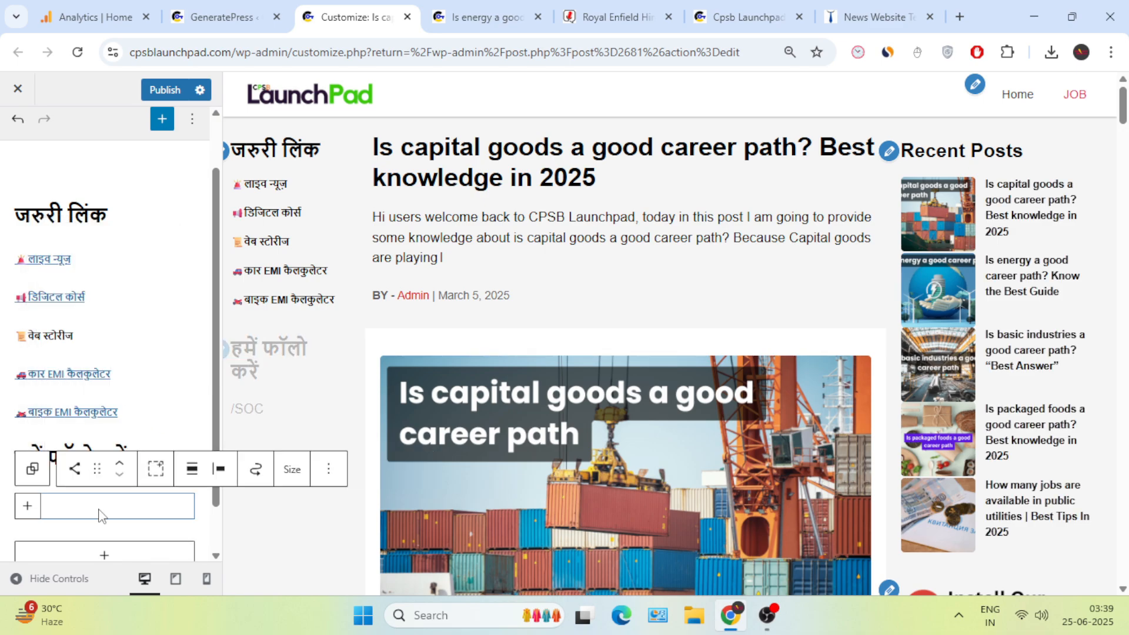
Add Facebook and Instagram icons to the Social Icons block.
left_click(28, 506)
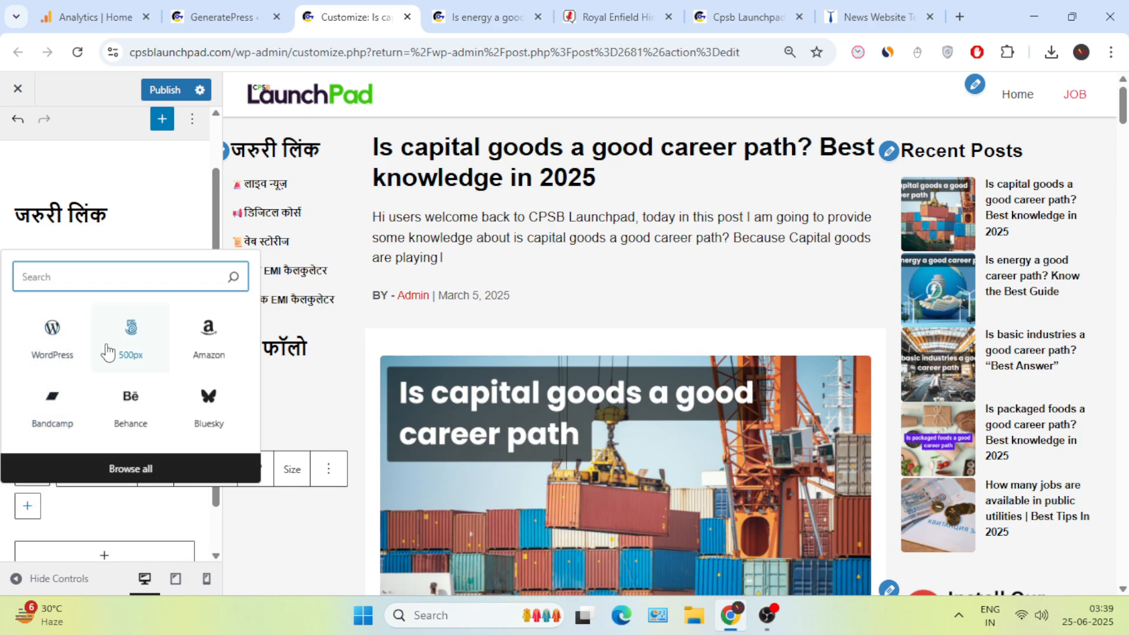
type("FA")
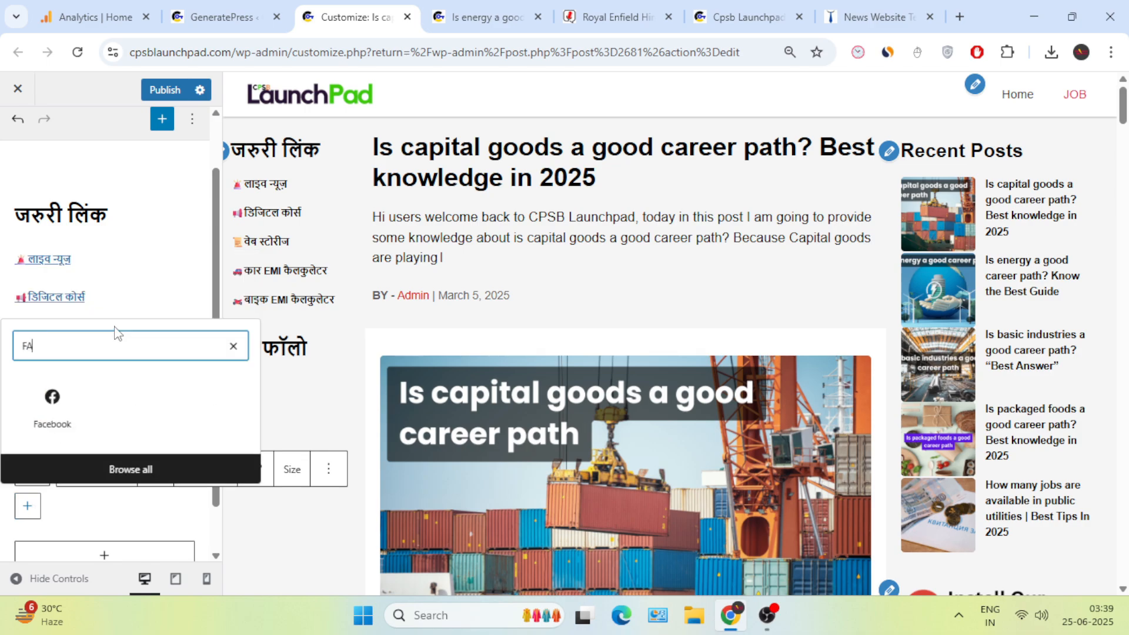
left_click(51, 405)
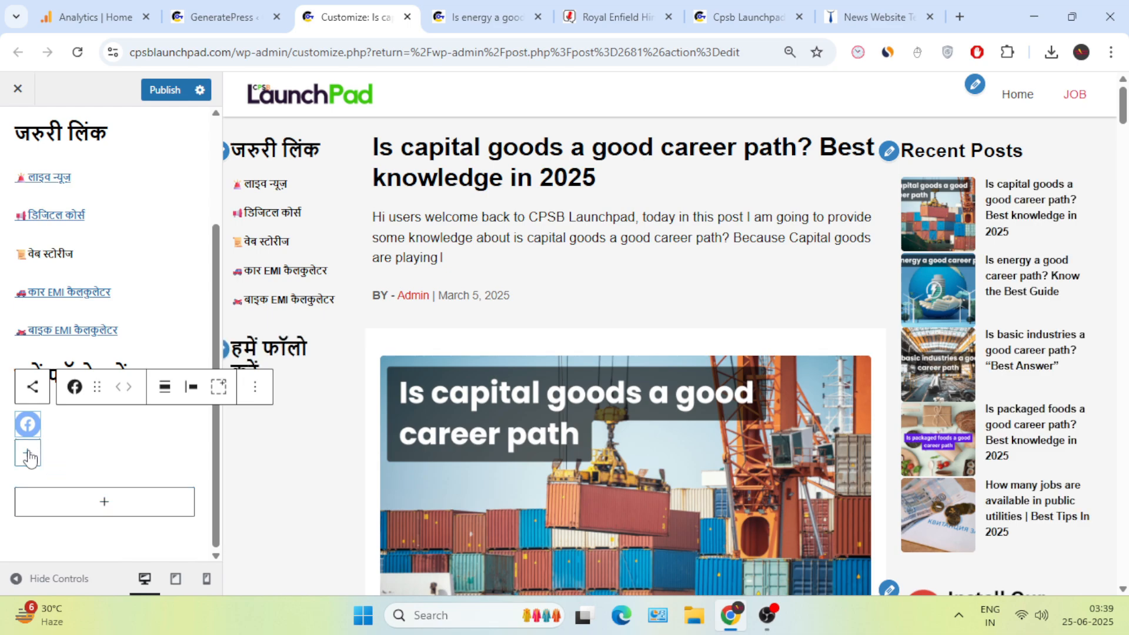
left_click(44, 454)
type("I")
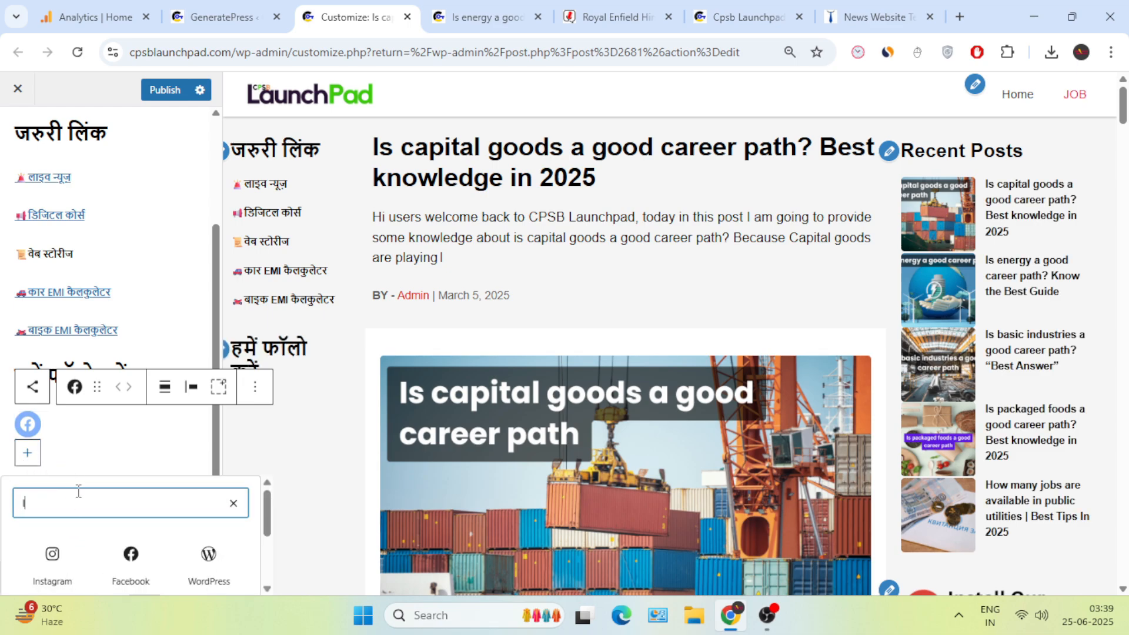
type("NS")
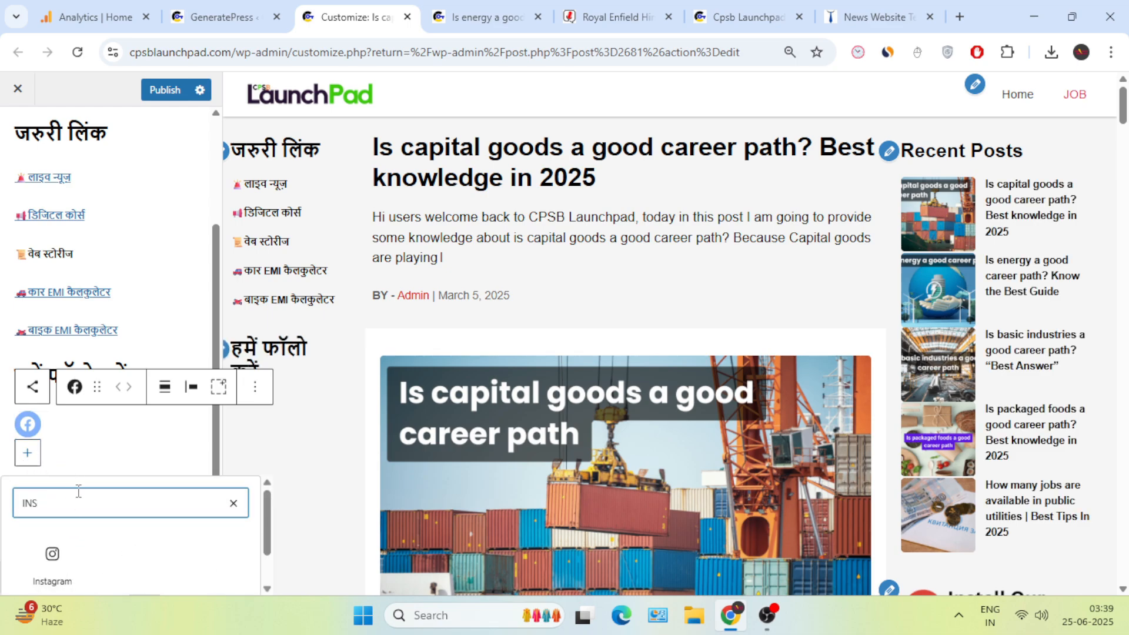
left_click(52, 556)
Set the links of the Facebook and Instagram icons to the placeholder "#".
left_click(32, 432)
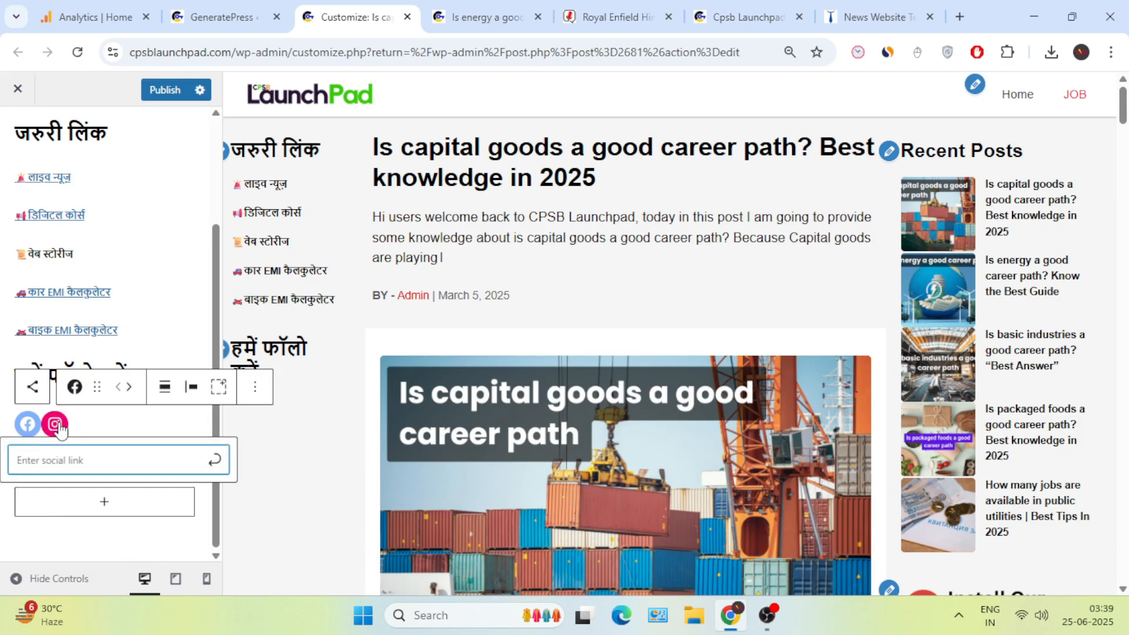
type("#")
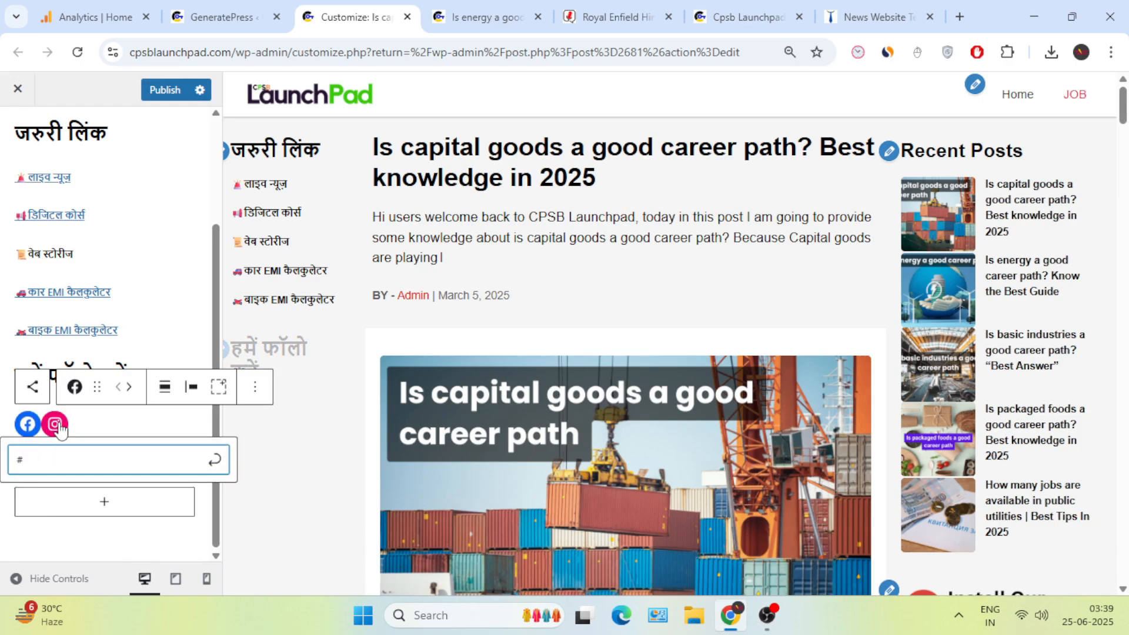
left_click(215, 459)
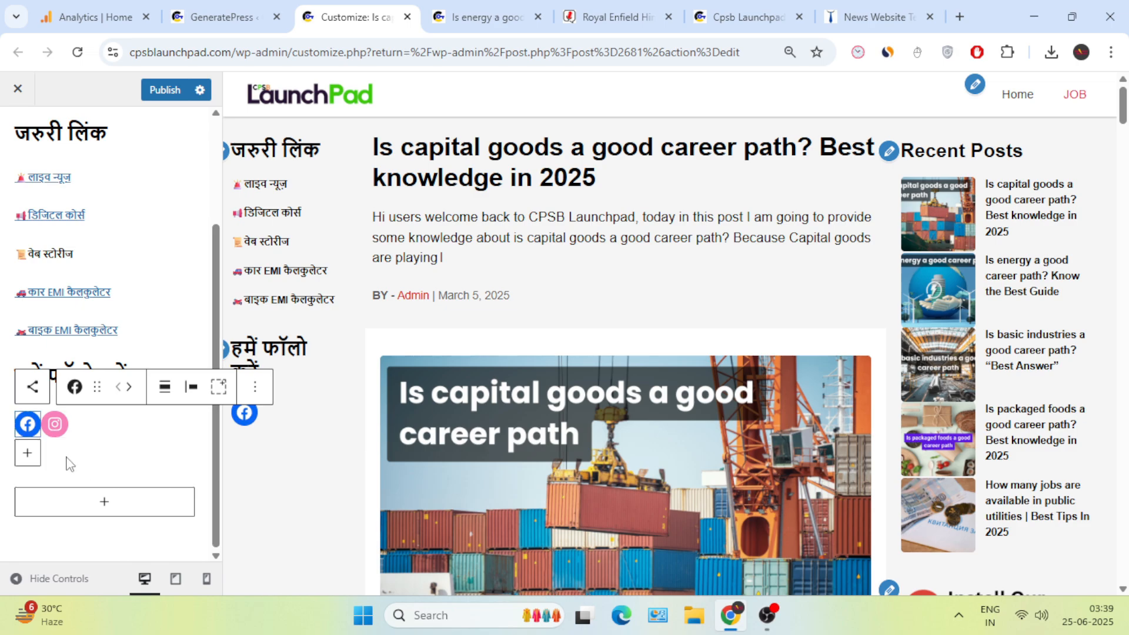
left_click(54, 424)
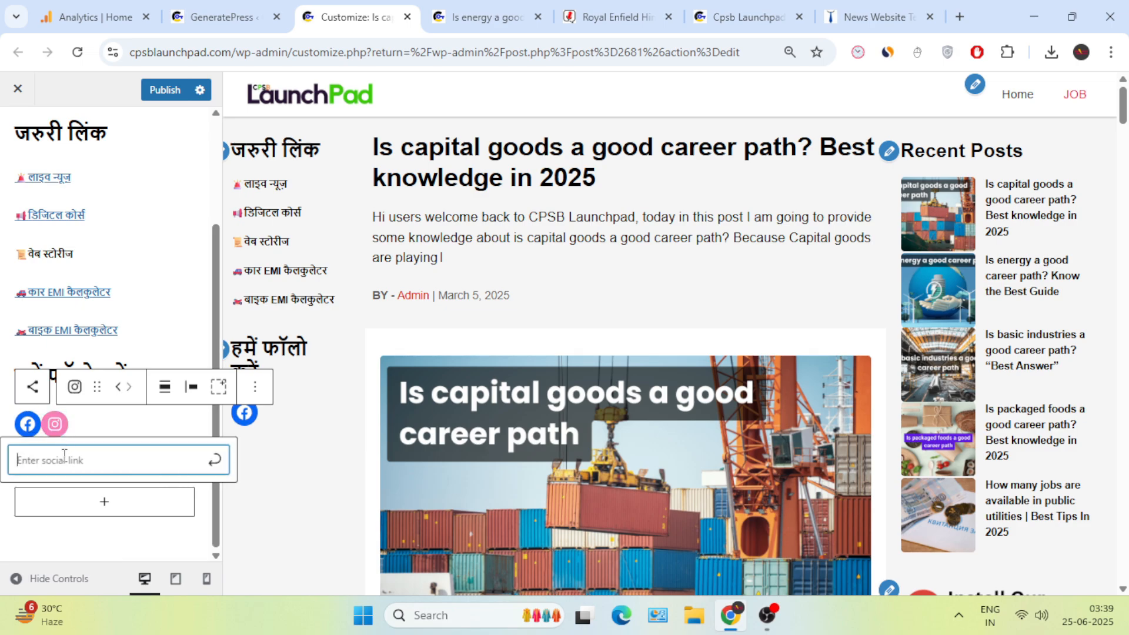
key("ctrl+v")
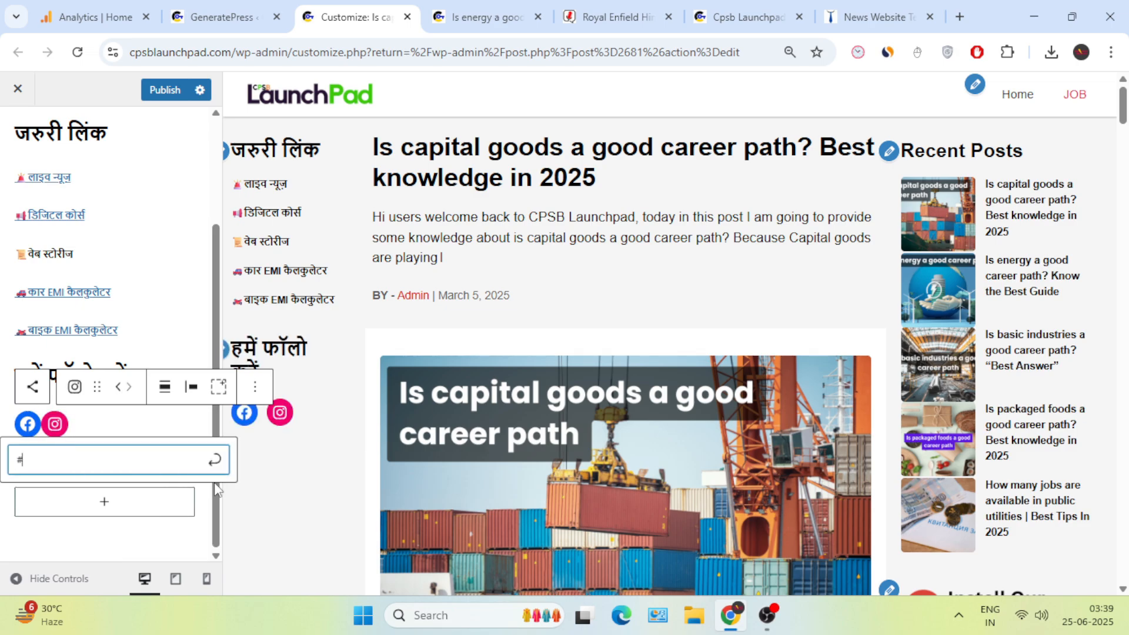
left_click(216, 461)
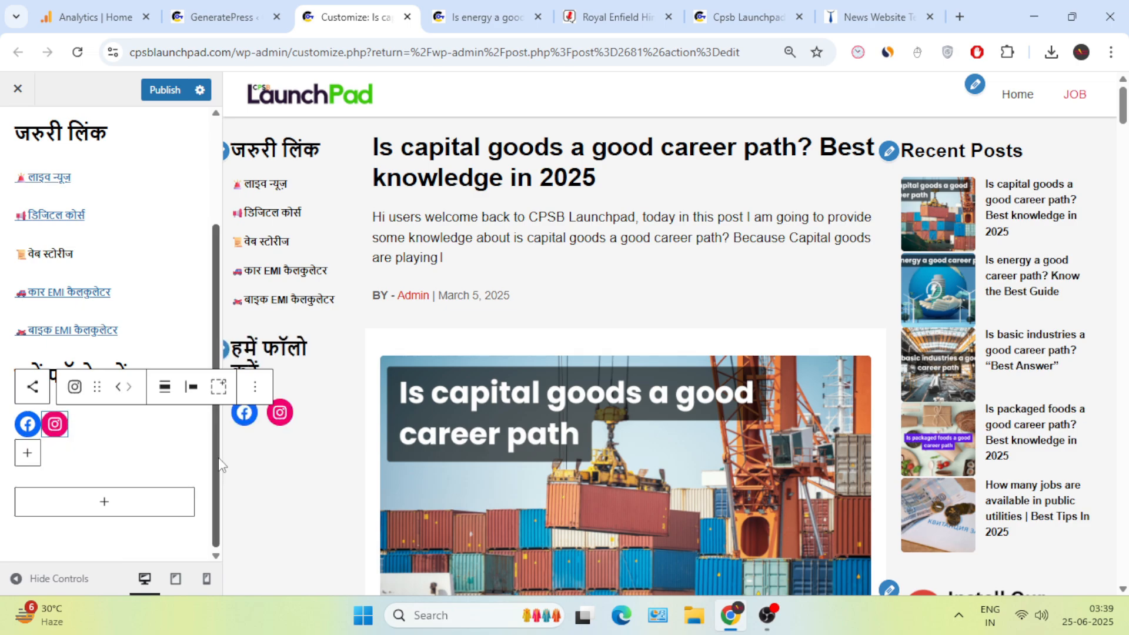
Add an RSS feed icon after the Instagram icon in the Social Icons block.
left_click(29, 457)
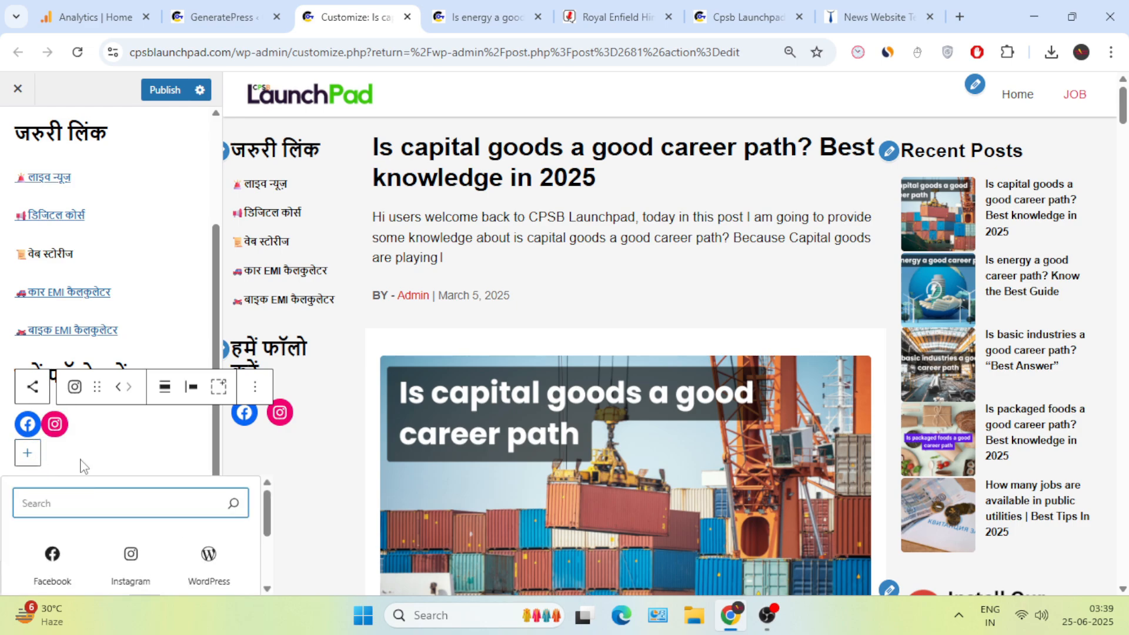
type("RSS")
left_click(80, 584)
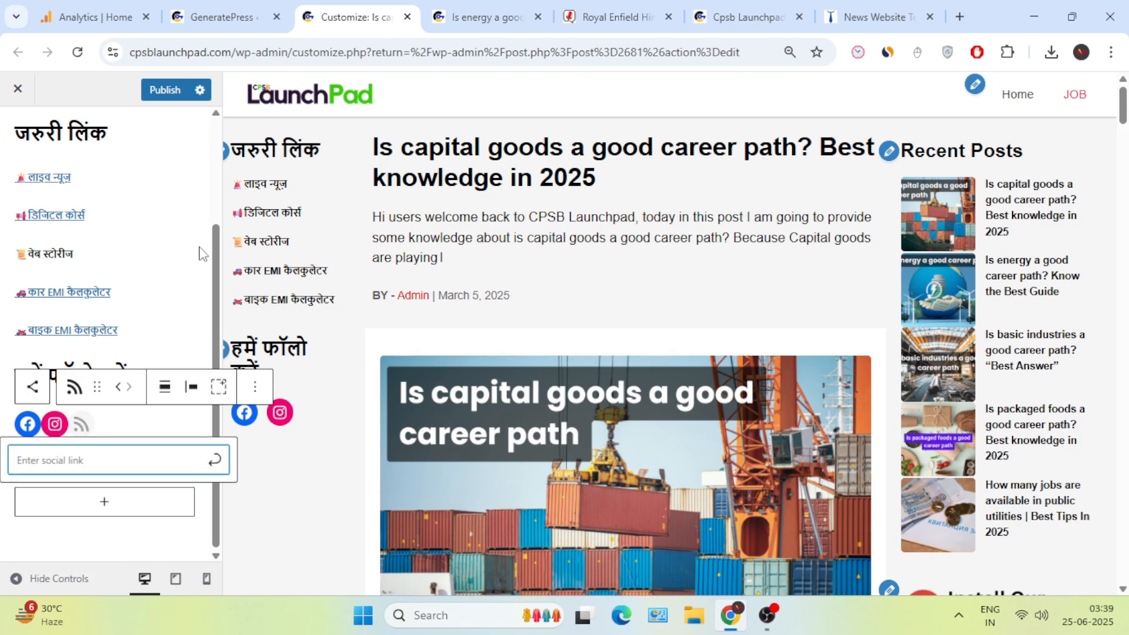
double_click(176, 50)
right_click(176, 50)
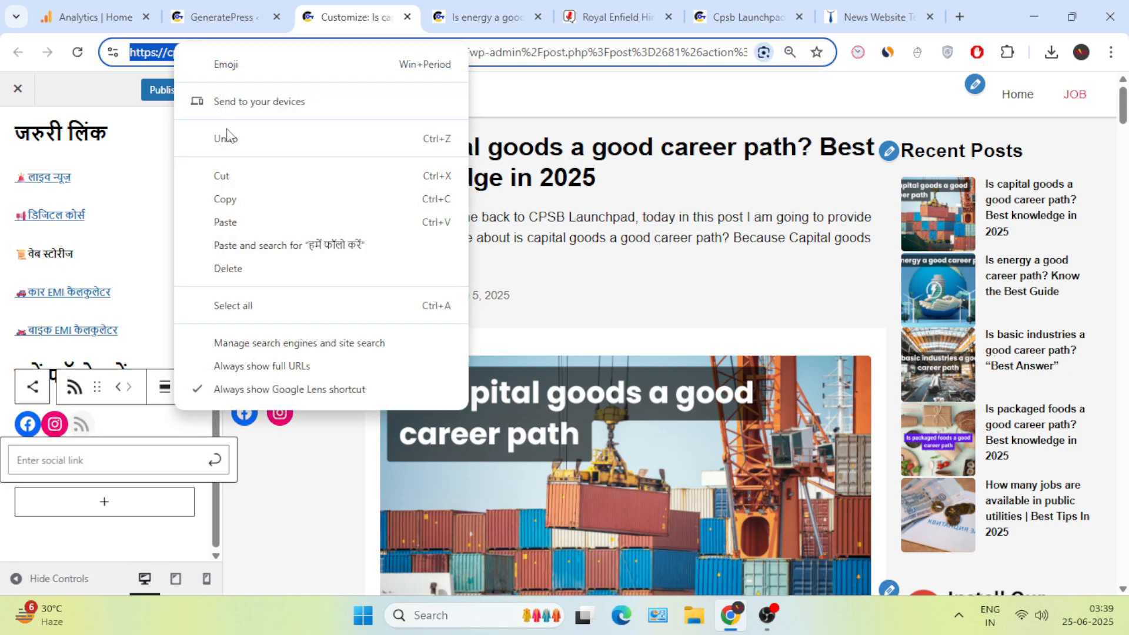
left_click(232, 196)
left_click(73, 461)
right_click(73, 462)
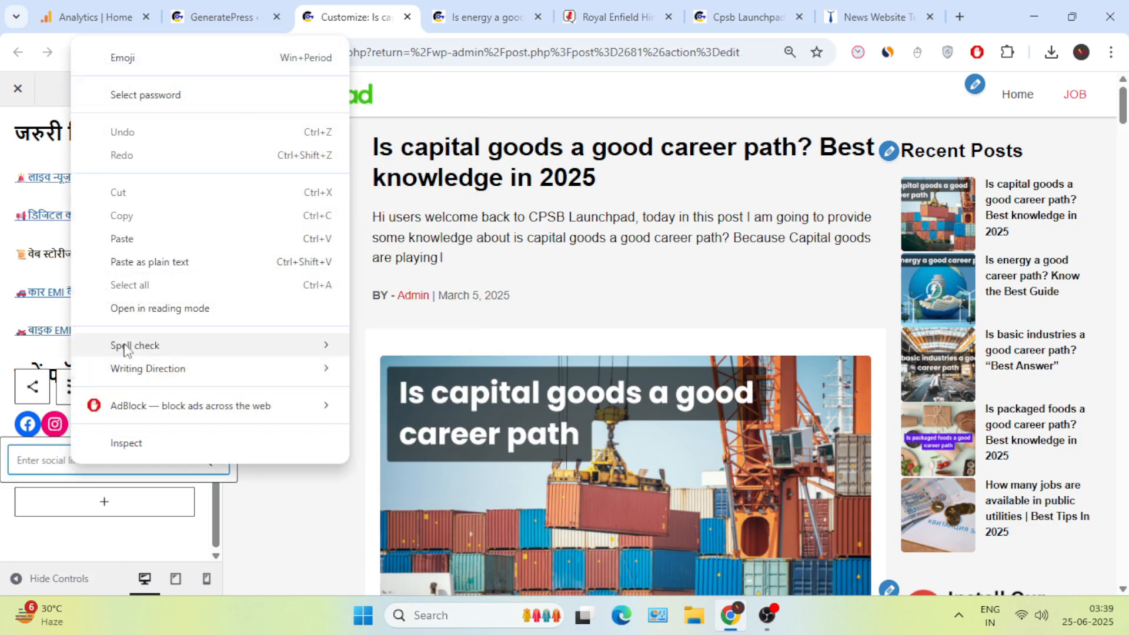
left_click(144, 237)
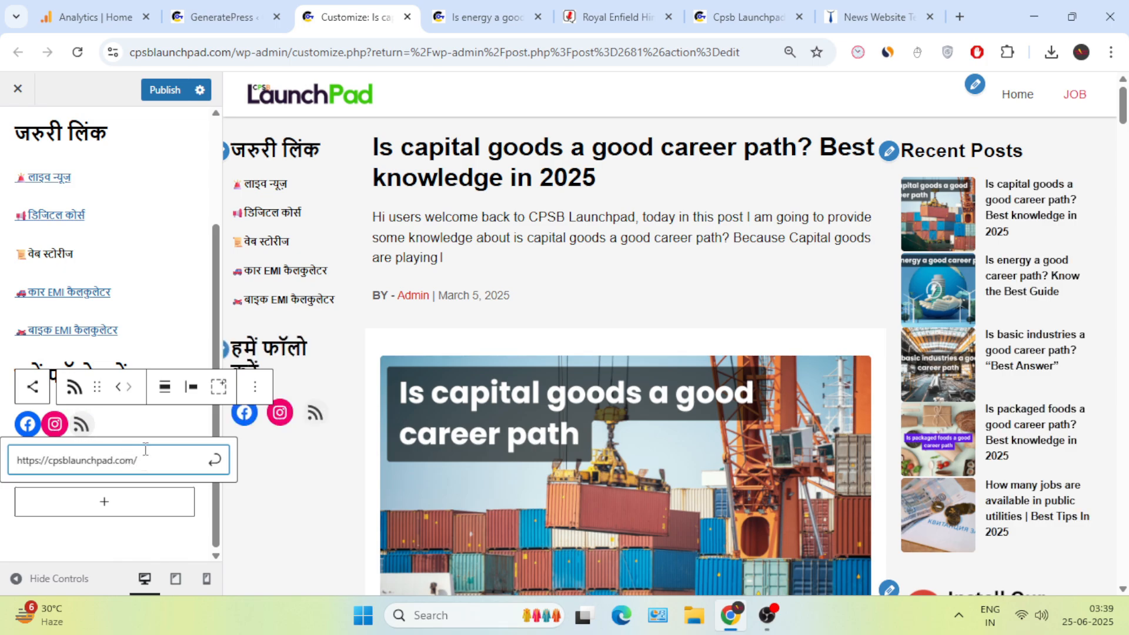
type("RSS")
key("BackSpace")
key("BackSpace")
key("BackSpace")
type("fee")
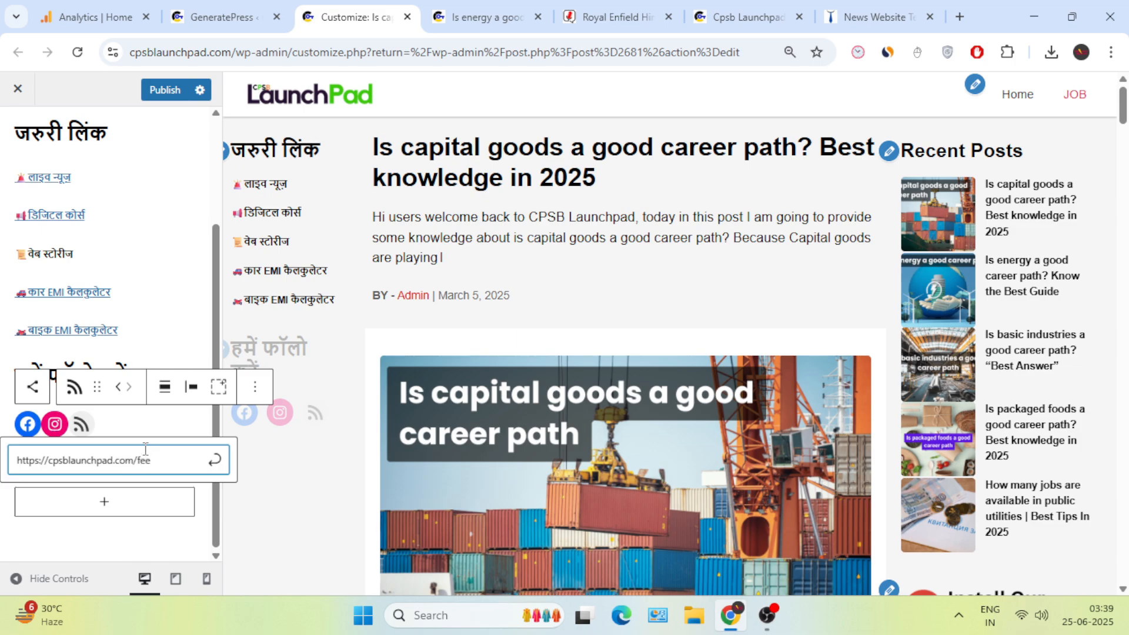
type("d")
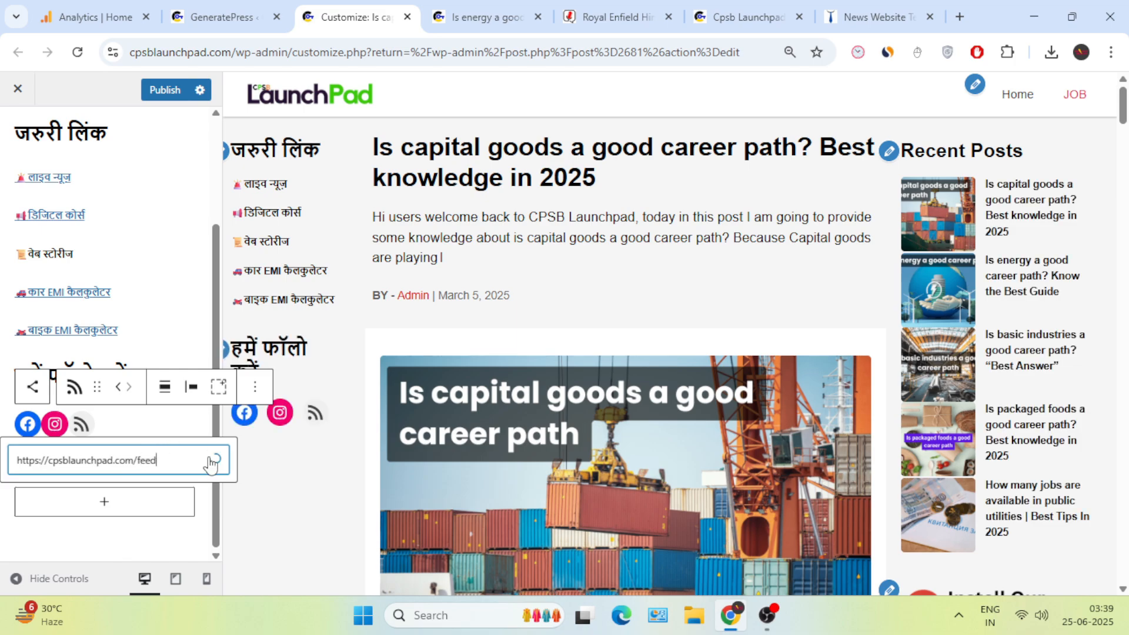
left_click(212, 461)
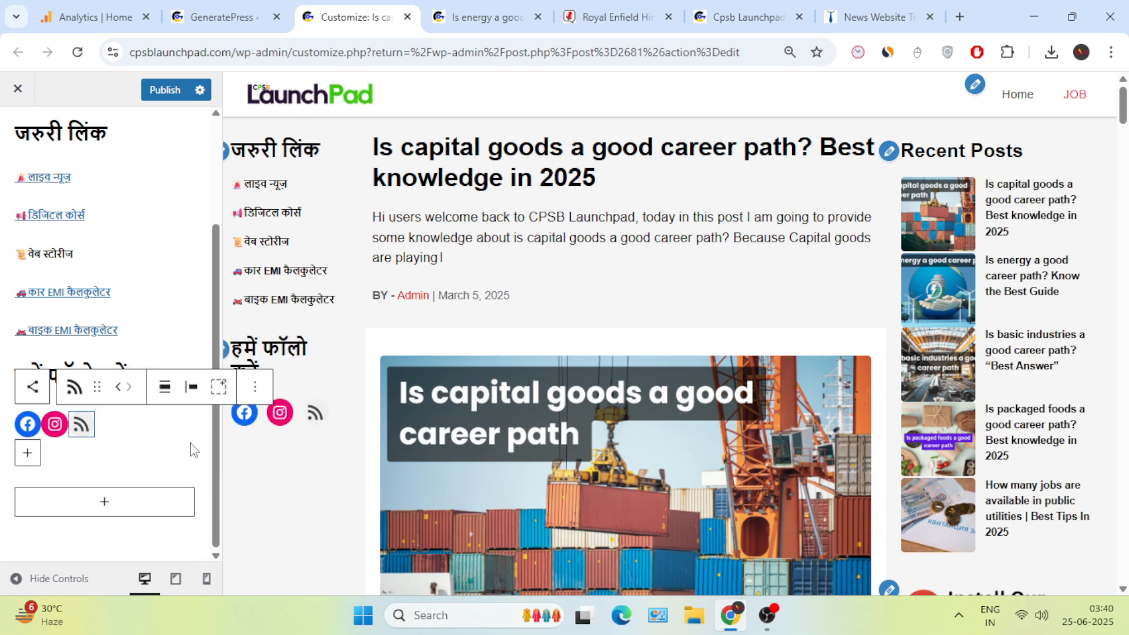
left_click(163, 90)
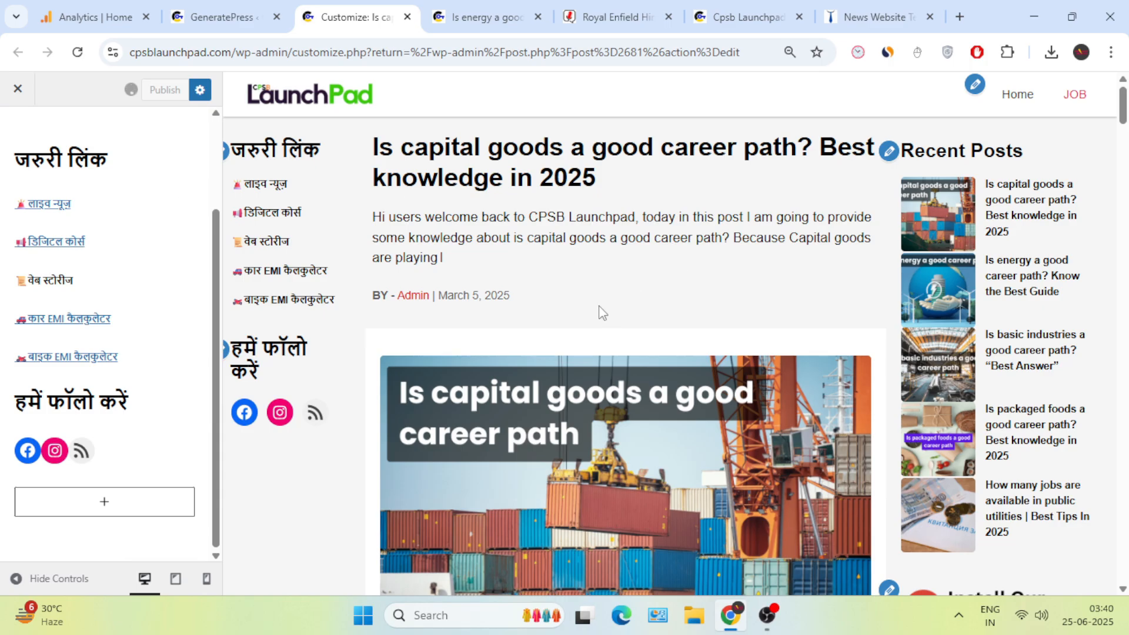
Check both sidebars in the customizer preview and leave the block settings of the recent posts list.
scroll(601, 313, "down", 5)
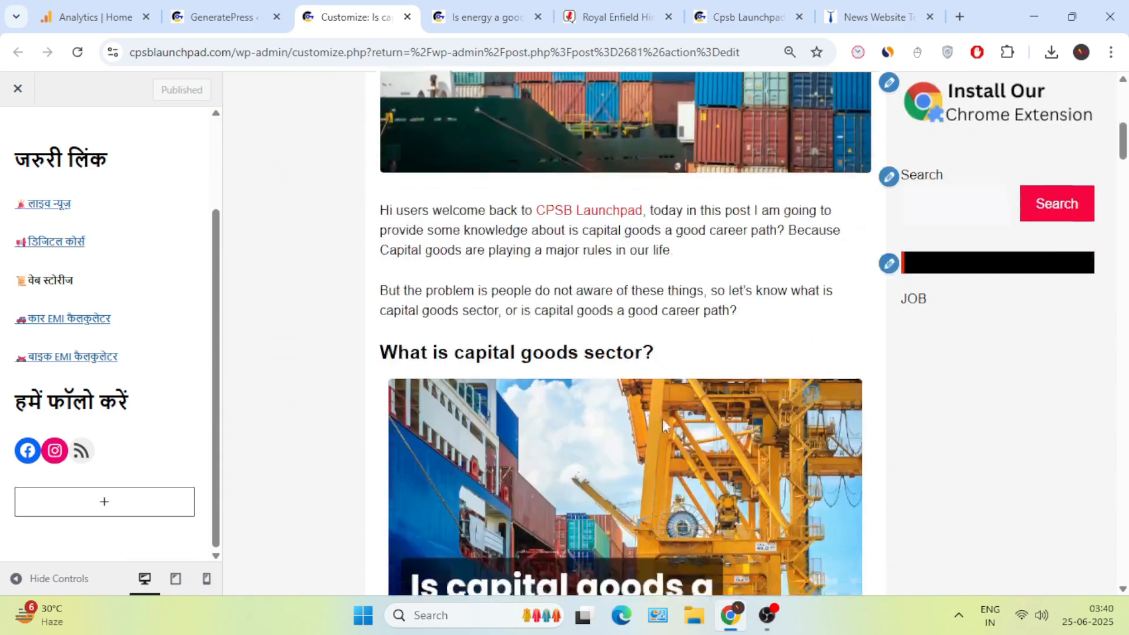
scroll(662, 418, "down", 4)
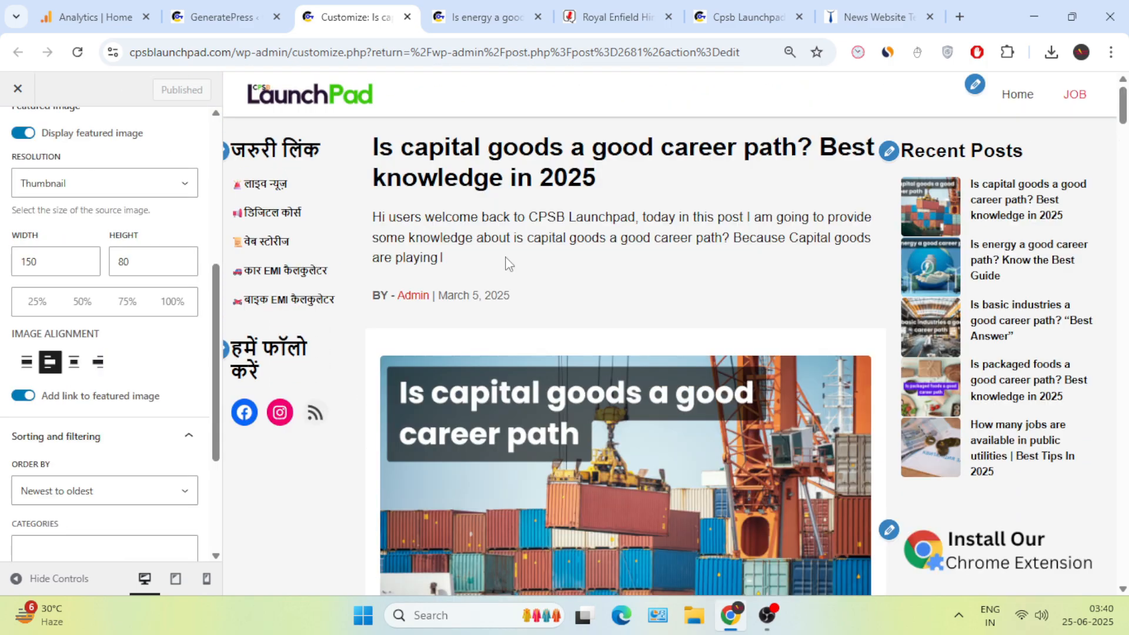
scroll(757, 372, "down", 5)
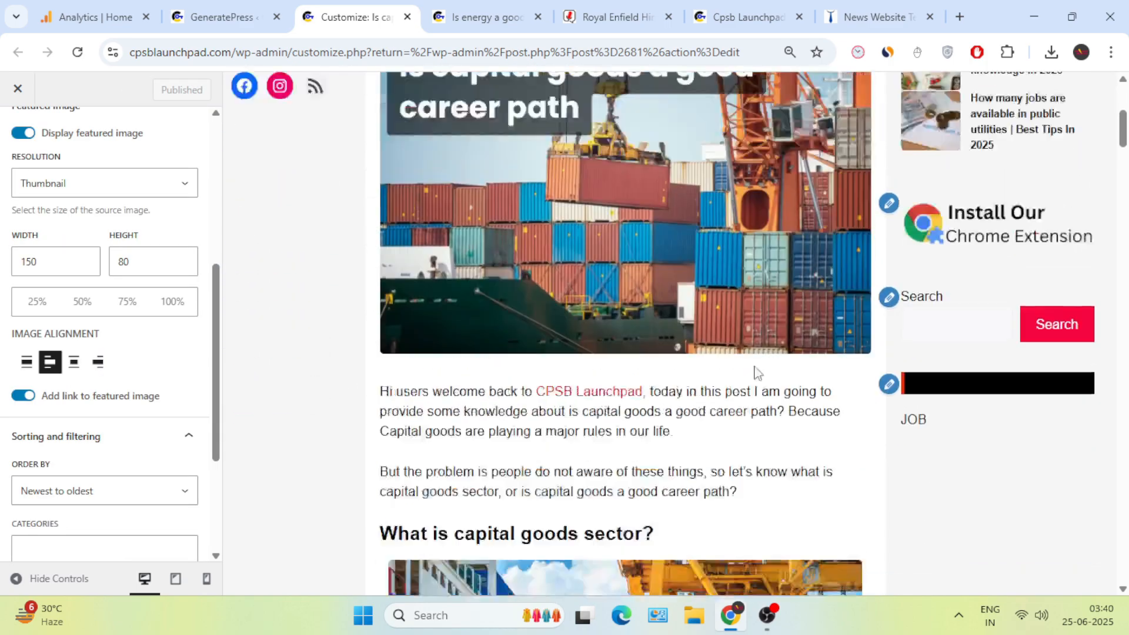
scroll(1097, 488, "down", 8)
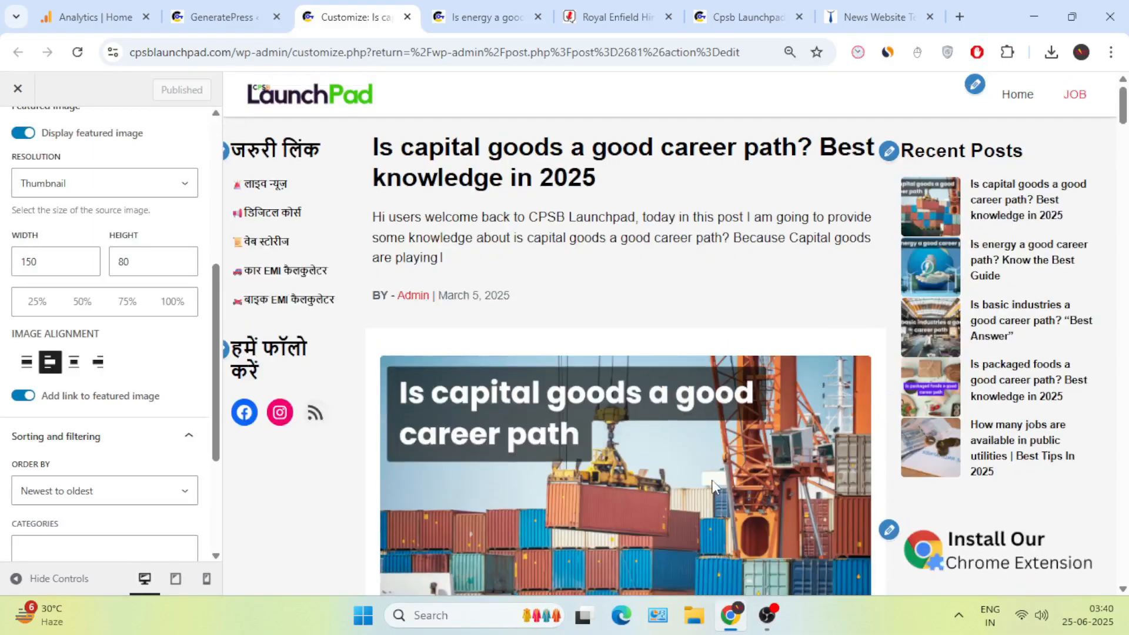
scroll(76, 238, "up", 6)
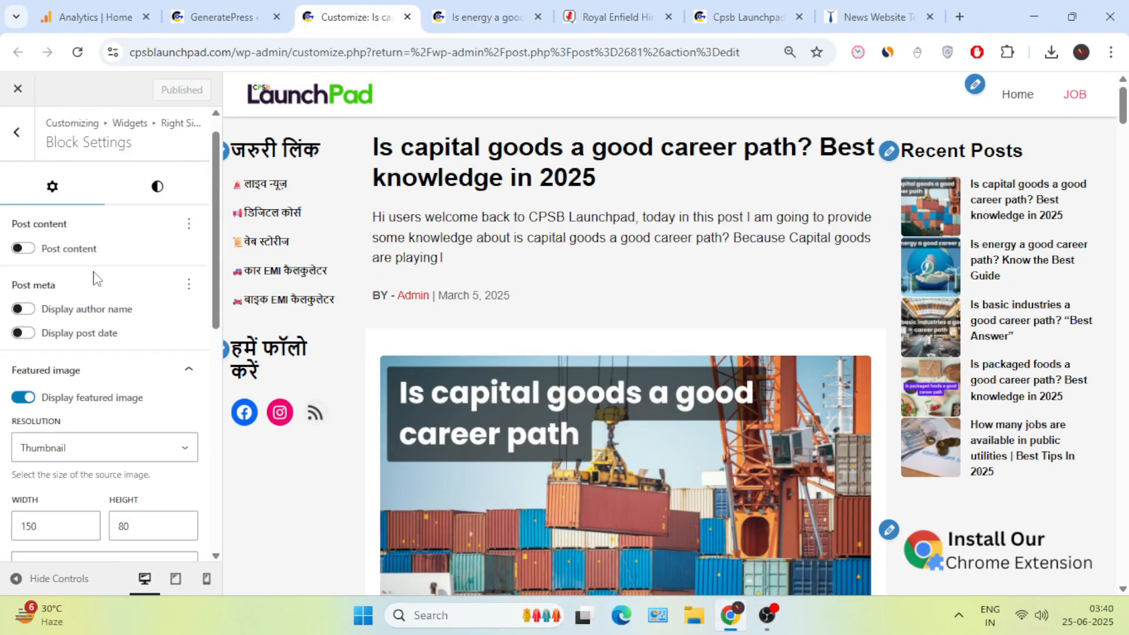
left_click(20, 134)
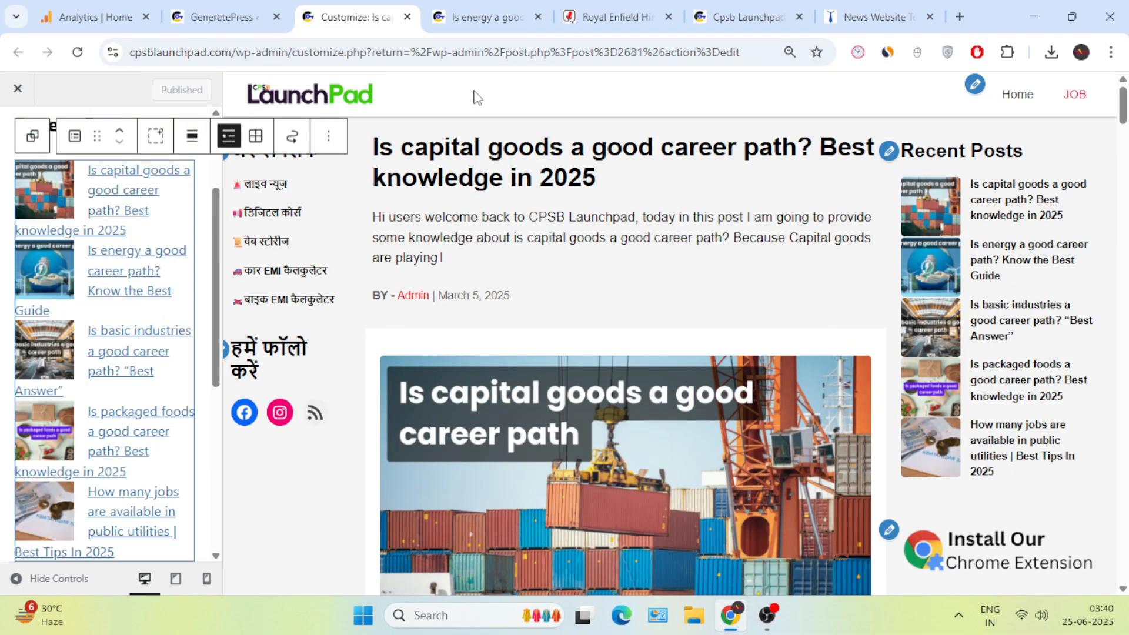
Examine the end of the Sankalp Times reference article, including its author box and Related News section.
left_click(611, 18)
scroll(565, 237, "down", 20)
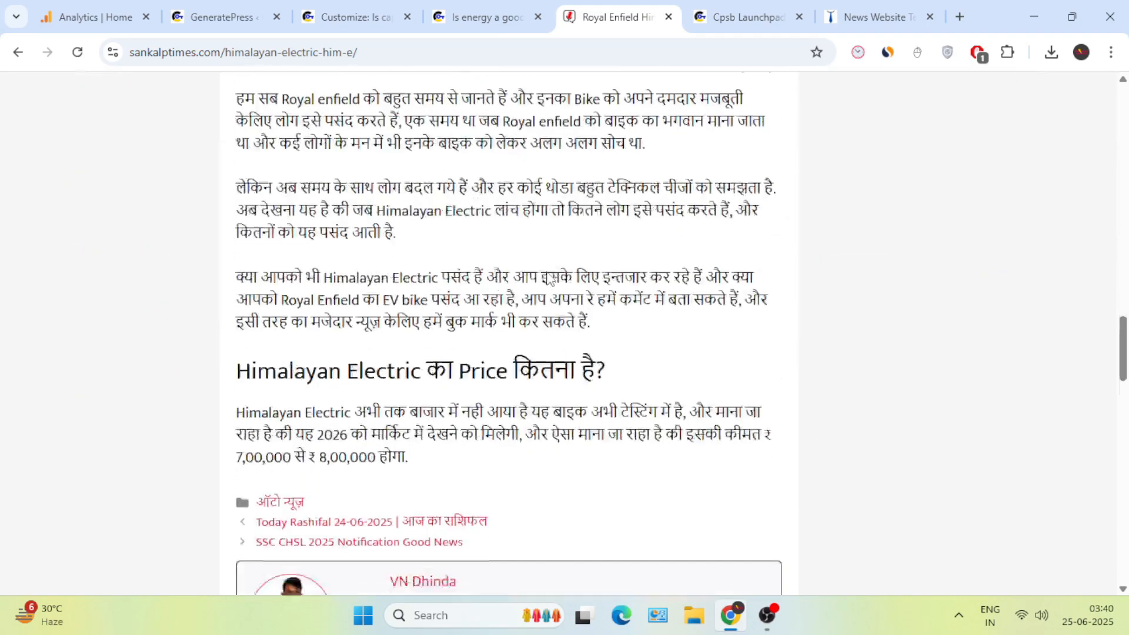
scroll(532, 323, "up", 4)
scroll(531, 323, "down", 8)
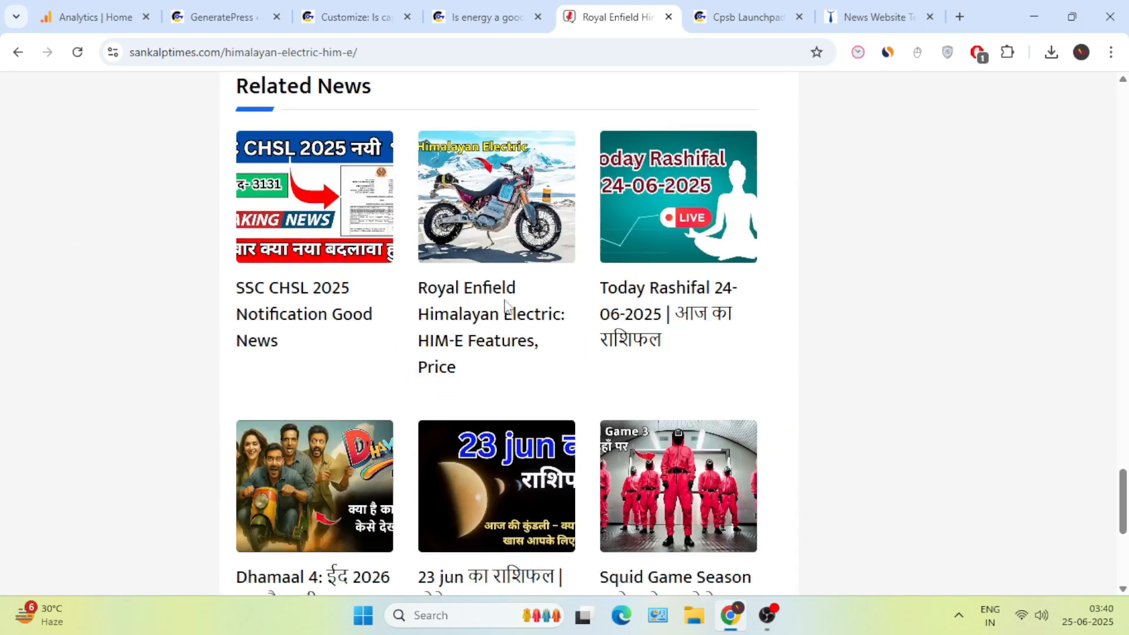
scroll(286, 347, "up", 4)
Examine the live "Is energy a good career path?" post, checking its title area and both sidebars.
left_click(488, 17)
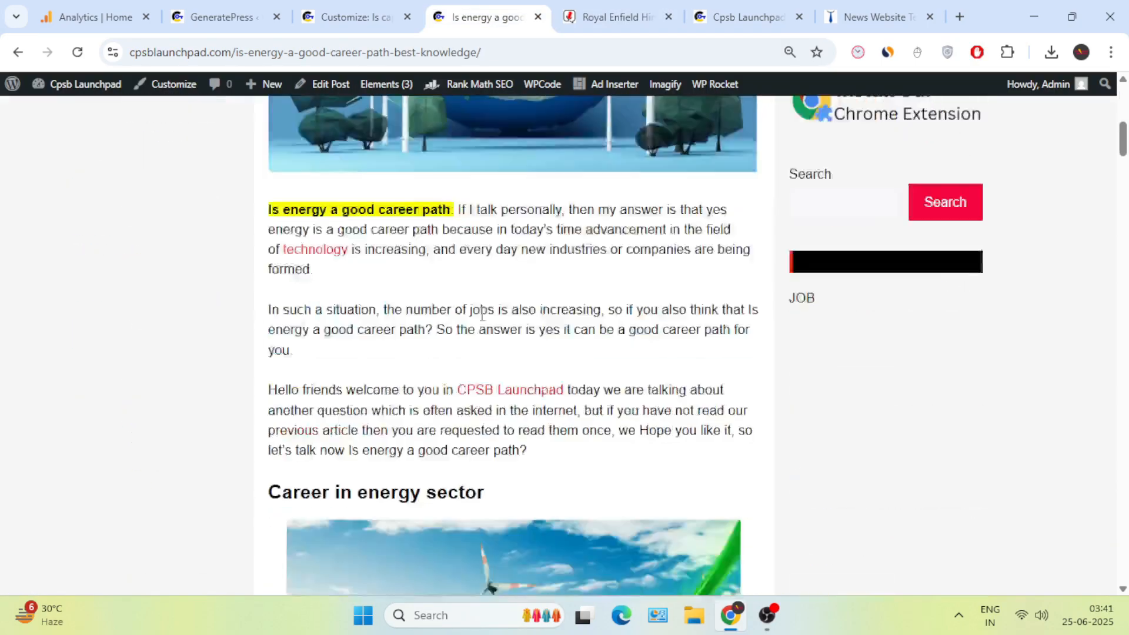
scroll(360, 344, "down", 10)
scroll(159, 214, "up", 20)
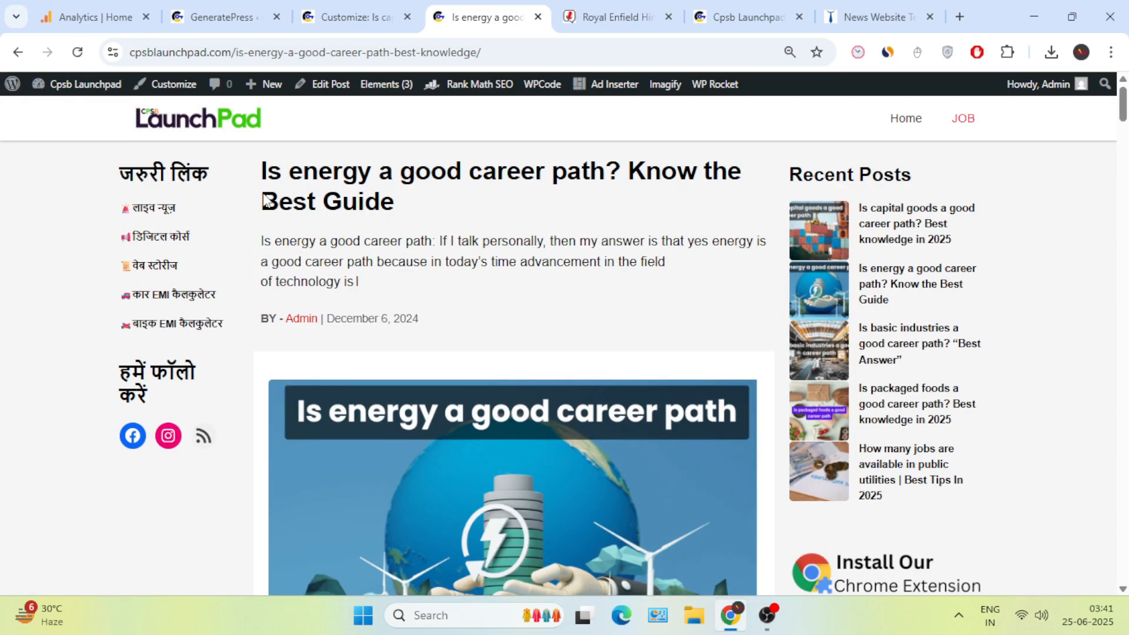
left_click_drag(127, 171, 232, 350)
left_click(35, 327)
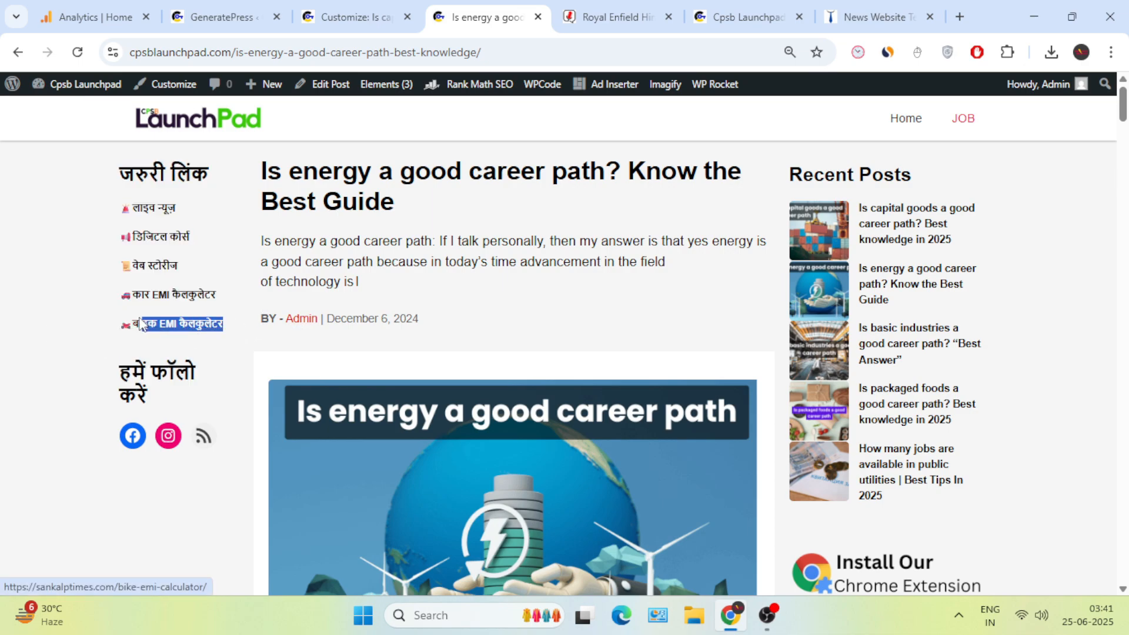
scroll(819, 288, "down", 10)
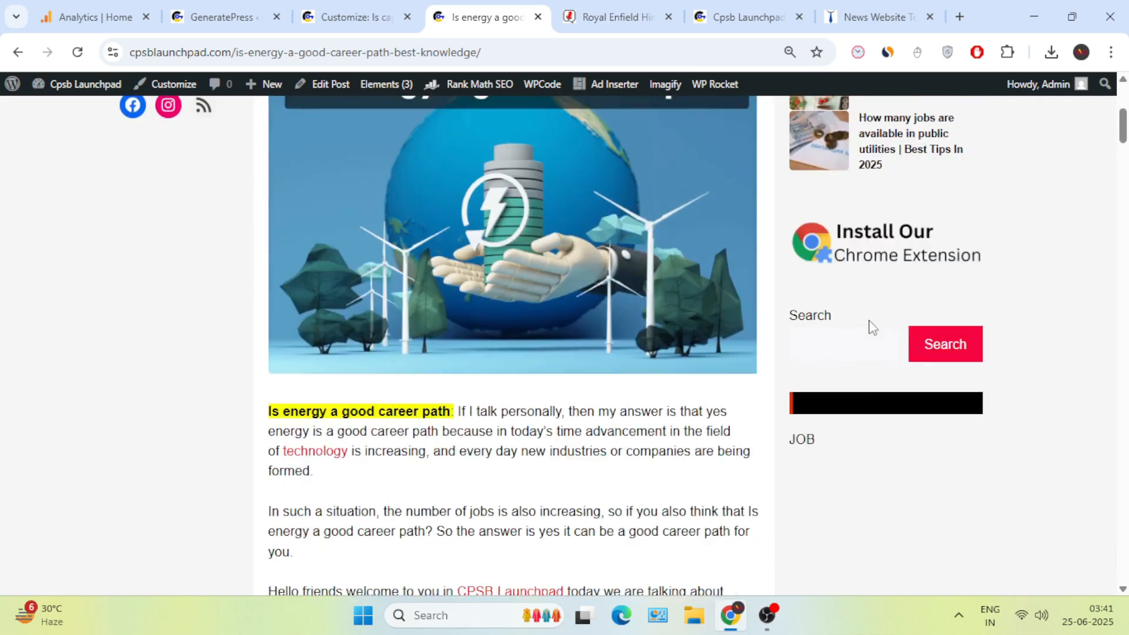
scroll(647, 344, "up", 8)
scroll(319, 225, "up", 2)
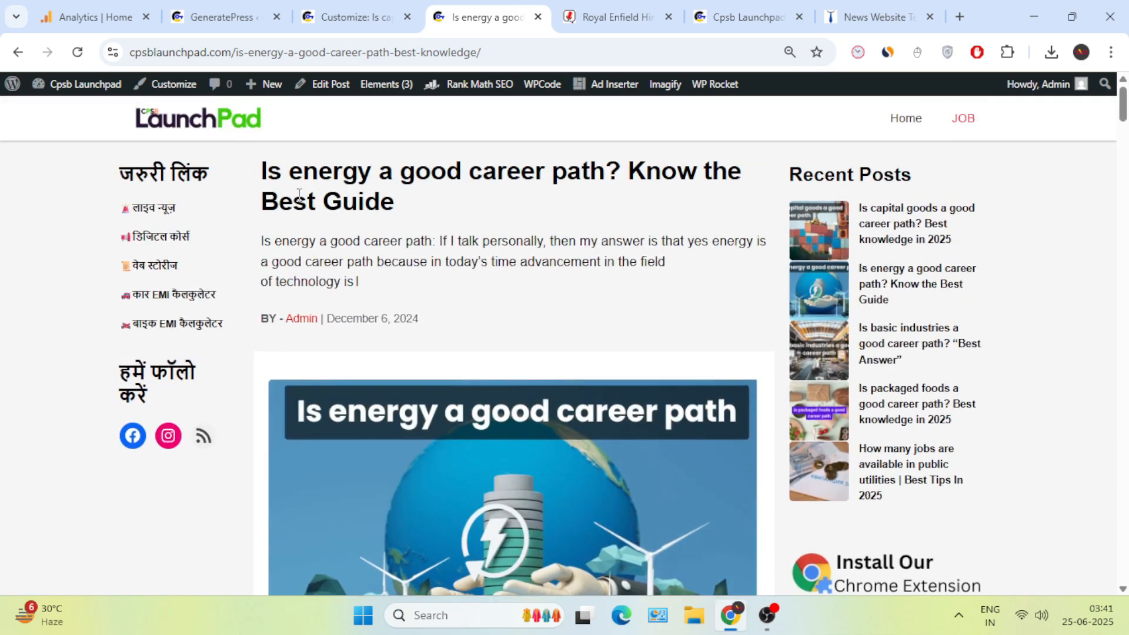
left_click_drag(299, 194, 361, 241)
left_click(295, 258)
left_click_drag(412, 206, 291, 179)
left_click(507, 207)
Enable the breadcrumbs function in Rank Math SEO's general settings and save the changes.
left_click(220, 16)
scroll(151, 255, "up", 10)
mouse_move(120, 300)
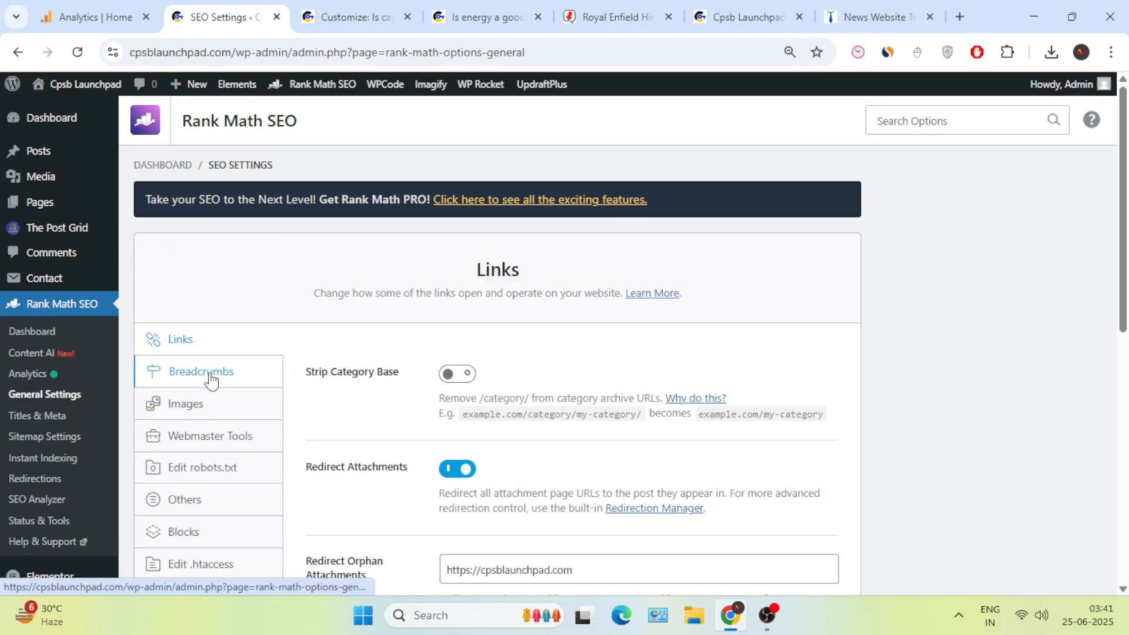
left_click(211, 381)
scroll(424, 406, "down", 1)
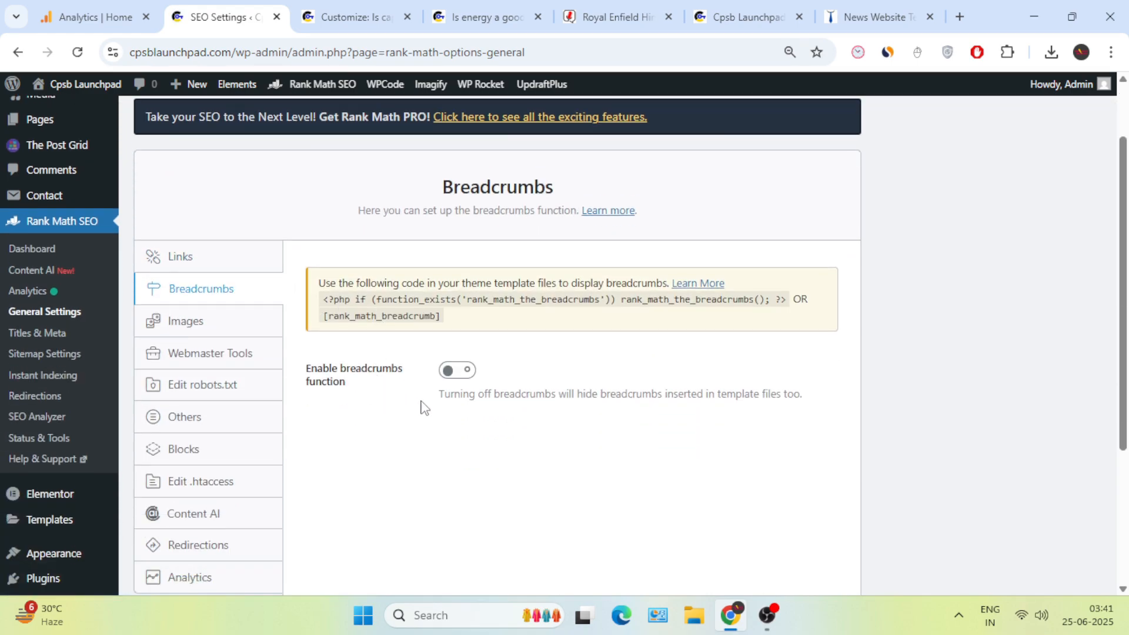
left_click(451, 371)
scroll(557, 396, "down", 15)
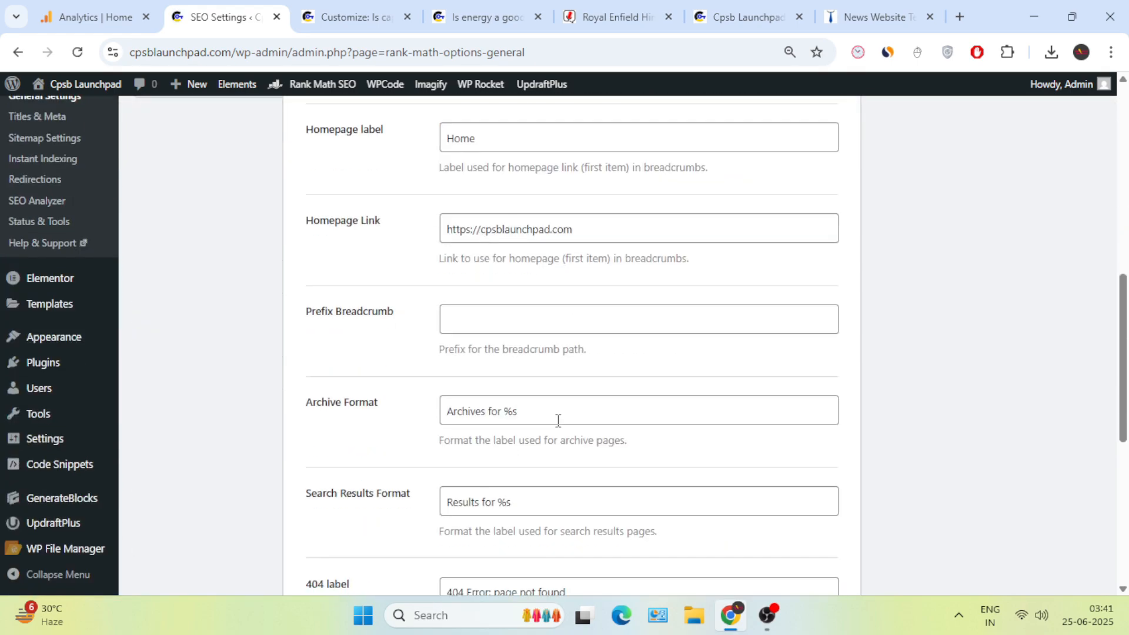
left_click(791, 493)
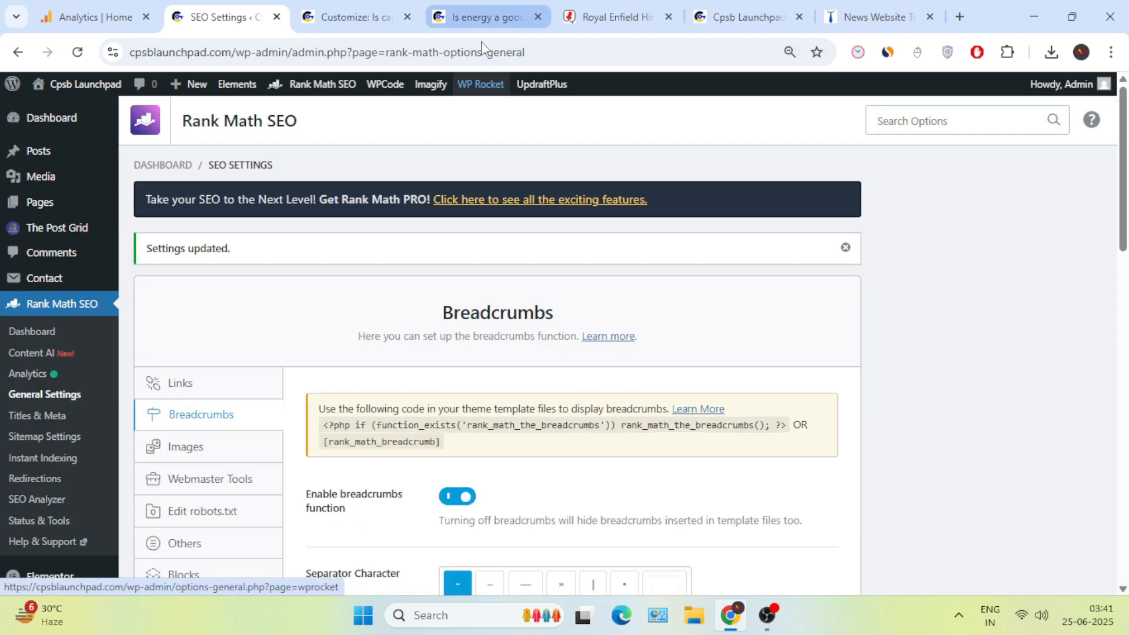
Check the breadcrumb trail above the live energy post's title and the author box at the post's end.
left_click(485, 17)
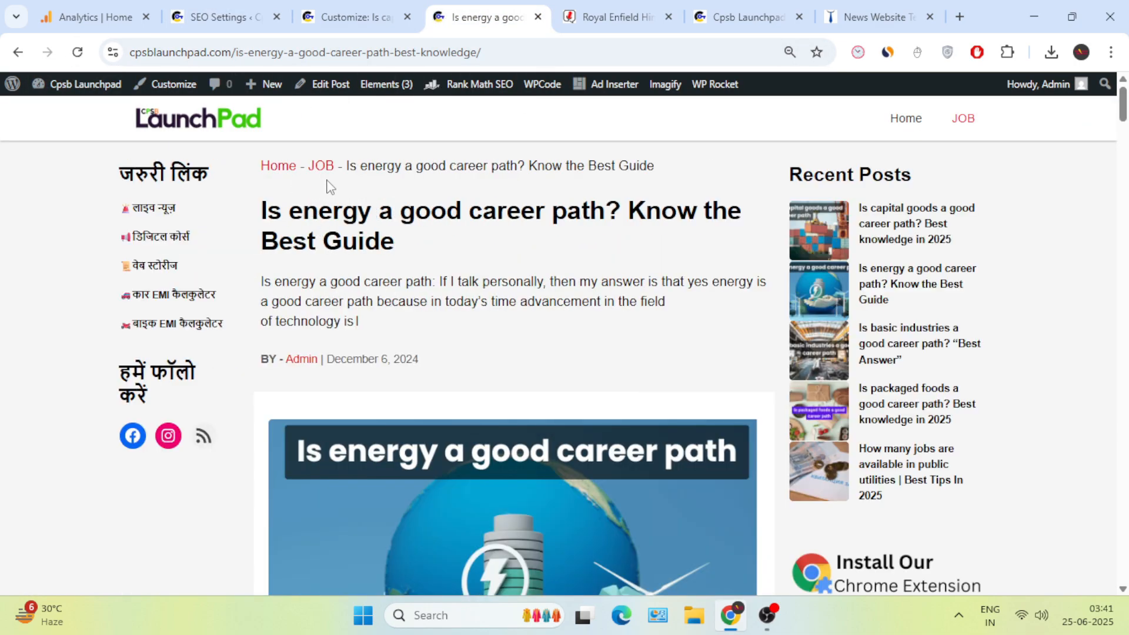
left_click_drag(671, 170, 259, 170)
left_click(506, 215)
scroll(542, 309, "down", 6)
scroll(542, 308, "up", 6)
scroll(620, 403, "down", 20)
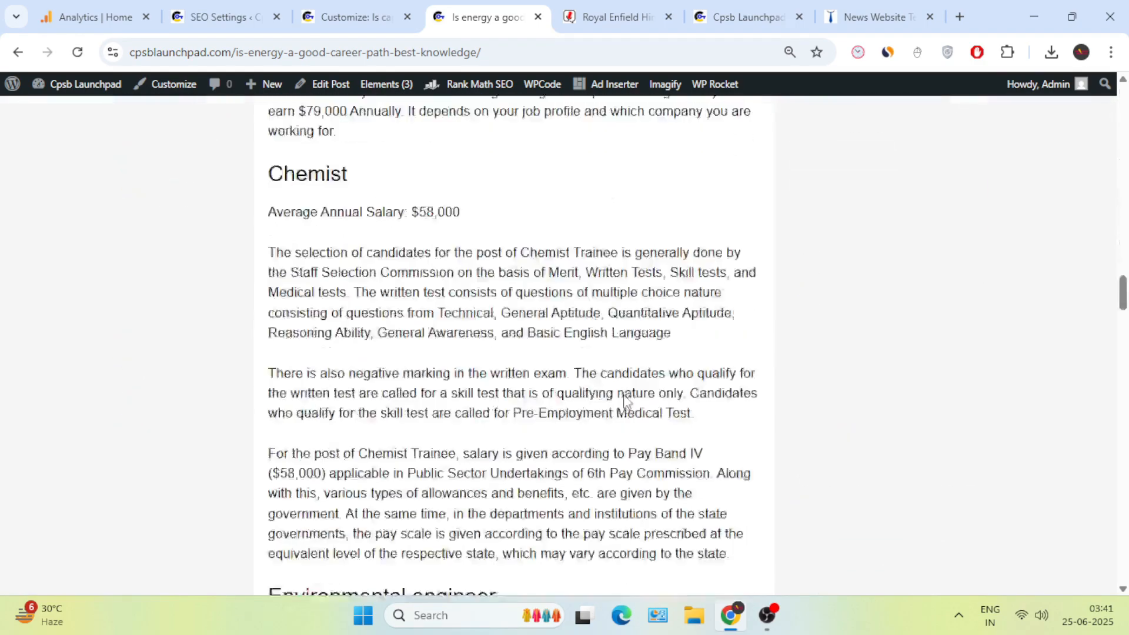
scroll(620, 403, "down", 20)
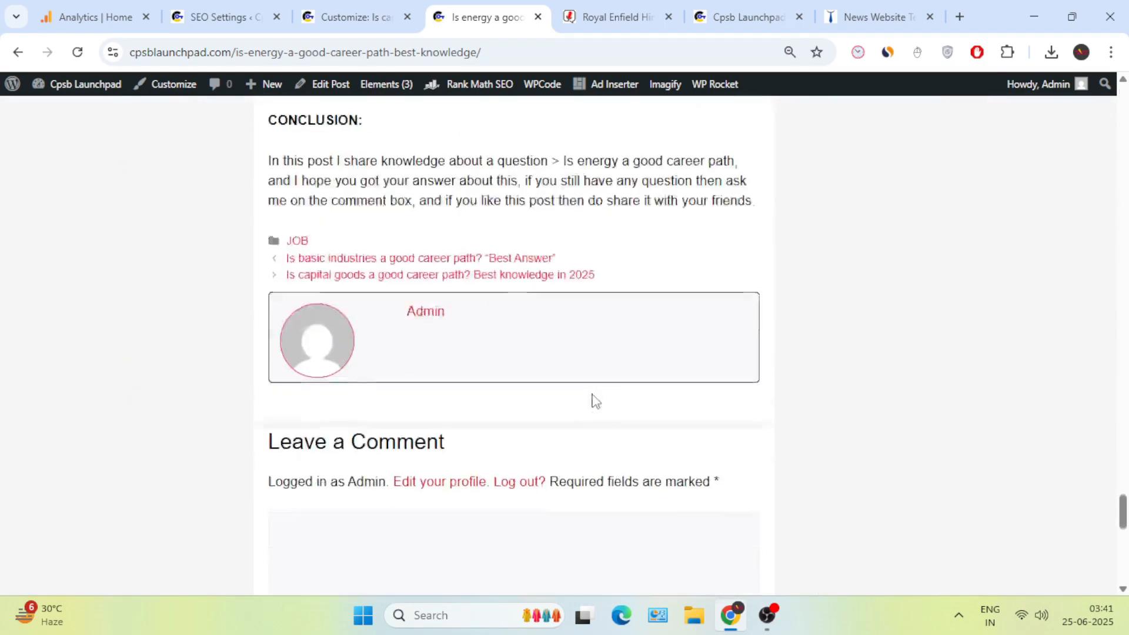
scroll(581, 410, "up", 5)
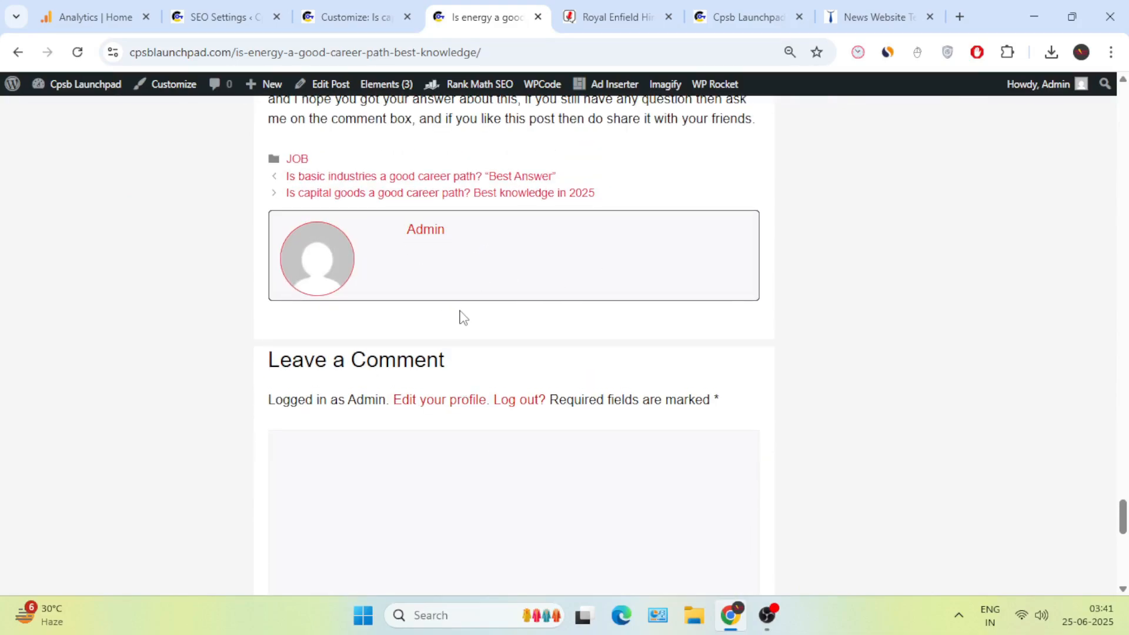
Examine the biography text in the author box of the Sankalp Times reference article.
left_click(619, 18)
scroll(595, 365, "down", 7)
scroll(588, 394, "up", 19)
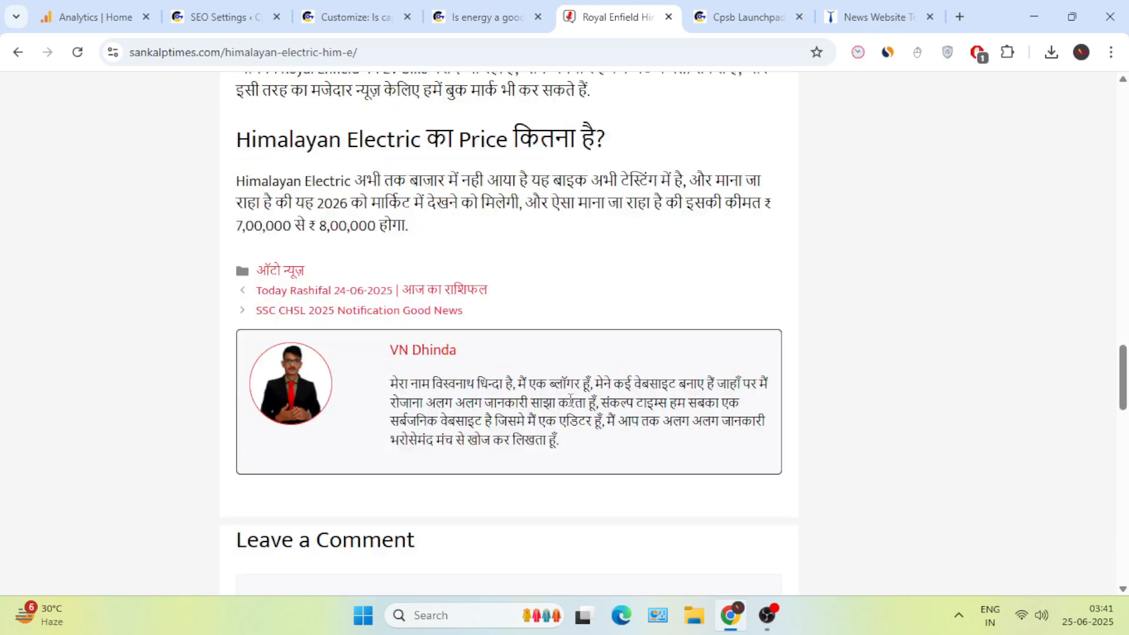
left_click_drag(566, 452, 398, 385)
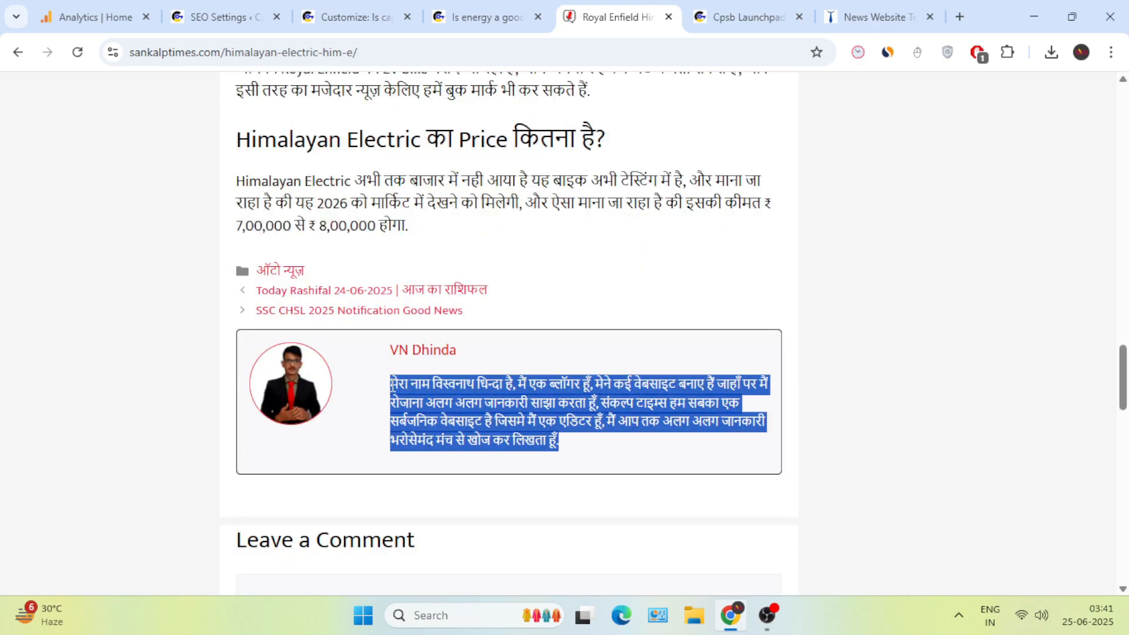
left_click(503, 393)
triple_click(489, 401)
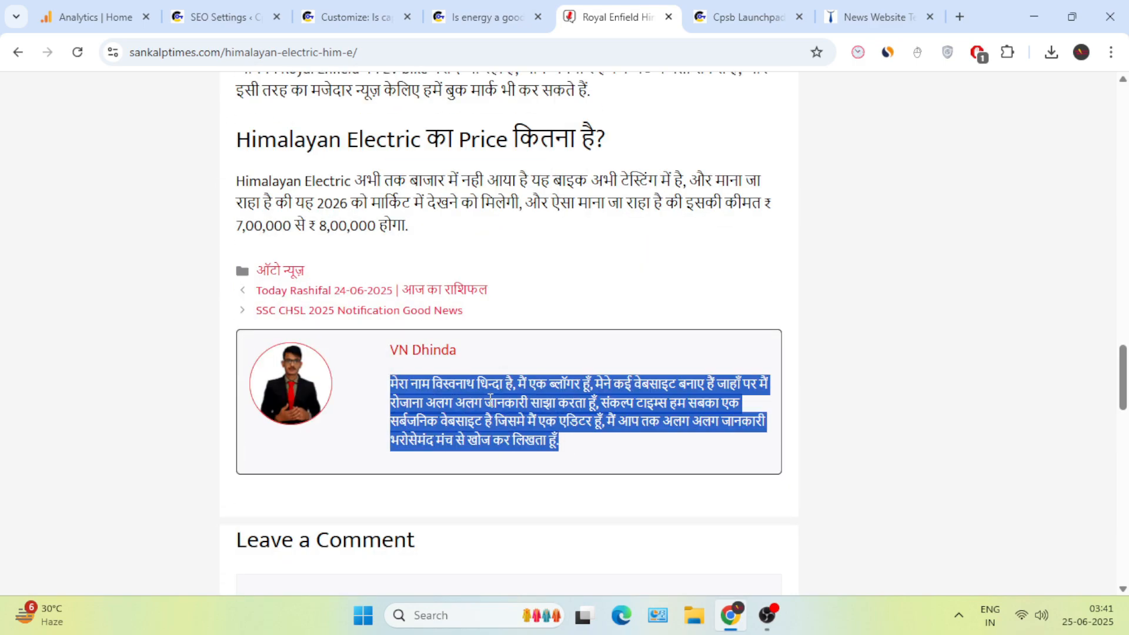
Examine the related posts and the copyright line in the footer of the live energy post.
left_click(491, 13)
scroll(506, 304, "down", 10)
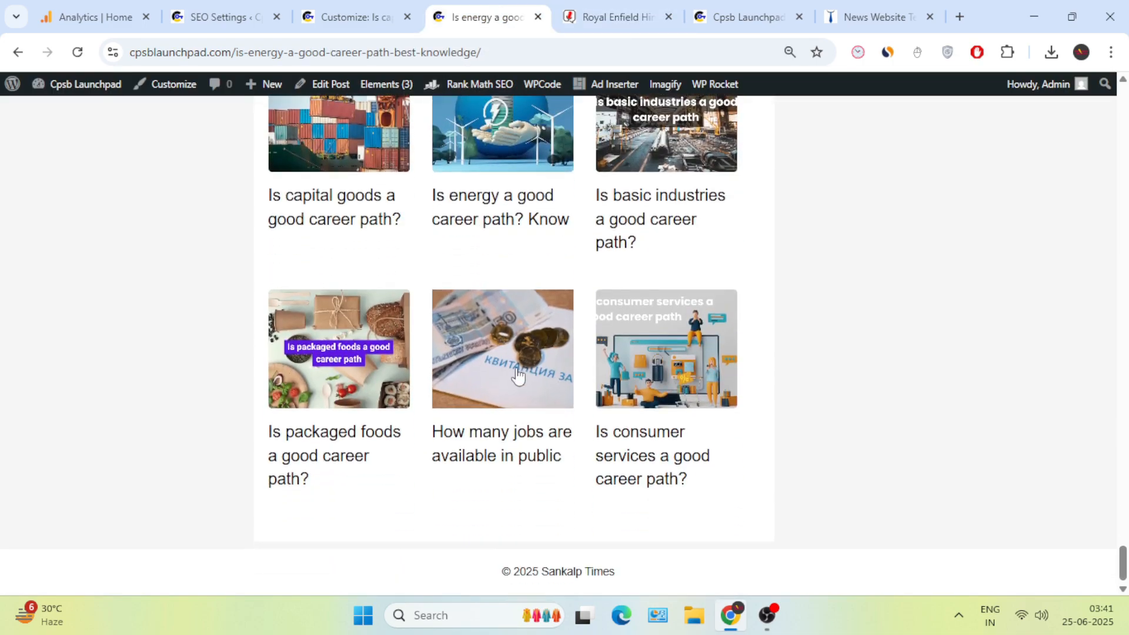
left_click_drag(649, 572, 529, 585)
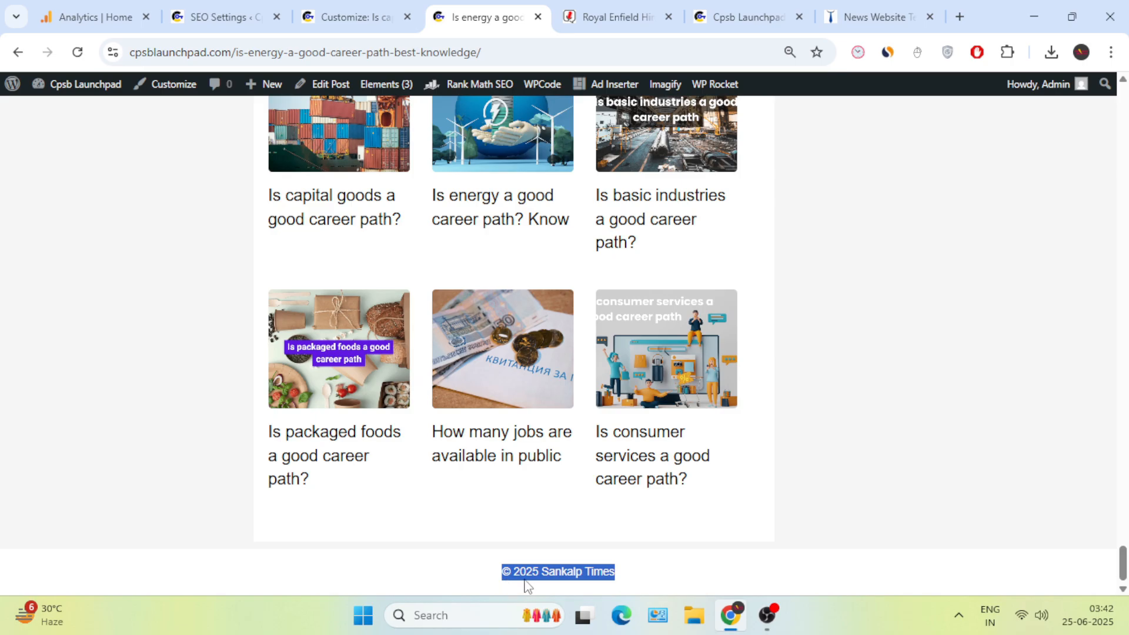
scroll(525, 582, "up", 4)
scroll(574, 372, "down", 4)
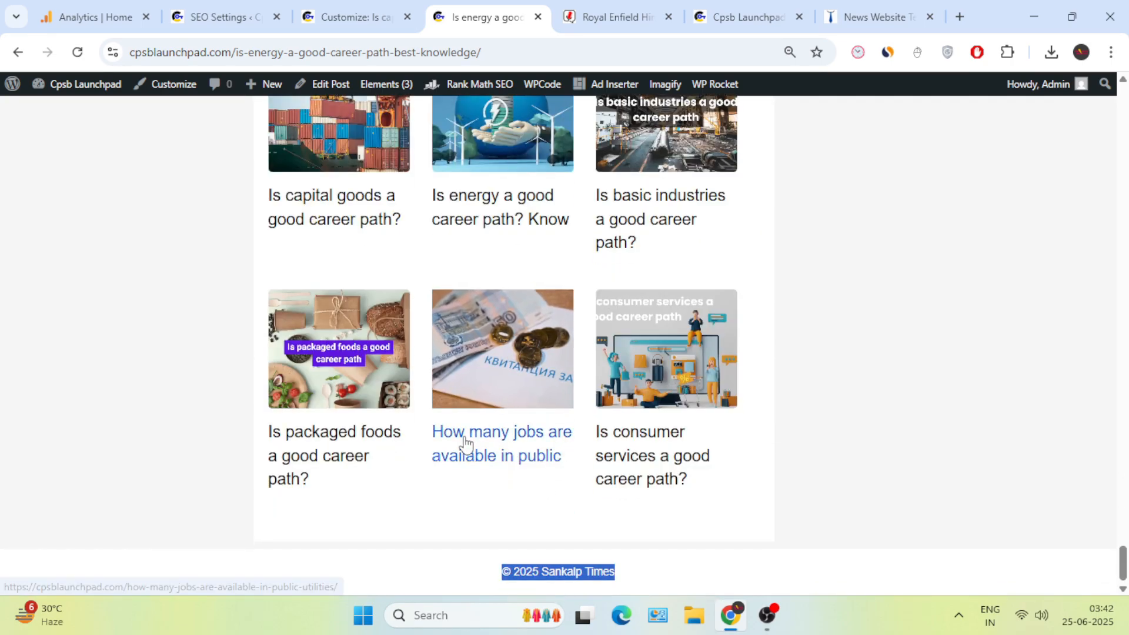
left_click(352, 16)
scroll(561, 412, "down", 10)
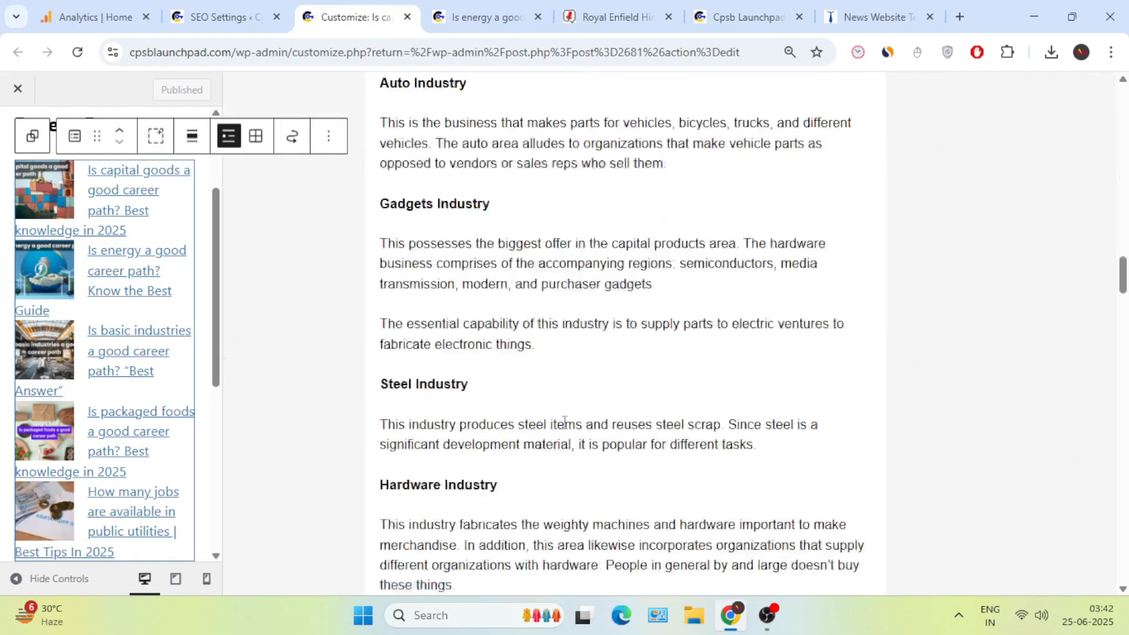
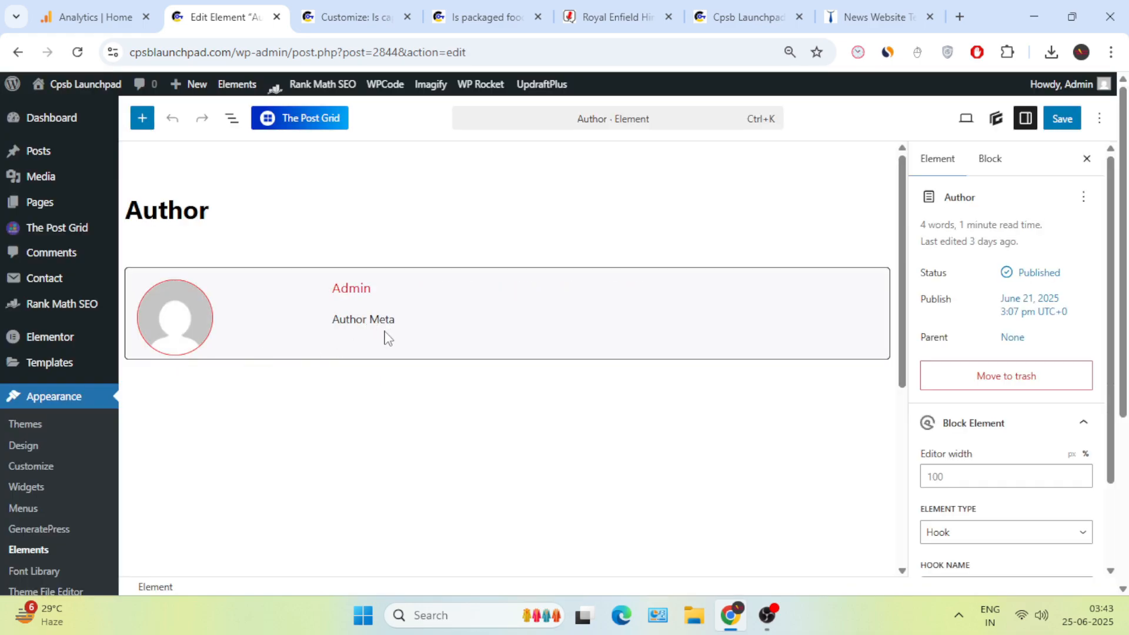
Examine the avatar, name and Author Meta blocks of the Author element against the biography in the Sankalp Times author box.
left_click(363, 329)
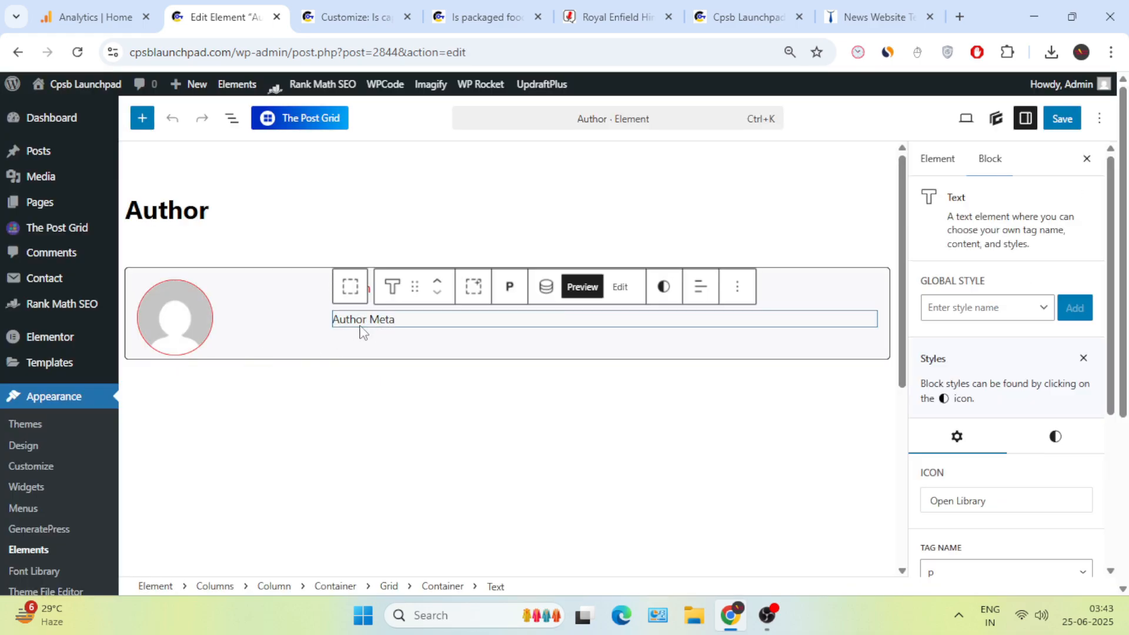
left_click(192, 309)
left_click(357, 297)
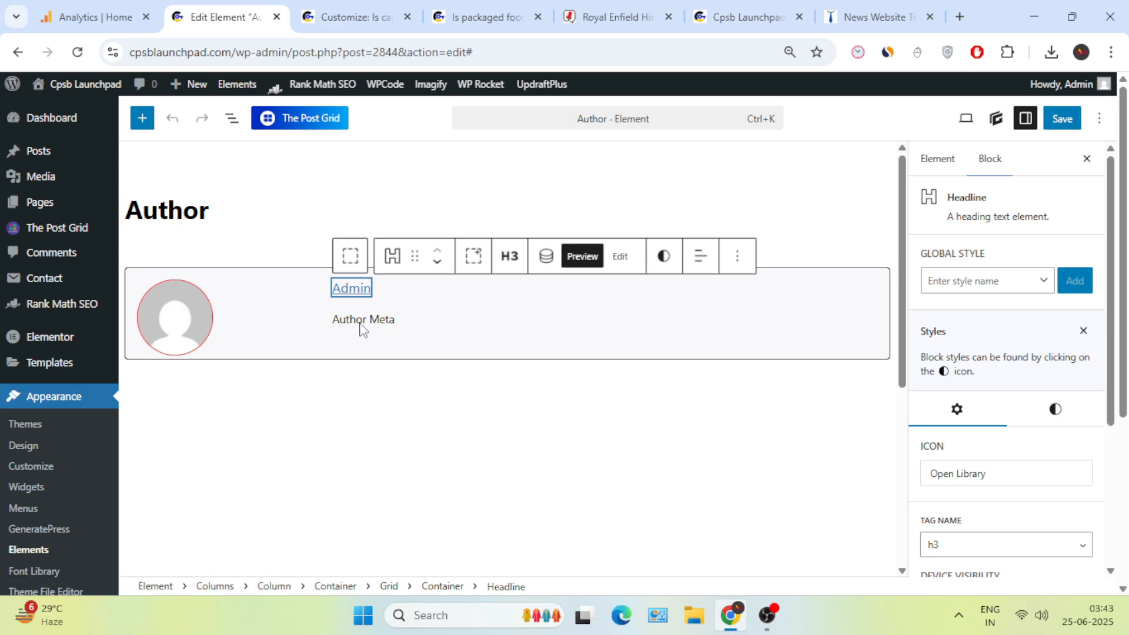
left_click(271, 327)
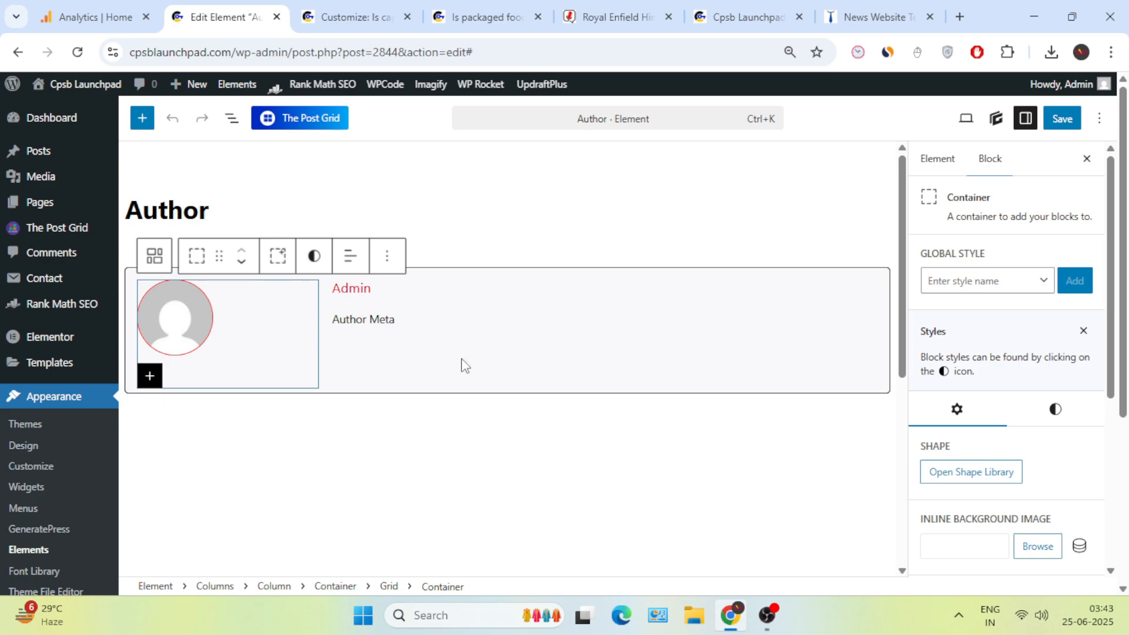
left_click(472, 219)
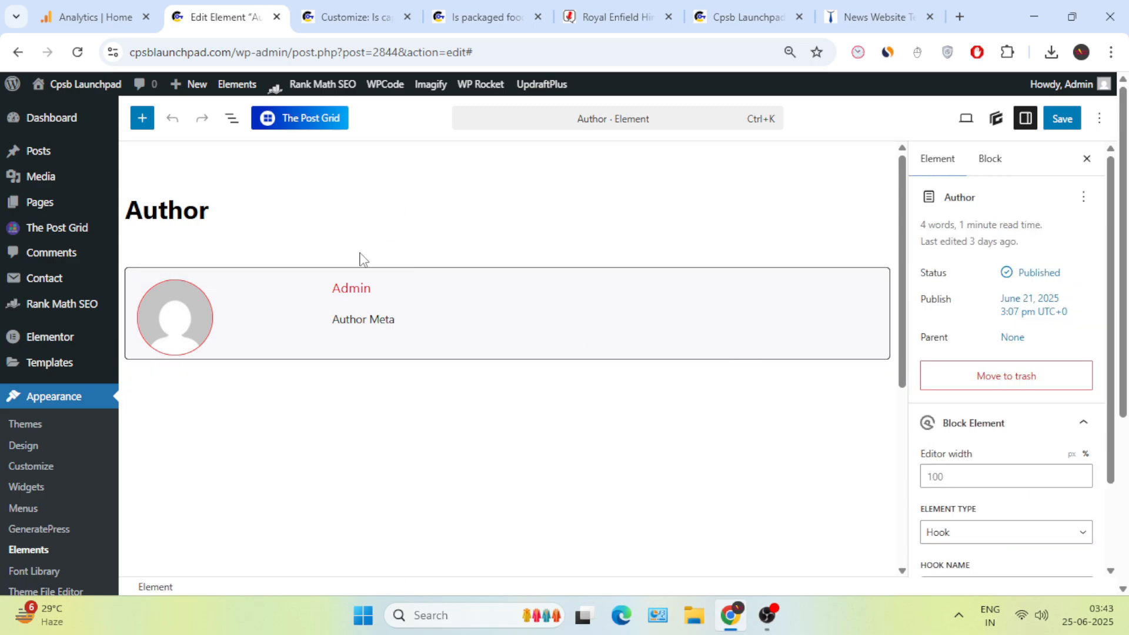
left_click(383, 323)
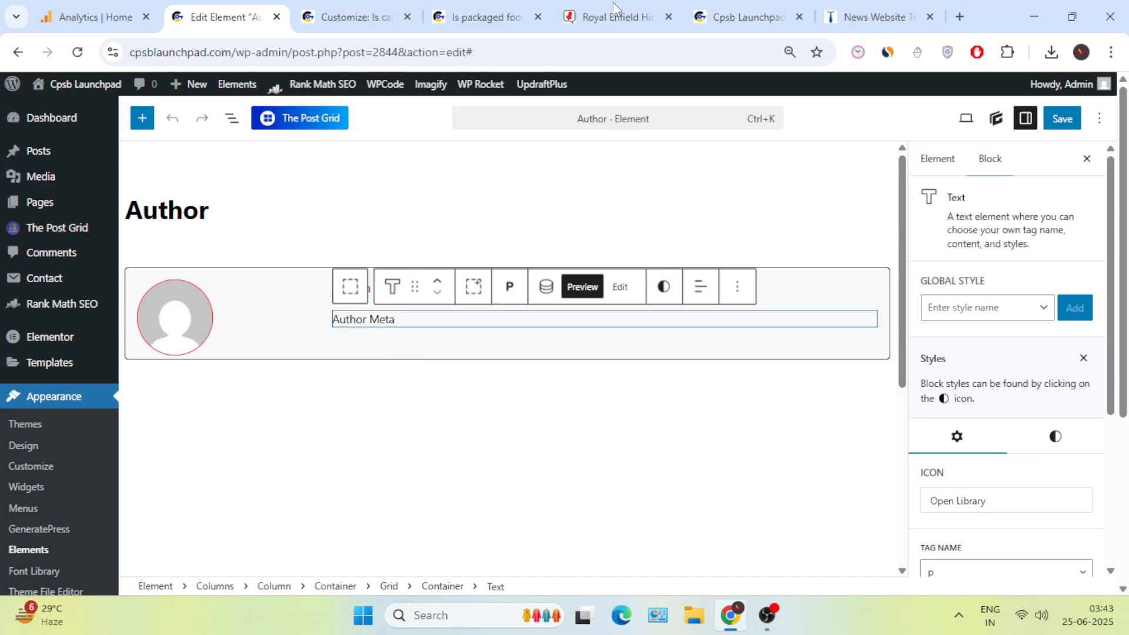
left_click(582, 18)
right_click(562, 423)
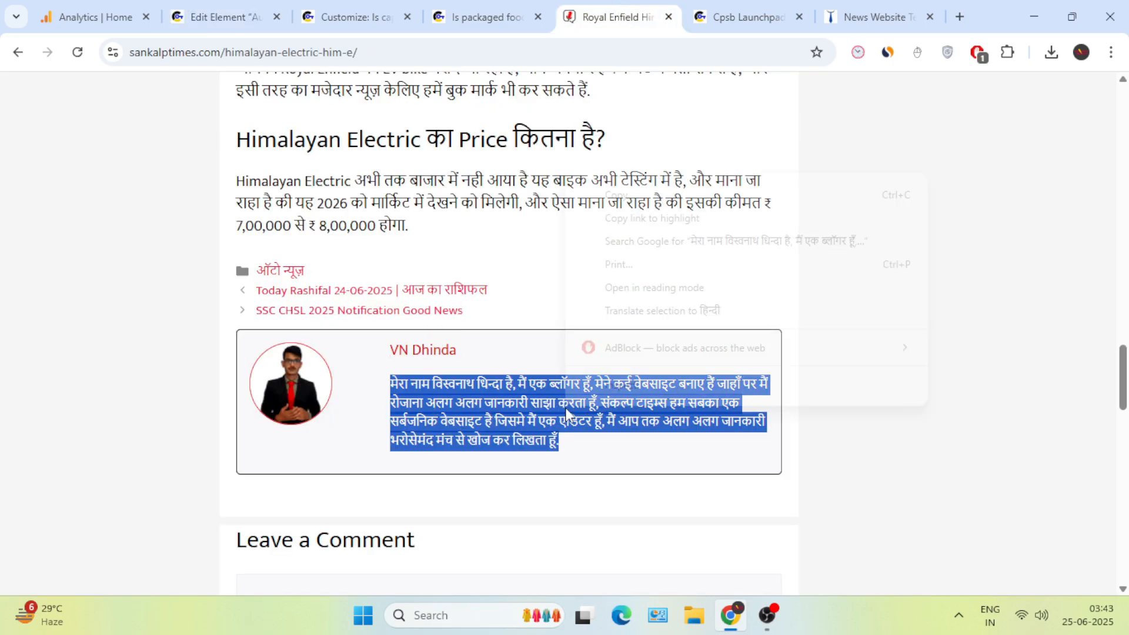
left_click(506, 422)
Open the Admin account's profile from the Cpsb Launchpad site's list of users.
left_click(223, 16)
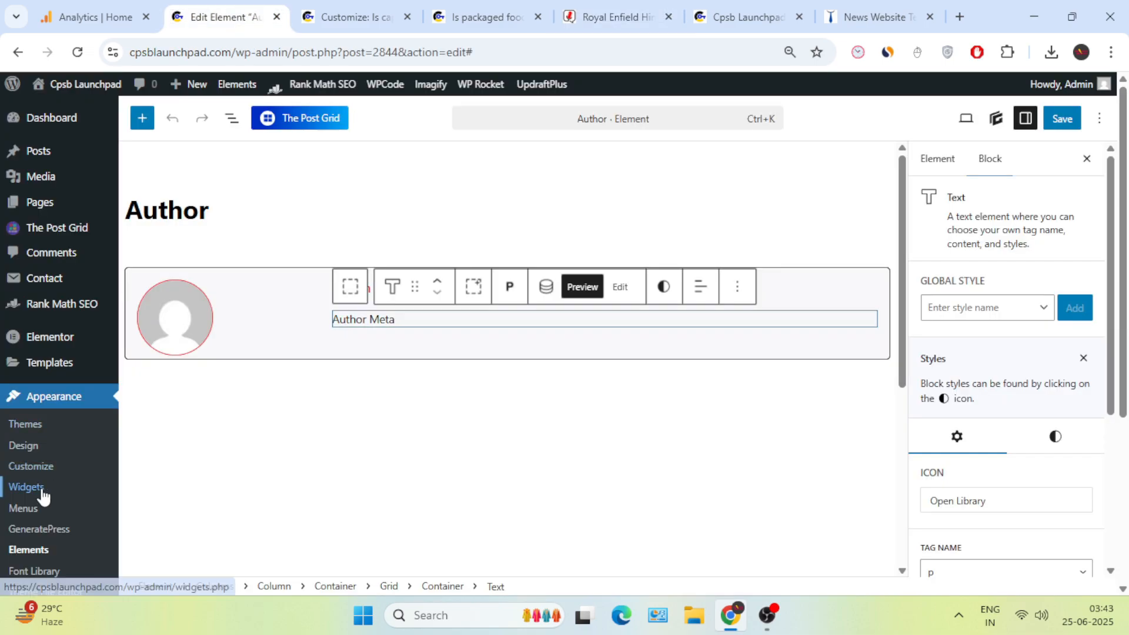
scroll(26, 491, "down", 4)
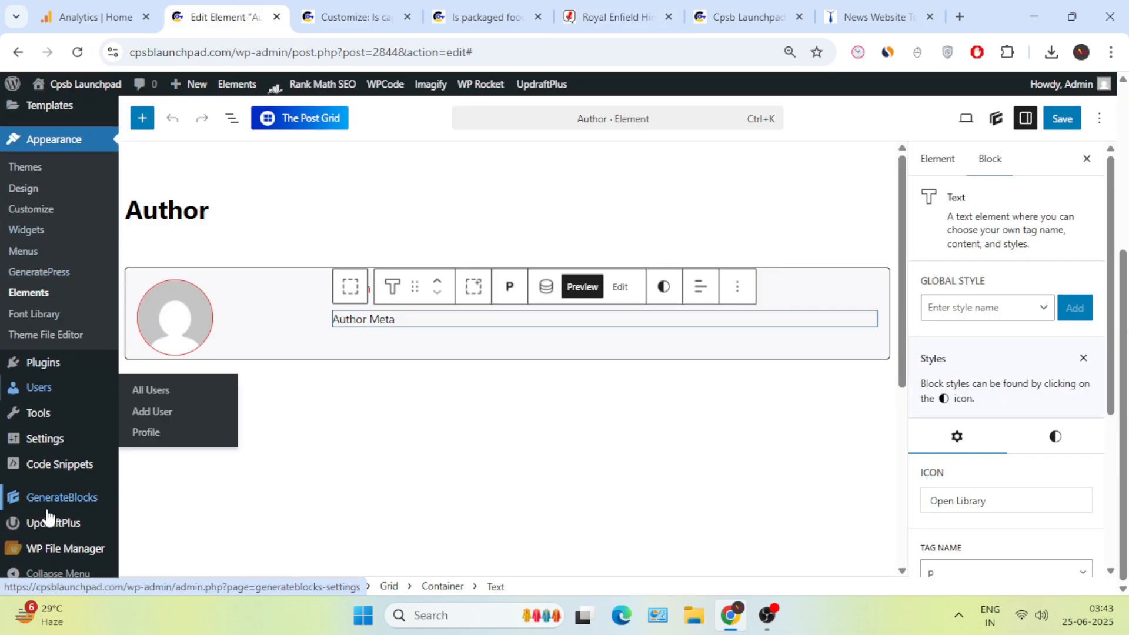
left_click(49, 391)
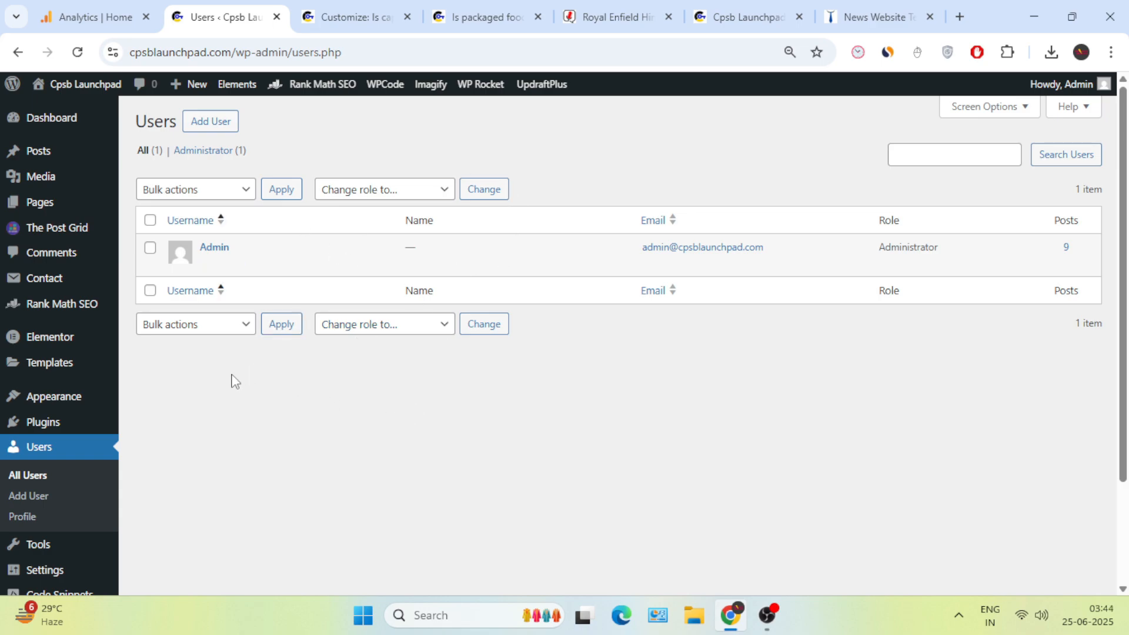
mouse_move(447, 264)
left_click(208, 264)
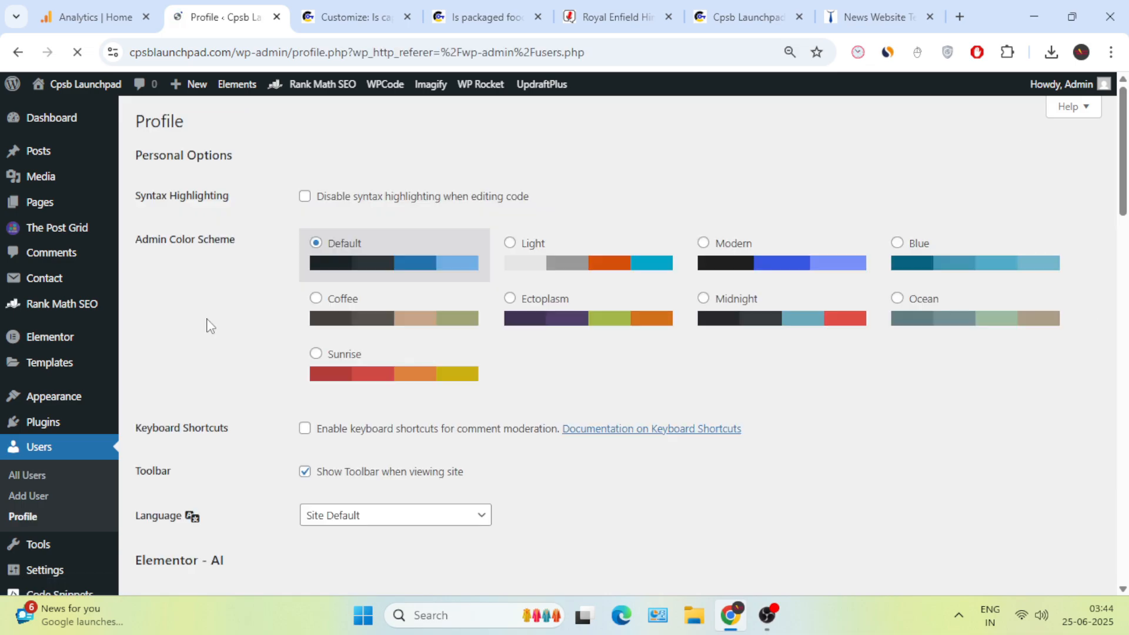
Set the profile's first name to NEW and last name to Admin, and display the name publicly as NEW Admin.
scroll(294, 394, "down", 5)
left_click(329, 321)
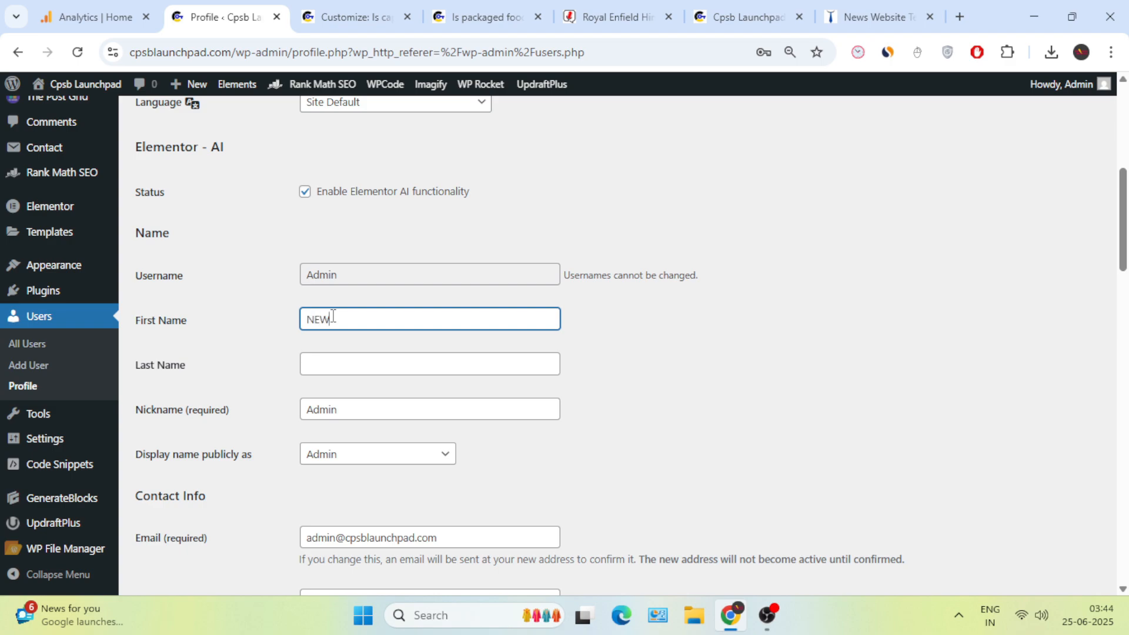
left_click(489, 360)
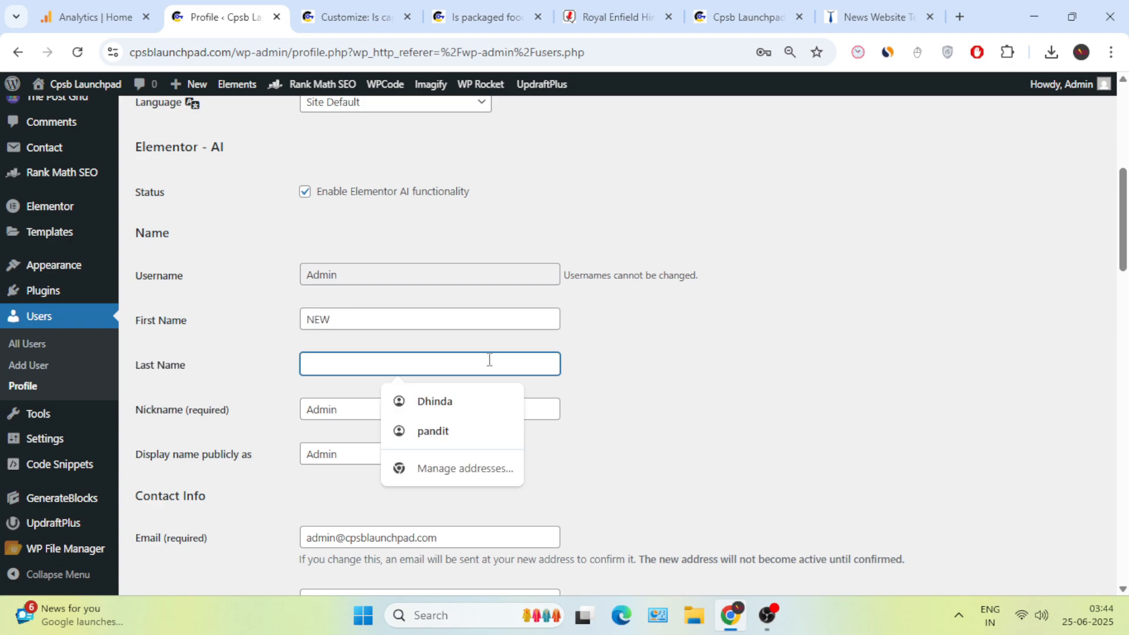
type("Admin")
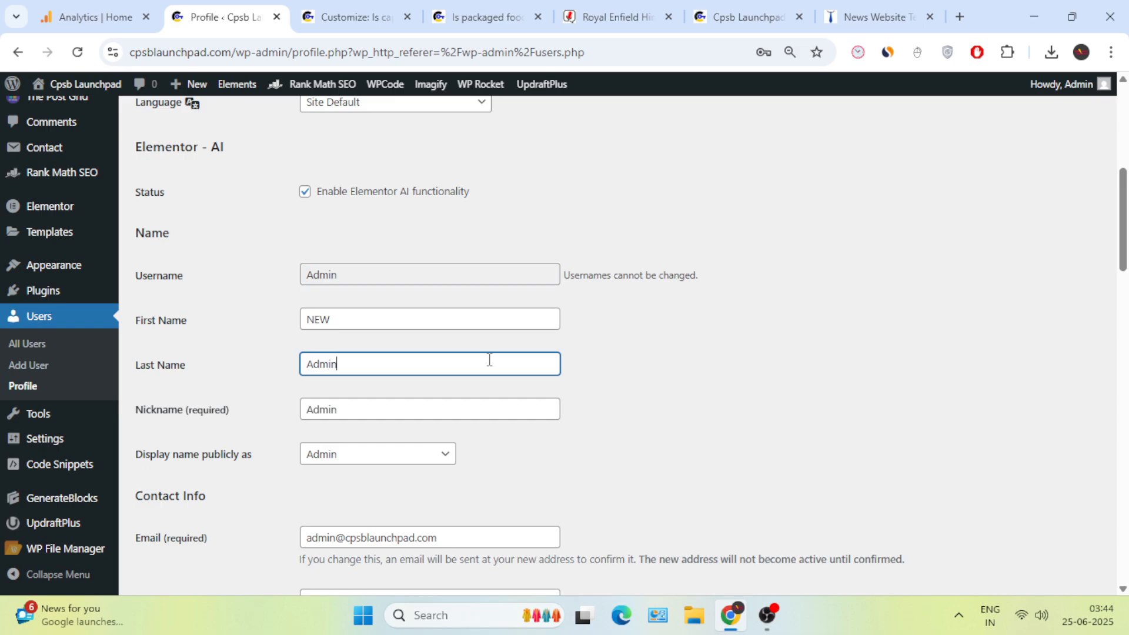
left_click(406, 463)
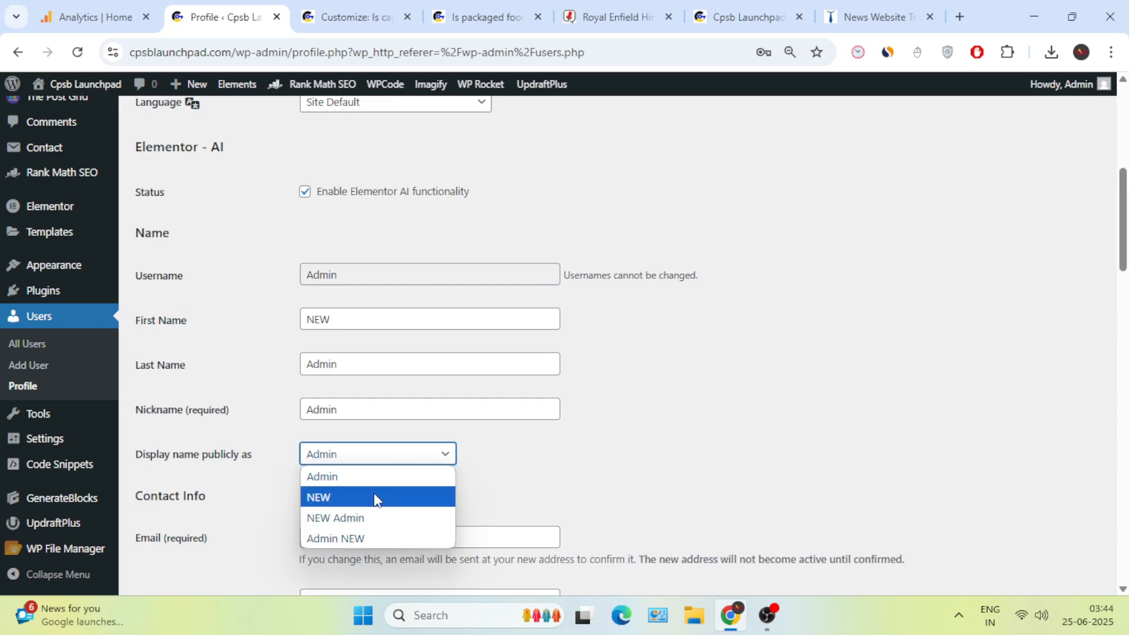
left_click(361, 519)
Copy the first part of the author biography from the Sankalp Times article into the profile's Biographical Info.
scroll(540, 454, "down", 1)
scroll(540, 454, "down", 8)
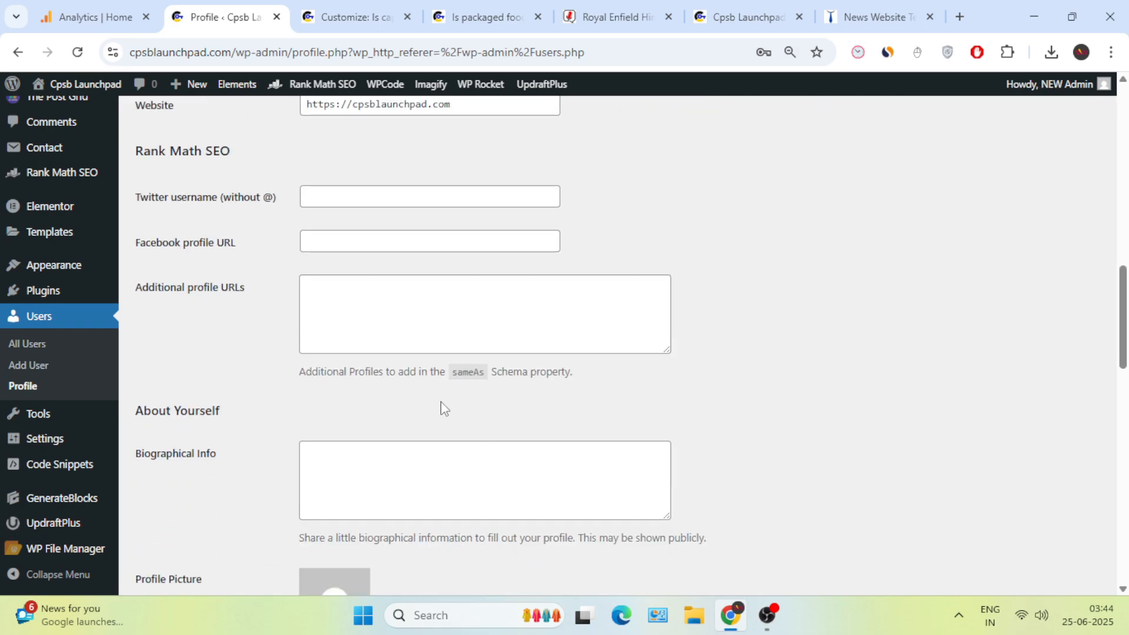
scroll(362, 379, "down", 7)
scroll(318, 272, "up", 3)
left_click(351, 233)
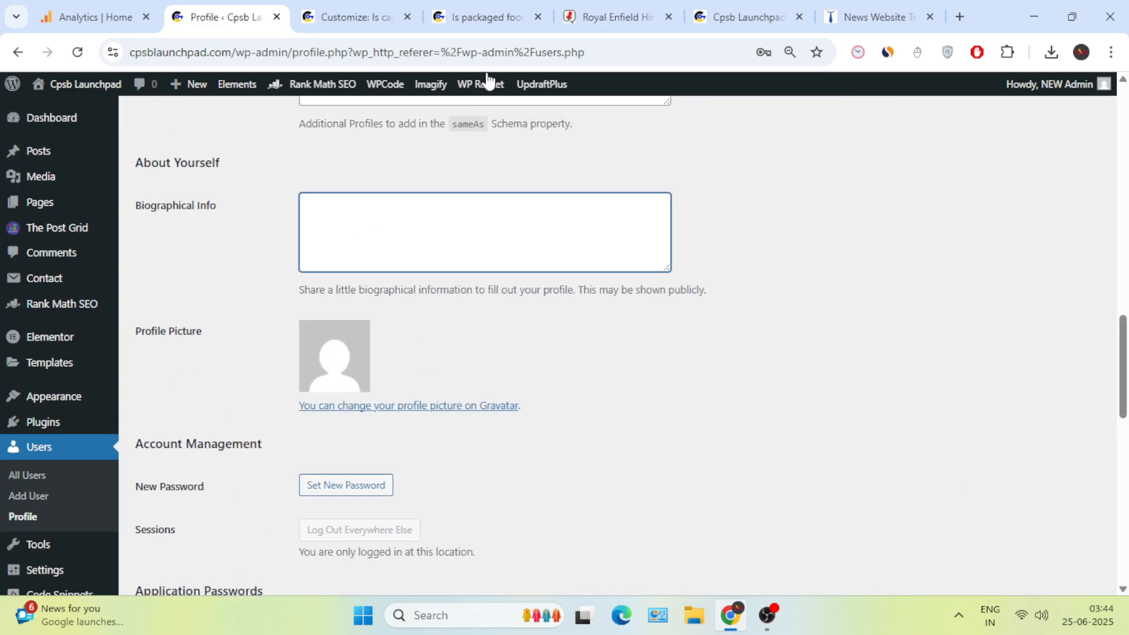
left_click(611, 17)
left_click_drag(391, 384, 597, 406)
right_click(587, 404)
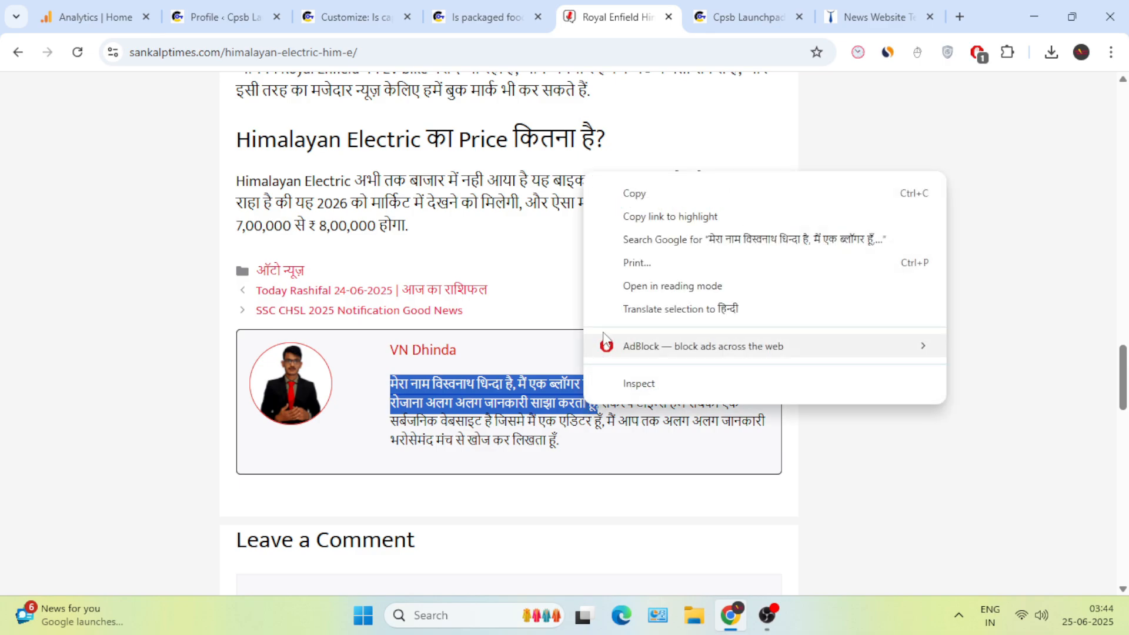
left_click(646, 192)
left_click(247, 12)
right_click(407, 225)
left_click(461, 372)
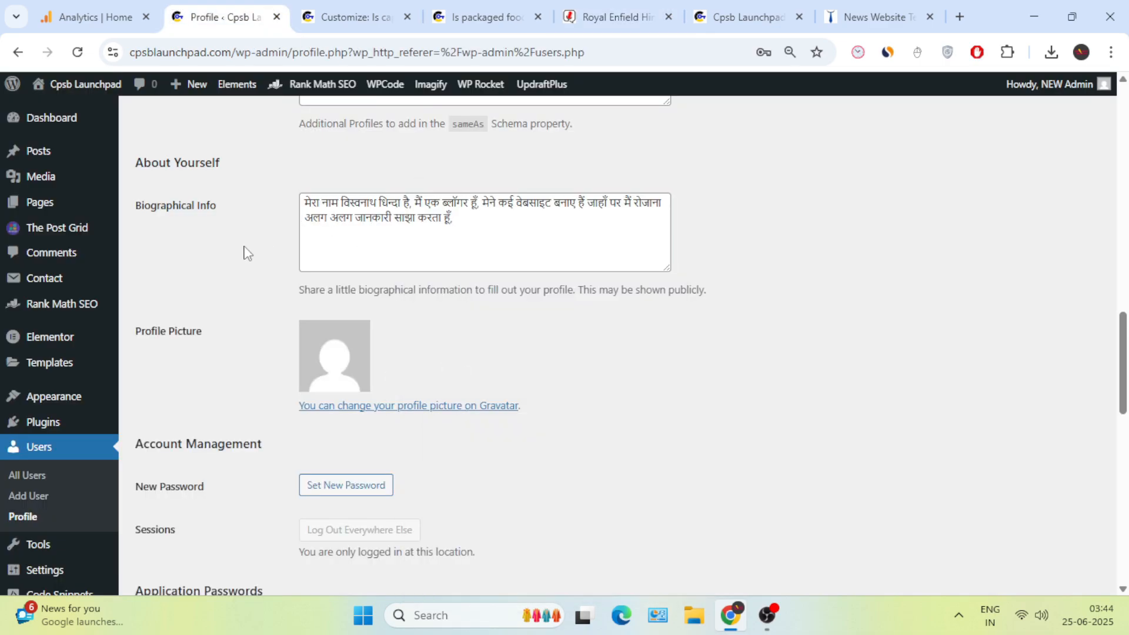
left_click_drag(459, 224, 370, 204)
left_click(210, 253)
Look at the Gravatar website linked for changing the profile picture, and close it again.
scroll(251, 358, "down", 3)
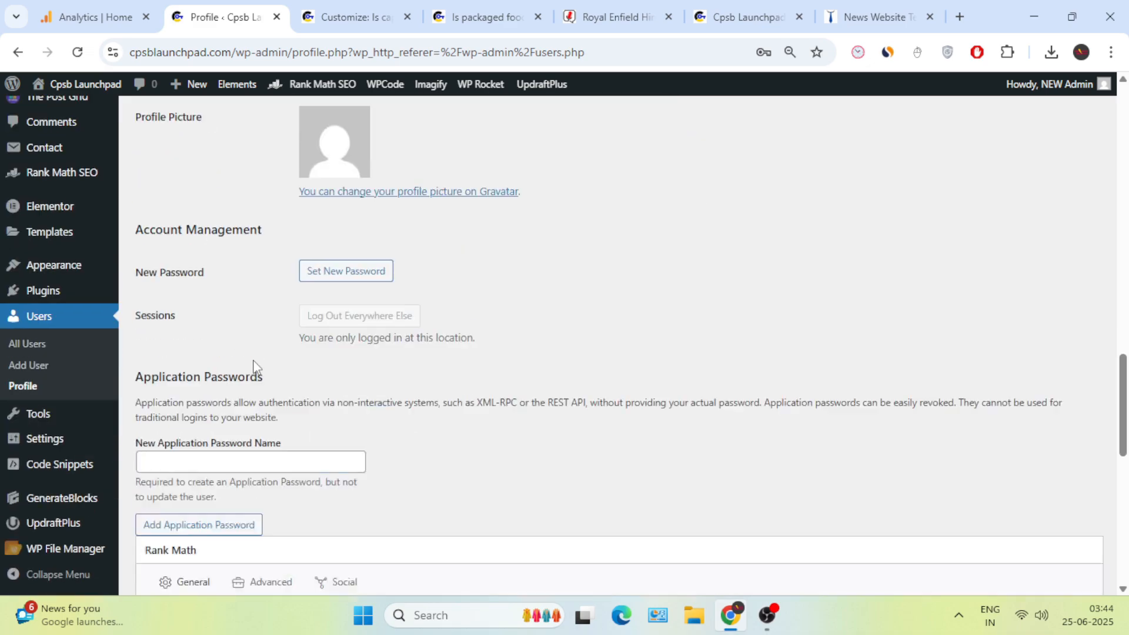
scroll(346, 244, "up", 1)
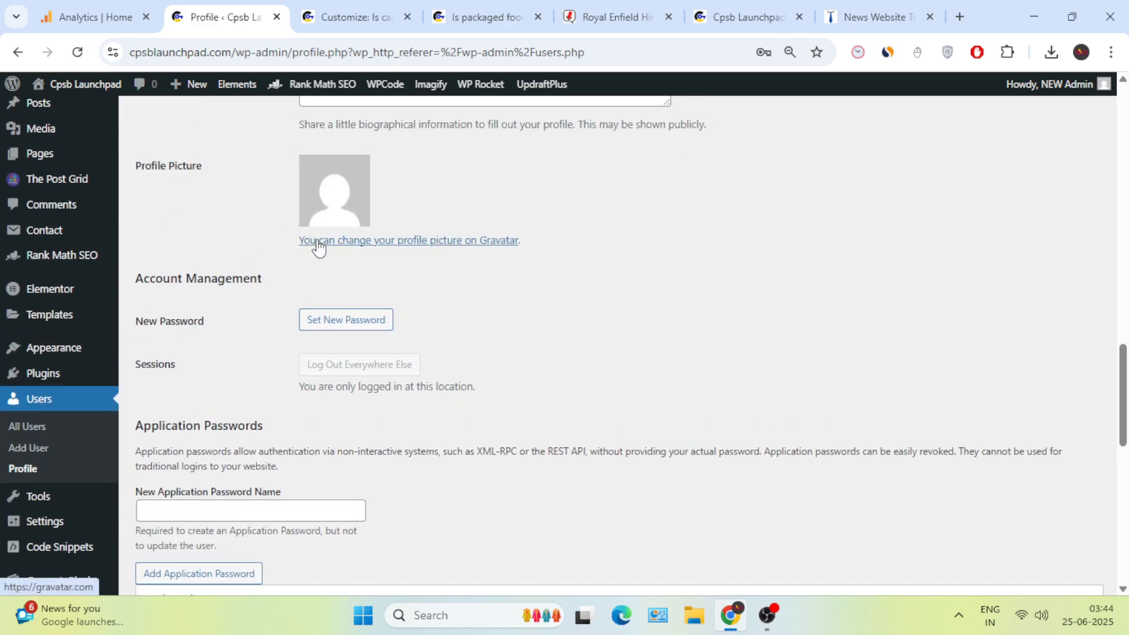
right_click(318, 247)
left_click(368, 263)
left_click(325, 14)
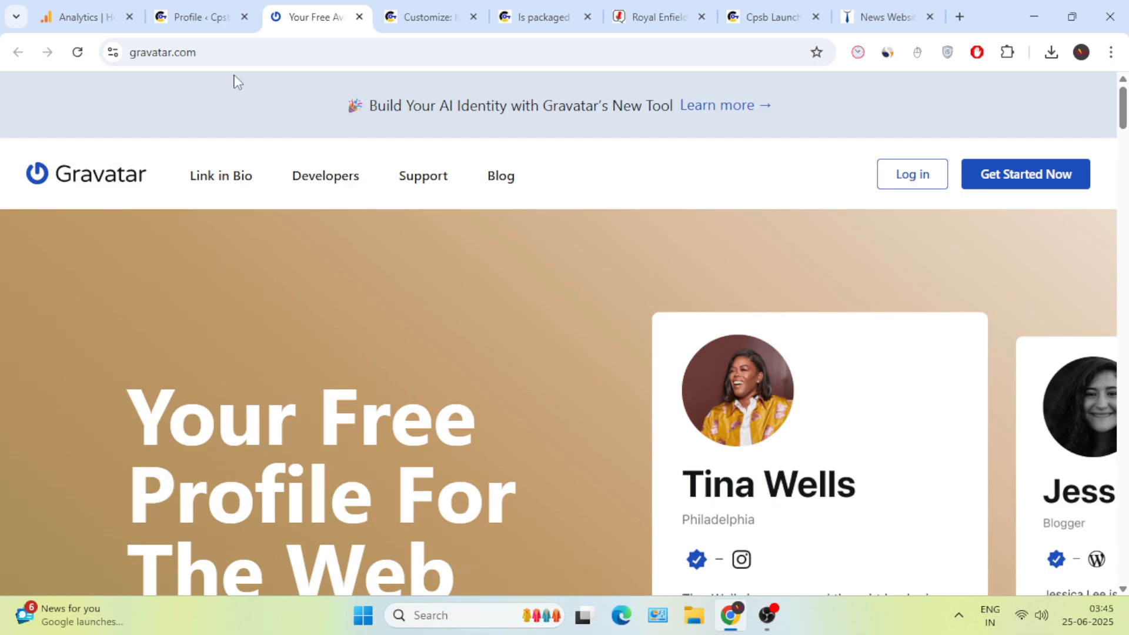
left_click(212, 7)
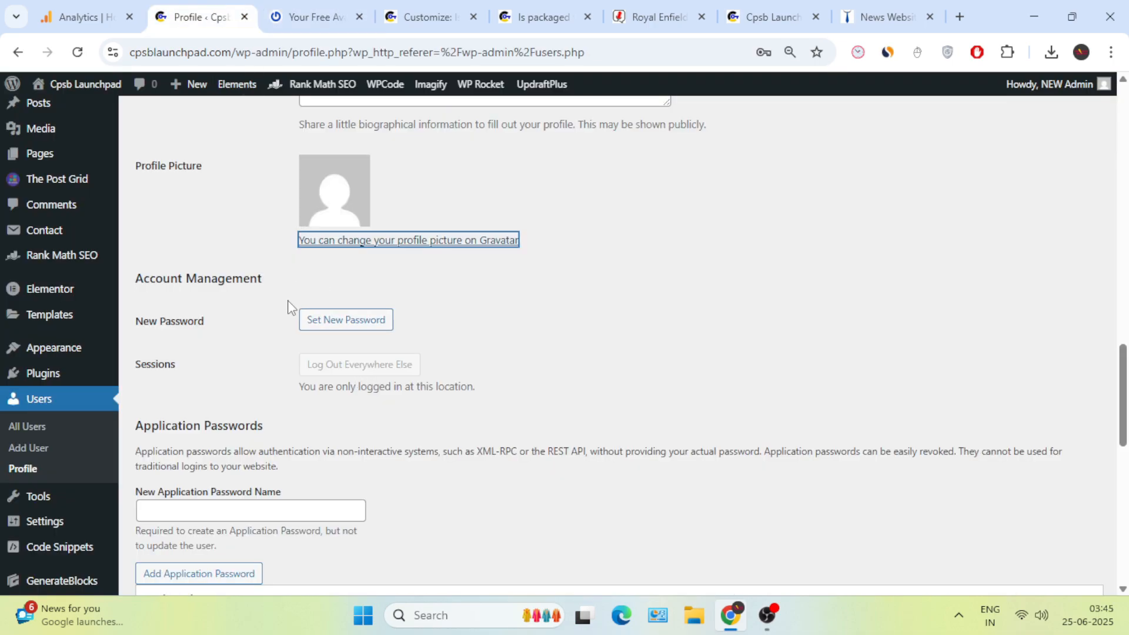
left_click(328, 15)
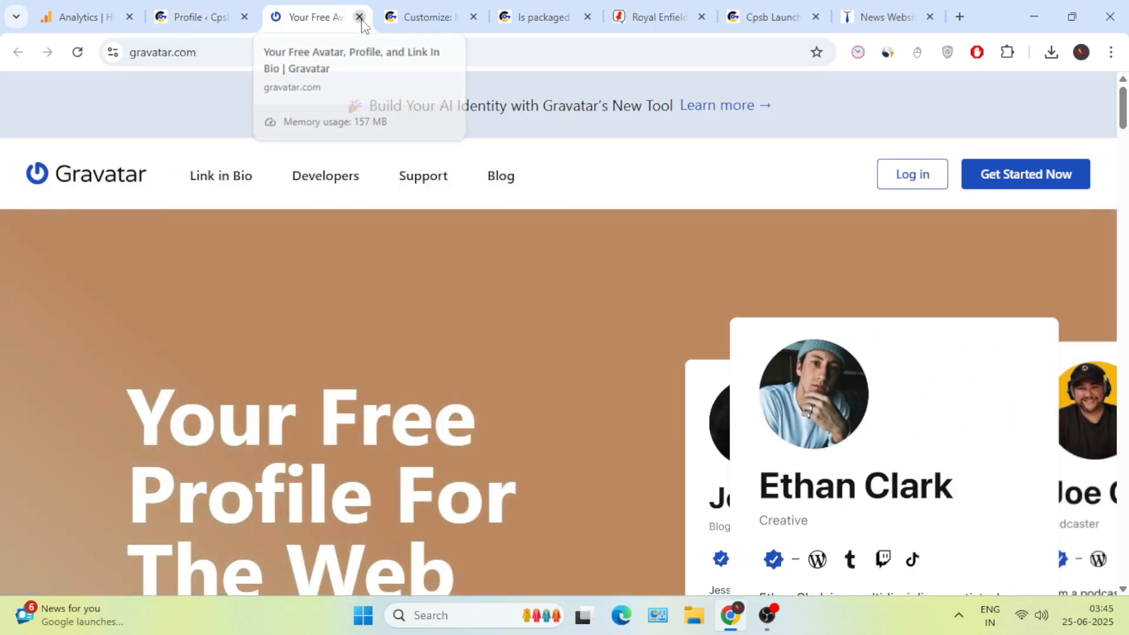
left_click(359, 17)
Save the profile changes and check the author name and biography in the reloaded packaged foods post's author box.
scroll(227, 432, "down", 10)
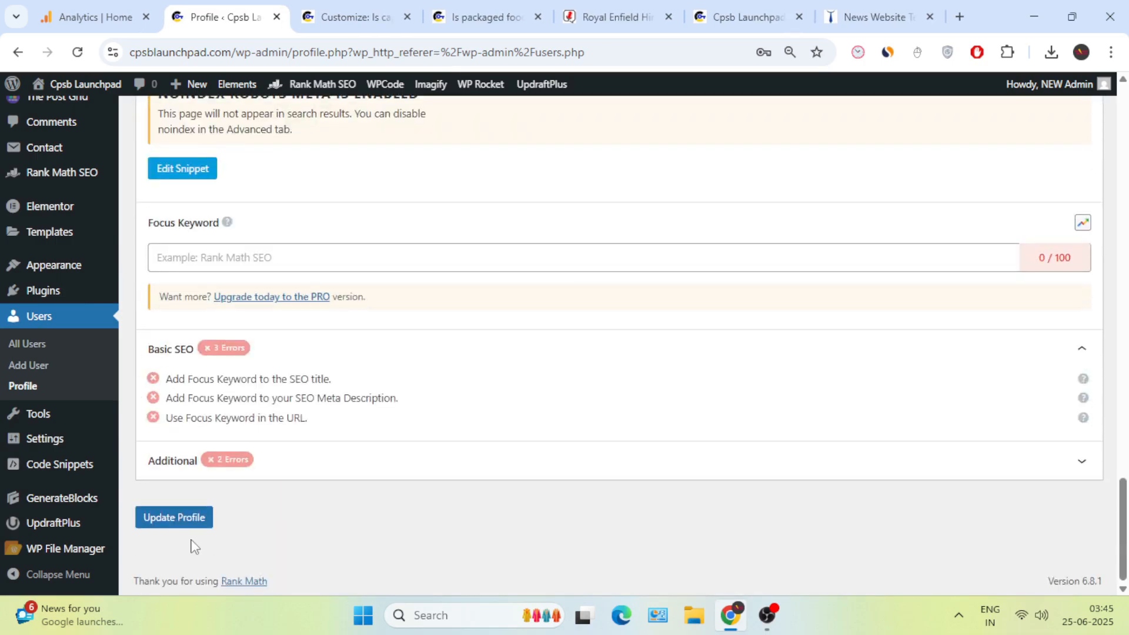
left_click(193, 520)
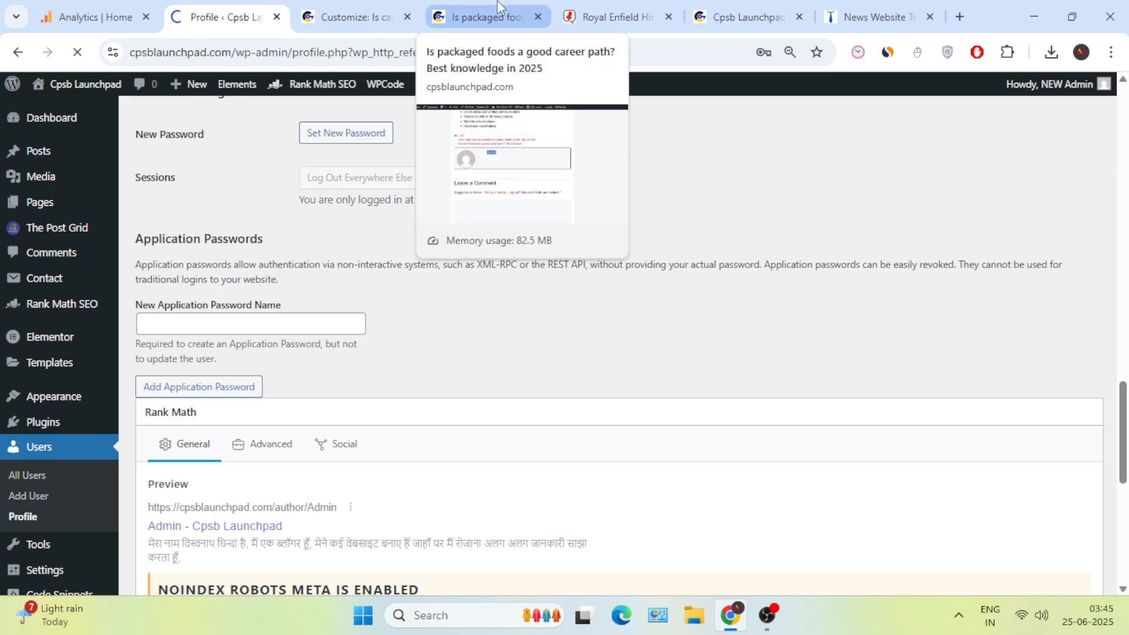
left_click(486, 13)
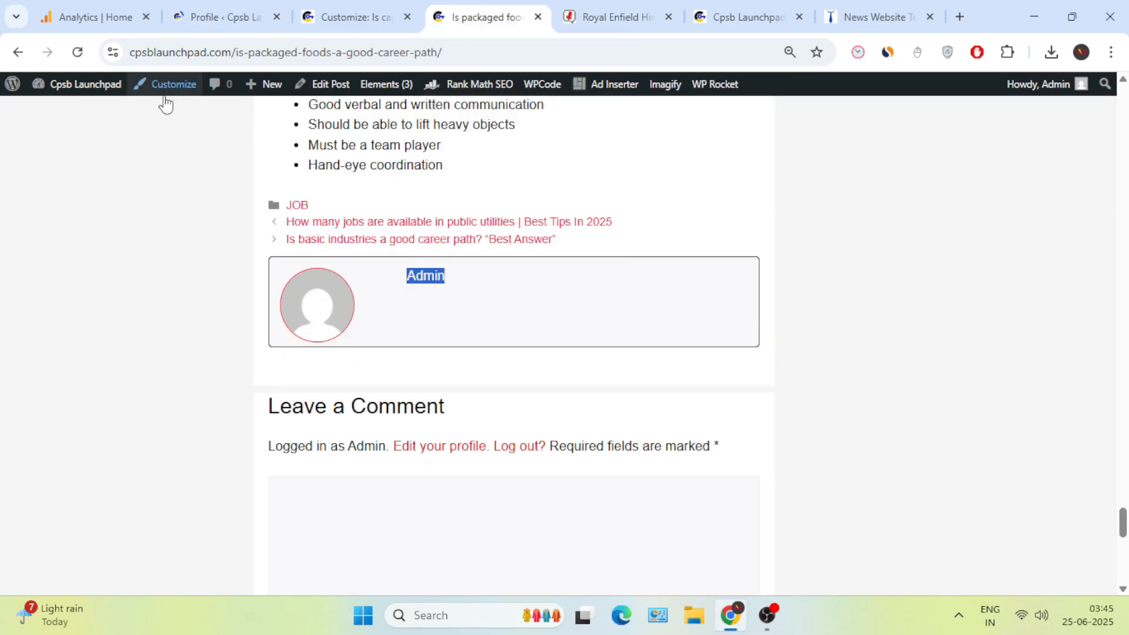
left_click(78, 54)
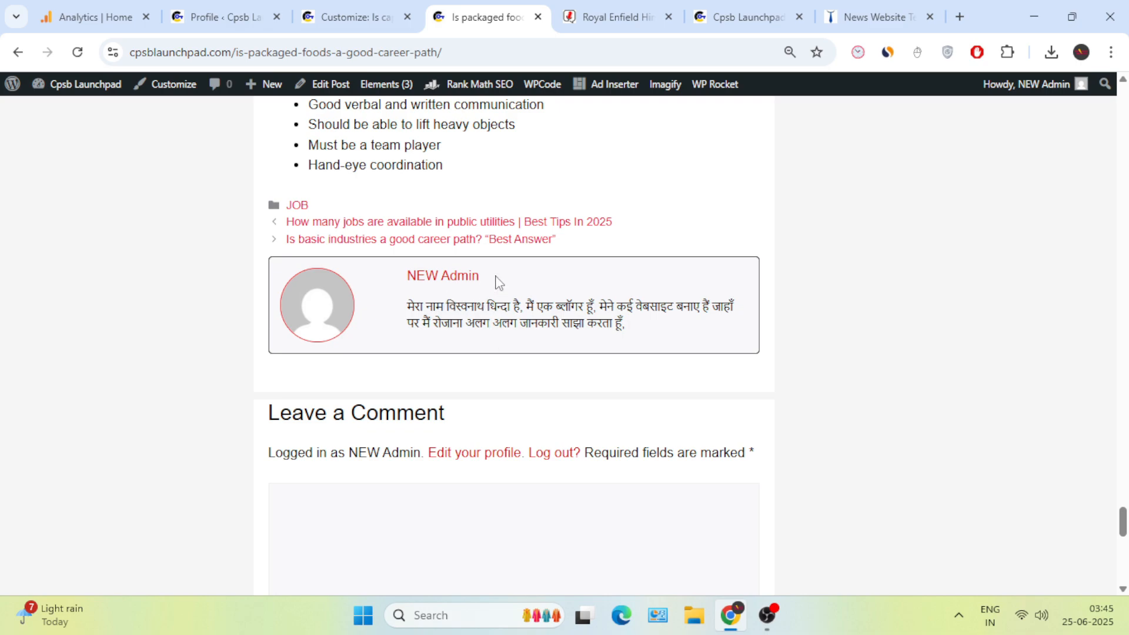
left_click_drag(503, 282, 397, 283)
left_click_drag(637, 328, 413, 301)
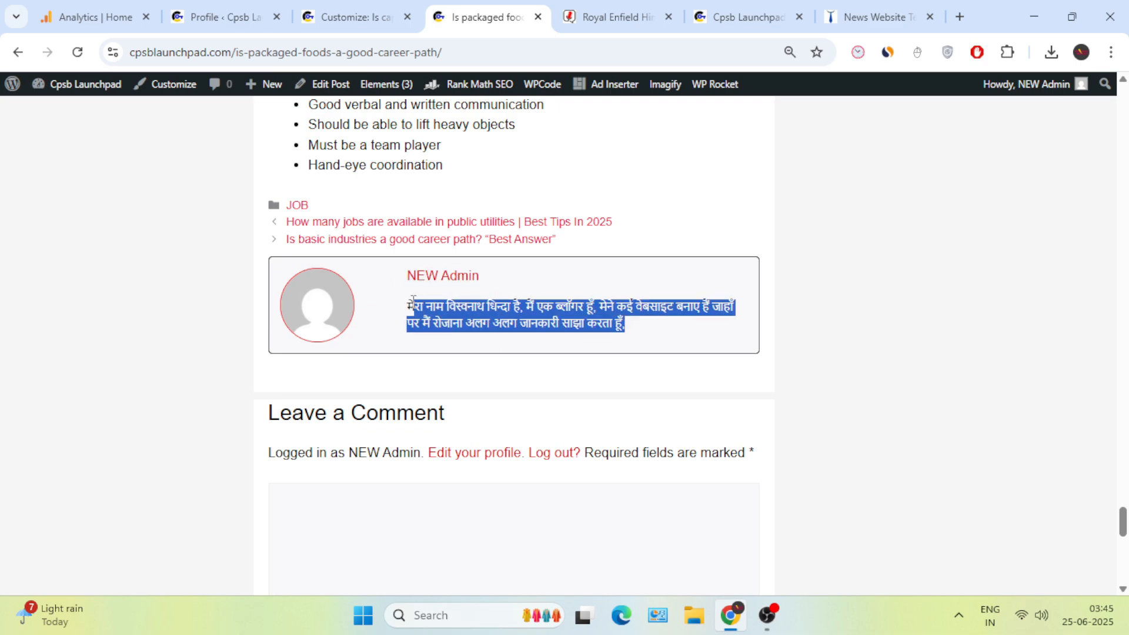
left_click(484, 310)
scroll(499, 327, "up", 2)
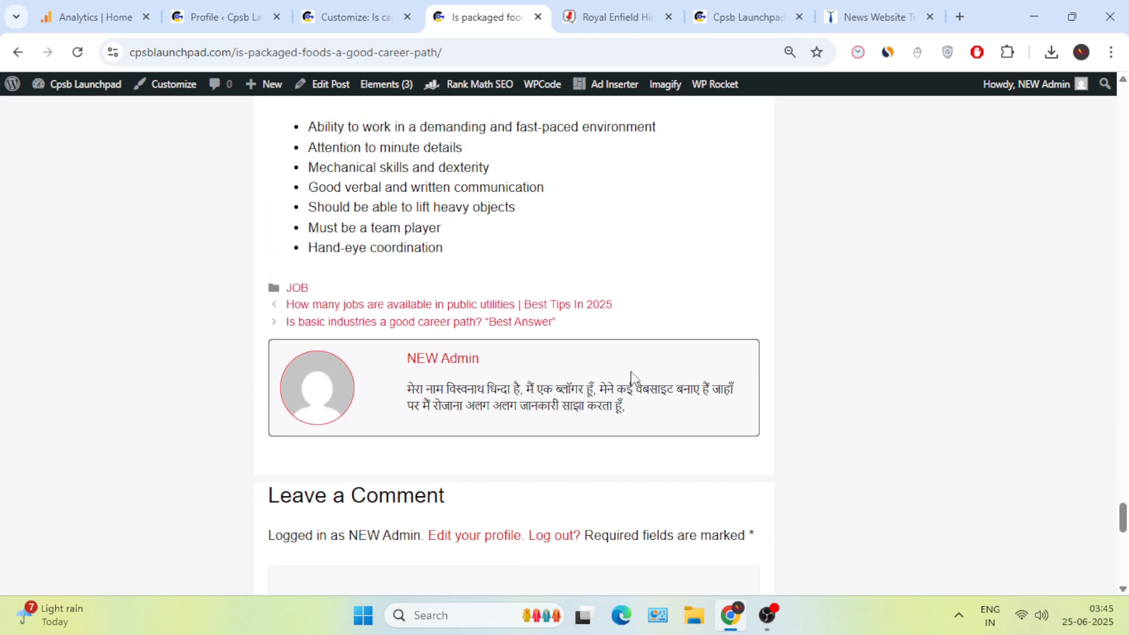
Compare the header menu of the packaged foods post with the Sankalp Times menu, including its ऑटो न्यूज़ submenu.
scroll(615, 389, "up", 20)
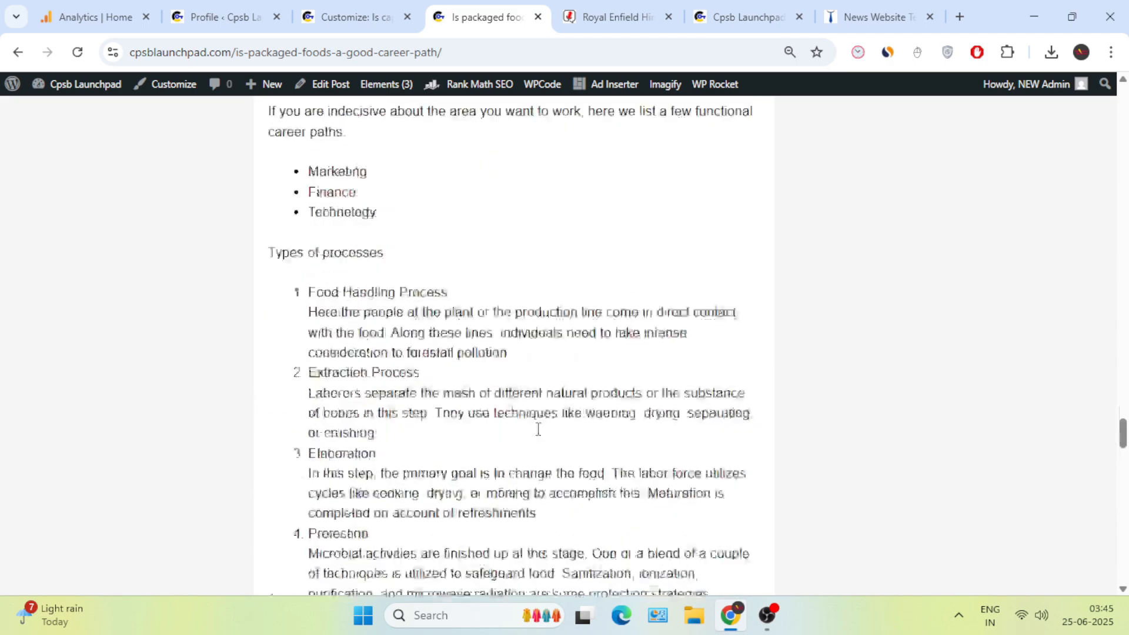
scroll(531, 411, "up", 15)
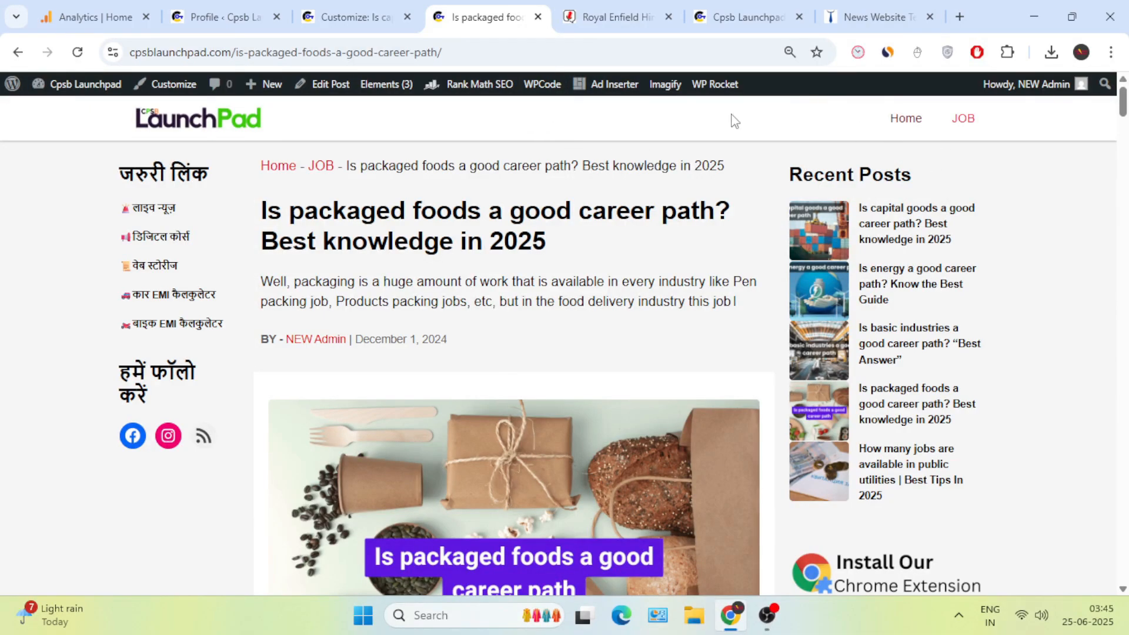
key("ctrl+Tab")
scroll(724, 269, "up", 20)
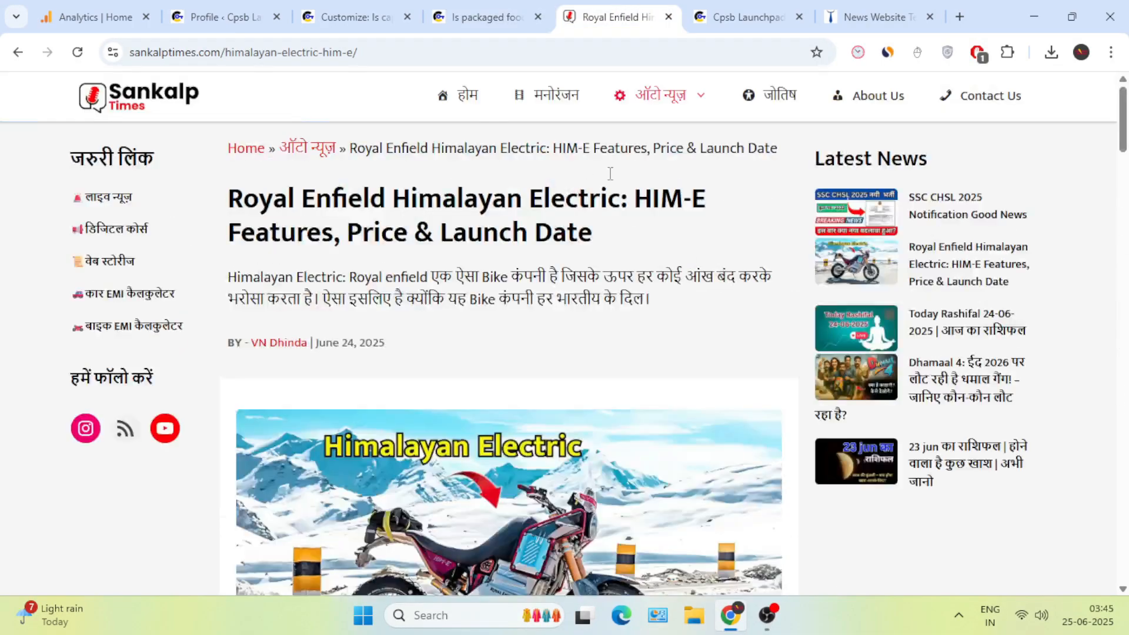
mouse_move(650, 100)
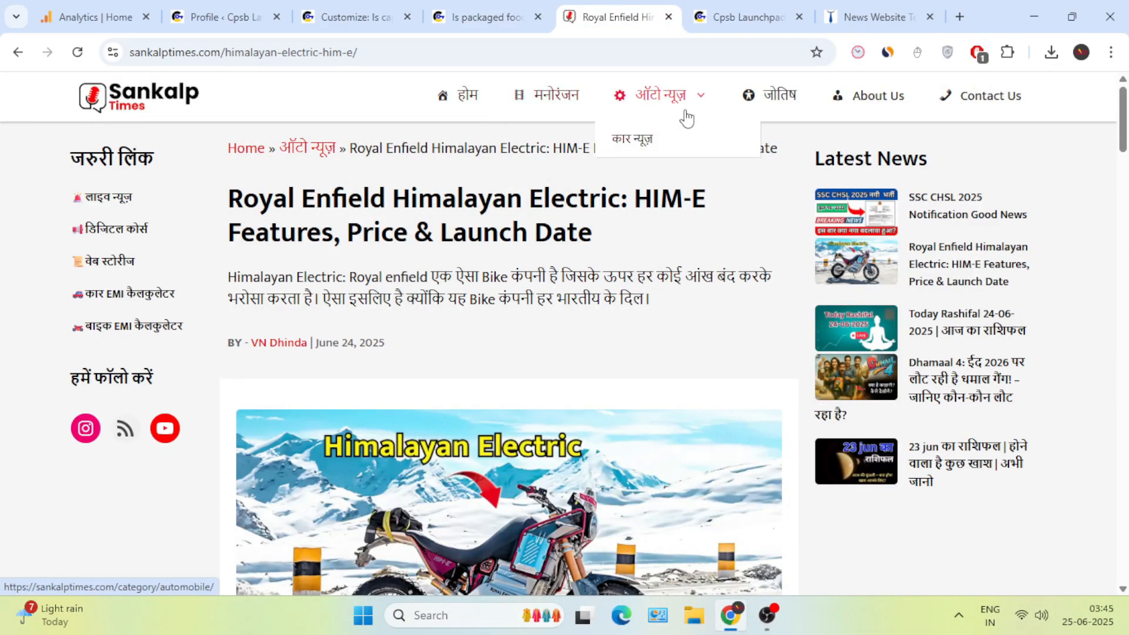
Search the WordPress plugin directory for "menu icon" from the Add Plugins page of Cpsb Launchpad.
left_click(259, 9)
mouse_move(54, 428)
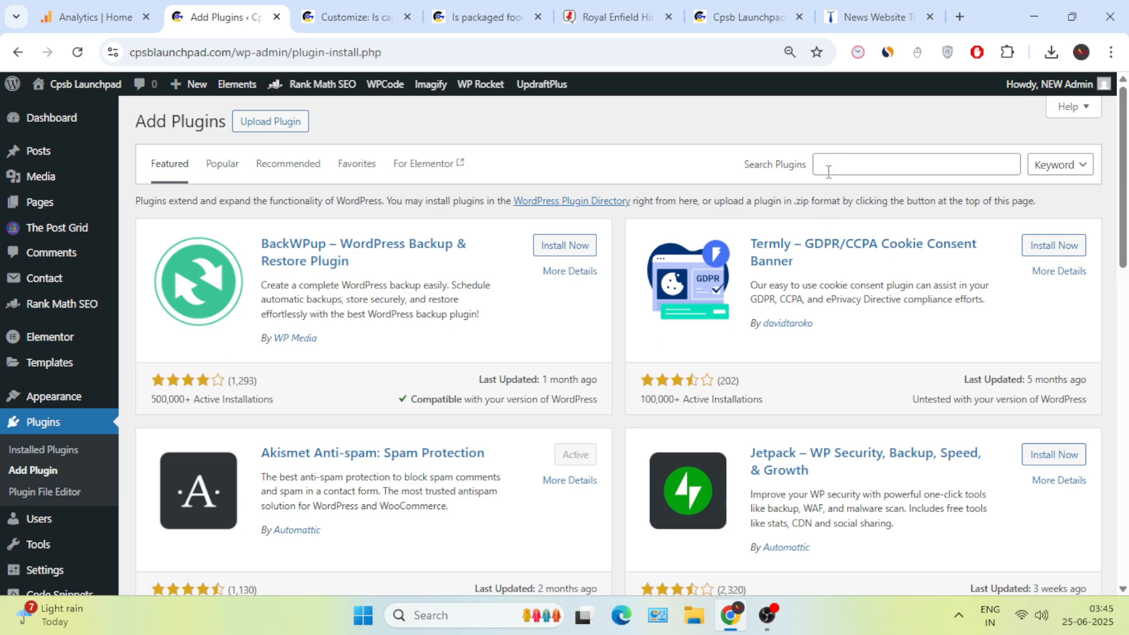
left_click(824, 170)
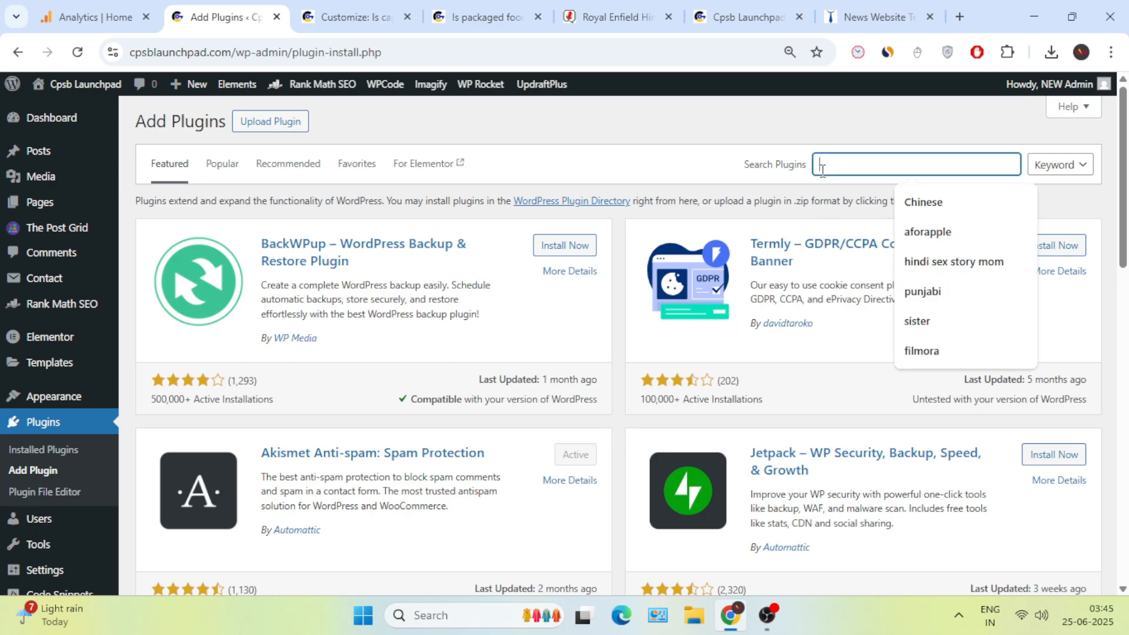
type("me")
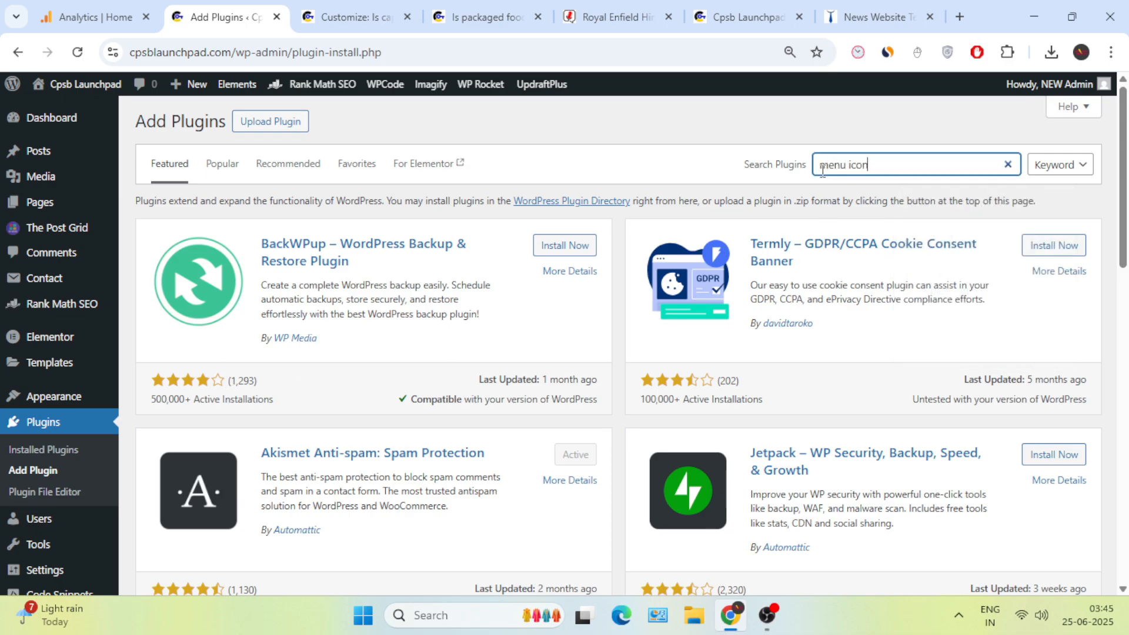
type("nu icon")
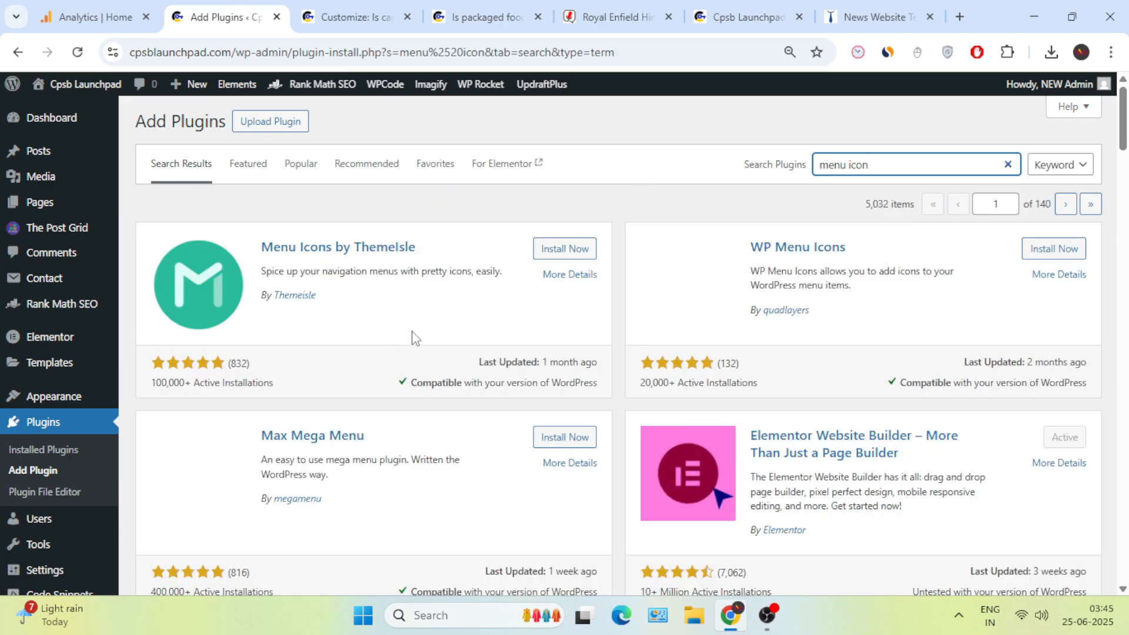
Install and activate the WP Menu Icons plugin by quadlayers.
scroll(462, 376, "down", 1)
scroll(470, 405, "down", 1)
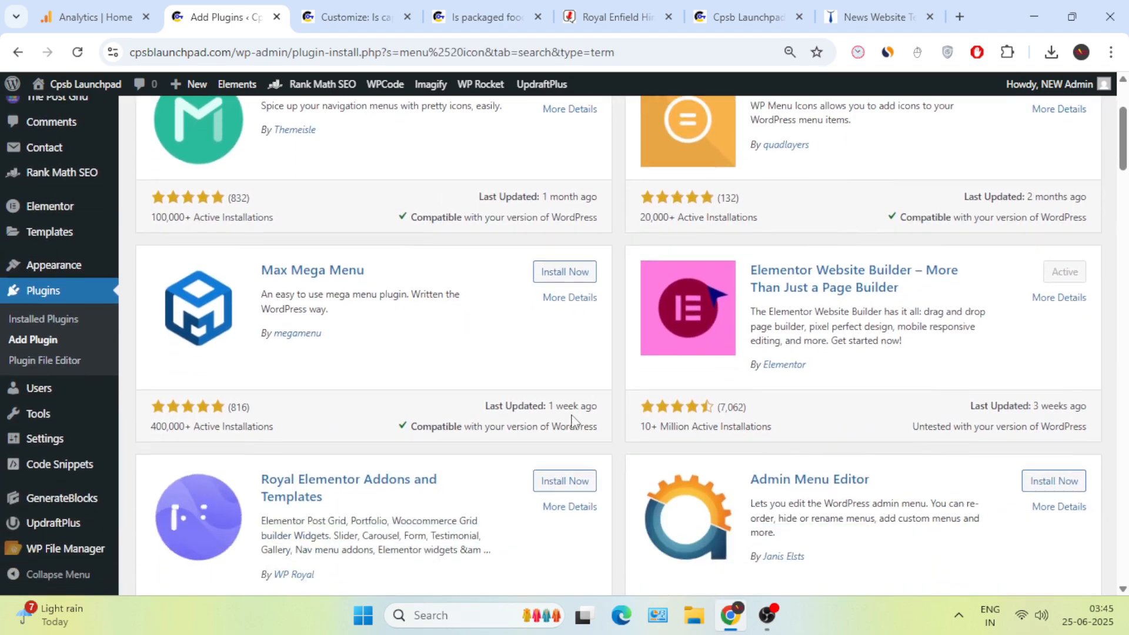
scroll(574, 416, "up", 2)
left_click_drag(846, 247, 750, 247)
left_click(1054, 249)
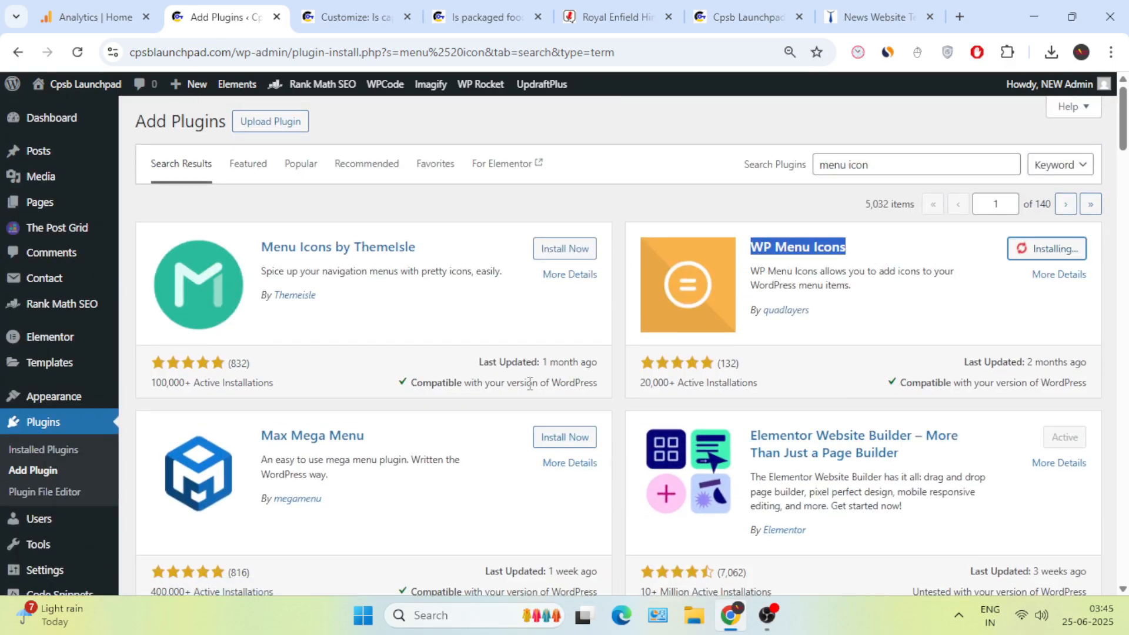
left_click(786, 206)
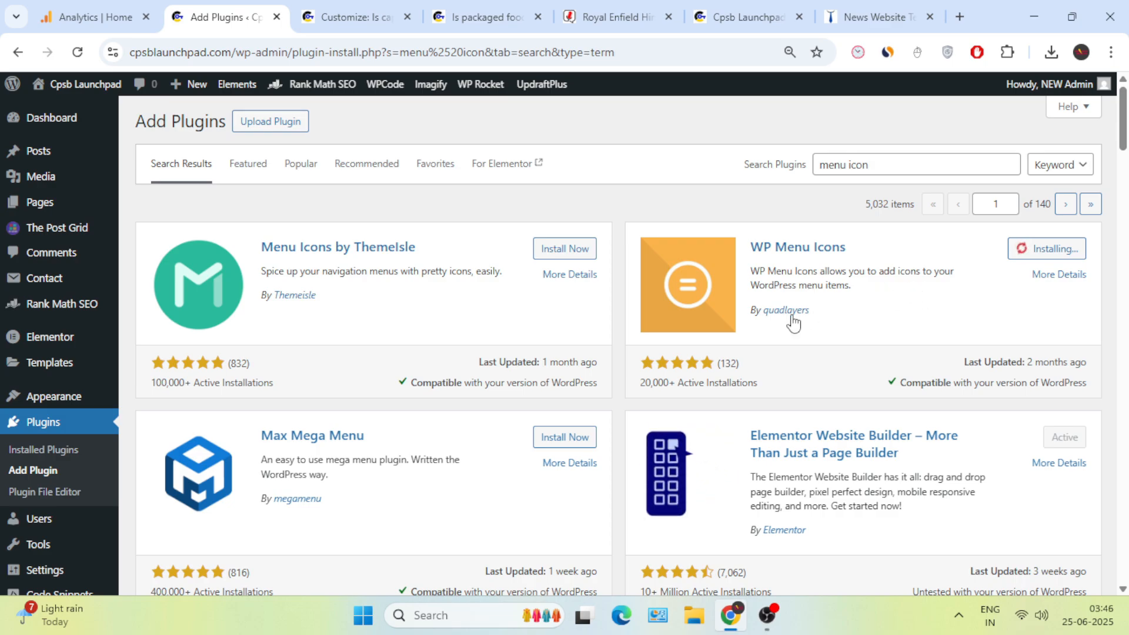
left_click(1060, 249)
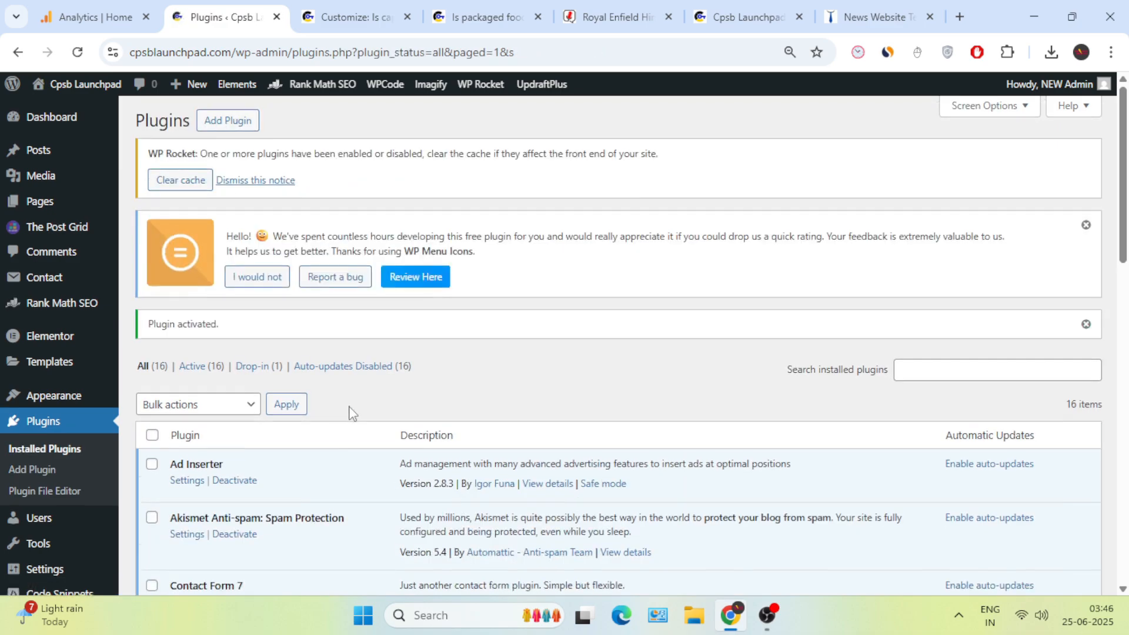
Open the Main Navigation menu for editing and check it against the header of the packaged foods post.
scroll(351, 411, "down", 3)
mouse_move(62, 253)
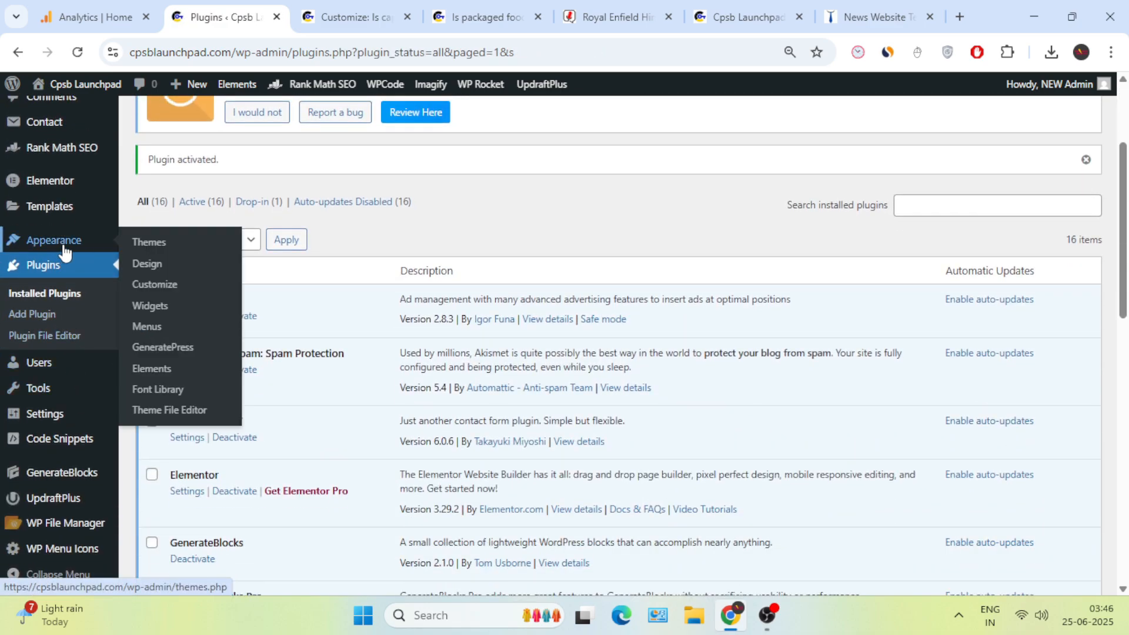
left_click(151, 333)
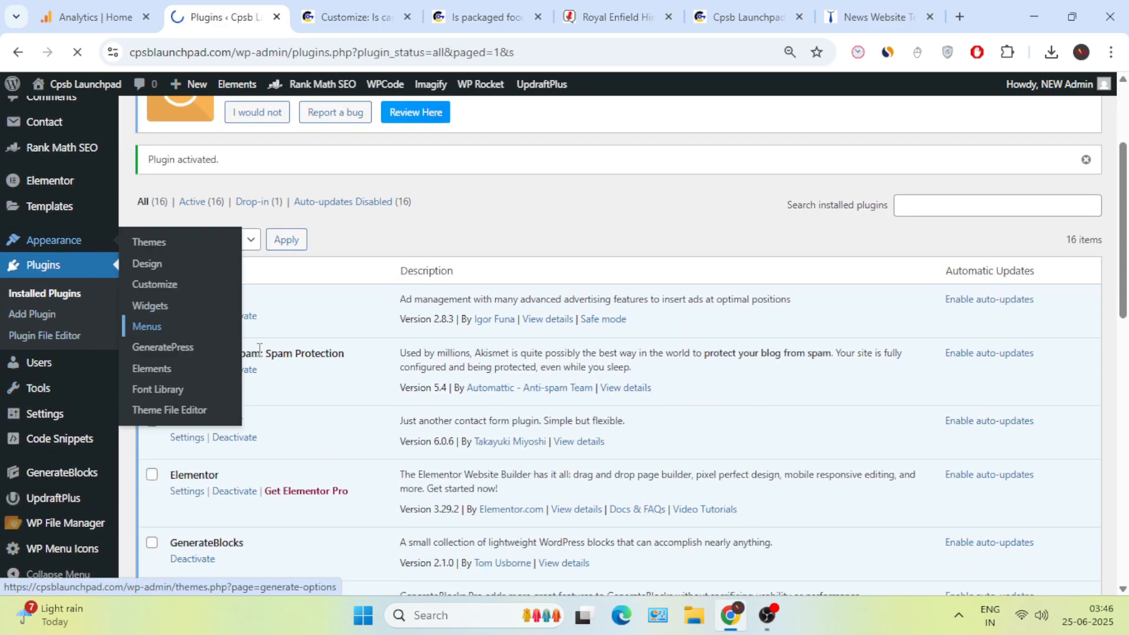
scroll(465, 364, "down", 5)
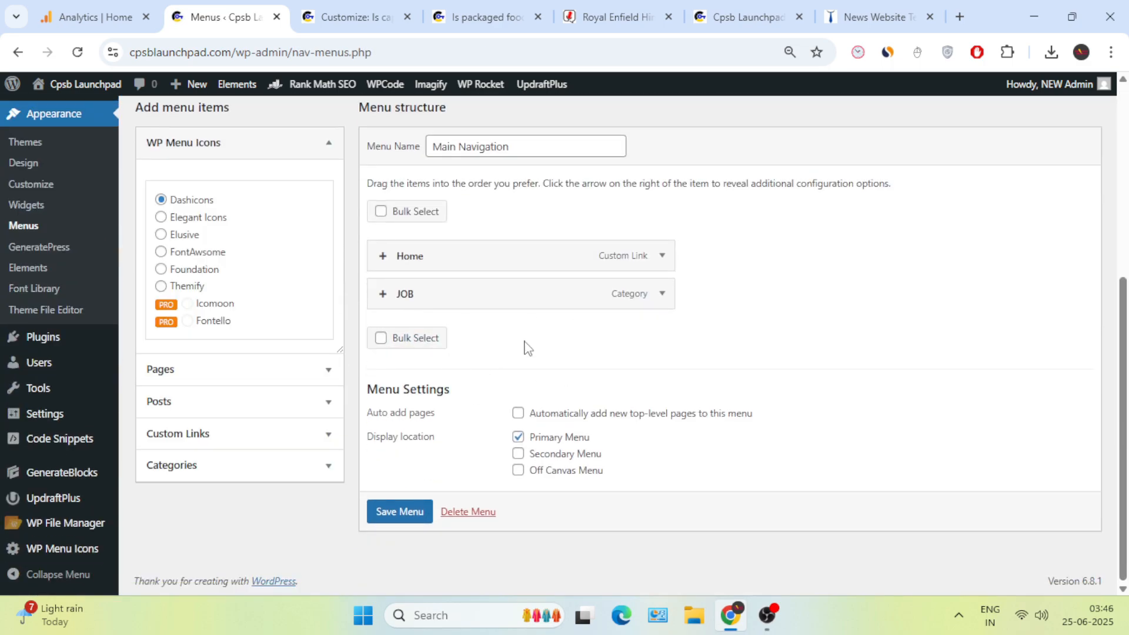
left_click(350, 7)
left_click_drag(471, 13, 348, 9)
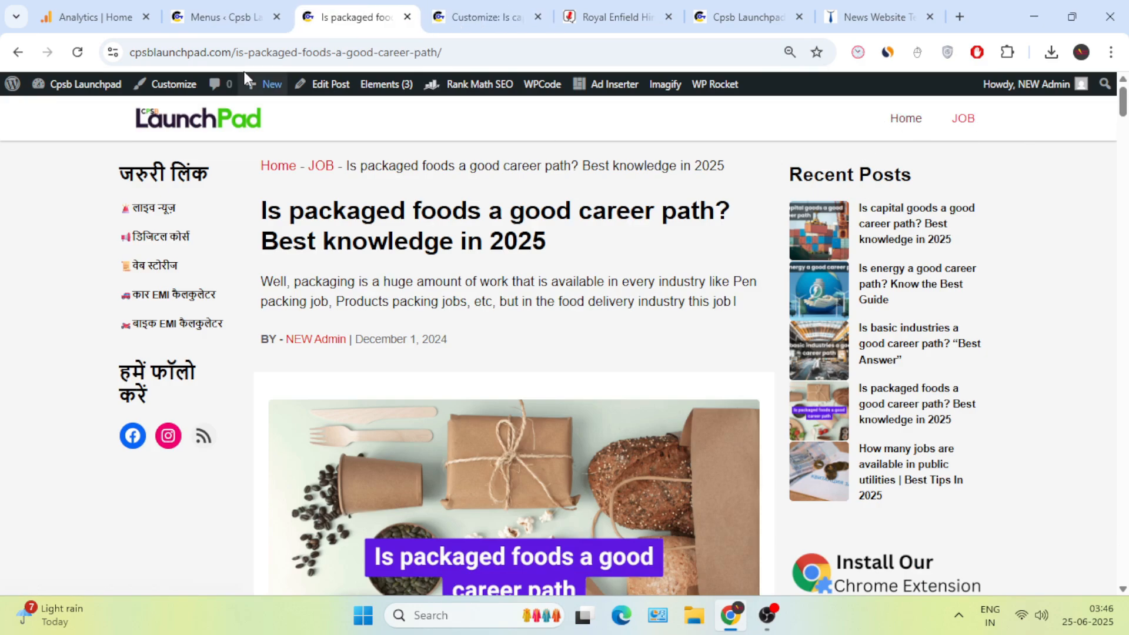
left_click(219, 16)
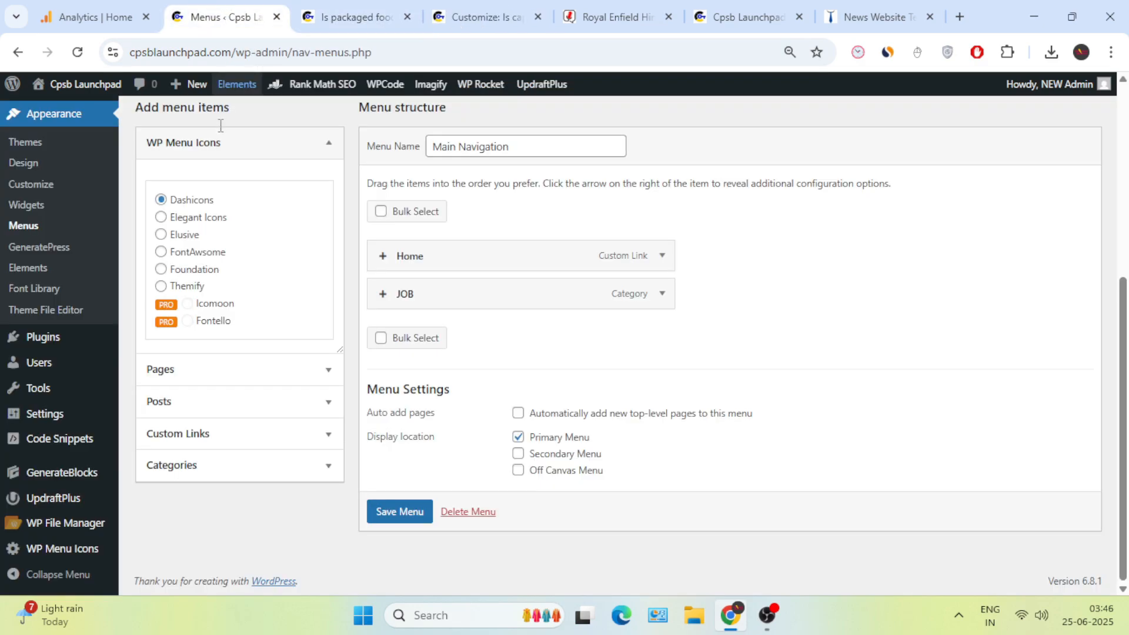
Add the CONTACT US and ABOUT US pages to the Main Navigation menu.
left_click(219, 376)
left_click(162, 370)
left_click(161, 351)
left_click(269, 426)
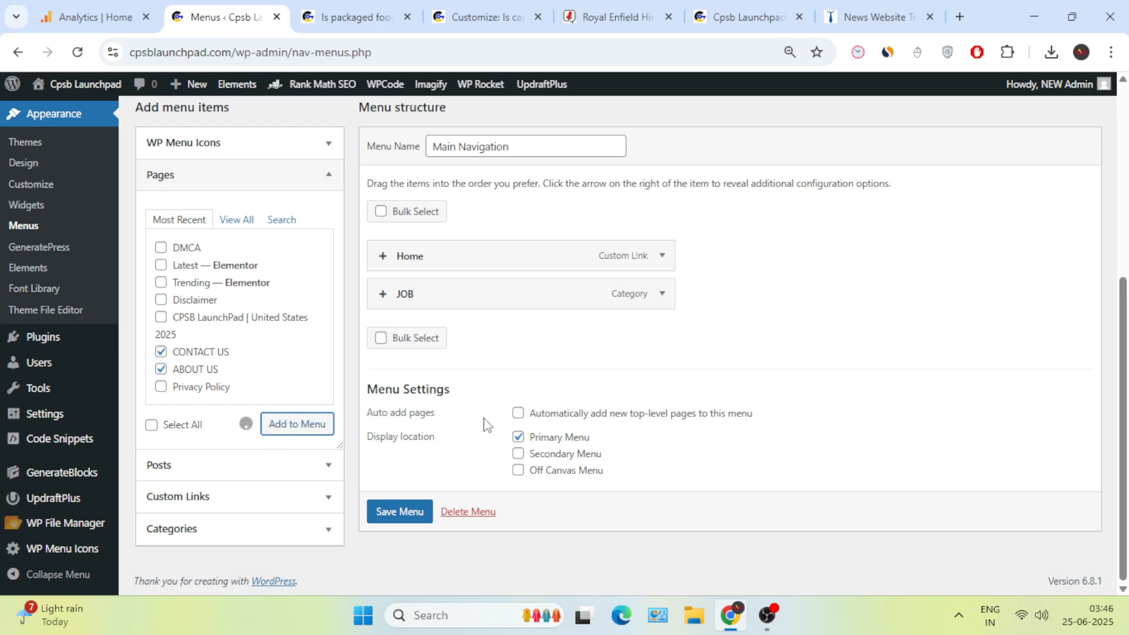
mouse_move(457, 335)
left_mouse_down()
mouse_move(468, 381)
mouse_move(458, 330)
left_mouse_up()
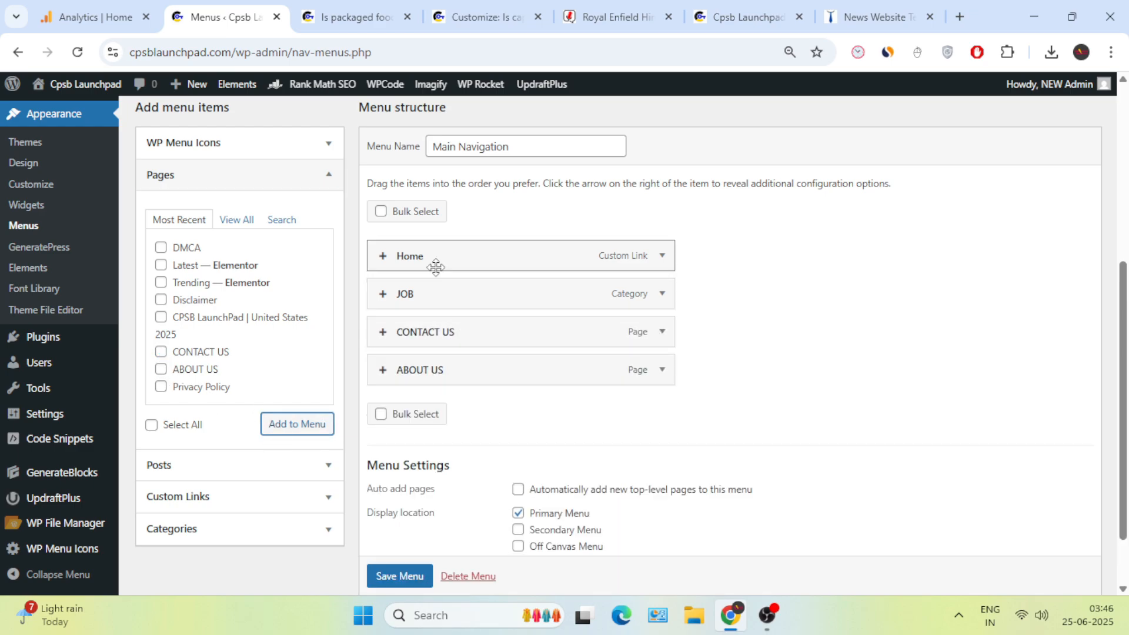
Assign the Dashicons house icon to the Home menu item and save the icon.
left_click(383, 258)
left_click(759, 196)
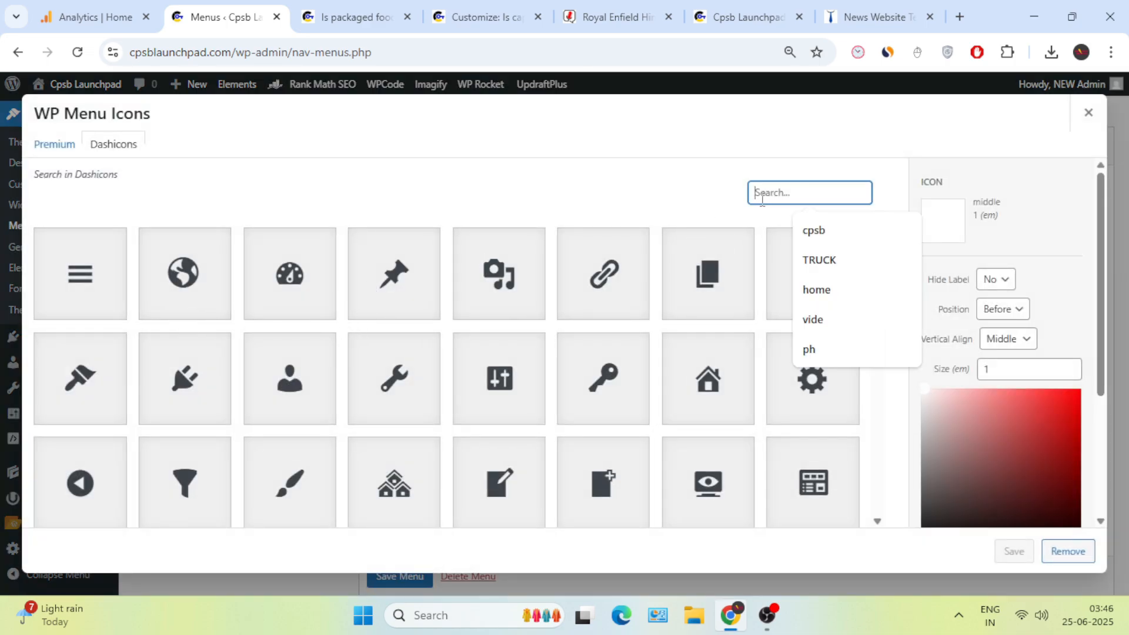
type("hom")
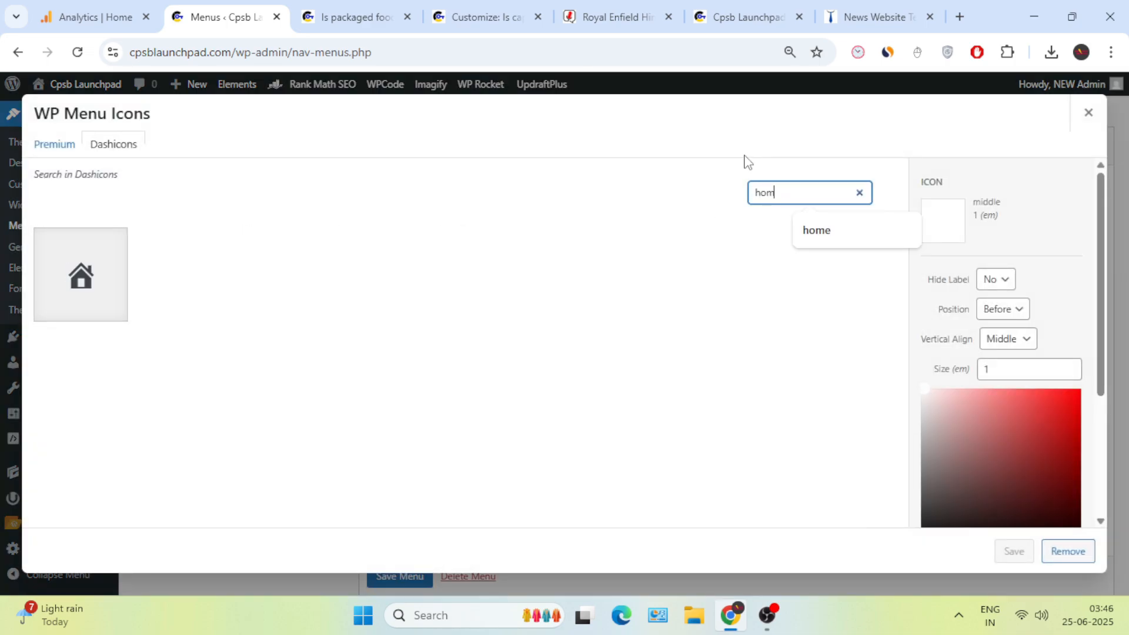
left_click(121, 265)
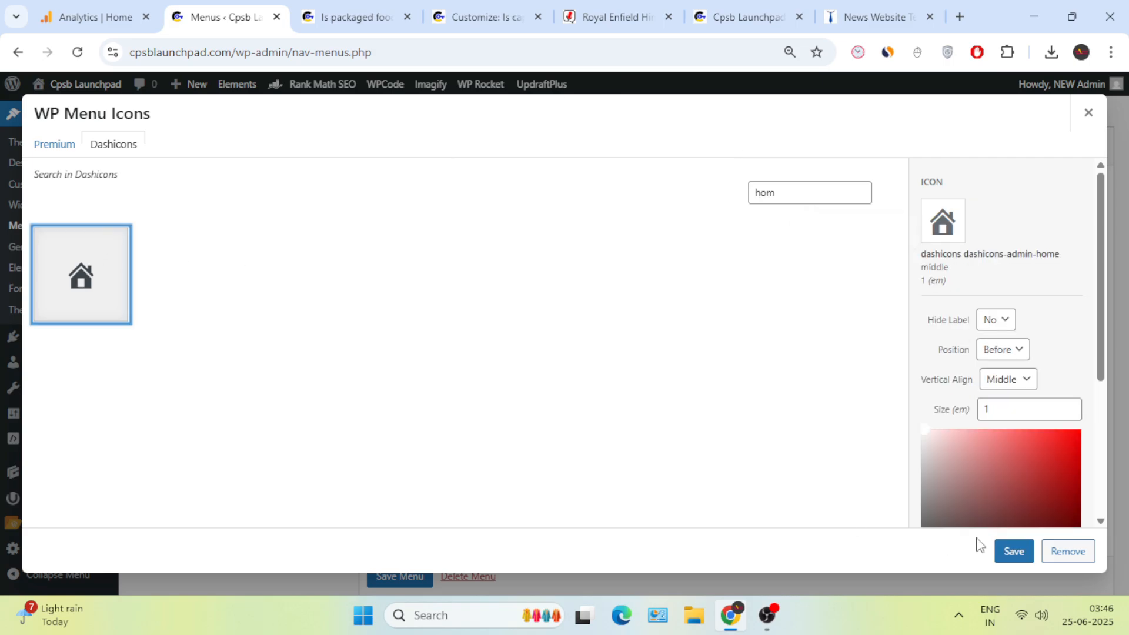
left_click(1012, 551)
Assign the Dashicons businessman icon to the JOB menu item and save the icon.
left_click(382, 294)
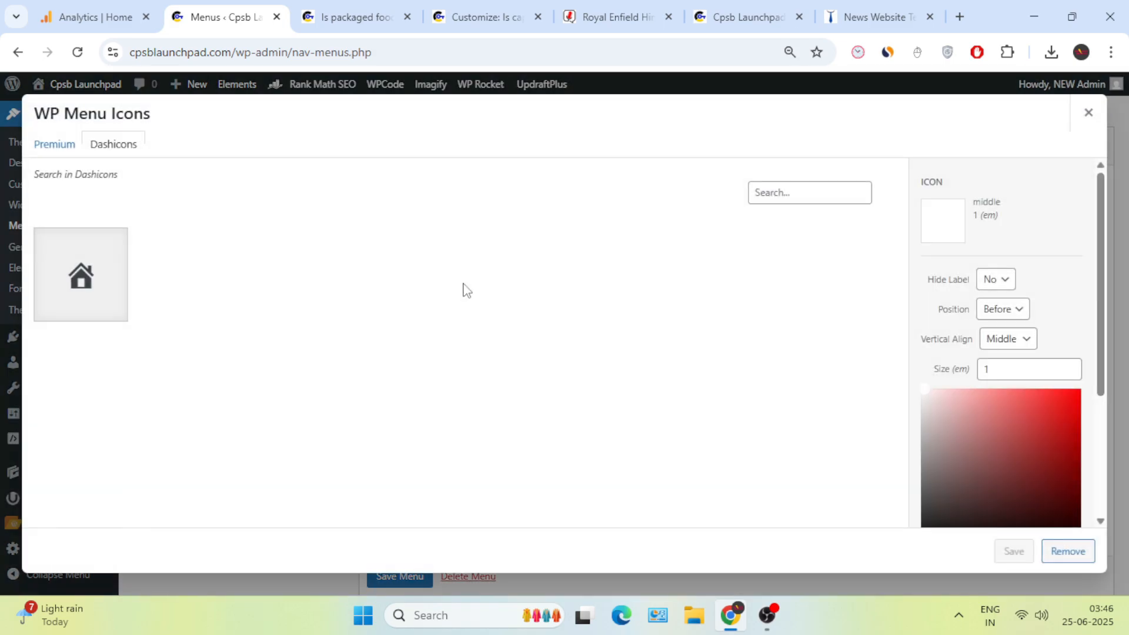
left_click(802, 191)
type("job")
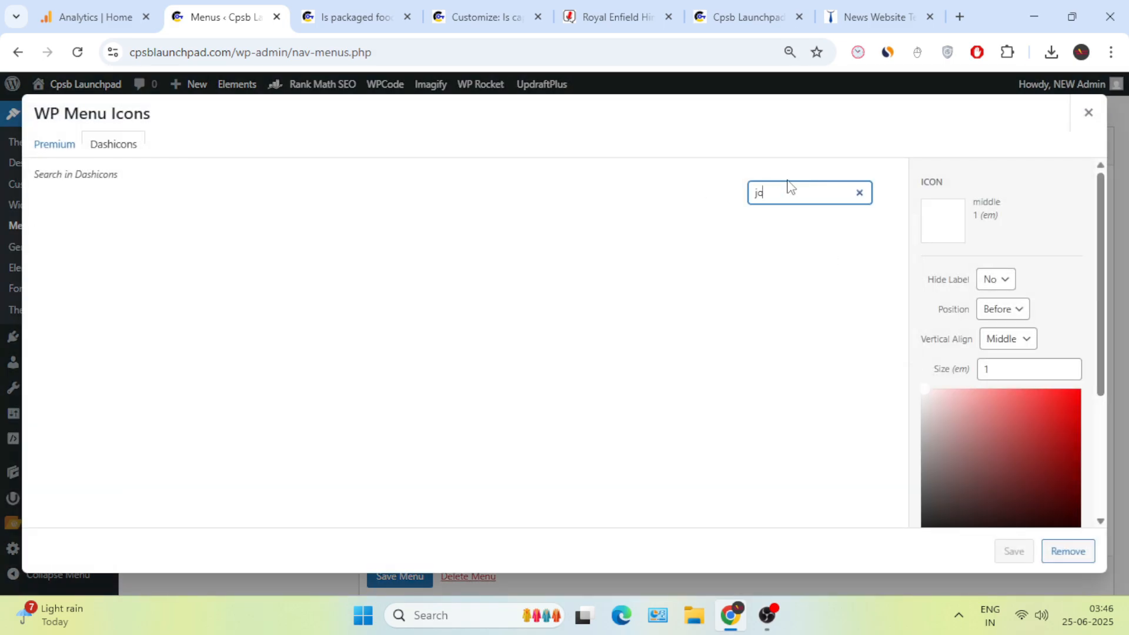
key("BackSpace")
key("BackSpace")
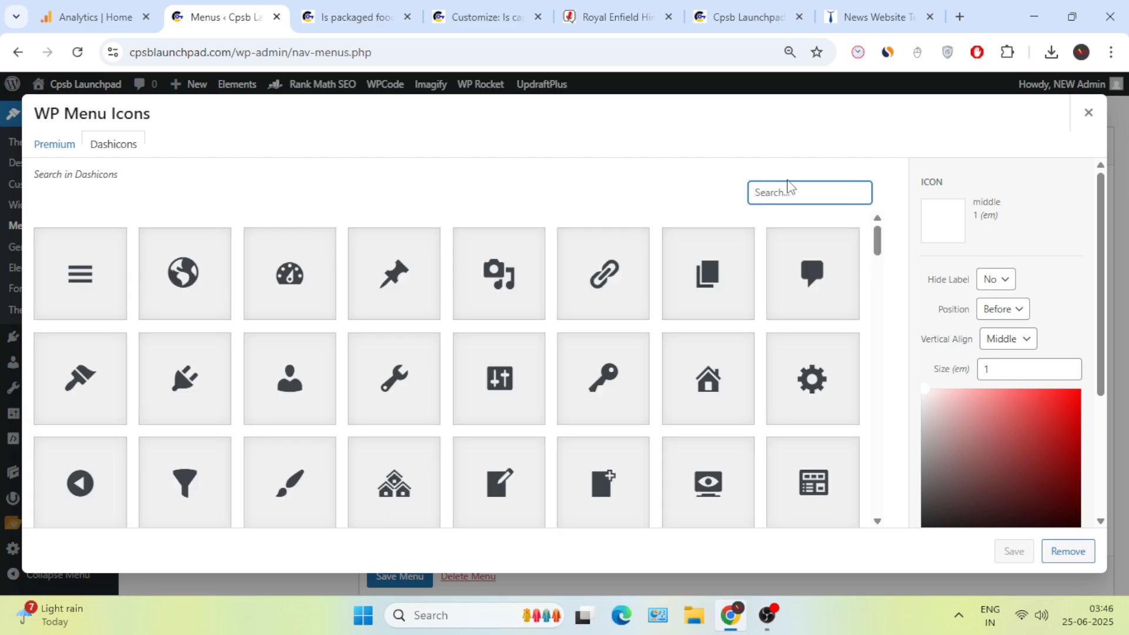
scroll(516, 466, "down", 5)
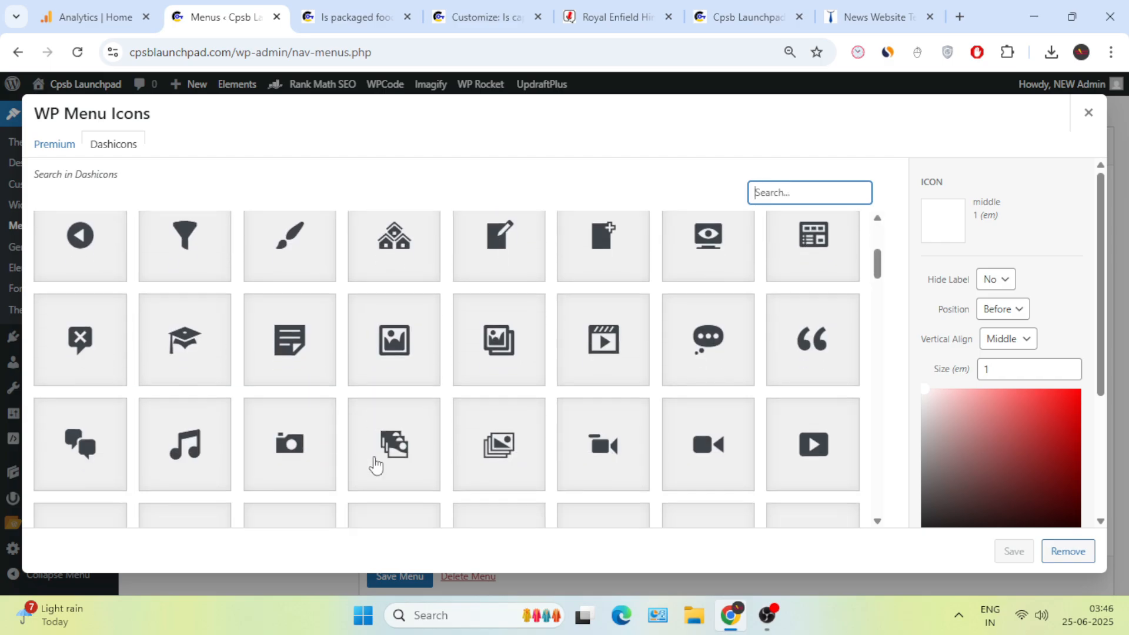
scroll(442, 436, "down", 9)
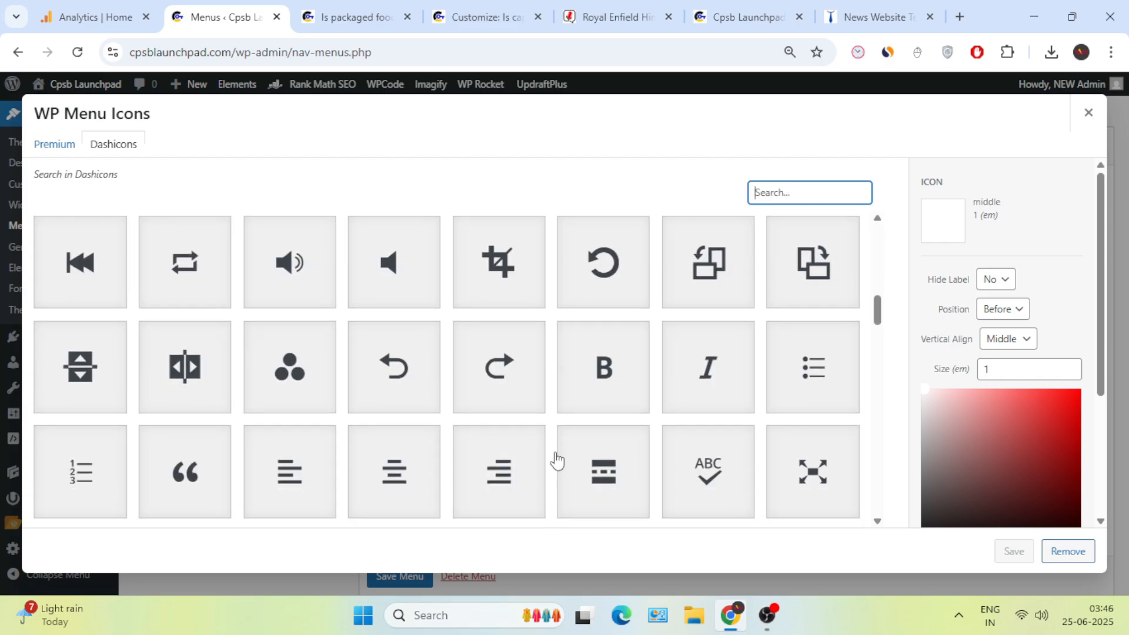
scroll(510, 464, "down", 15)
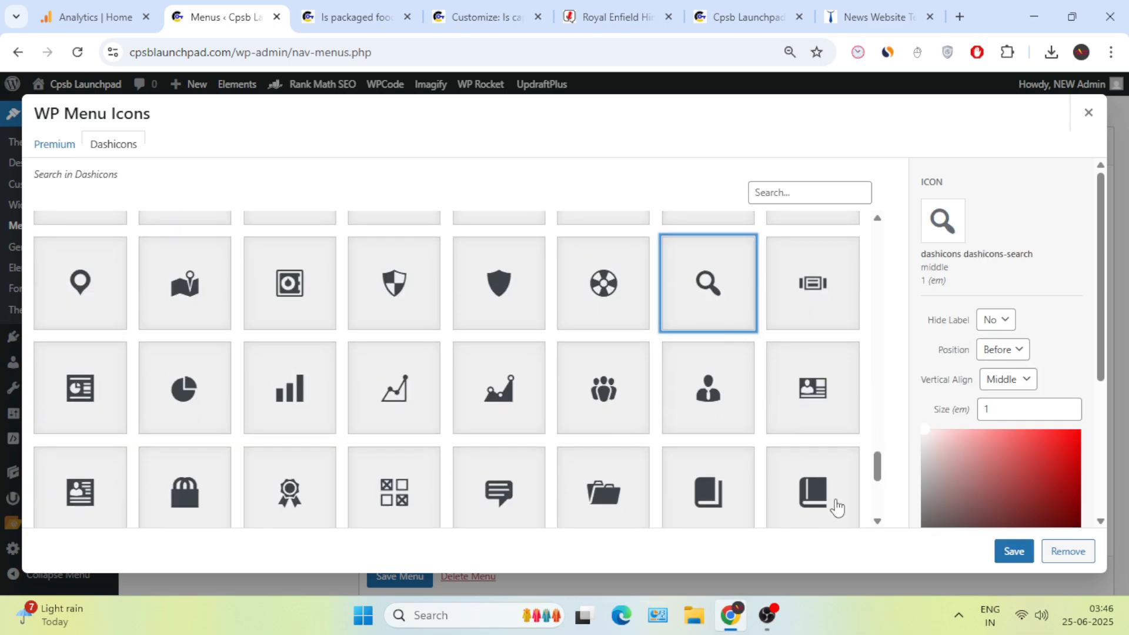
left_click(700, 406)
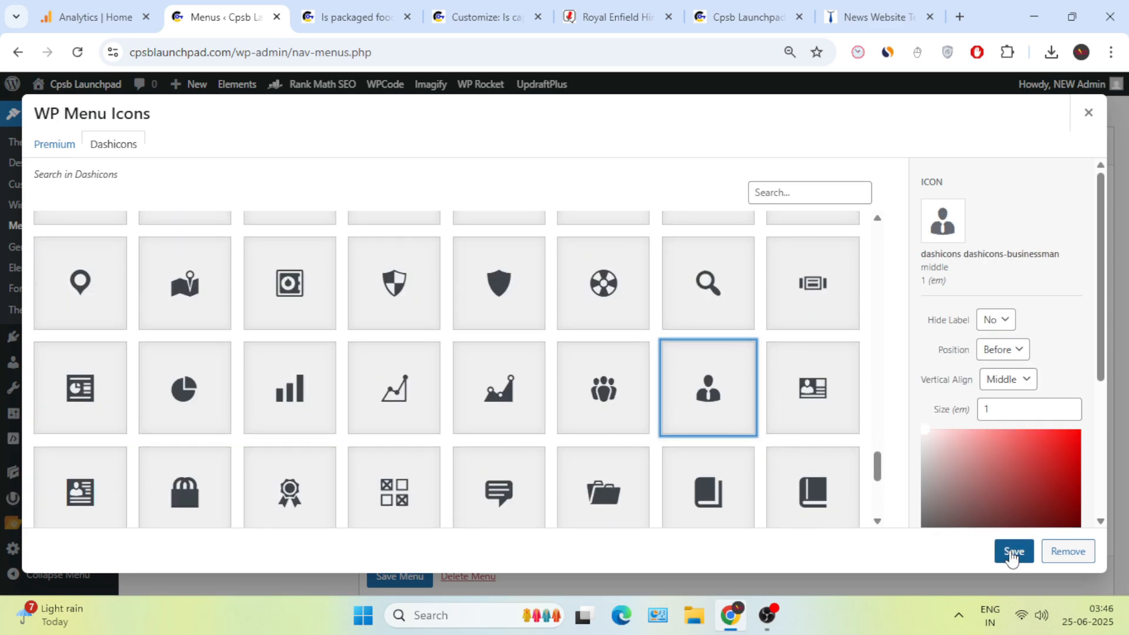
left_click(1011, 552)
Assign the Dashicons phone handset icon to the CONTACT US menu item and save the icon.
left_click(382, 338)
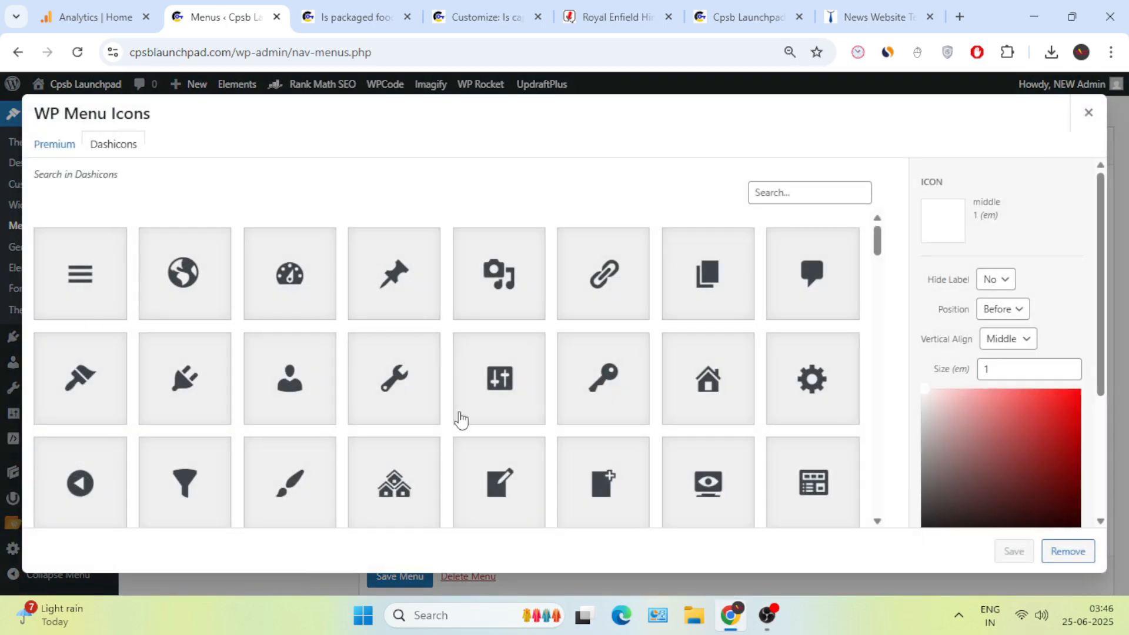
scroll(461, 411, "down", 10)
left_click(800, 193)
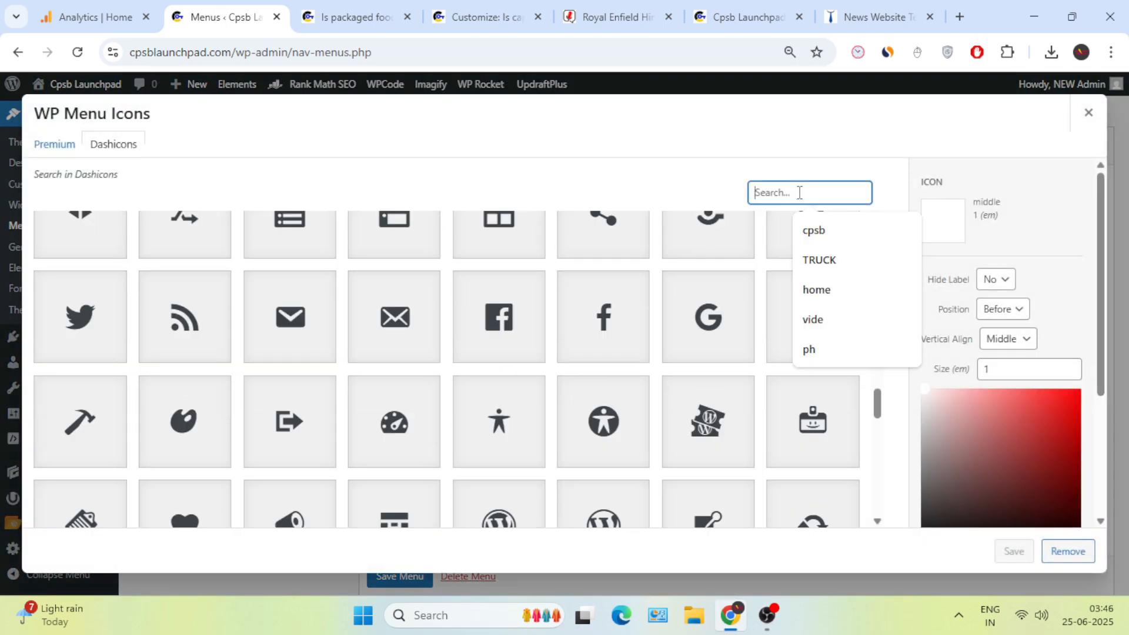
type("call")
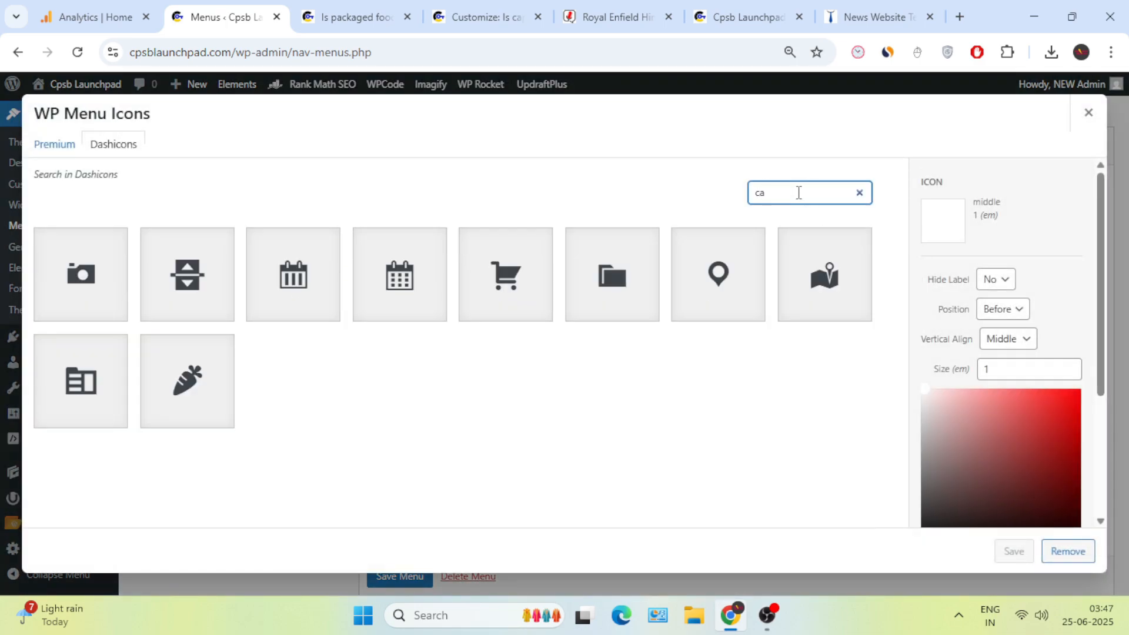
key("BackSpace")
key("BackSpace")
key("BackSpace")
key("BackSpace")
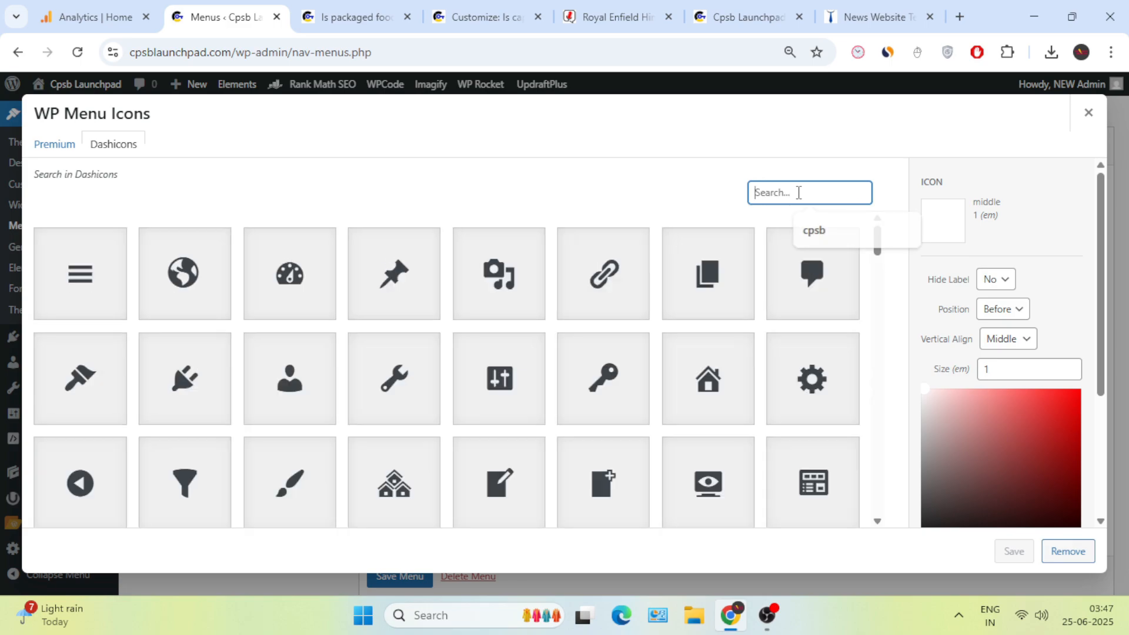
type("pho")
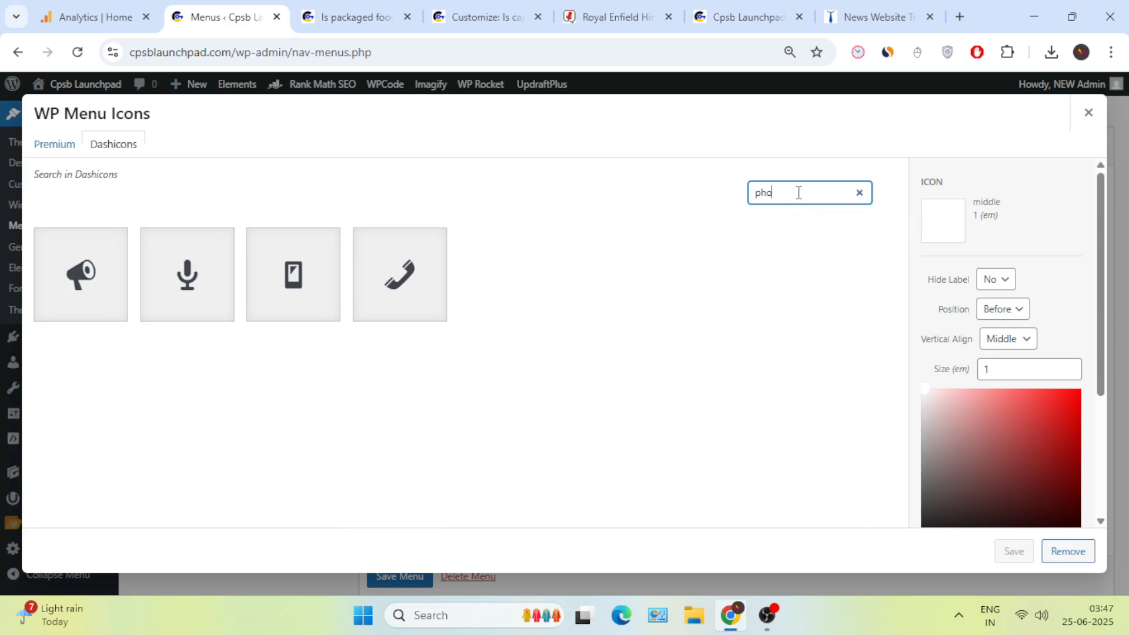
left_click(400, 275)
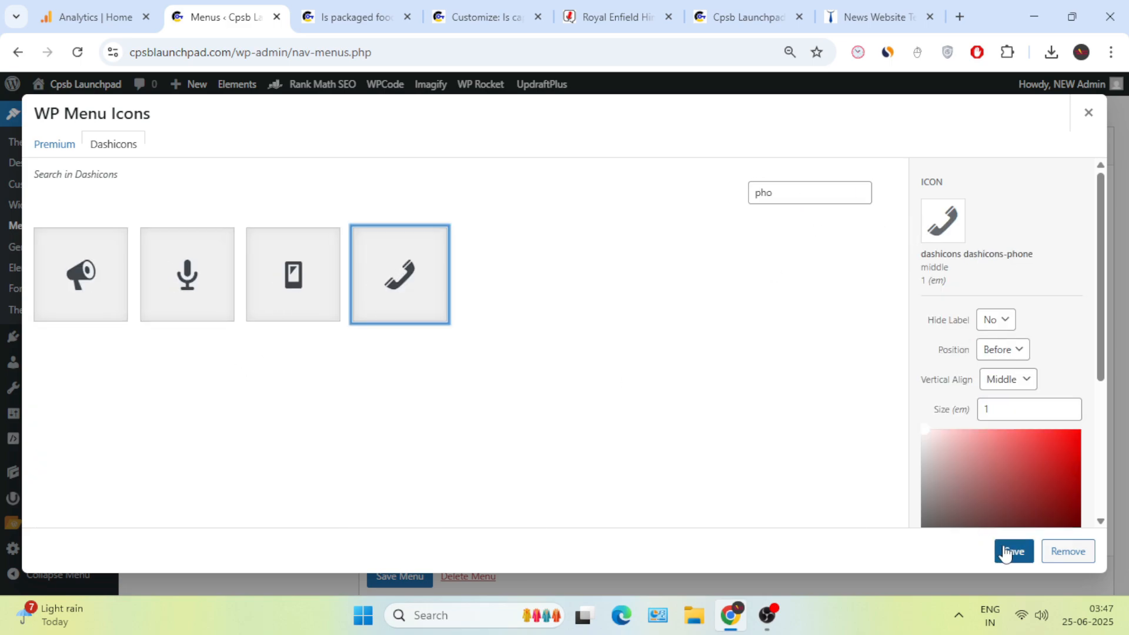
left_click(1012, 551)
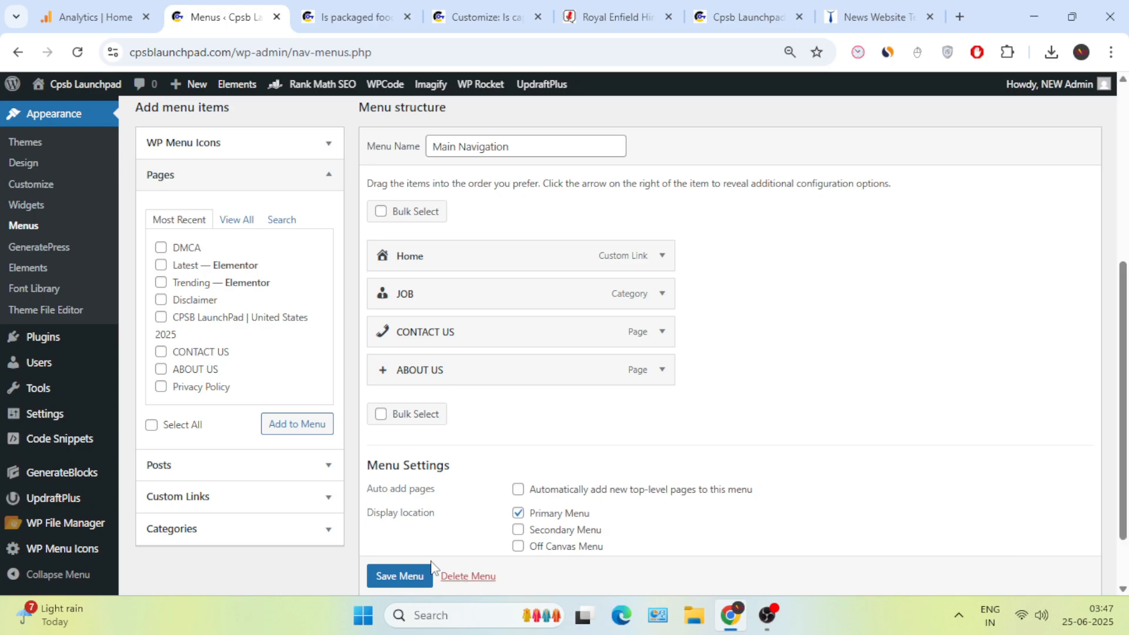
Assign the Dashicons format-aside icon to the ABOUT US menu item and save the icon.
left_click(384, 370)
left_click(785, 192)
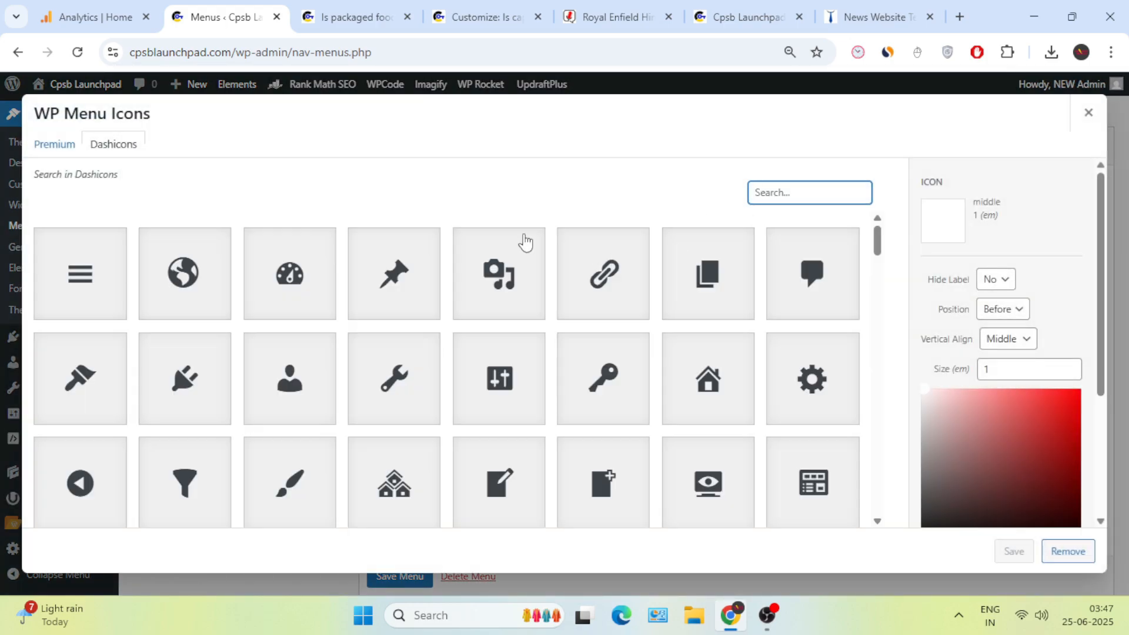
scroll(595, 252, "down", 3)
scroll(409, 377, "down", 3)
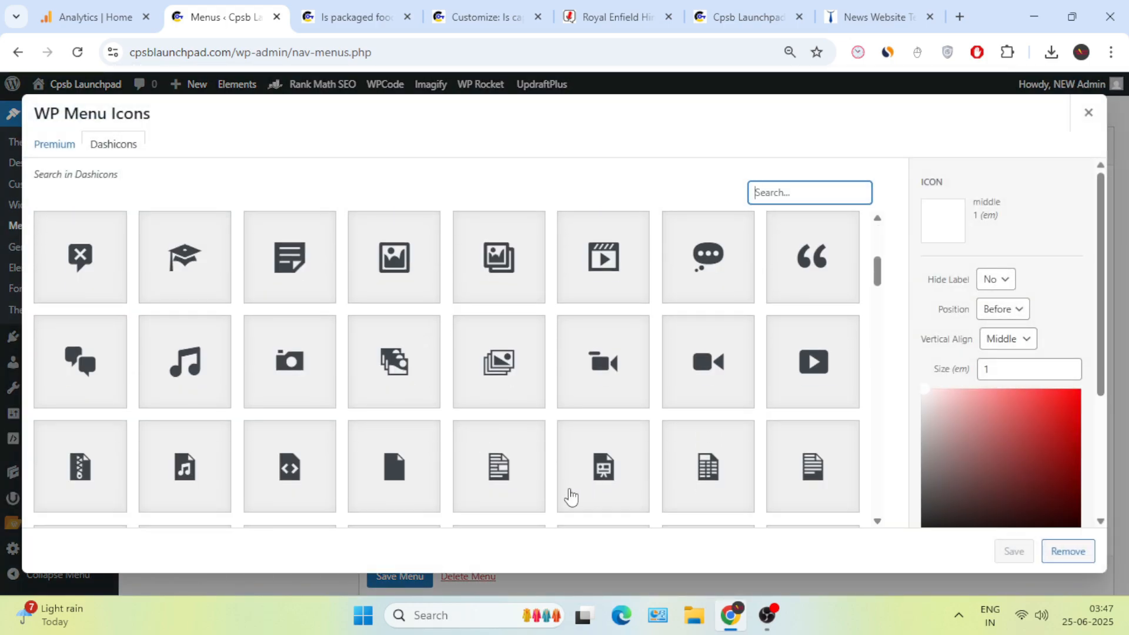
scroll(529, 473, "down", 2)
scroll(705, 471, "up", 2)
left_click(306, 266)
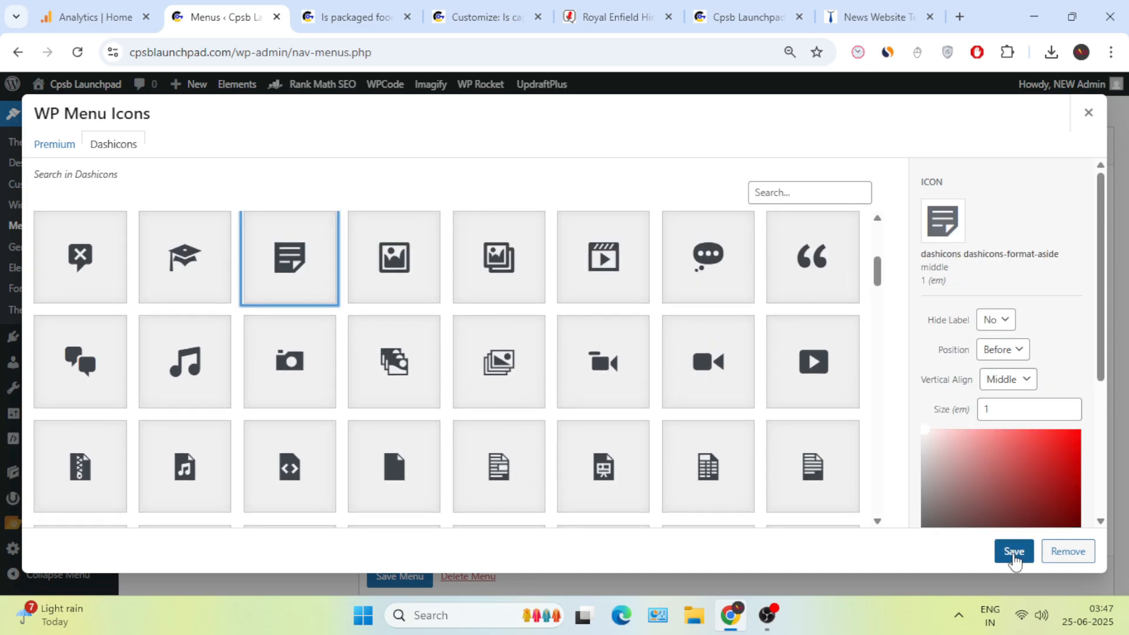
left_click(1014, 551)
Save the Main Navigation menu and reload the packaged foods article to view its header.
scroll(468, 423, "down", 2)
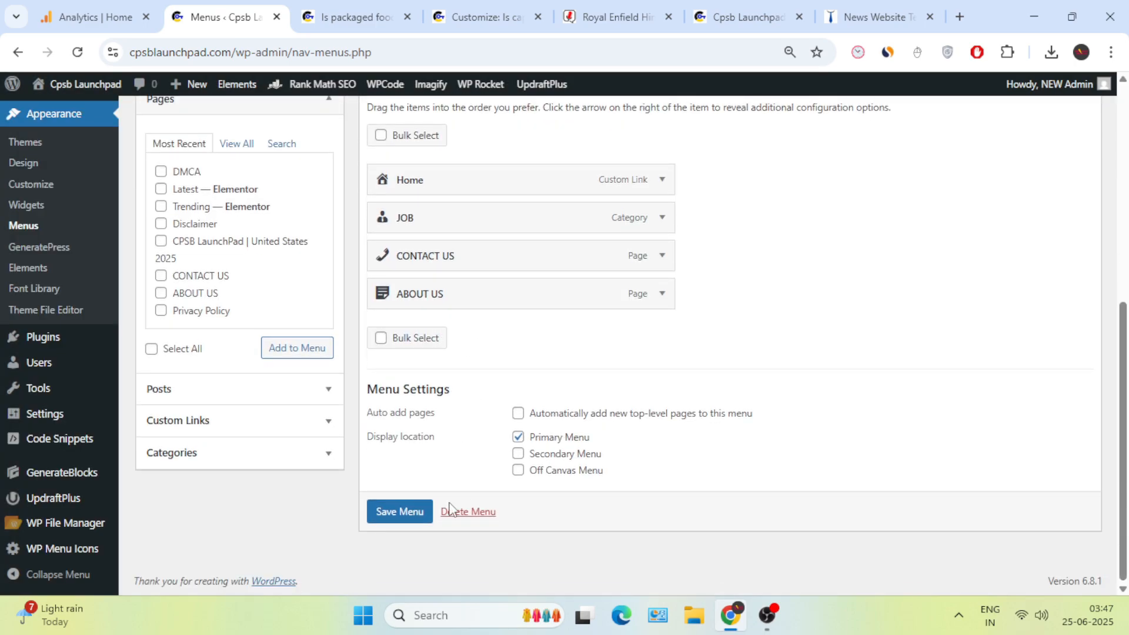
left_click(400, 510)
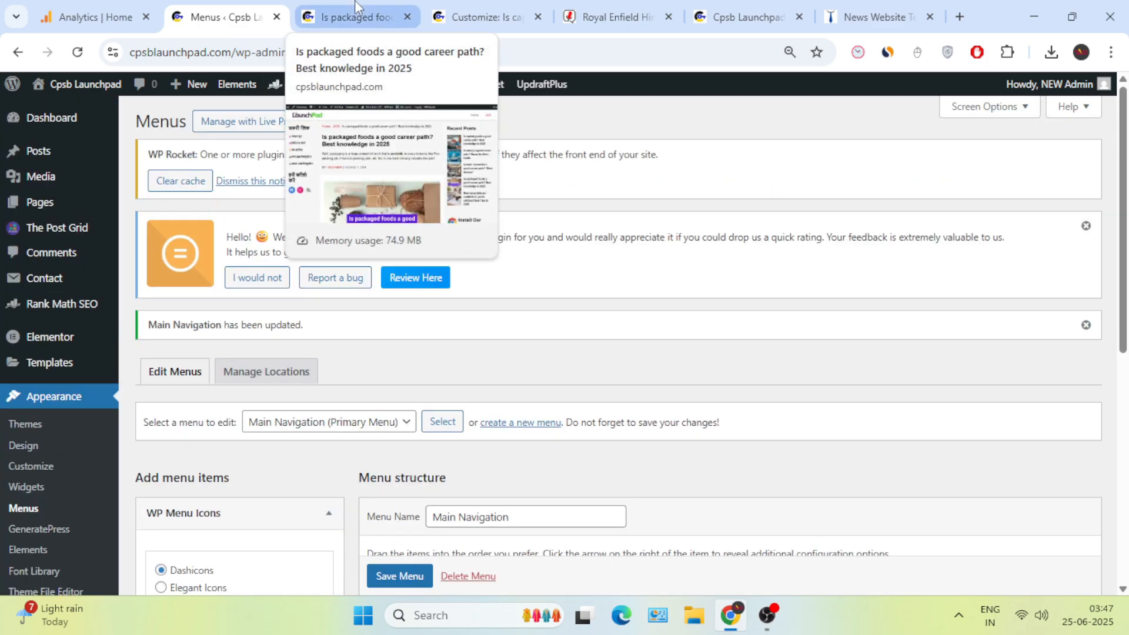
left_click(356, 7)
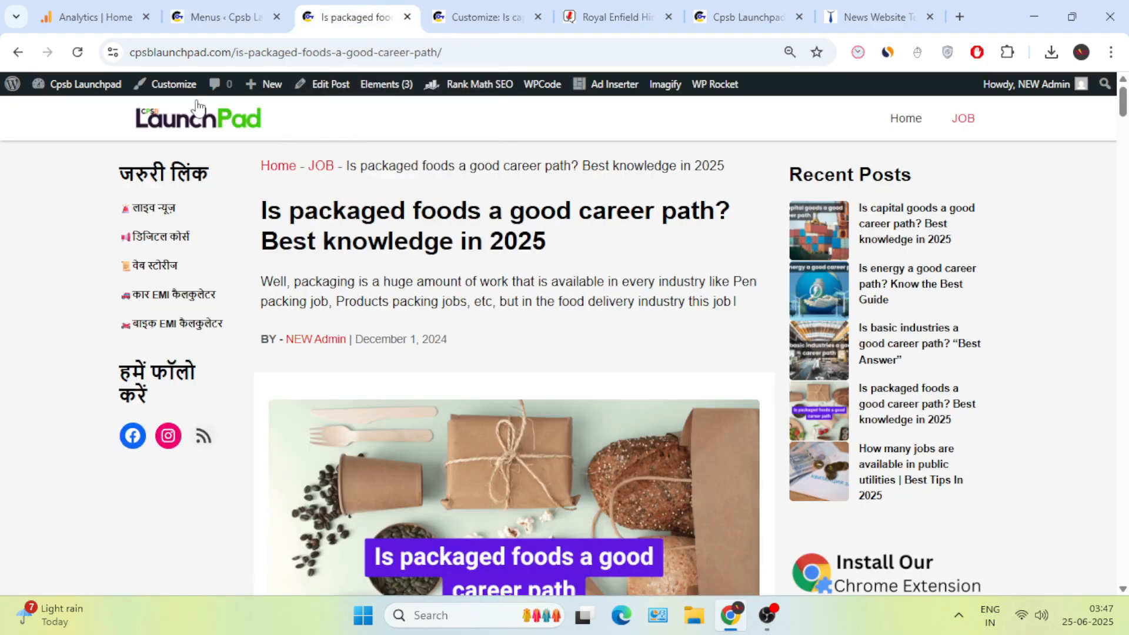
left_click(73, 53)
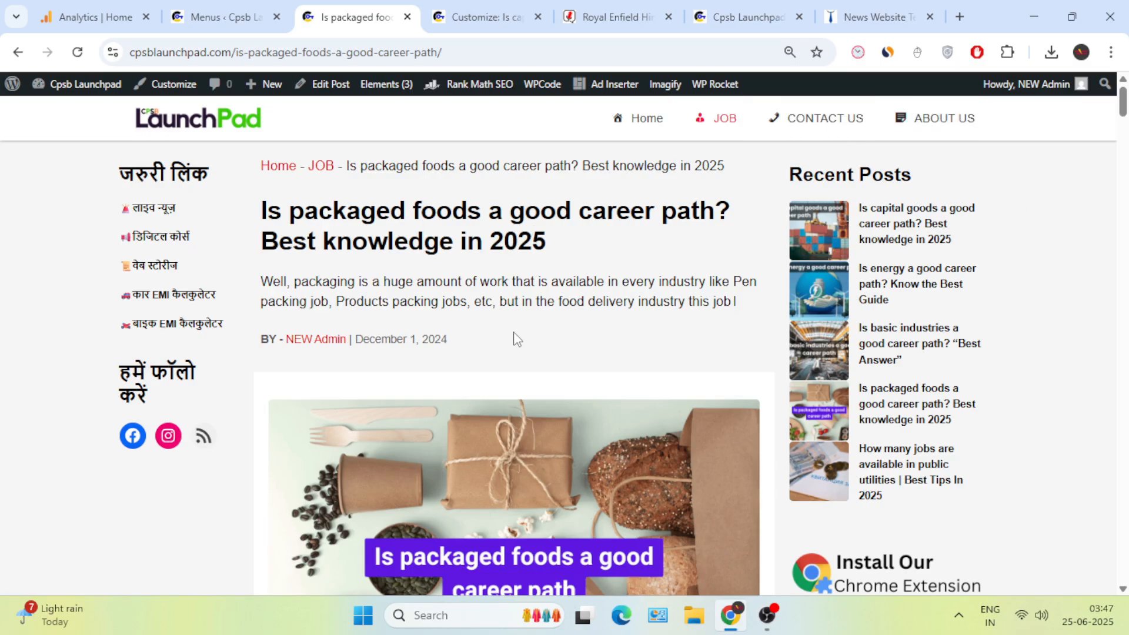
Review the article and the Cpsb Launchpad homepage down to its footer.
scroll(521, 318, "down", 20)
scroll(522, 321, "up", 20)
left_click(231, 141)
scroll(394, 341, "down", 10)
scroll(417, 378, "down", 15)
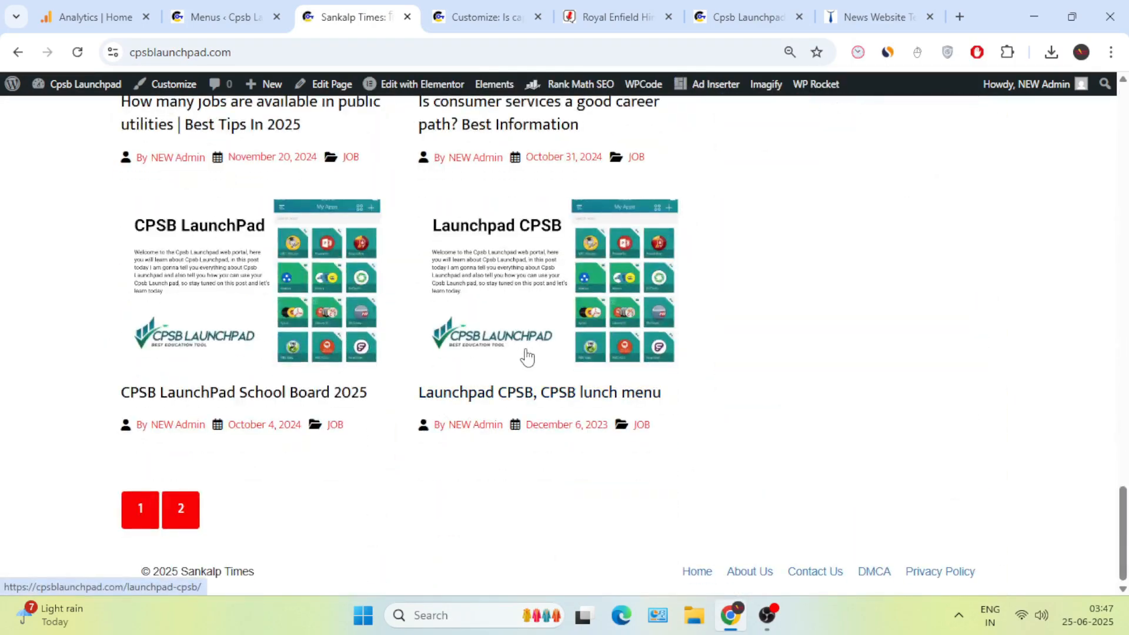
scroll(303, 252, "up", 3)
Open the Widgets page, expand Footer Widget 1 and bring up its block inserter.
left_click(247, 6)
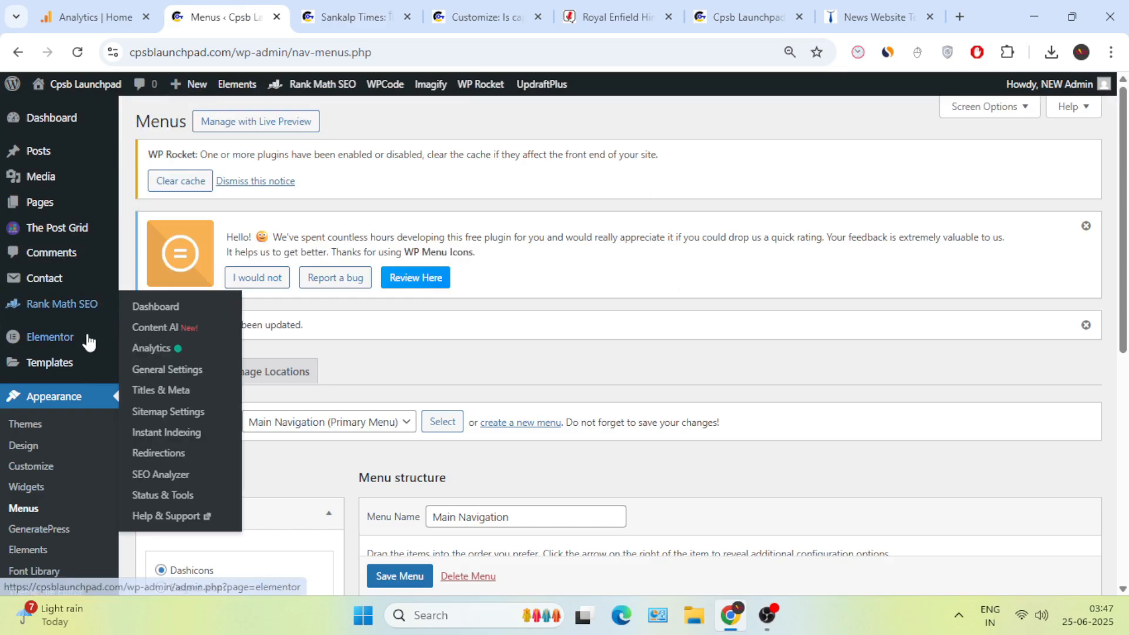
left_click(24, 492)
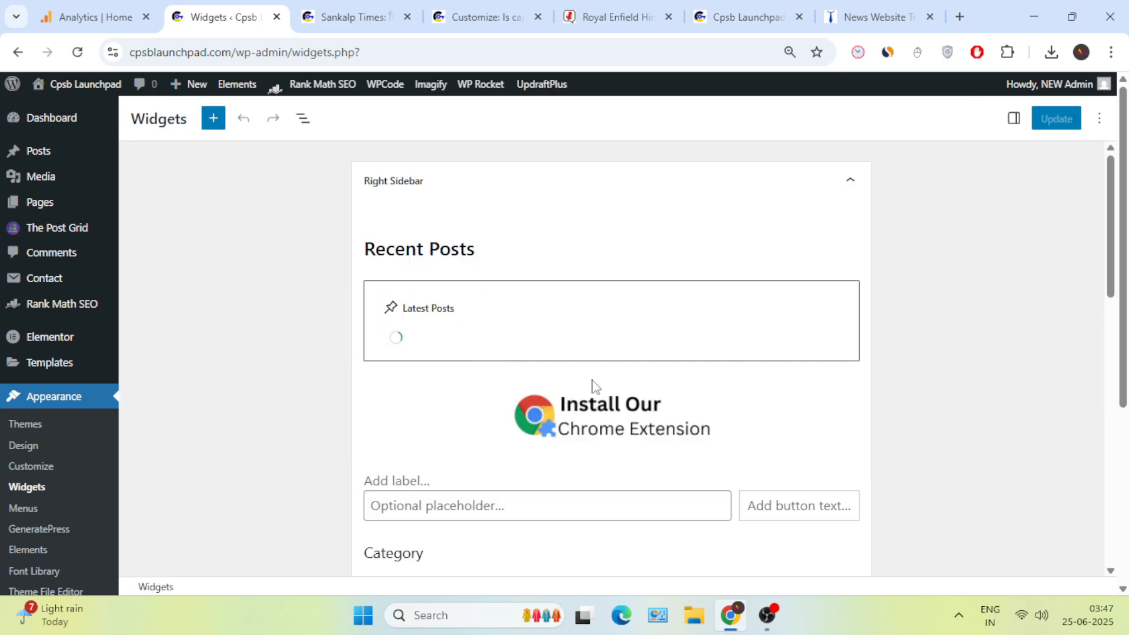
scroll(594, 384, "down", 4)
scroll(608, 378, "up", 4)
left_click(852, 191)
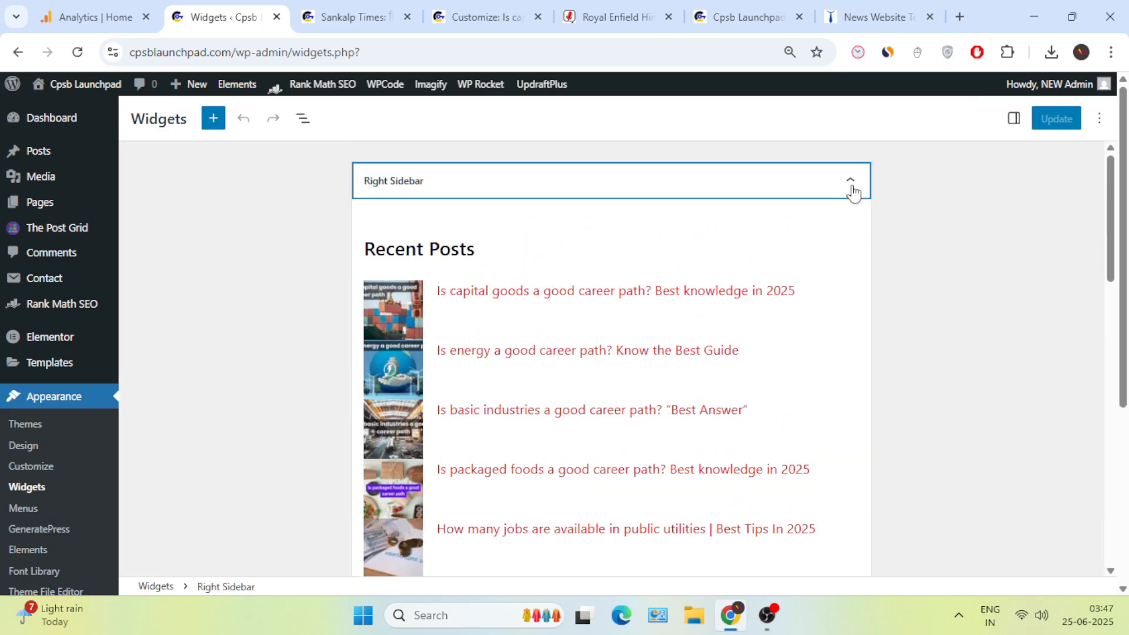
scroll(530, 412, "down", 2)
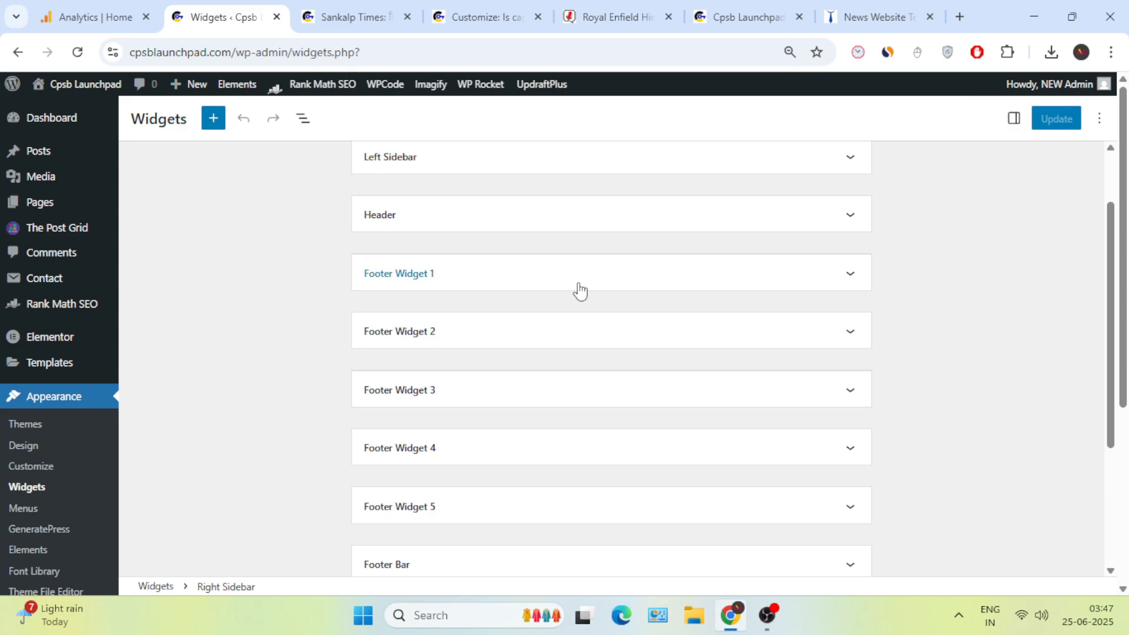
left_click(579, 288)
left_click(532, 330)
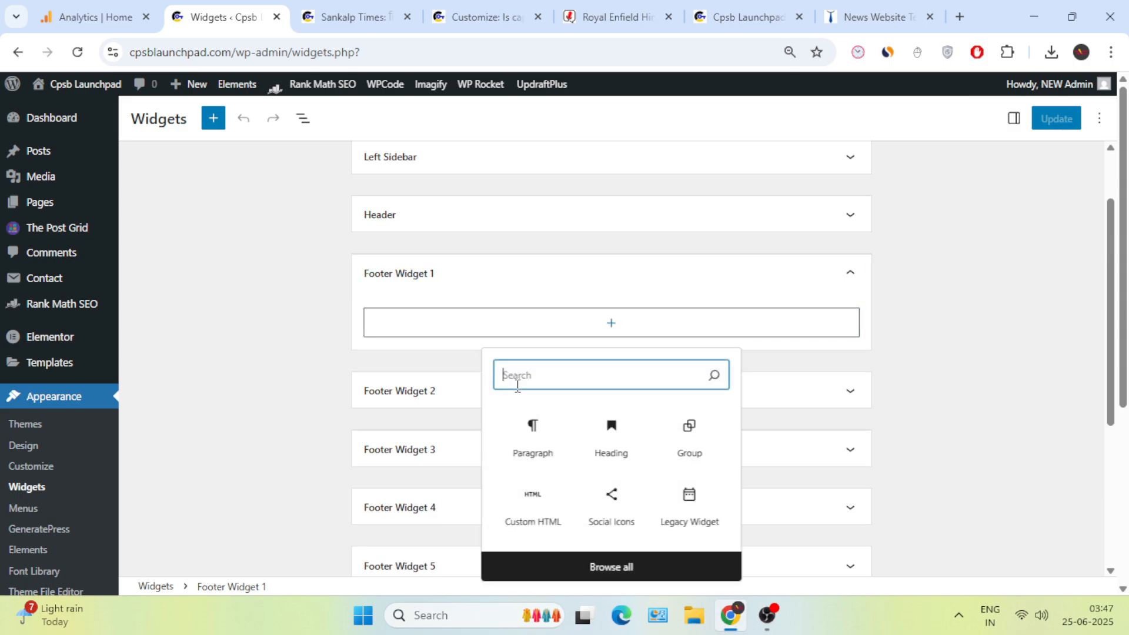
Copy "information of latest news. Stay tuned with us and get latest updates on News in India." from the Sankalp Times footer.
left_click(612, 17)
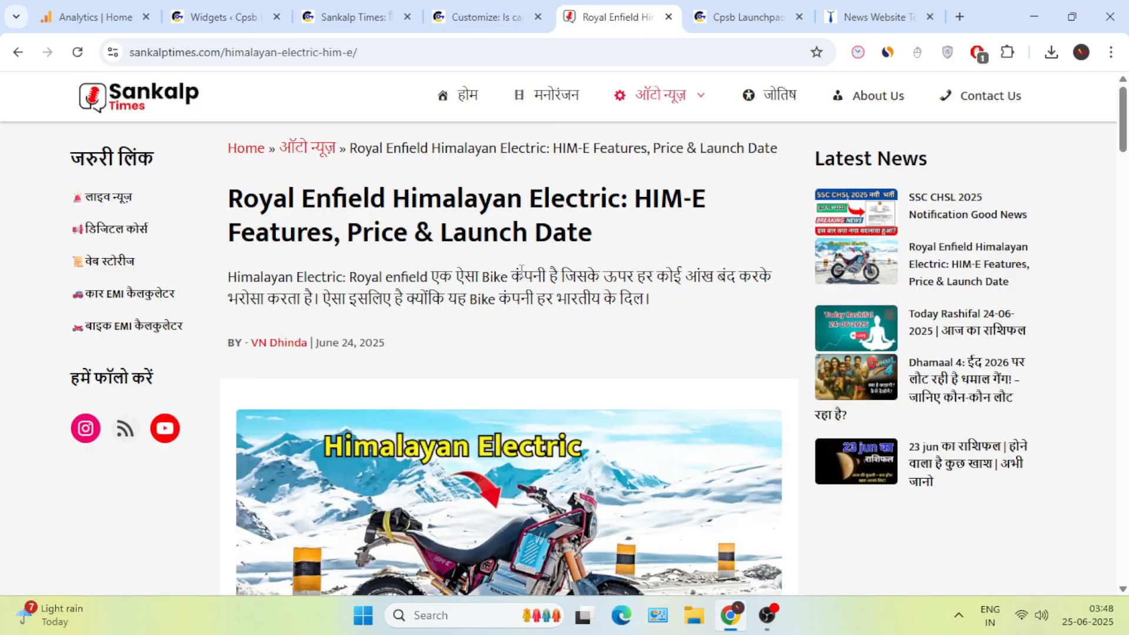
scroll(482, 414, "down", 15)
scroll(482, 414, "down", 5)
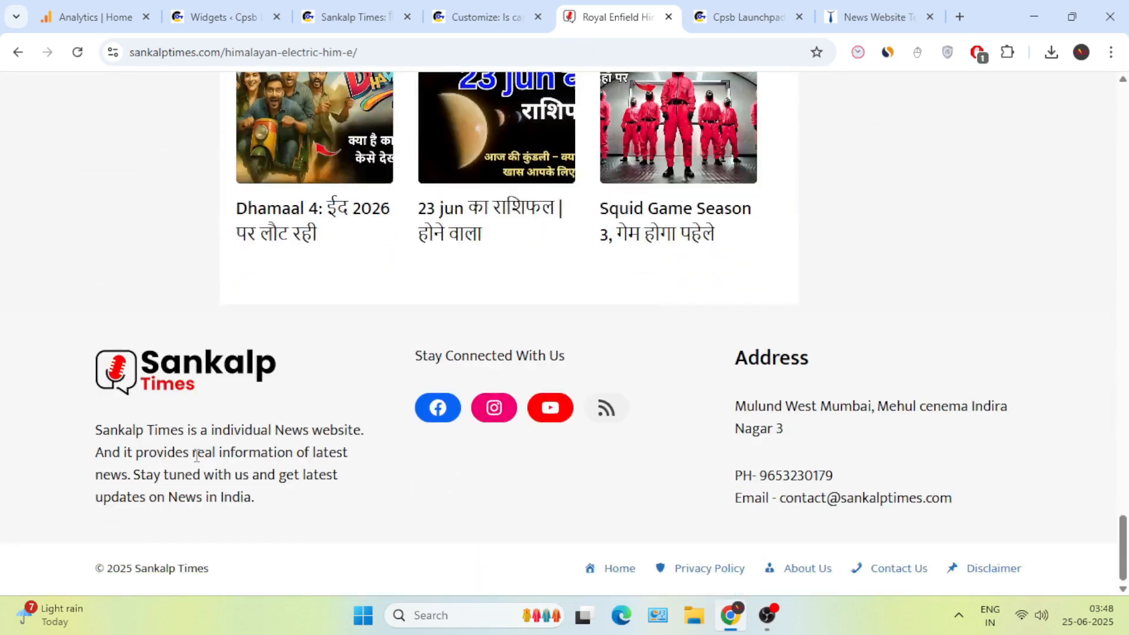
left_click_drag(264, 506, 116, 430)
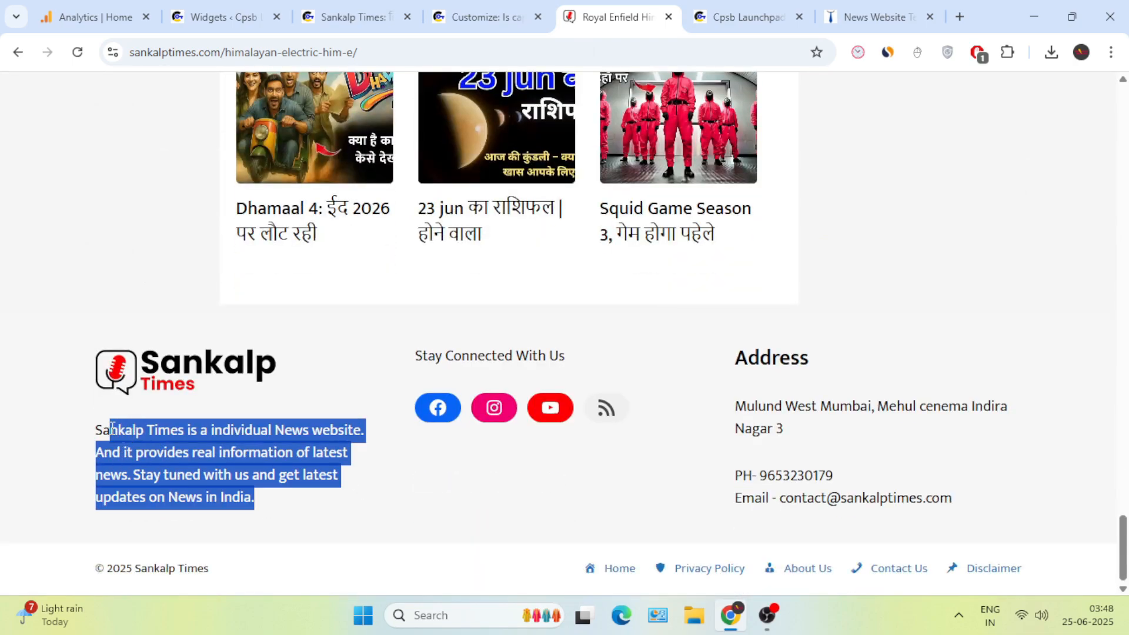
left_click(223, 436)
left_click_drag(256, 506, 214, 452)
right_click(234, 458)
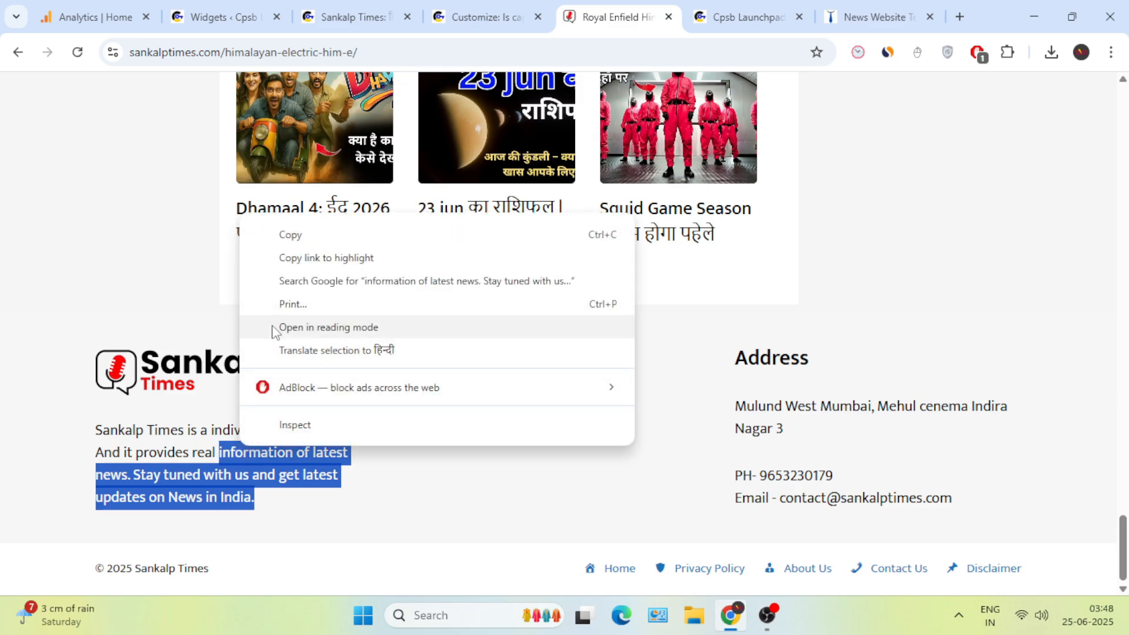
left_click(299, 233)
Add an Image block to Footer Widget 1 using Cpsb-launchpad-3.png from the media library.
left_click(223, 16)
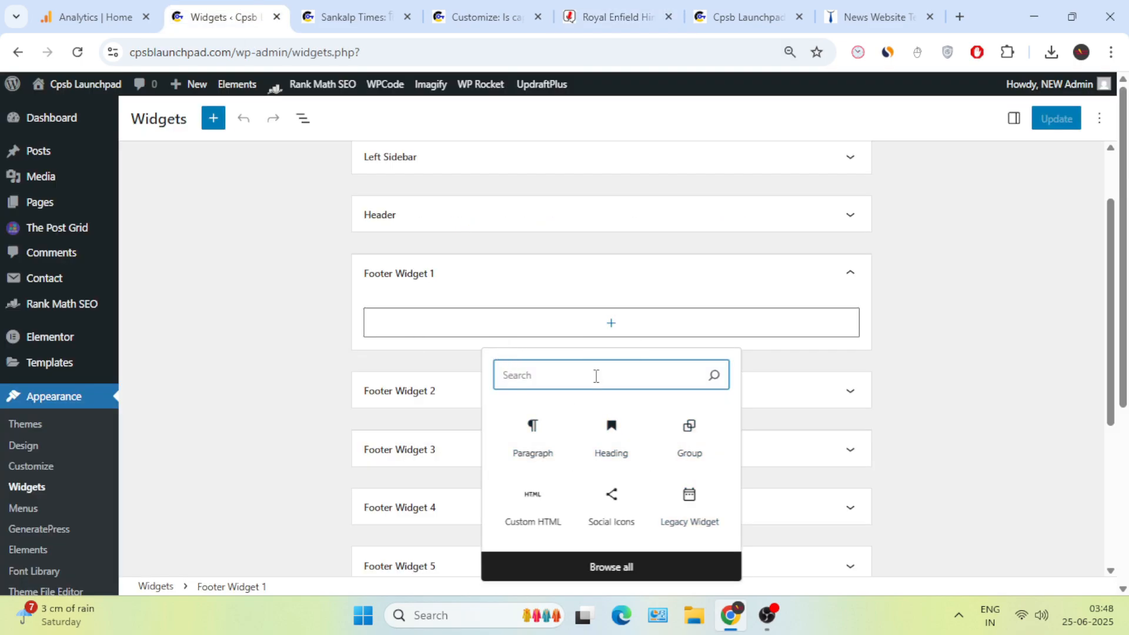
type("im")
left_click(534, 447)
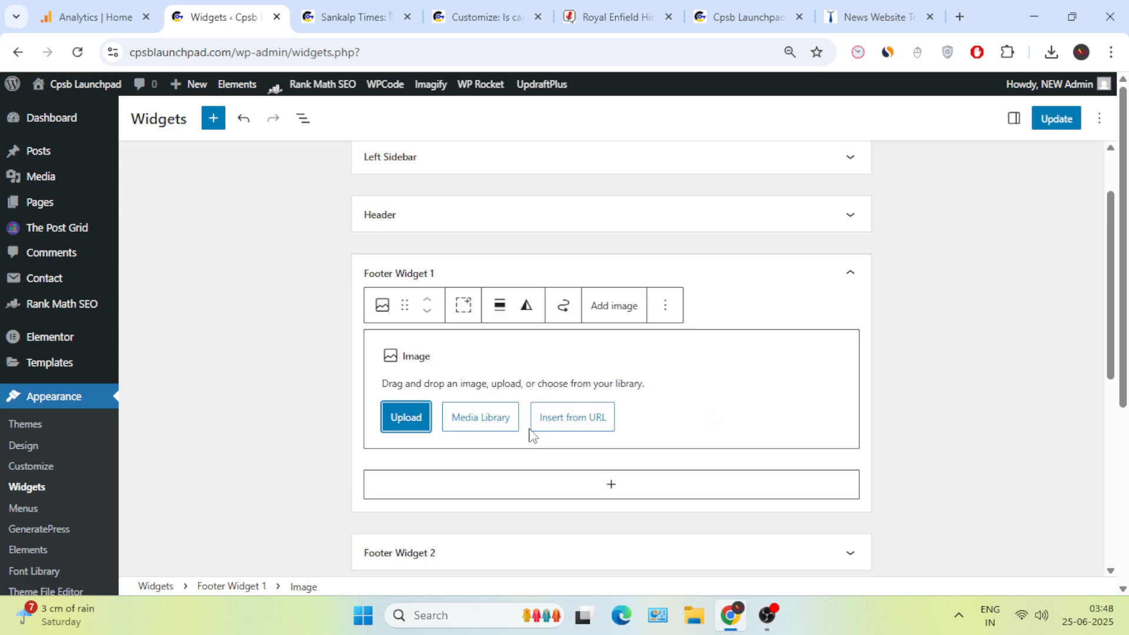
left_click(458, 417)
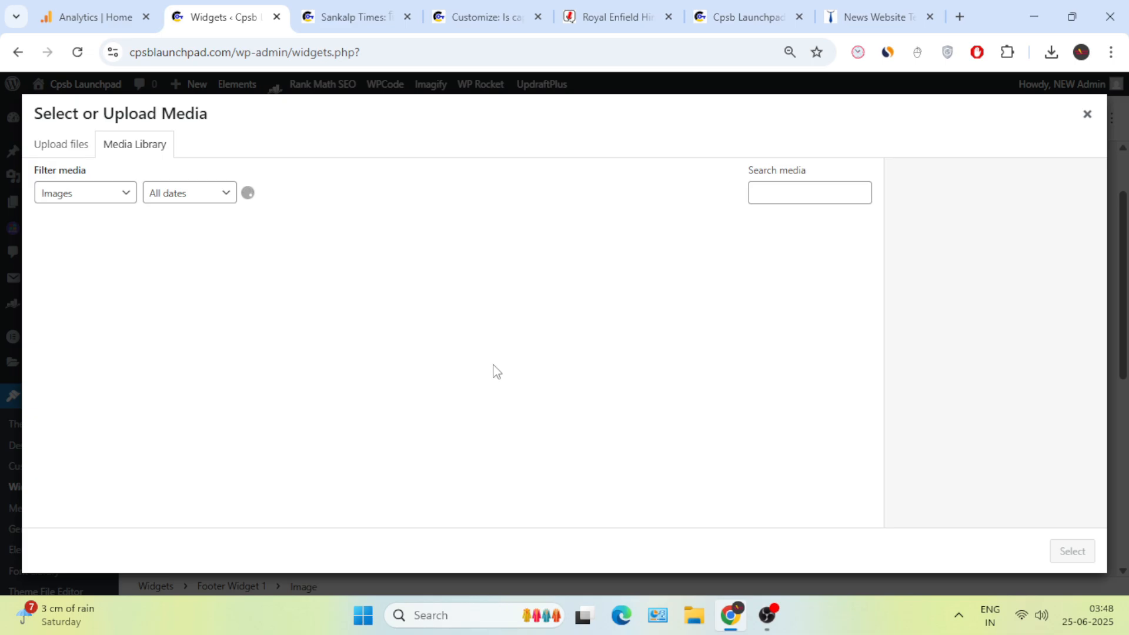
left_click(481, 269)
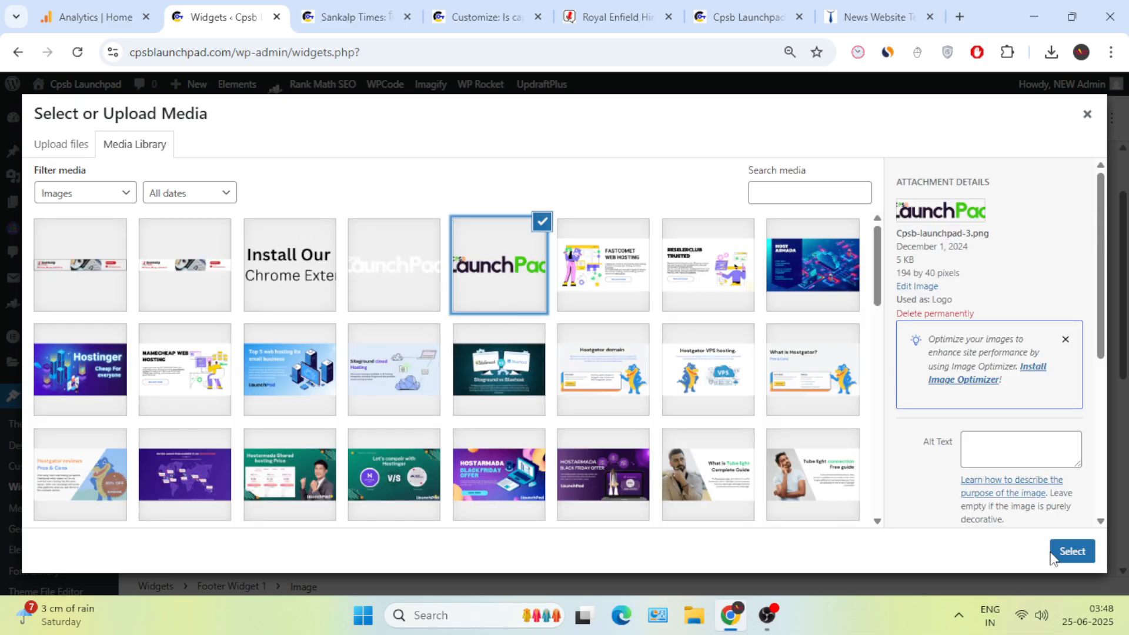
left_click(1066, 551)
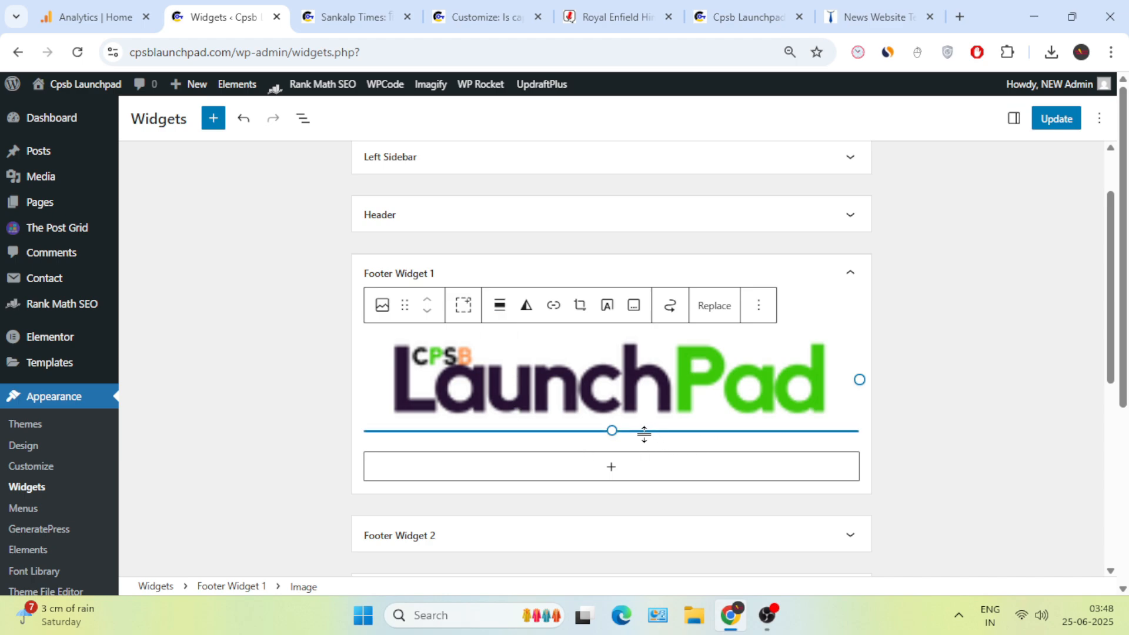
Add a paragraph with the copied Sankalp Times text below the Footer Widget 1 logo and update the widgets.
left_click(611, 467)
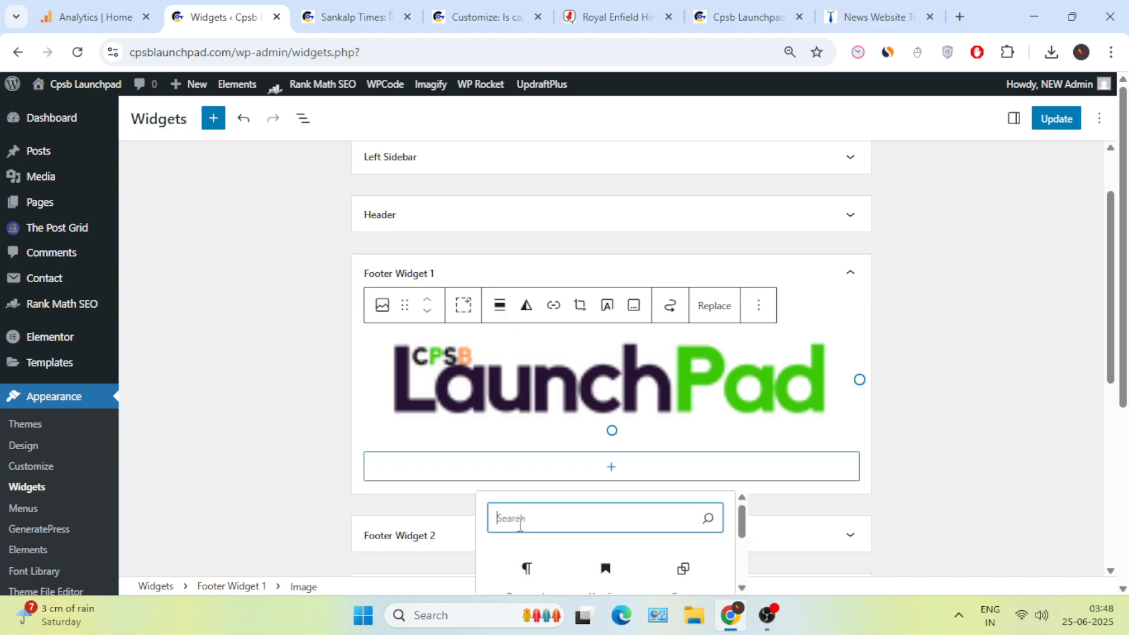
left_click(515, 566)
right_click(428, 477)
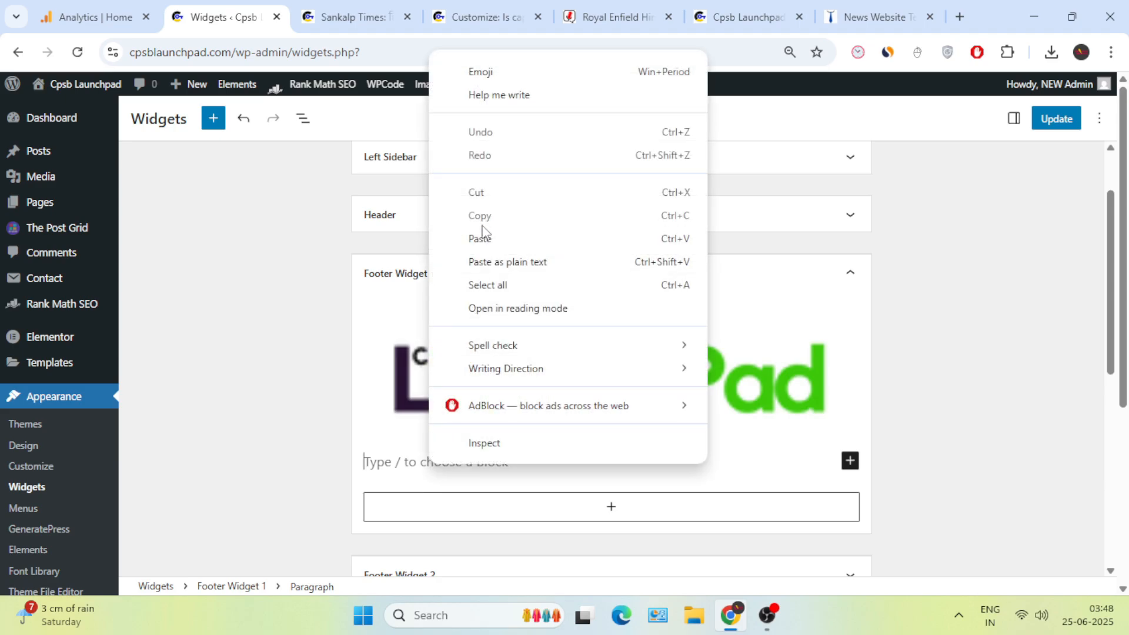
left_click(479, 234)
left_click(1054, 118)
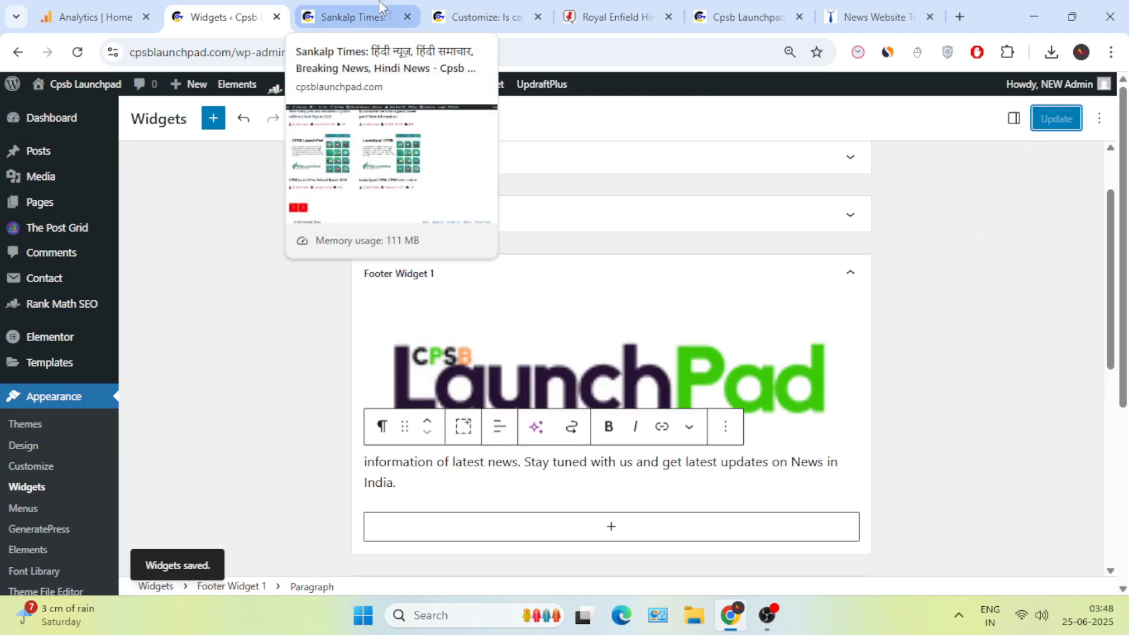
Reload the Cpsb Launchpad homepage and check the logo and text in the footer.
left_click(379, 17)
left_click(76, 54)
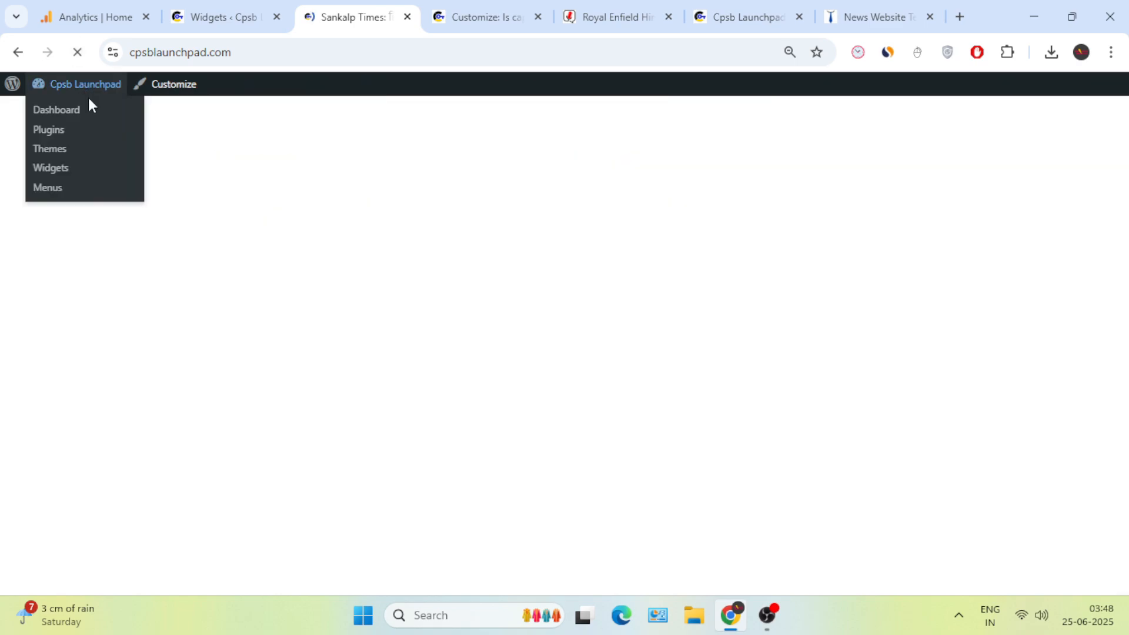
scroll(288, 364, "down", 3)
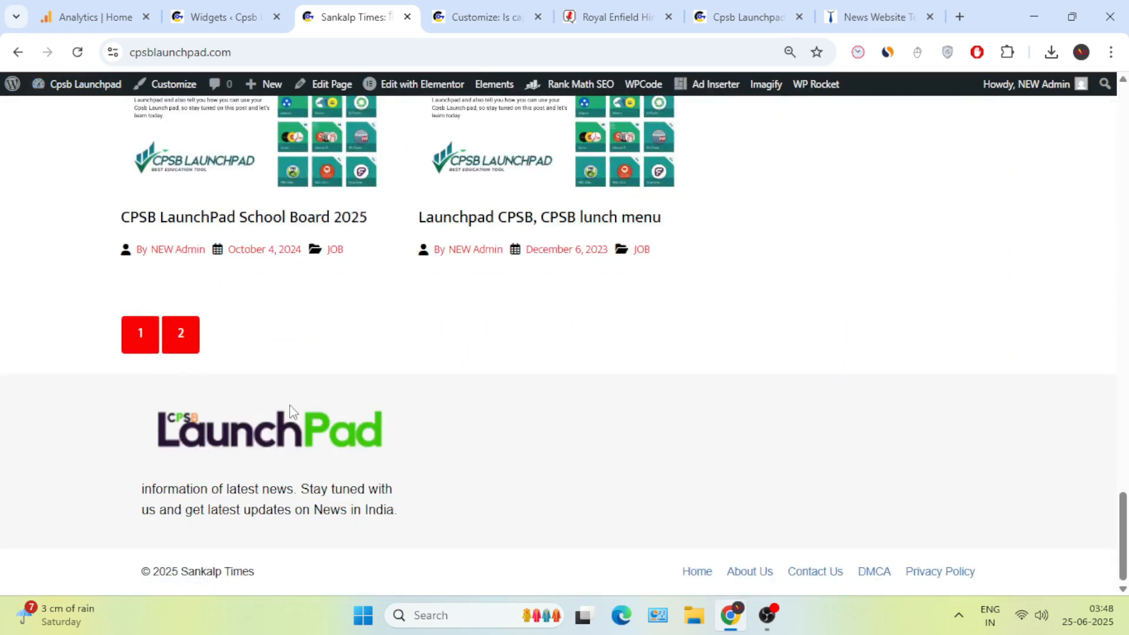
left_click_drag(424, 531, 278, 436)
left_click(288, 312)
Align the Footer Widget 1 logo left and shrink it to just over half the widget's width, saving the widgets.
left_click(224, 16)
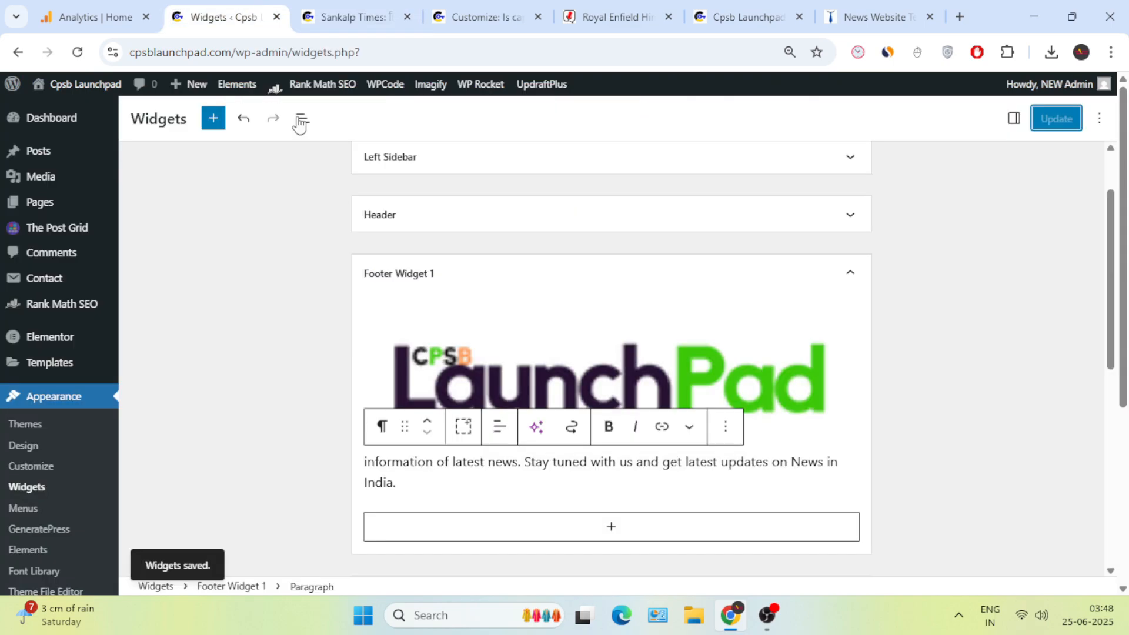
left_click(450, 372)
left_click(500, 305)
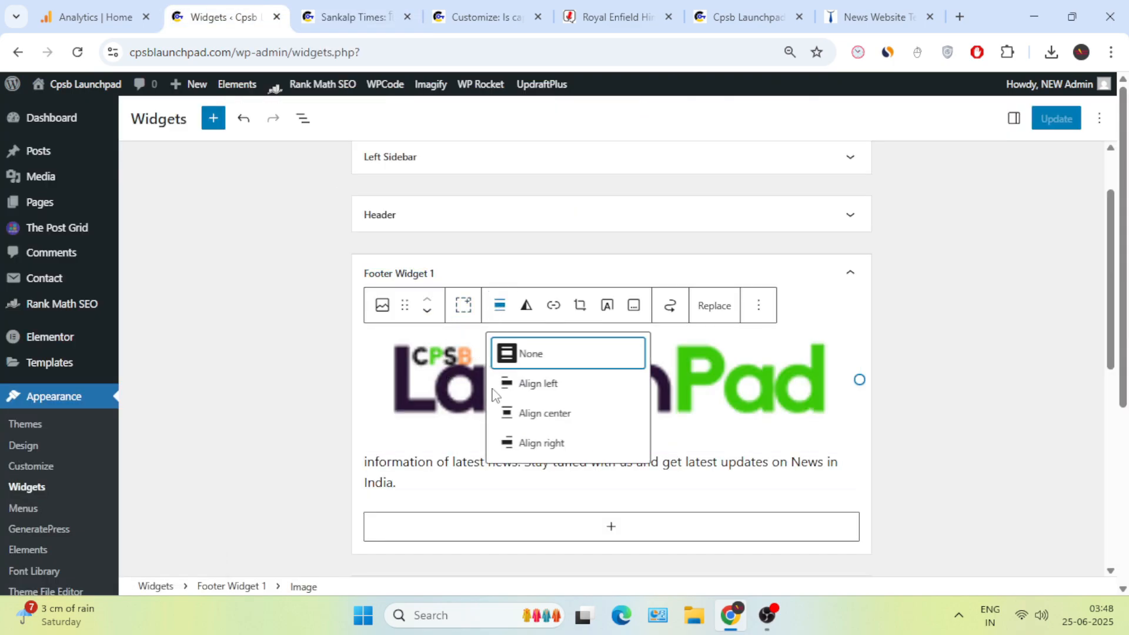
left_click(507, 383)
left_click_drag(859, 381, 649, 391)
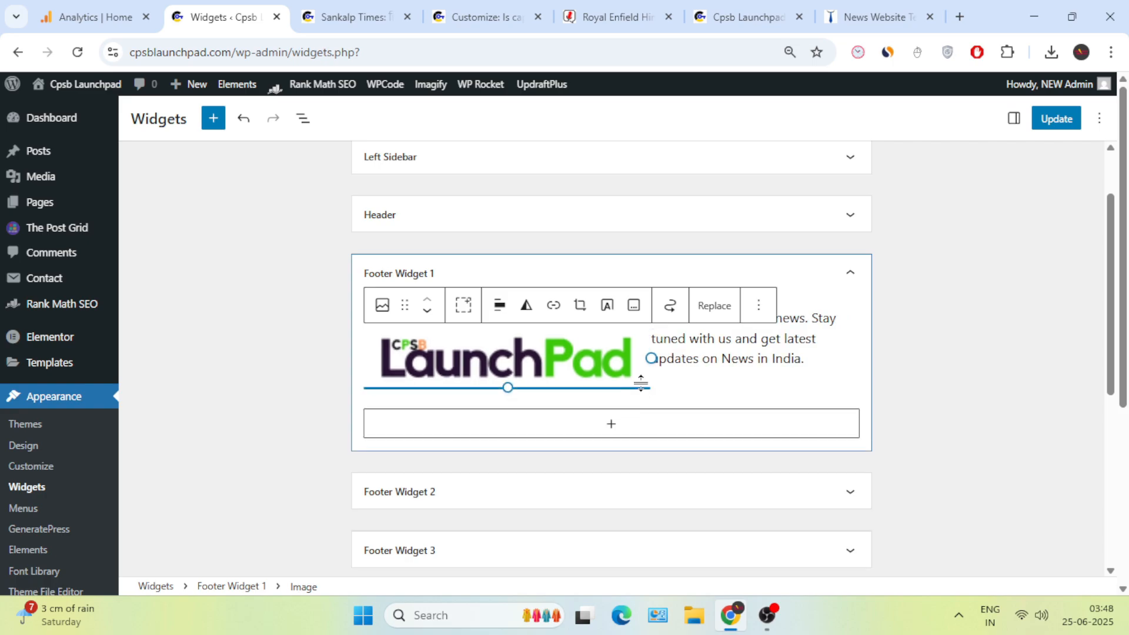
Copy the "Stay Connected With Us" text from the Sankalp Times footer.
left_click(486, 17)
left_click(616, 17)
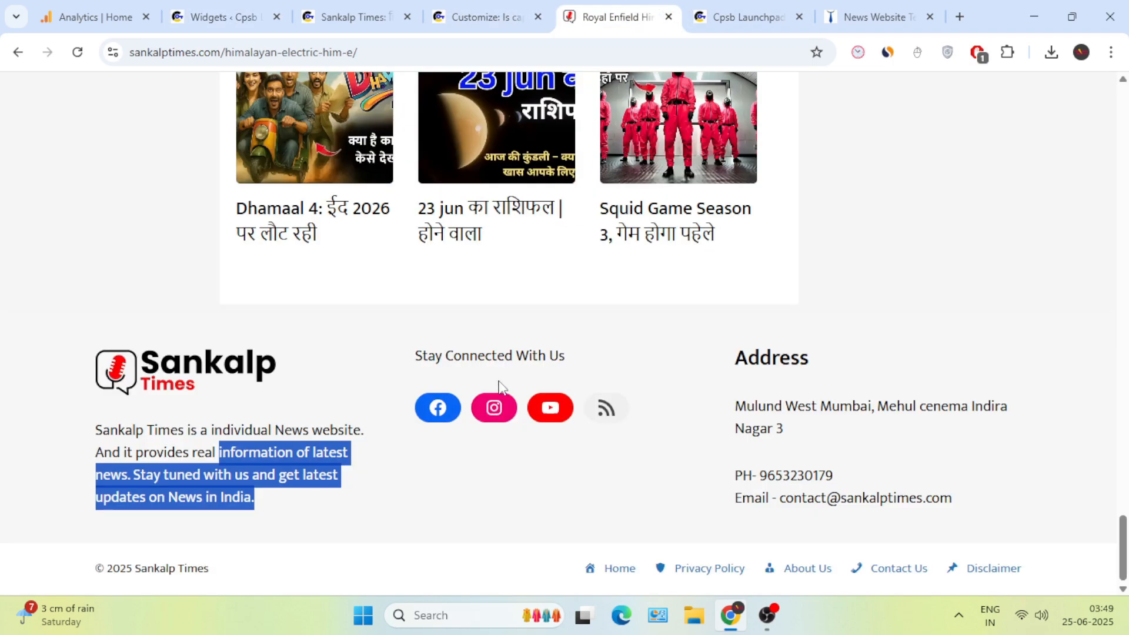
left_click(645, 441)
left_click_drag(567, 356, 411, 365)
right_click(458, 362)
left_click(506, 380)
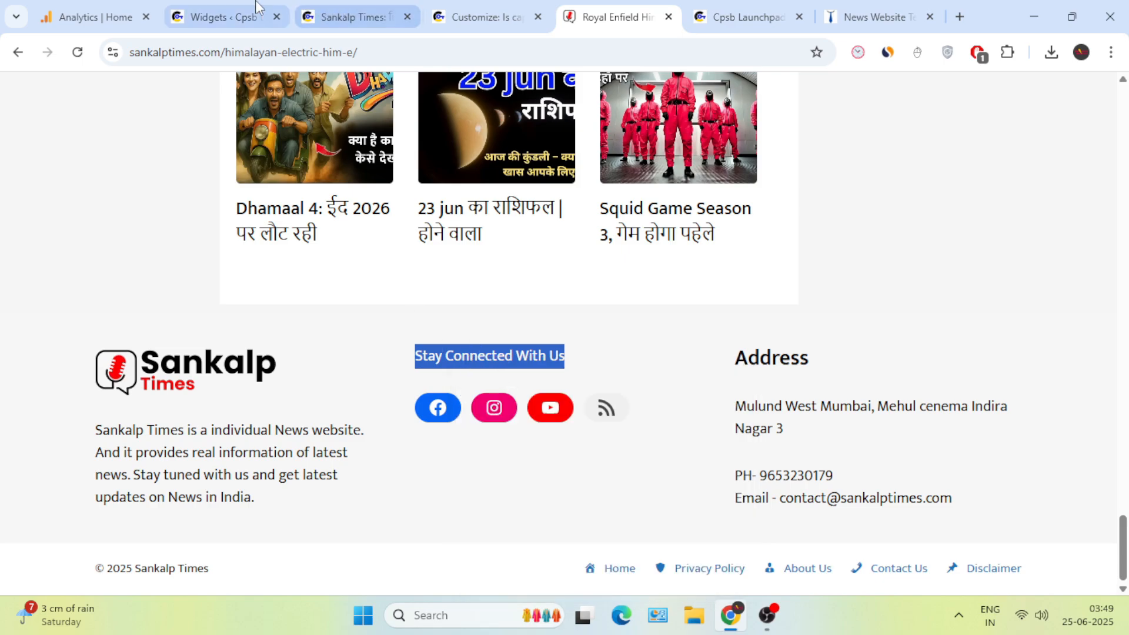
Add a paragraph reading "Stay Connected With Us" to Footer Widget 2 and select its text.
left_click(223, 17)
left_click(535, 276)
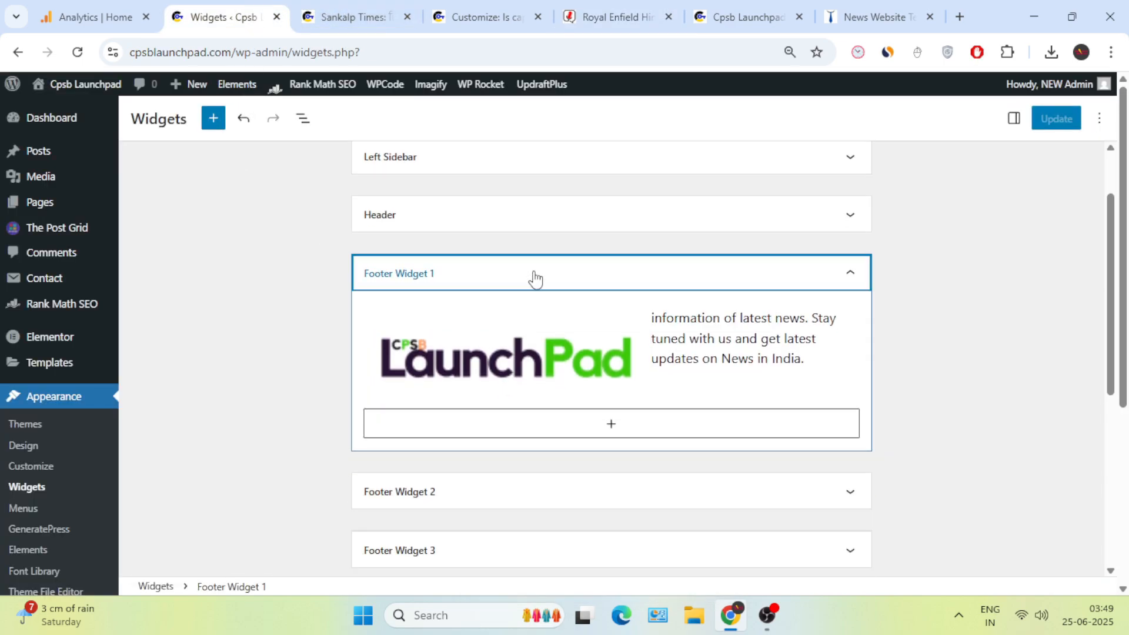
left_click(456, 494)
scroll(471, 447, "down", 3)
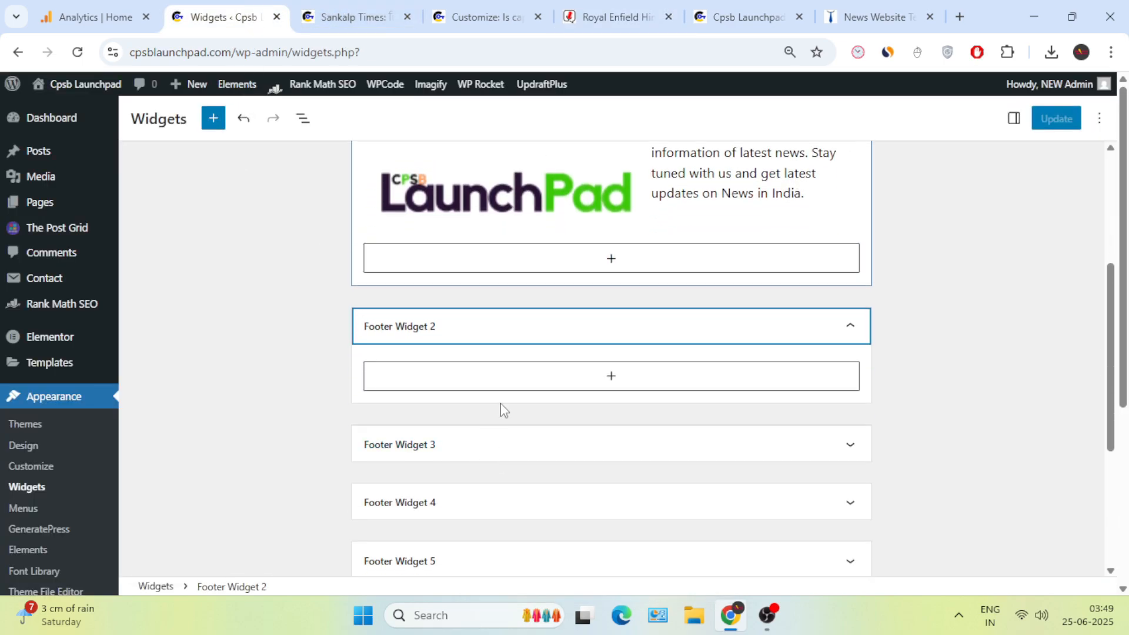
left_click(487, 385)
left_click(523, 485)
right_click(447, 385)
left_click(497, 371)
triple_click(441, 373)
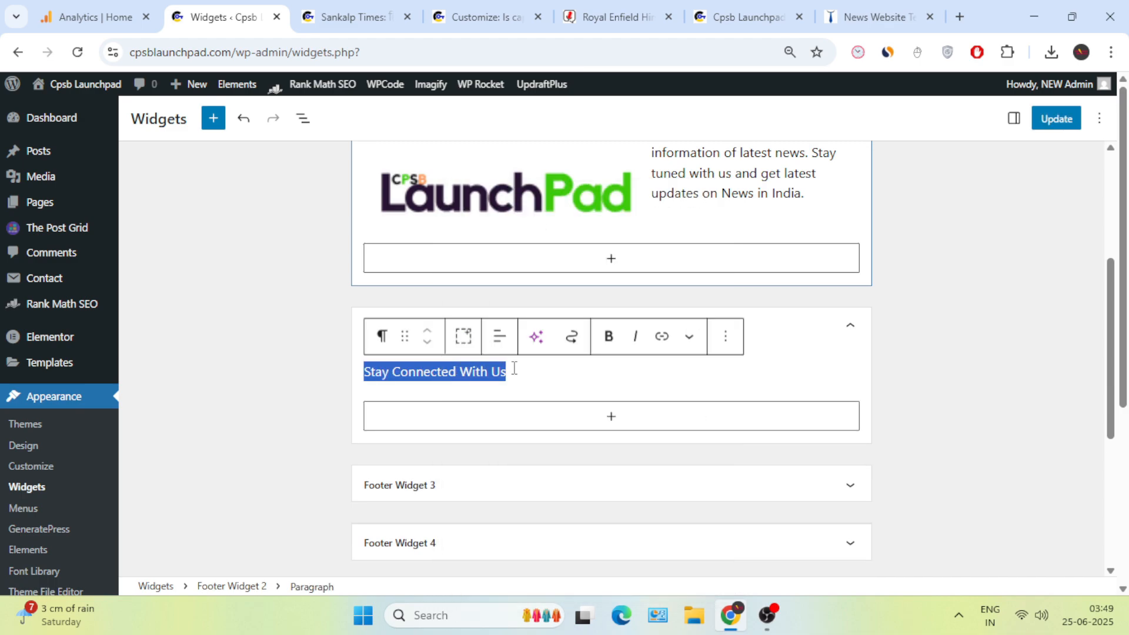
Make the "Stay Connected With Us" text in Footer Widget 2 bold and add an empty paragraph below it.
left_click(609, 336)
left_click(544, 370)
key("Return")
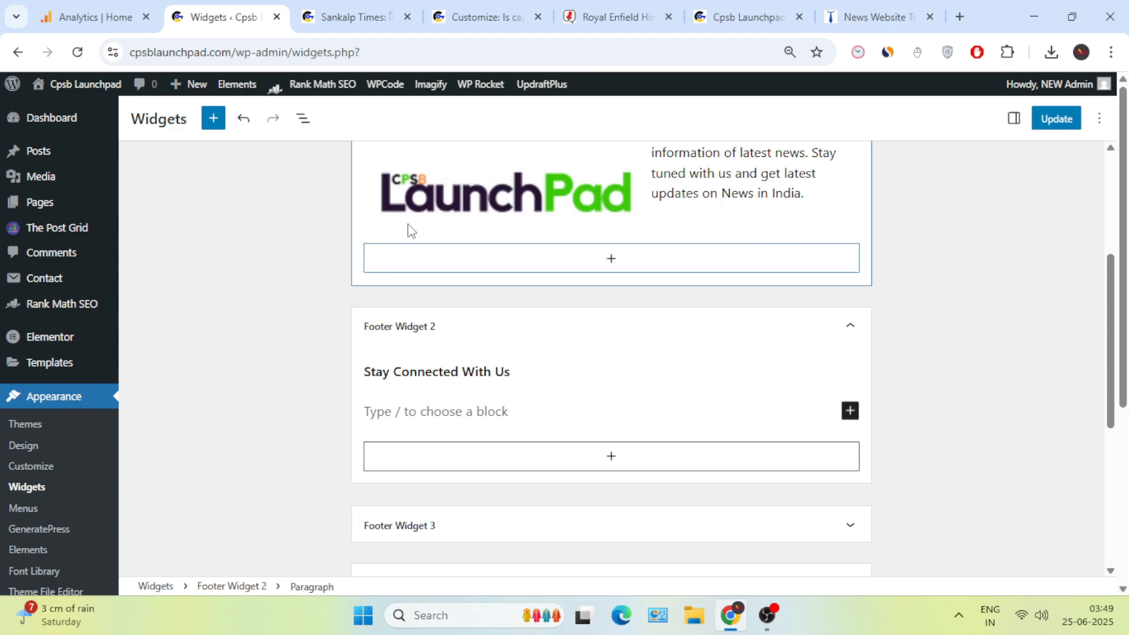
Try to copy the Left Sidebar's Social Icons block in the Customizer while previewing the "Is capital goods a good career path?" post.
left_click(532, 17)
scroll(665, 394, "down", 5)
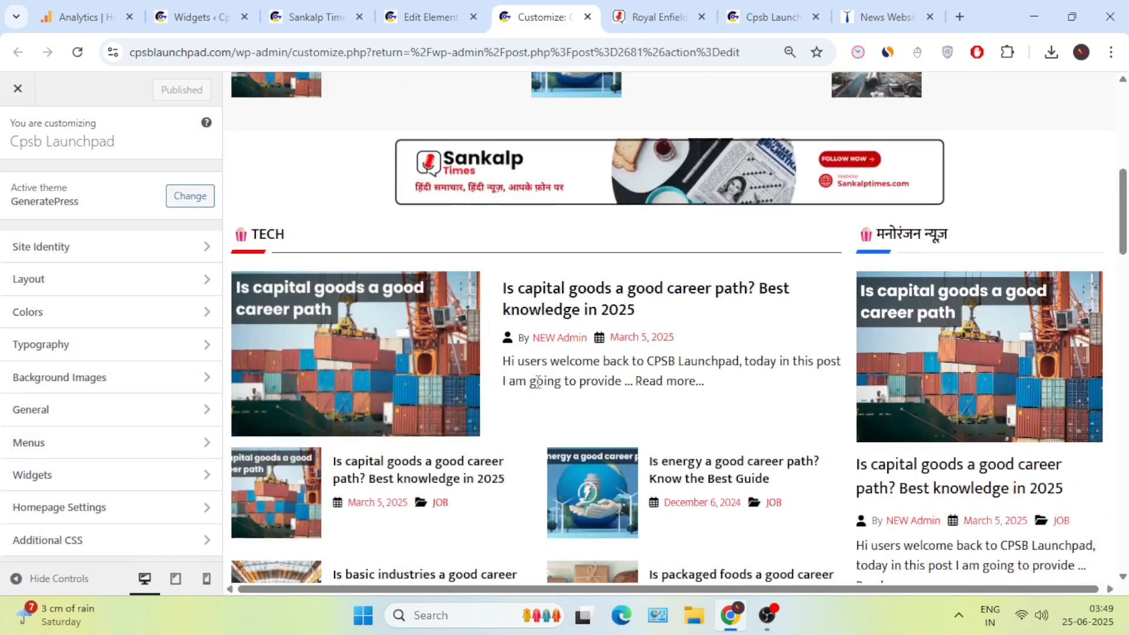
left_click(45, 475)
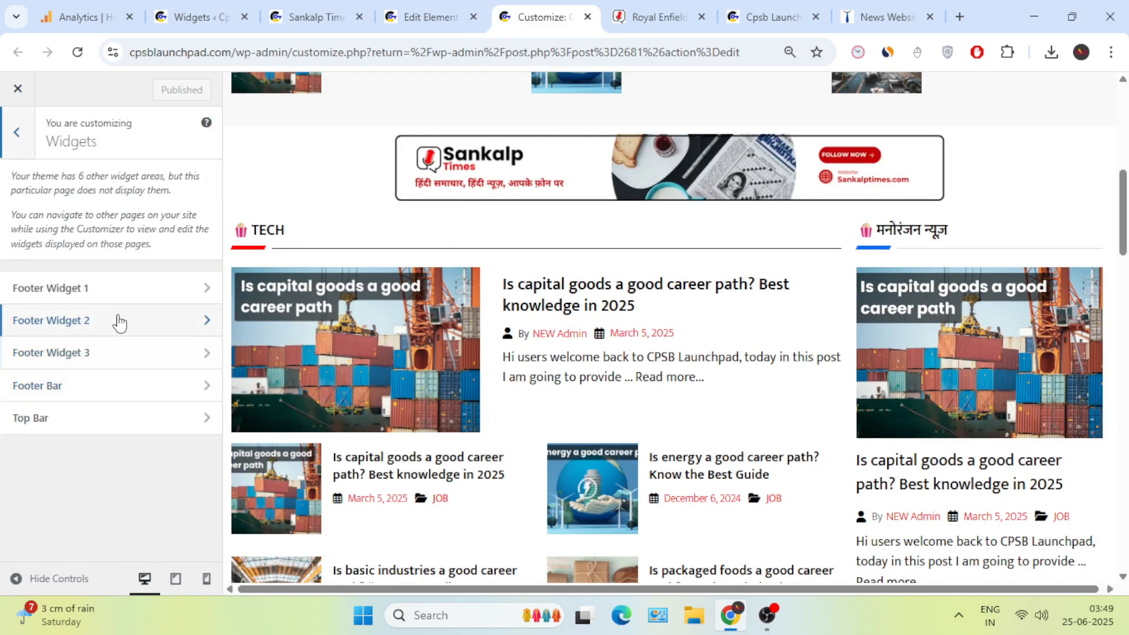
left_click(550, 307)
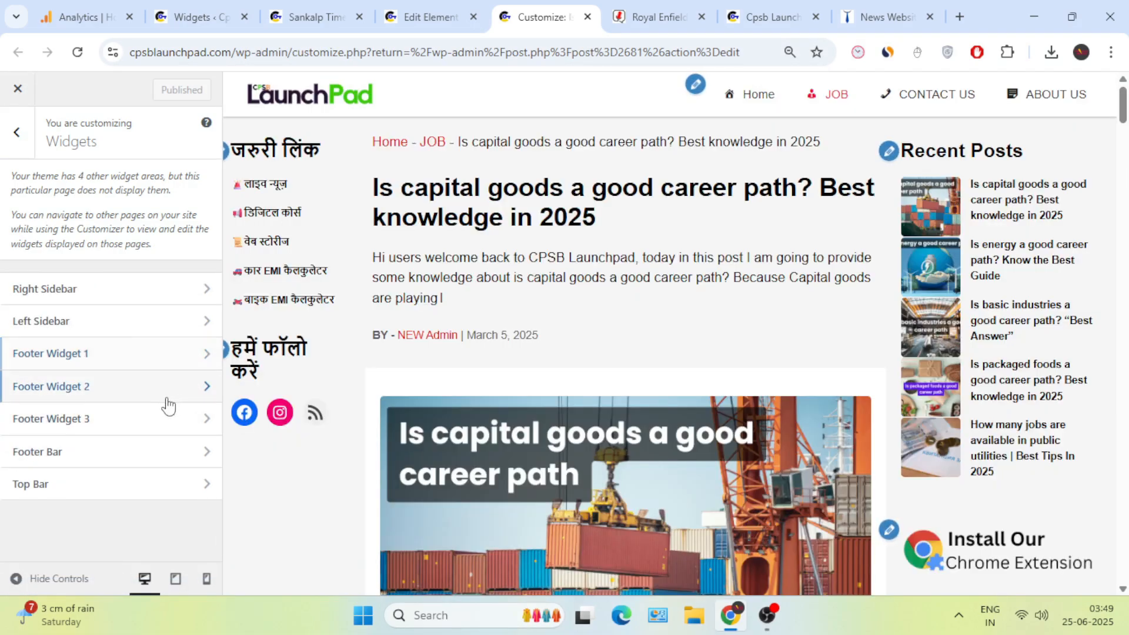
left_click(96, 322)
scroll(157, 433, "down", 2)
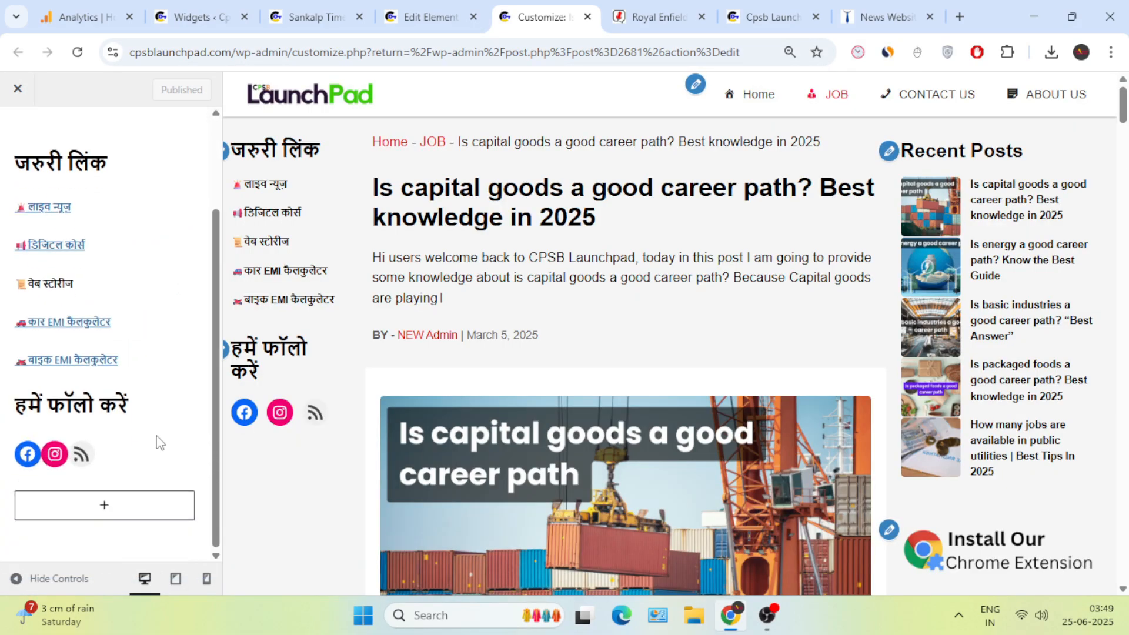
left_click(119, 451)
right_click(121, 460)
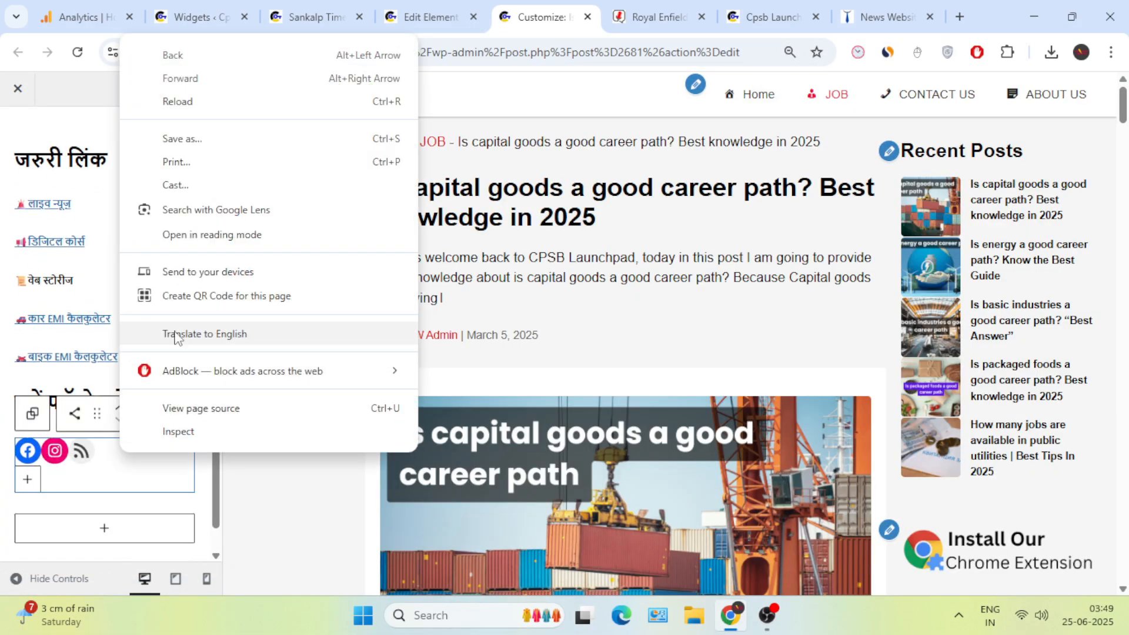
left_click(107, 479)
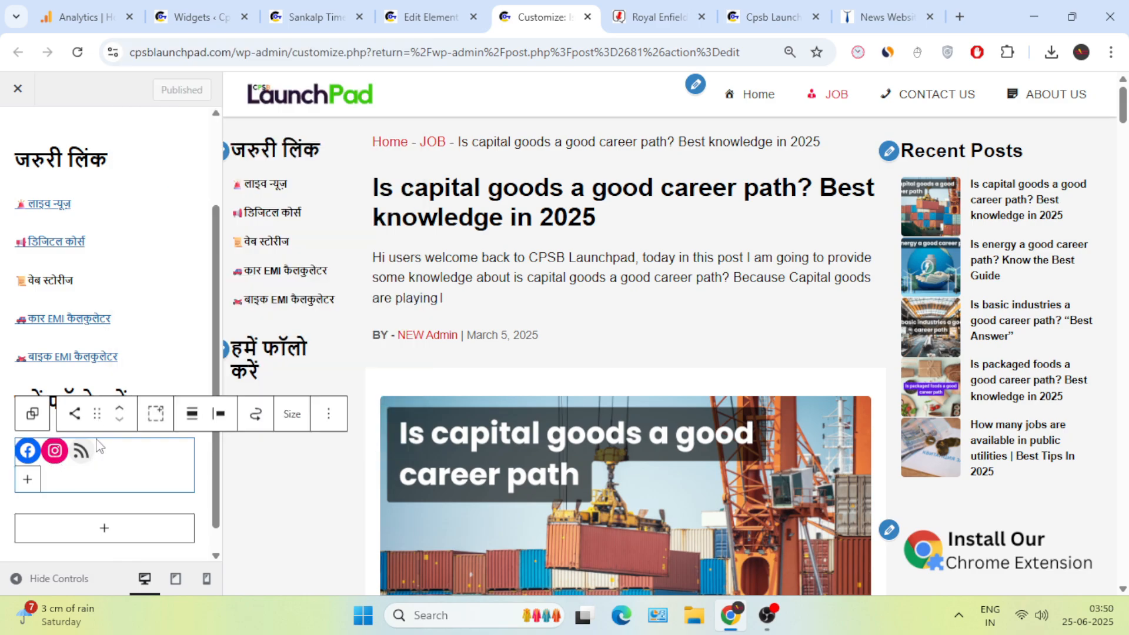
Copy the Social Icons block from the Left Sidebar area on the Widgets page.
left_click(152, 7)
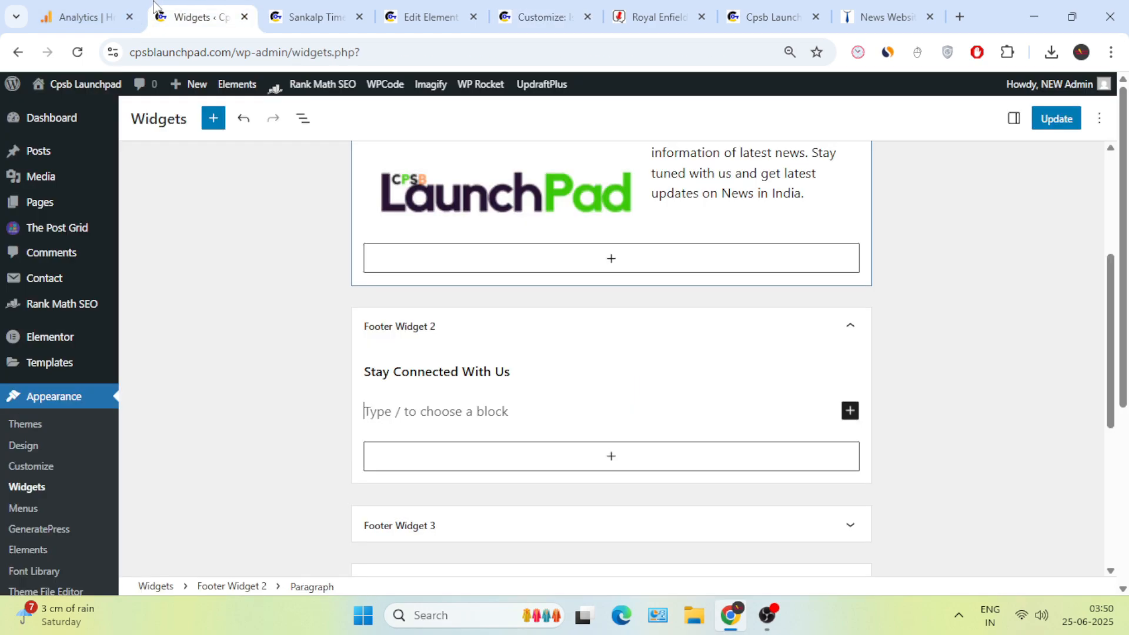
scroll(441, 262, "up", 5)
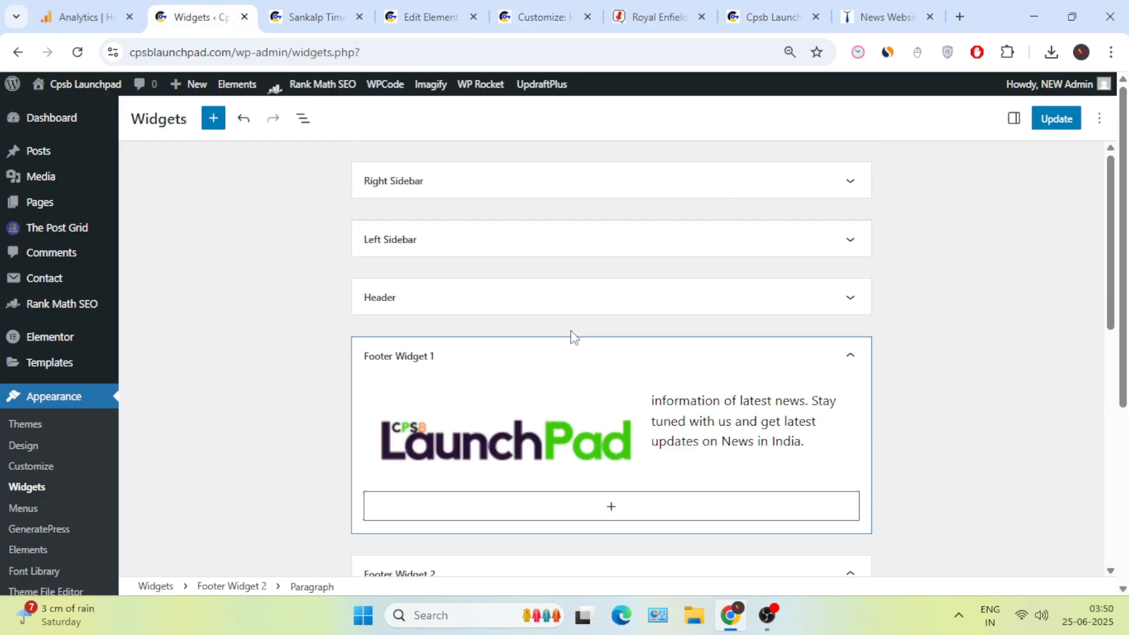
left_click(510, 242)
scroll(510, 347, "down", 4)
left_click(500, 297)
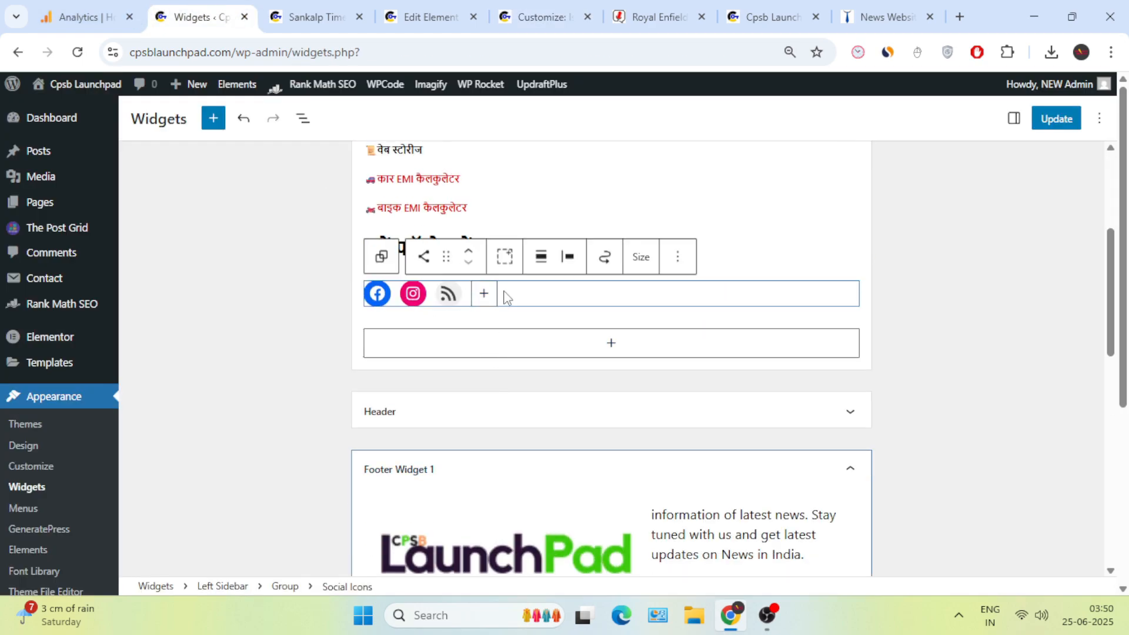
key("ctrl+c")
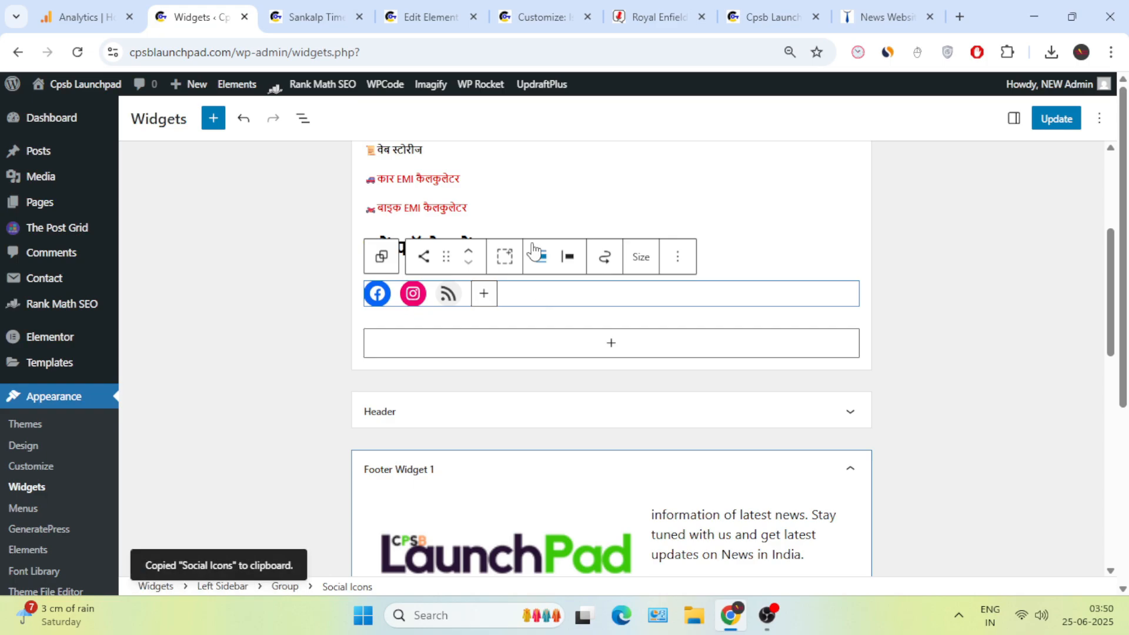
Paste the Social Icons block below "Stay Connected With Us" in Footer Widget 2 and save the widgets.
scroll(532, 394, "down", 5)
scroll(531, 445, "down", 4)
left_click(482, 196)
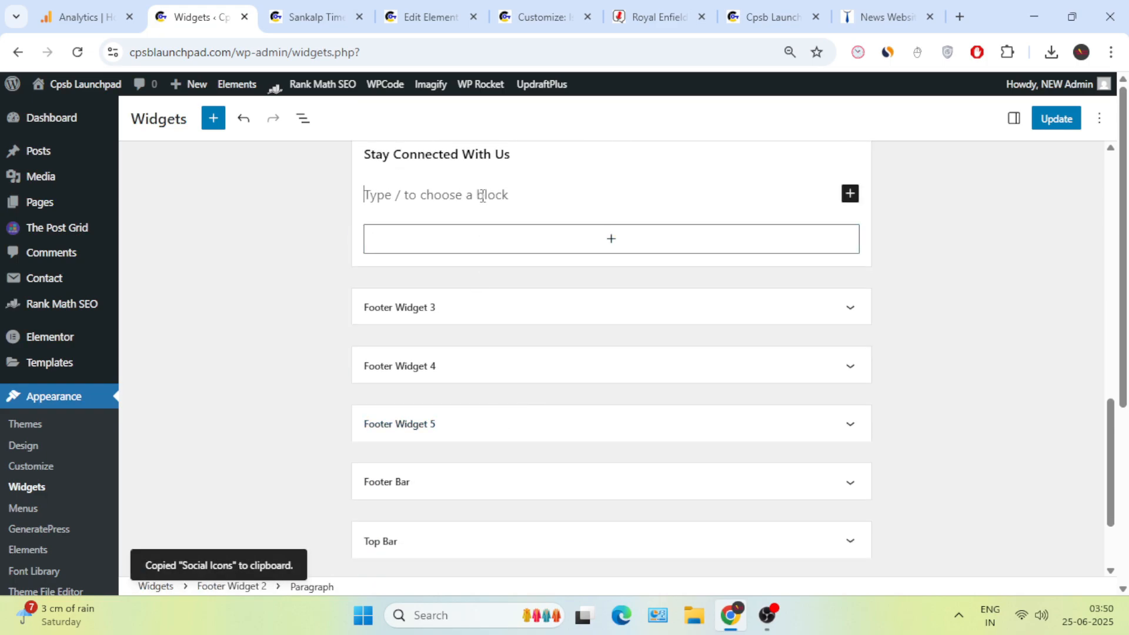
key("ctrl+v")
scroll(655, 305, "up", 3)
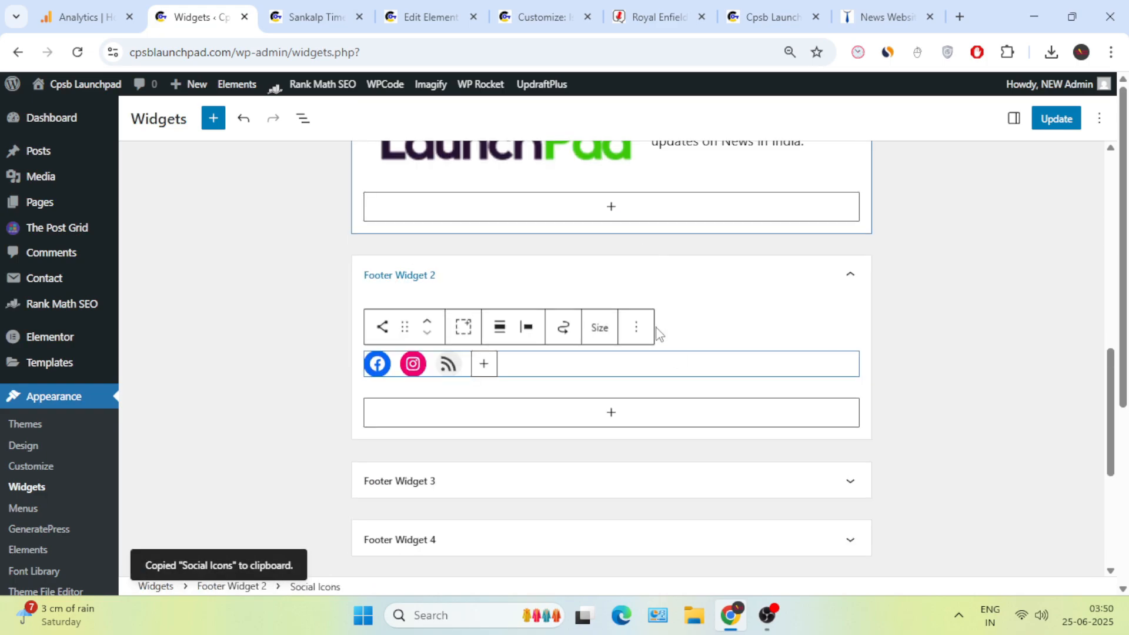
left_click(1057, 118)
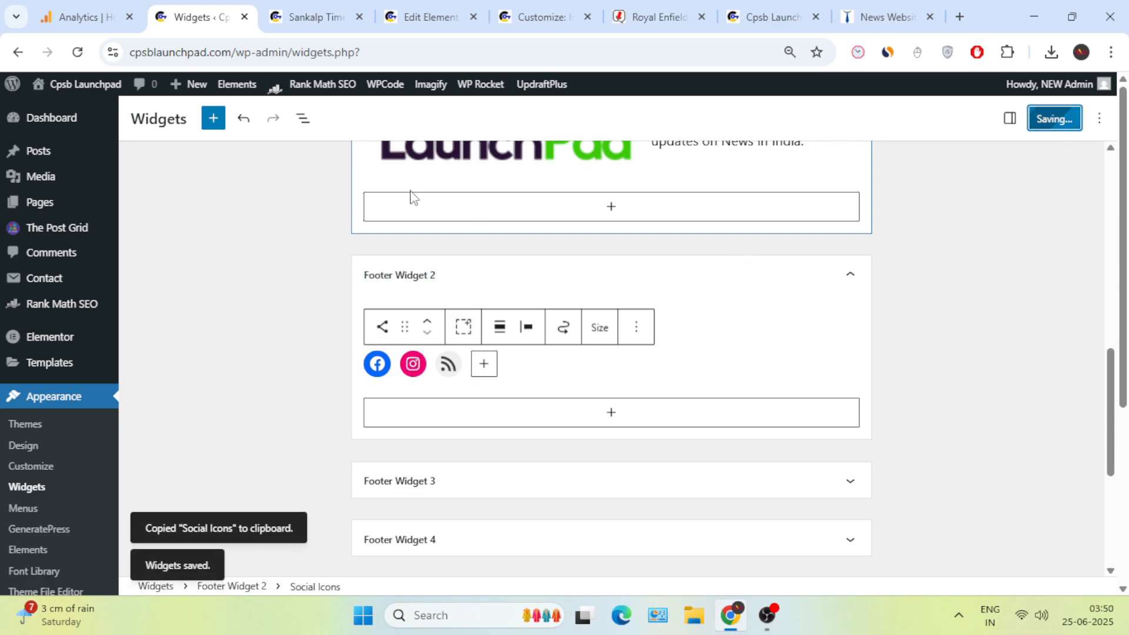
Reload the Cpsb Launchpad homepage and check the "Stay Connected With Us" text and social icons in the footer.
left_click(316, 7)
left_click(77, 52)
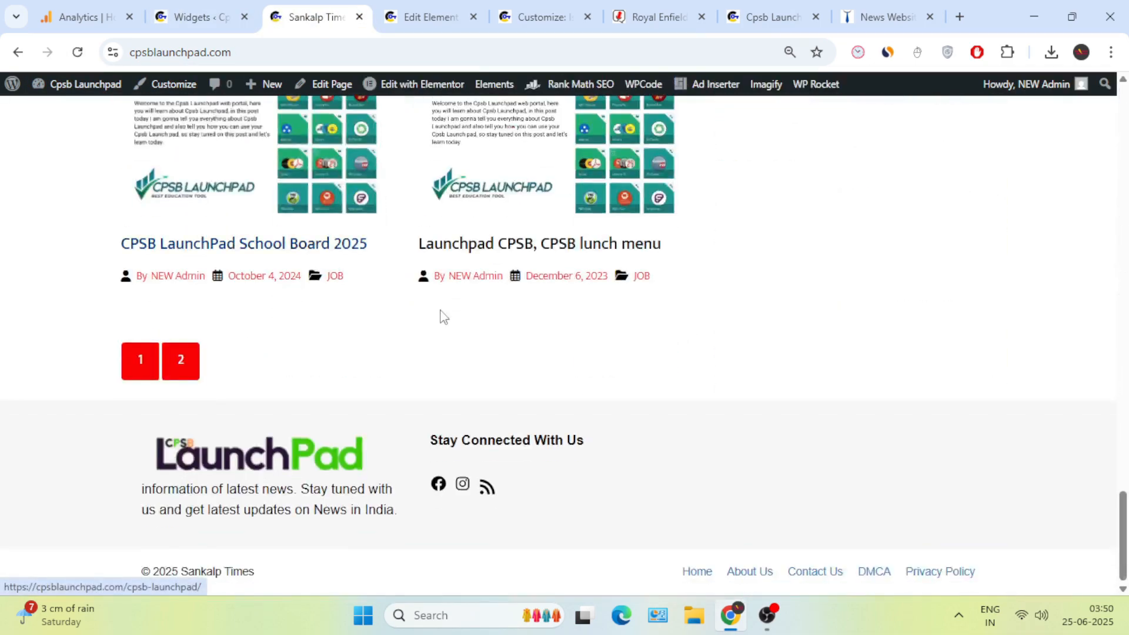
triple_click(435, 441)
left_click(562, 488)
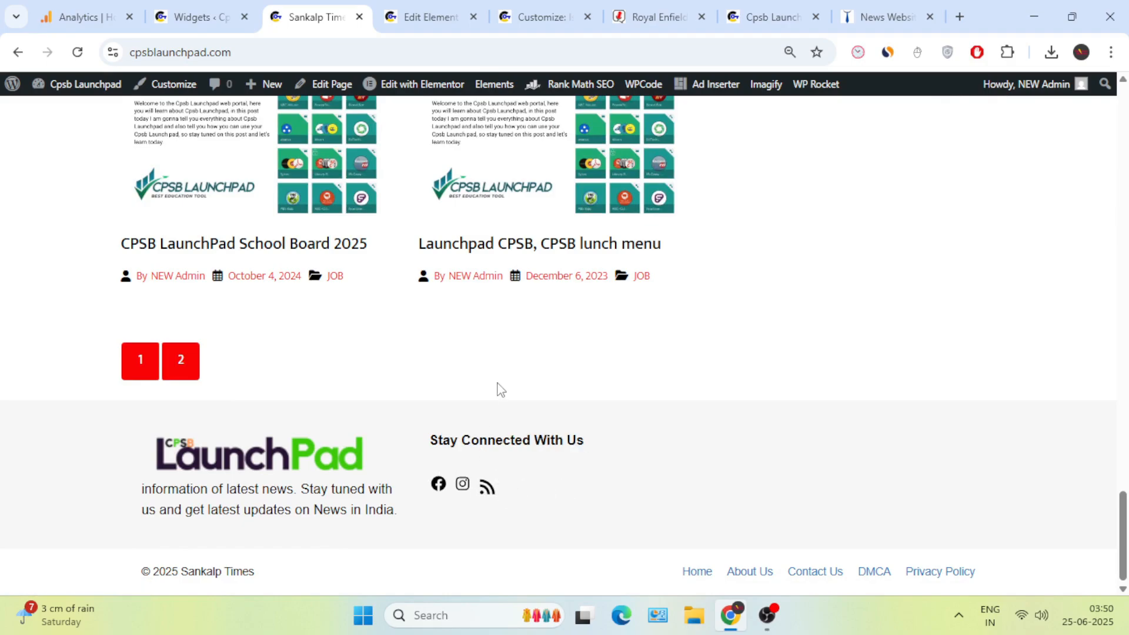
Open the "Launchpad CPSB, CPSB lunch menu" post to check its footer, and examine the homepage footer's copyright text.
left_click(477, 257)
scroll(393, 348, "down", 8)
scroll(394, 345, "down", 15)
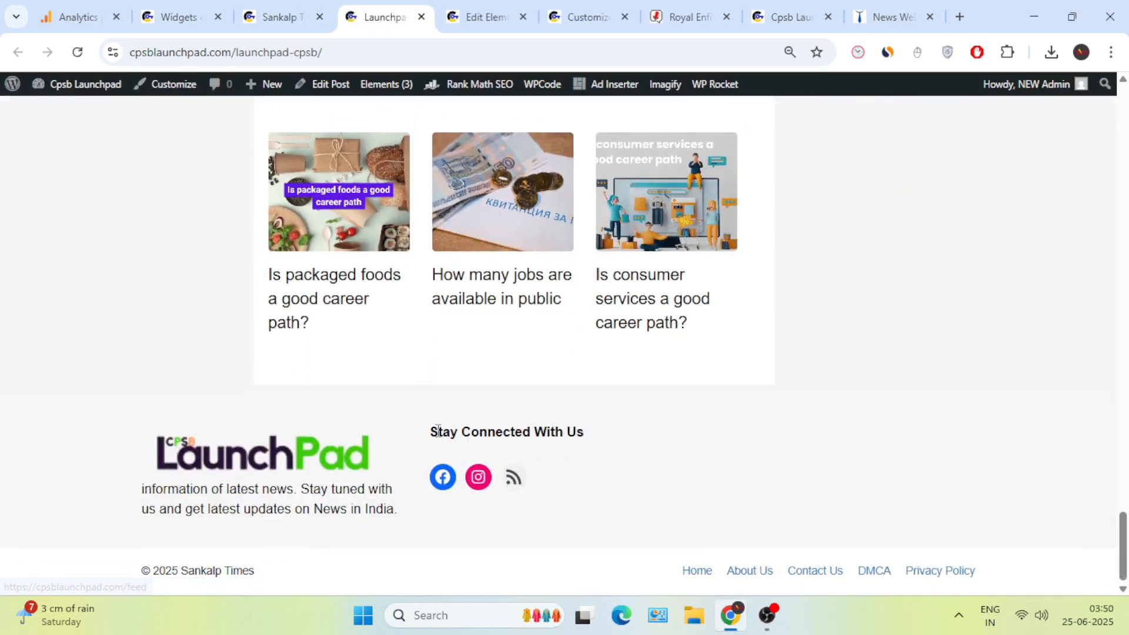
left_click_drag(431, 433, 528, 478)
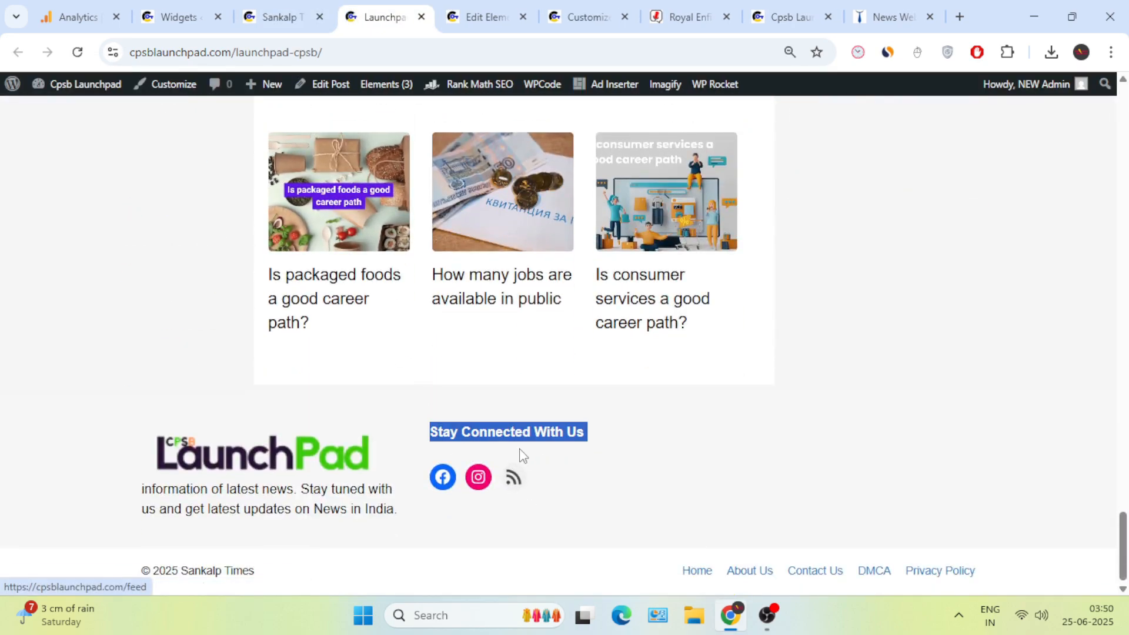
left_click(276, 8)
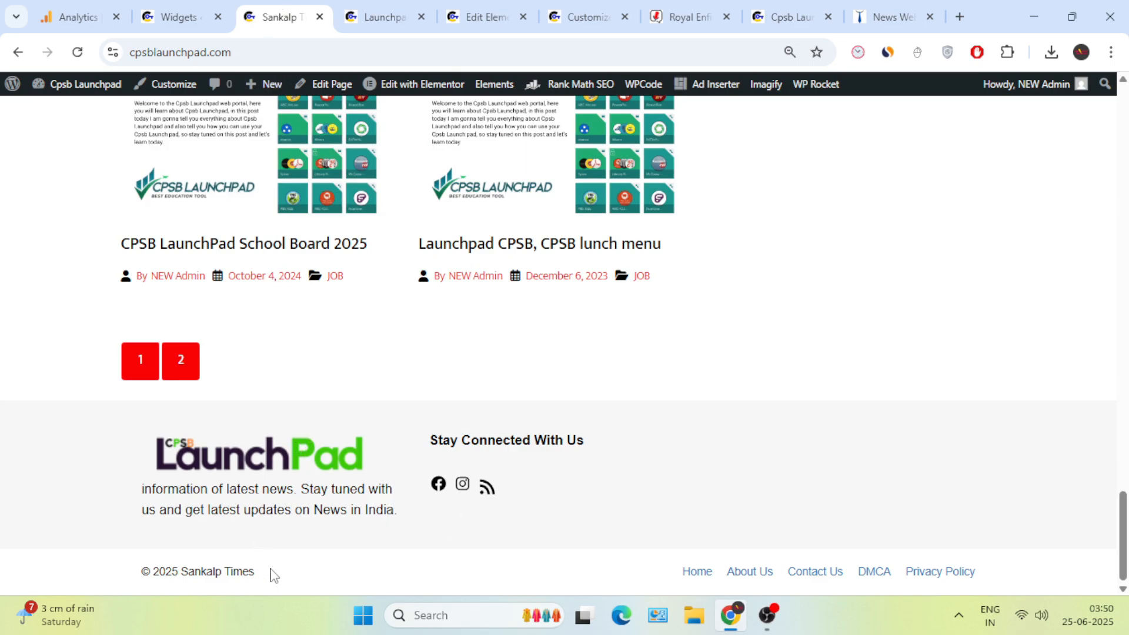
left_click_drag(261, 566, 182, 570)
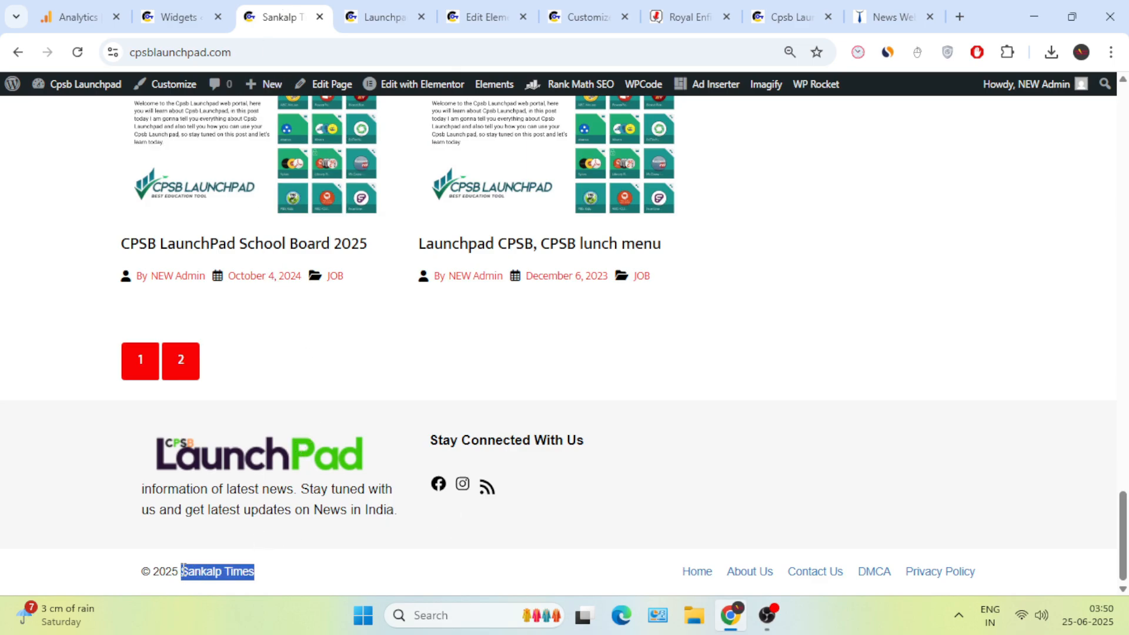
left_click(244, 571)
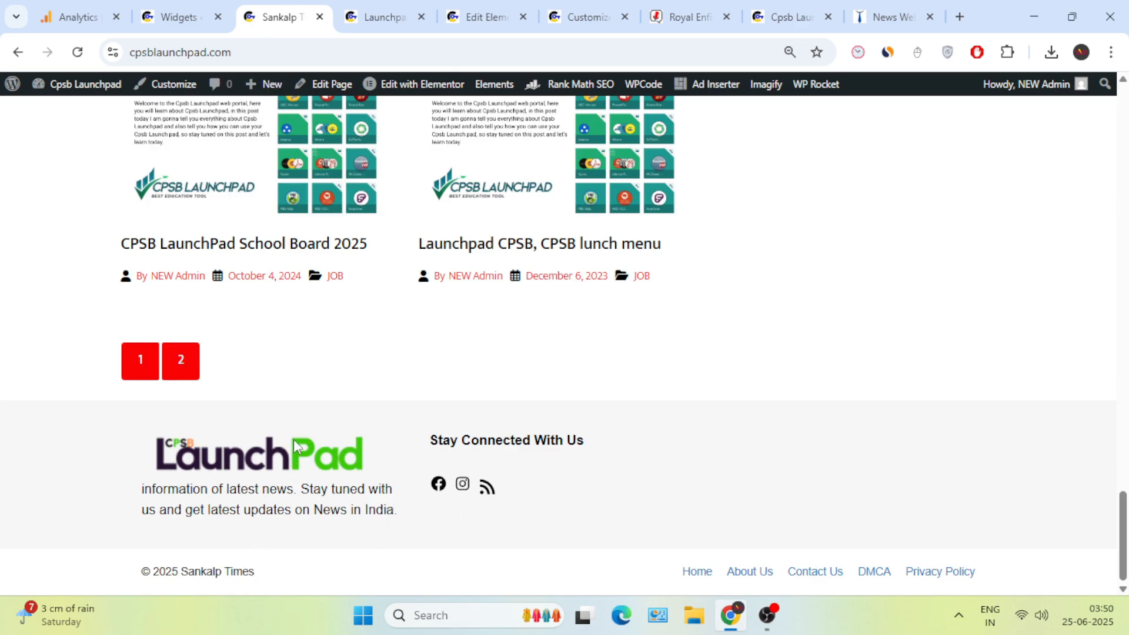
Copy the "Address" heading text from the Sankalp Times footer.
left_click(419, 17)
left_click(485, 10)
left_click(583, 15)
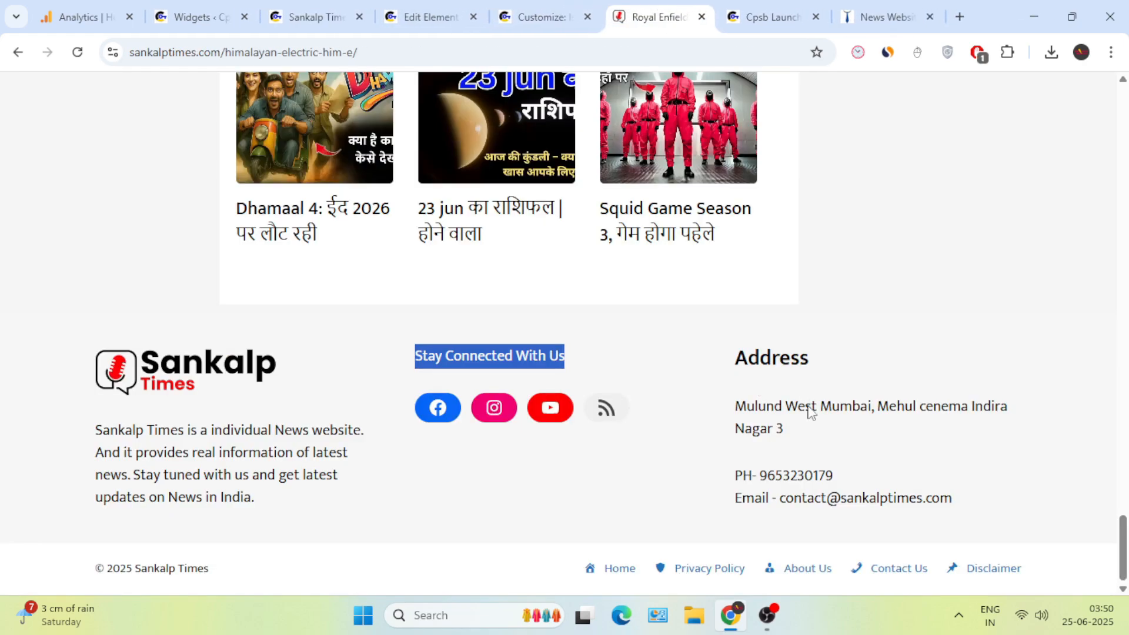
left_click_drag(837, 367, 738, 373)
right_click(757, 363)
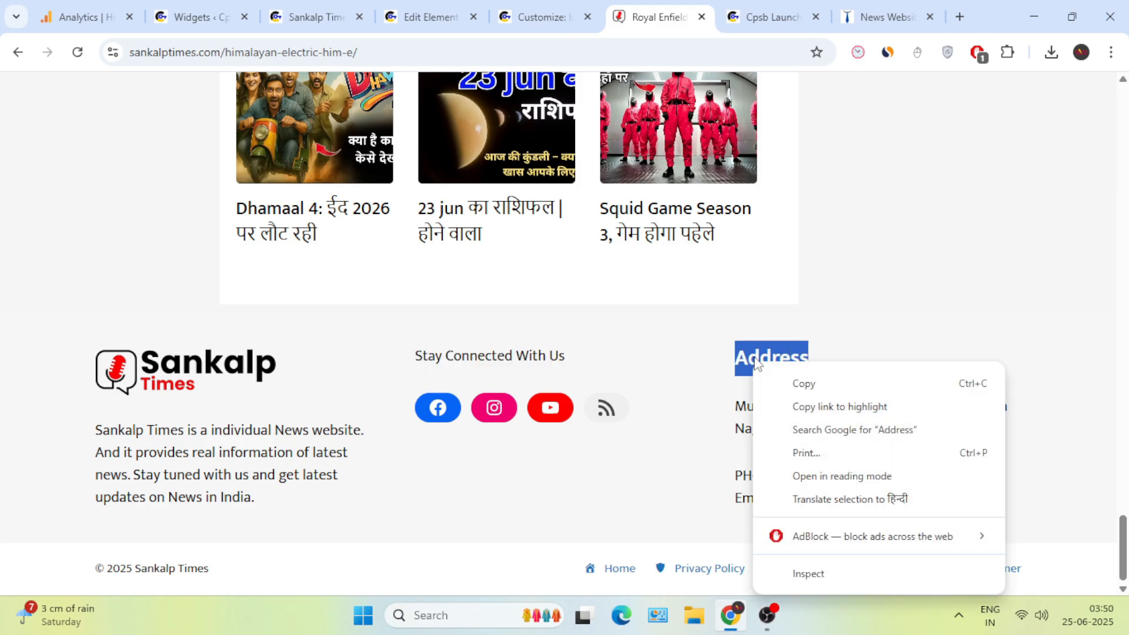
left_click(804, 385)
Add a paragraph reading "Address" to Footer Widget 3 and transform it into a heading.
key("ctrl+2")
scroll(486, 413, "down", 4)
left_click(491, 243)
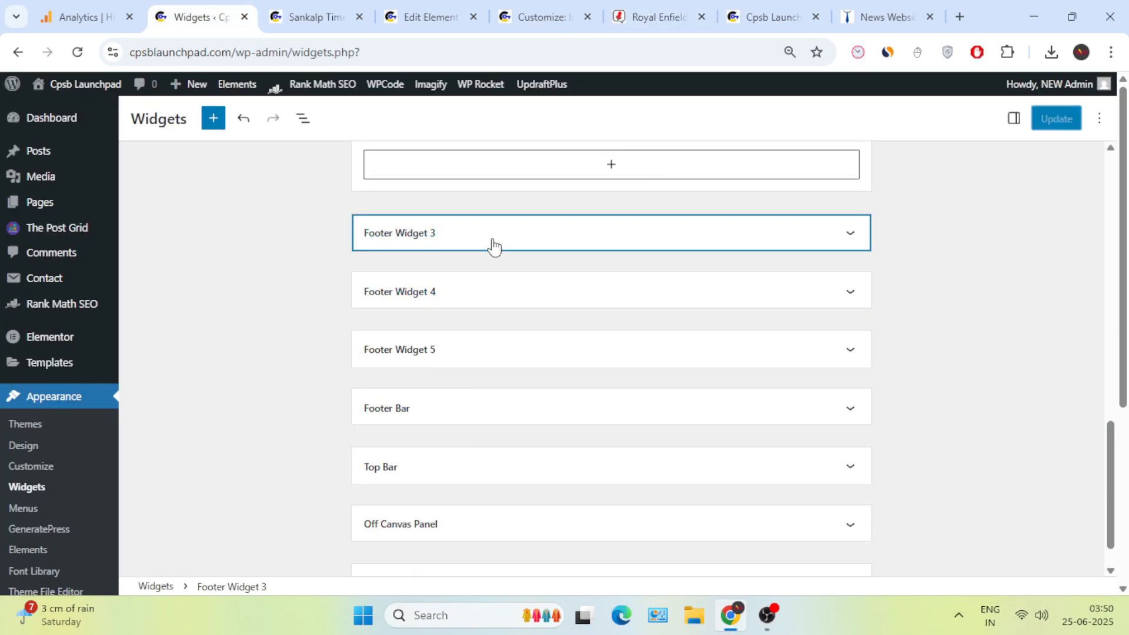
left_click(495, 294)
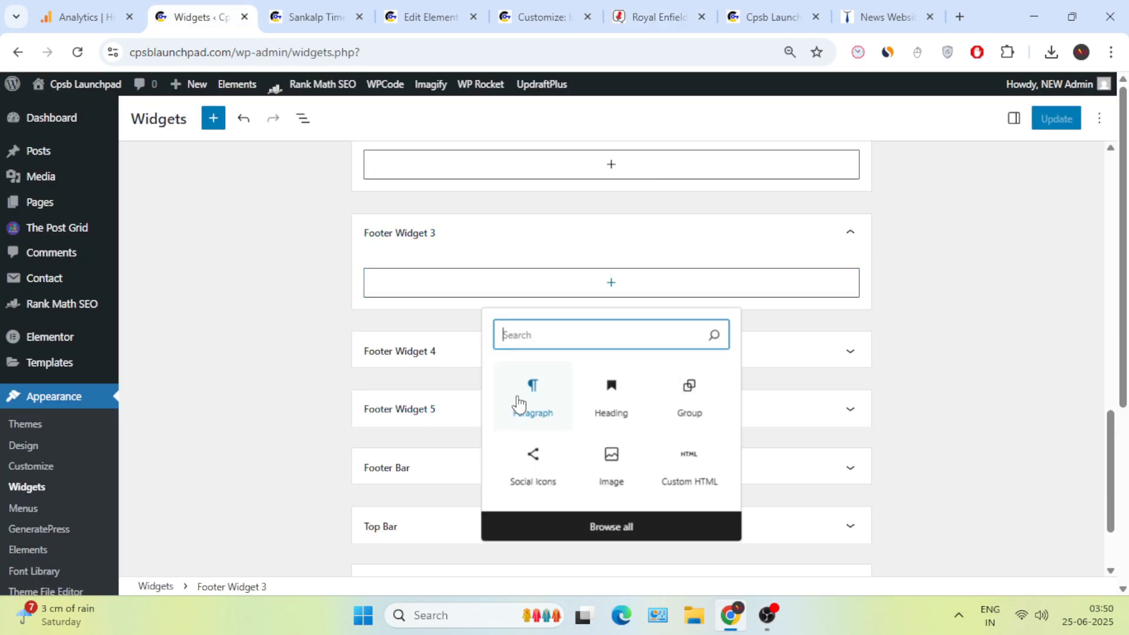
left_click(519, 400)
left_click(468, 370)
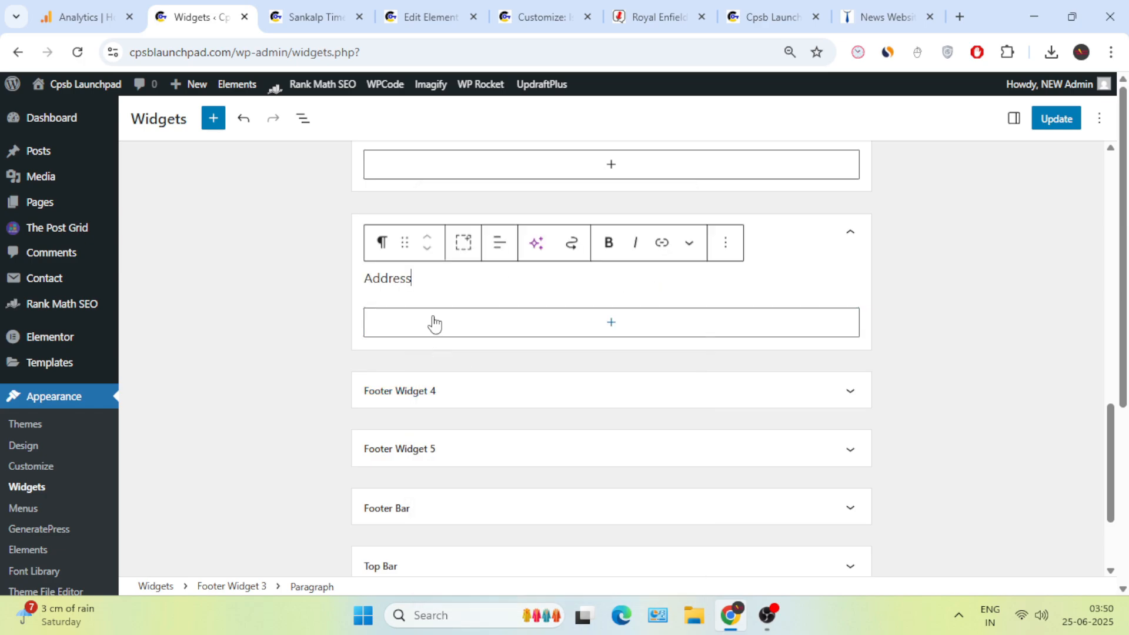
left_click(396, 236)
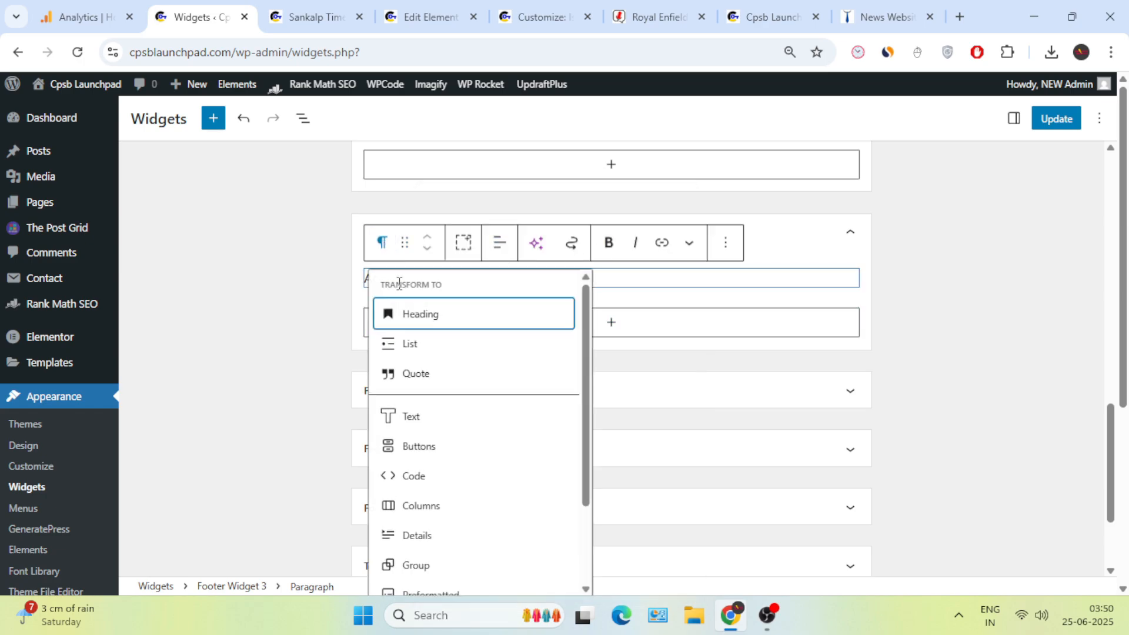
Copy the postal address, phone and e-mail lines below the "Address" heading in the Sankalp Times footer.
left_click(675, 12)
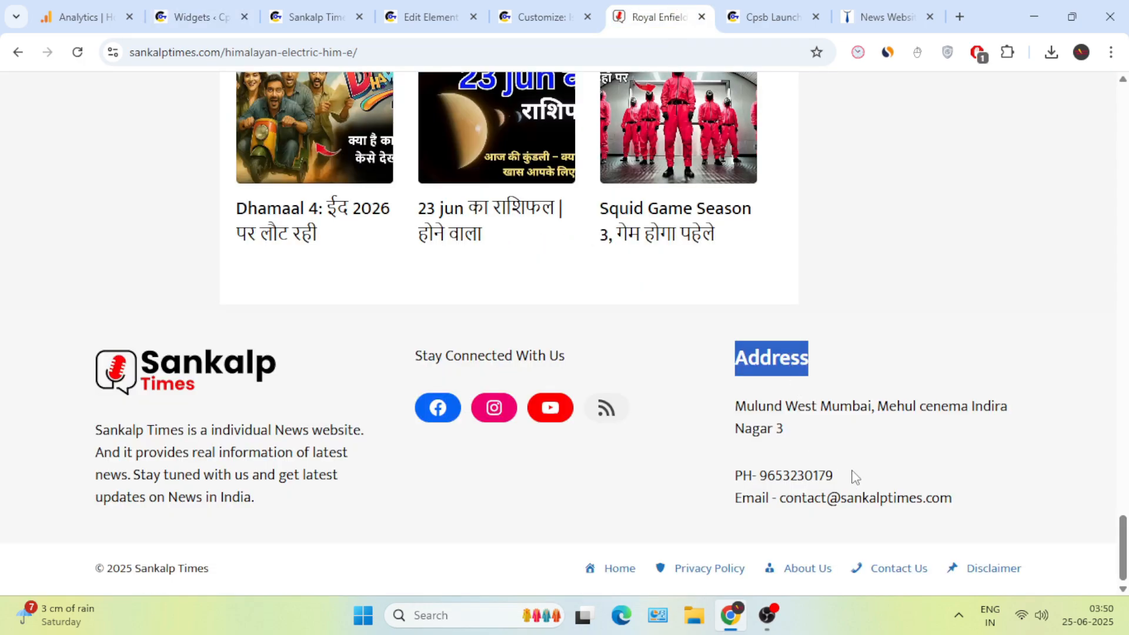
left_click_drag(977, 502, 737, 405)
right_click(739, 404)
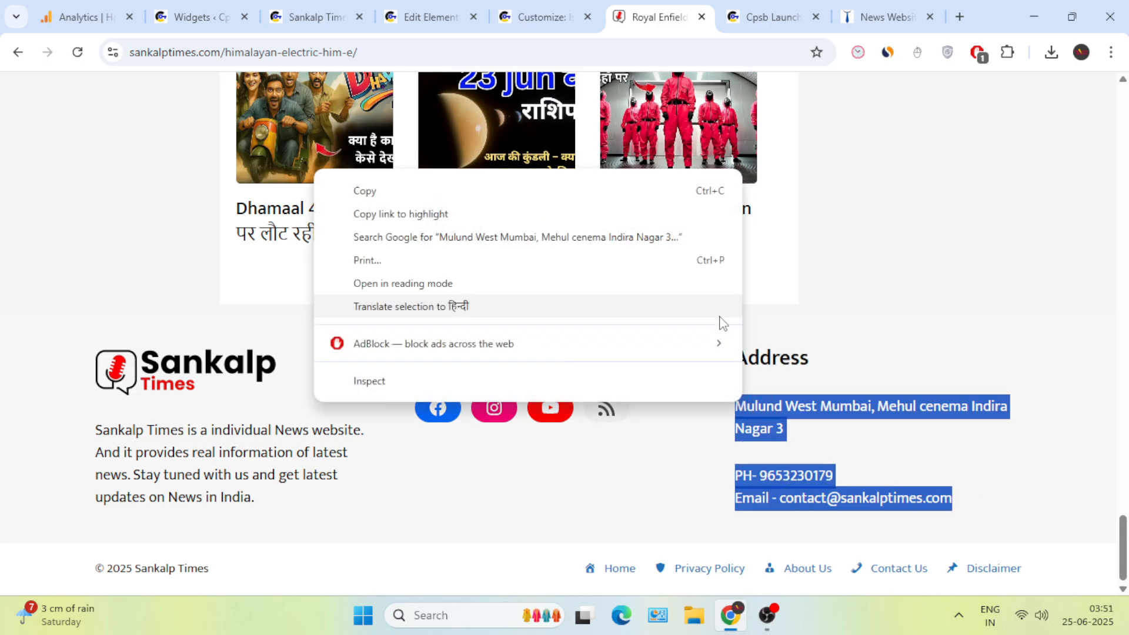
left_click(470, 191)
Paste the copied contact details below the "Address" heading in Footer Widget 3 and save the widgets.
left_click(194, 17)
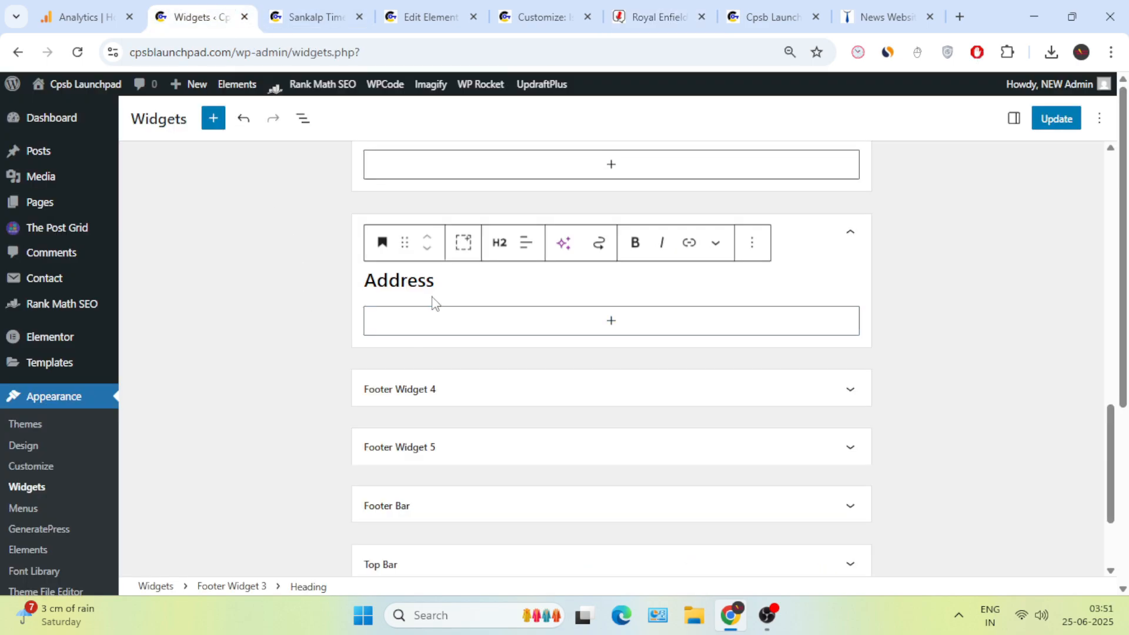
key("Return")
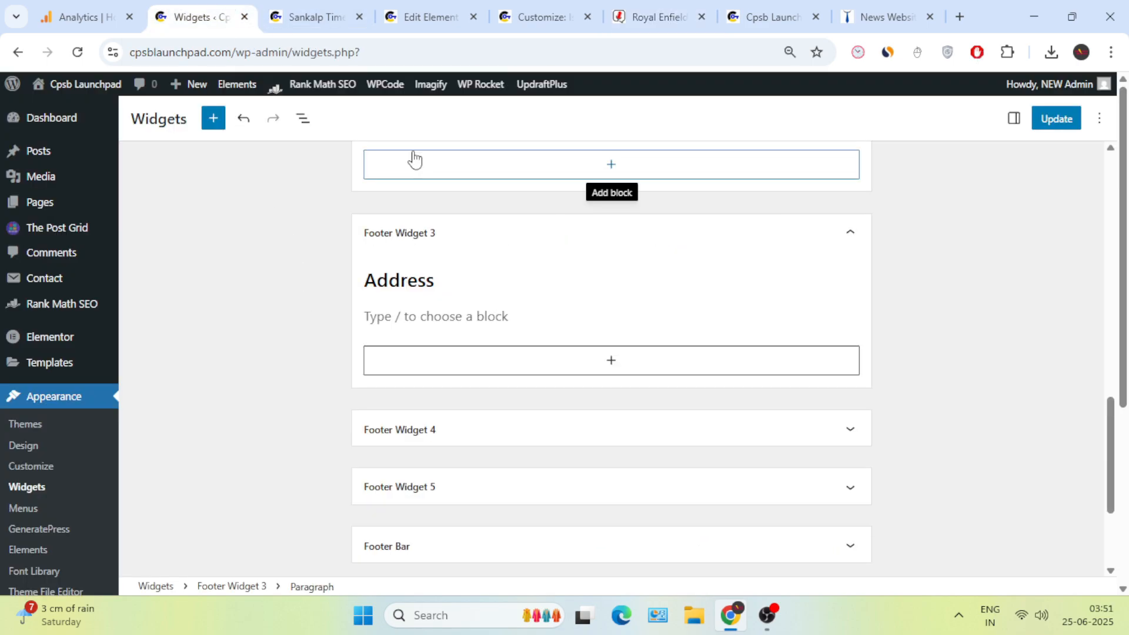
key("ctrl+v")
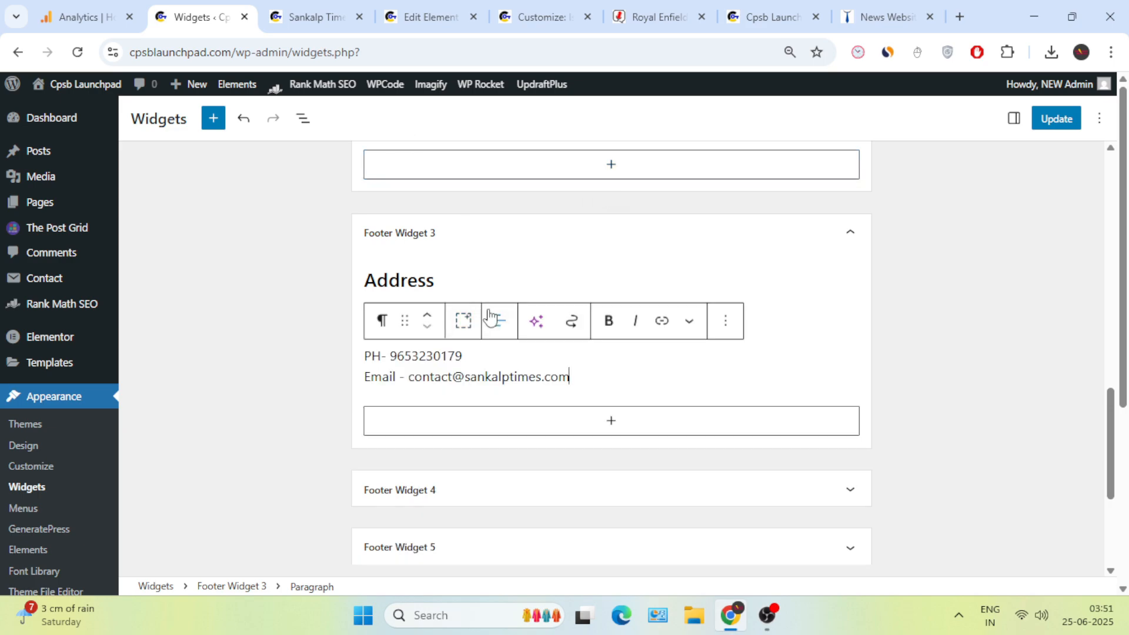
left_click(1045, 130)
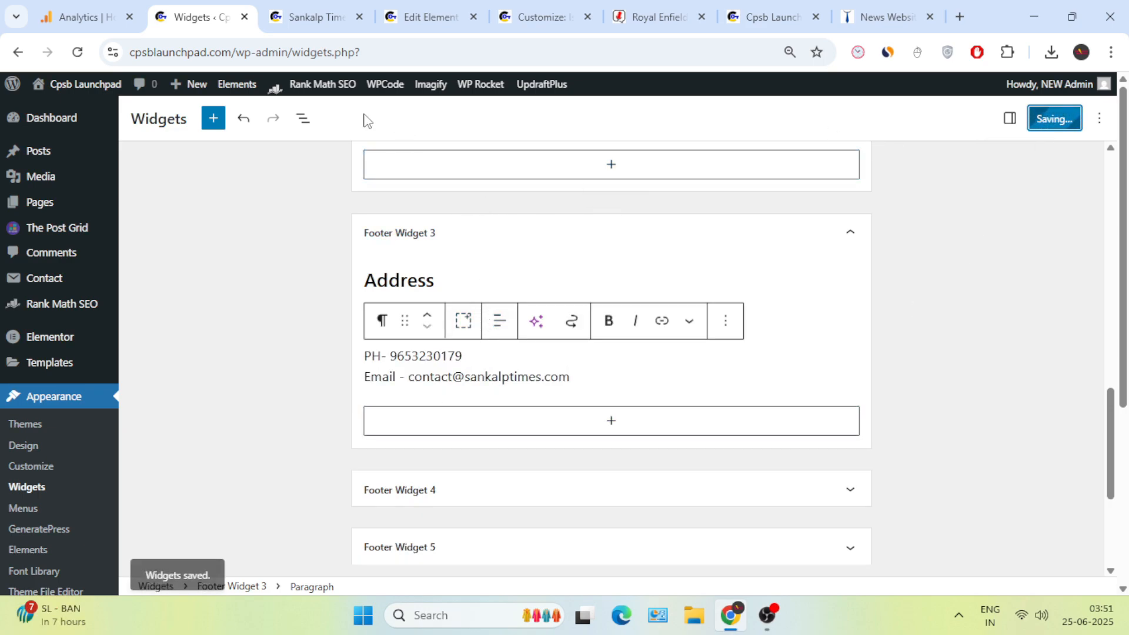
Reload the Cpsb Launchpad homepage and check the address column in the footer.
left_click(317, 16)
left_click(77, 51)
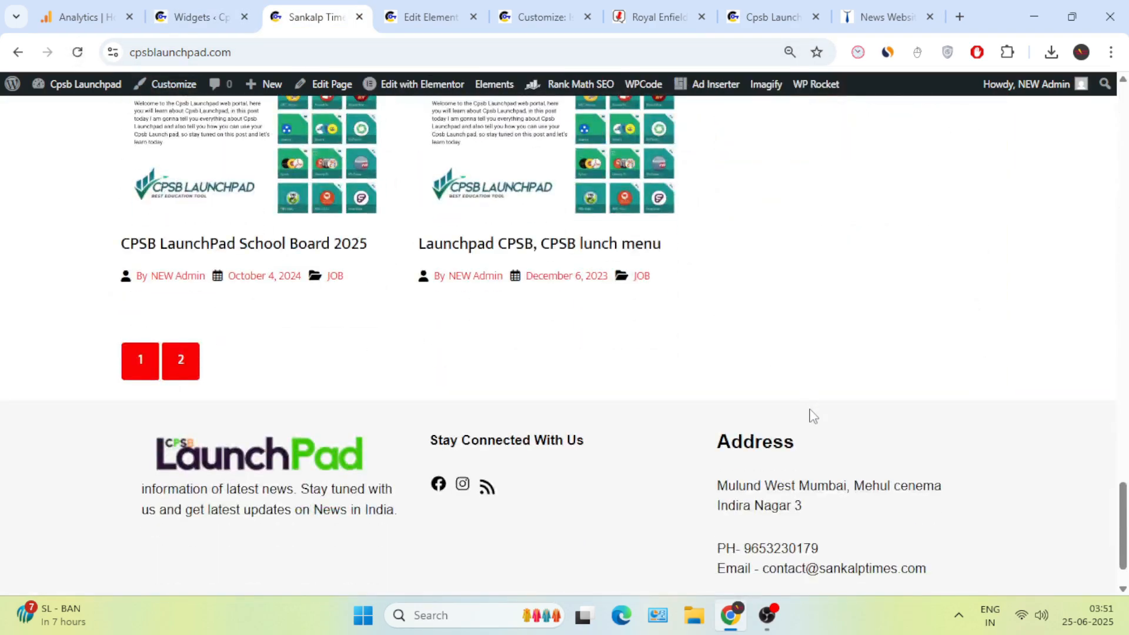
scroll(813, 408, "down", 1)
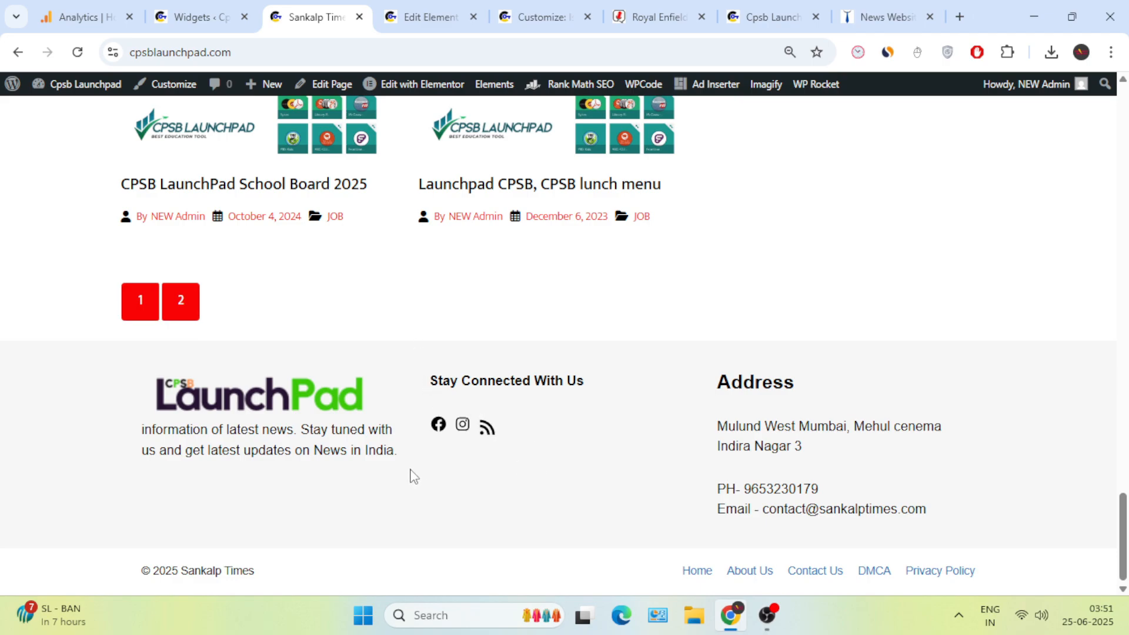
left_click_drag(418, 450, 178, 435)
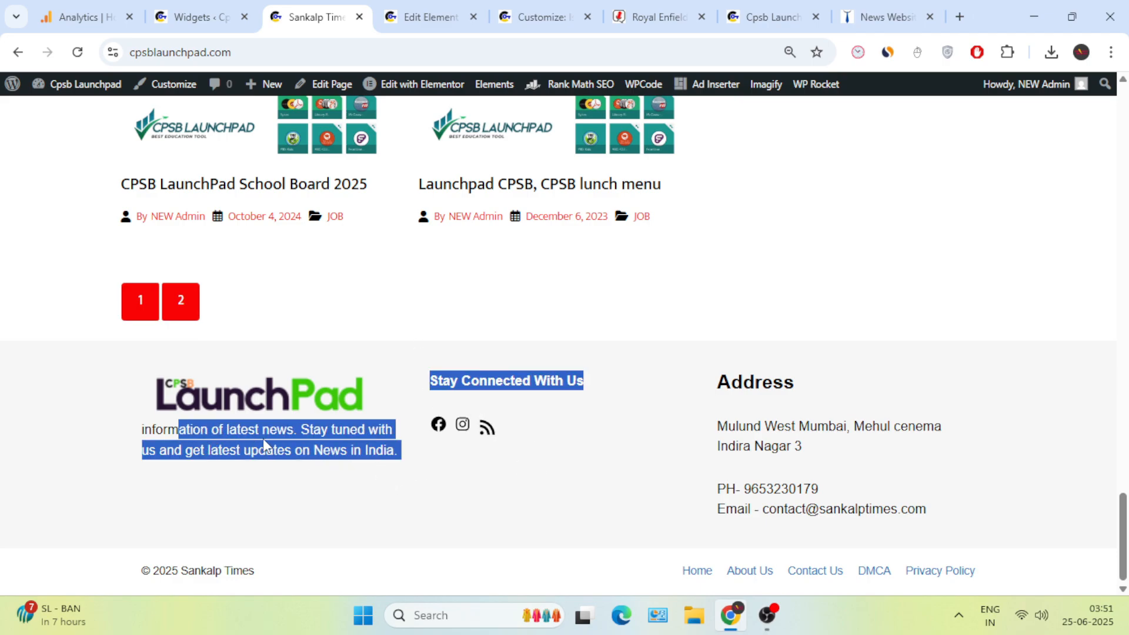
left_click(268, 445)
left_click_drag(303, 431, 391, 451)
left_click(392, 451)
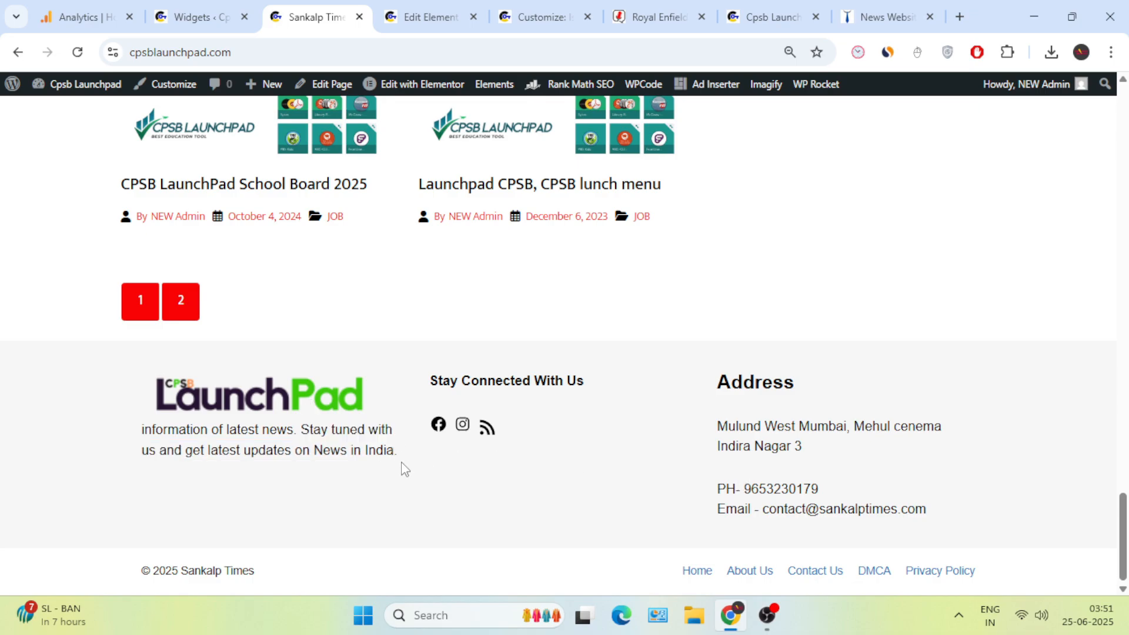
Open the "Launchpad CPSB, CPSB lunch menu" post and examine its header, body layout and footer columns.
scroll(313, 391, "up", 1)
left_click(491, 269)
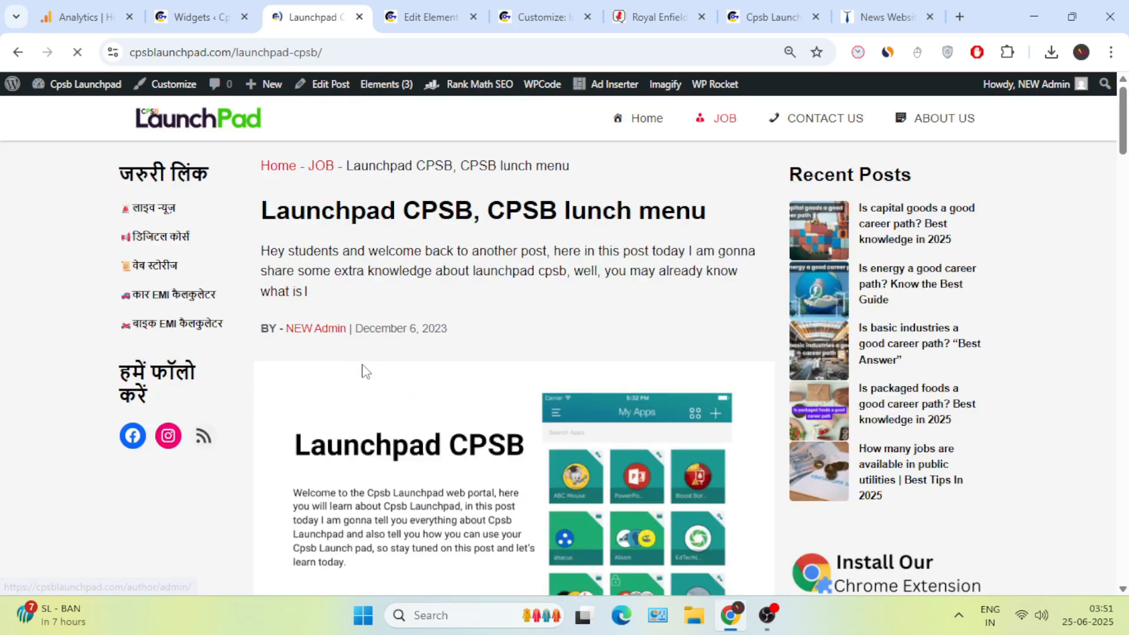
scroll(367, 366, "down", 13)
scroll(372, 364, "up", 13)
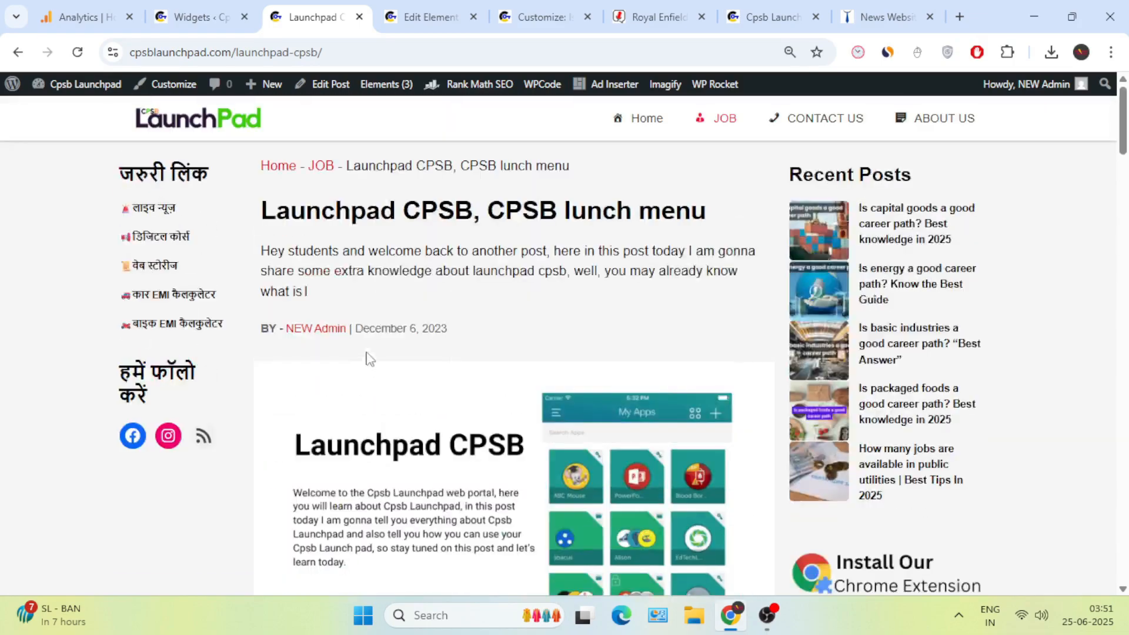
left_click_drag(273, 213, 668, 255)
scroll(683, 382, "down", 15)
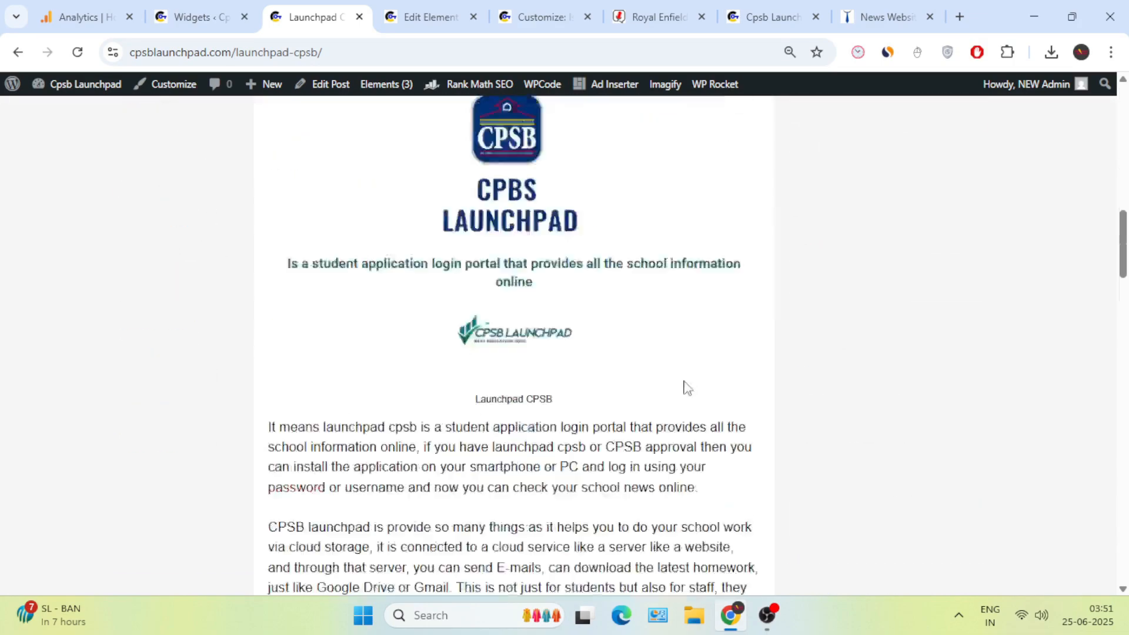
scroll(683, 386, "down", 12)
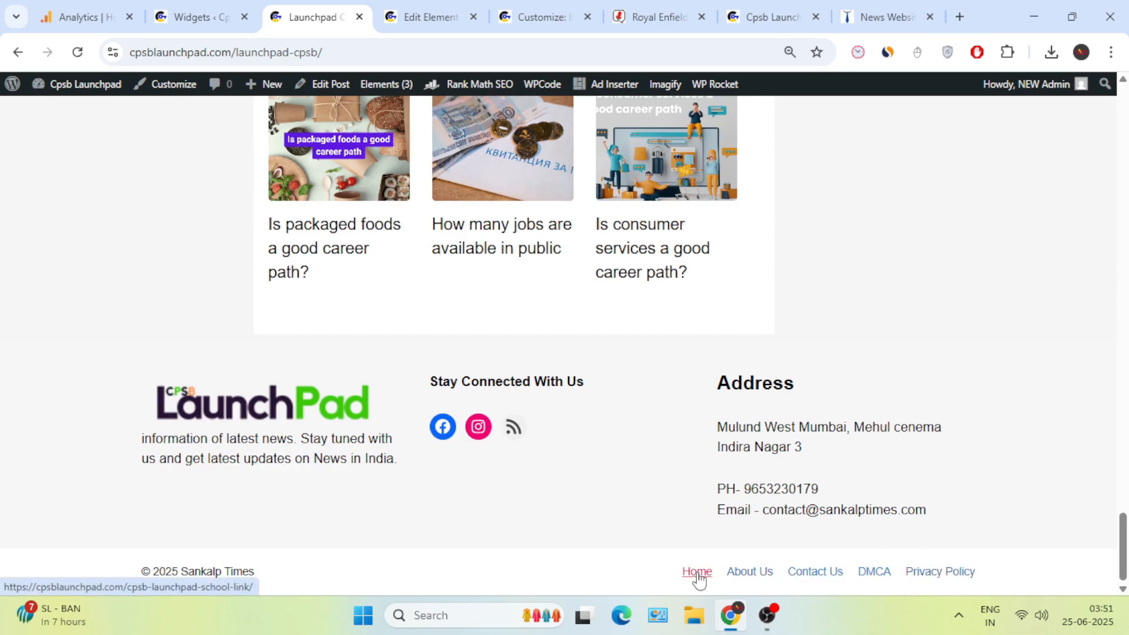
scroll(658, 572, "up", 15)
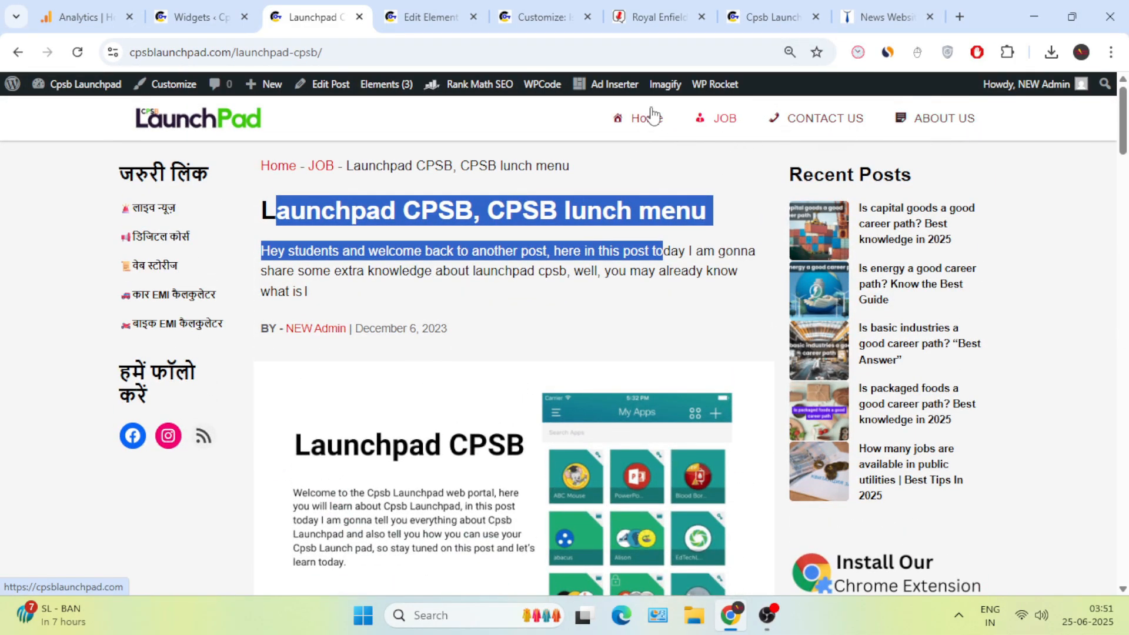
scroll(527, 436, "down", 15)
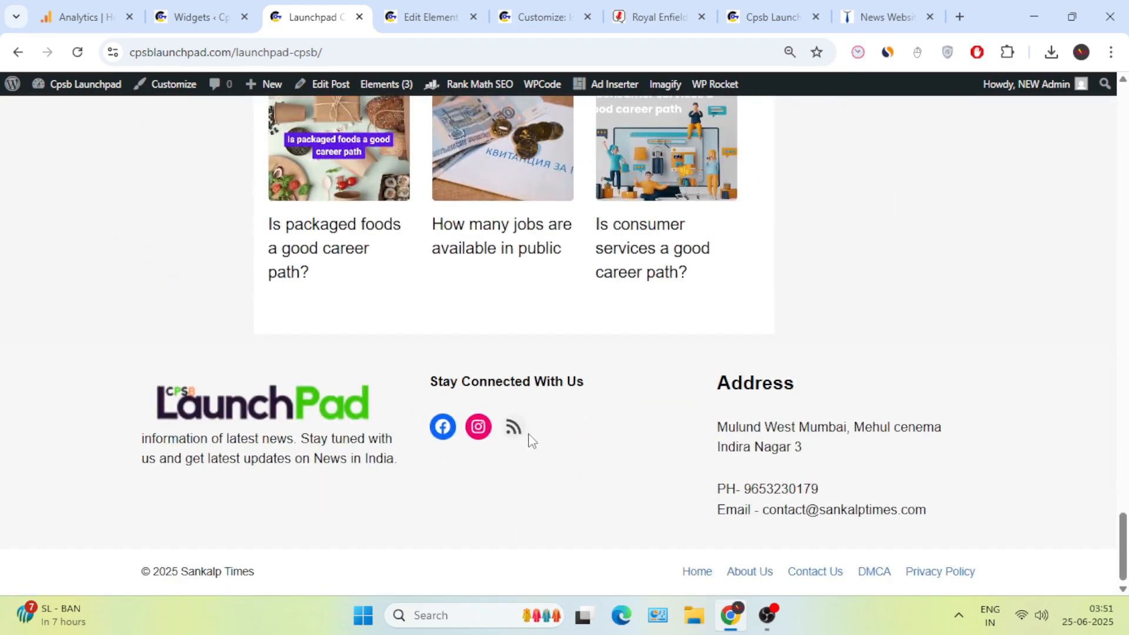